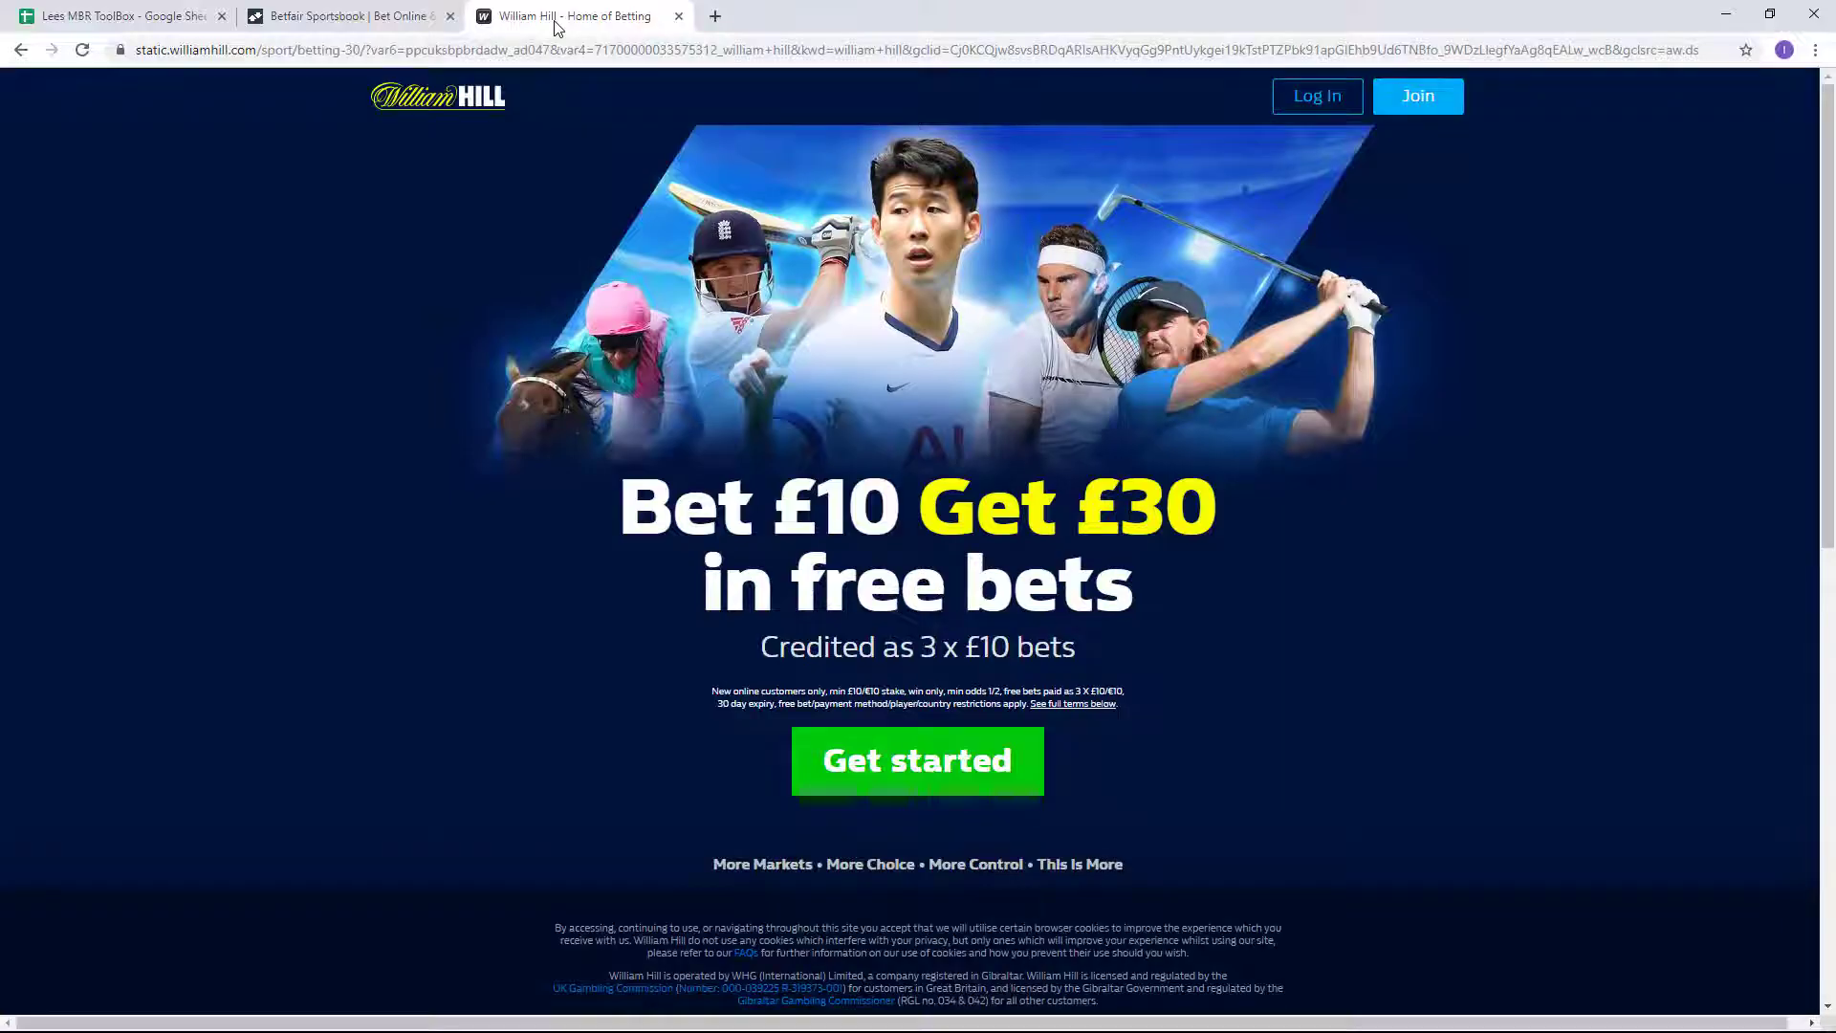
Open the William Hill sign-up form from the Bet £10 Get £30 offer and start entering the customer's first name.
{"action": "left_click", "coordinate": [870, 782]}
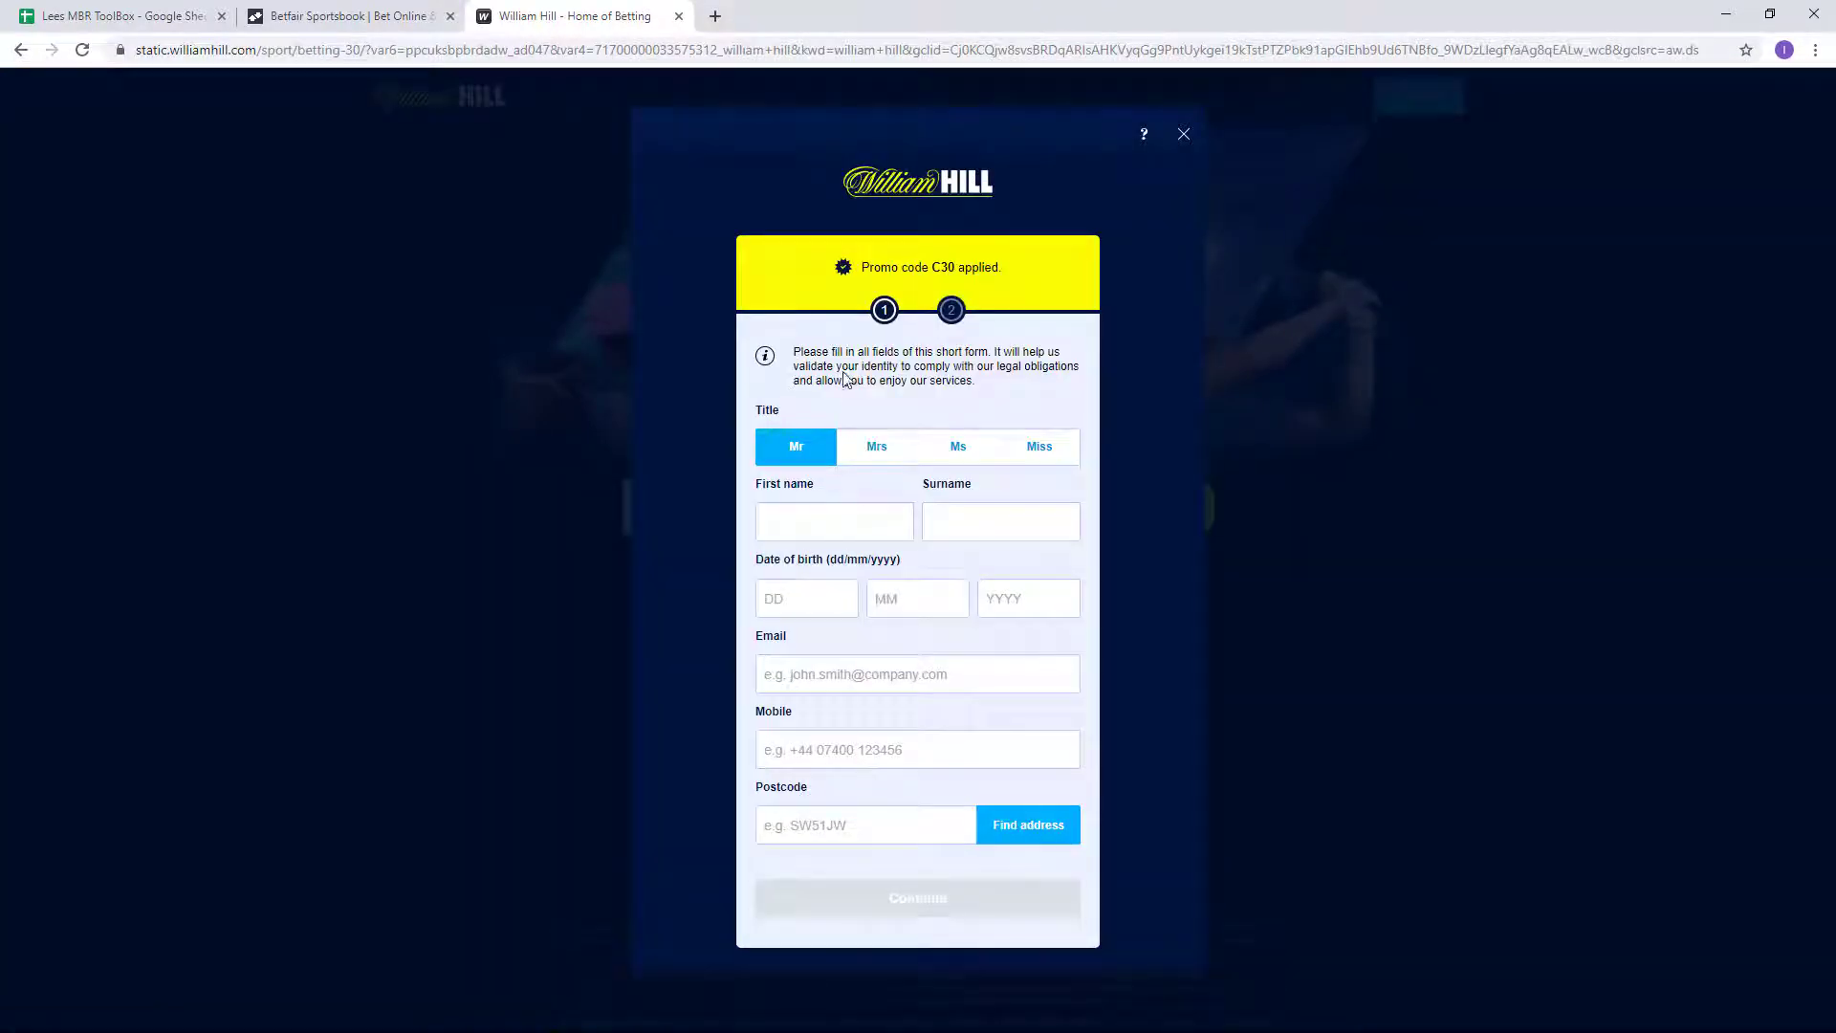
{"action": "left_click", "coordinate": [841, 507]}
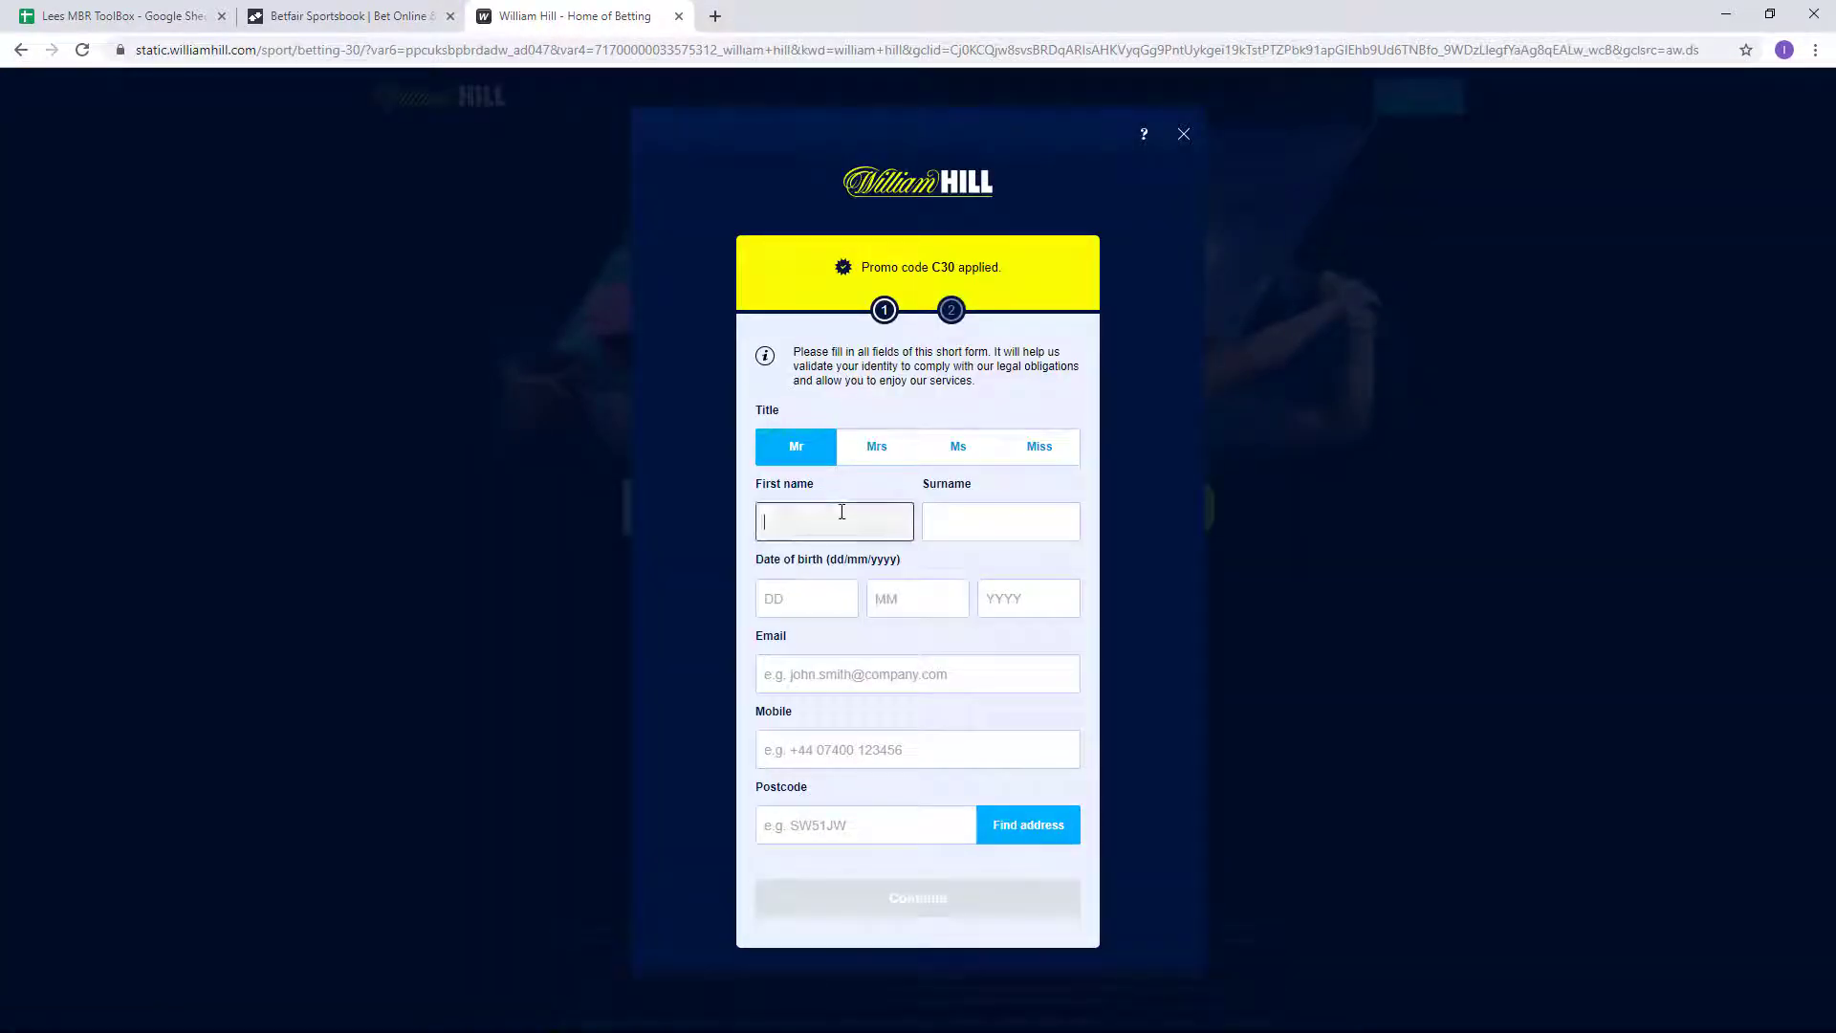
{"action": "type", "text": "Le"}
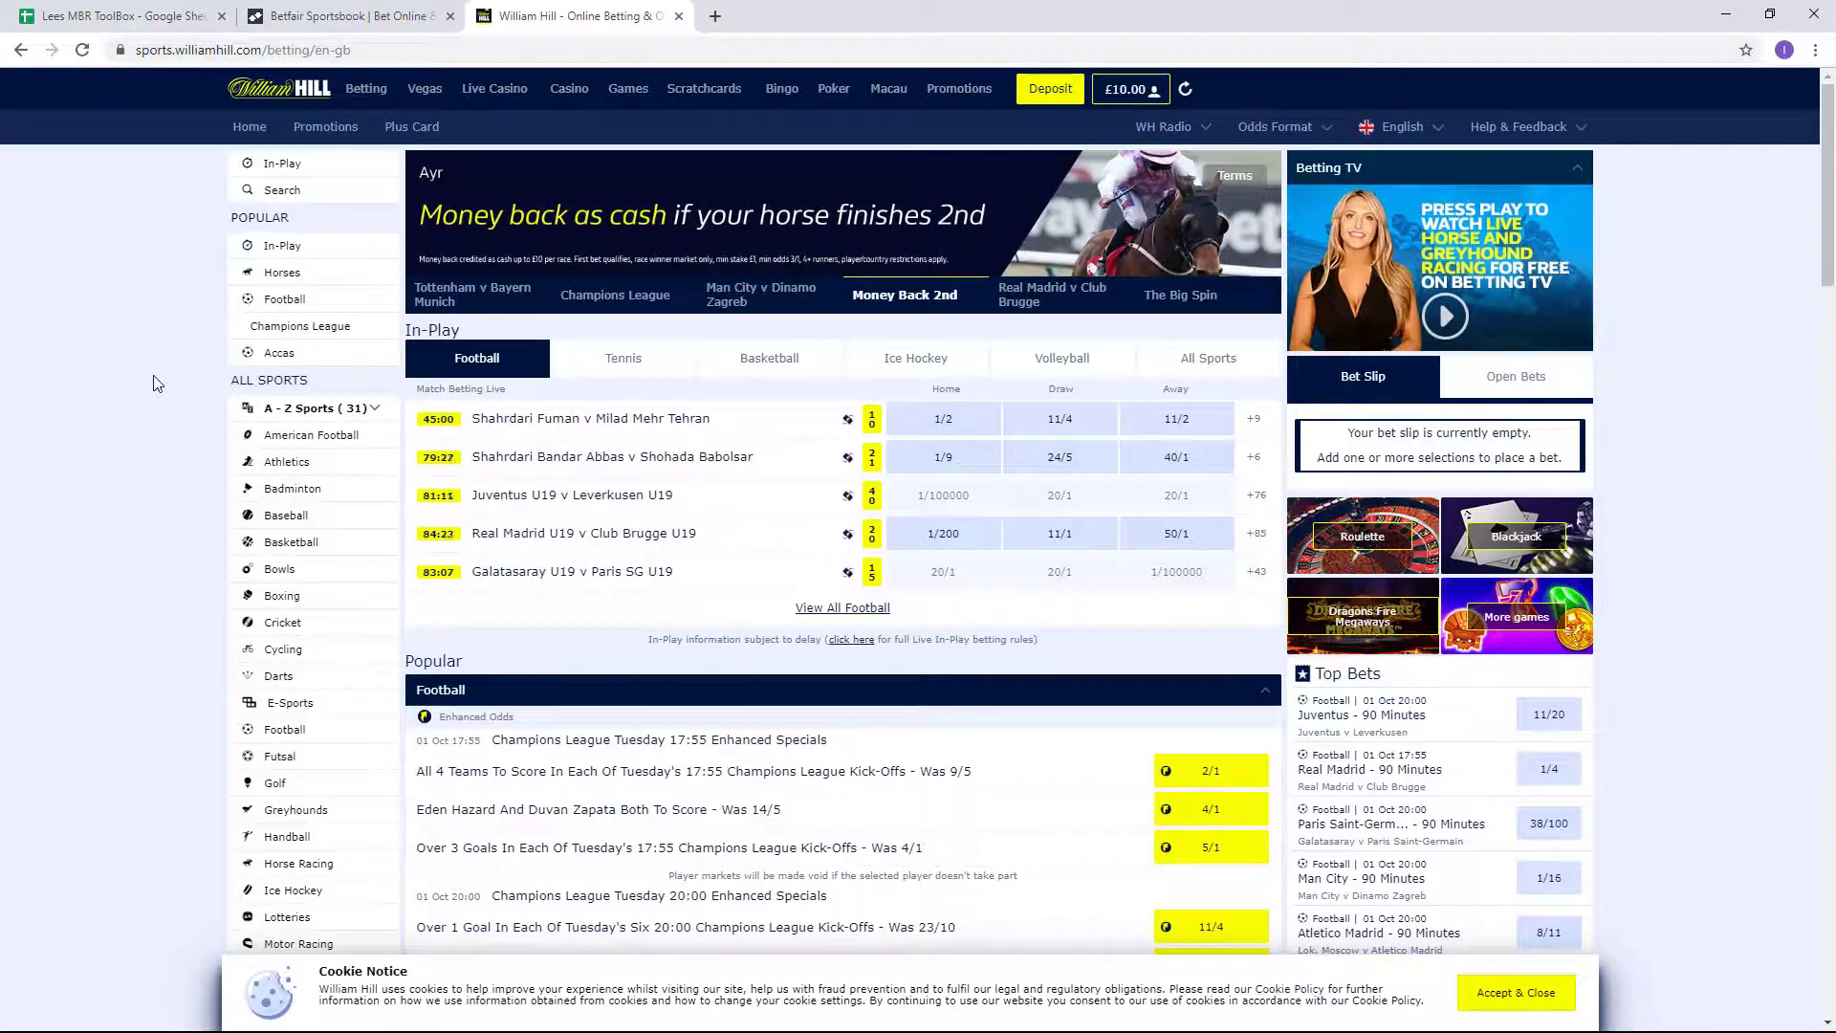
In the Lees MBR ToolBox spreadsheet, add a bookie account row for will hill, copying the 1/10/19 opening date and entering a £10 balance.
{"action": "left_click", "coordinate": [126, 23]}
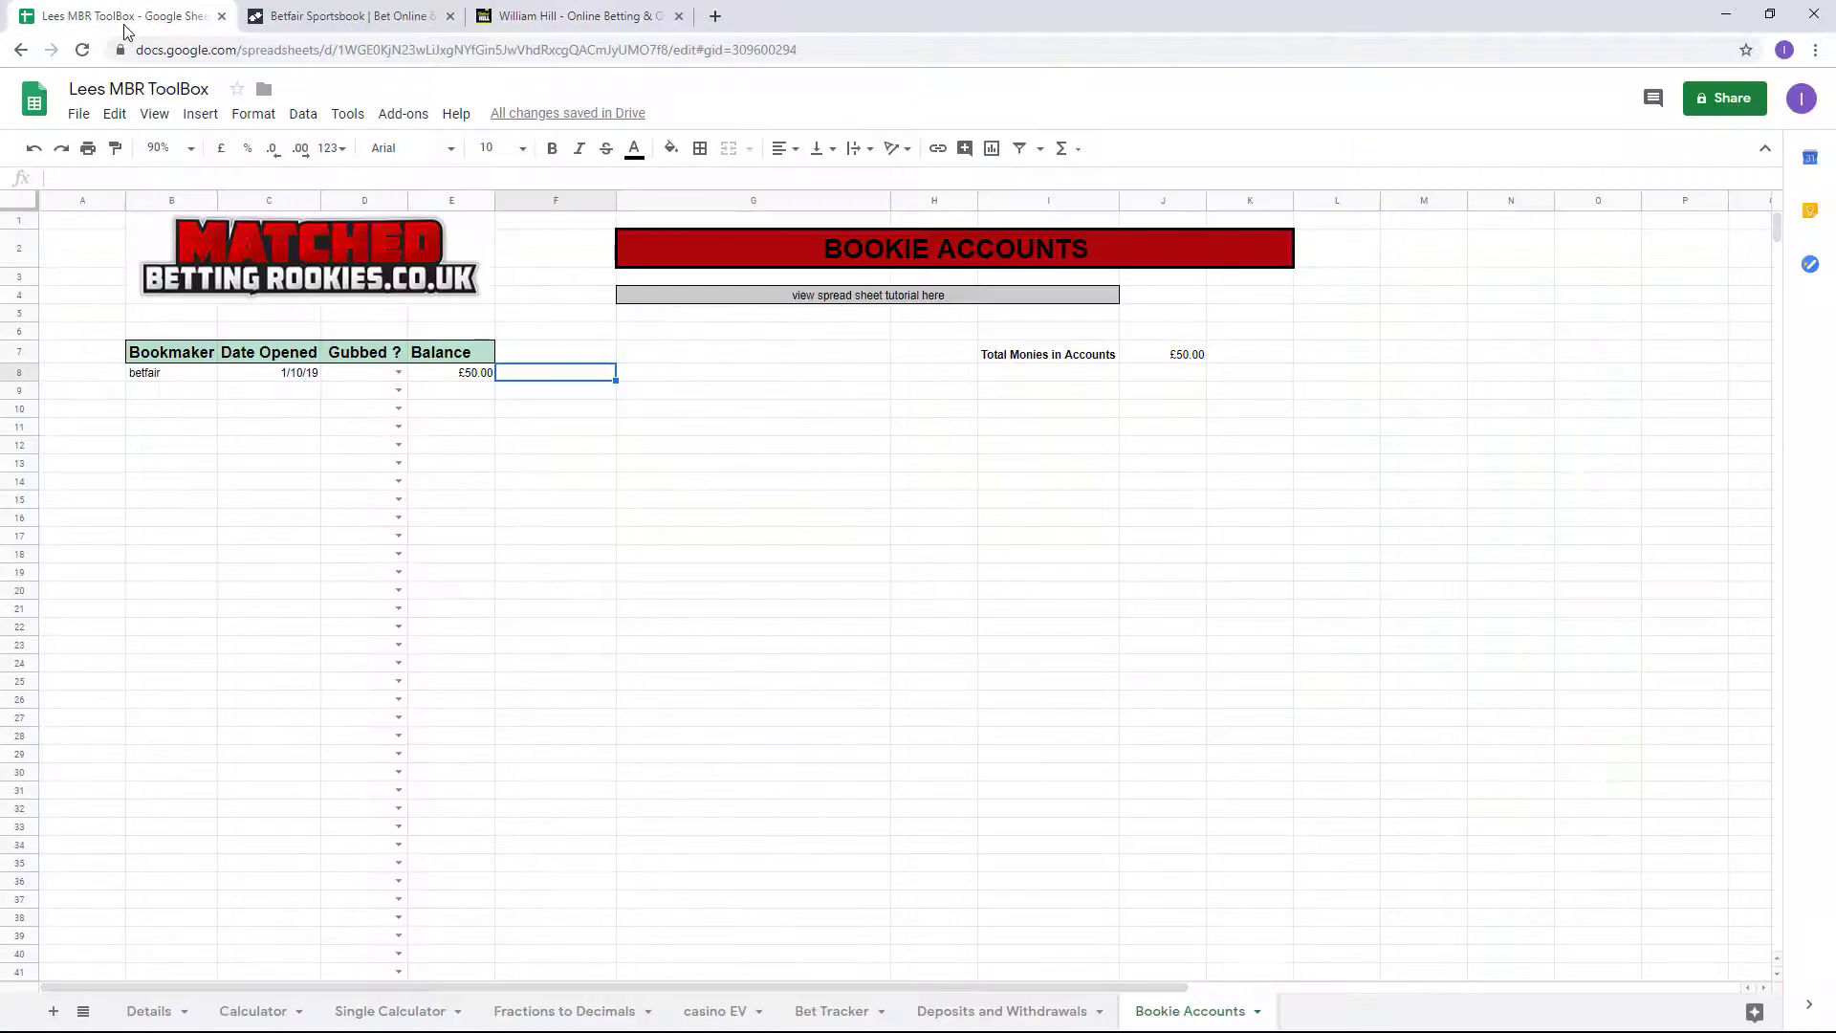
{"action": "left_click", "coordinate": [178, 394]}
{"action": "type", "text": "will hill"}
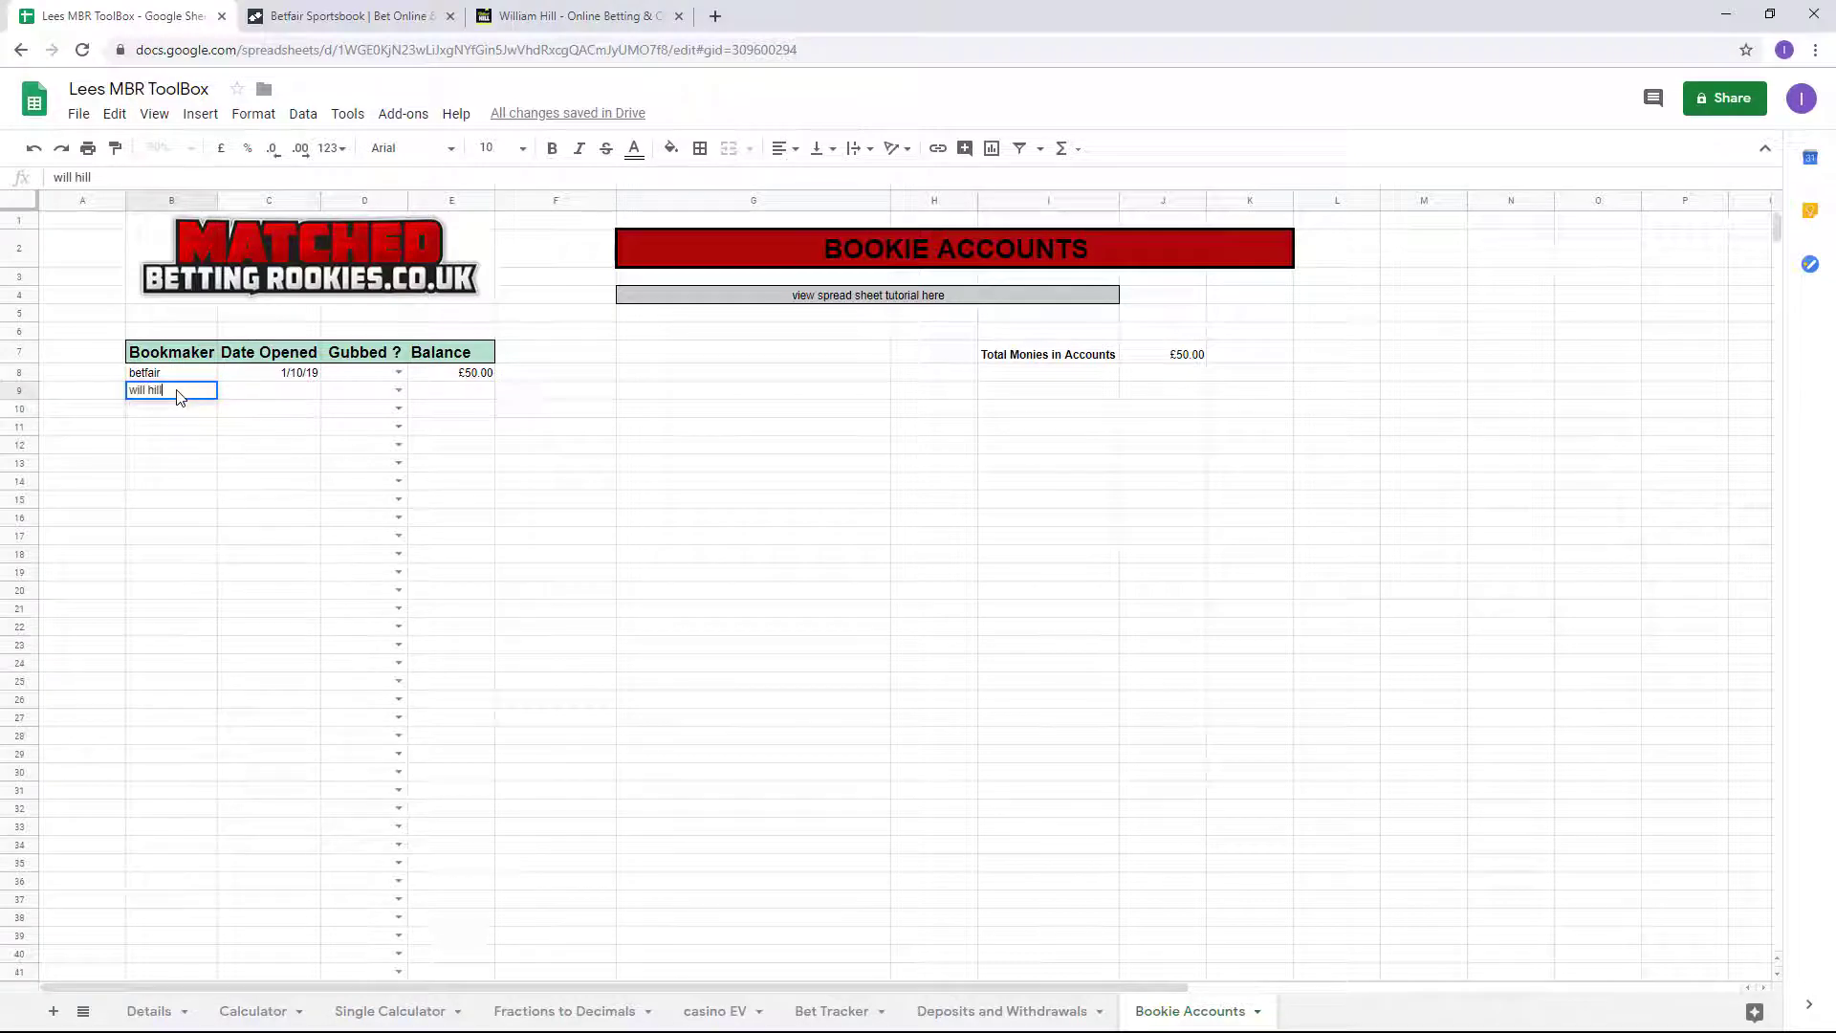
{"action": "key", "text": "Tab"}
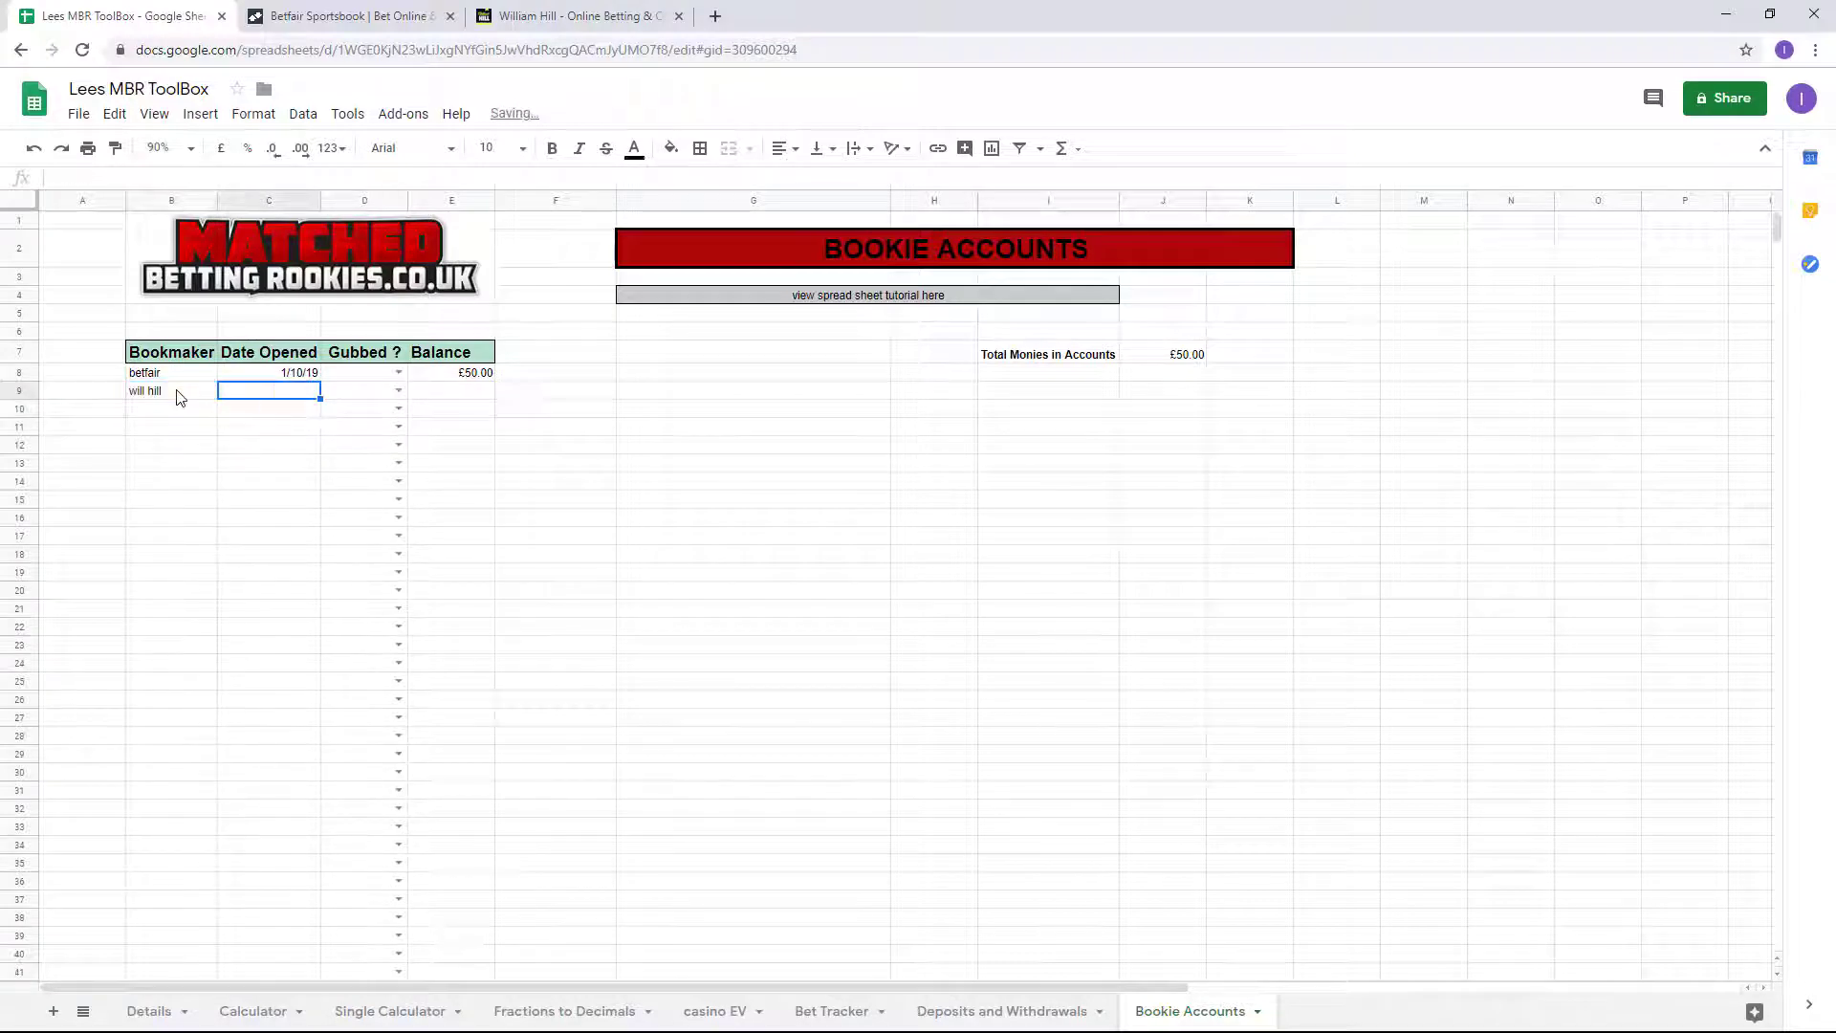
{"action": "key", "text": "Up"}
{"action": "key", "text": "ctrl+c"}
{"action": "key", "text": "Down"}
{"action": "key", "text": "ctrl+v"}
{"action": "key", "text": "Tab"}
{"action": "key", "text": "Tab"}
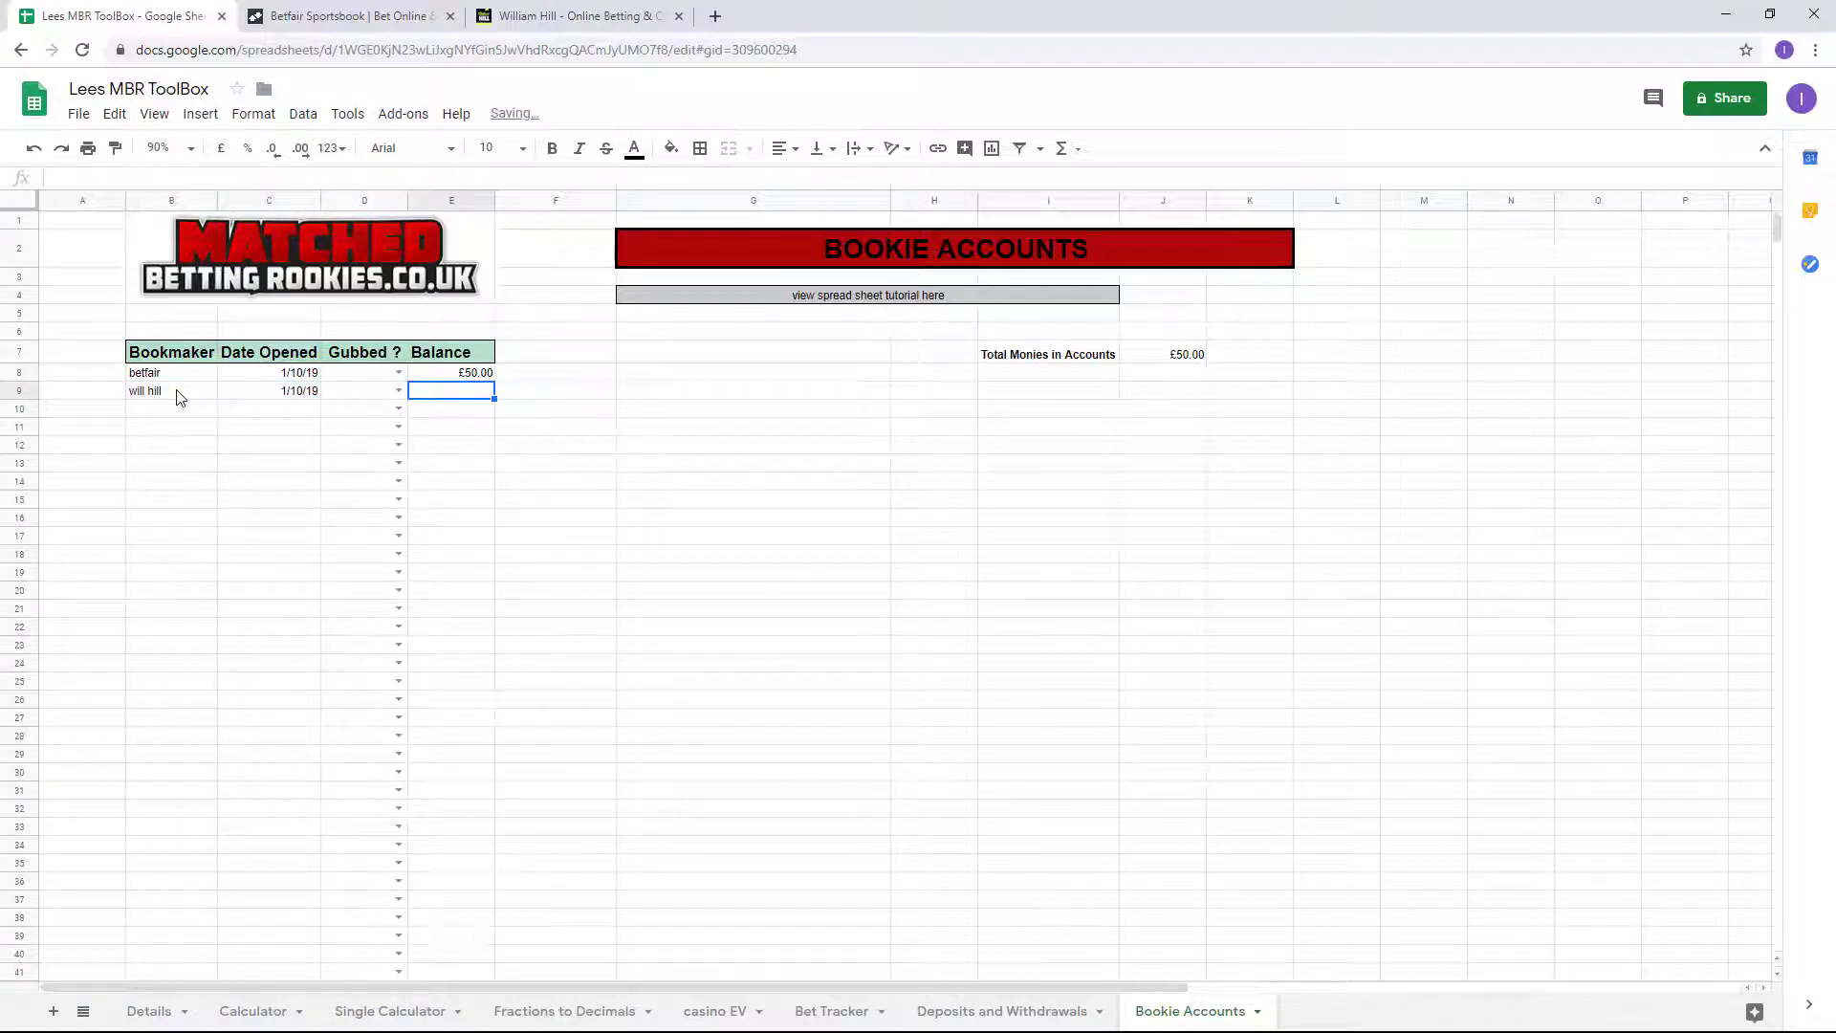
{"action": "type", "text": "10"}
{"action": "key", "text": "Tab"}
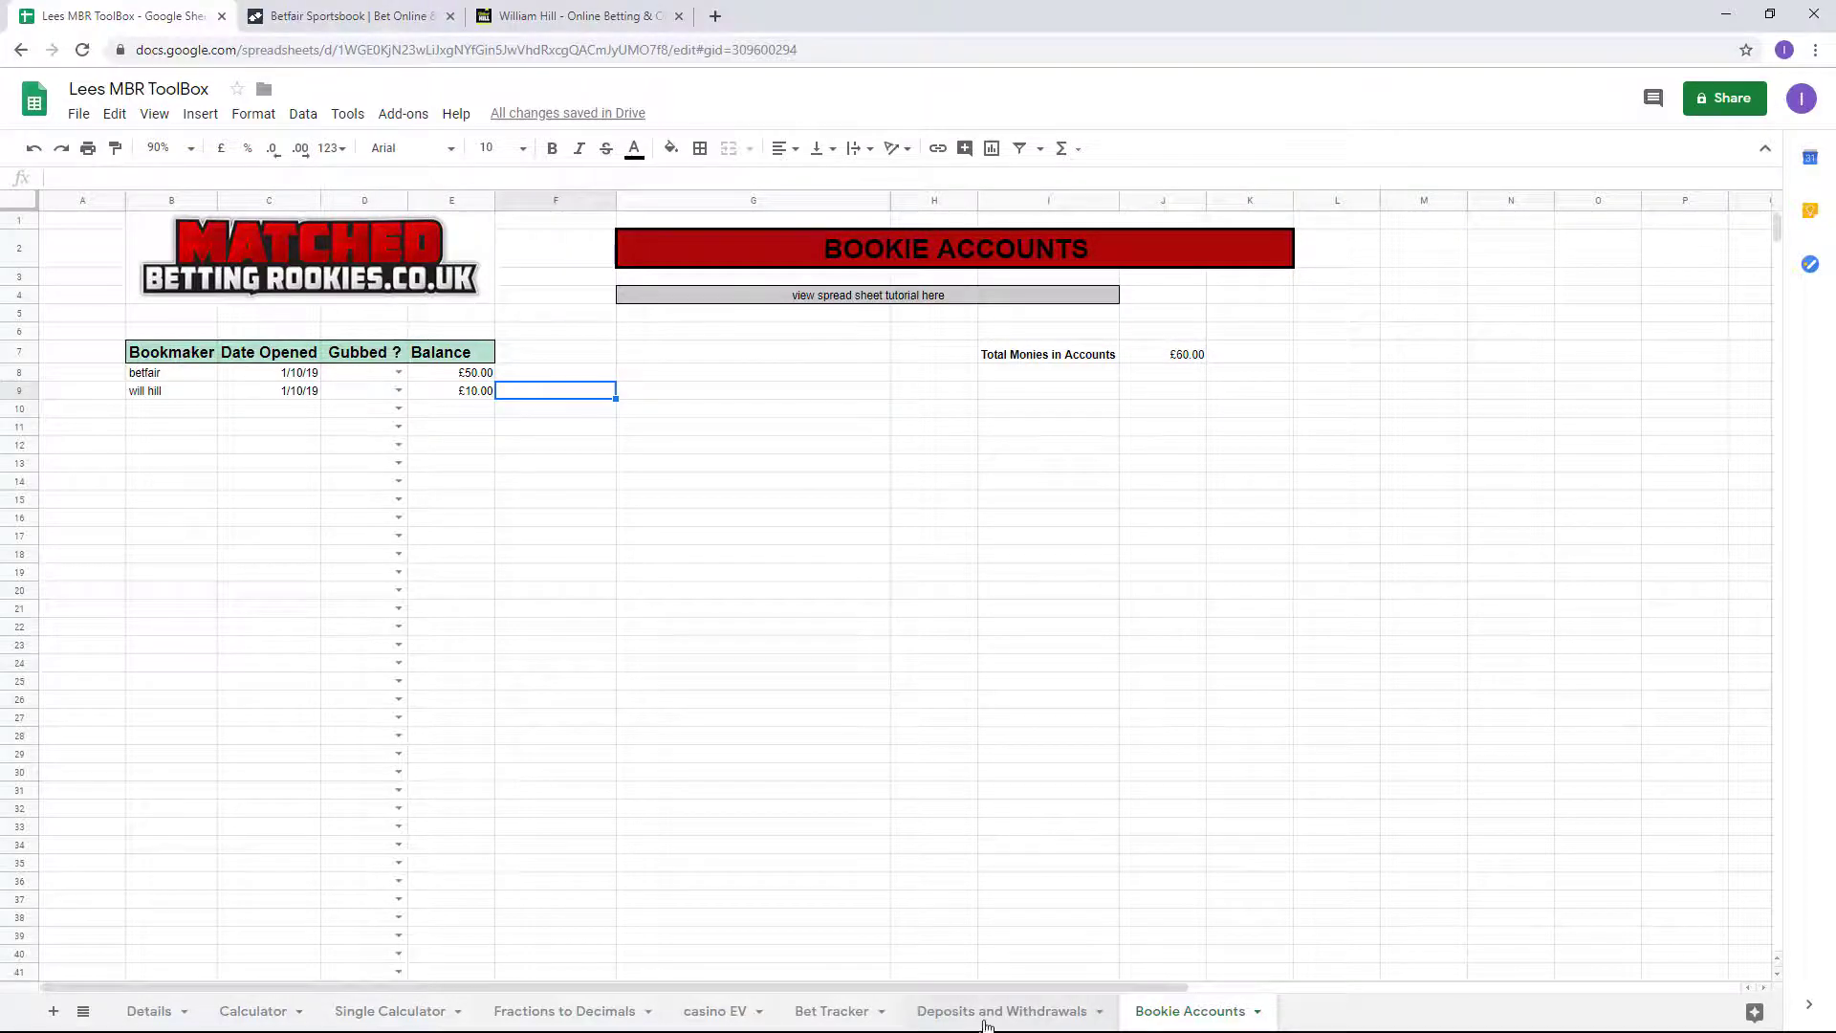
On the Deposits and Withdrawals sheet, copy blank cell C10 over B10 to match its row shading.
{"action": "left_click", "coordinate": [963, 1015]}
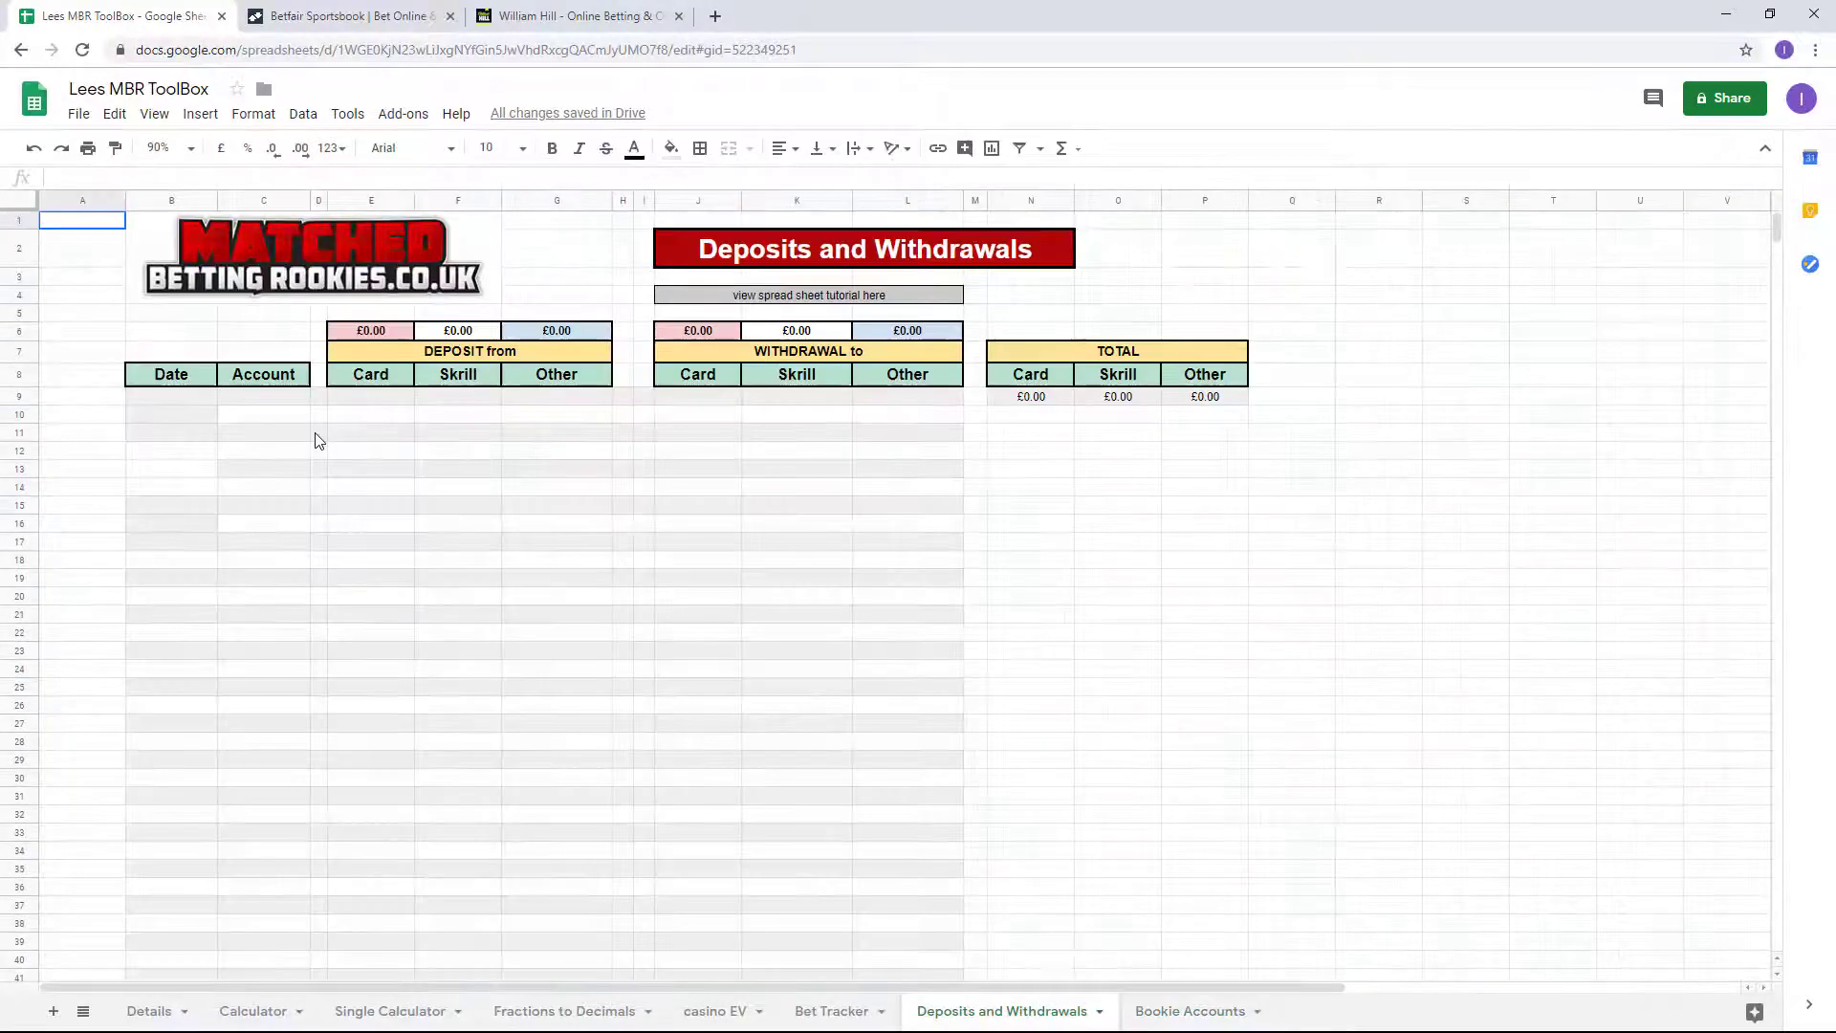
{"action": "left_click", "coordinate": [188, 400]}
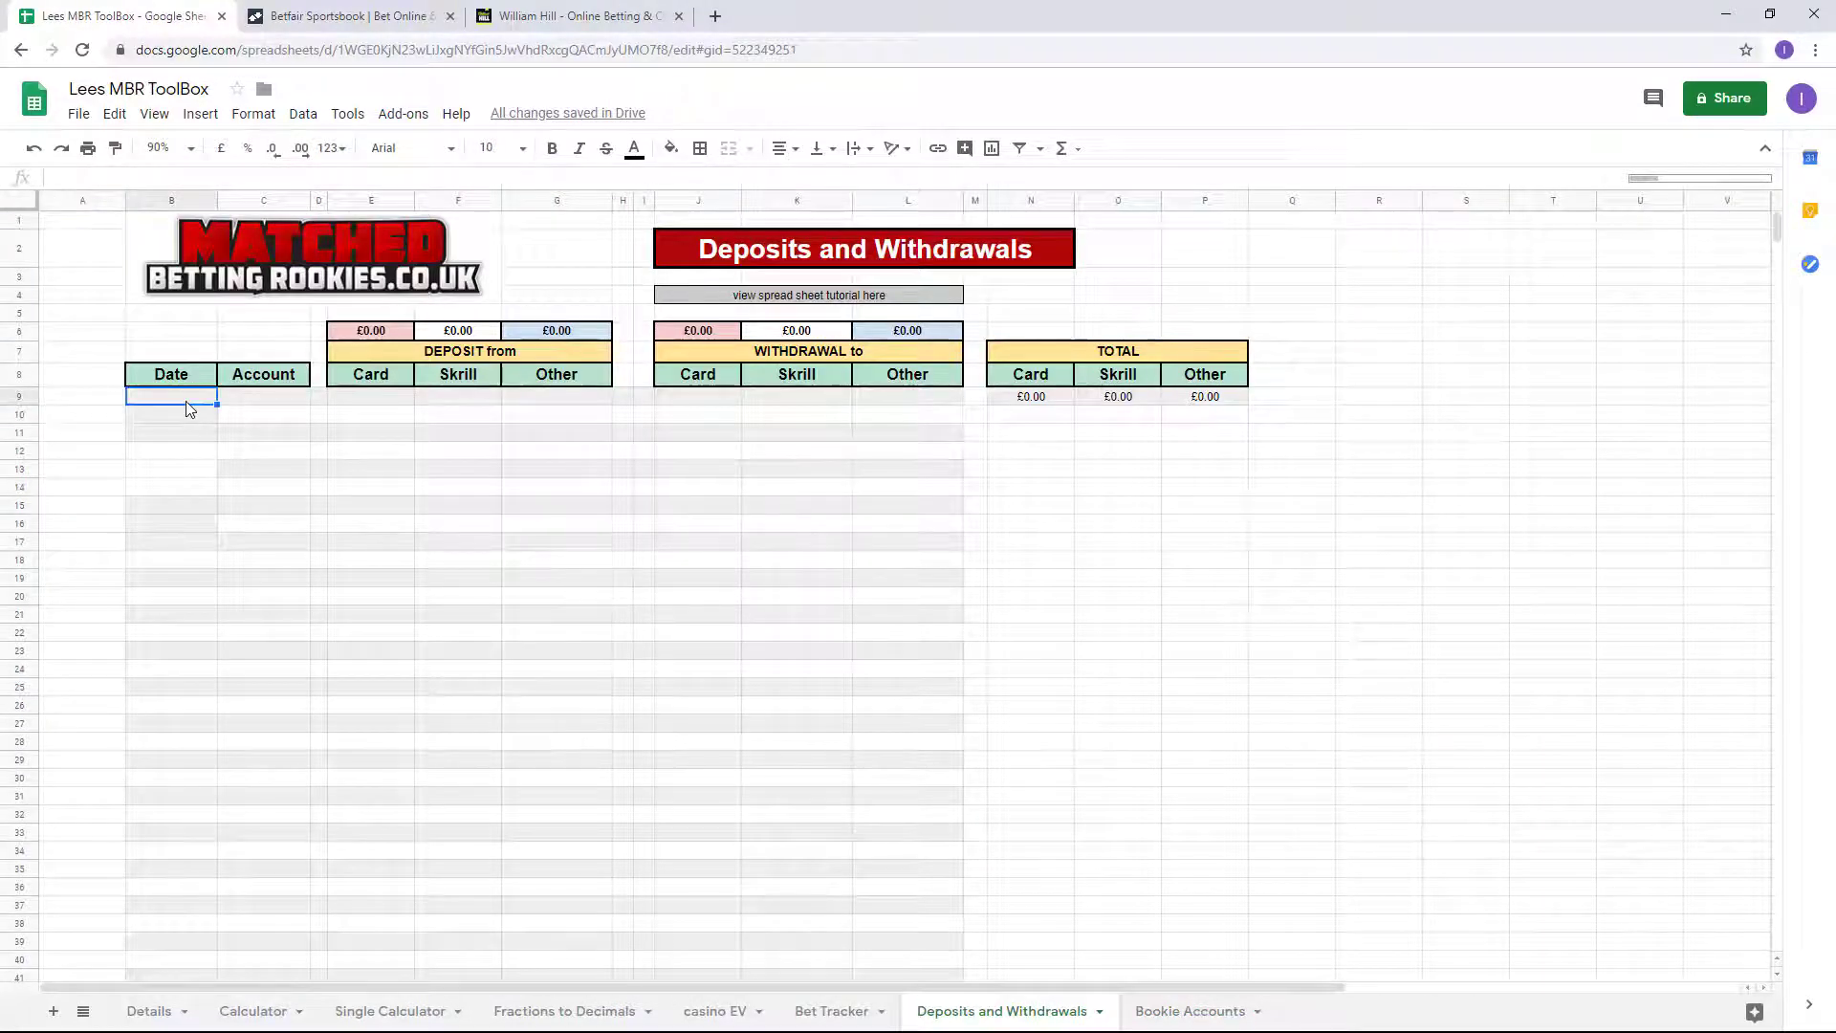
{"action": "left_click", "coordinate": [188, 409]}
{"action": "key", "text": "Right"}
{"action": "key", "text": "ctrl+c"}
{"action": "key", "text": "Left"}
{"action": "key", "text": "ctrl+v"}
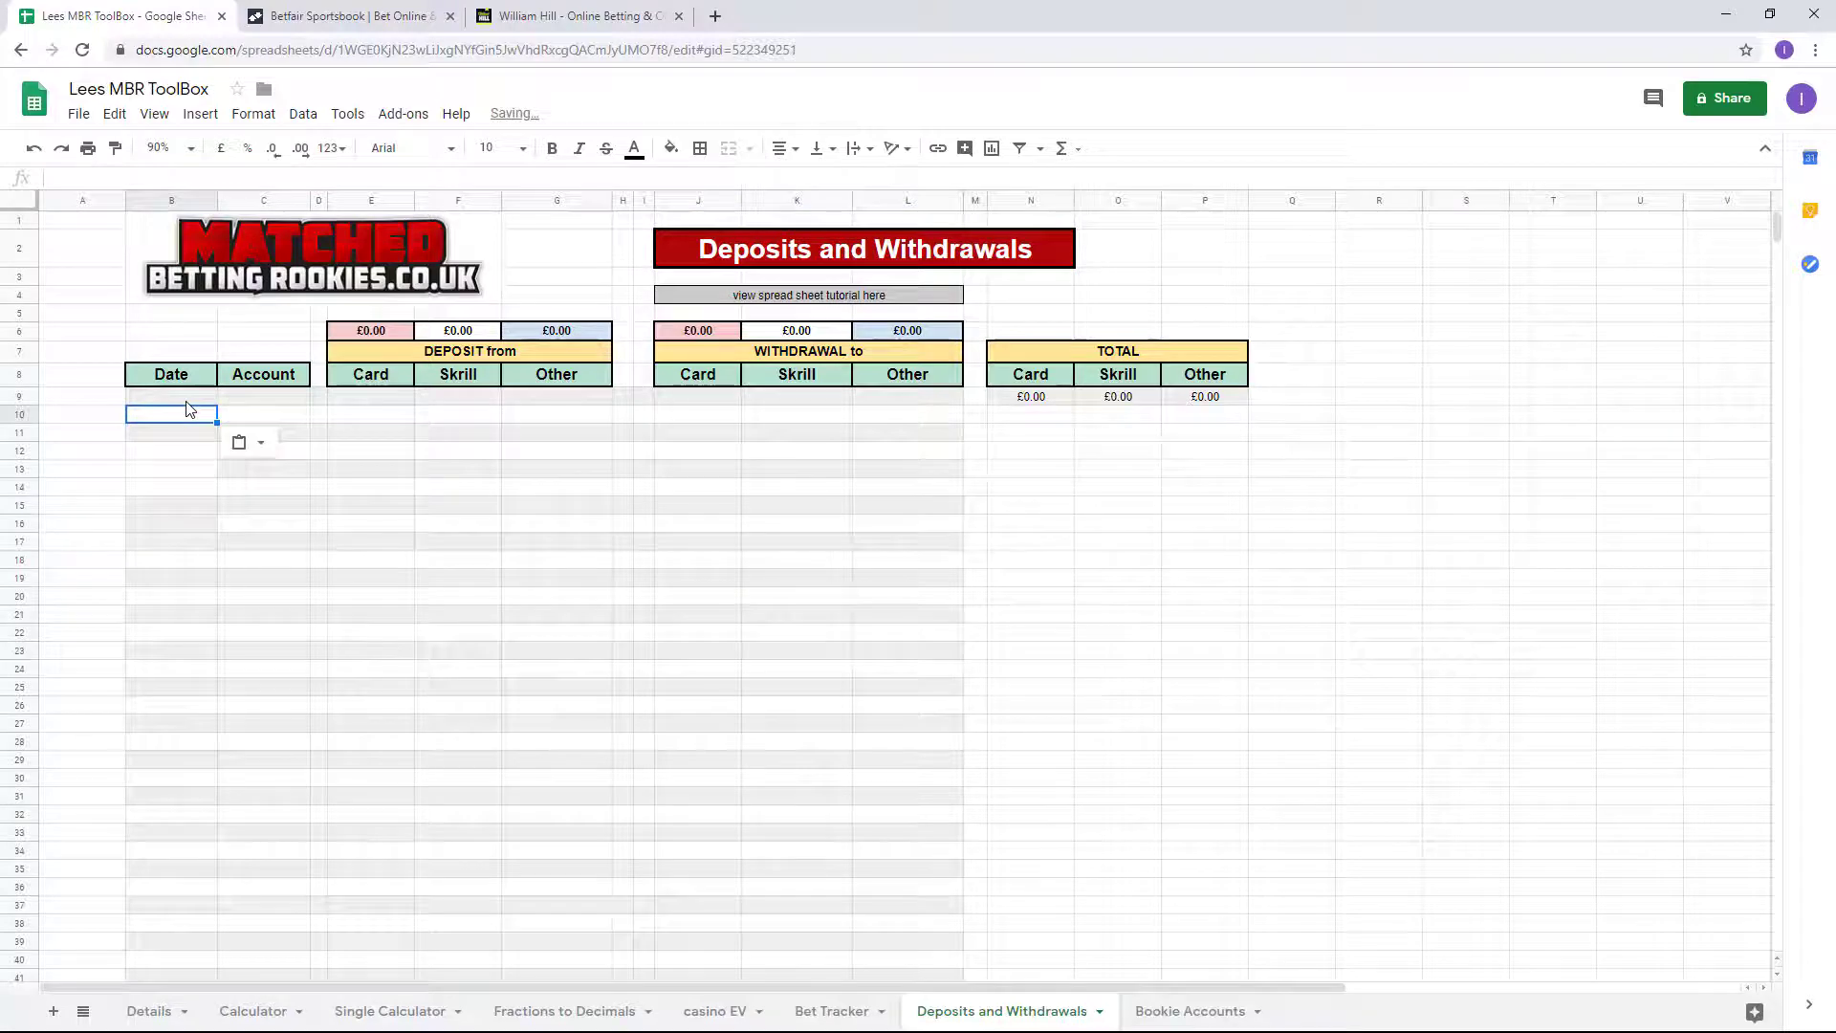
Copy blank cell C13 over date cell B13 to match its row shading.
{"action": "key", "text": "Down"}
{"action": "key", "text": "Down"}
{"action": "key", "text": "Down"}
{"action": "key", "text": "Right"}
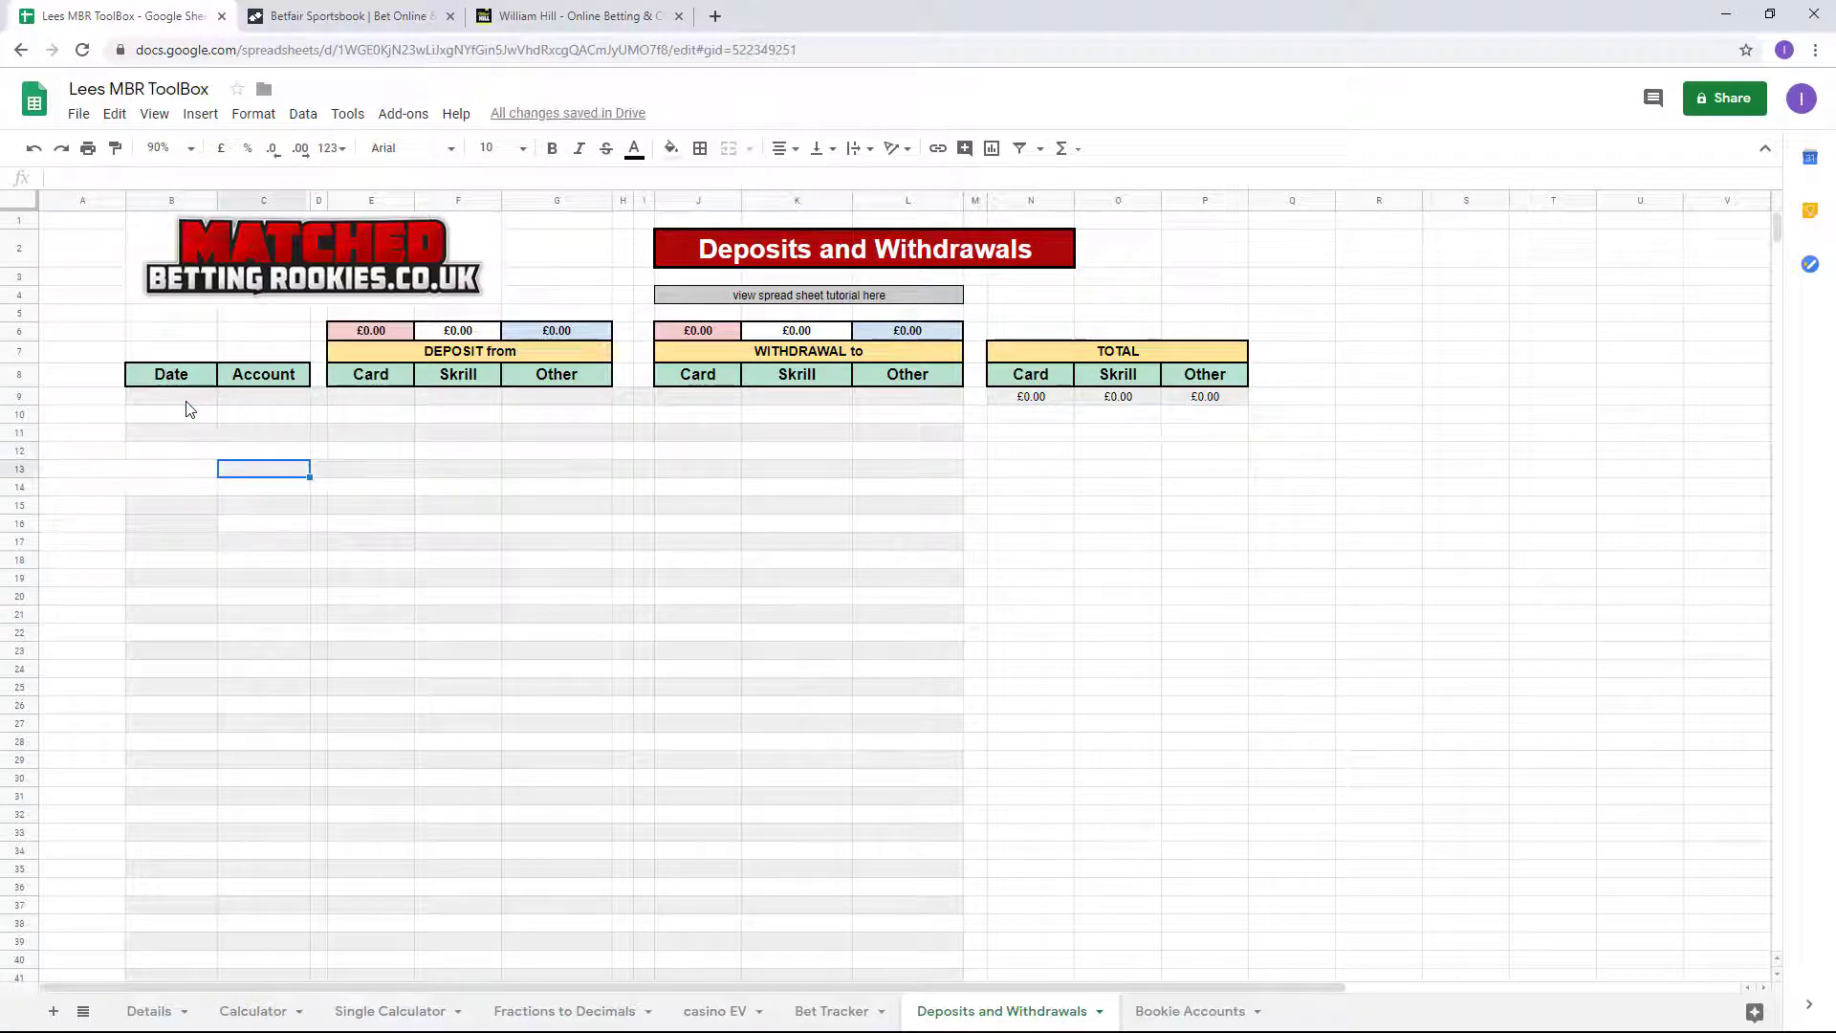
{"action": "key", "text": "ctrl+c"}
{"action": "key", "text": "Left"}
{"action": "key", "text": "ctrl+v"}
Copy blank cell C16 over date cell B16 to match its row shading.
{"action": "key", "text": "Down"}
{"action": "key", "text": "Down"}
{"action": "key", "text": "Down"}
{"action": "key", "text": "Right"}
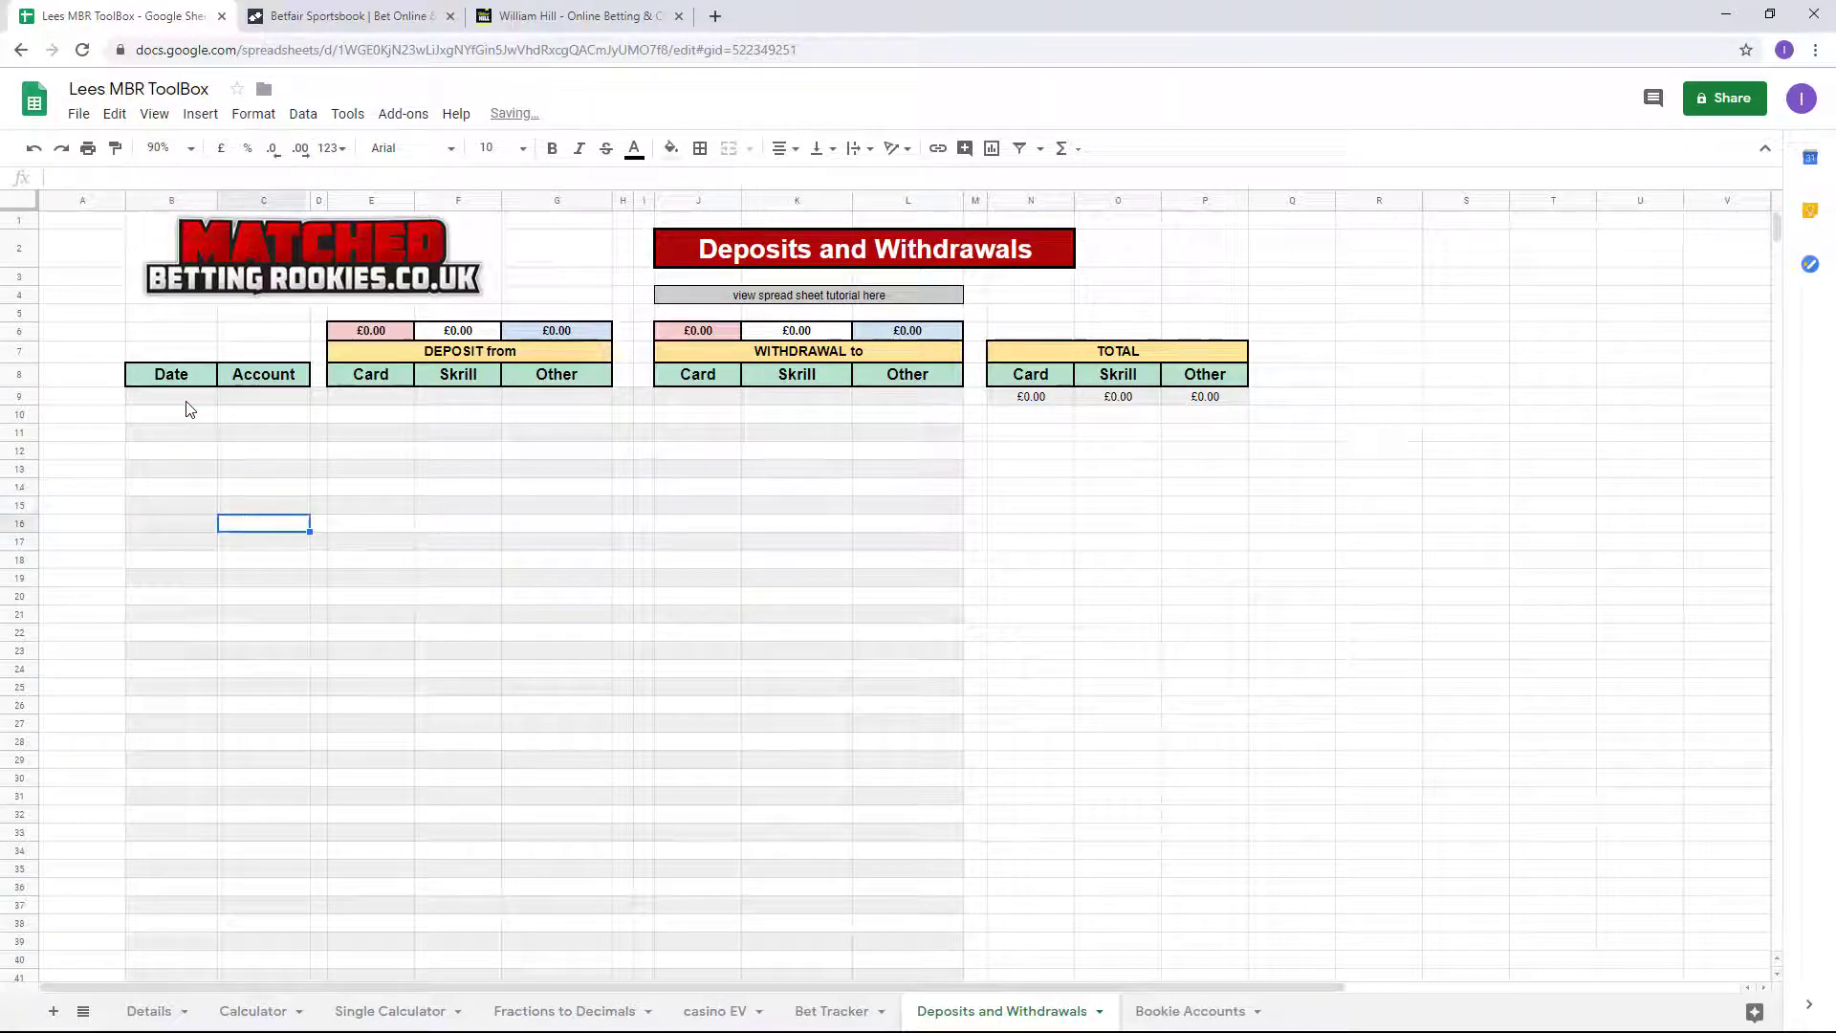
{"action": "key", "text": "ctrl+c"}
{"action": "key", "text": "Left"}
{"action": "key", "text": "ctrl+v"}
Enter the date 1/9/19 in the first two rows of the deposits table, B9 and B10.
{"action": "key", "text": "Up"}
{"action": "key", "text": "Up"}
{"action": "key", "text": "Up"}
{"action": "key", "text": "Up"}
{"action": "key", "text": "Up"}
{"action": "key", "text": "Up"}
{"action": "key", "text": "Up"}
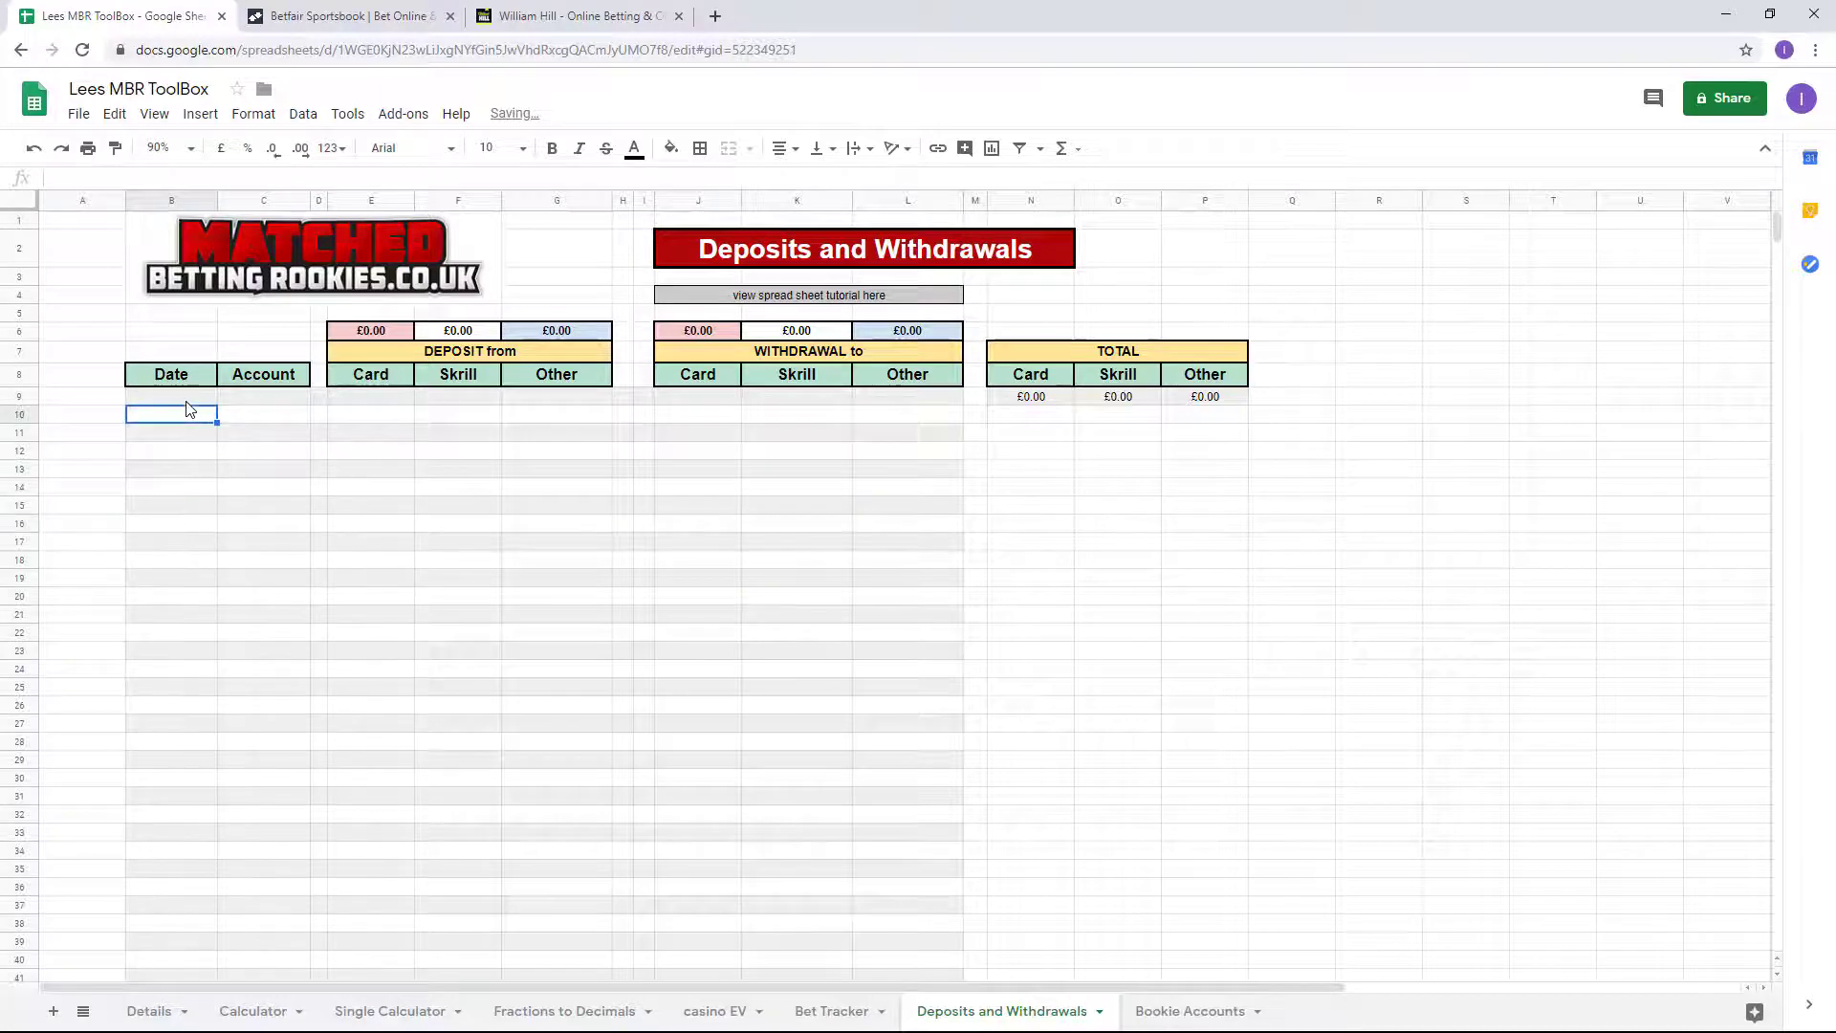
{"action": "type", "text": "1/9/19"}
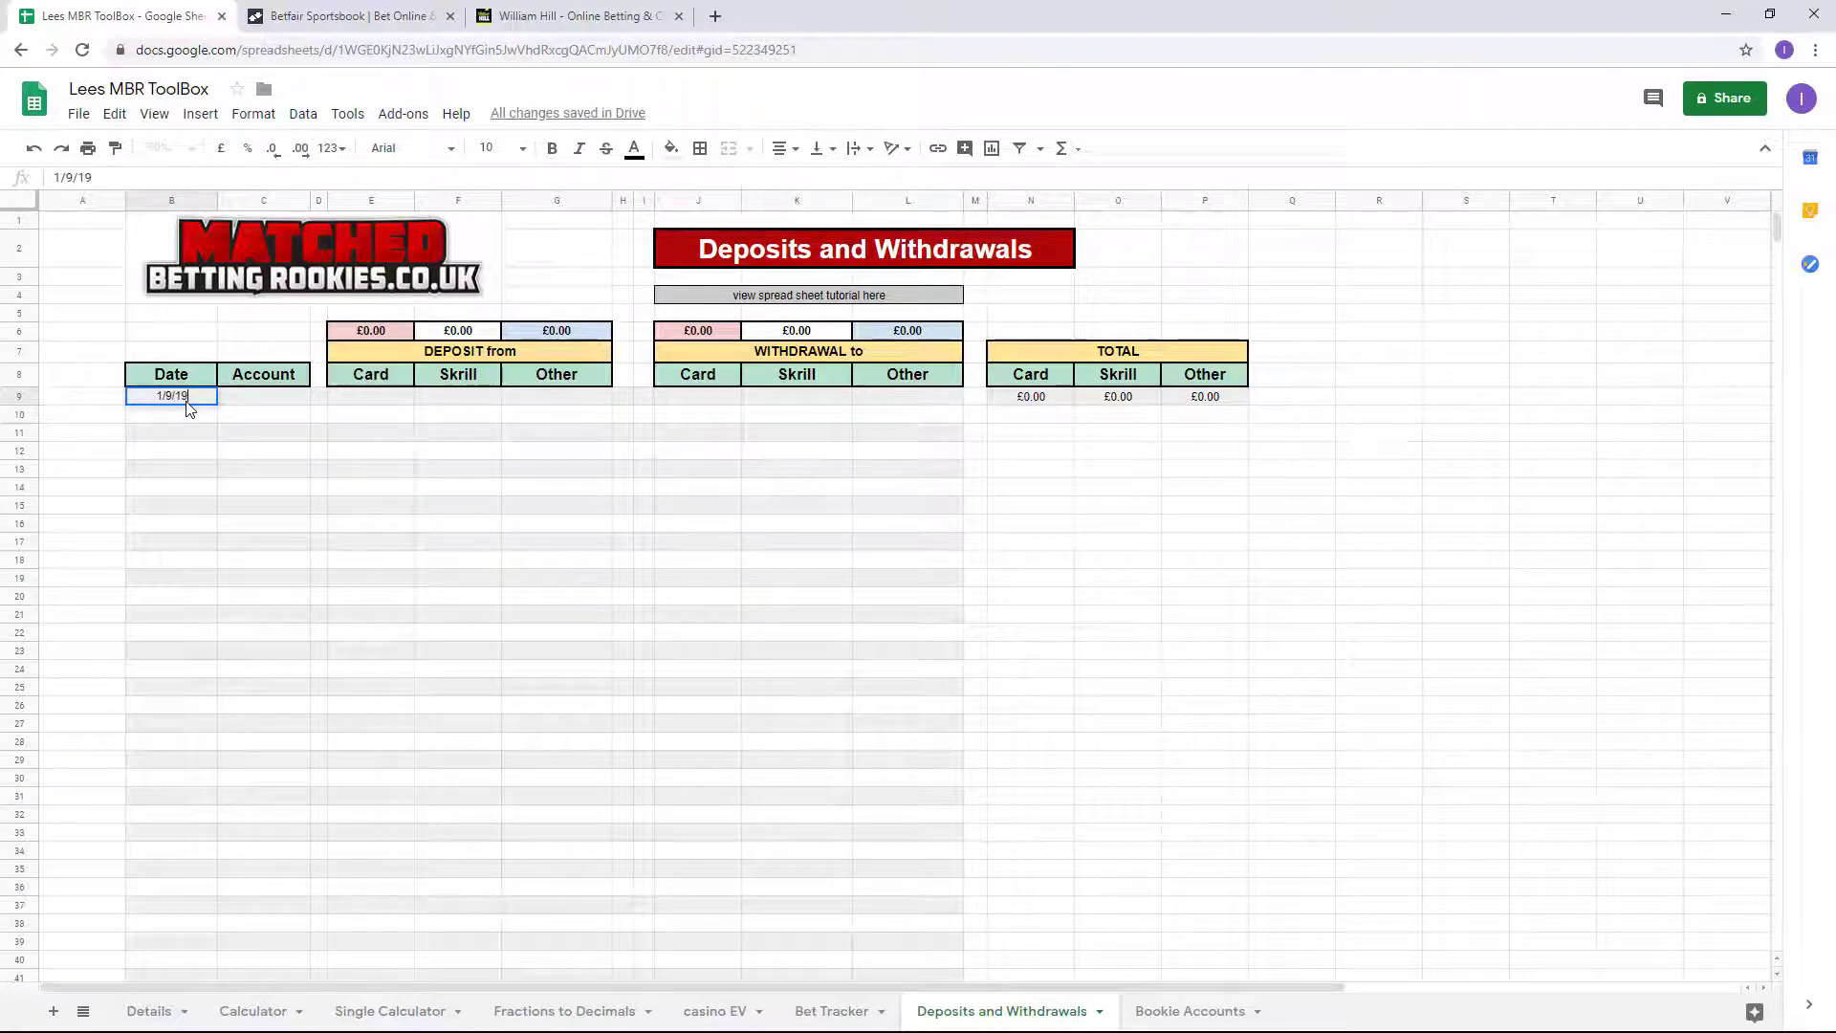
{"action": "key", "text": "Return"}
{"action": "type", "text": "1/9/19"}
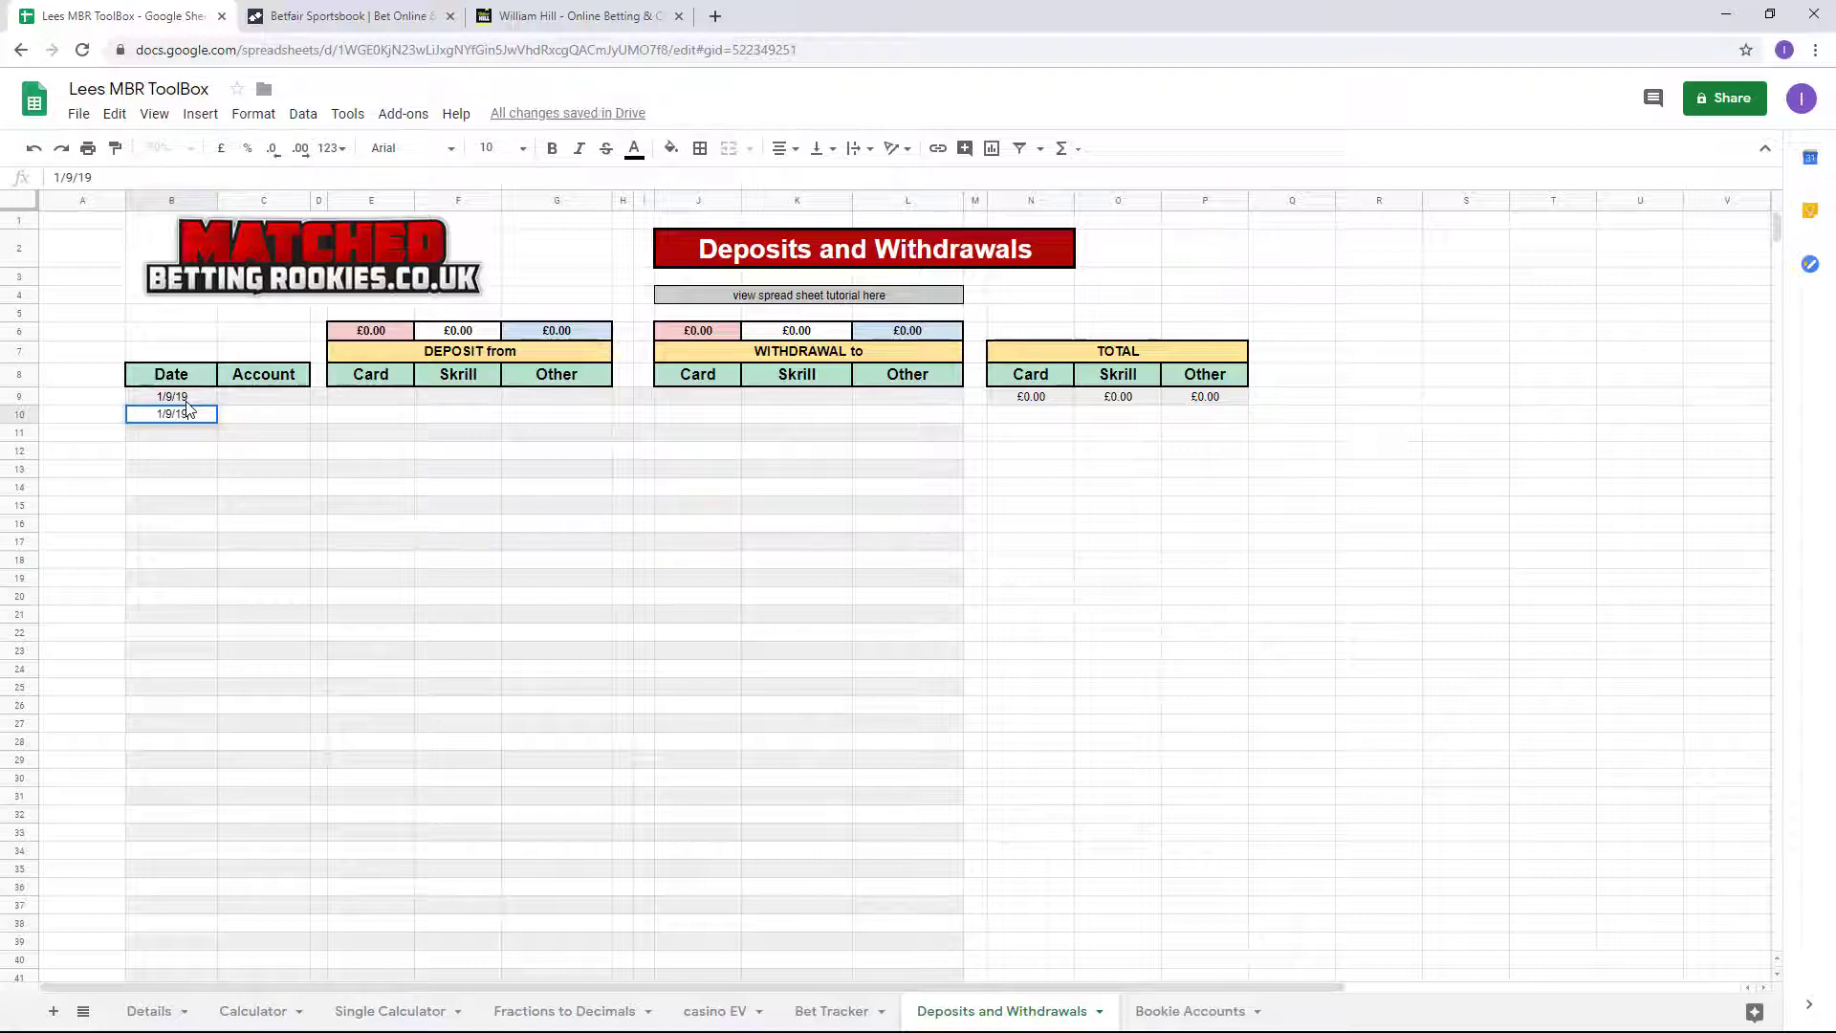
{"action": "key", "text": "Tab"}
Enter the account names betfair in C9 and will hill in C10.
{"action": "key", "text": "Up"}
{"action": "type", "text": "betfair"}
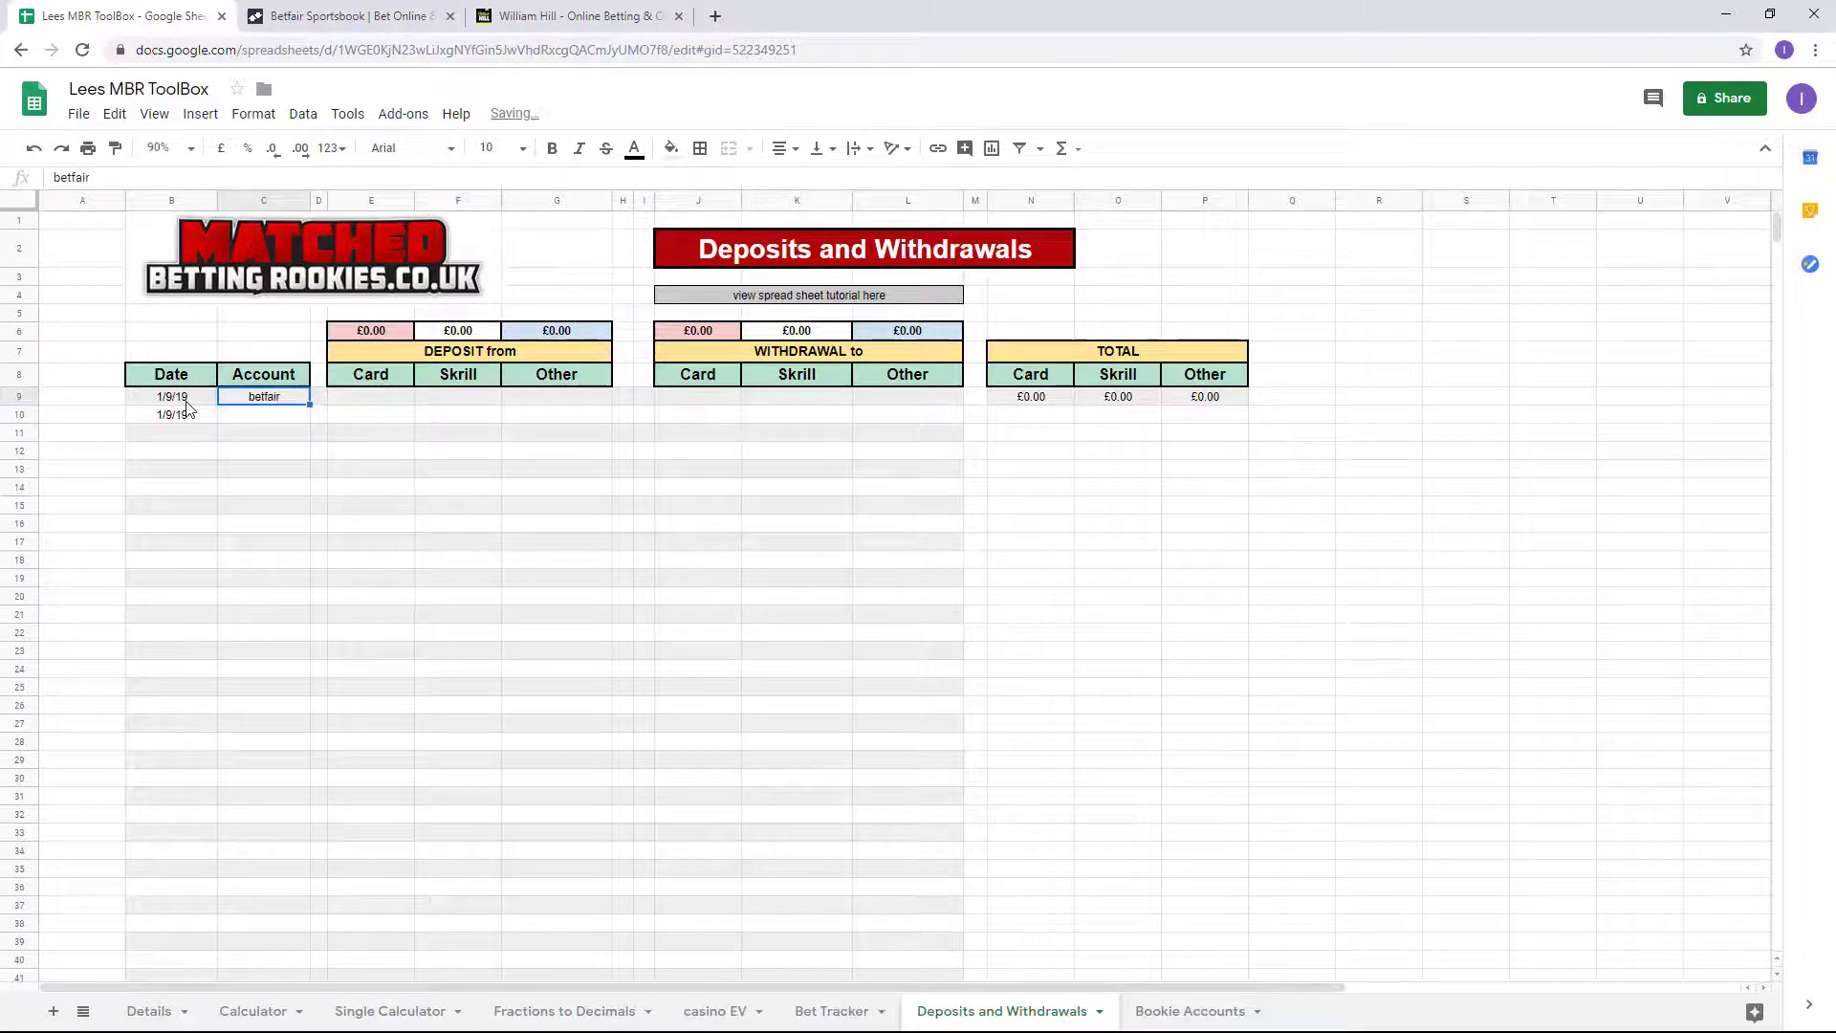
{"action": "key", "text": "Return"}
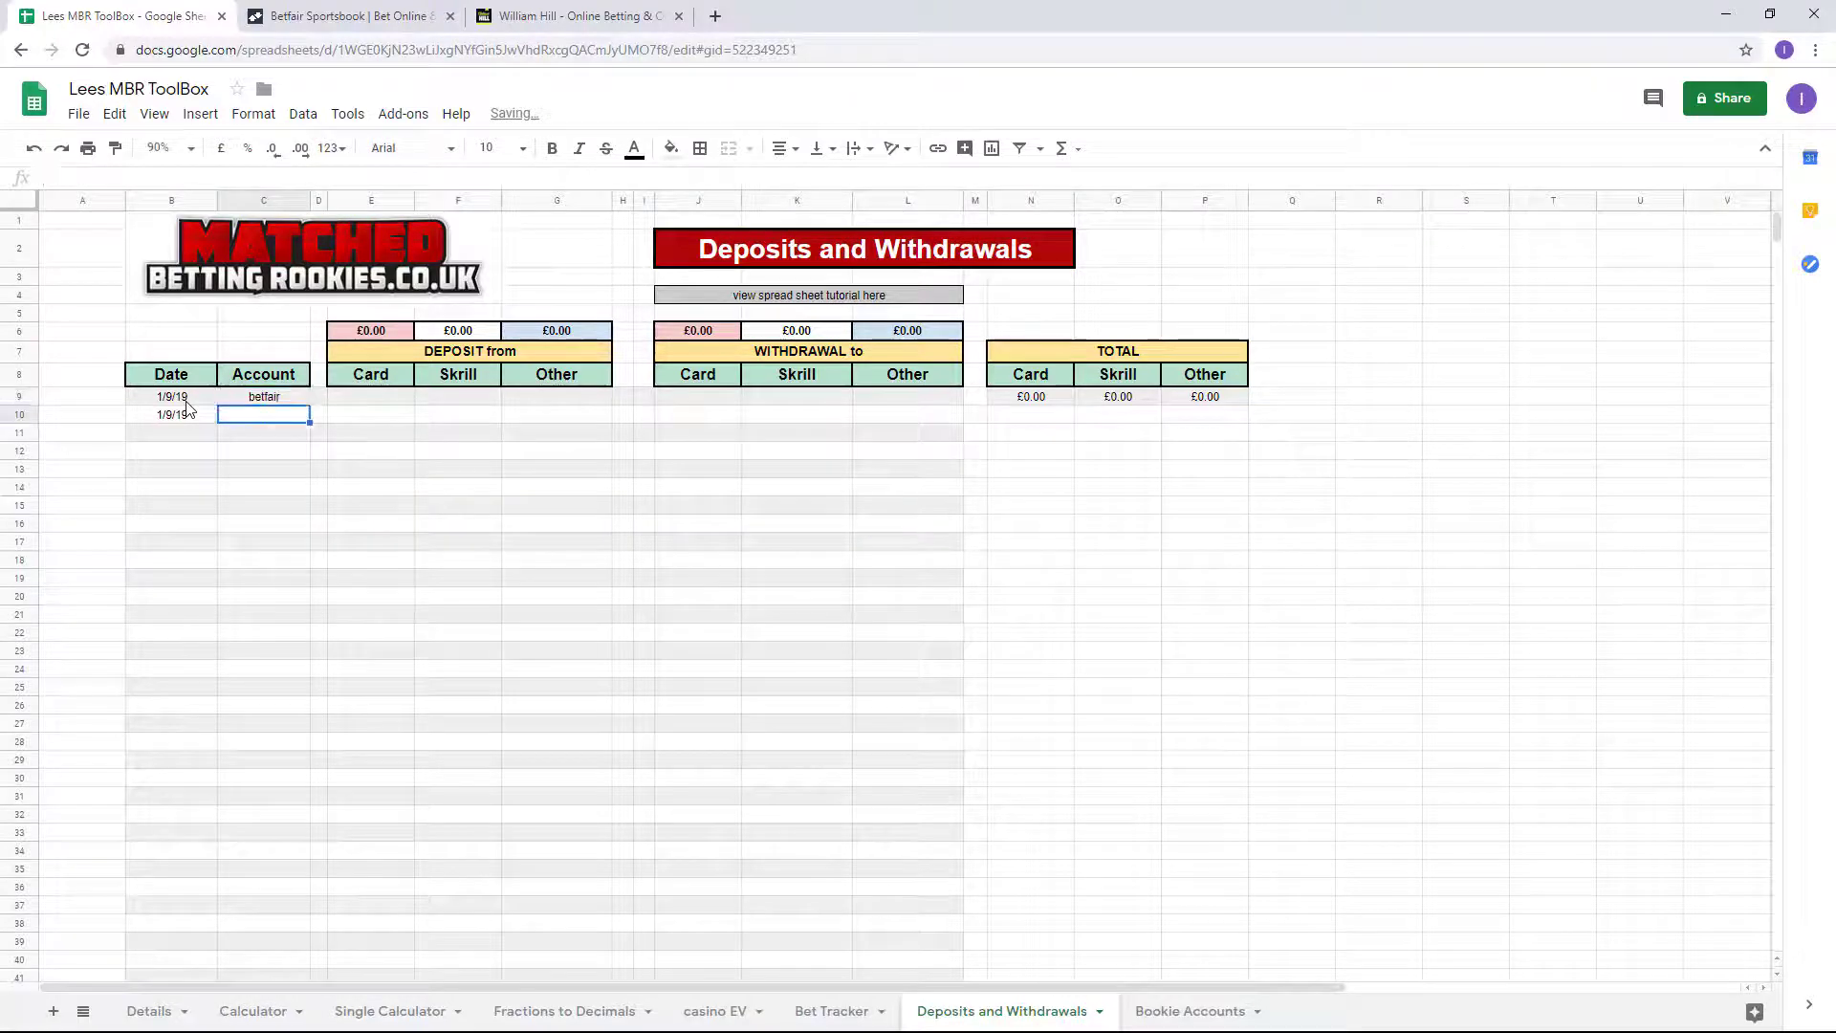
{"action": "type", "text": "will g"}
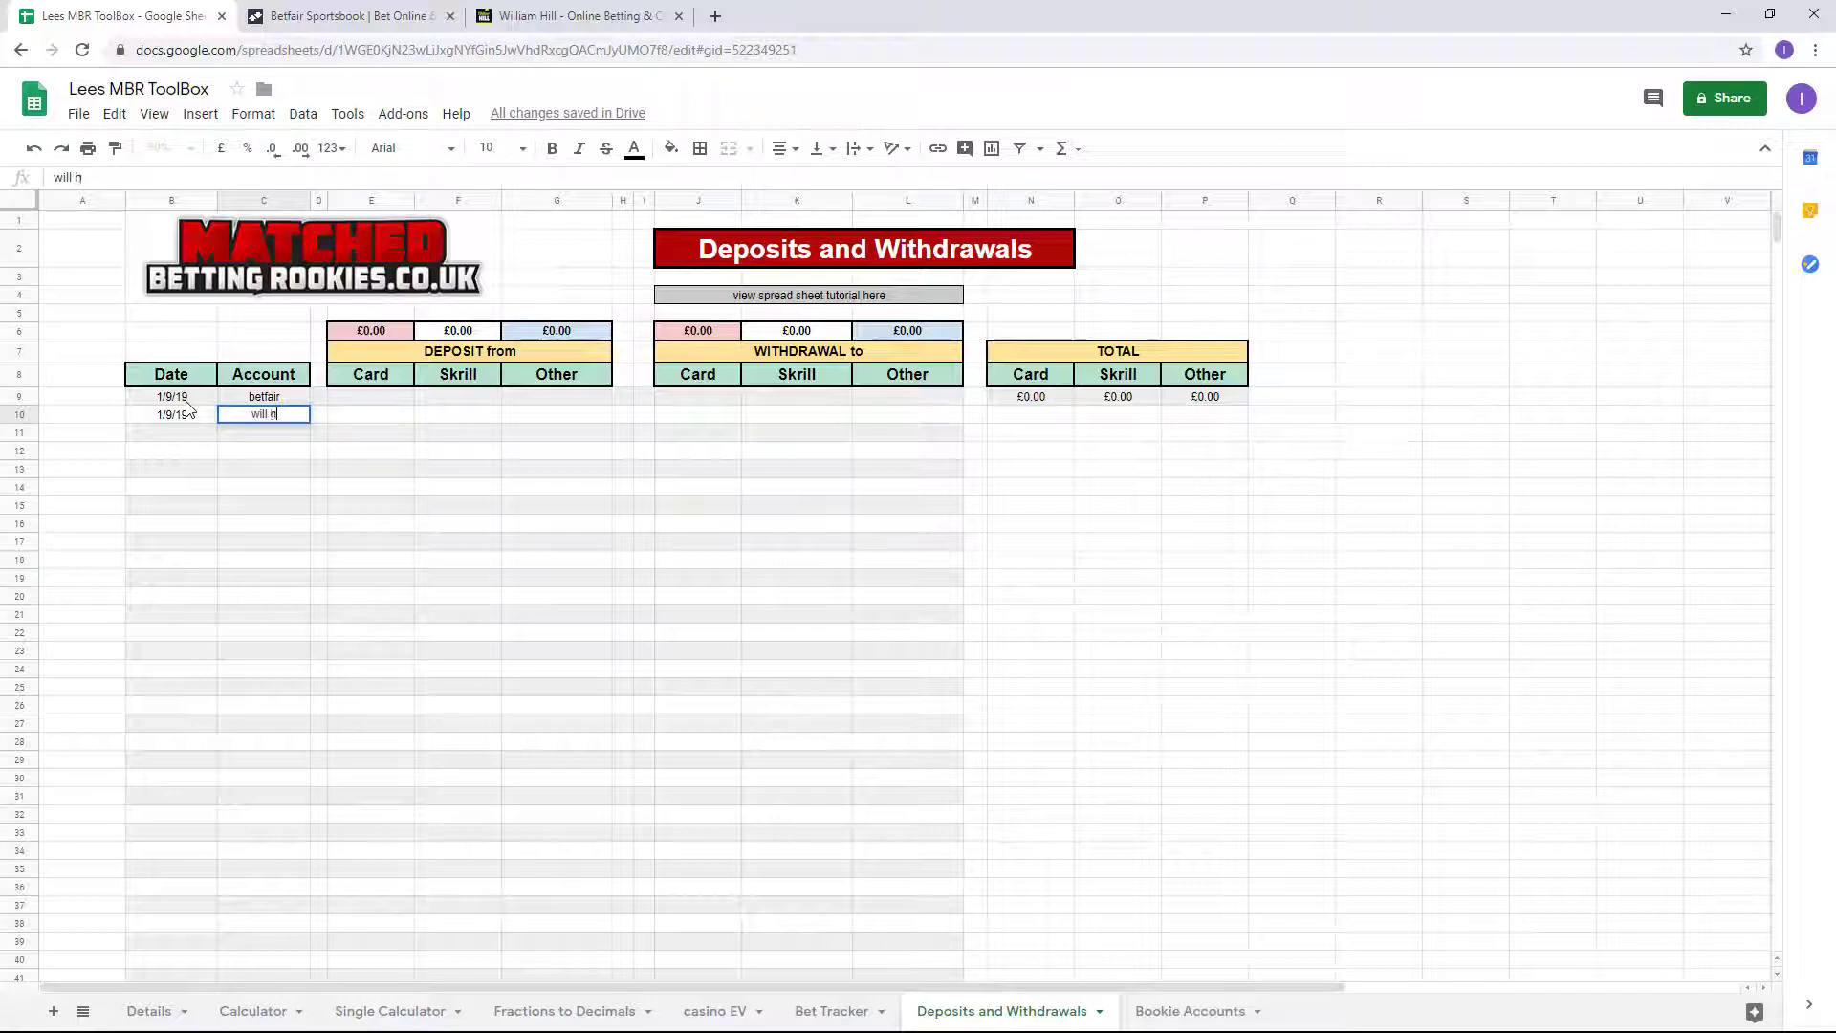
{"action": "type", "text": "ill"}
{"action": "key", "text": "Tab"}
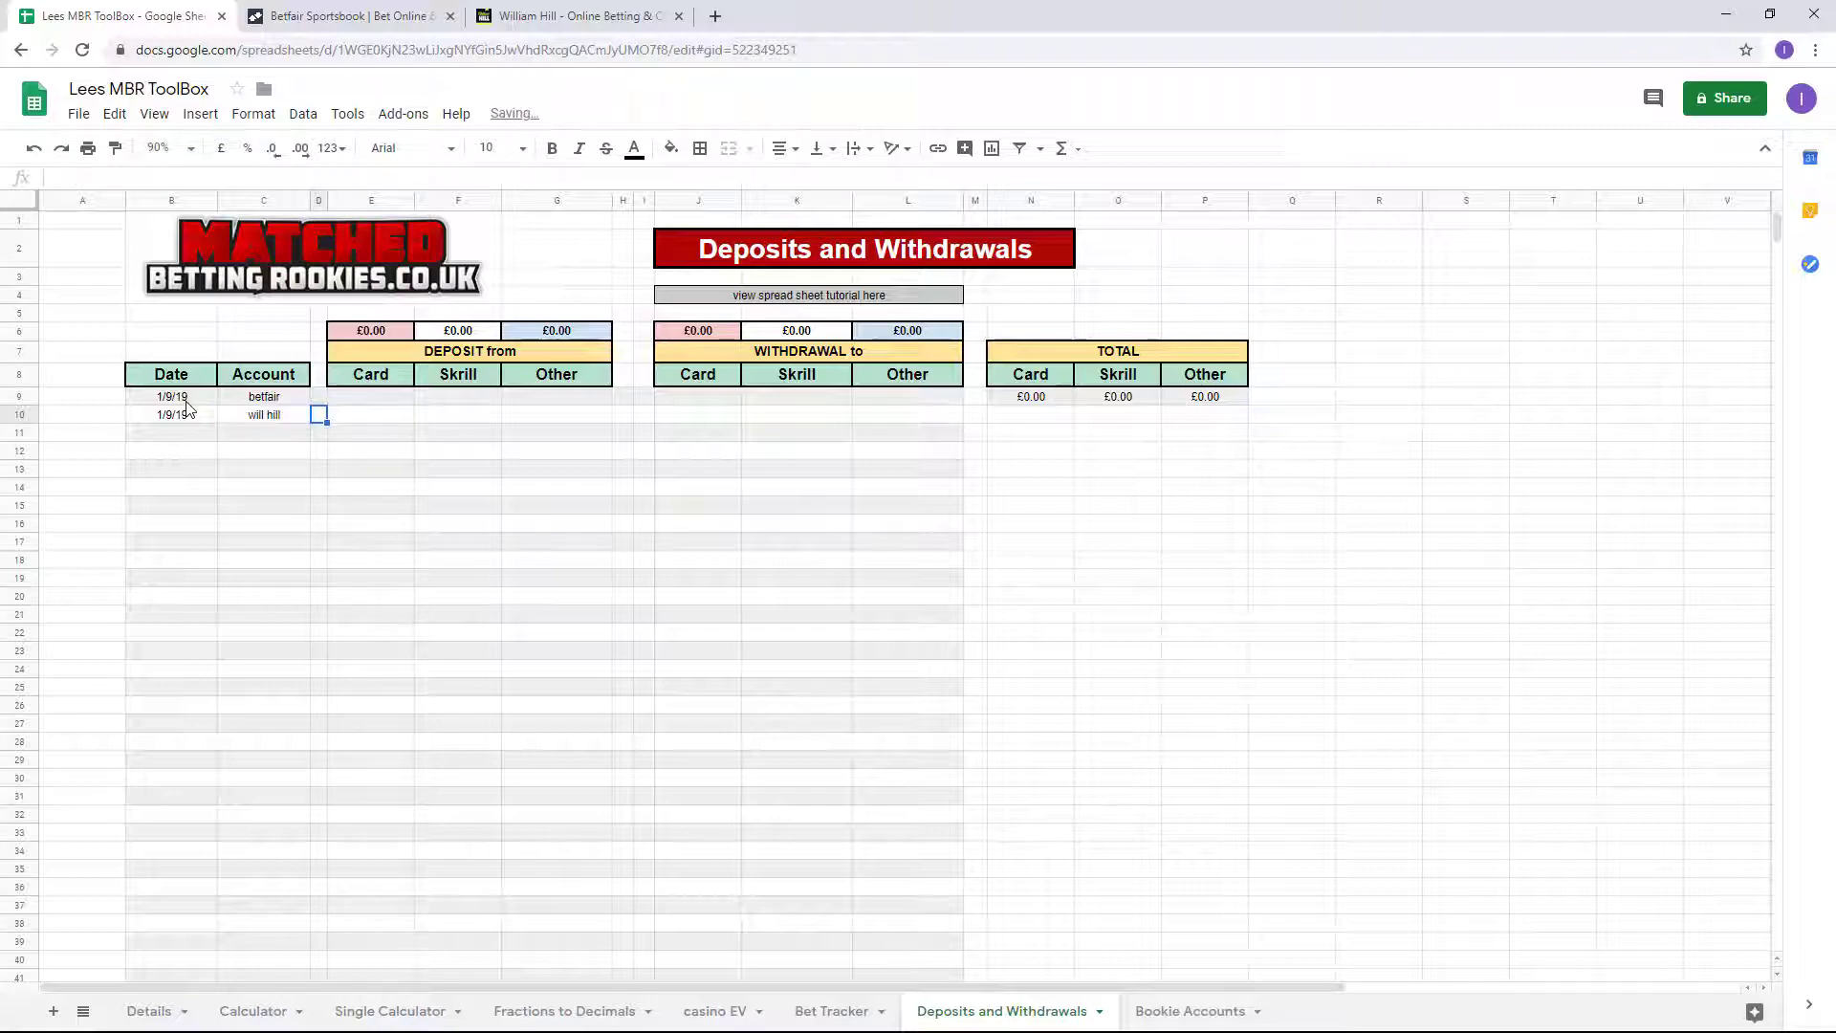
Record card deposits of £50 for betfair and £10 for will hill.
{"action": "key", "text": "Right"}
{"action": "key", "text": "Up"}
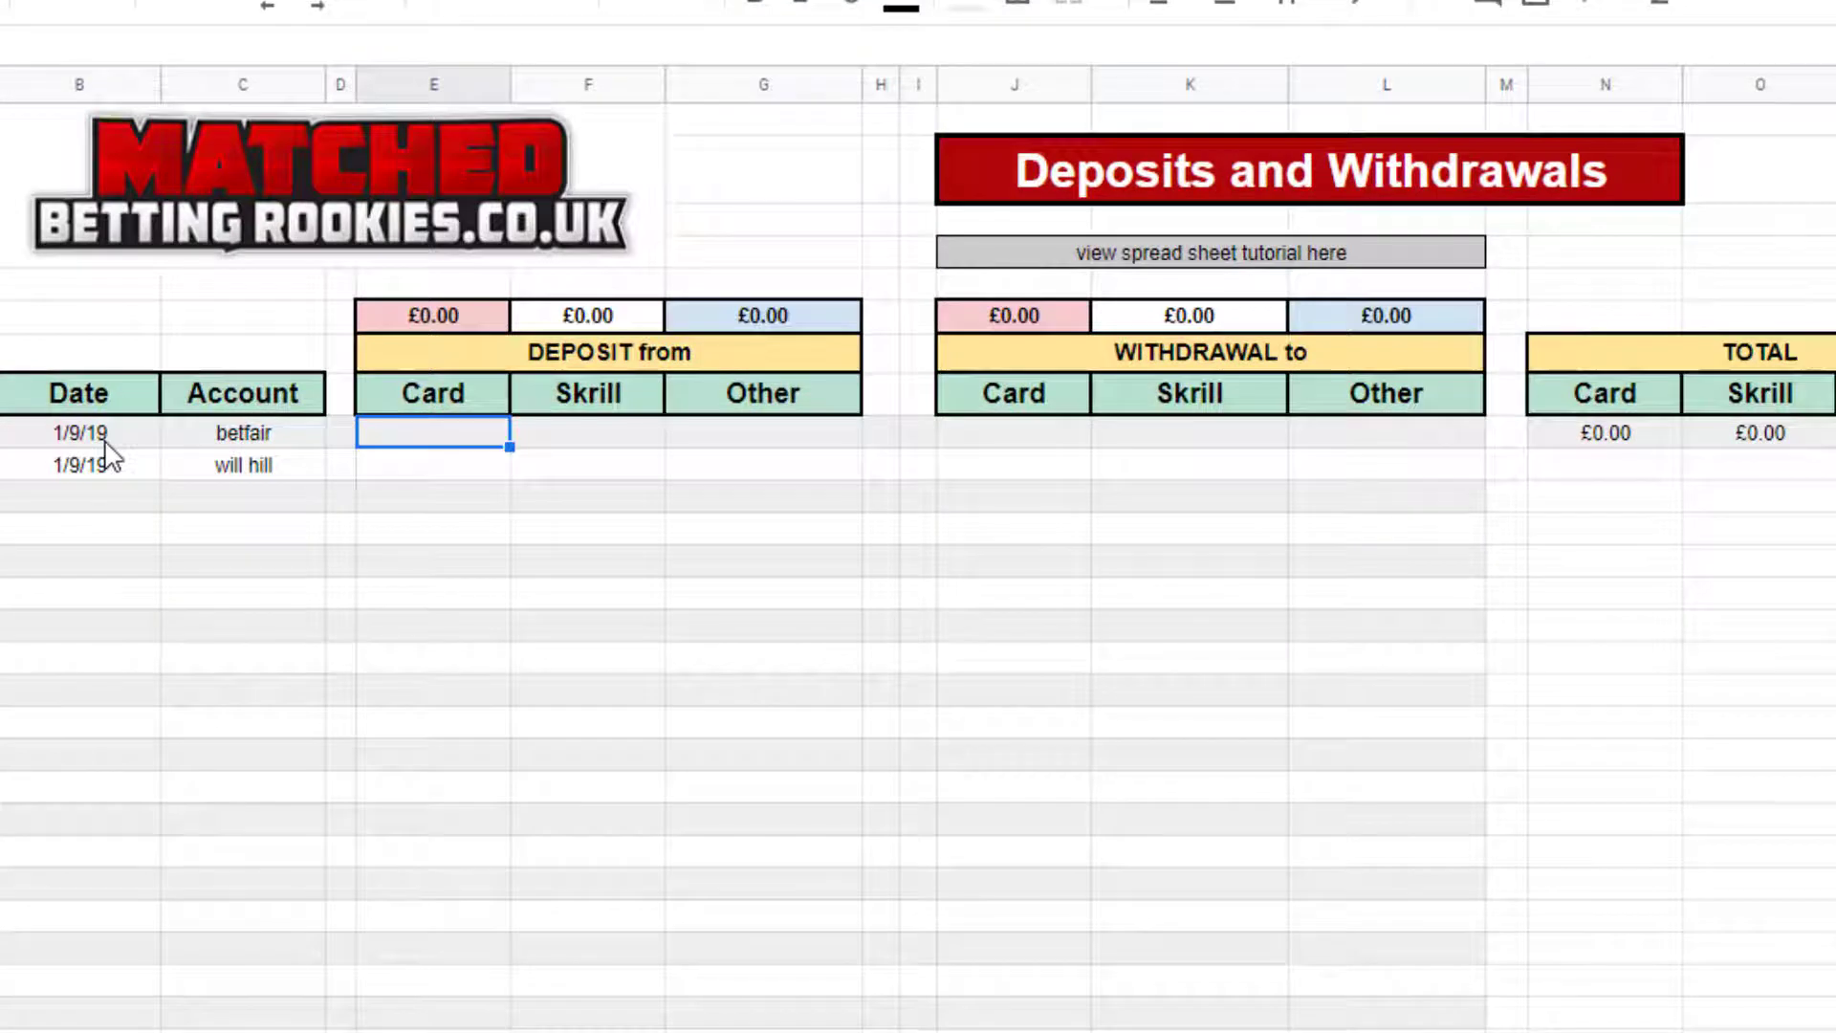
{"action": "type", "text": "50"}
{"action": "key", "text": "Return"}
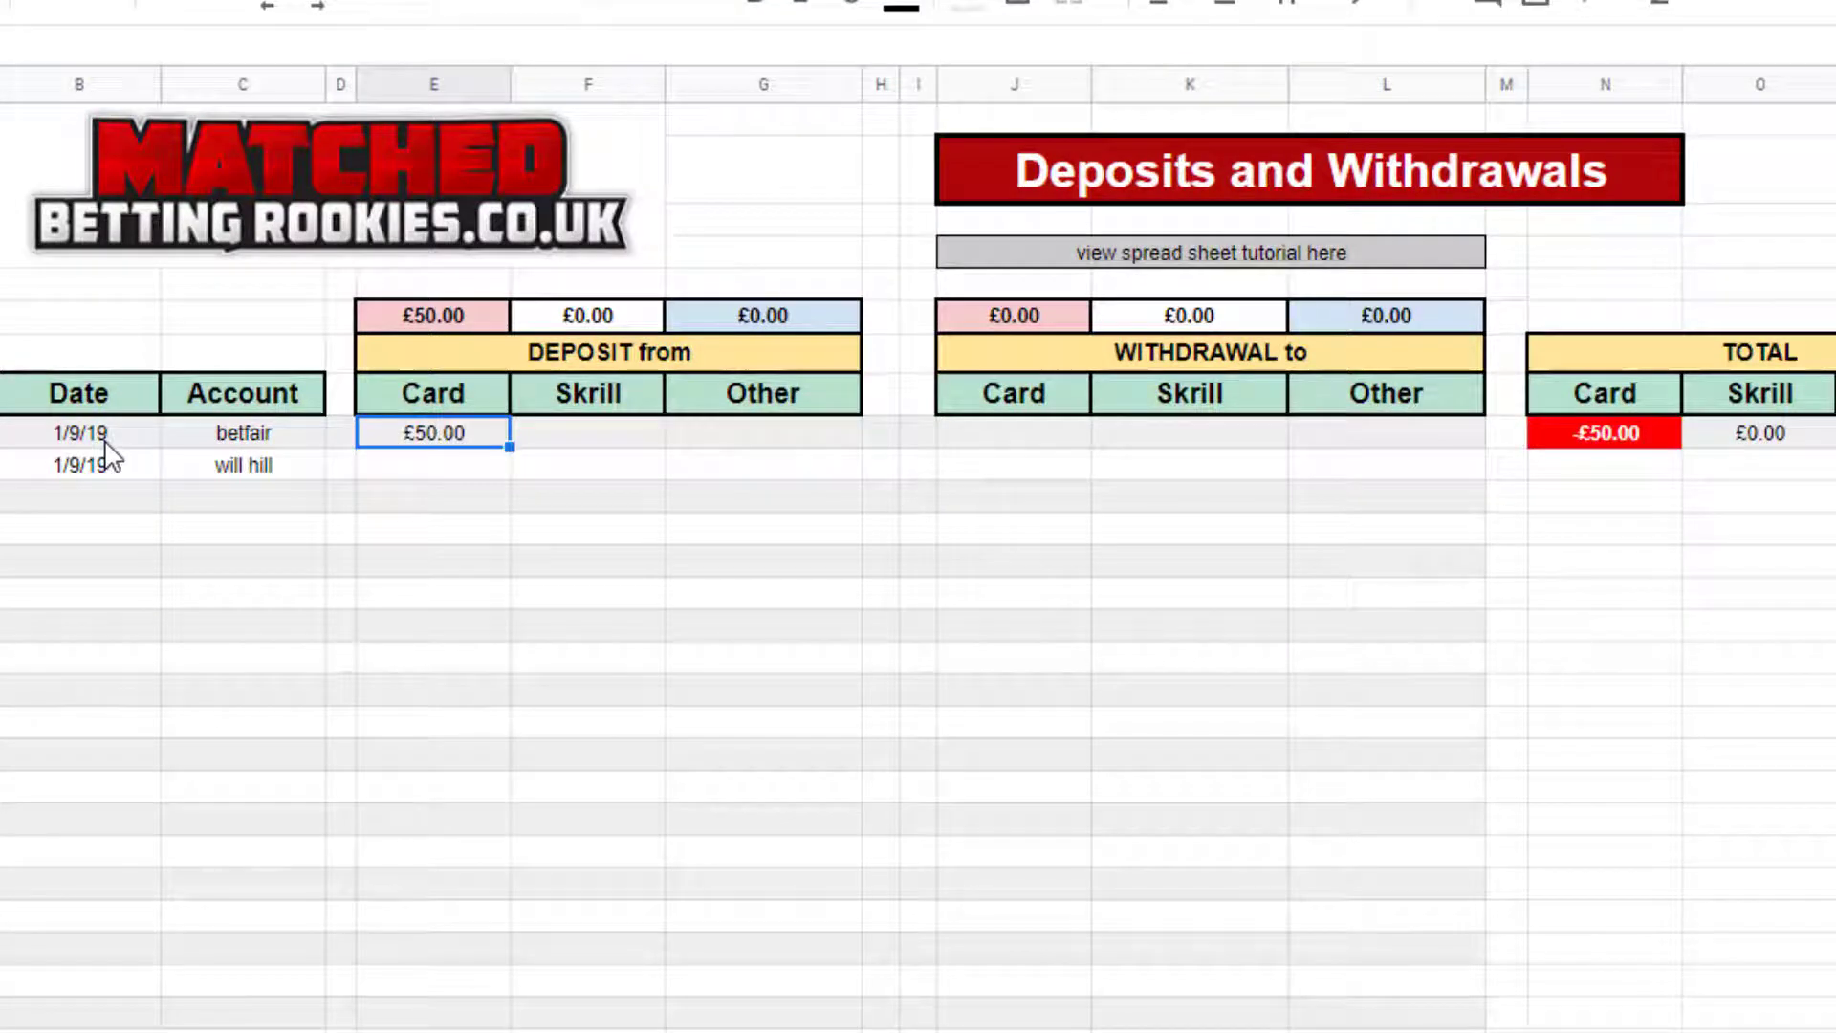
{"action": "left_click", "coordinate": [373, 468]}
{"action": "type", "text": "10"}
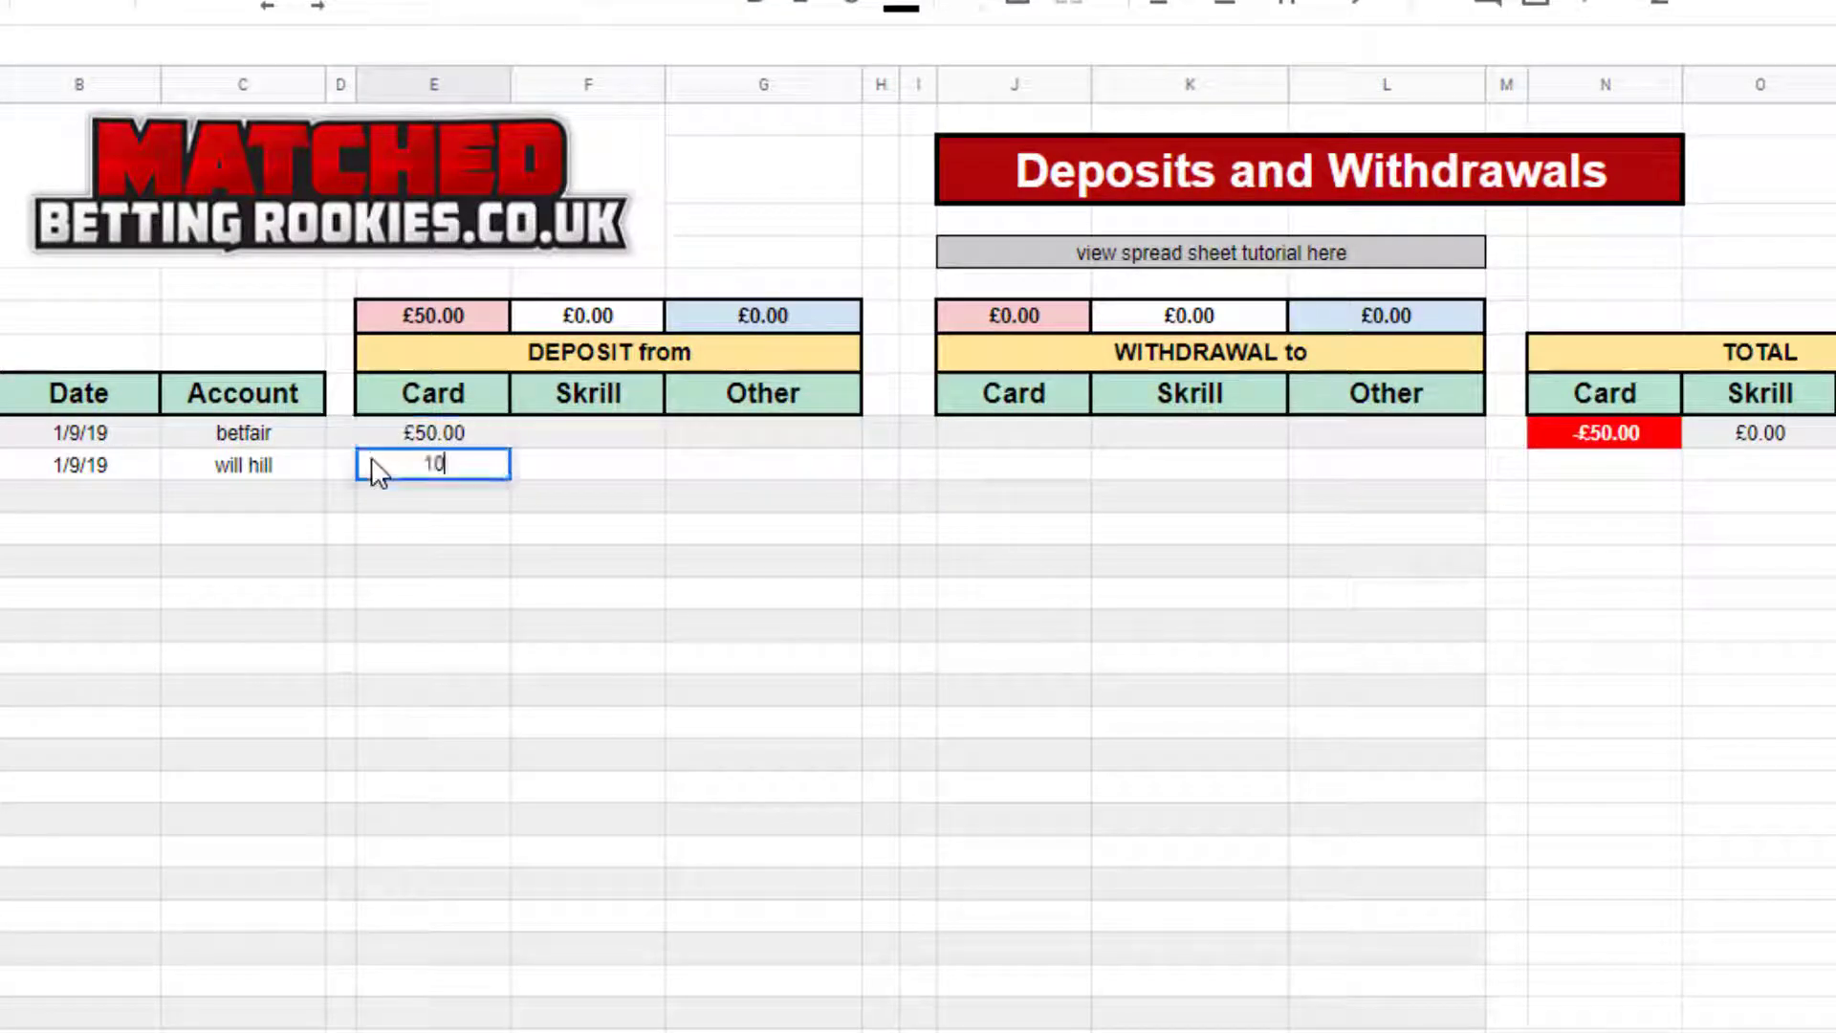
{"action": "key", "text": "Tab"}
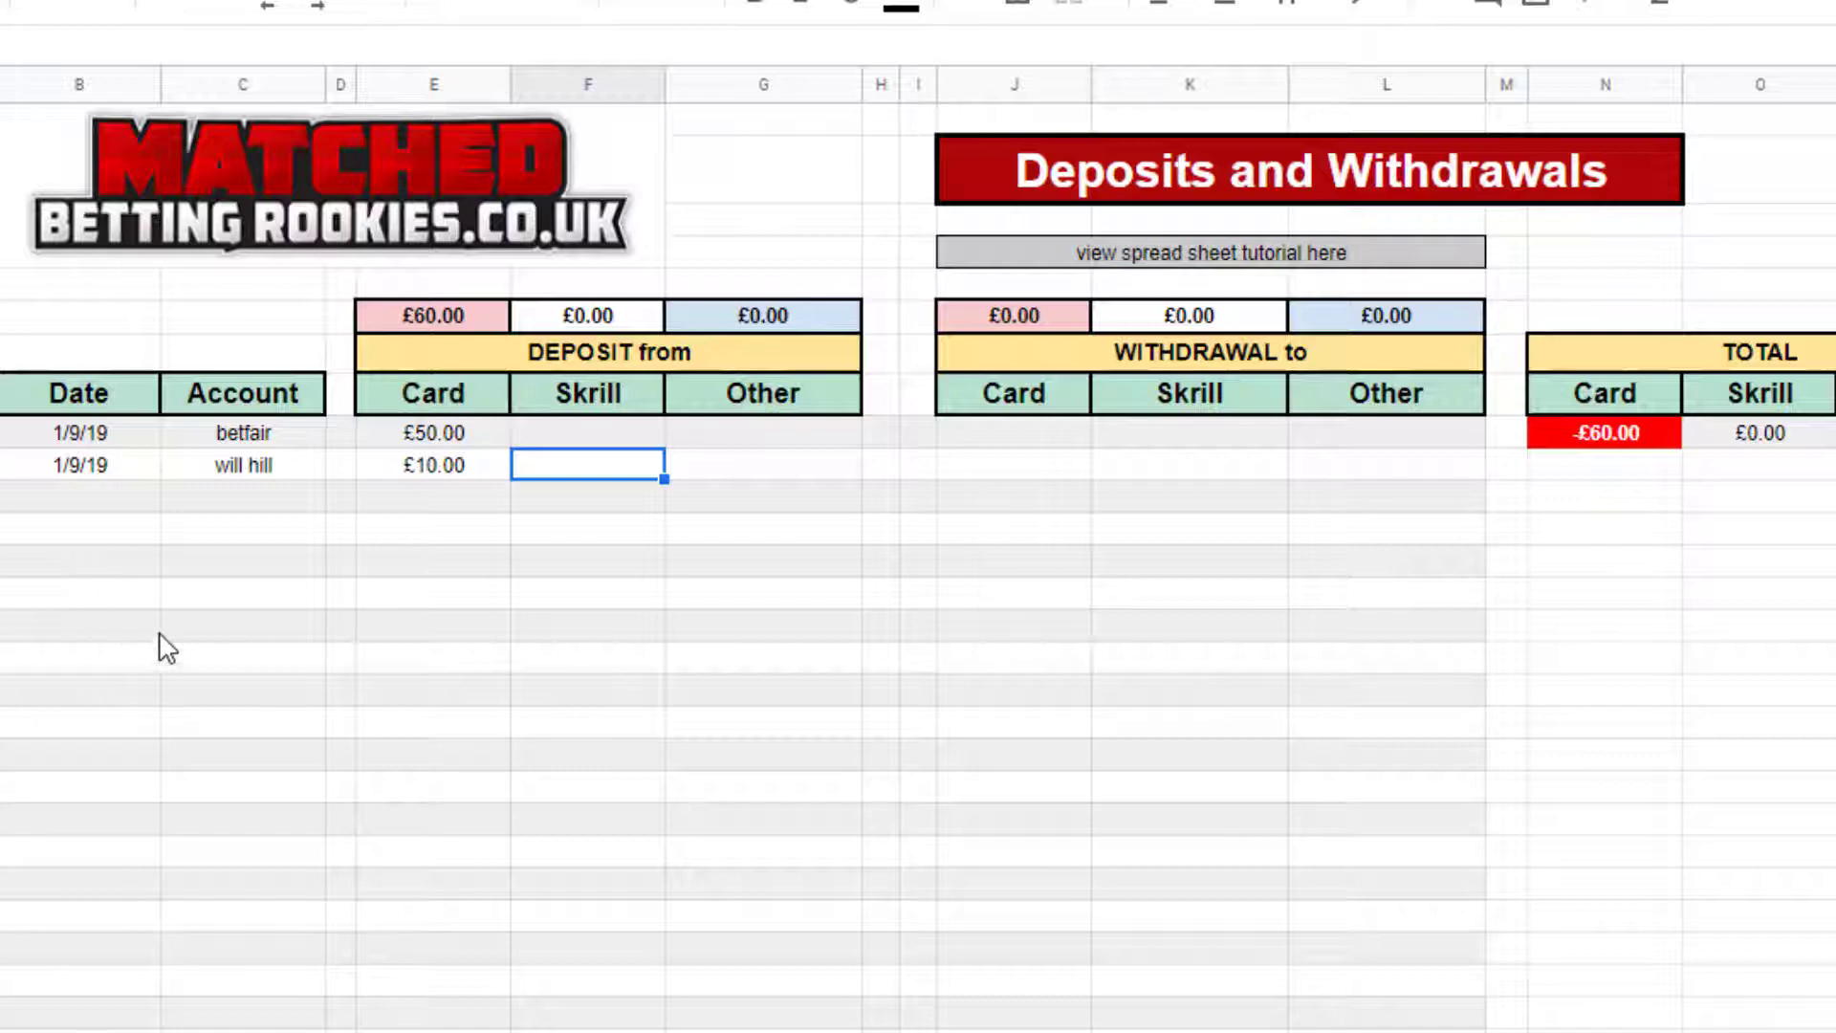
Start a third entry in row 11 dated 1/9/19 for the will hill account.
{"action": "left_click", "coordinate": [141, 497]}
{"action": "type", "text": "1/9/19"}
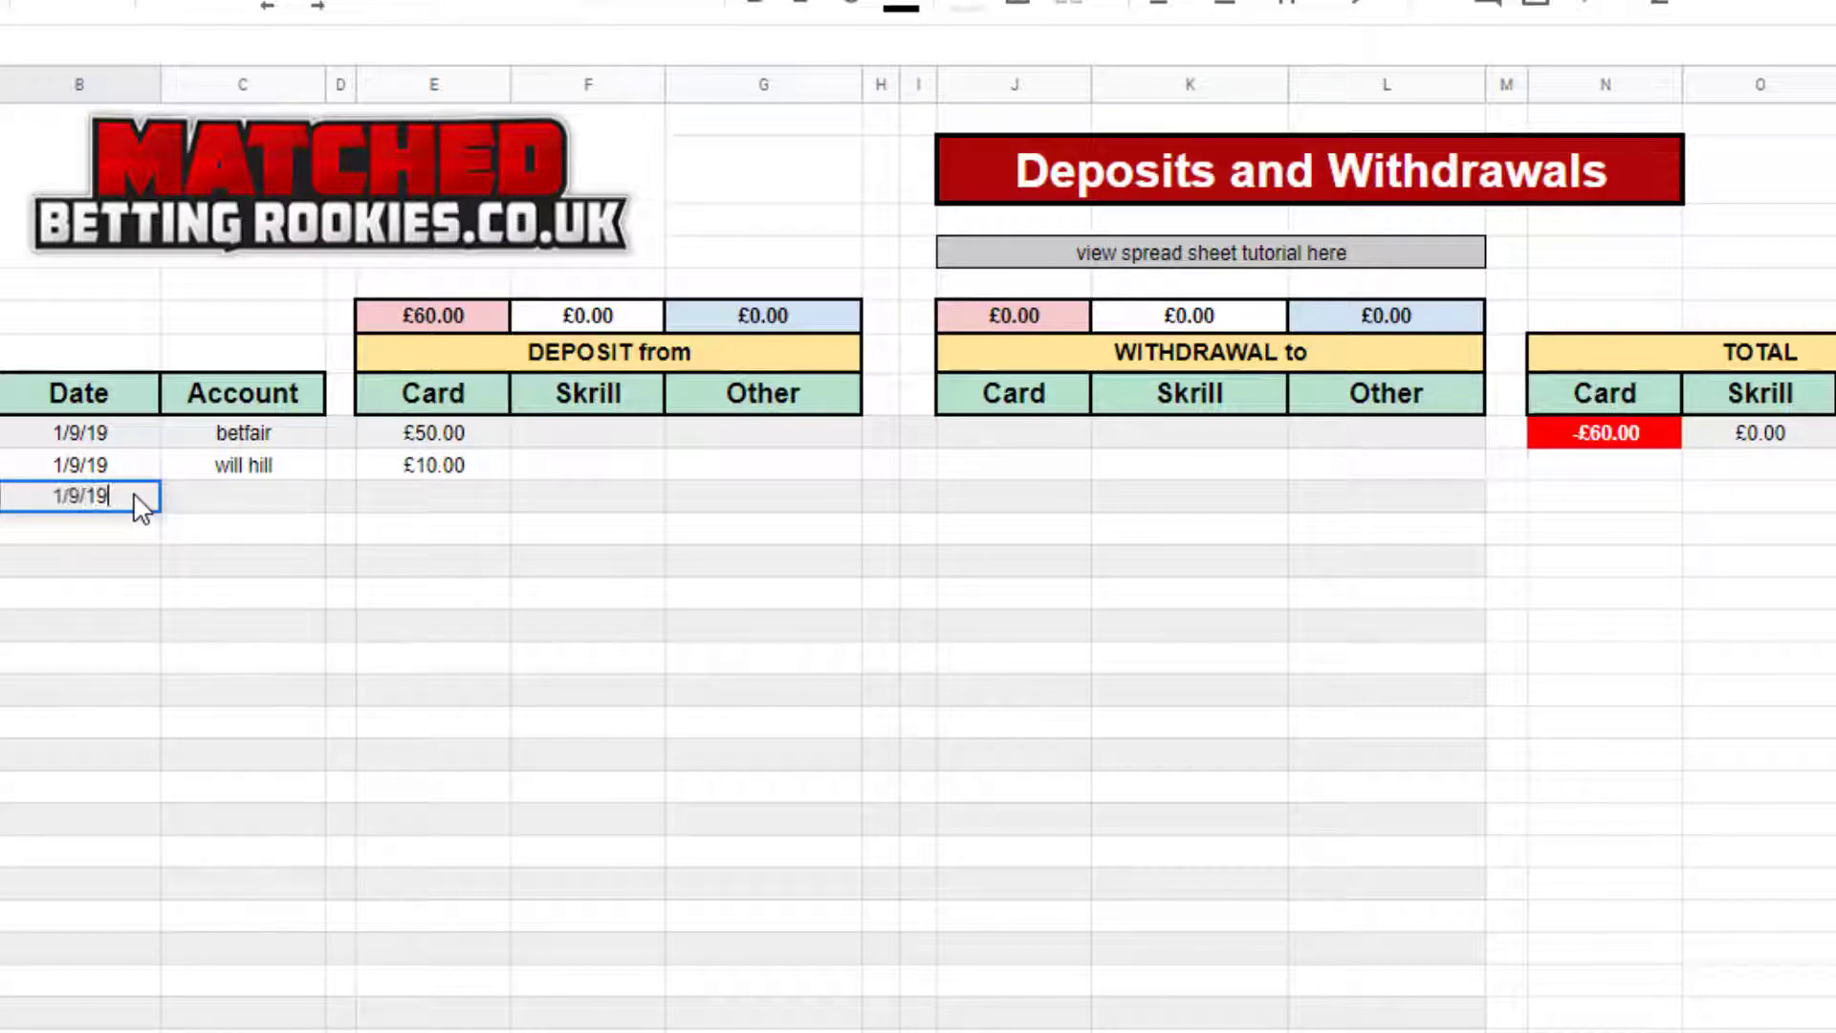
{"action": "key", "text": "Tab"}
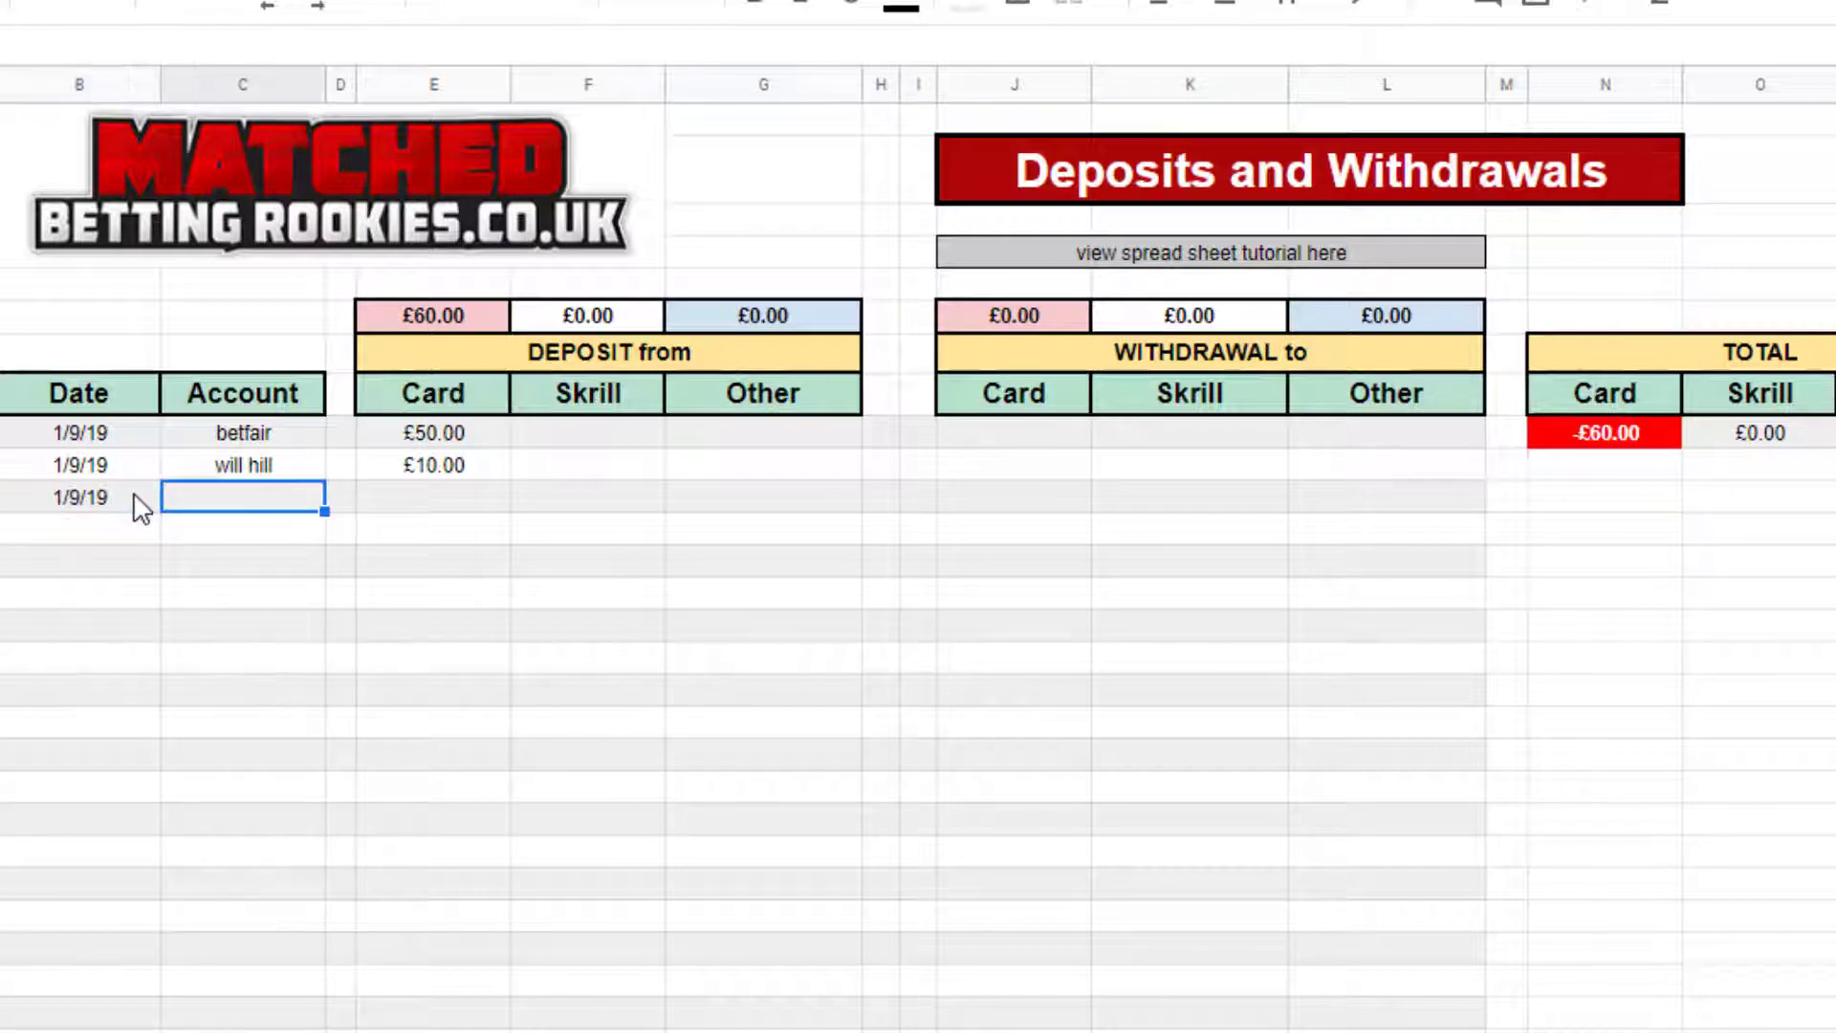
{"action": "type", "text": "will hill"}
{"action": "key", "text": "Tab"}
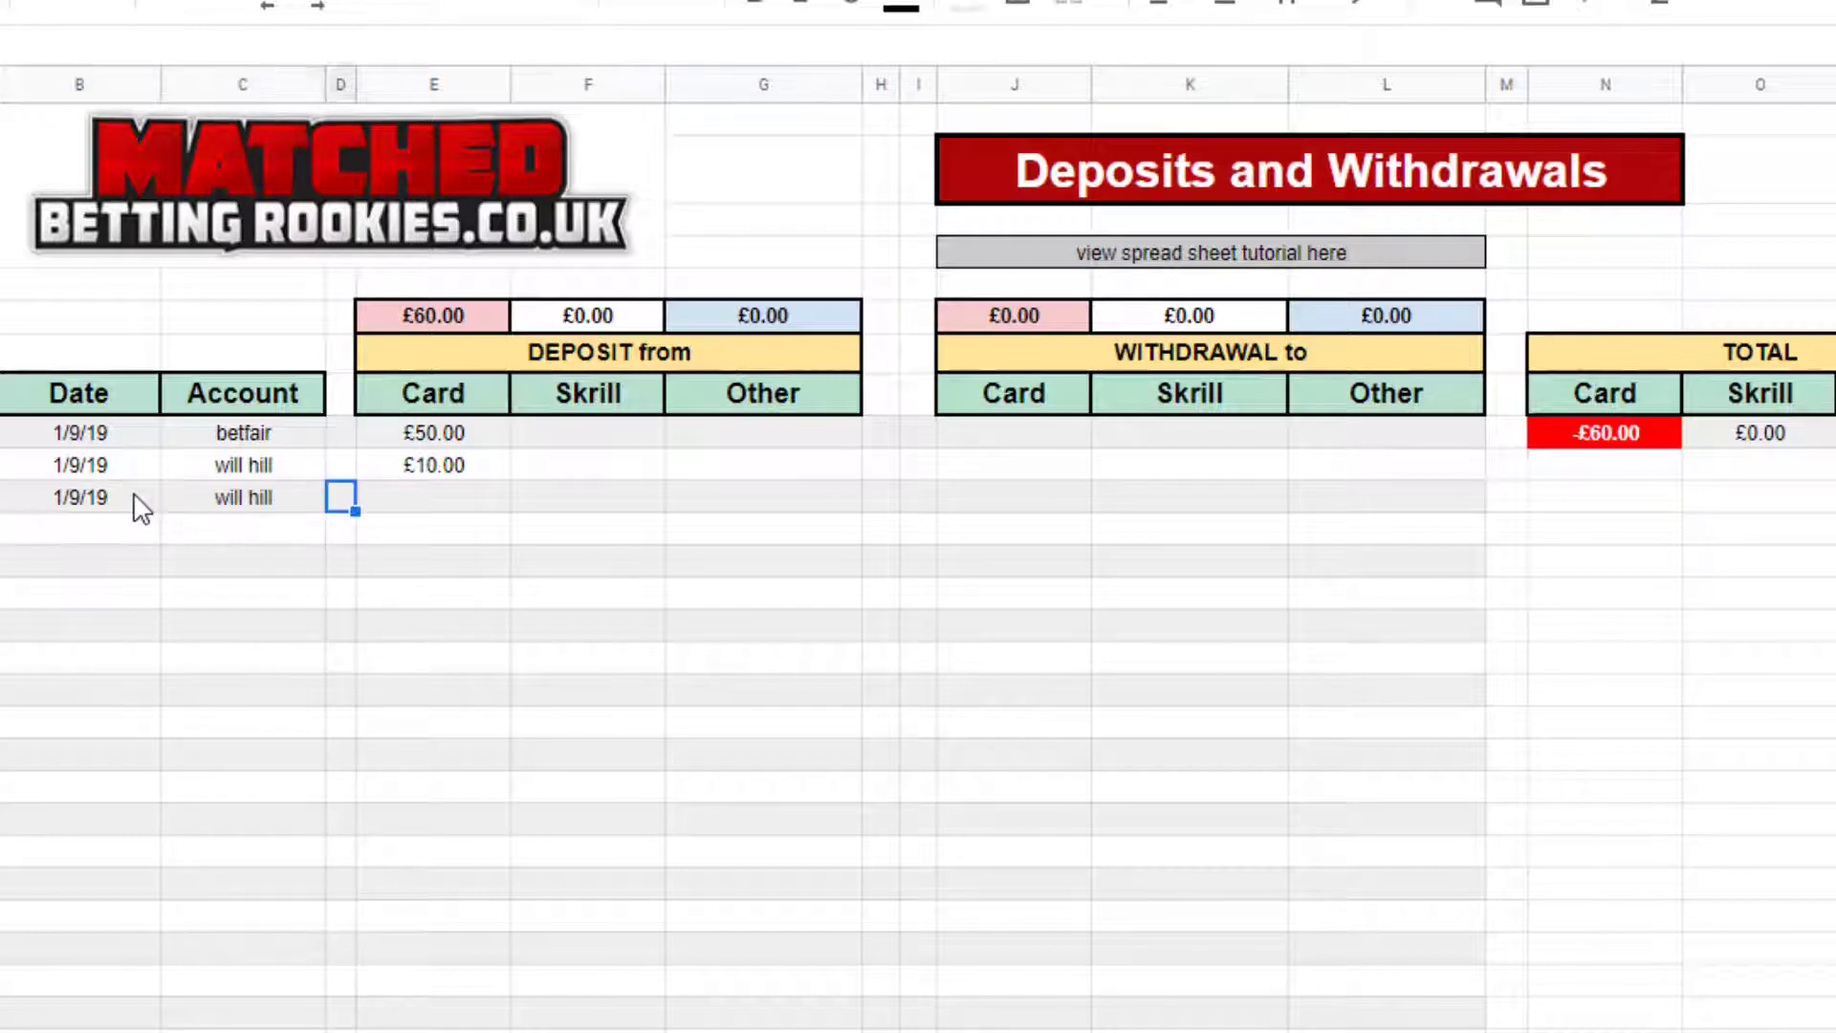
Record a £20 withdrawal to card for the third entry.
{"action": "key", "text": "Tab"}
{"action": "key", "text": "Tab"}
{"action": "key", "text": "Tab"}
{"action": "key", "text": "Tab"}
{"action": "key", "text": "Tab"}
{"action": "key", "text": "Tab"}
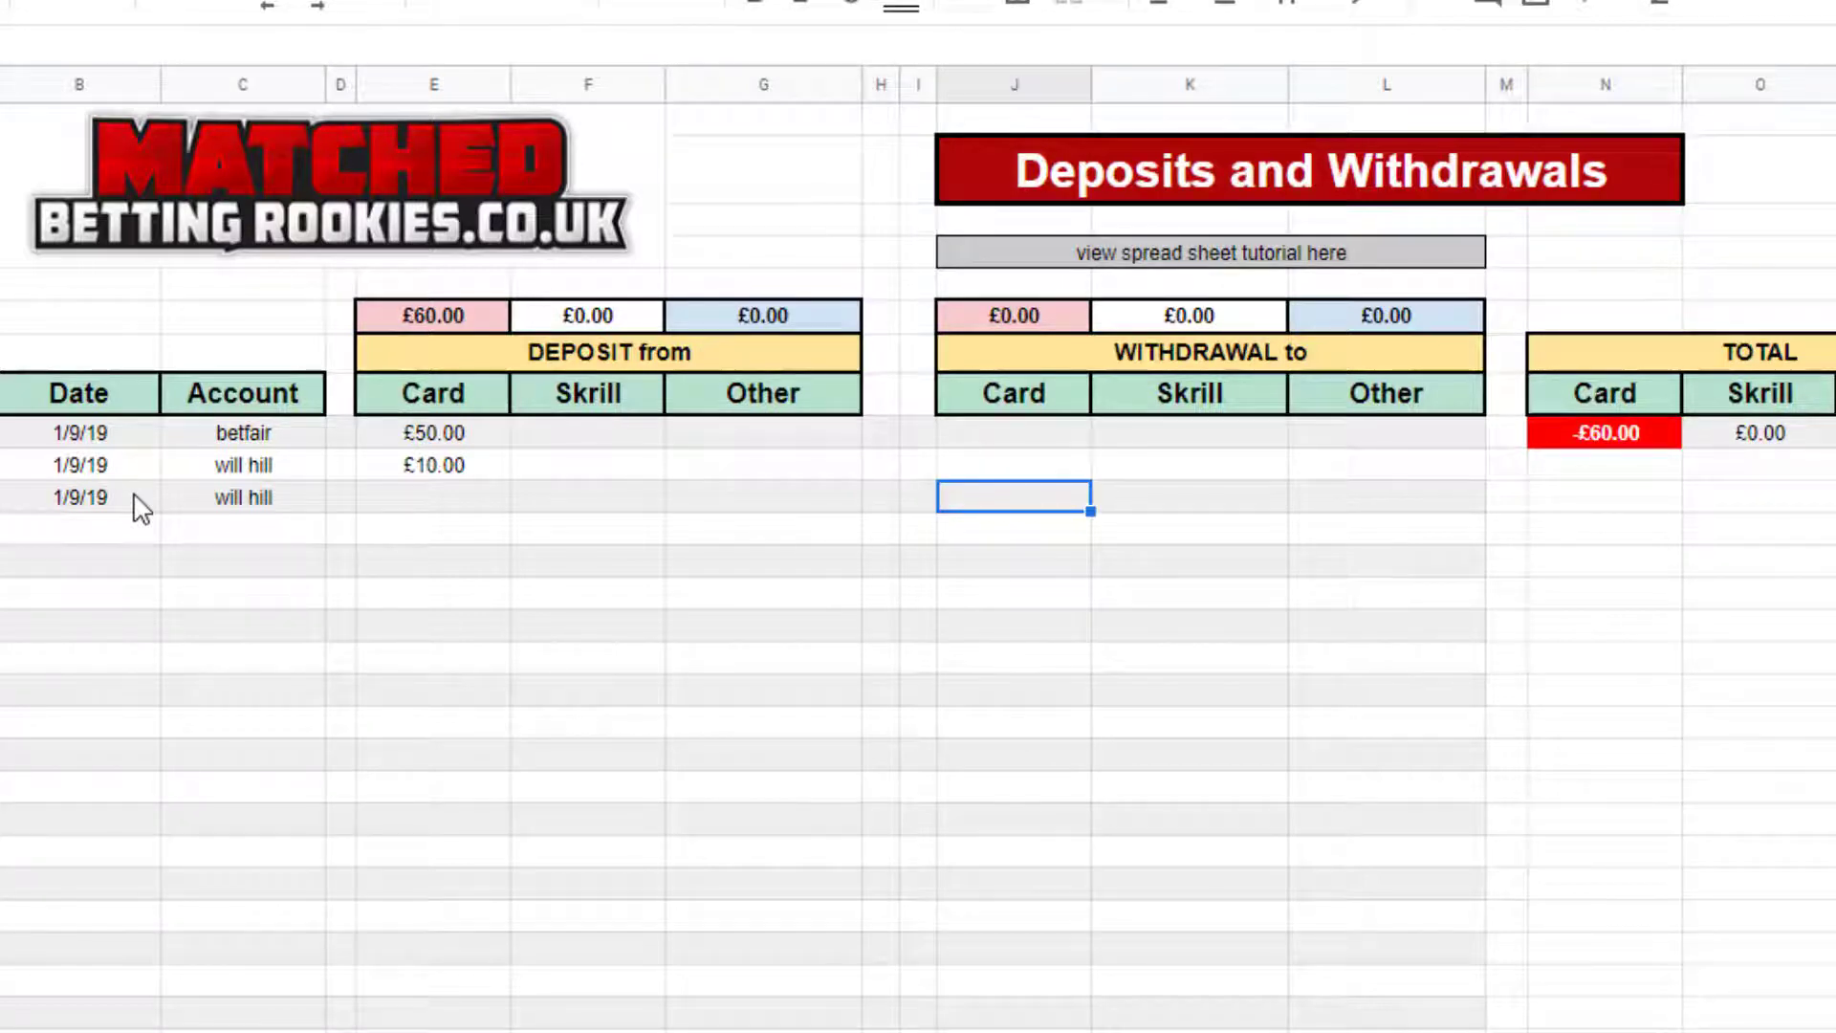
{"action": "type", "text": "20"}
{"action": "key", "text": "Tab"}
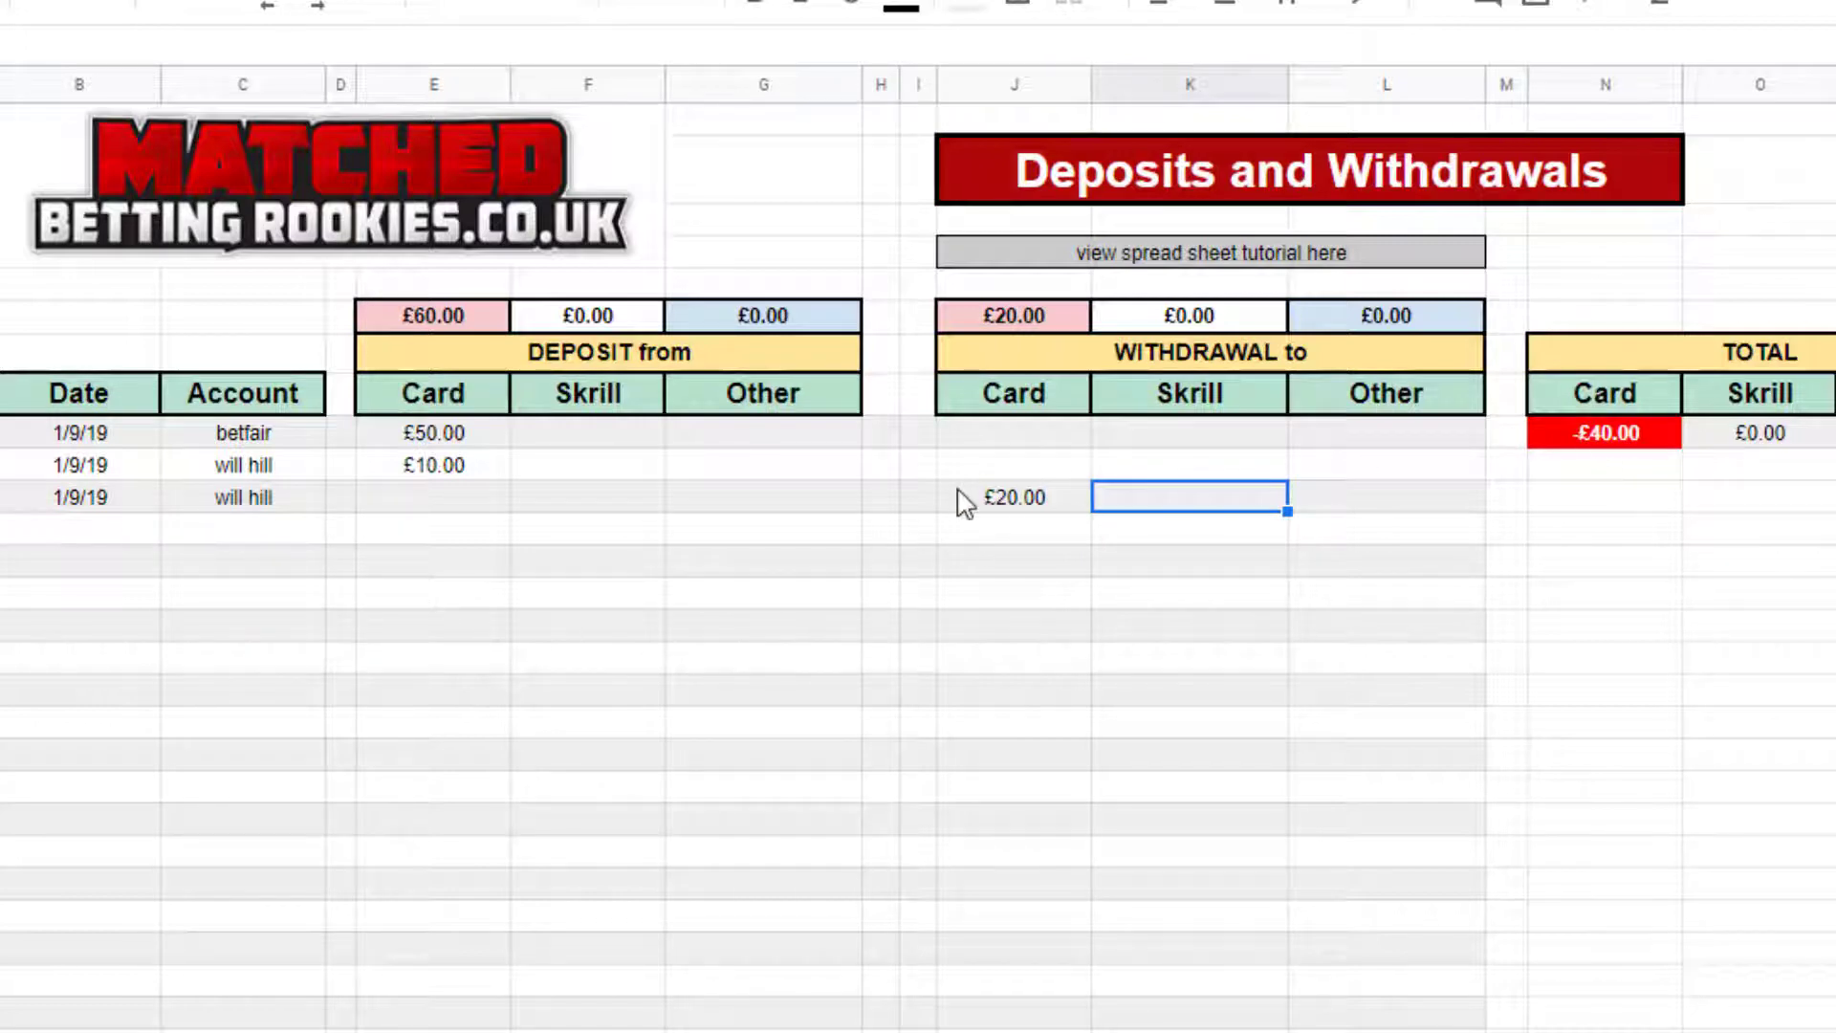
Mark the £20 card withdrawal with a y in the narrow cell beside it.
{"action": "left_click", "coordinate": [921, 504]}
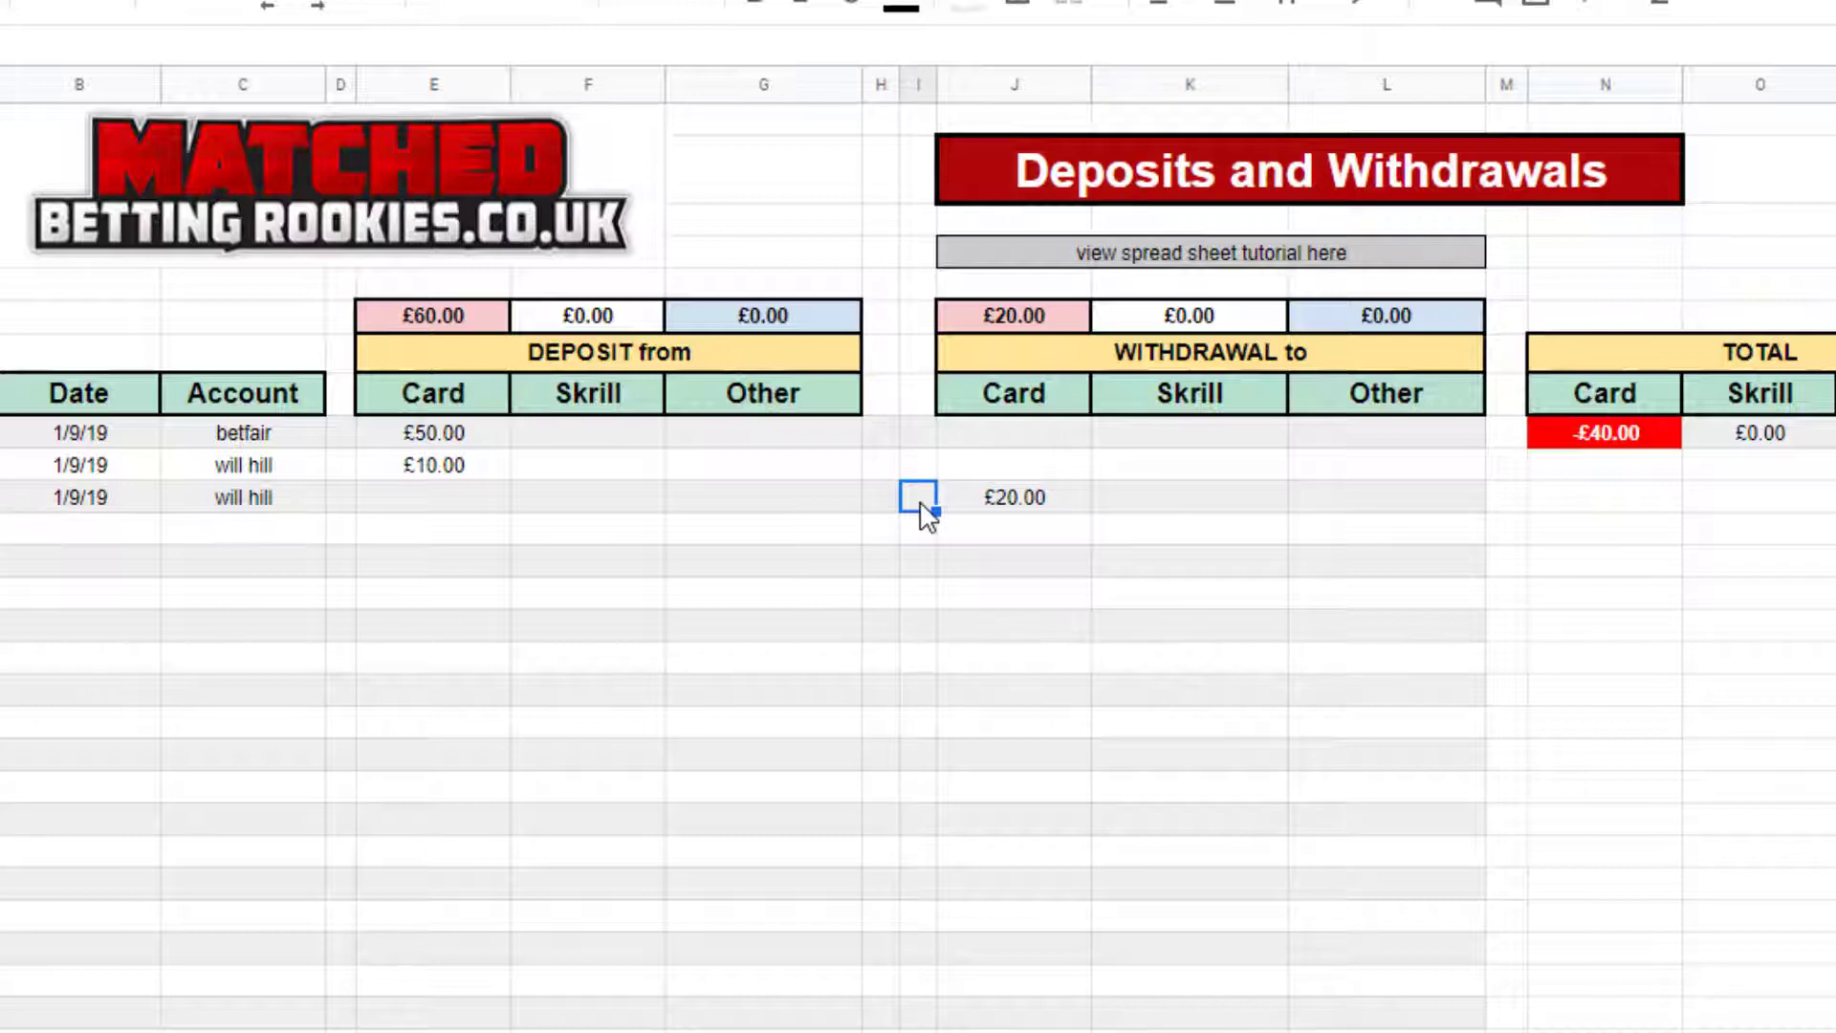
{"action": "type", "text": "y"}
{"action": "key", "text": "Return"}
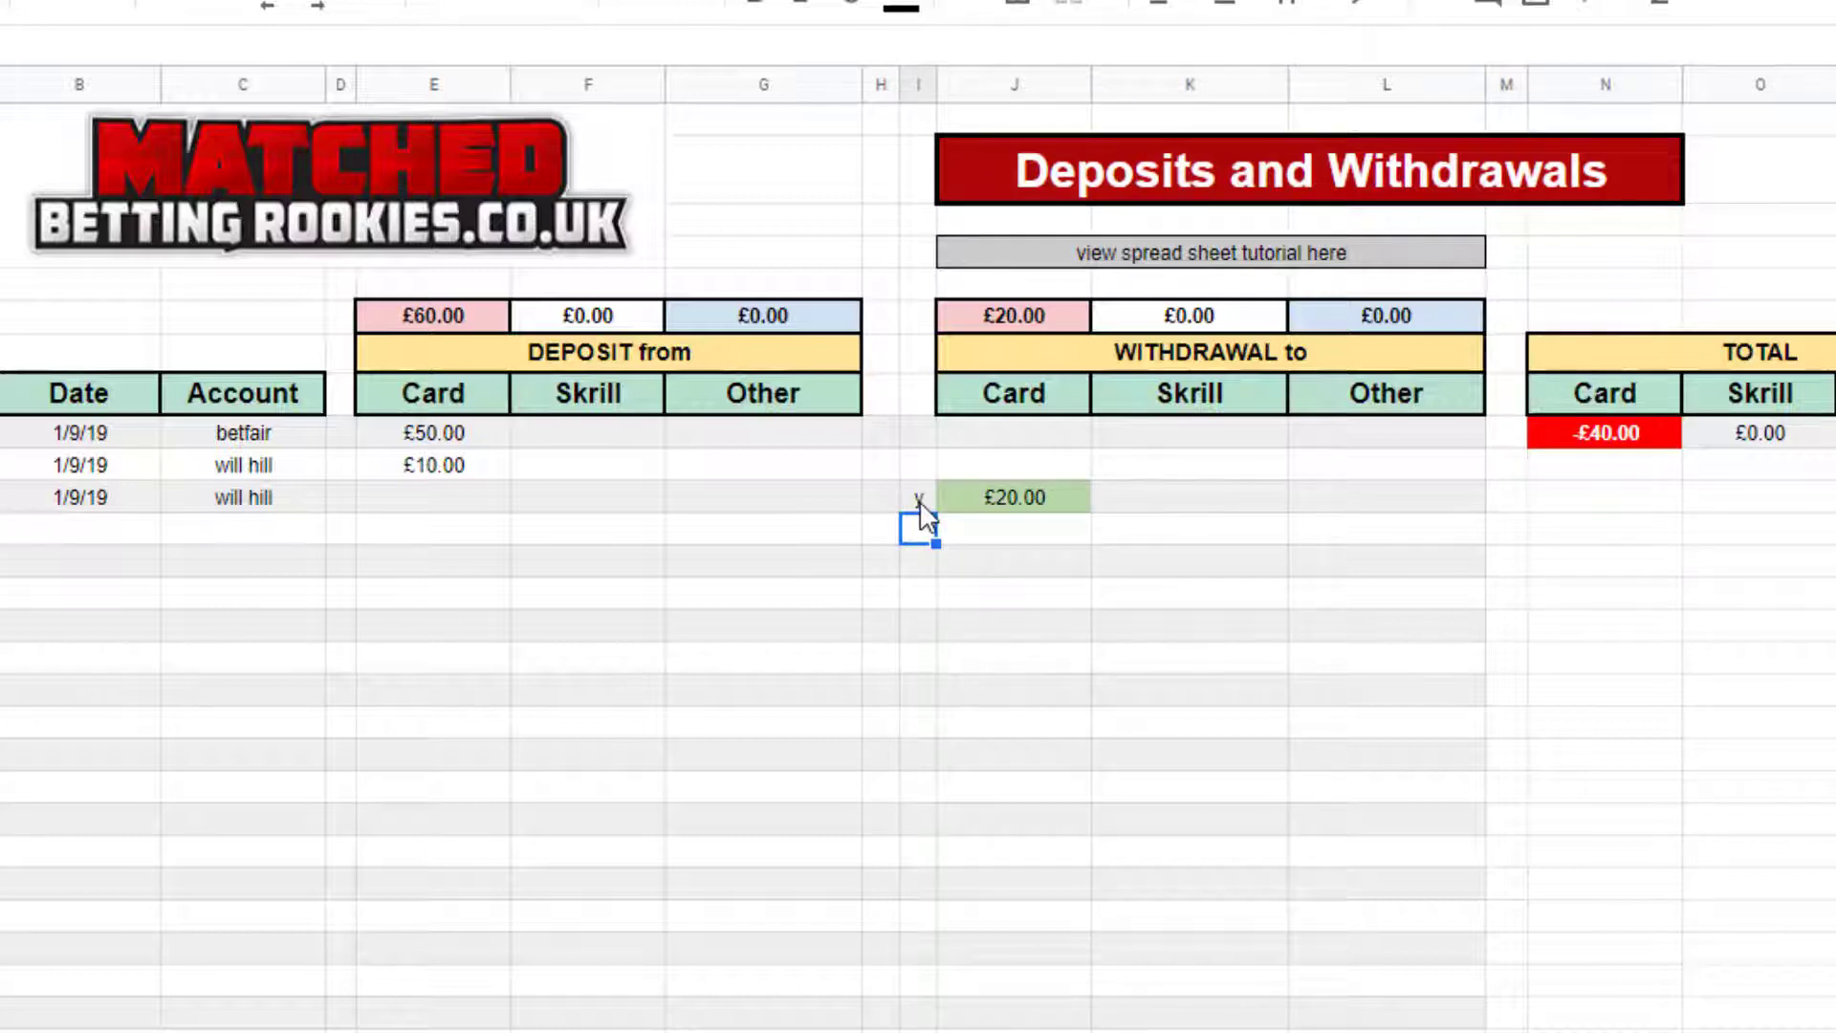
Delete the y mark and the £20 card withdrawal from row 11.
{"action": "left_click", "coordinate": [919, 503]}
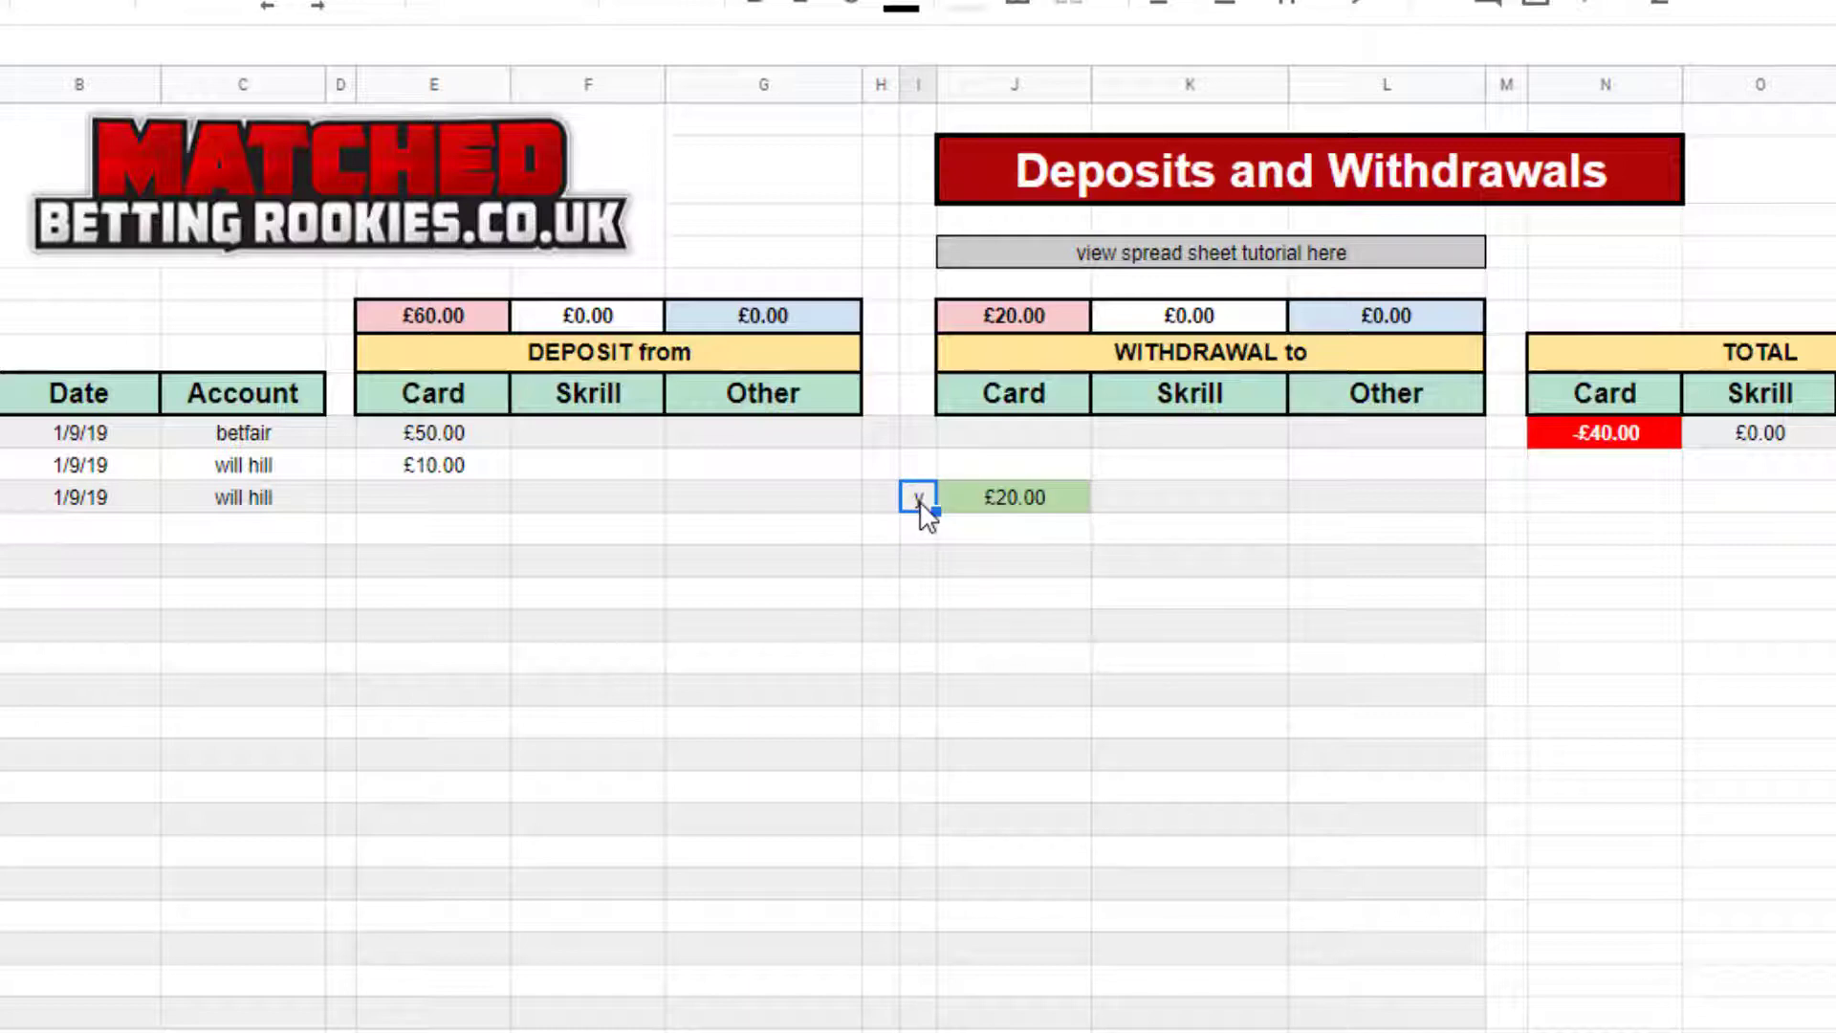
{"action": "key", "text": "Delete"}
{"action": "key", "text": "Right"}
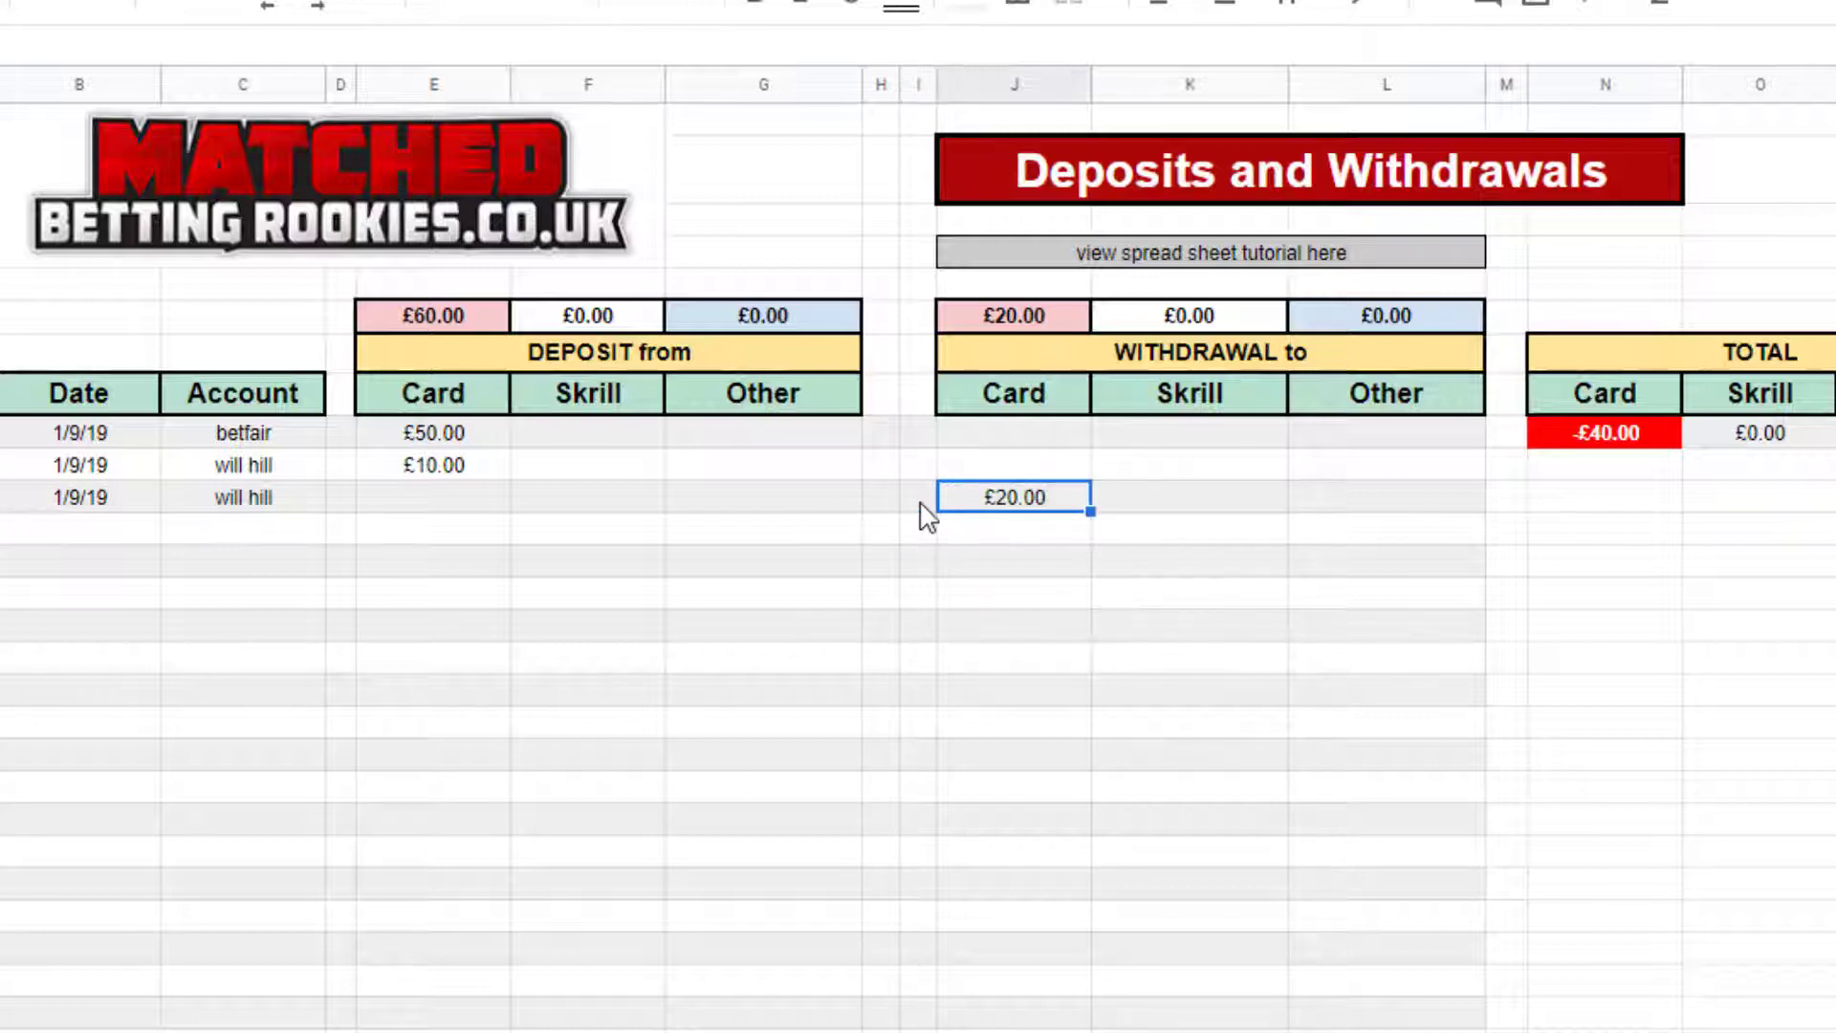
{"action": "key", "text": "Left"}
{"action": "key", "text": "Right"}
{"action": "key", "text": "Delete"}
Clear the will hill account name and the date from row 11.
{"action": "key", "text": "Left"}
{"action": "key", "text": "Left"}
{"action": "key", "text": "Left"}
{"action": "key", "text": "Left"}
{"action": "key", "text": "Left"}
{"action": "key", "text": "Left"}
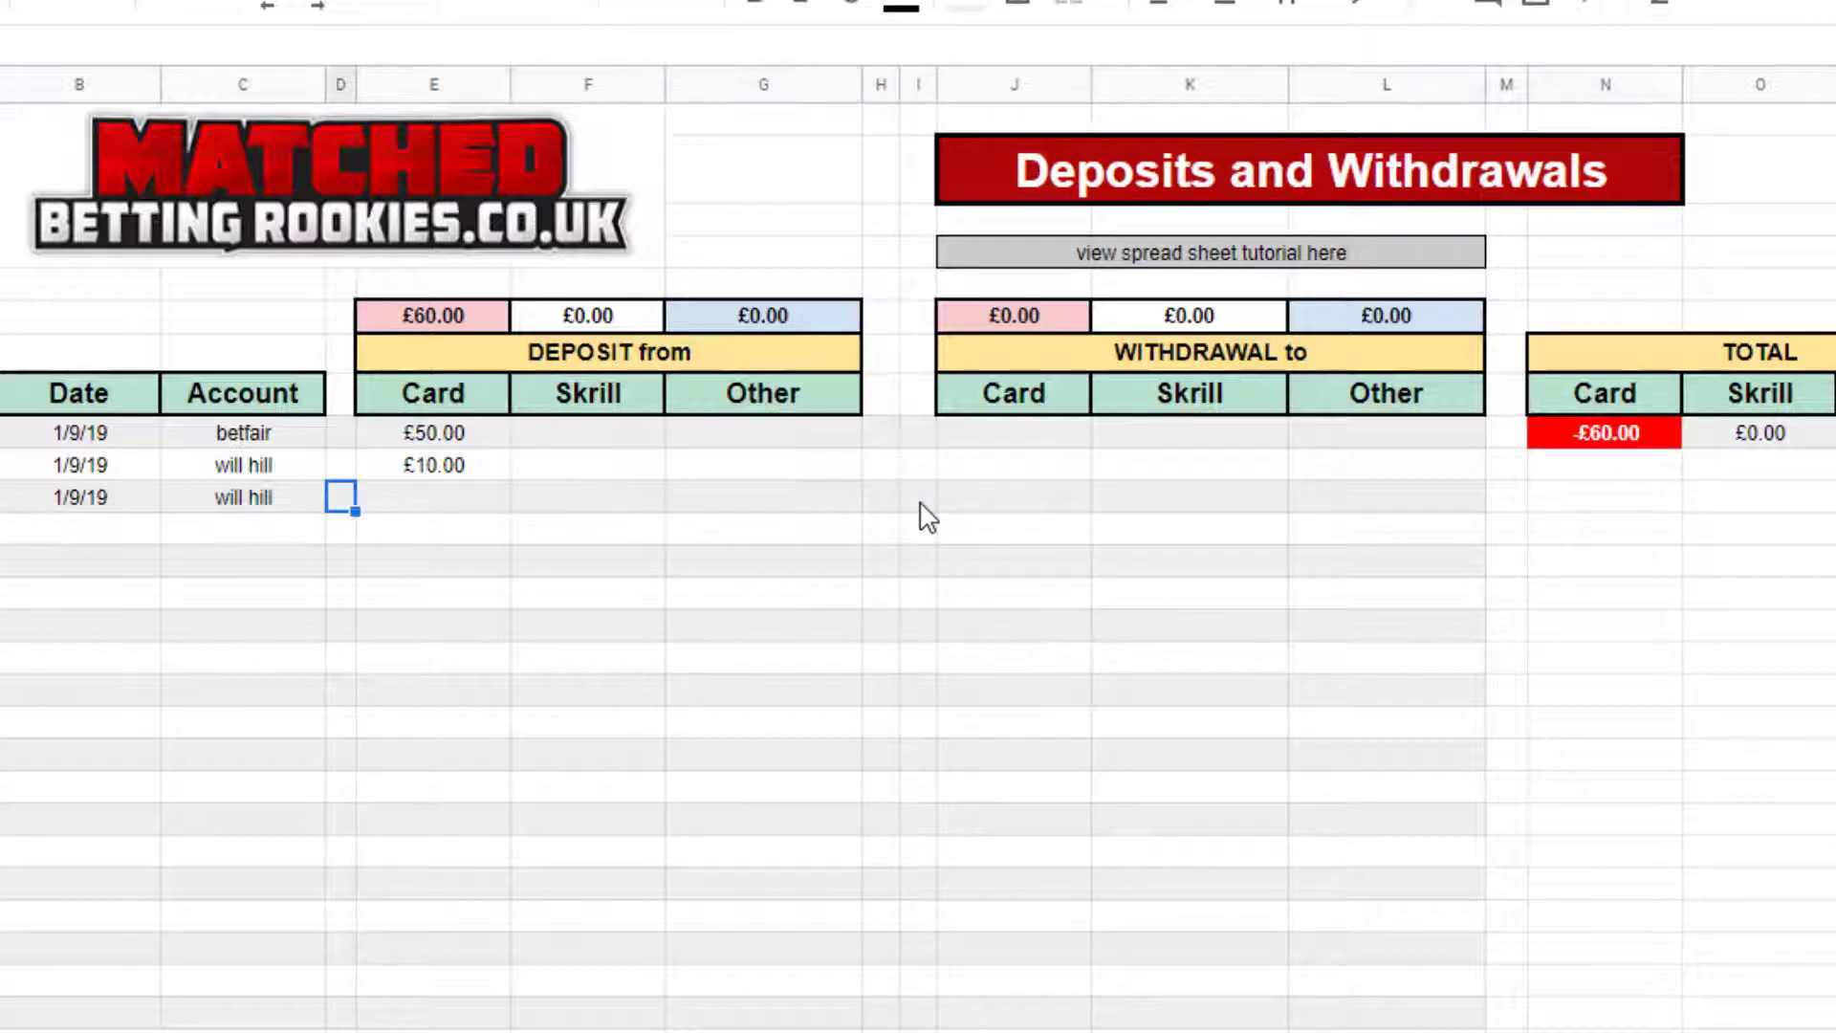
{"action": "key", "text": "Left"}
{"action": "key", "text": "Delete"}
{"action": "key", "text": "Left"}
{"action": "key", "text": "Delete"}
{"action": "key", "text": "Down"}
{"action": "key", "text": "Up"}
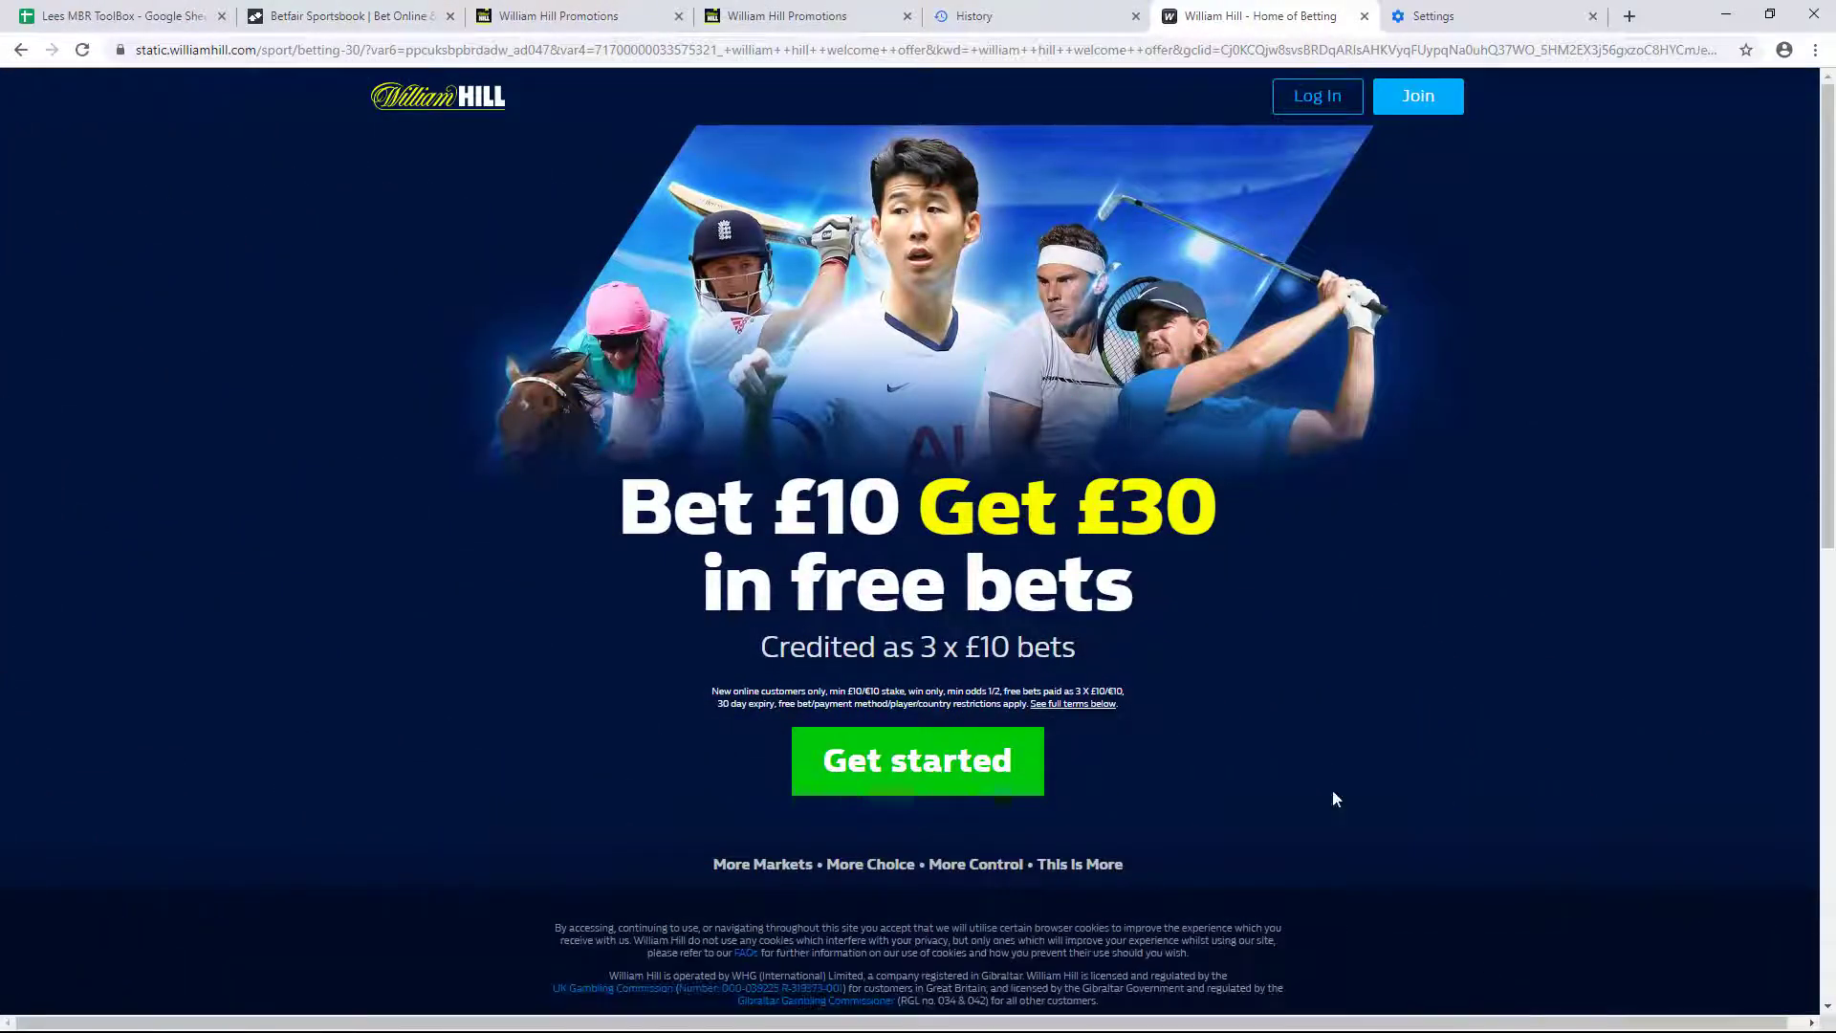
Examine the William Hill Bet £10 Get £30 welcome offer and how its free bets are credited.
{"action": "scroll", "coordinate": [1264, 710], "scroll_direction": "down", "scroll_amount": 4}
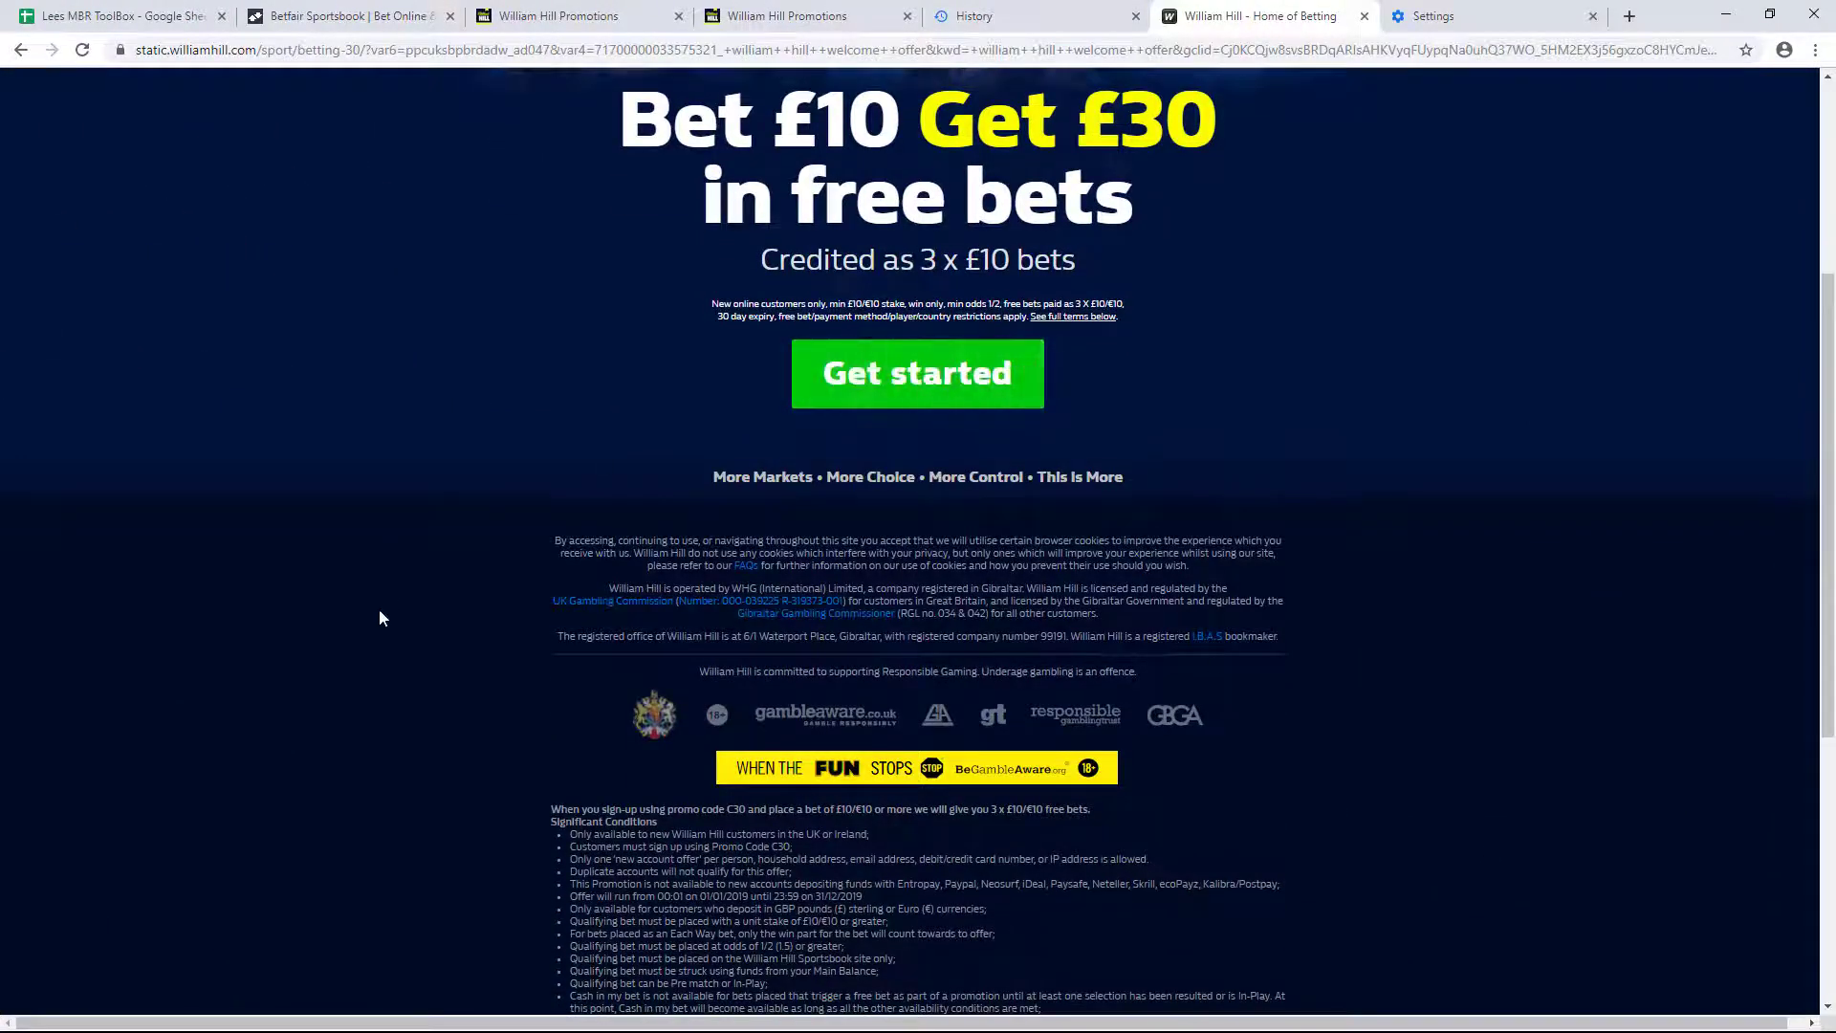
{"action": "scroll", "coordinate": [379, 610], "scroll_direction": "down", "scroll_amount": 2}
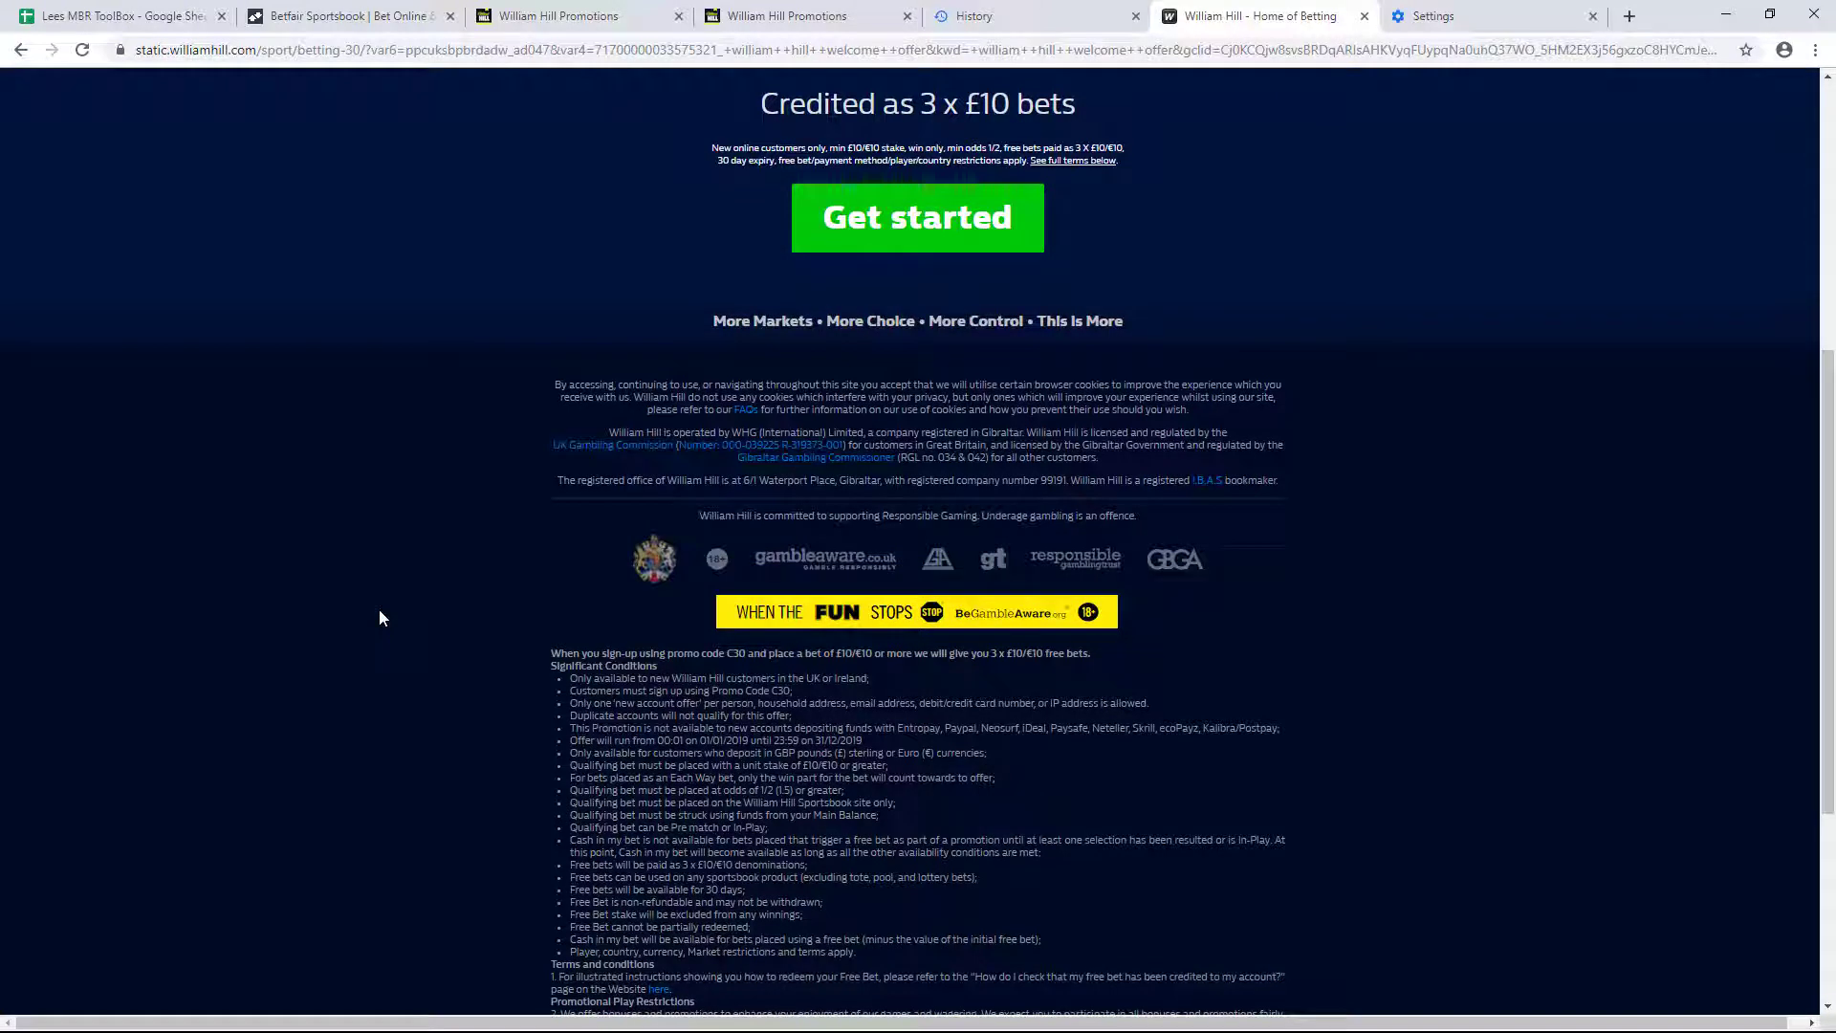
{"action": "scroll", "coordinate": [380, 610], "scroll_direction": "up", "scroll_amount": 2}
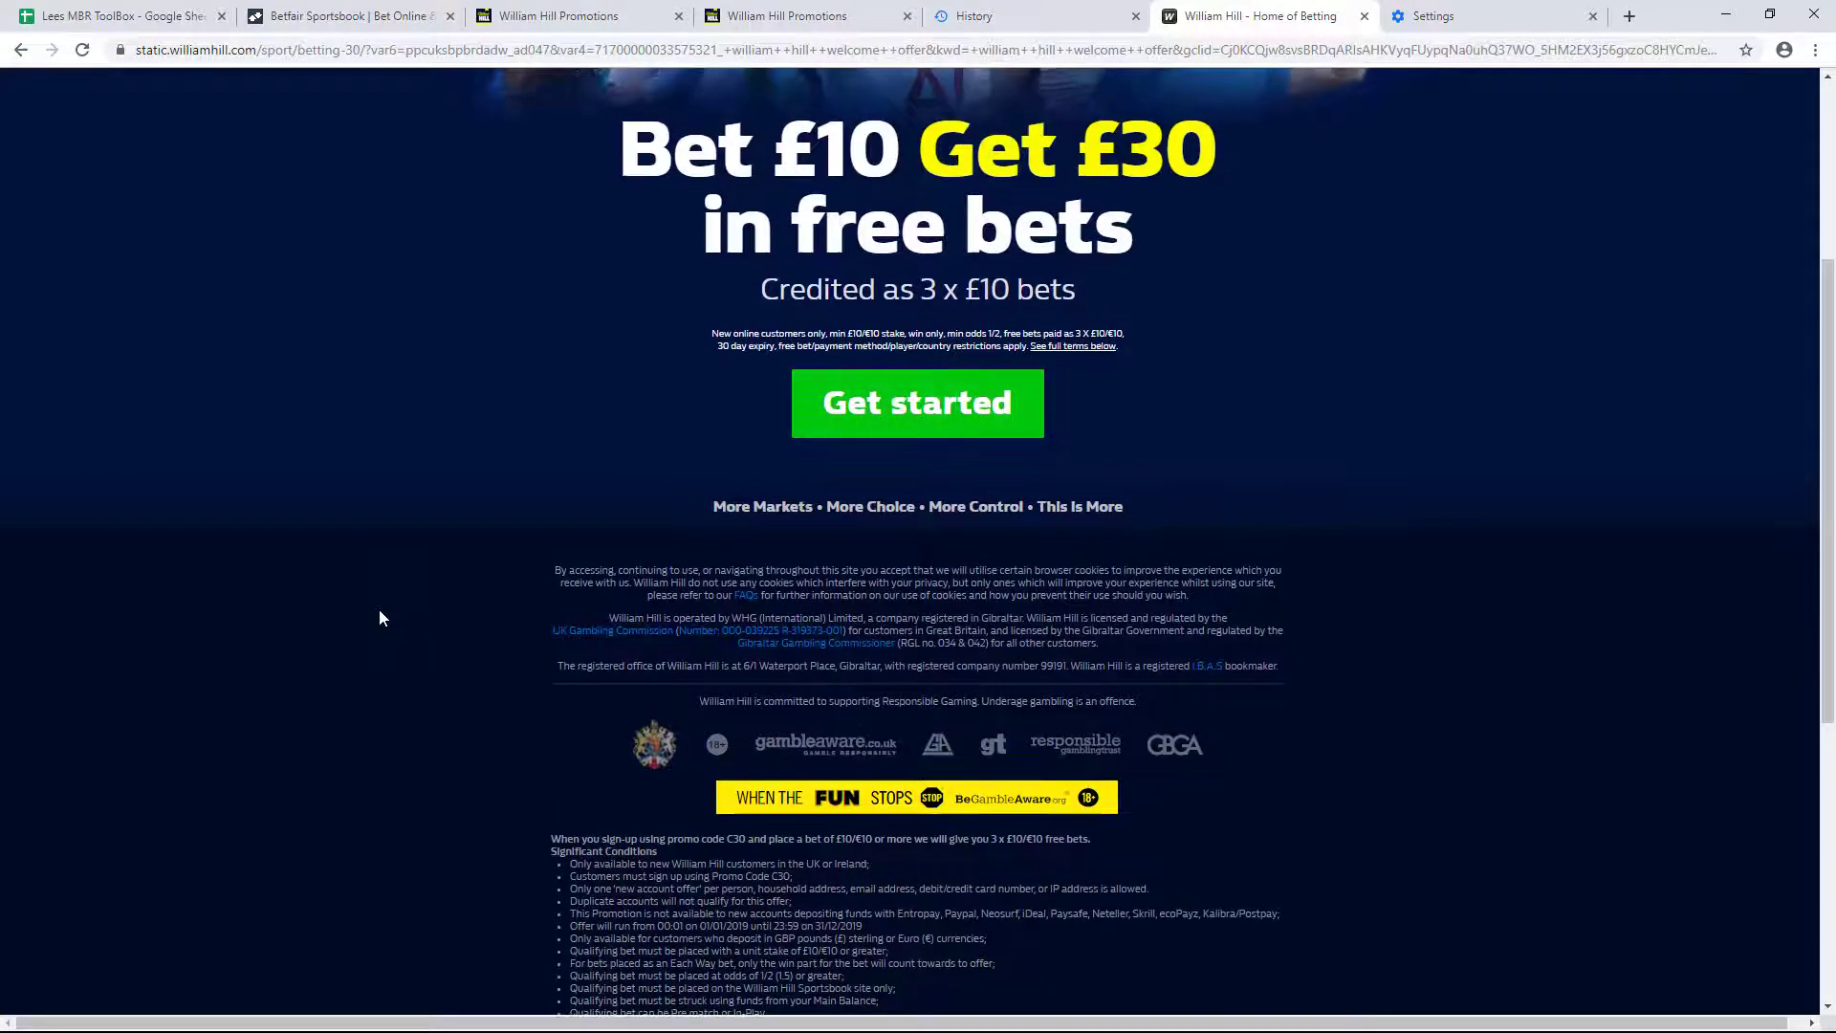
{"action": "scroll", "coordinate": [379, 610], "scroll_direction": "down", "scroll_amount": 1}
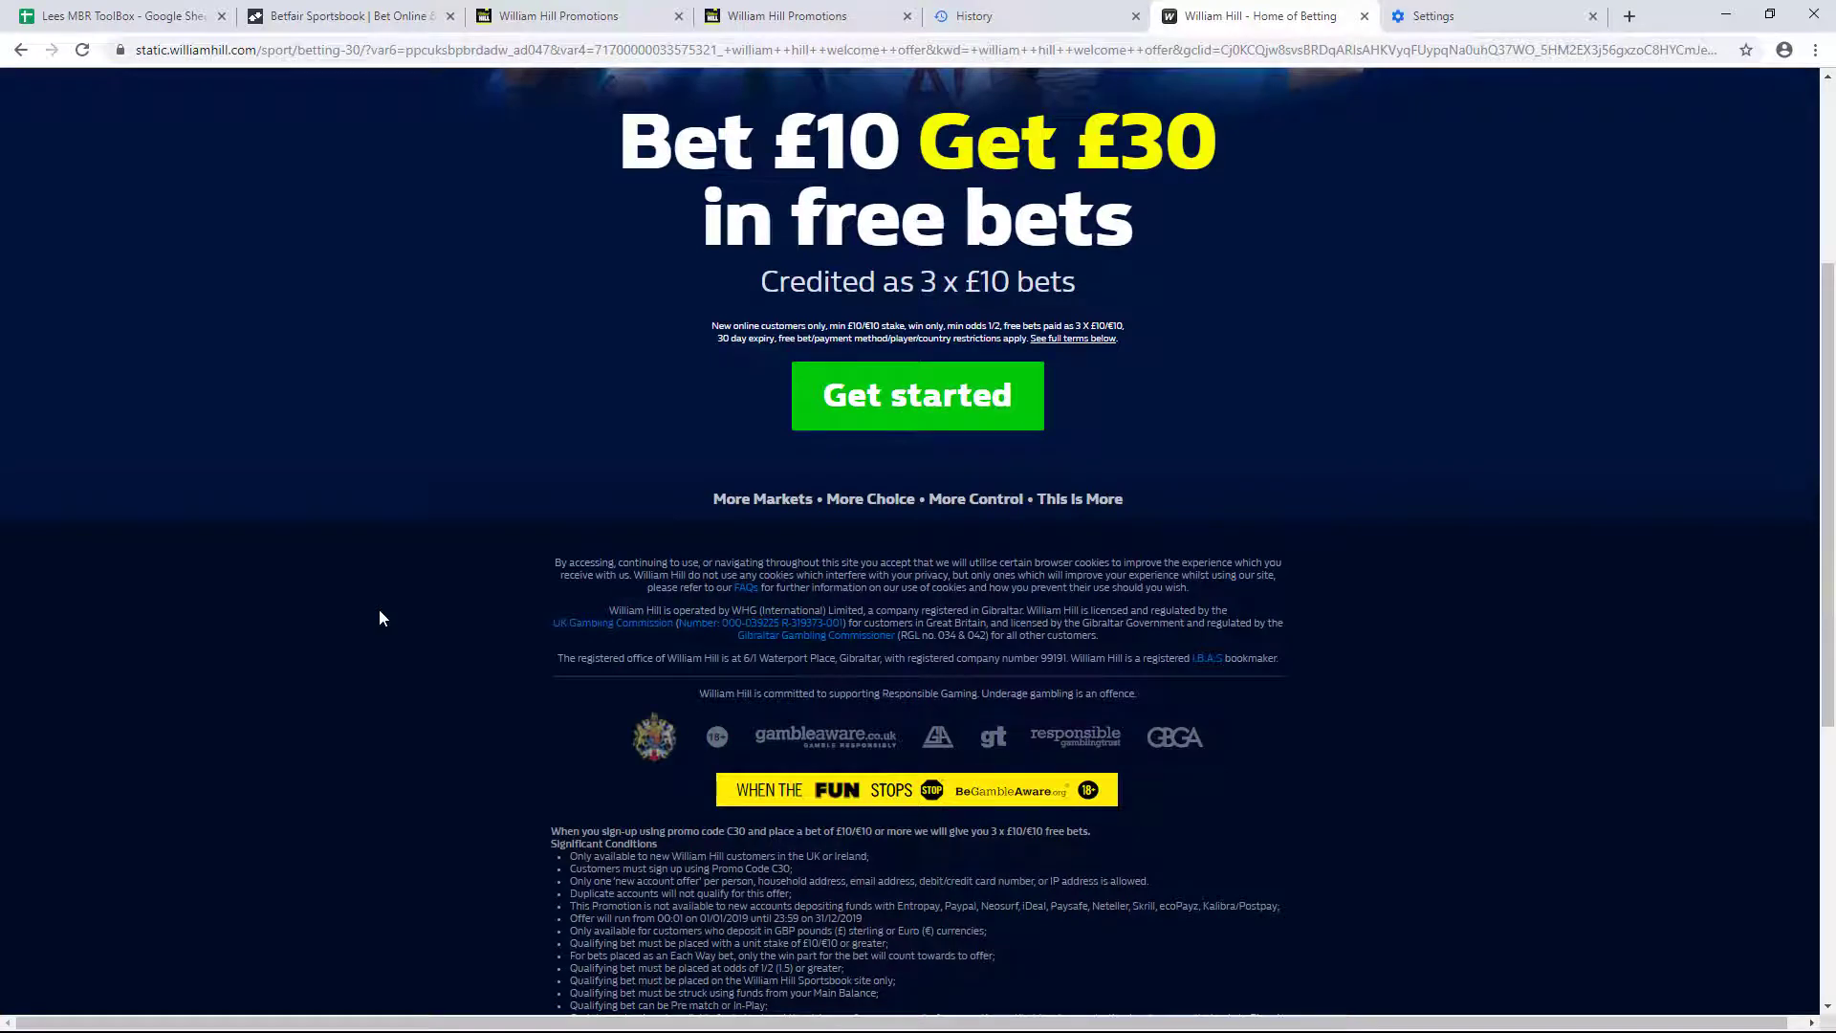
{"action": "scroll", "coordinate": [378, 610], "scroll_direction": "up", "scroll_amount": 1}
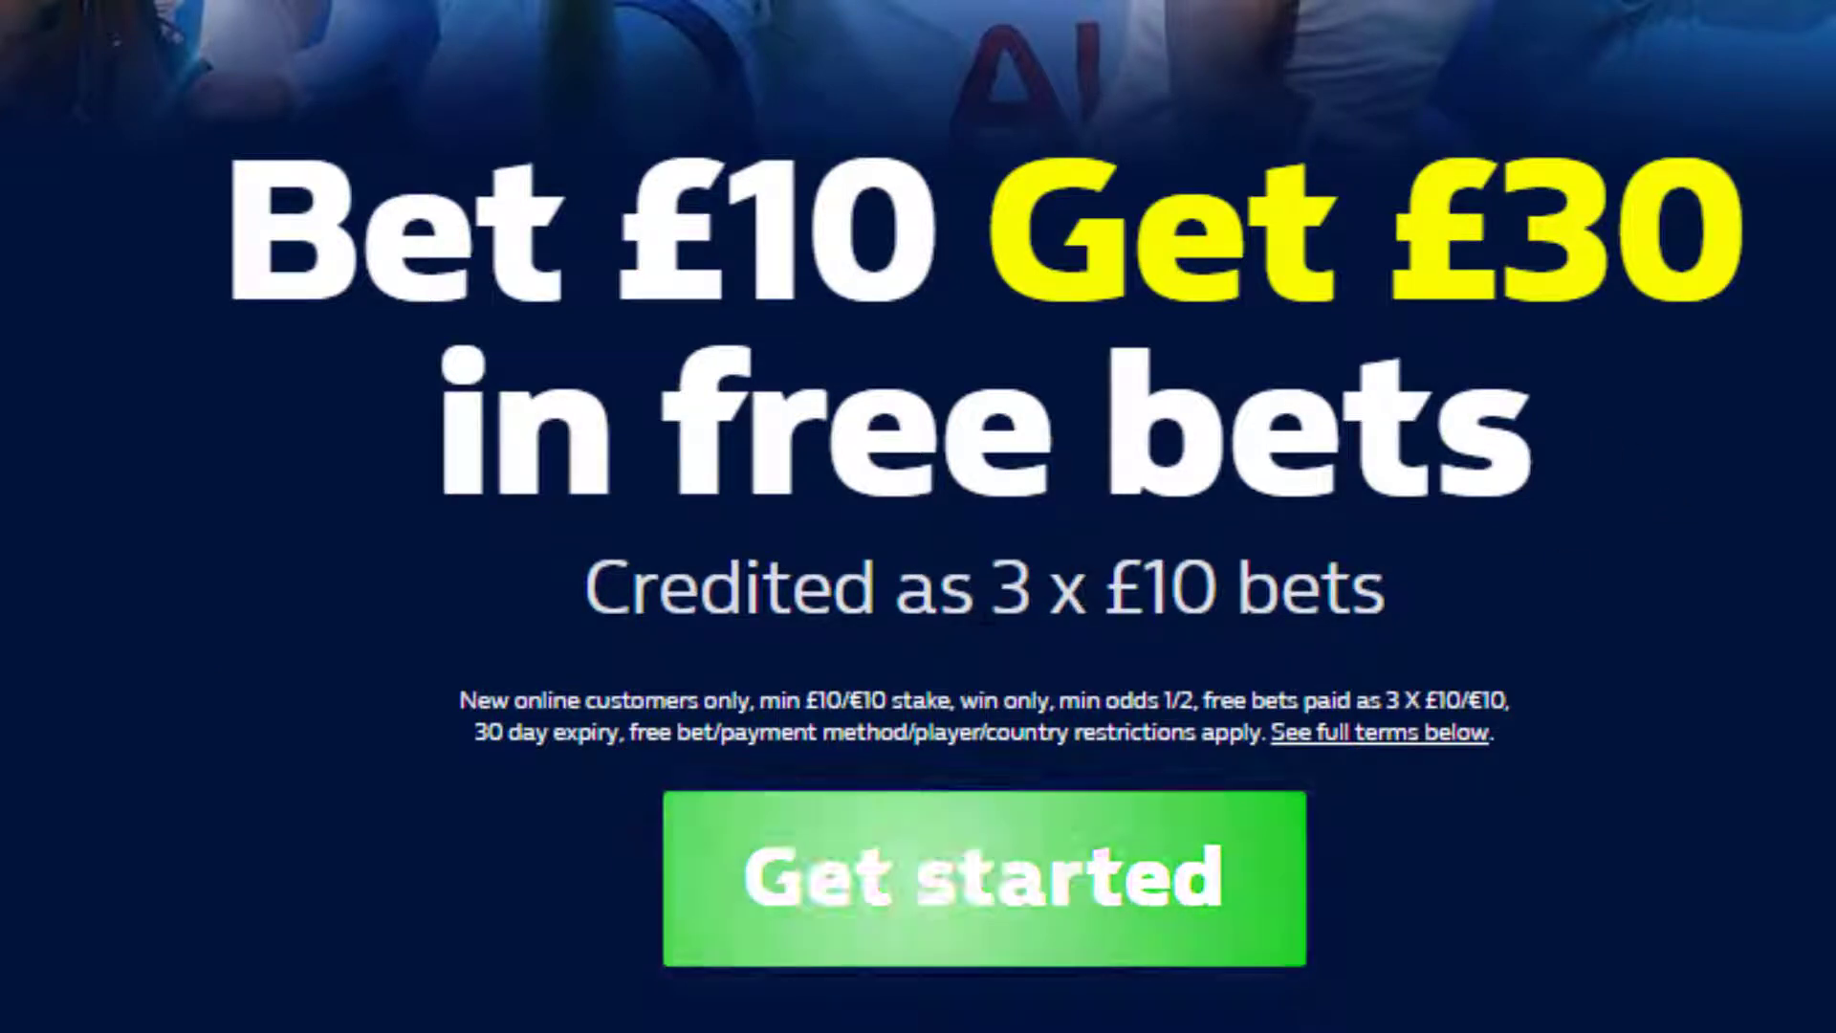
{"action": "left_click_drag", "start_coordinate": [975, 588], "coordinate": [1452, 585]}
{"action": "left_click", "coordinate": [1461, 585]}
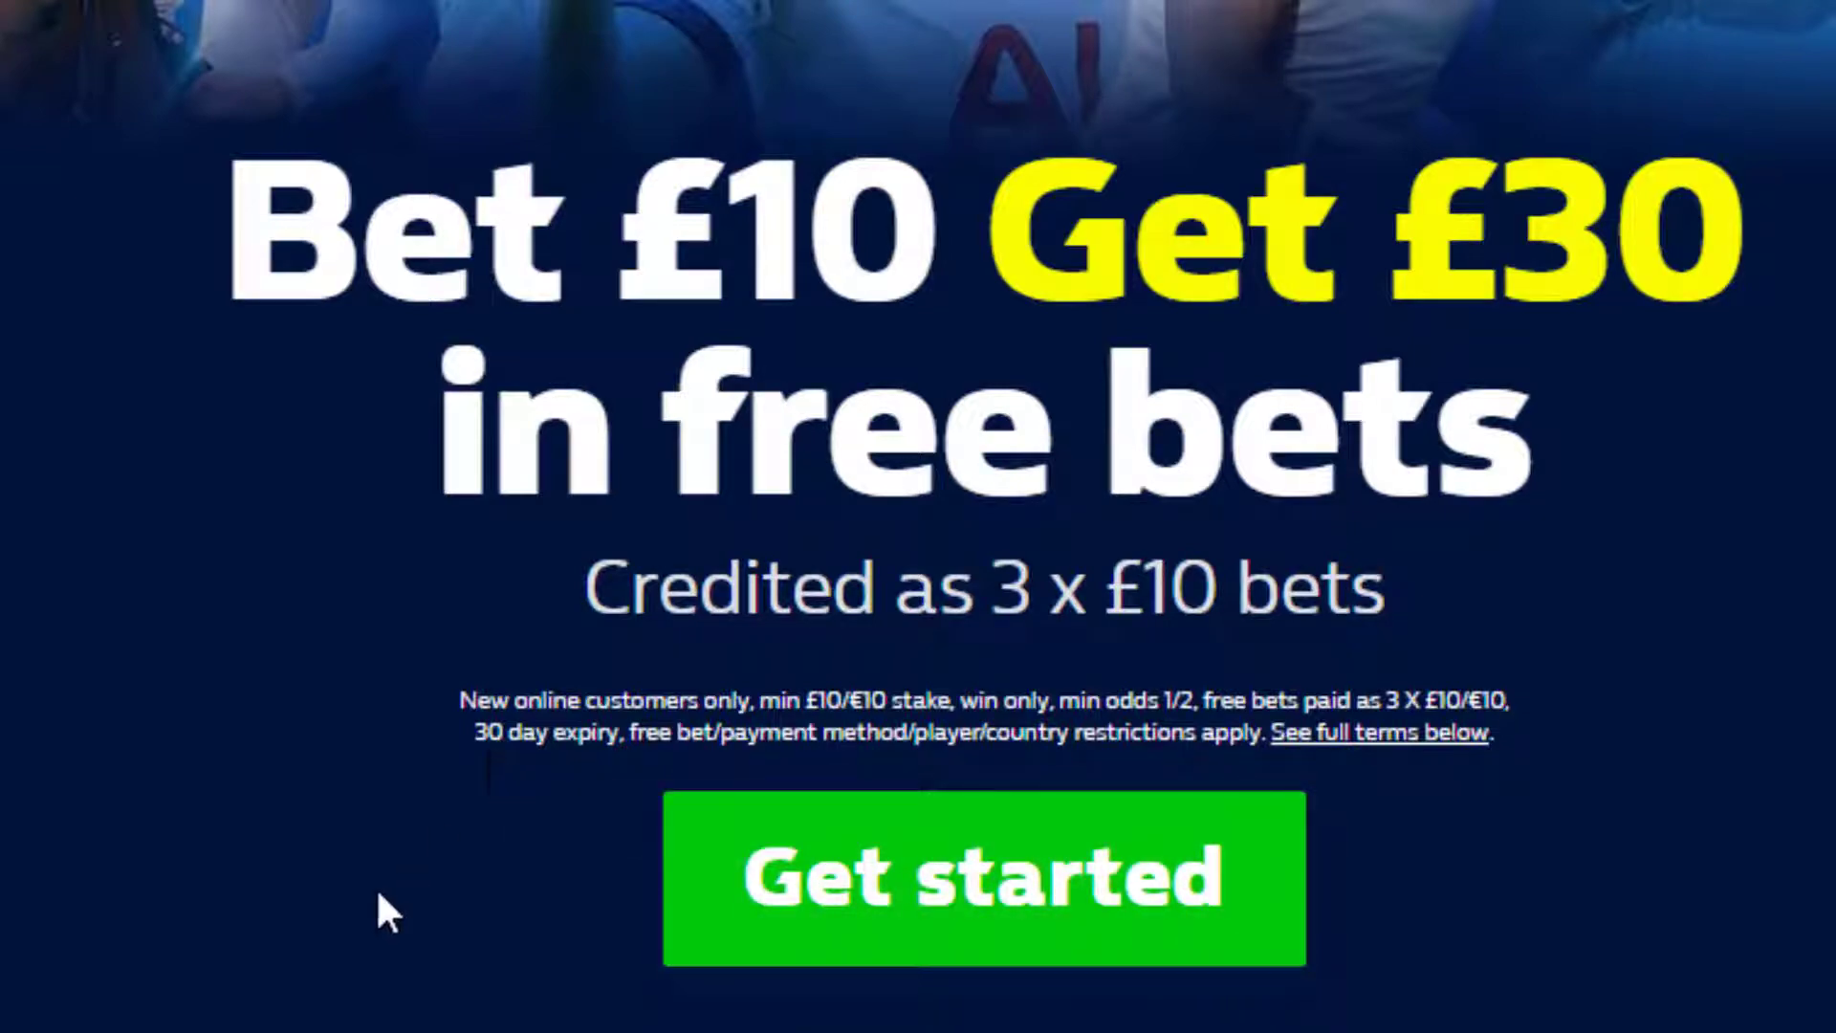
Read the offer's significant conditions, highlighting the one on excluded deposit methods, and return to the offer headline.
{"action": "scroll", "coordinate": [380, 902], "scroll_direction": "down", "scroll_amount": 6}
{"action": "scroll", "coordinate": [96, 956], "scroll_direction": "down", "scroll_amount": 3}
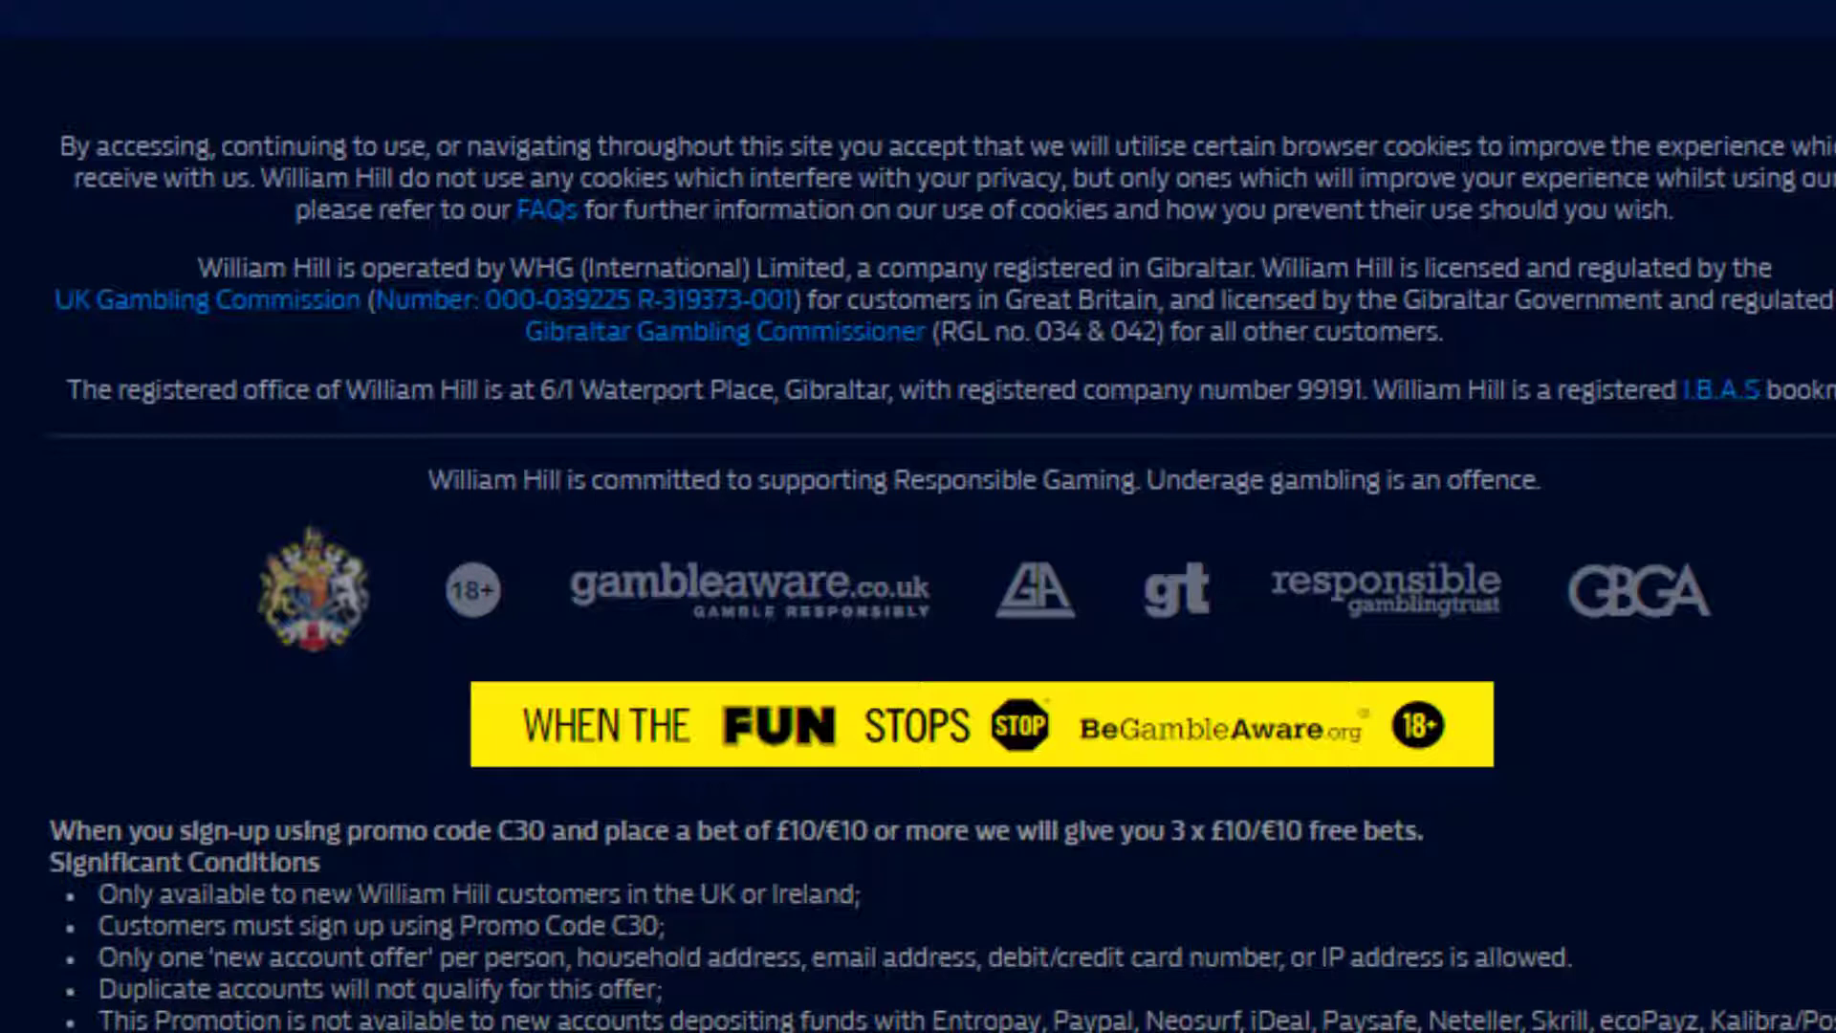
{"action": "scroll", "coordinate": [885, 205], "scroll_direction": "up", "scroll_amount": 3}
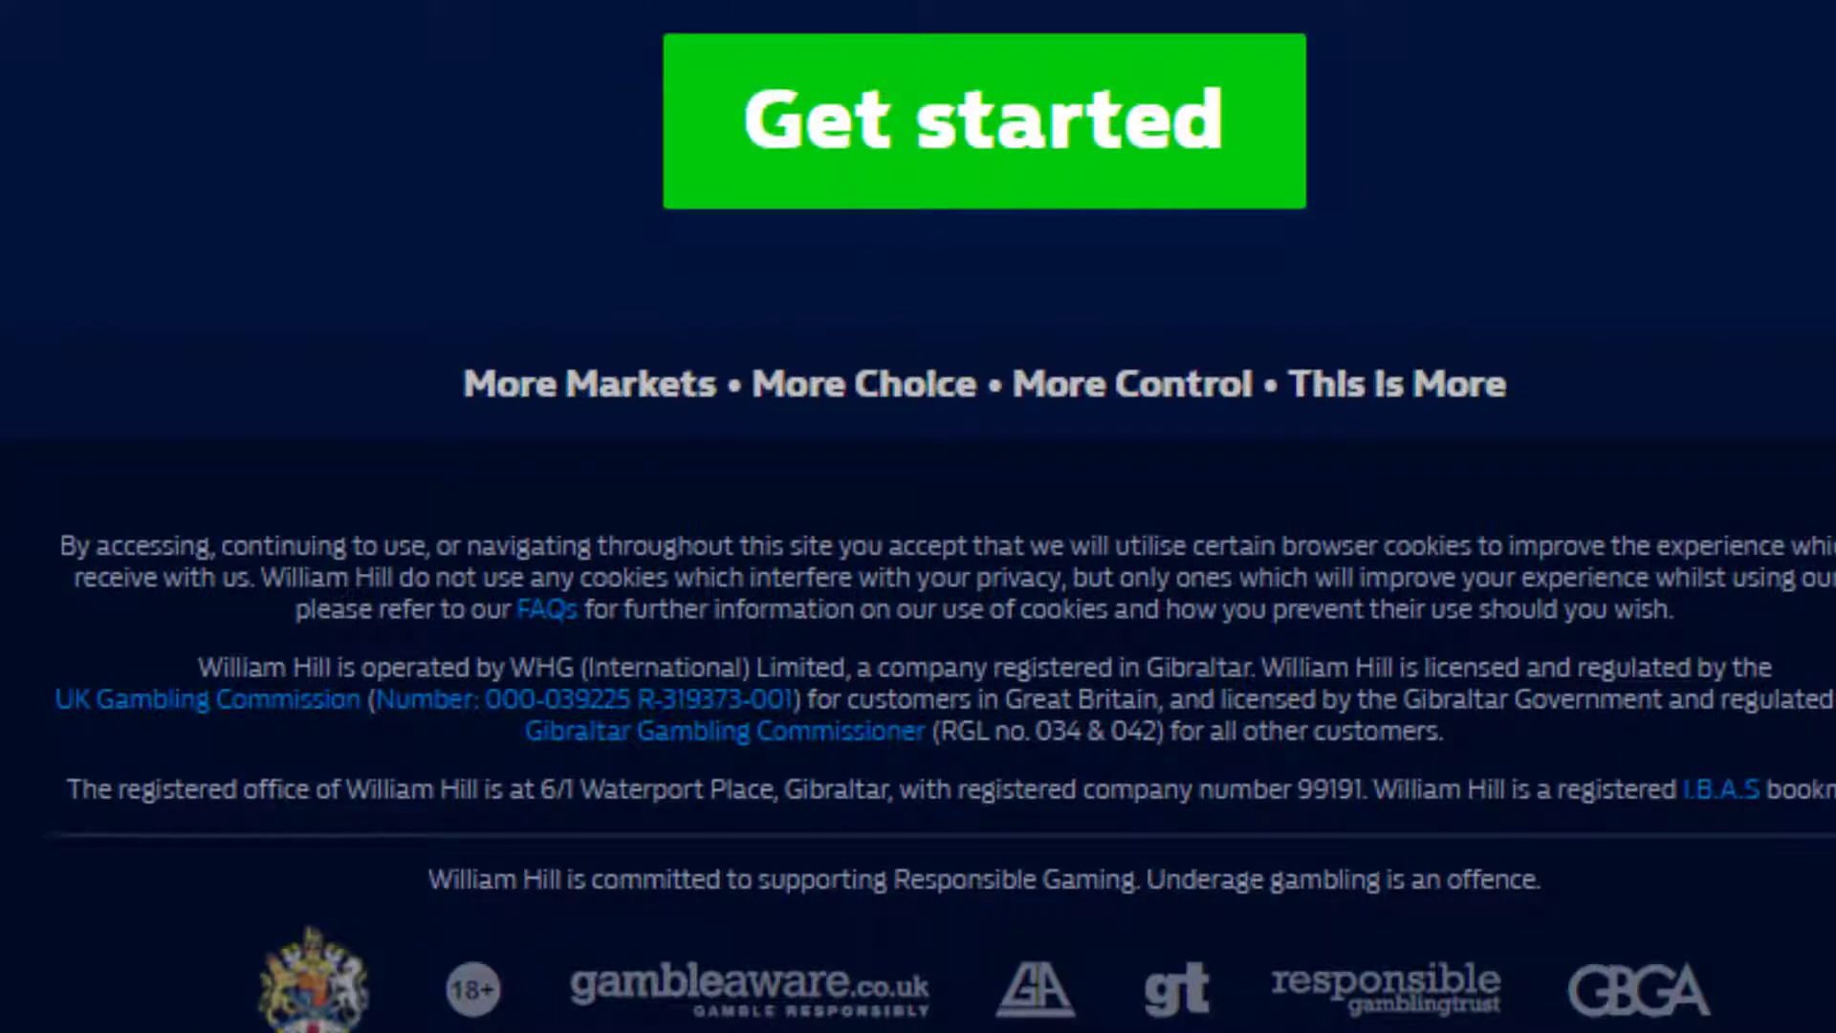
{"action": "scroll", "coordinate": [918, 517], "scroll_direction": "down", "scroll_amount": 1}
{"action": "scroll", "coordinate": [918, 516], "scroll_direction": "down", "scroll_amount": 2}
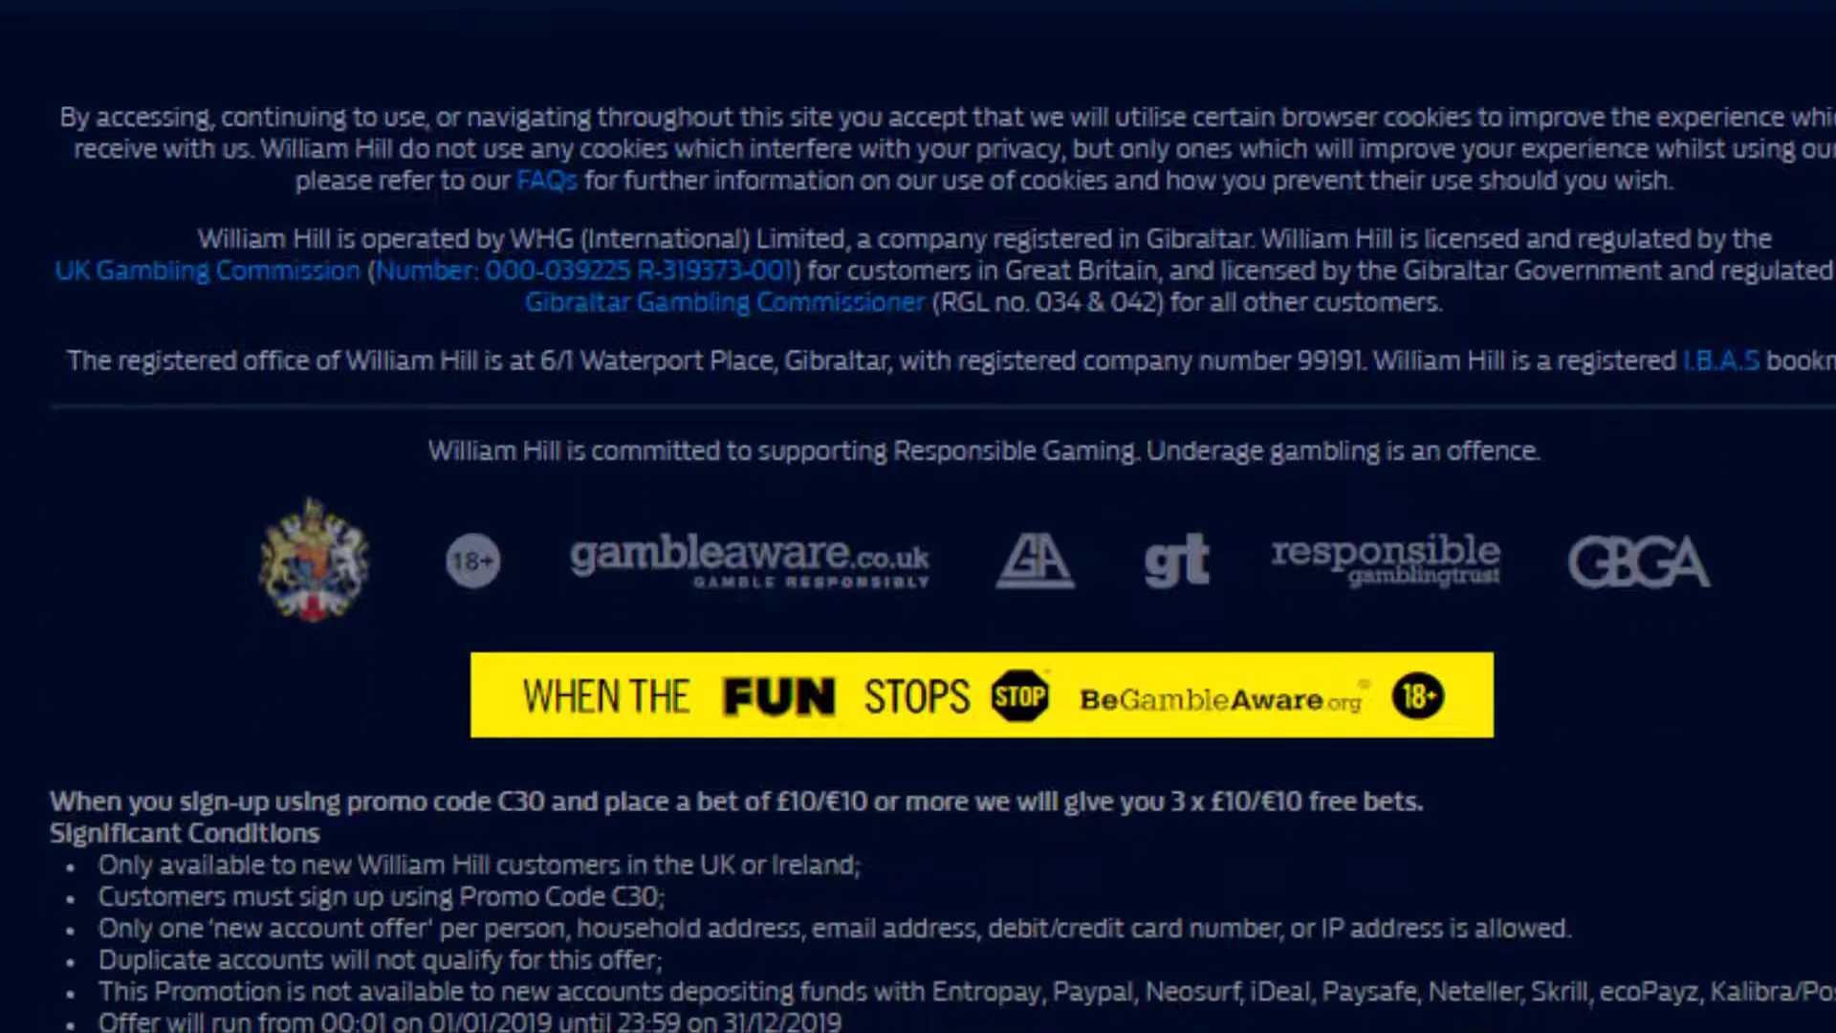
{"action": "scroll", "coordinate": [918, 516], "scroll_direction": "down", "scroll_amount": 1}
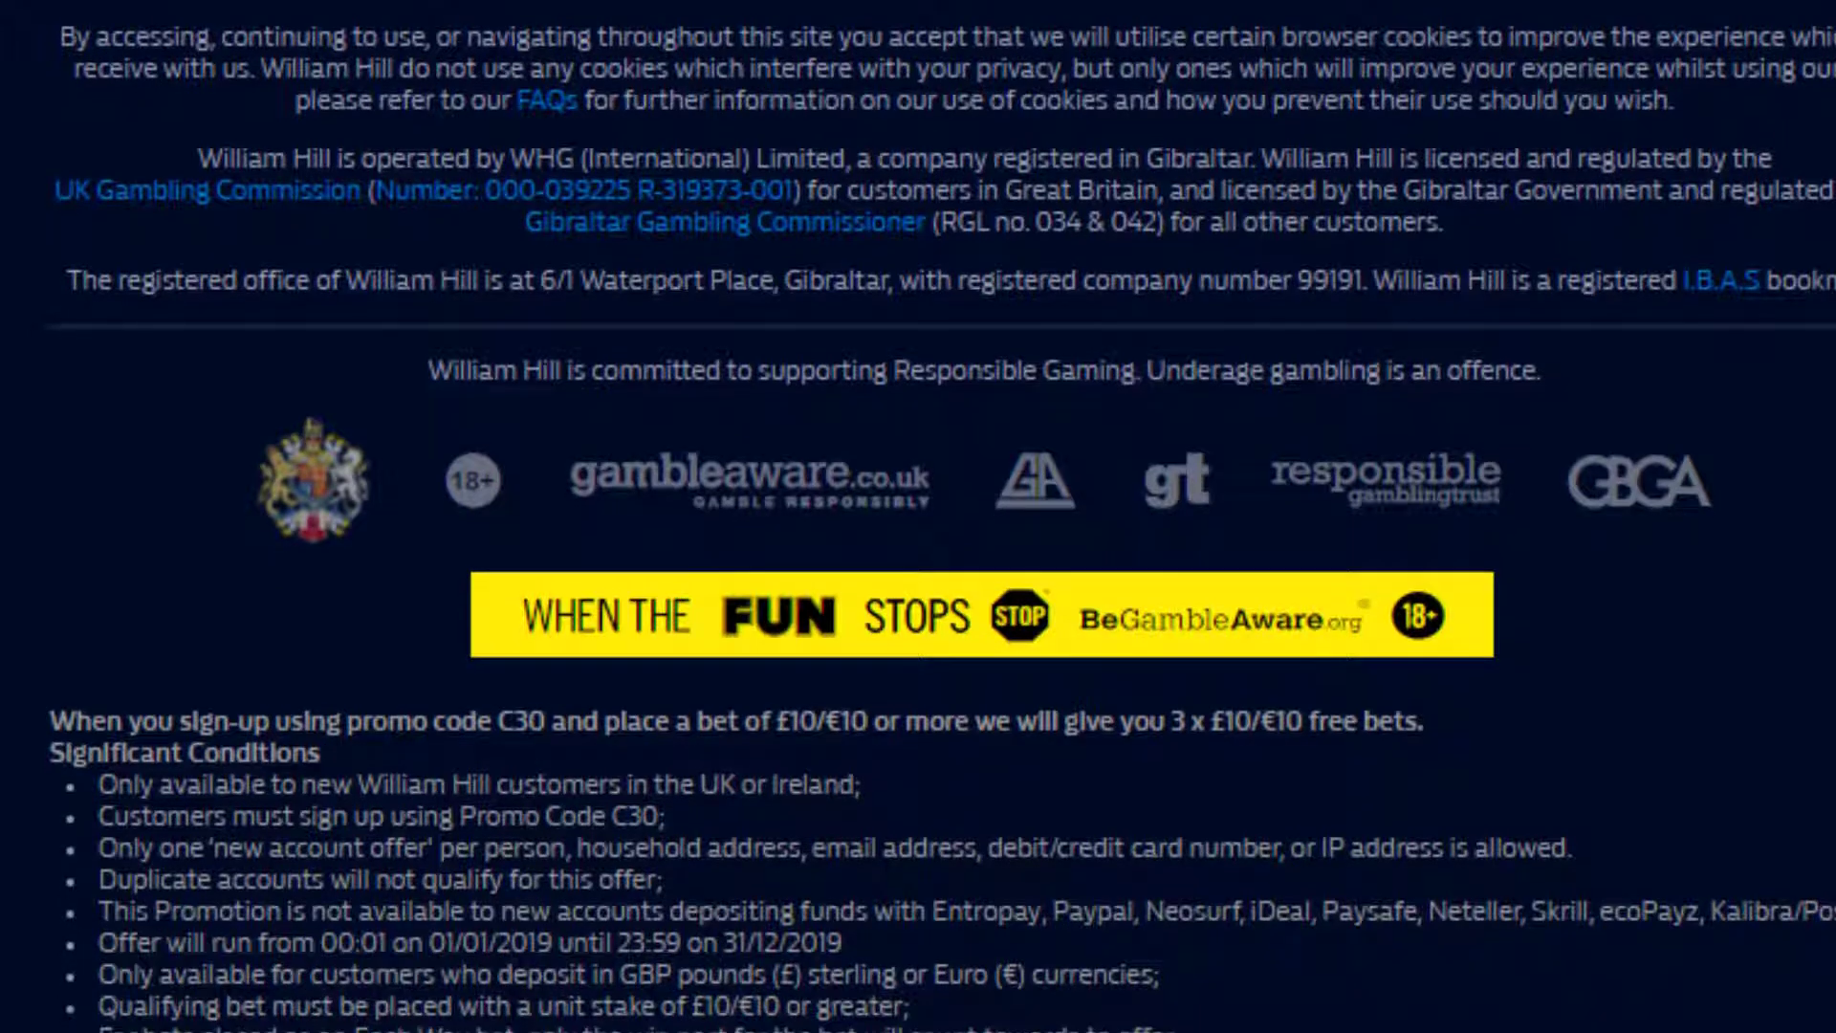
{"action": "scroll", "coordinate": [918, 517], "scroll_direction": "down", "scroll_amount": 1}
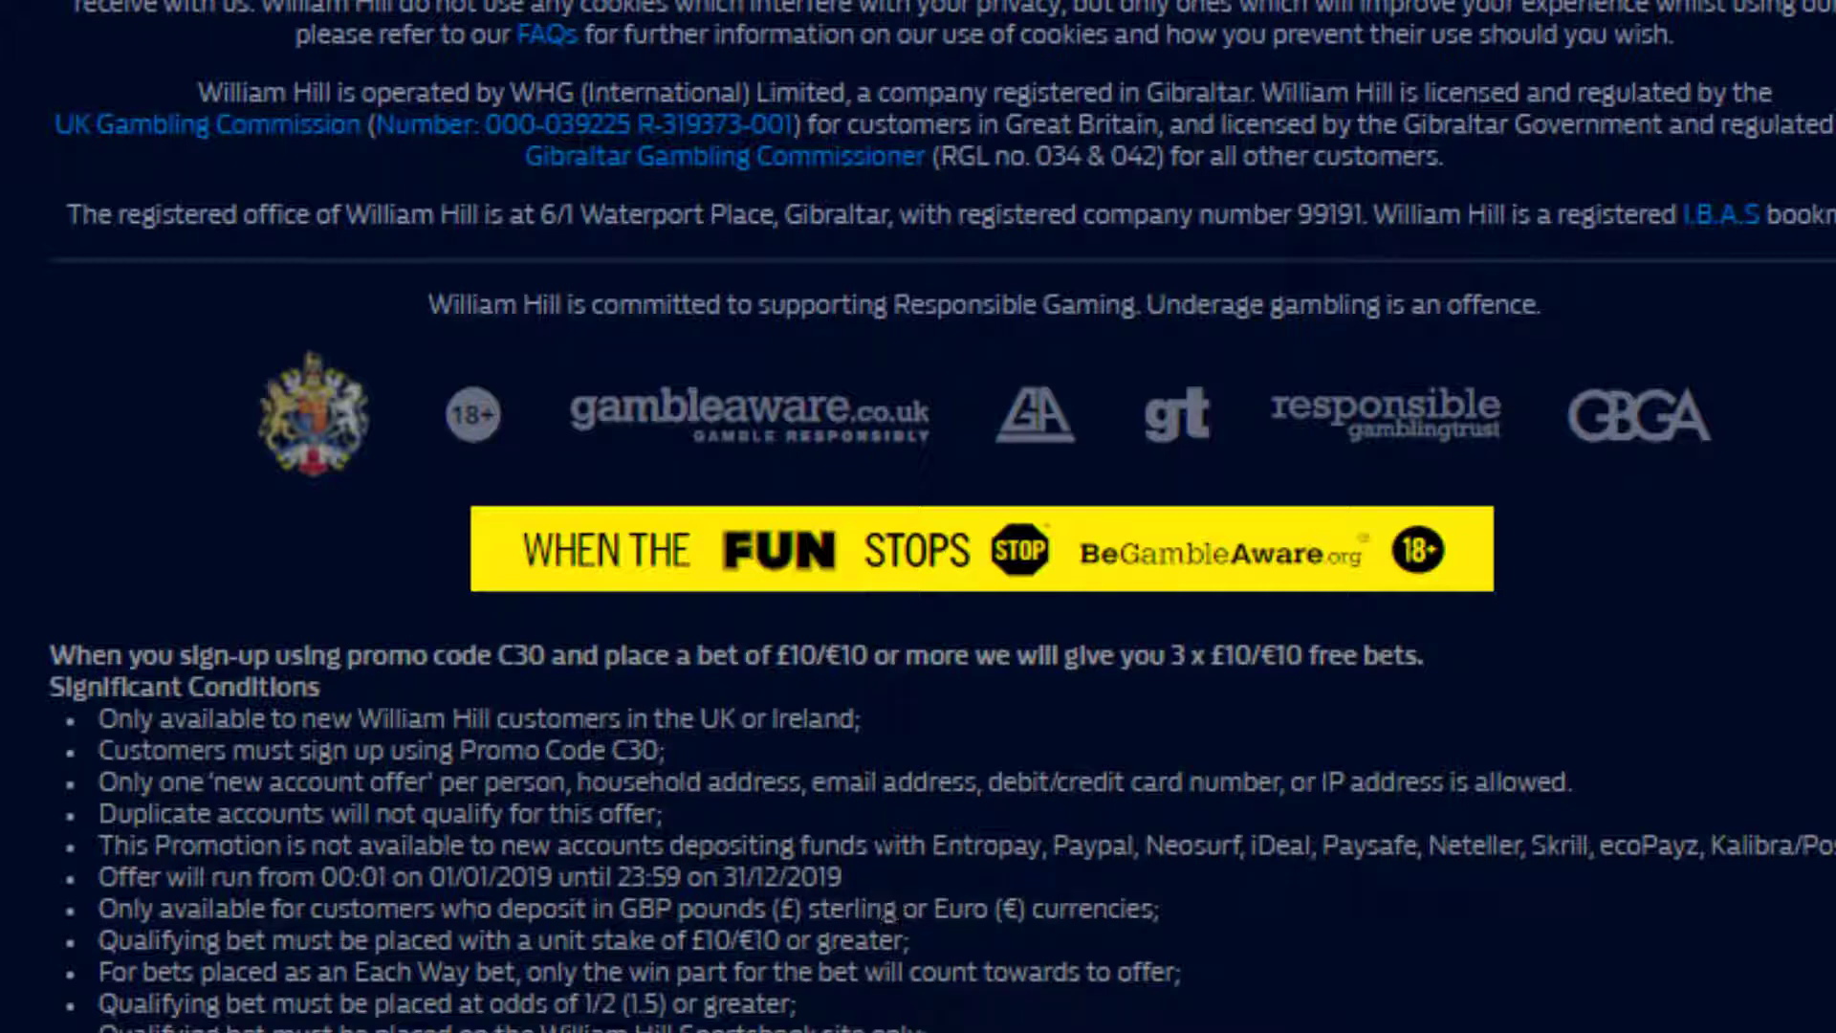
{"action": "left_click_drag", "start_coordinate": [468, 813], "coordinate": [513, 813]}
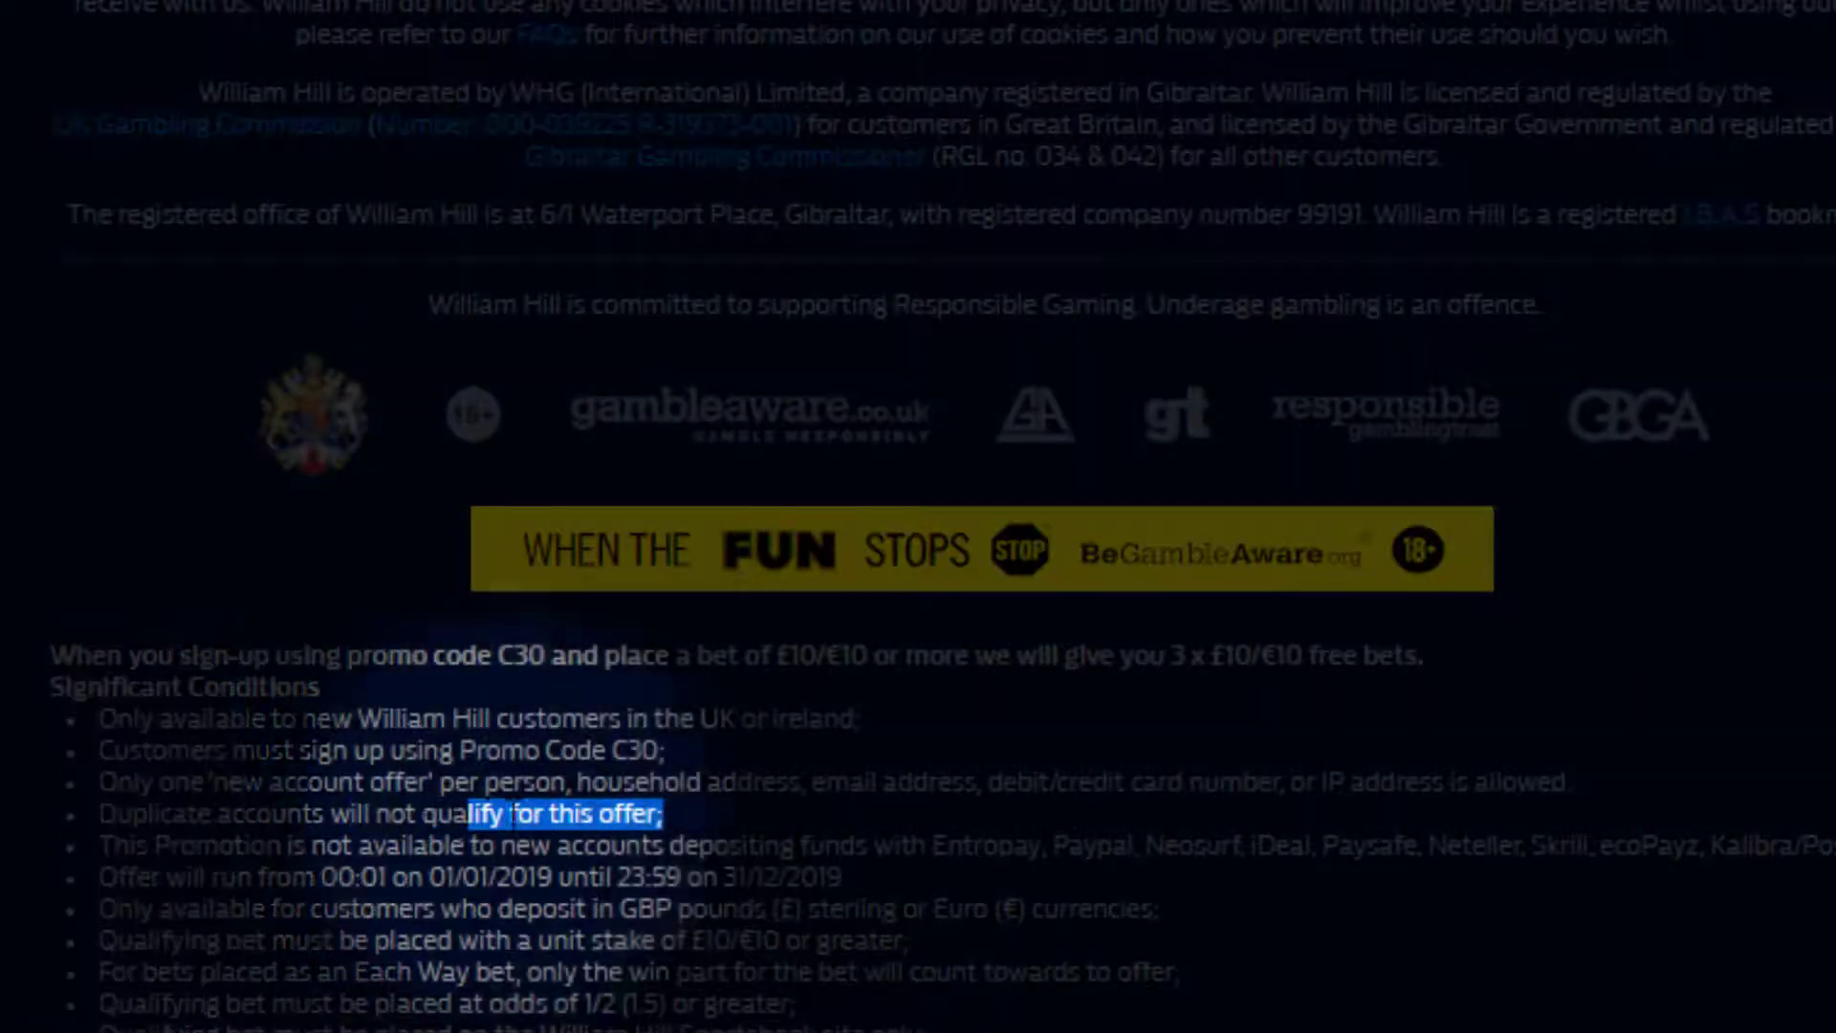
{"action": "left_click_drag", "start_coordinate": [98, 845], "coordinate": [1797, 846]}
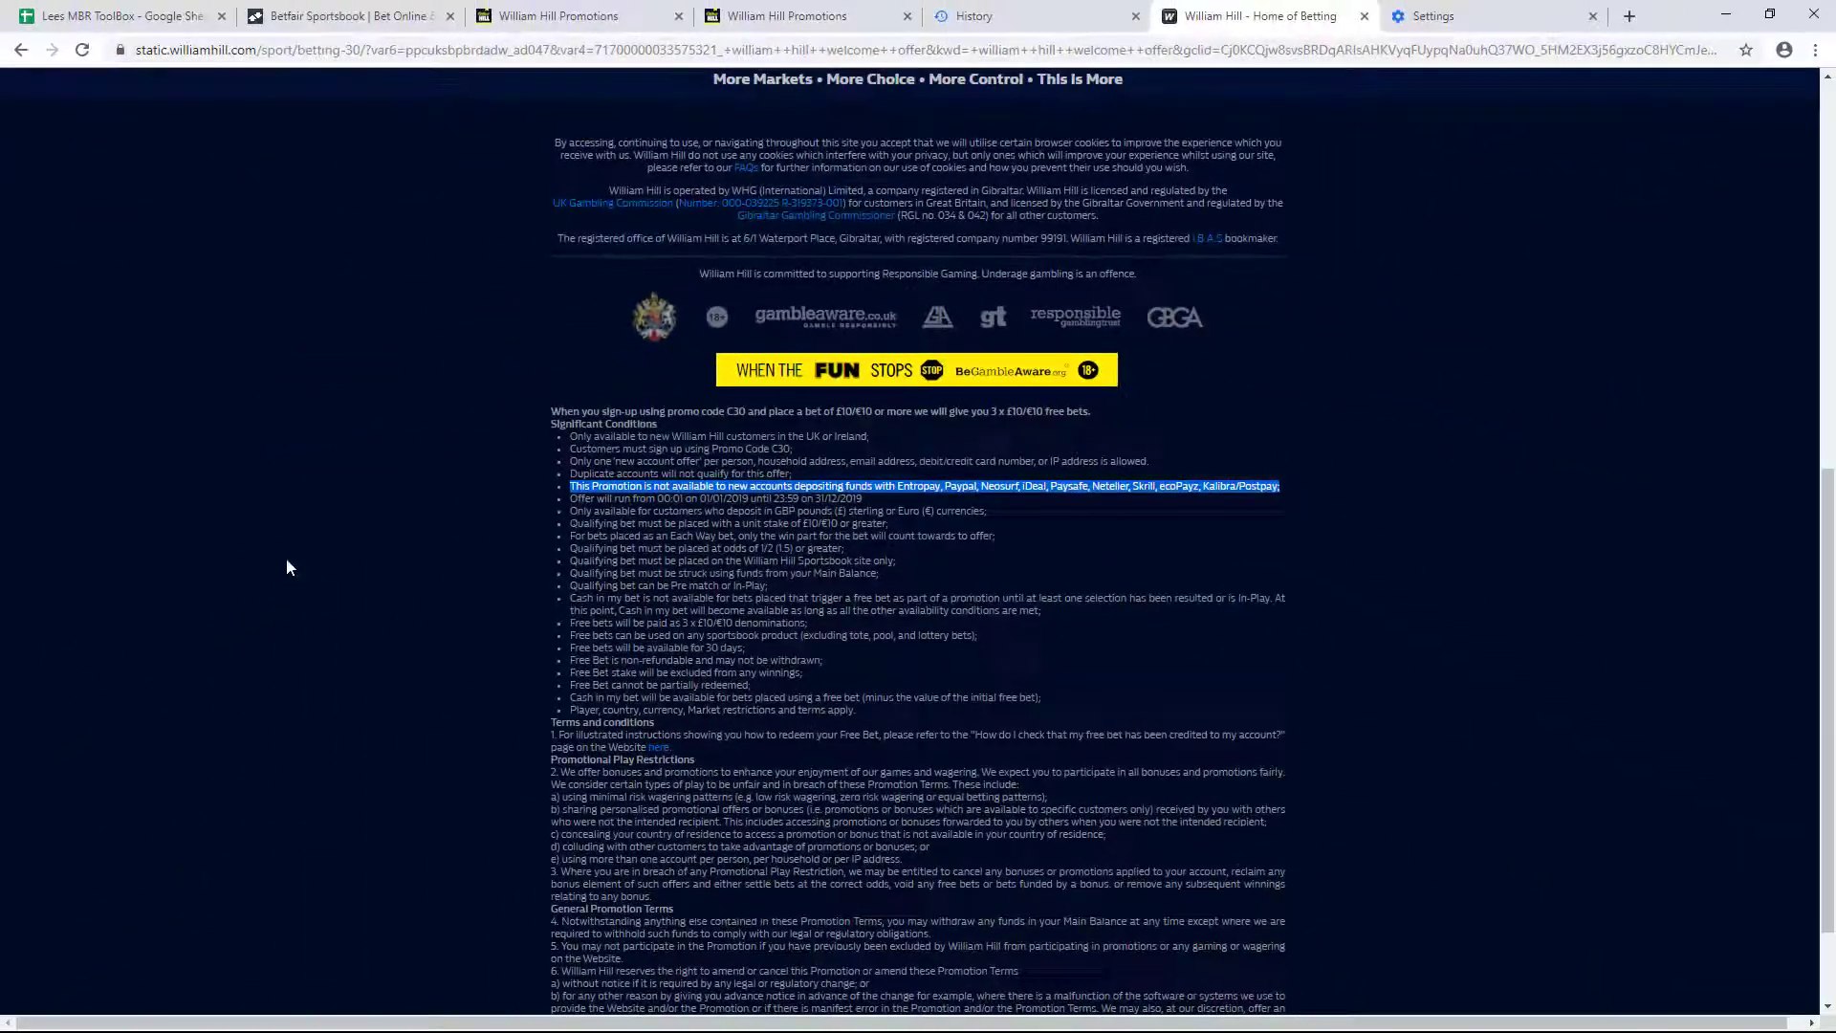
{"action": "left_click", "coordinate": [336, 568]}
{"action": "scroll", "coordinate": [335, 577], "scroll_direction": "up", "scroll_amount": 8}
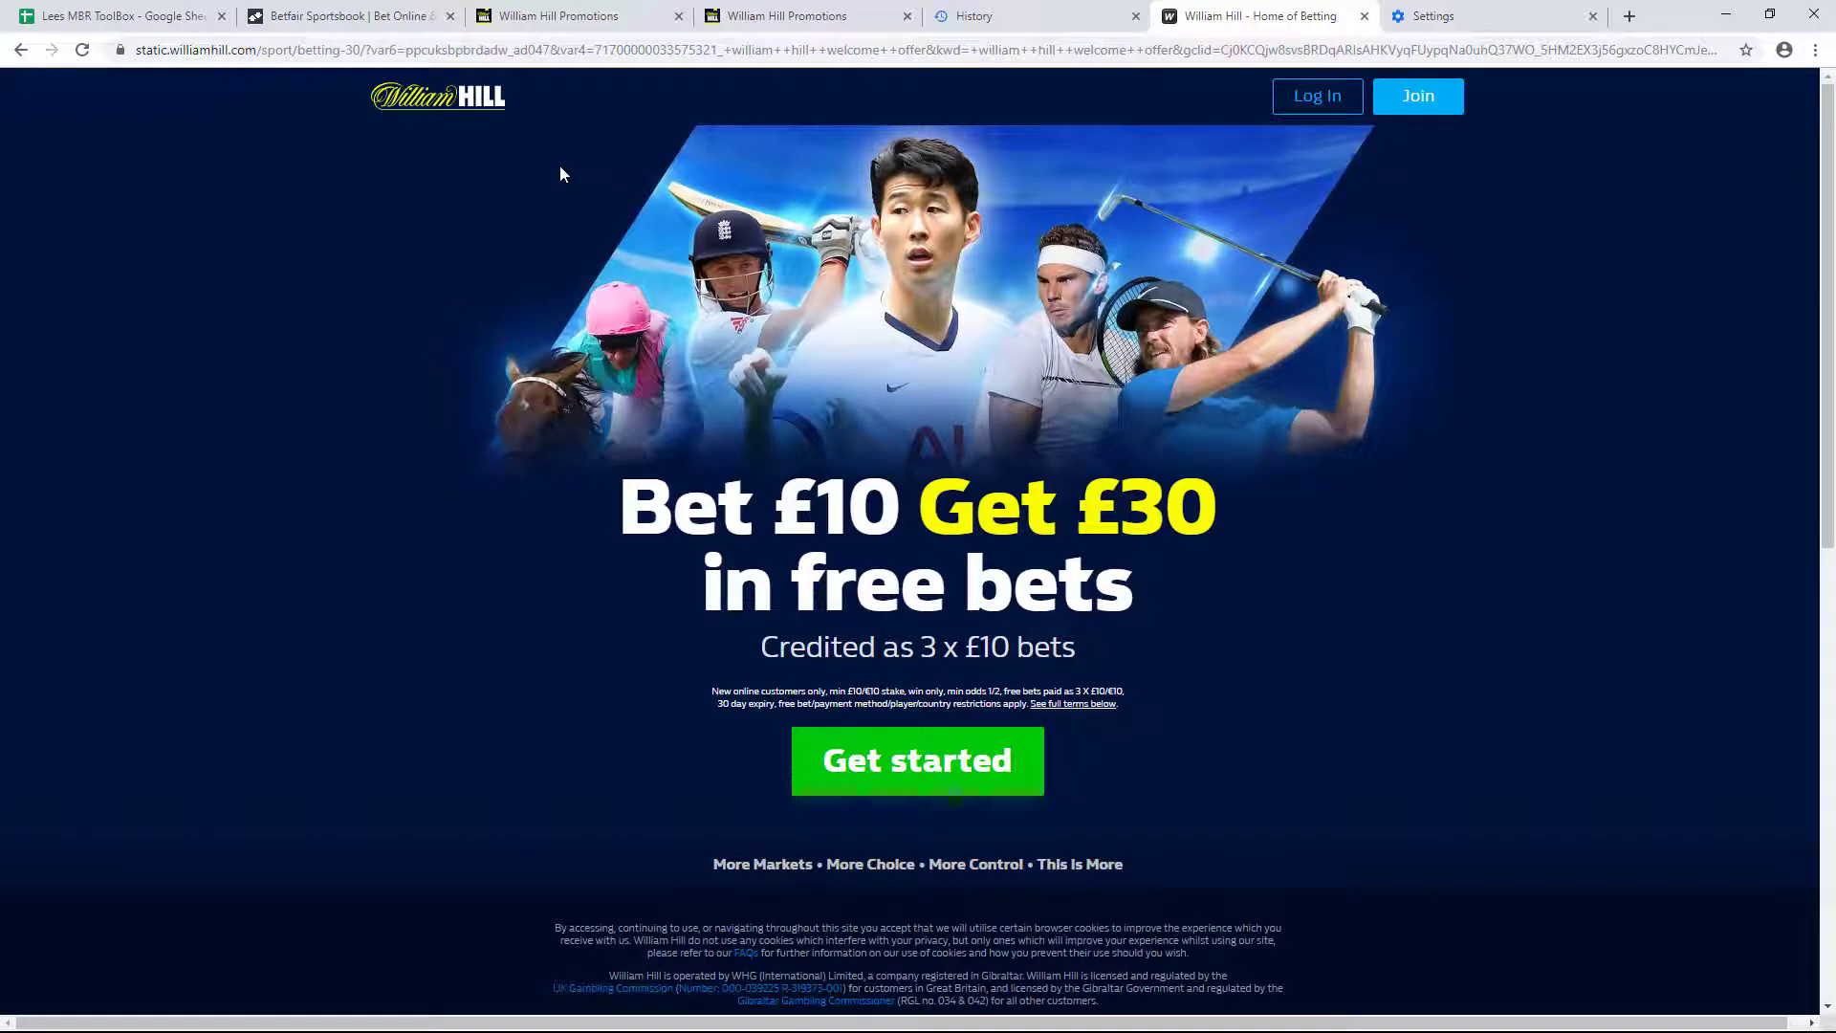
Set the odds format on the William Hill betting site to Decimal and open its football section.
{"action": "left_click", "coordinate": [554, 9]}
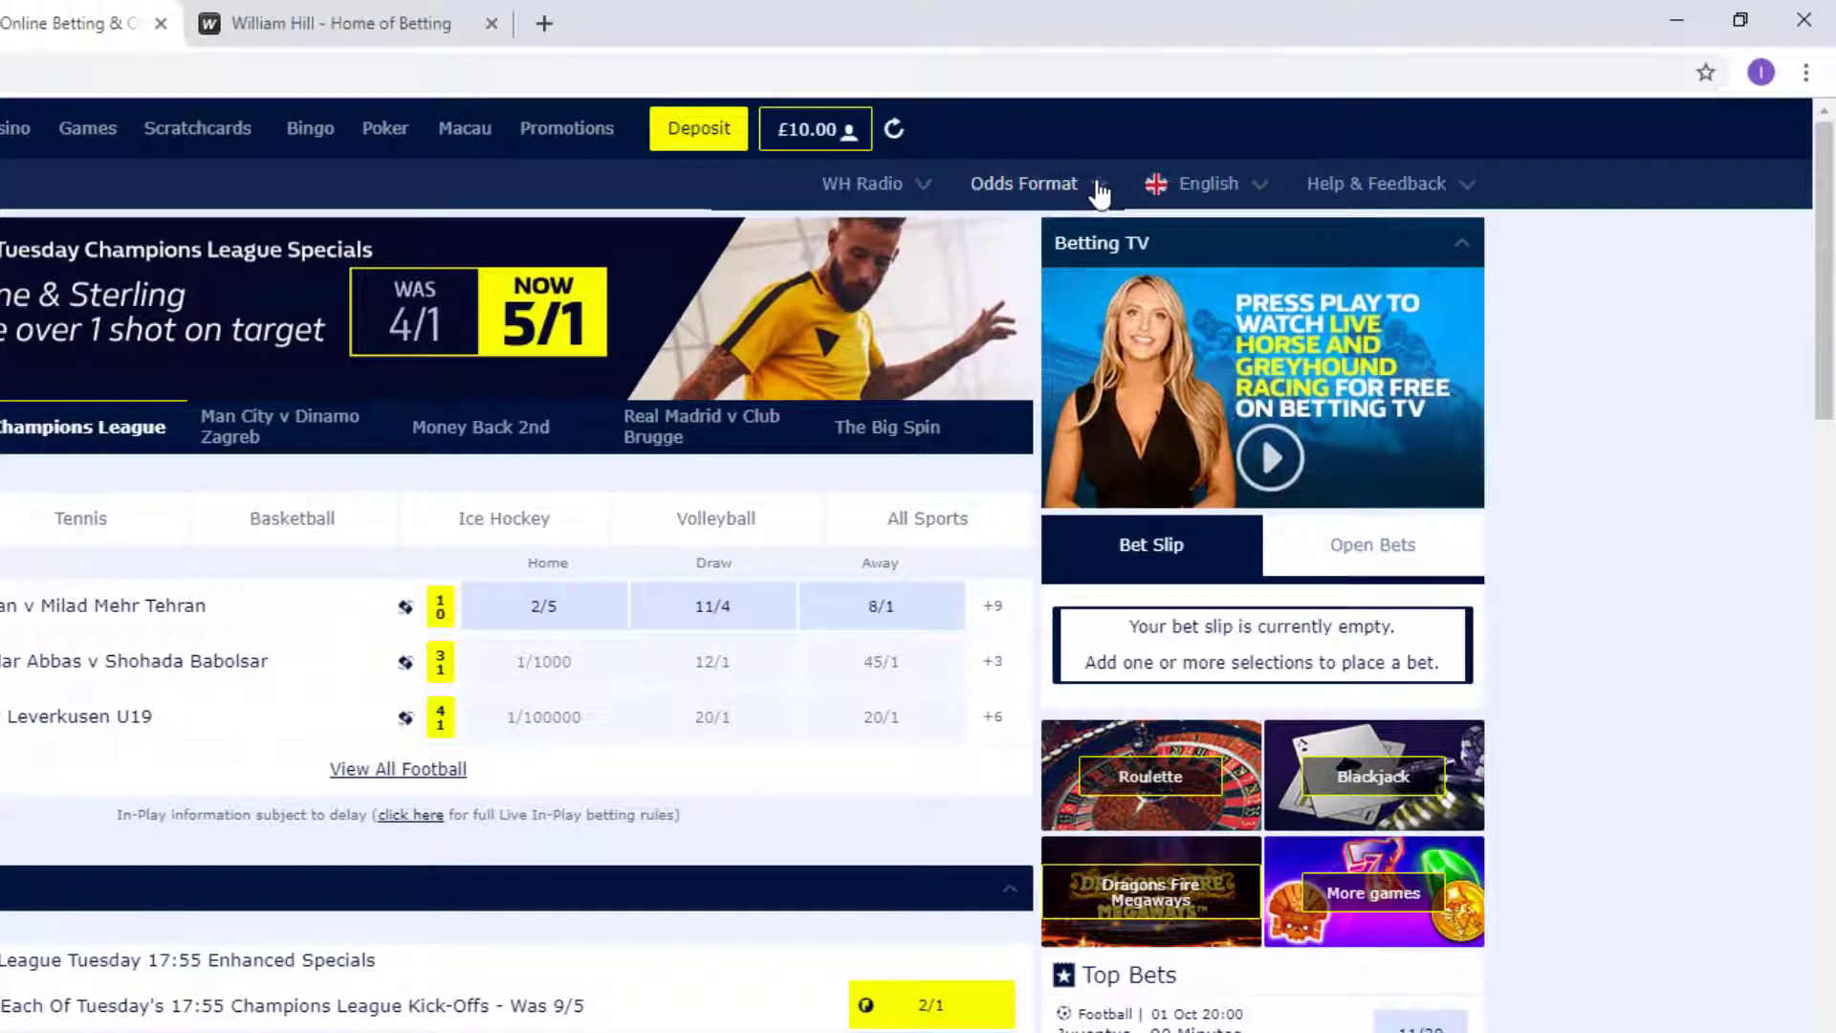
{"action": "left_click", "coordinate": [1100, 192]}
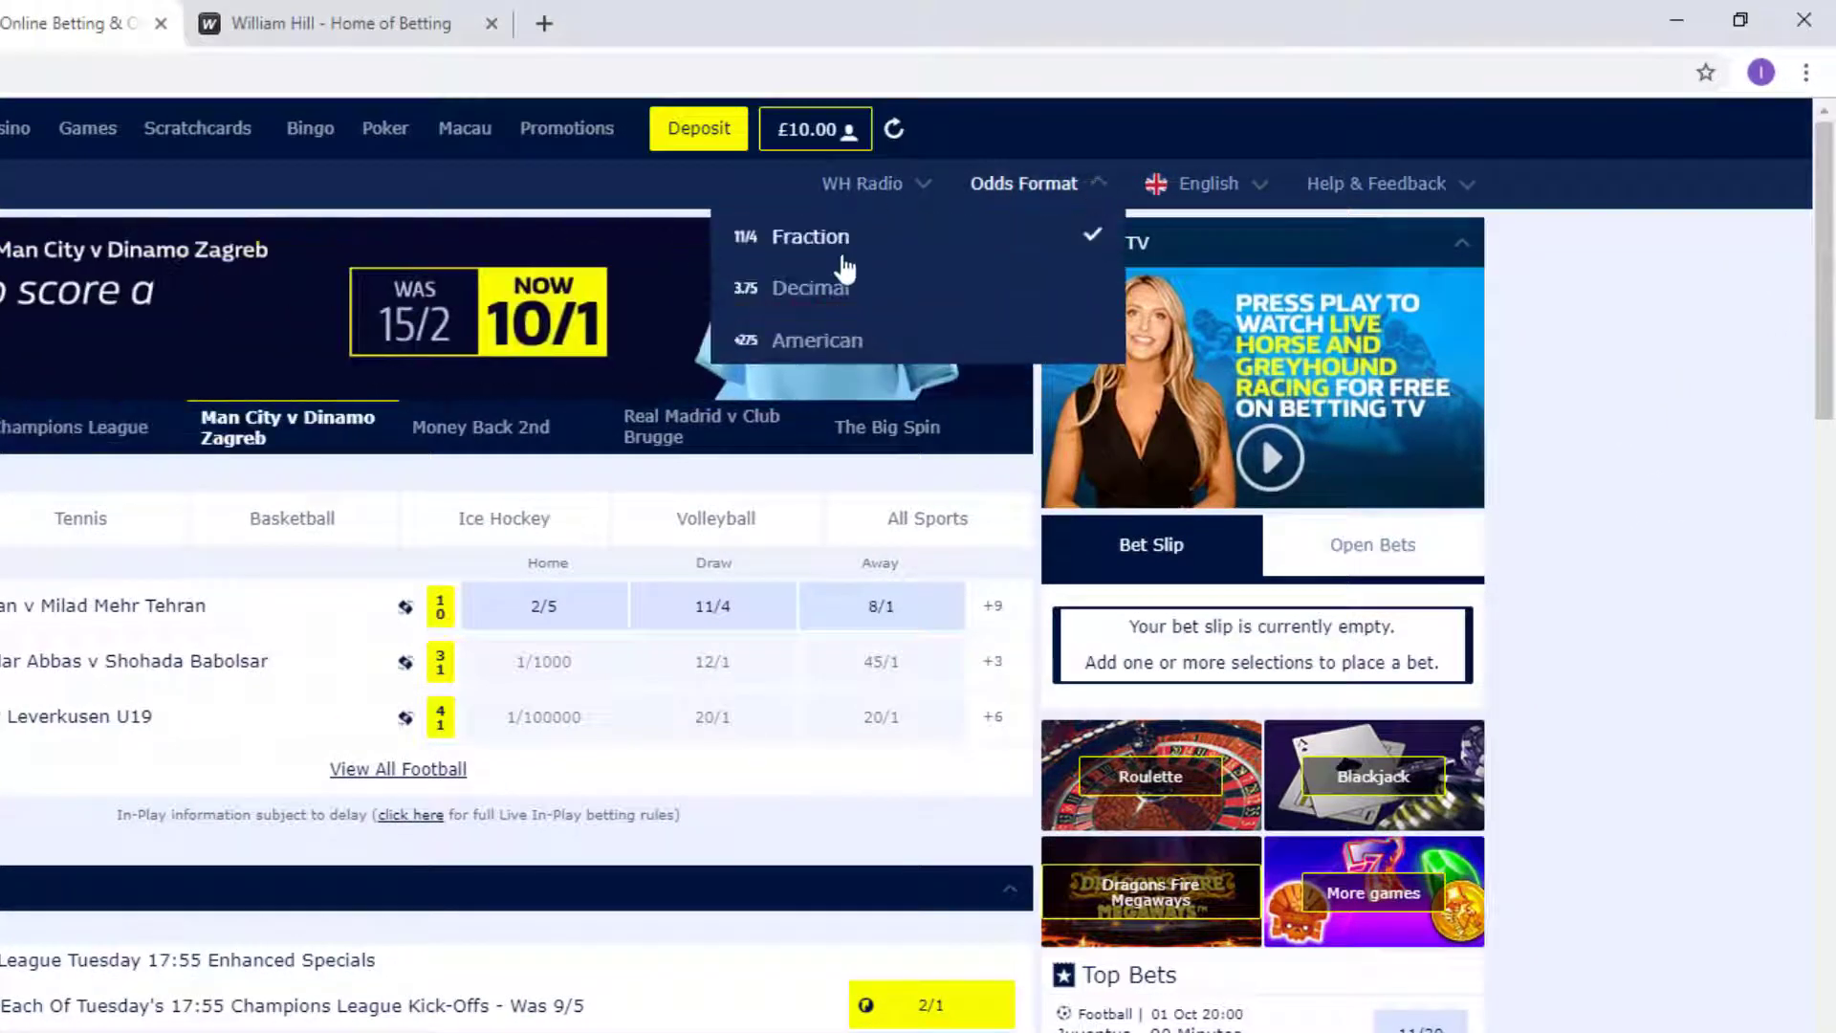
{"action": "left_click", "coordinate": [833, 286]}
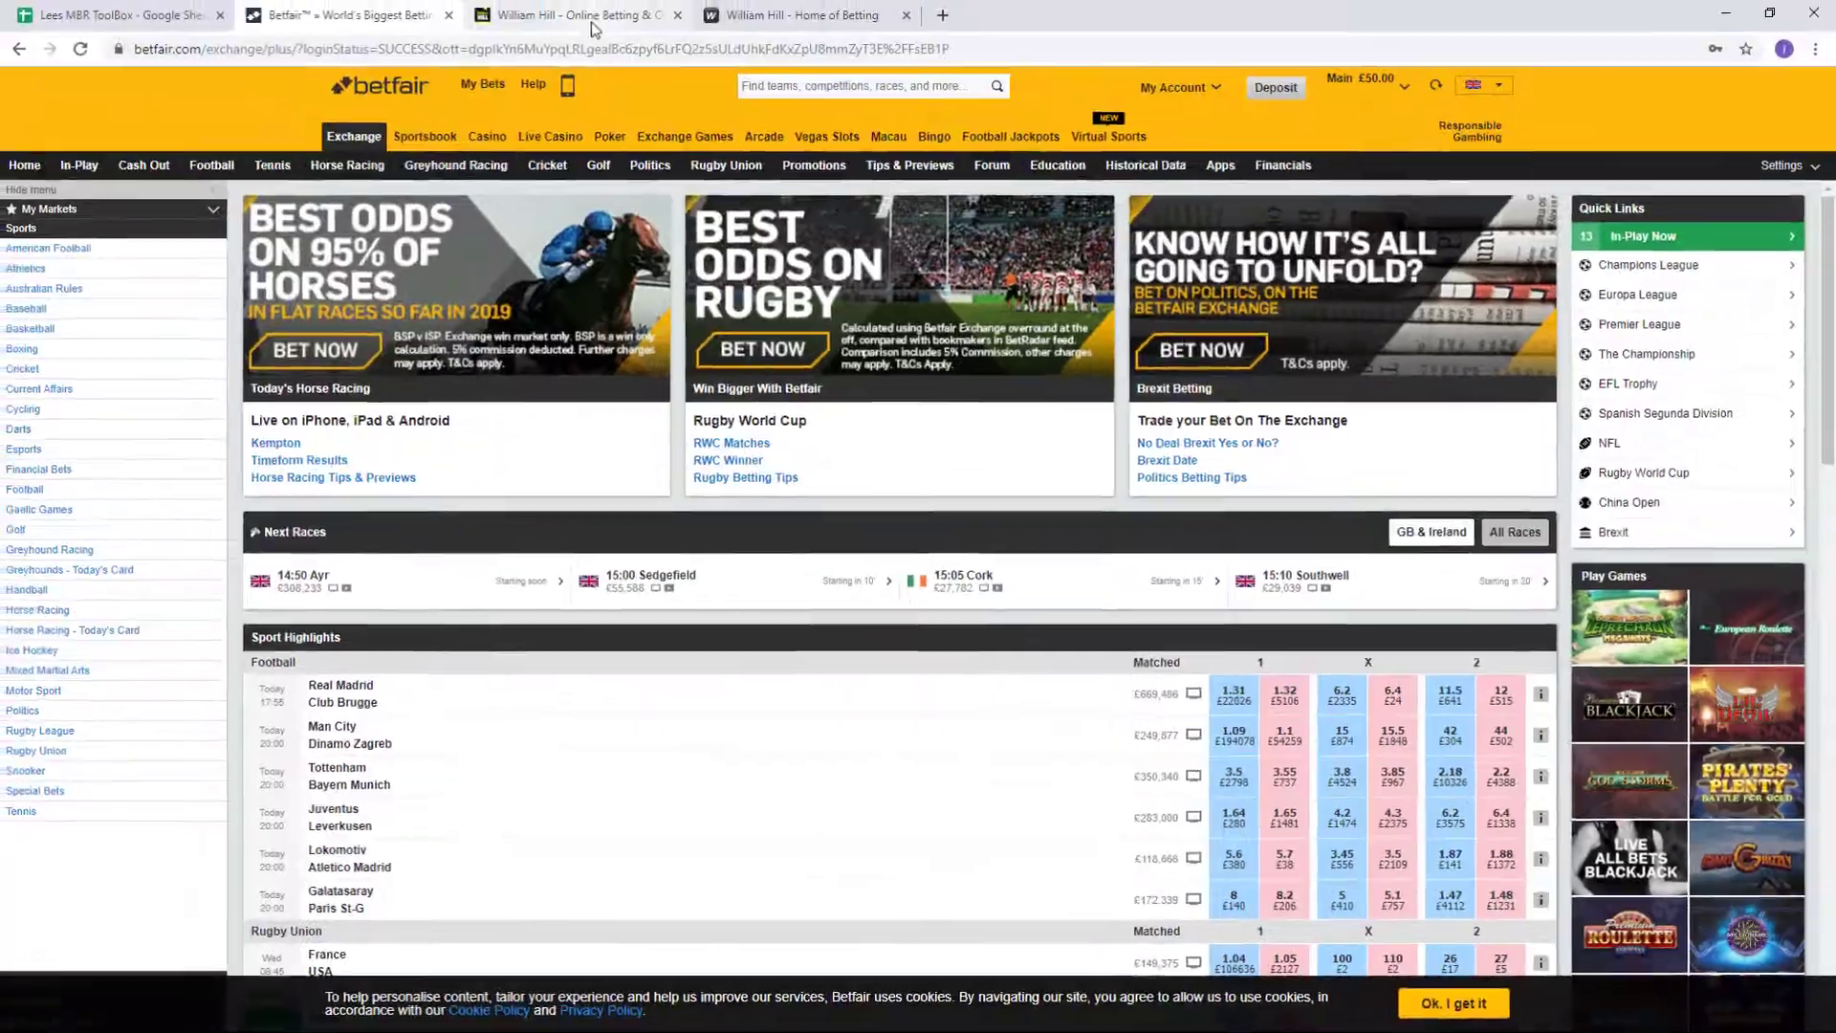
{"action": "left_click", "coordinate": [593, 21]}
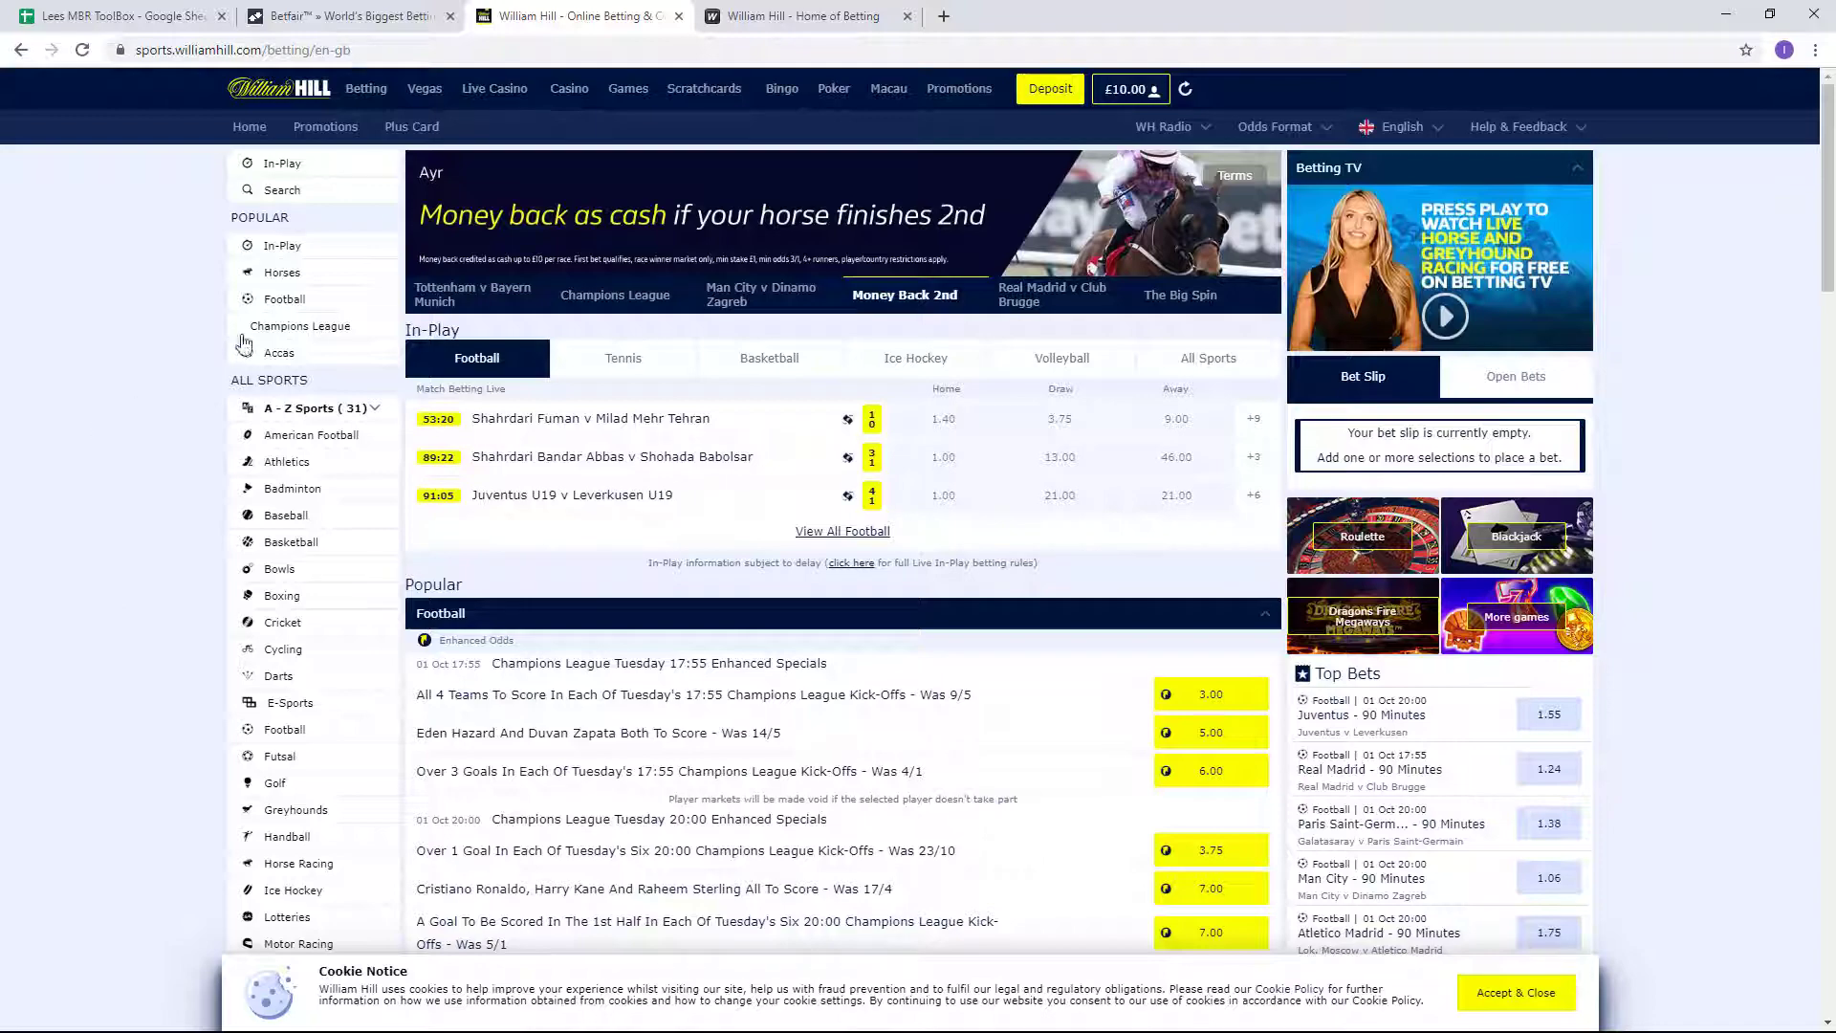
{"action": "left_click", "coordinate": [280, 304]}
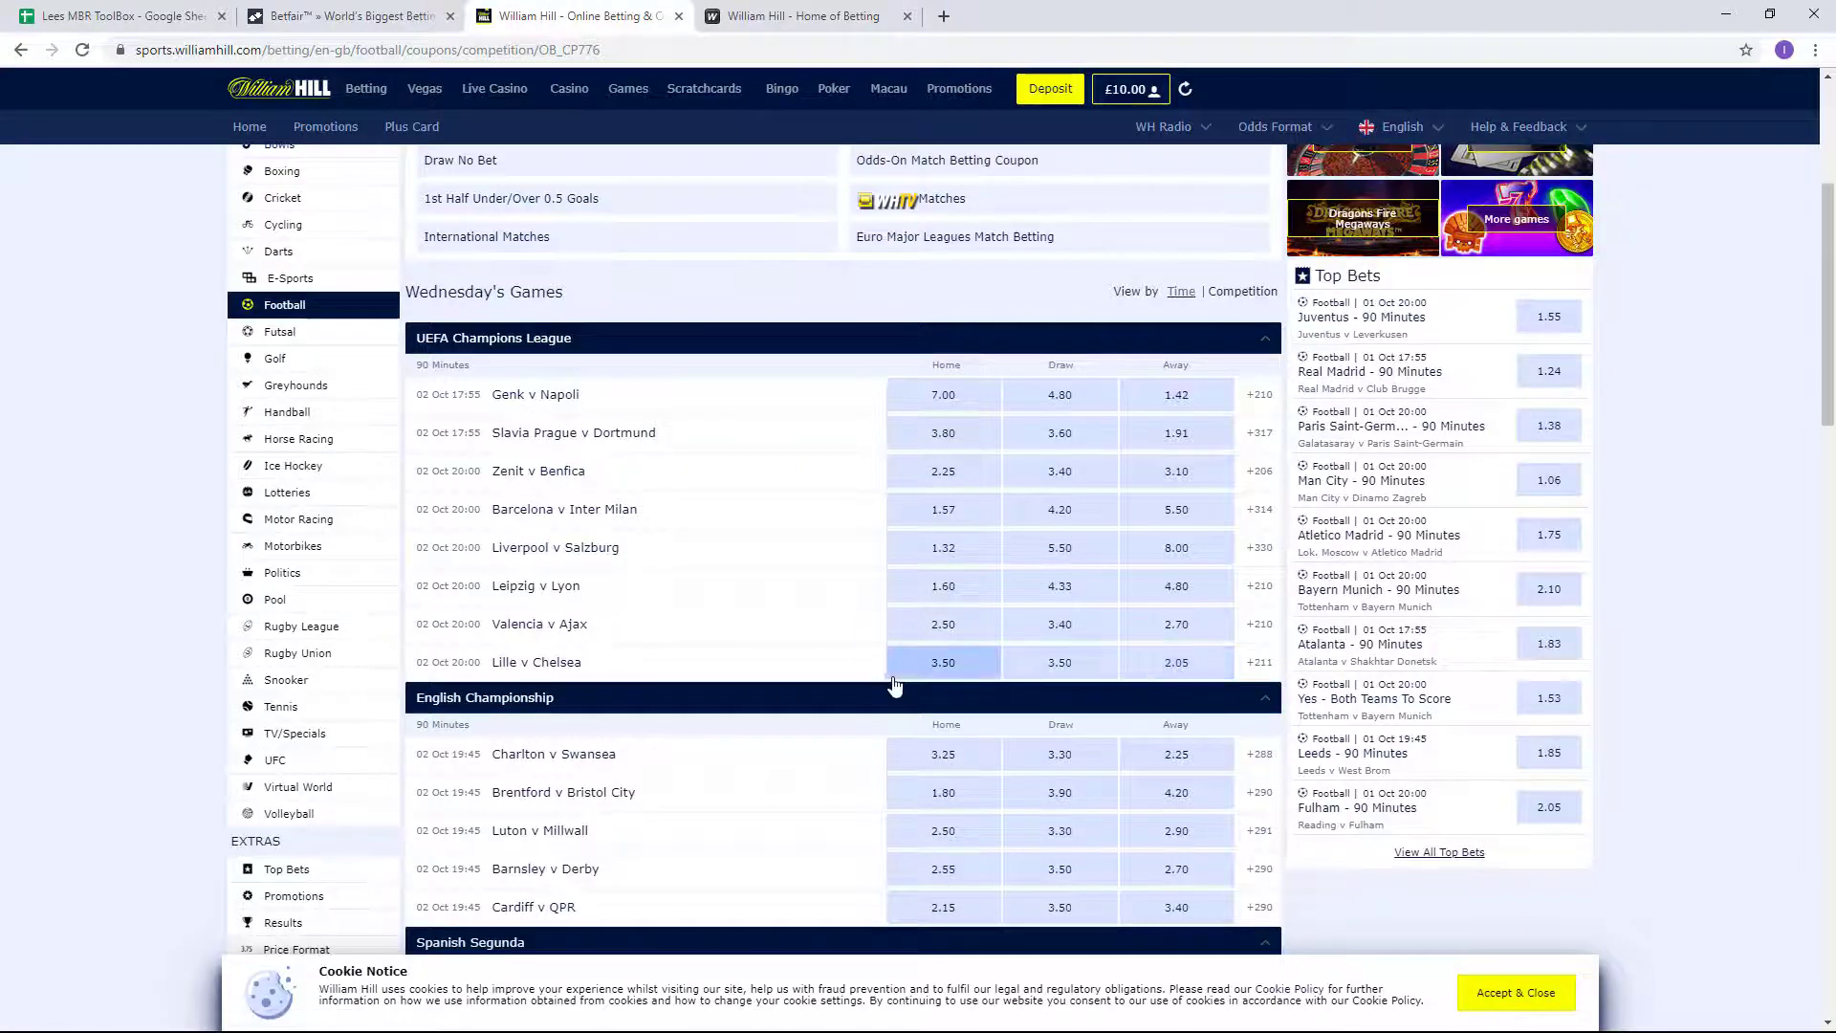
Search the Betfair Exchange for chelsea and open the Lille v Chelsea match odds market.
{"action": "left_click", "coordinate": [387, 16]}
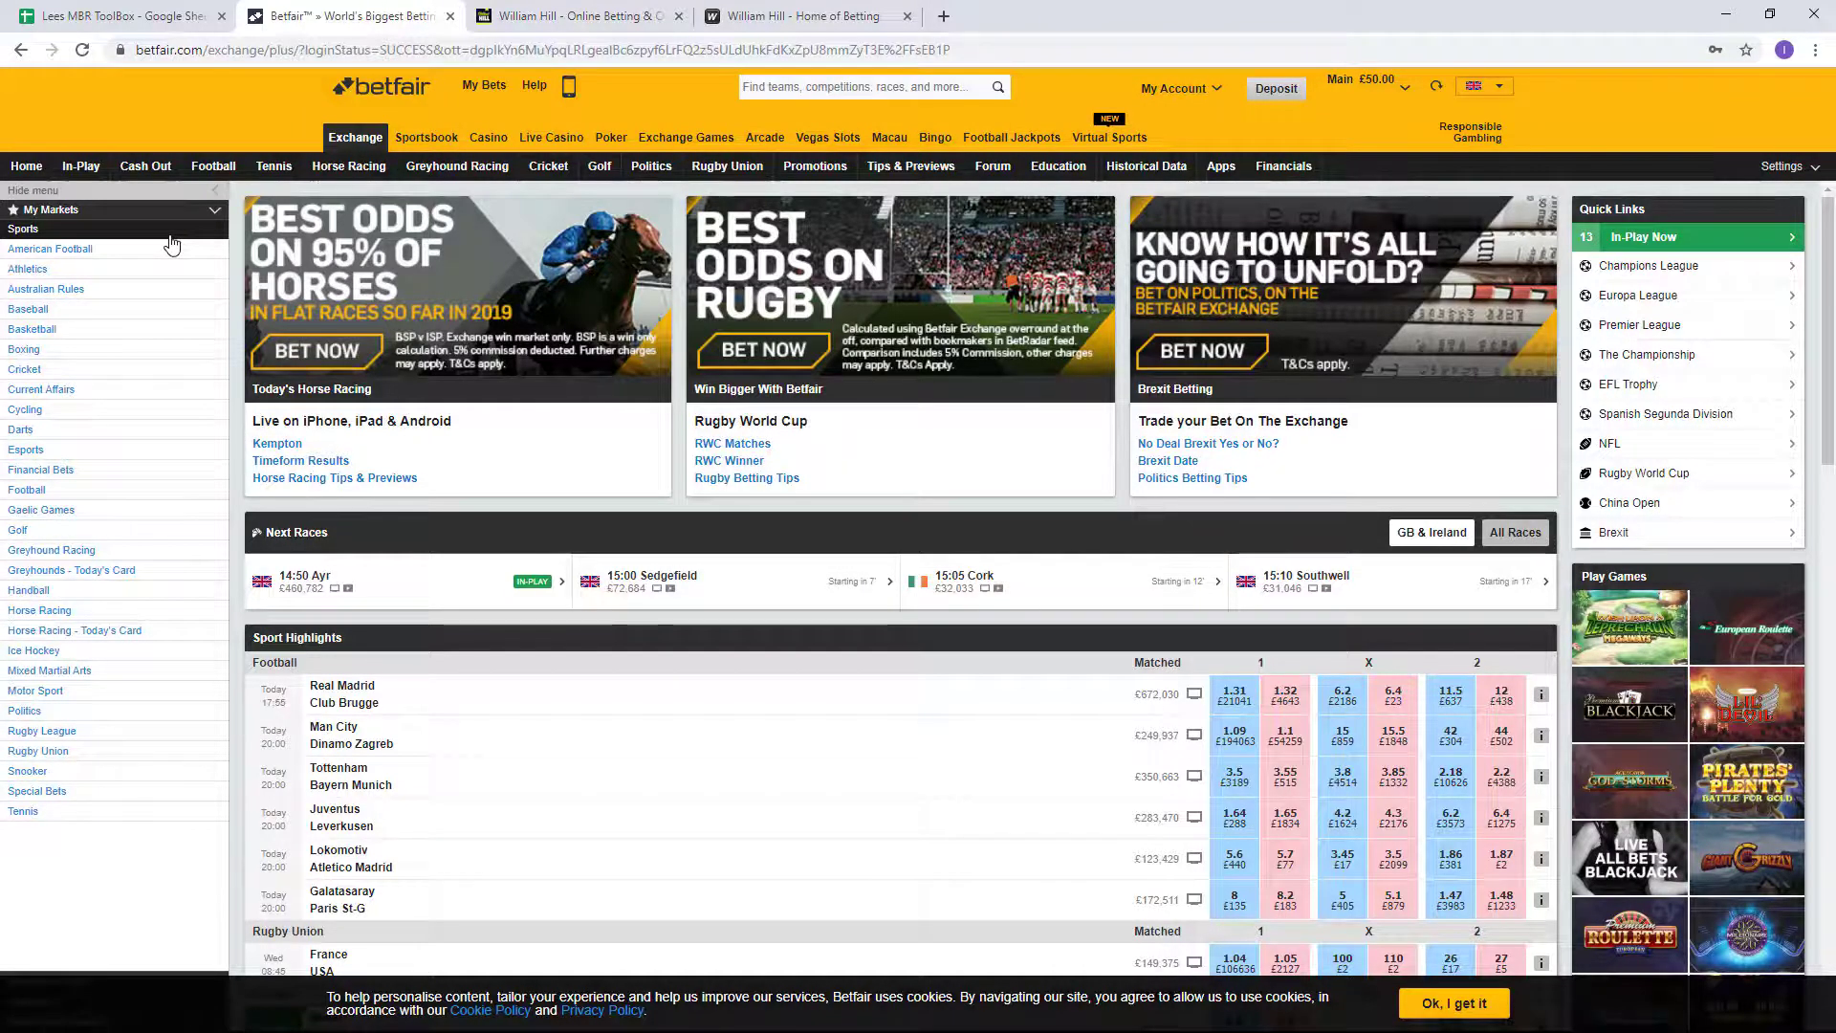
{"action": "left_click", "coordinate": [834, 83]}
{"action": "type", "text": "chelsea"}
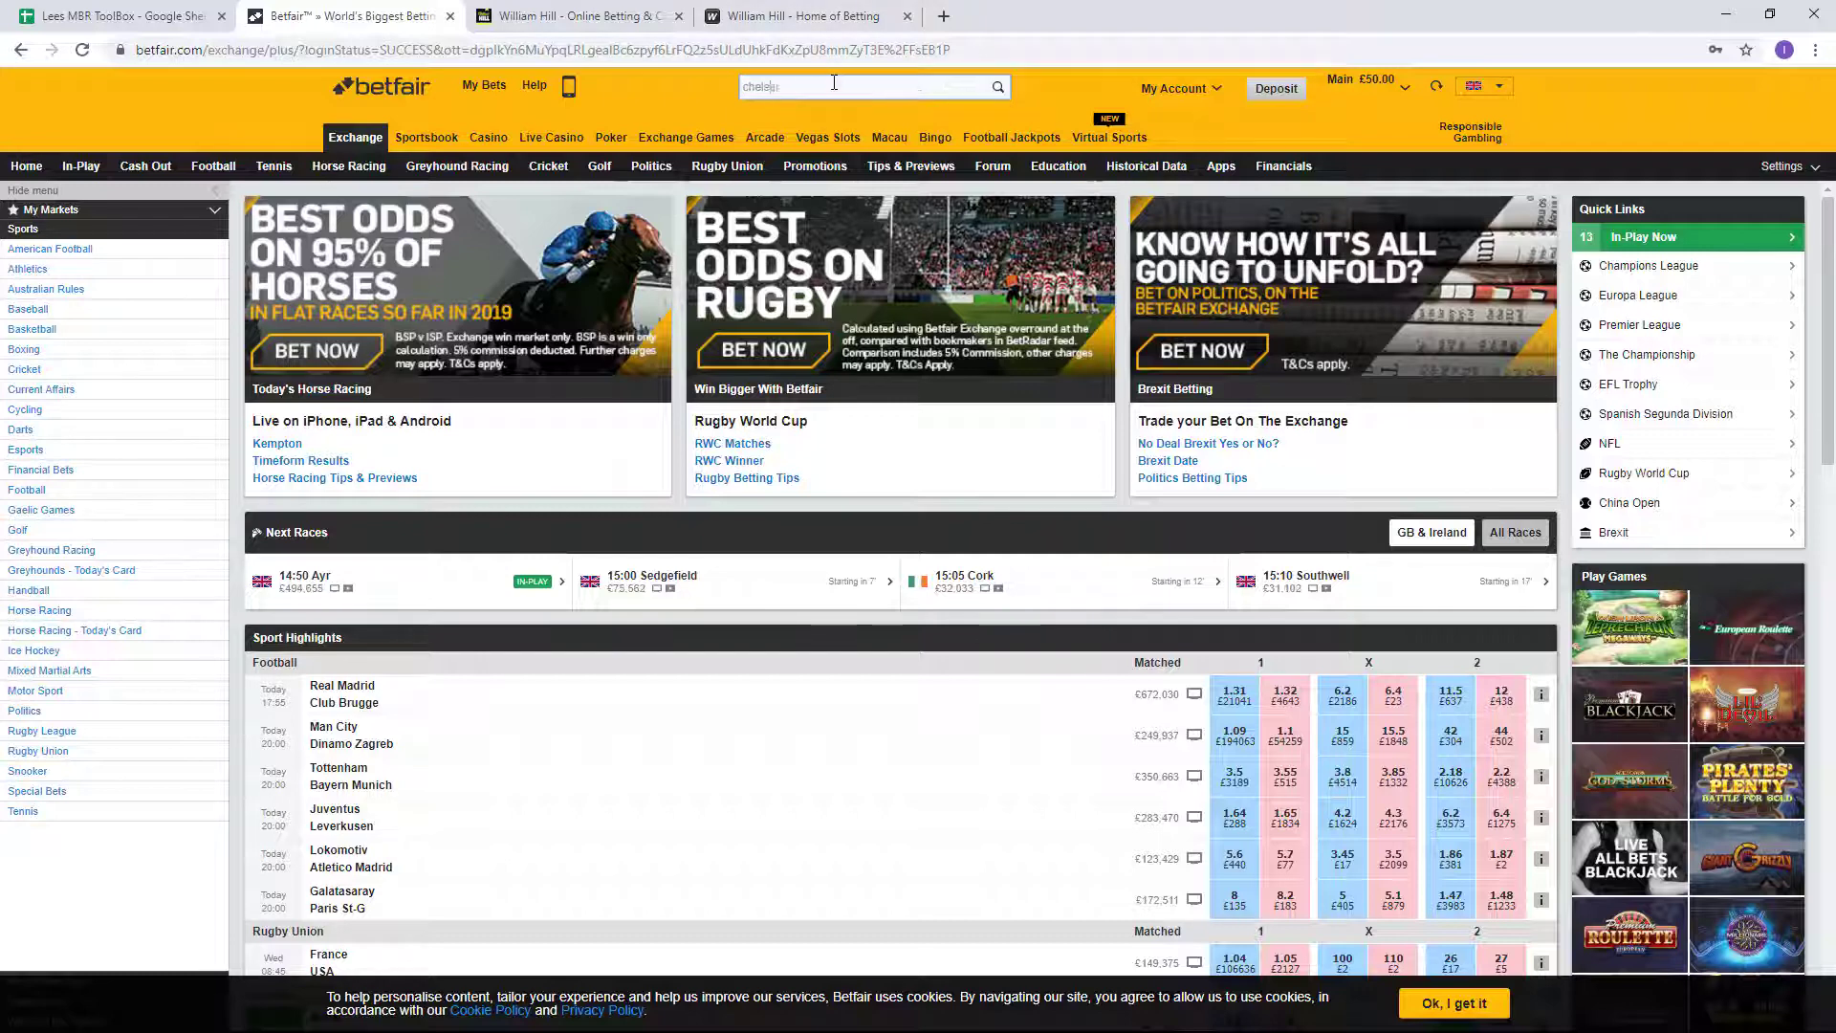
{"action": "key", "text": "Return"}
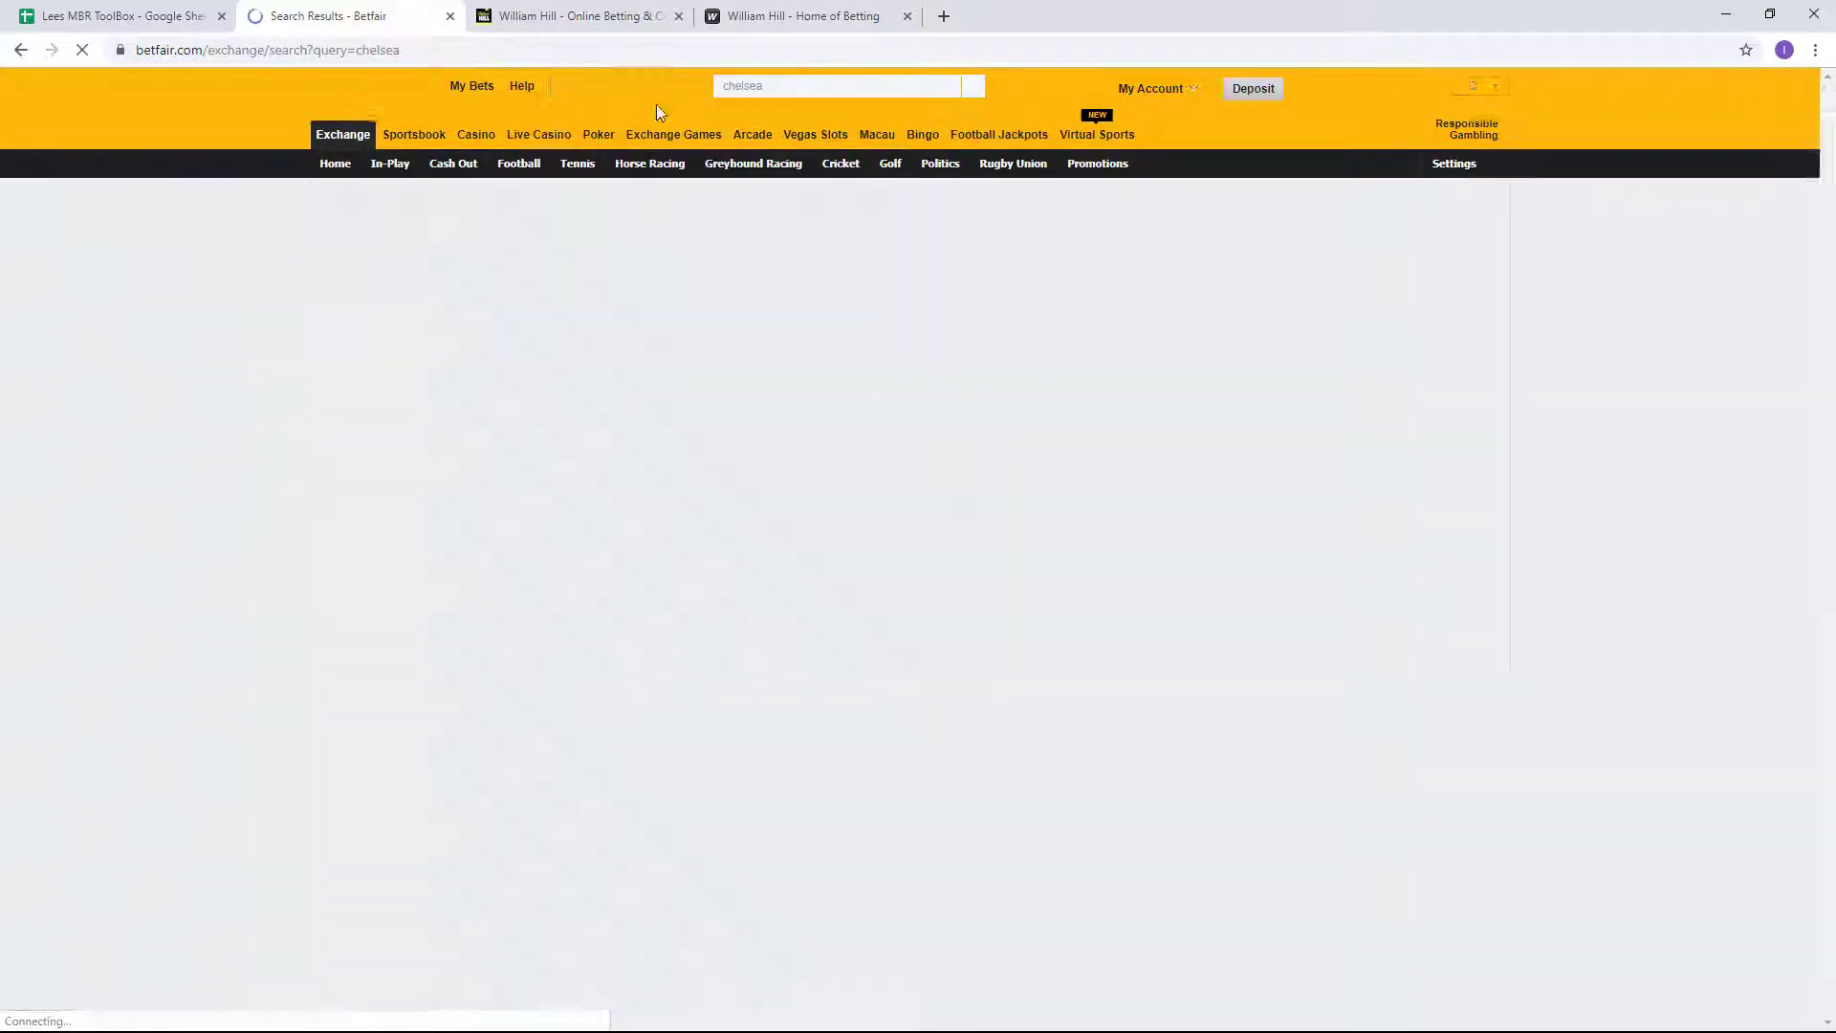
{"action": "left_click", "coordinate": [350, 302]}
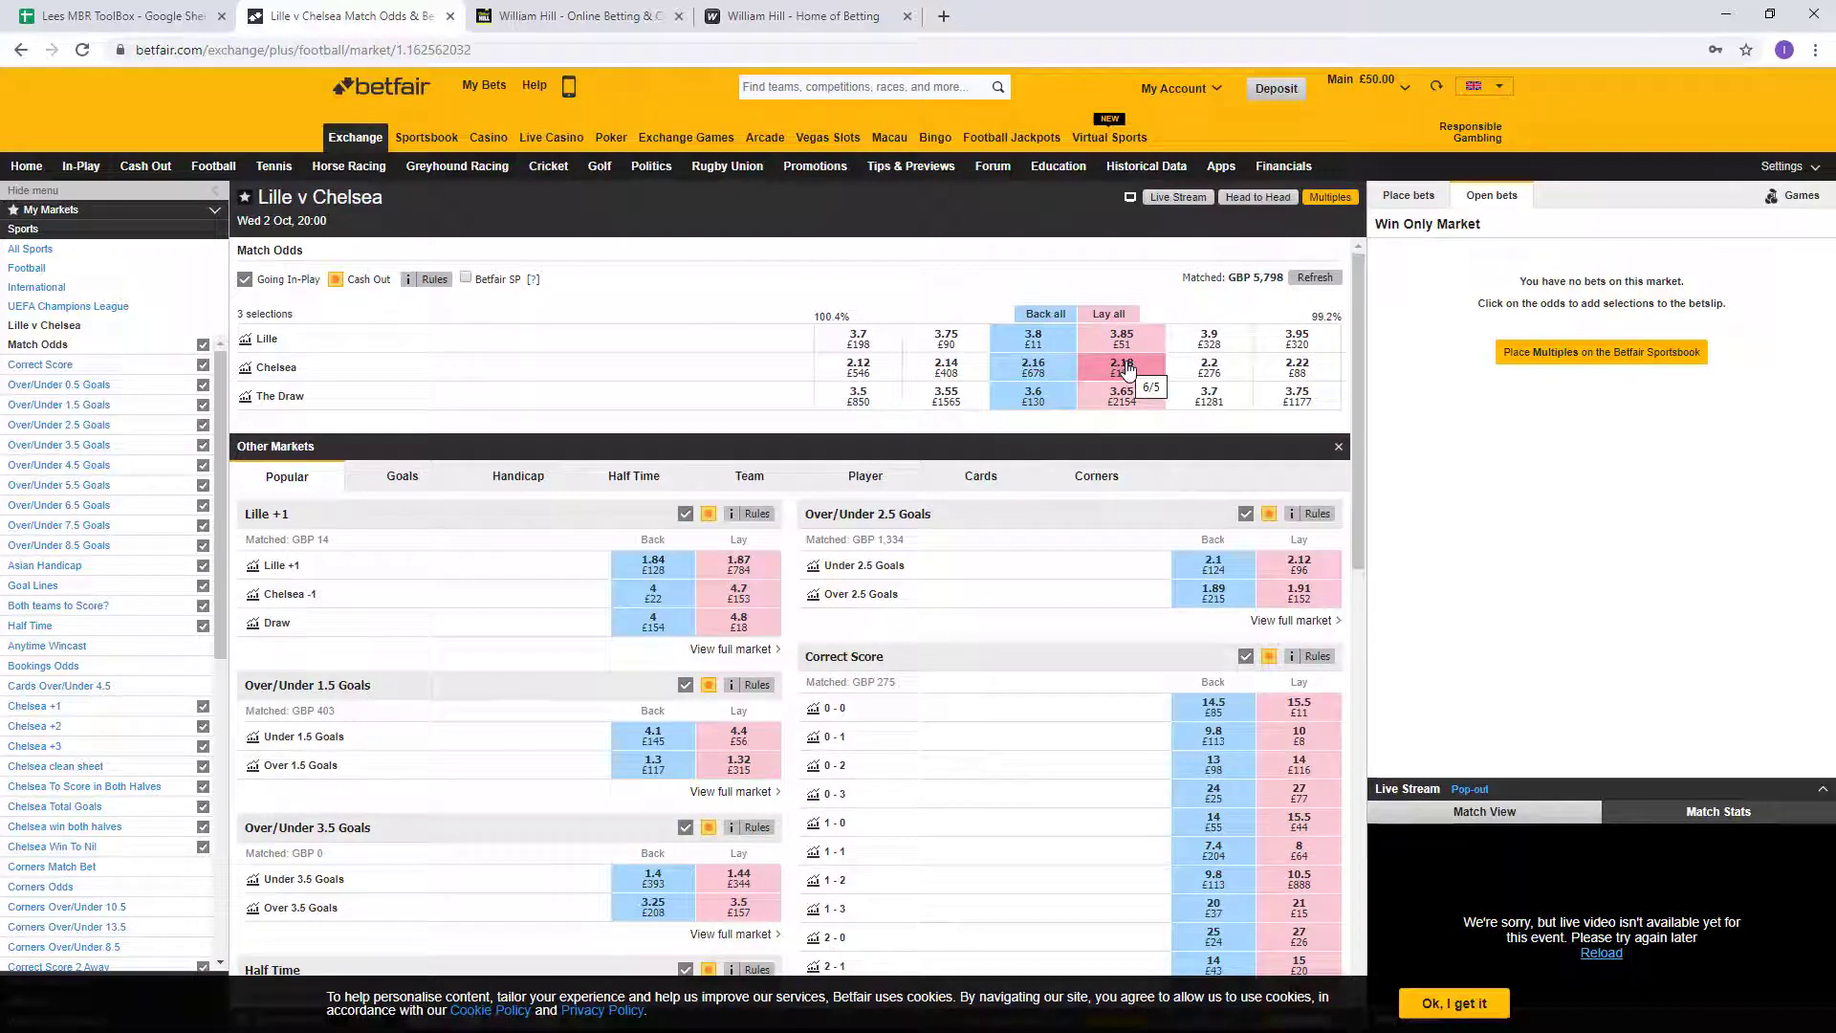
In the spreadsheet's Single Calculator, set the qualifying bet's back stake to £10 and back odds to 2.05.
{"action": "left_click", "coordinate": [168, 19]}
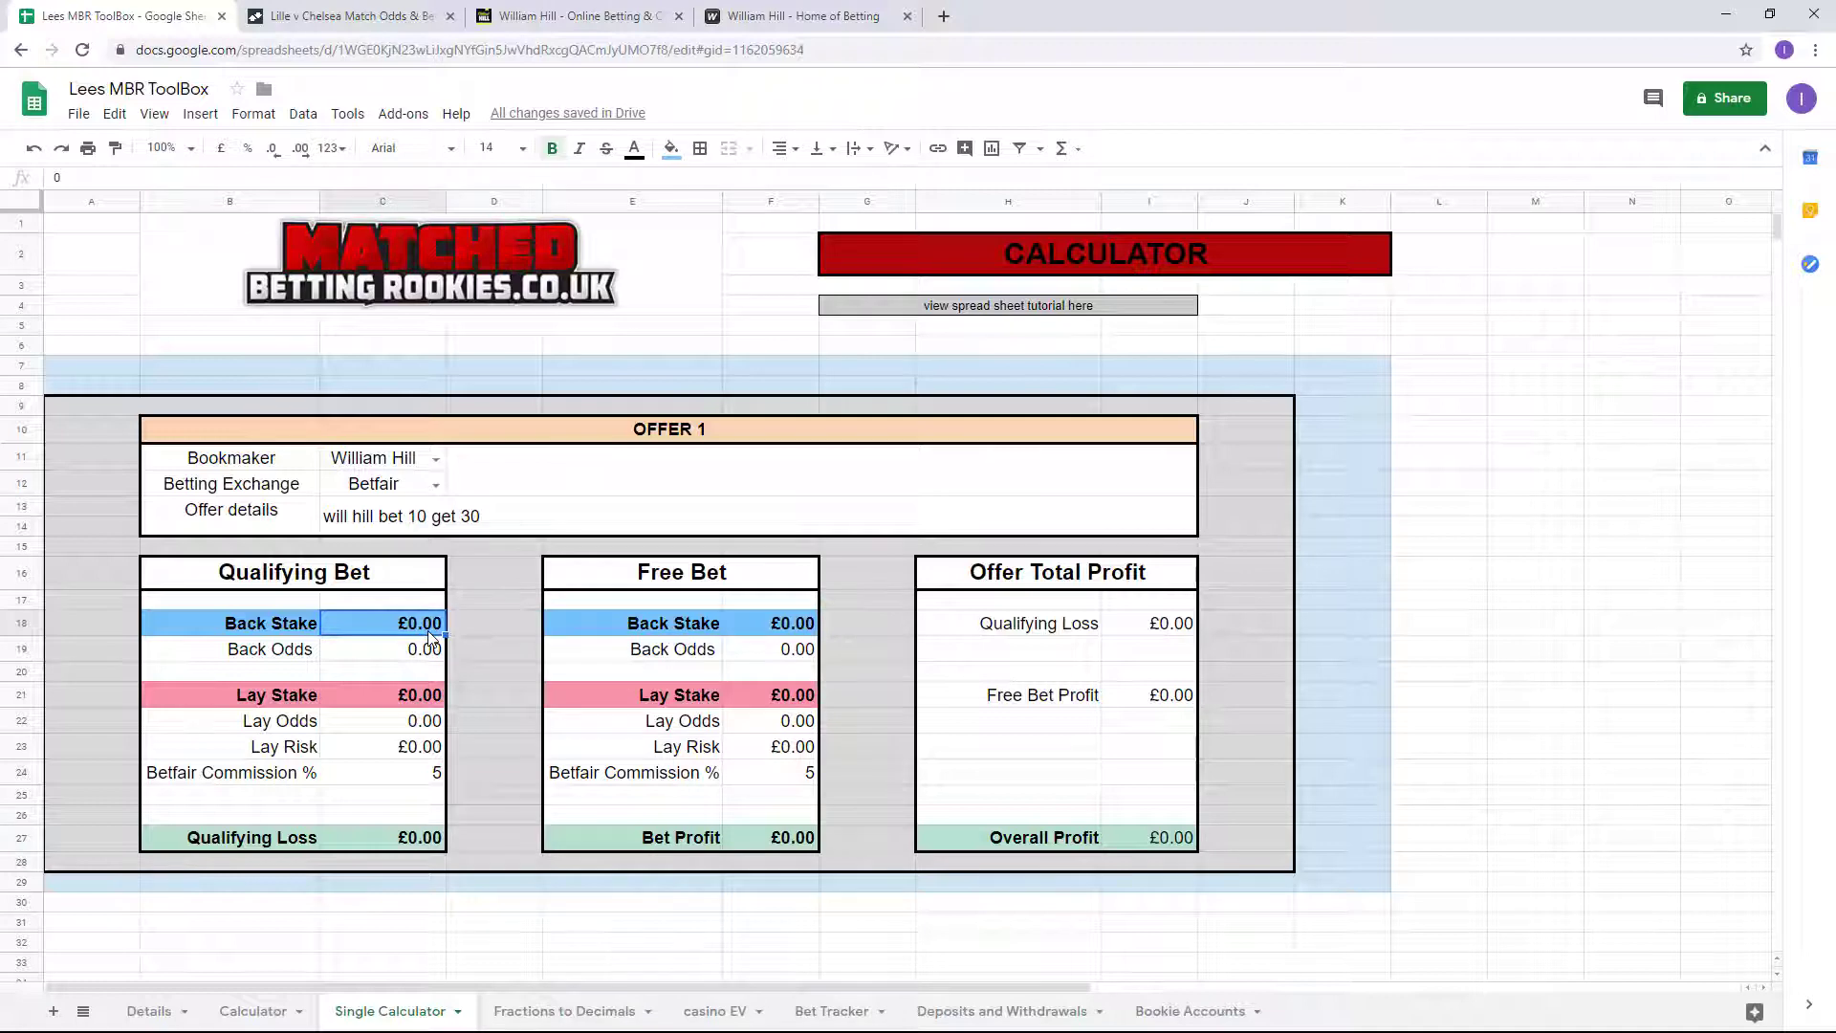
{"action": "type", "text": "10"}
{"action": "left_click", "coordinate": [432, 661]}
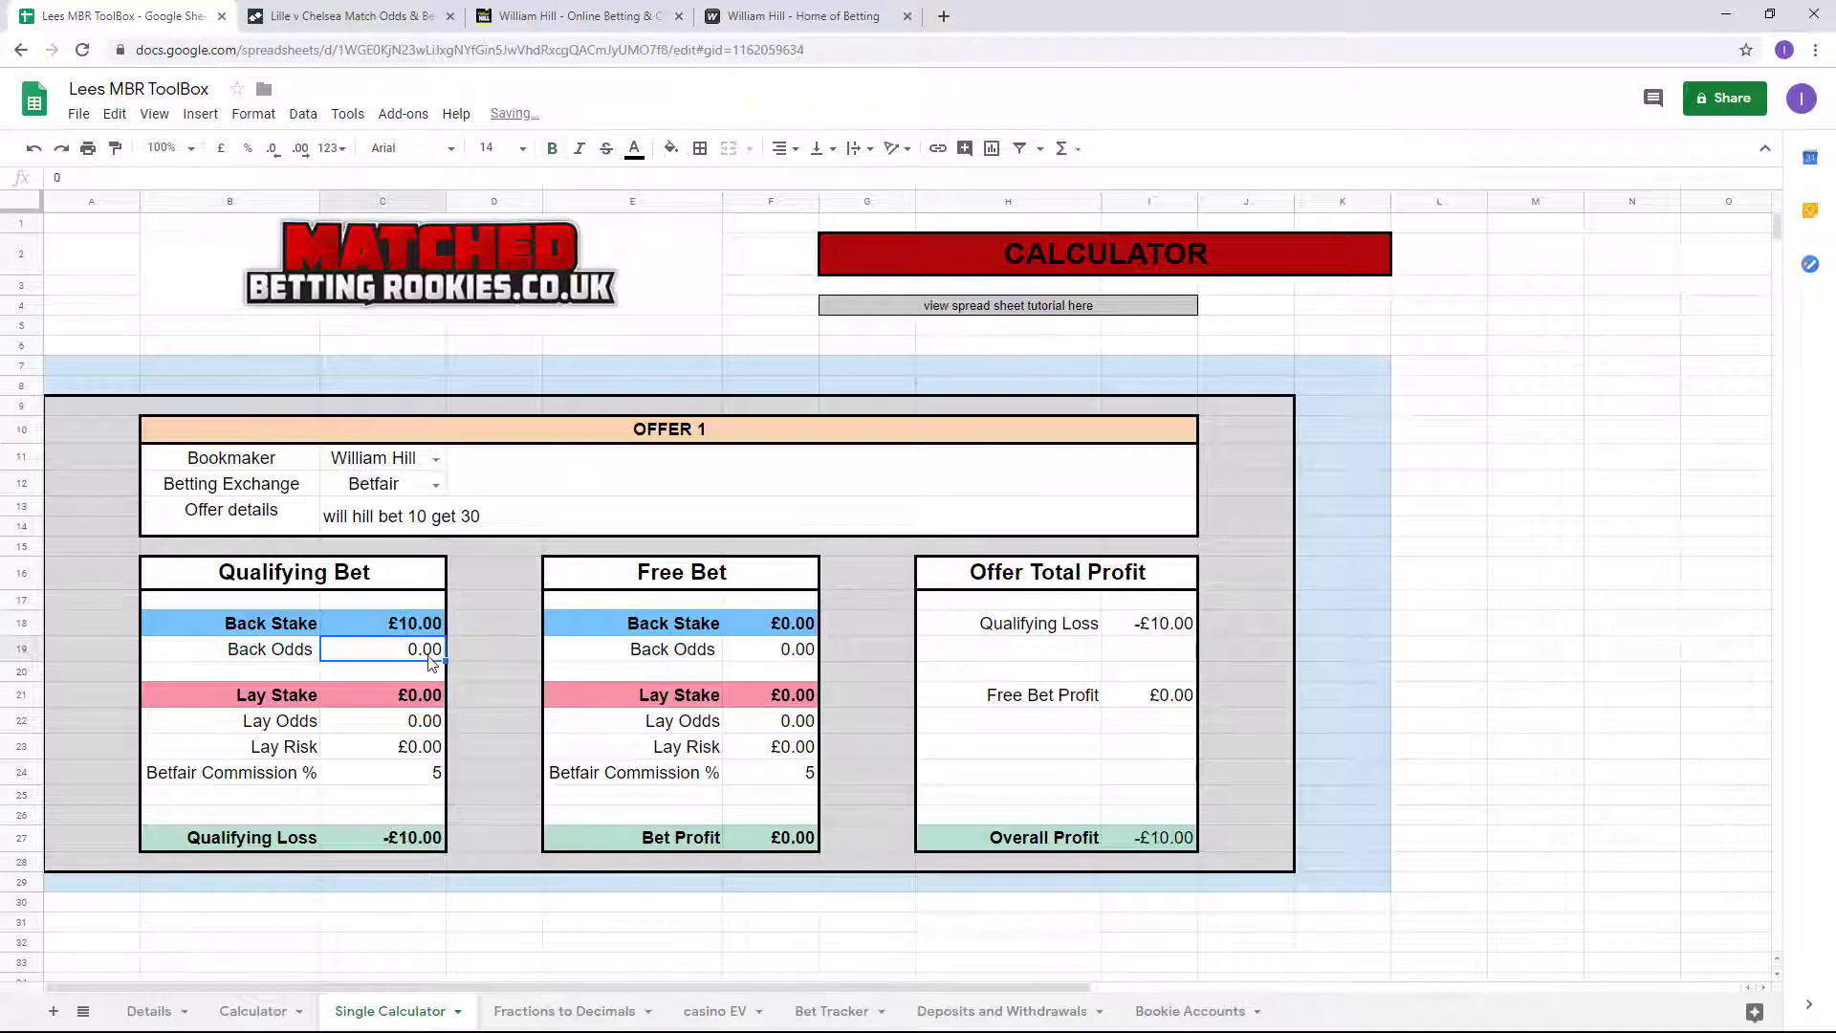
{"action": "type", "text": "2.05"}
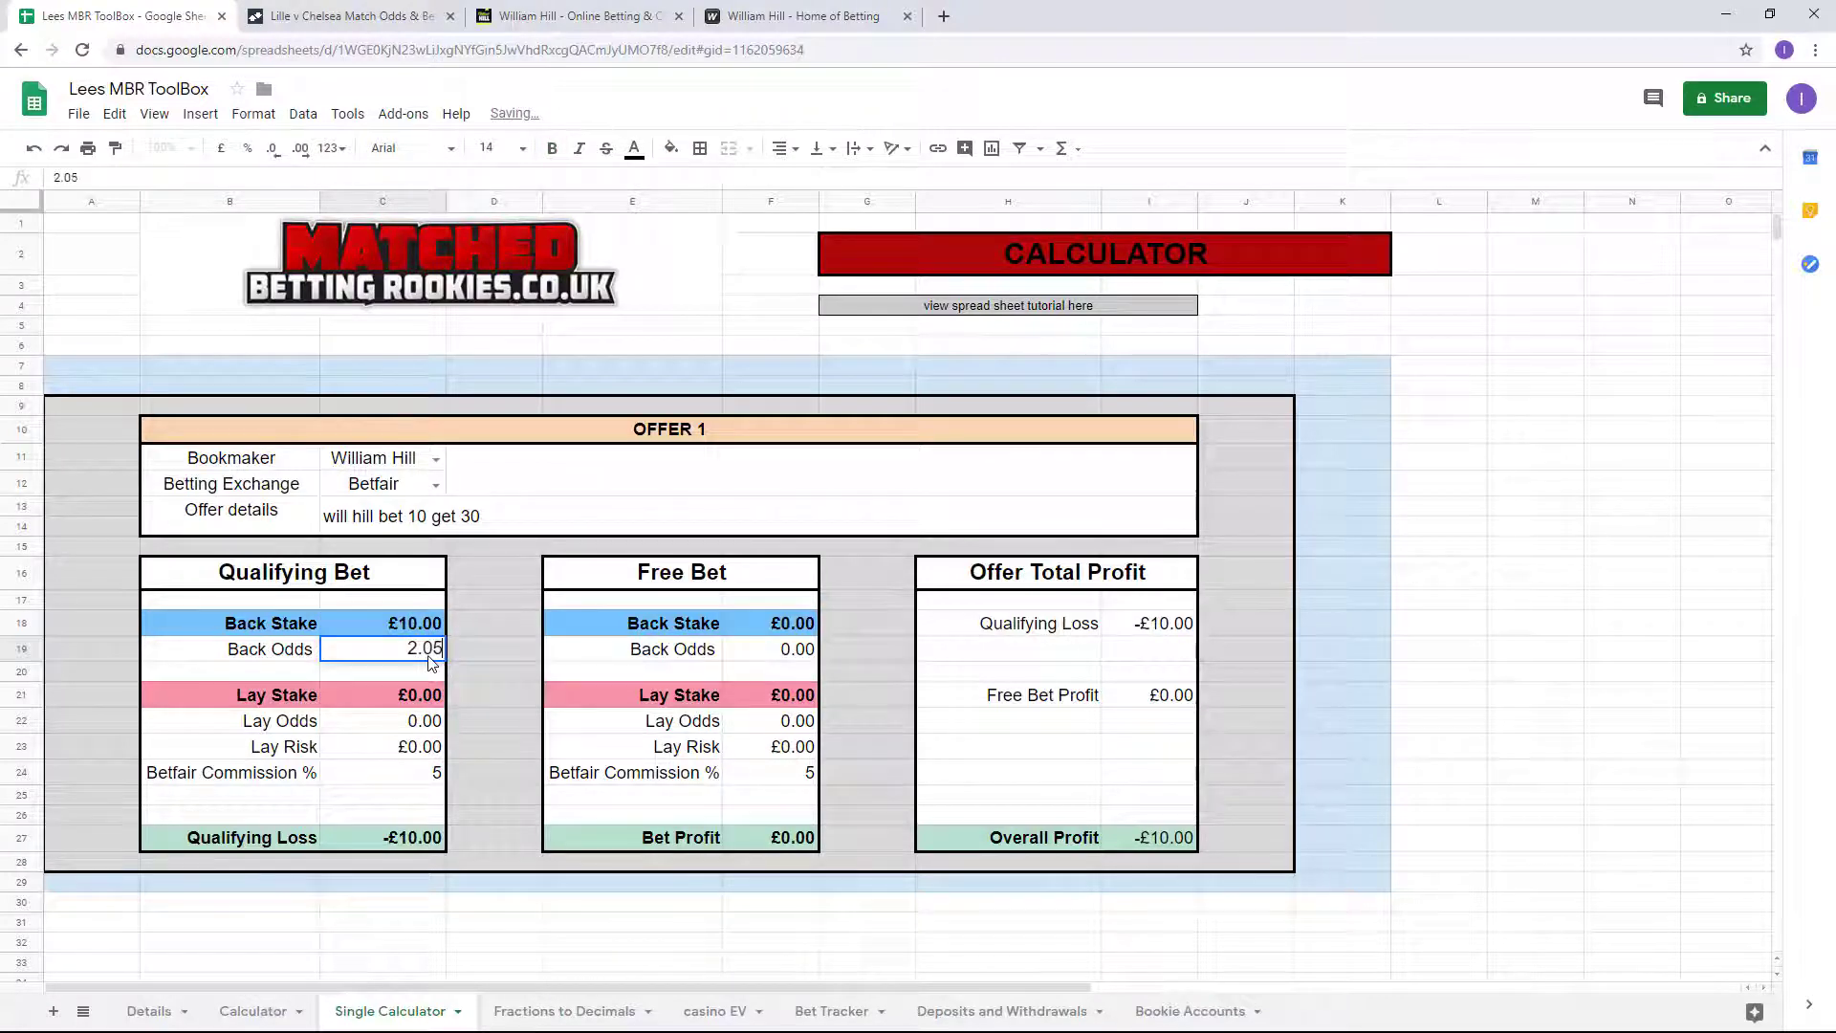
{"action": "left_click", "coordinate": [411, 696]}
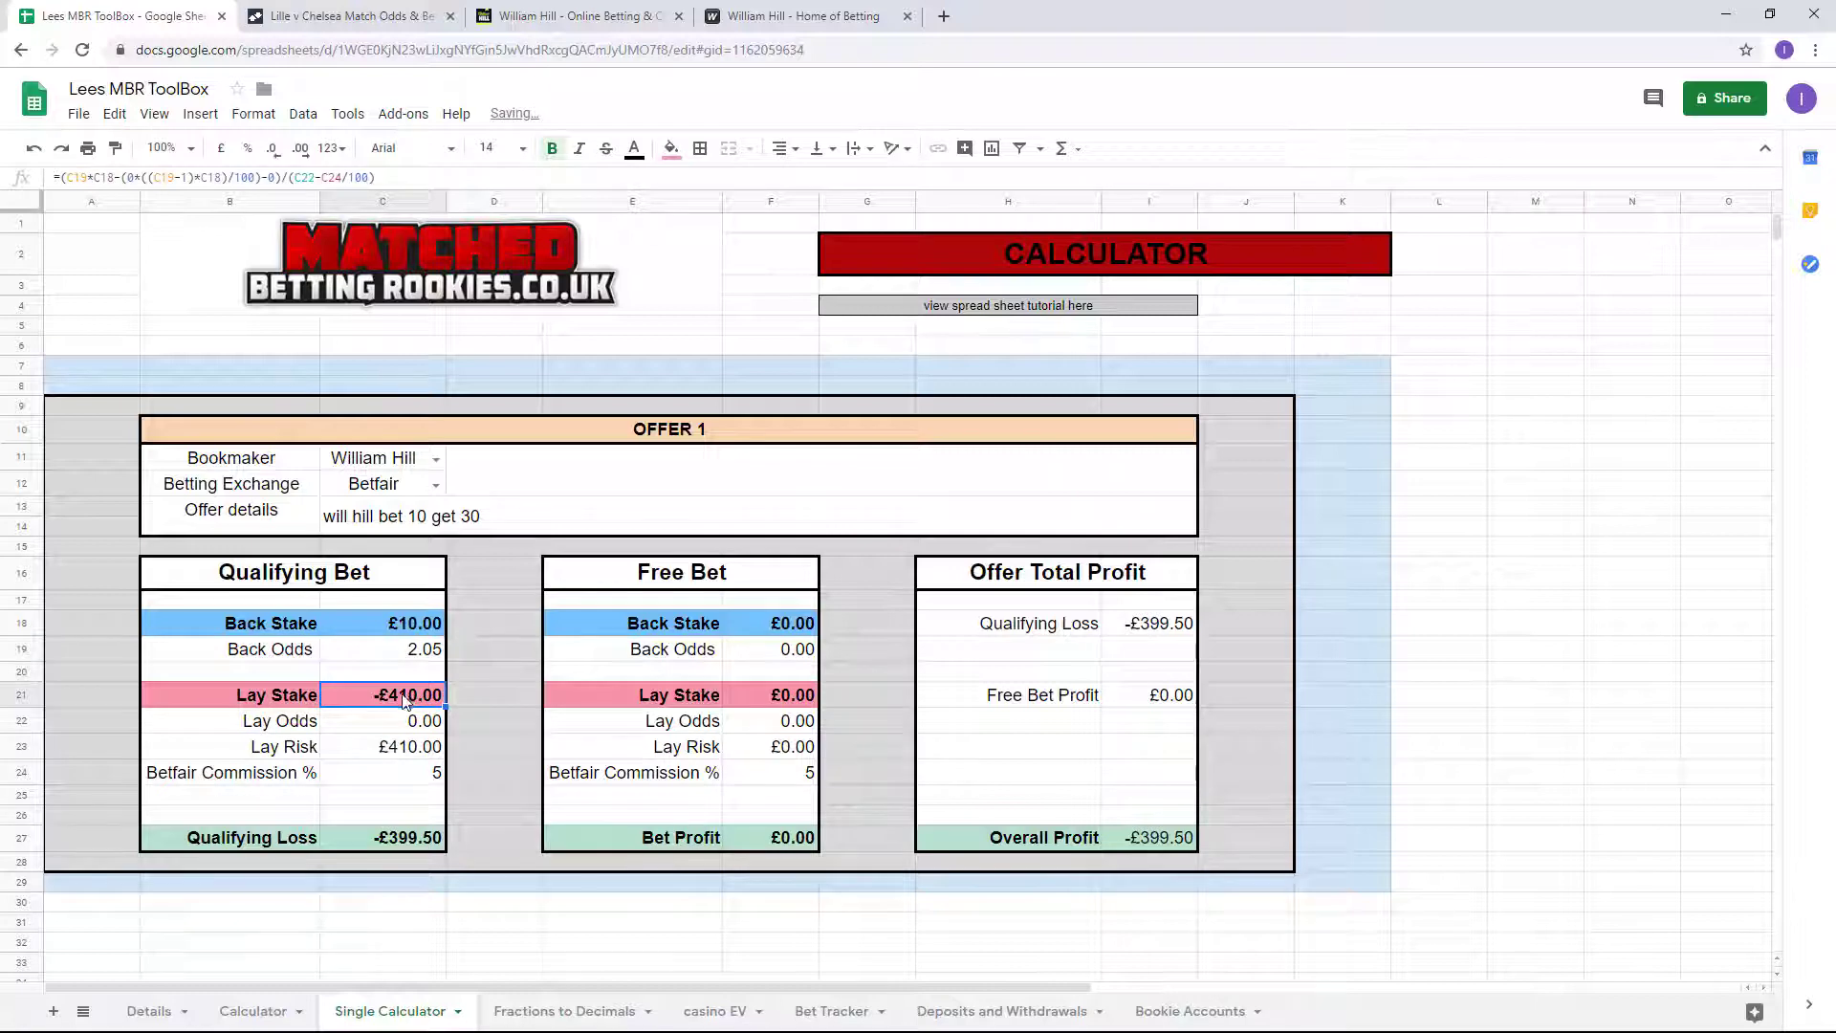
Check Chelsea's lay odds on Betfair and enter 2.18 as the qualifying bet's lay odds in the calculator.
{"action": "left_click", "coordinate": [402, 722]}
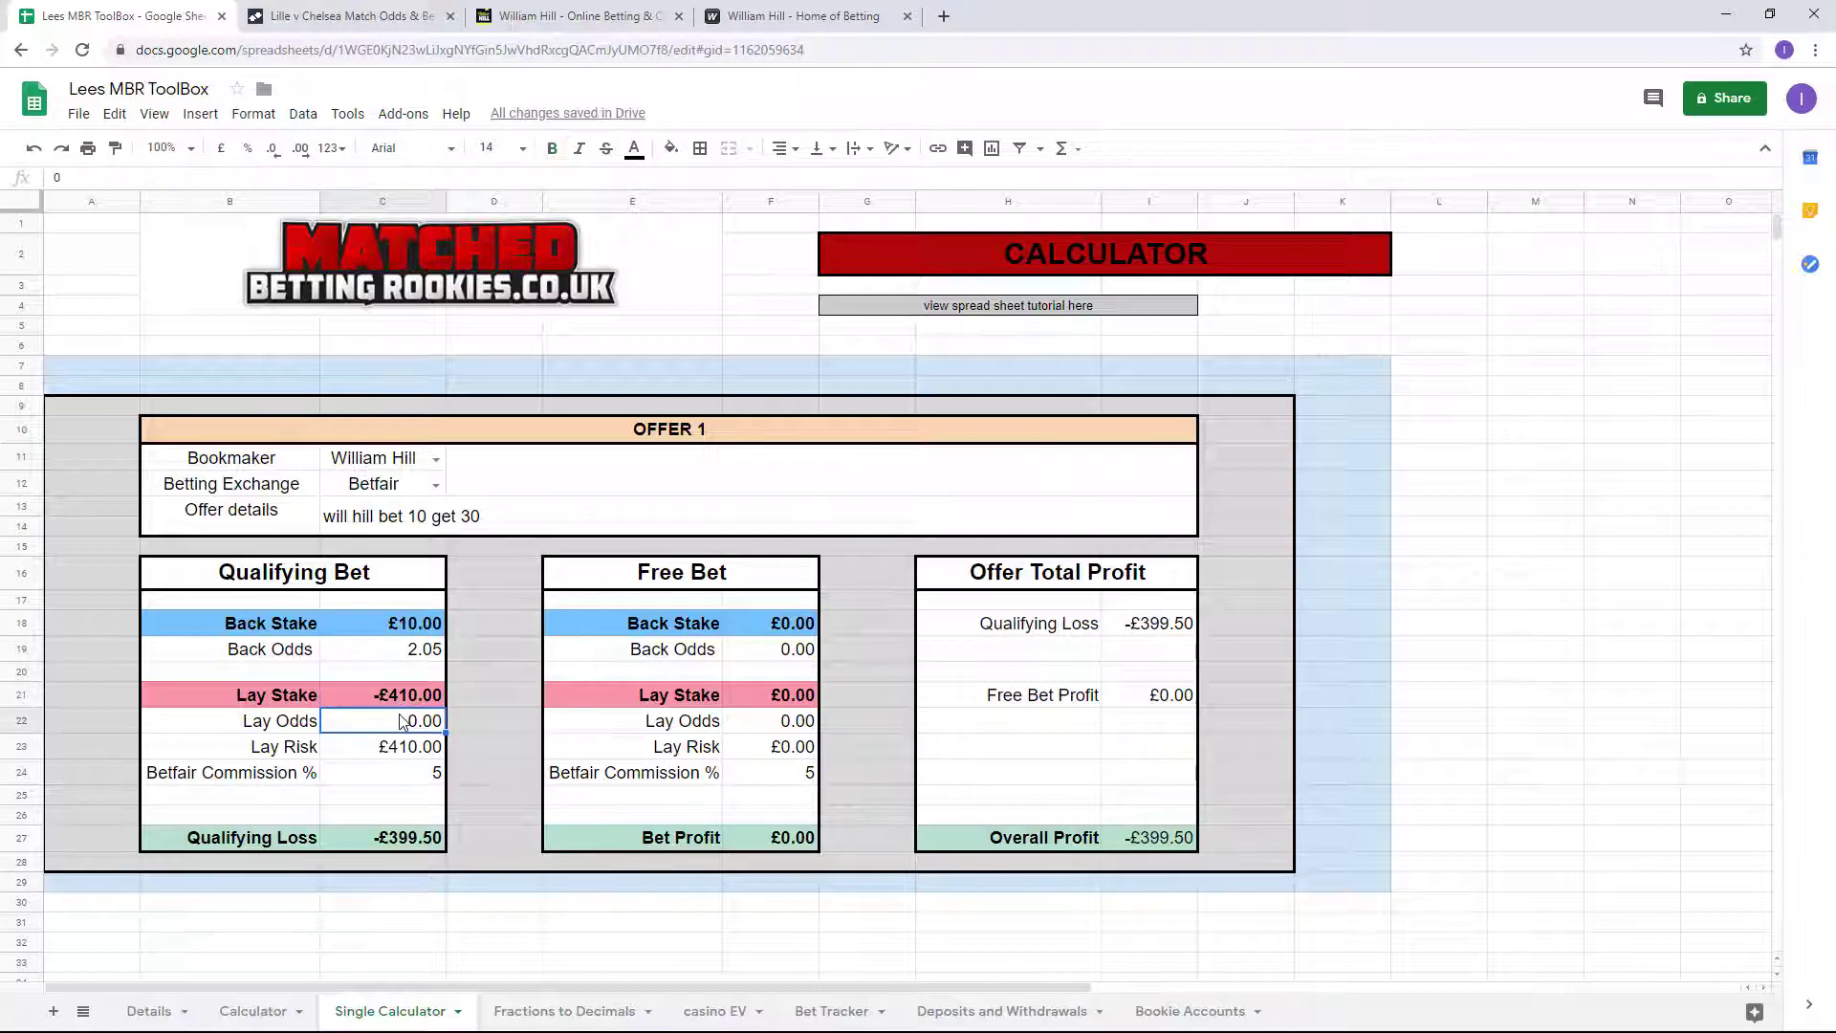
{"action": "left_click", "coordinate": [318, 27]}
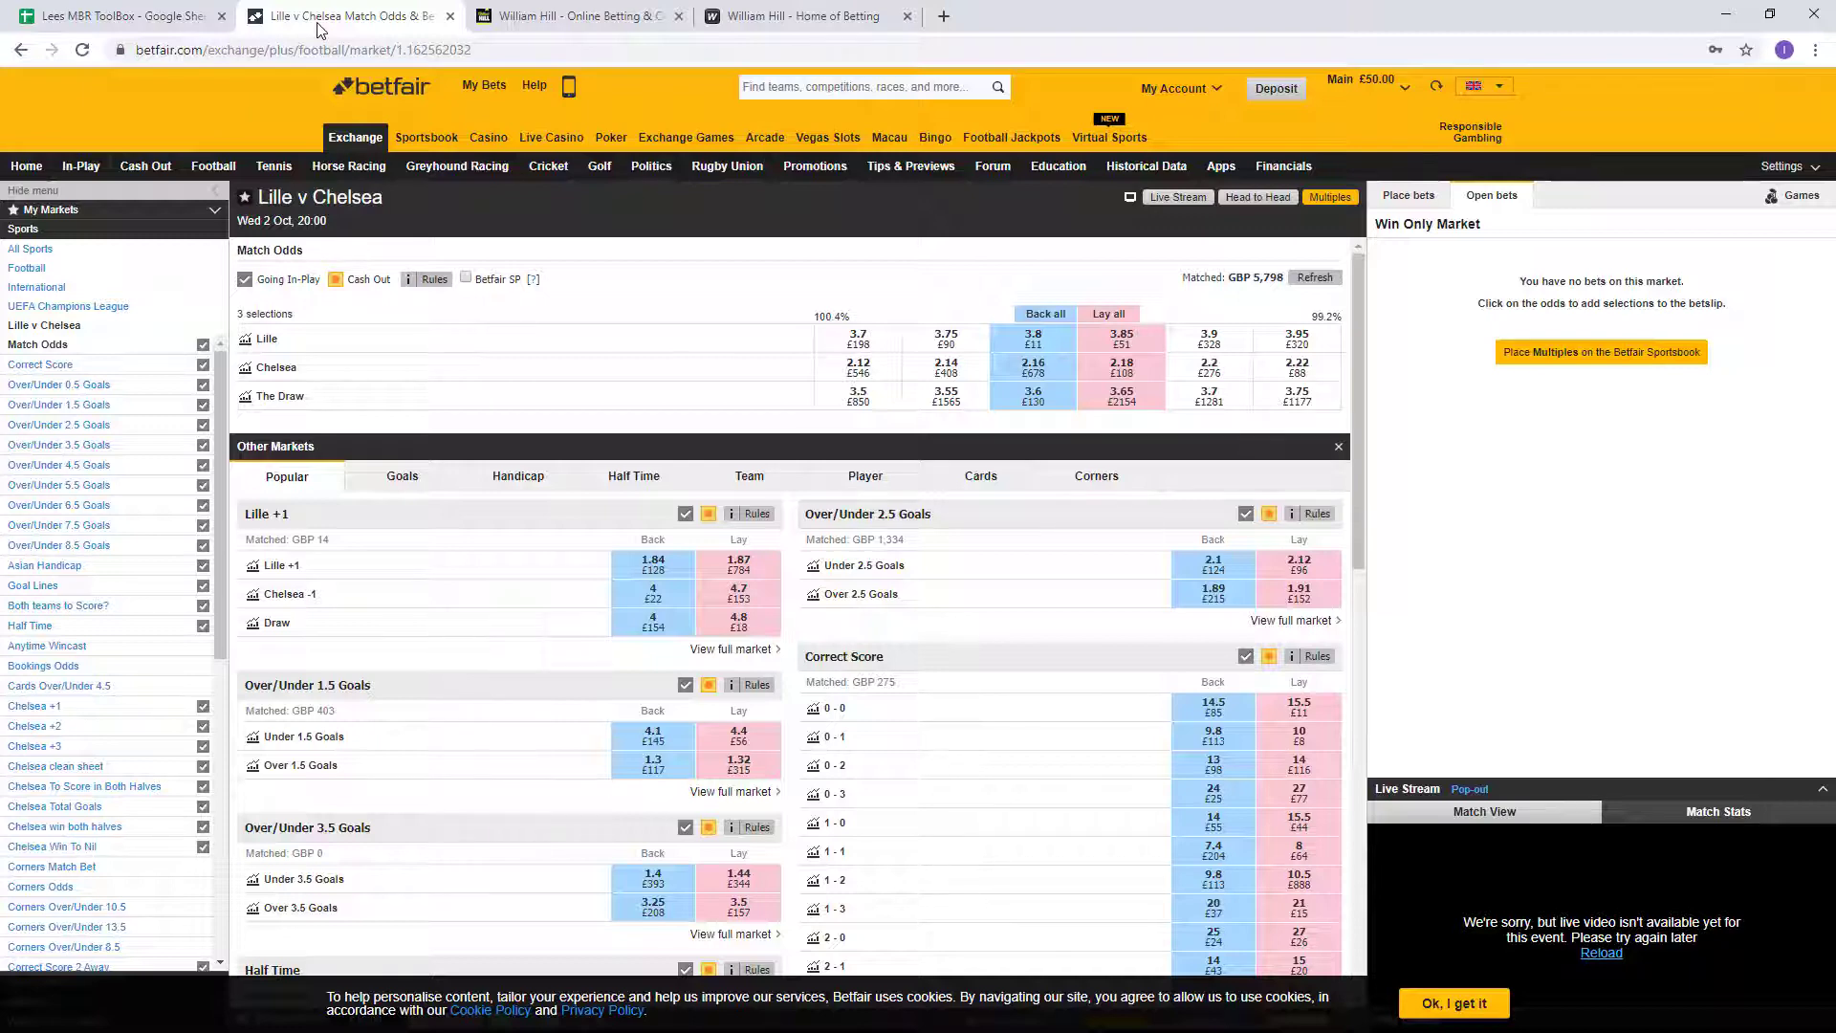
{"action": "left_click", "coordinate": [180, 26]}
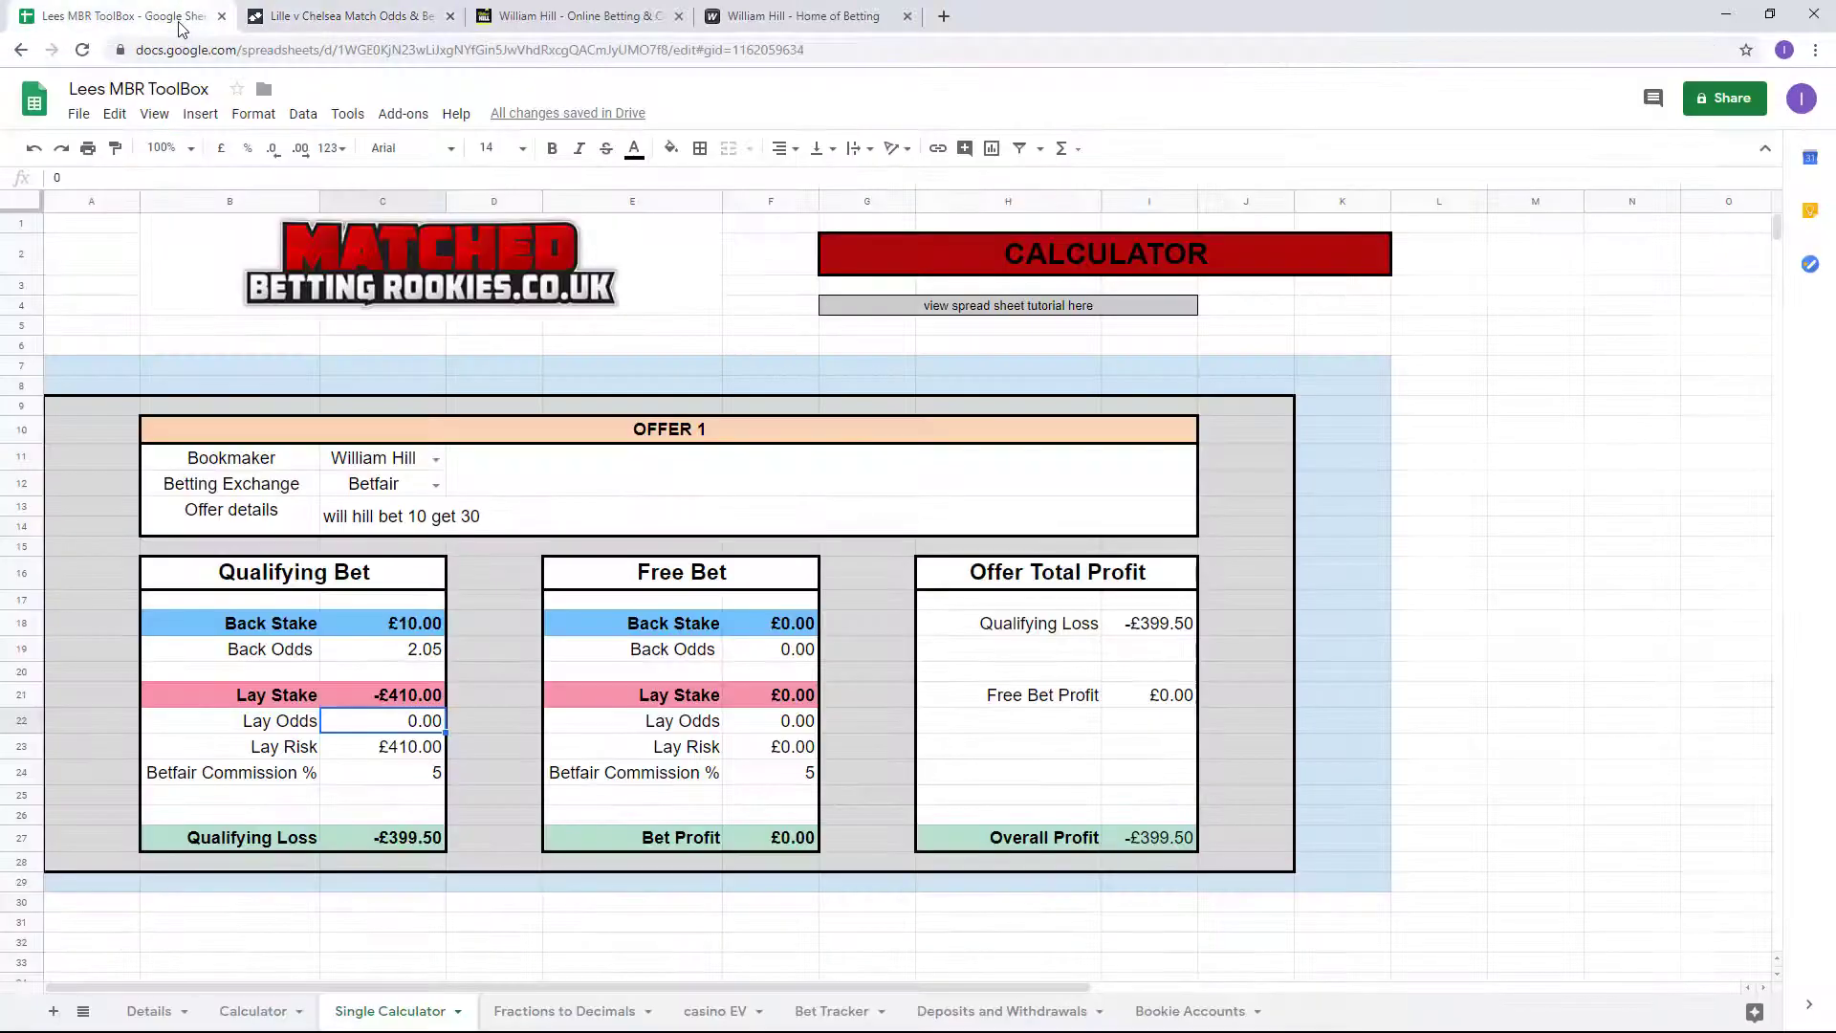
{"action": "type", "text": "2.18"}
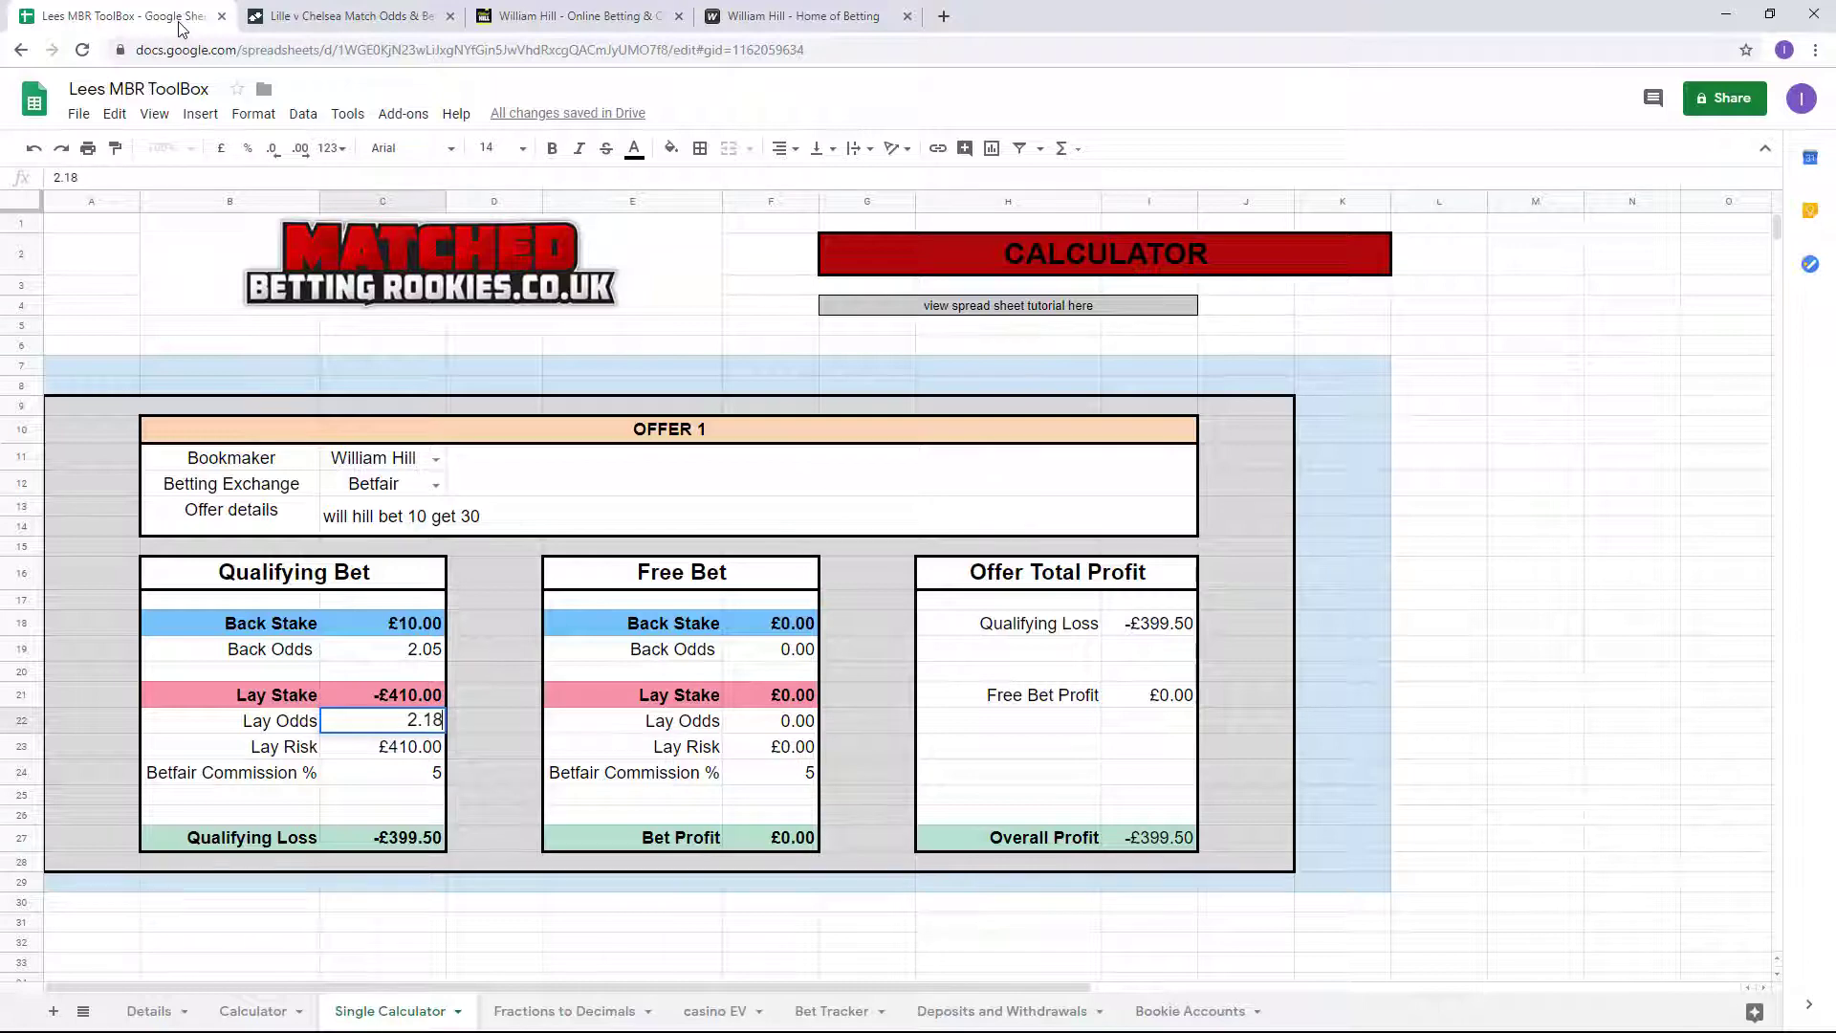
{"action": "left_click", "coordinate": [484, 672]}
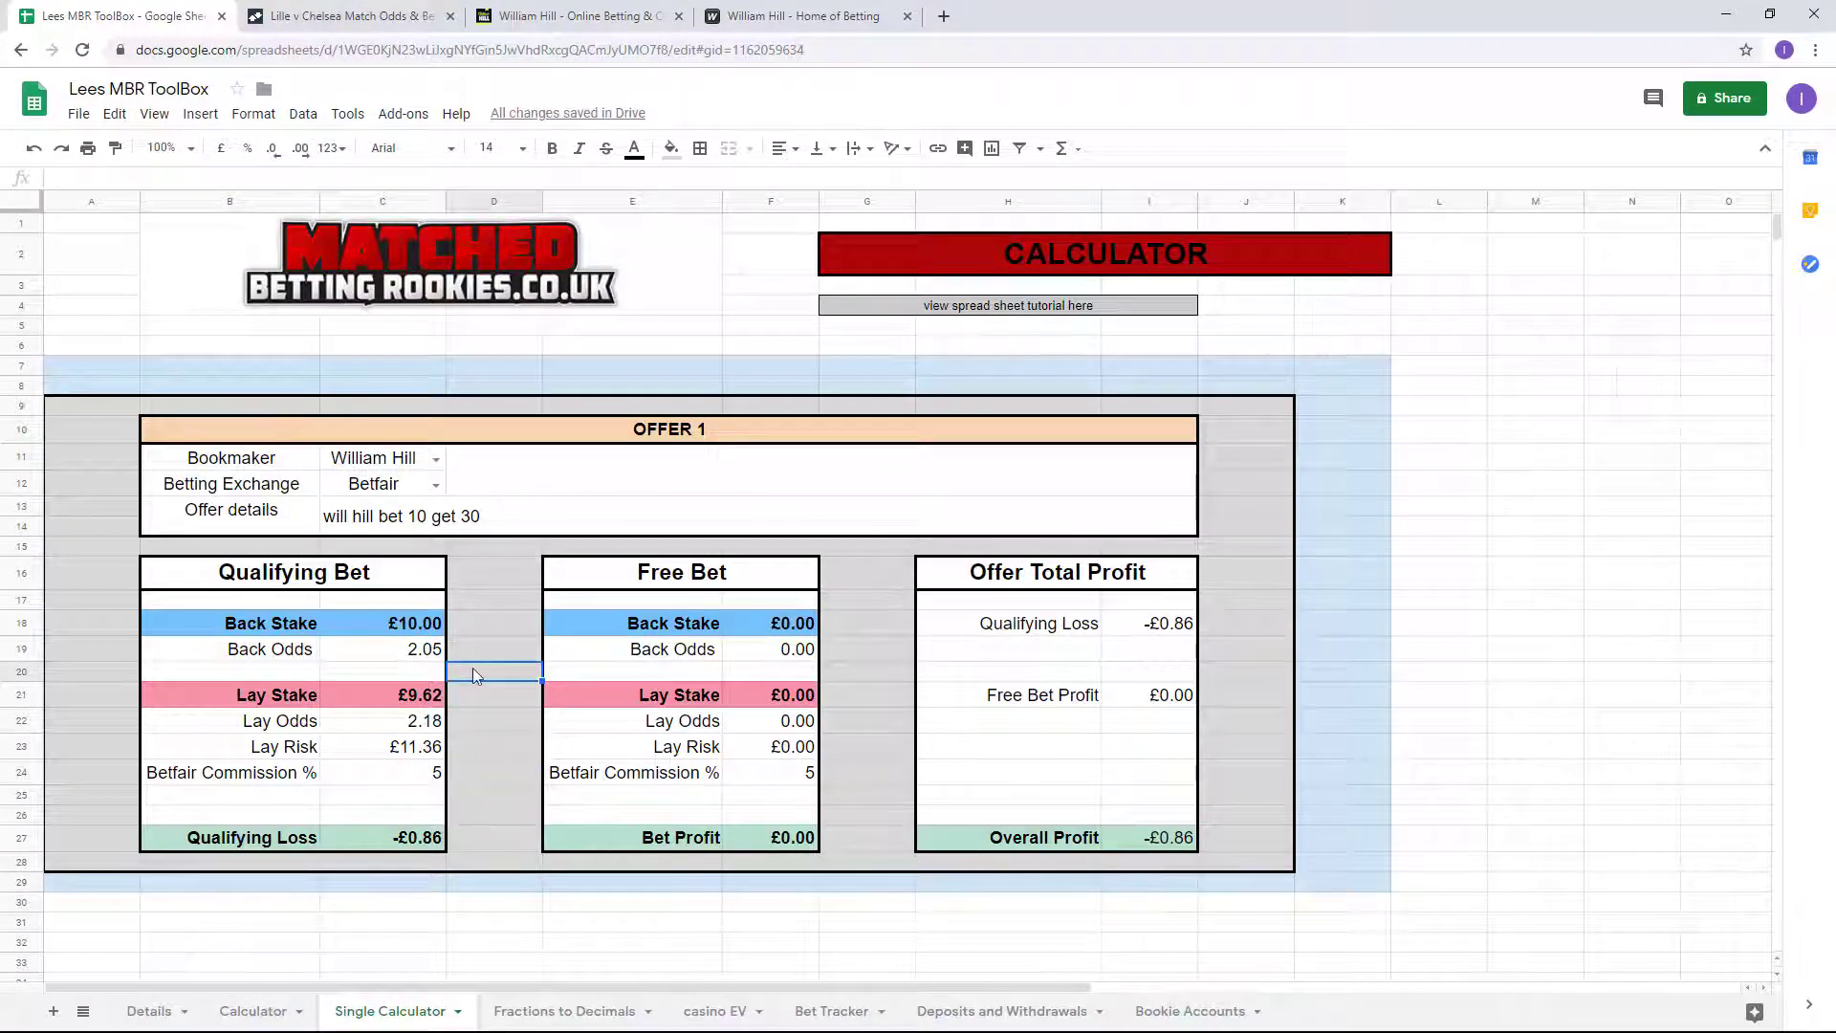
Pick another match from William Hill's Champions League coupon, then search Betfair for barcelona and open the Barcelona v Inter market.
{"action": "left_click", "coordinate": [326, 12]}
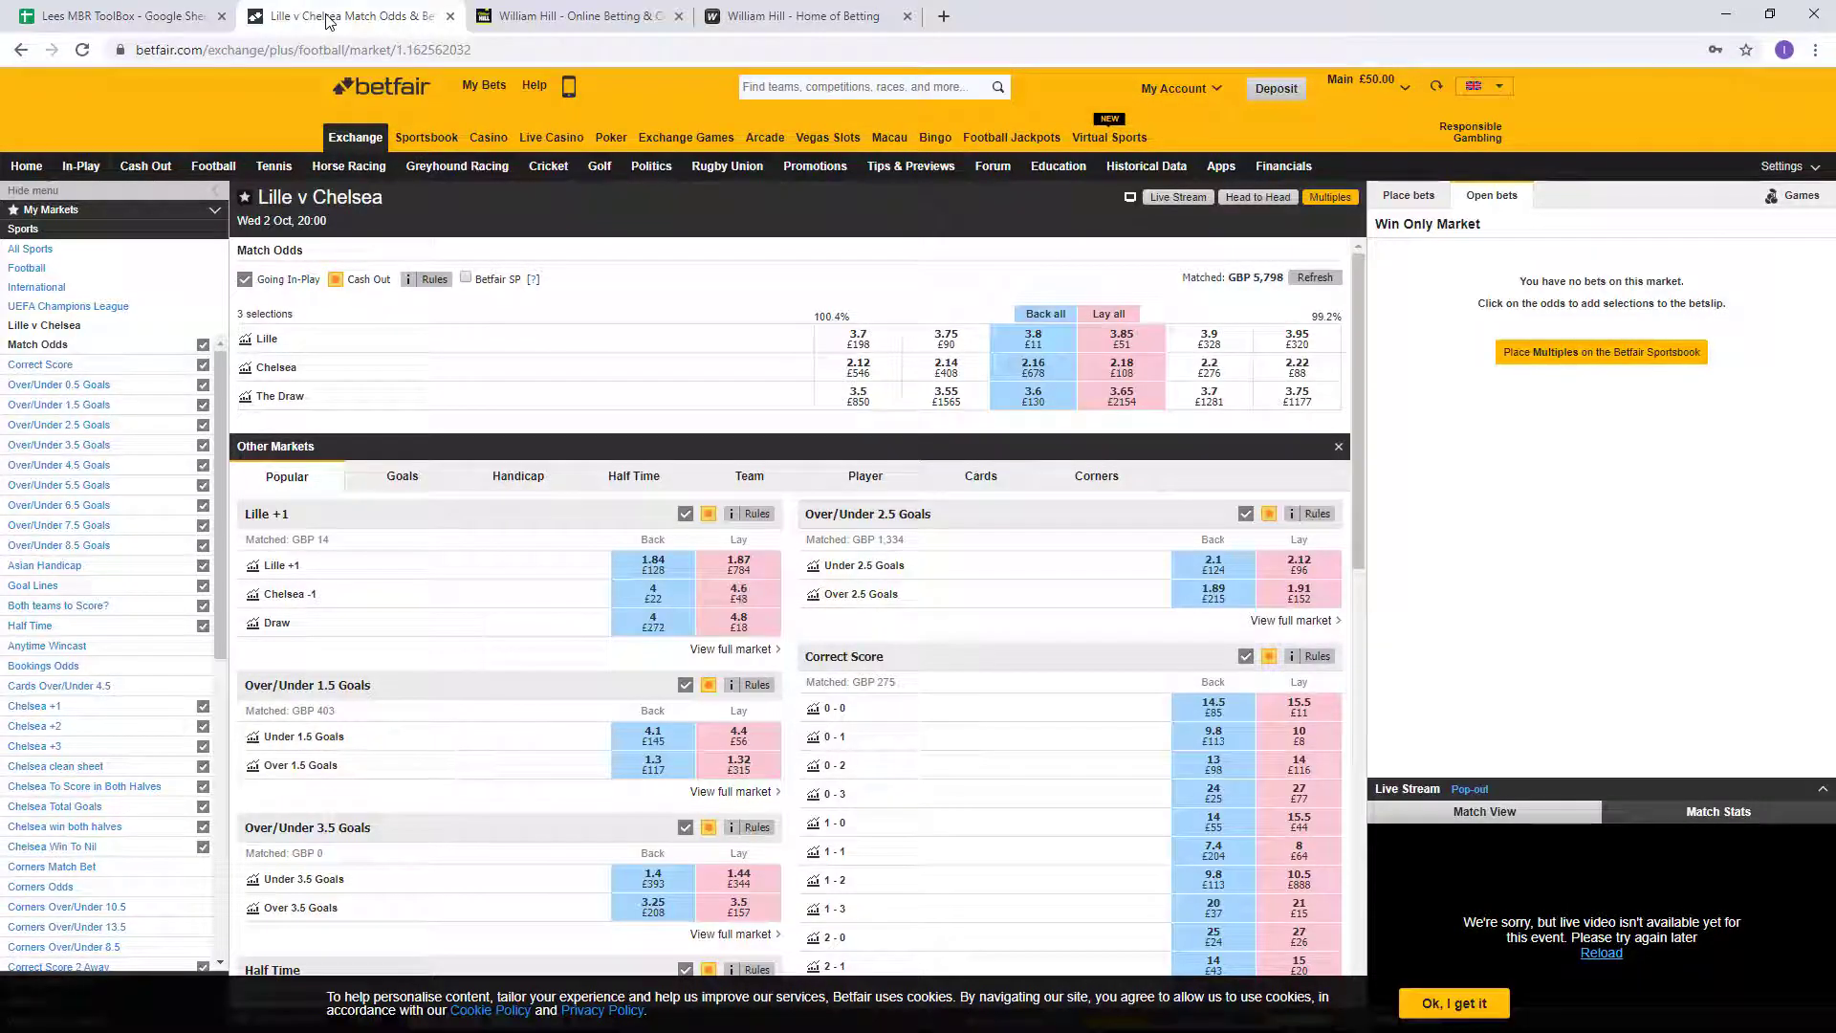
{"action": "left_click", "coordinate": [541, 11]}
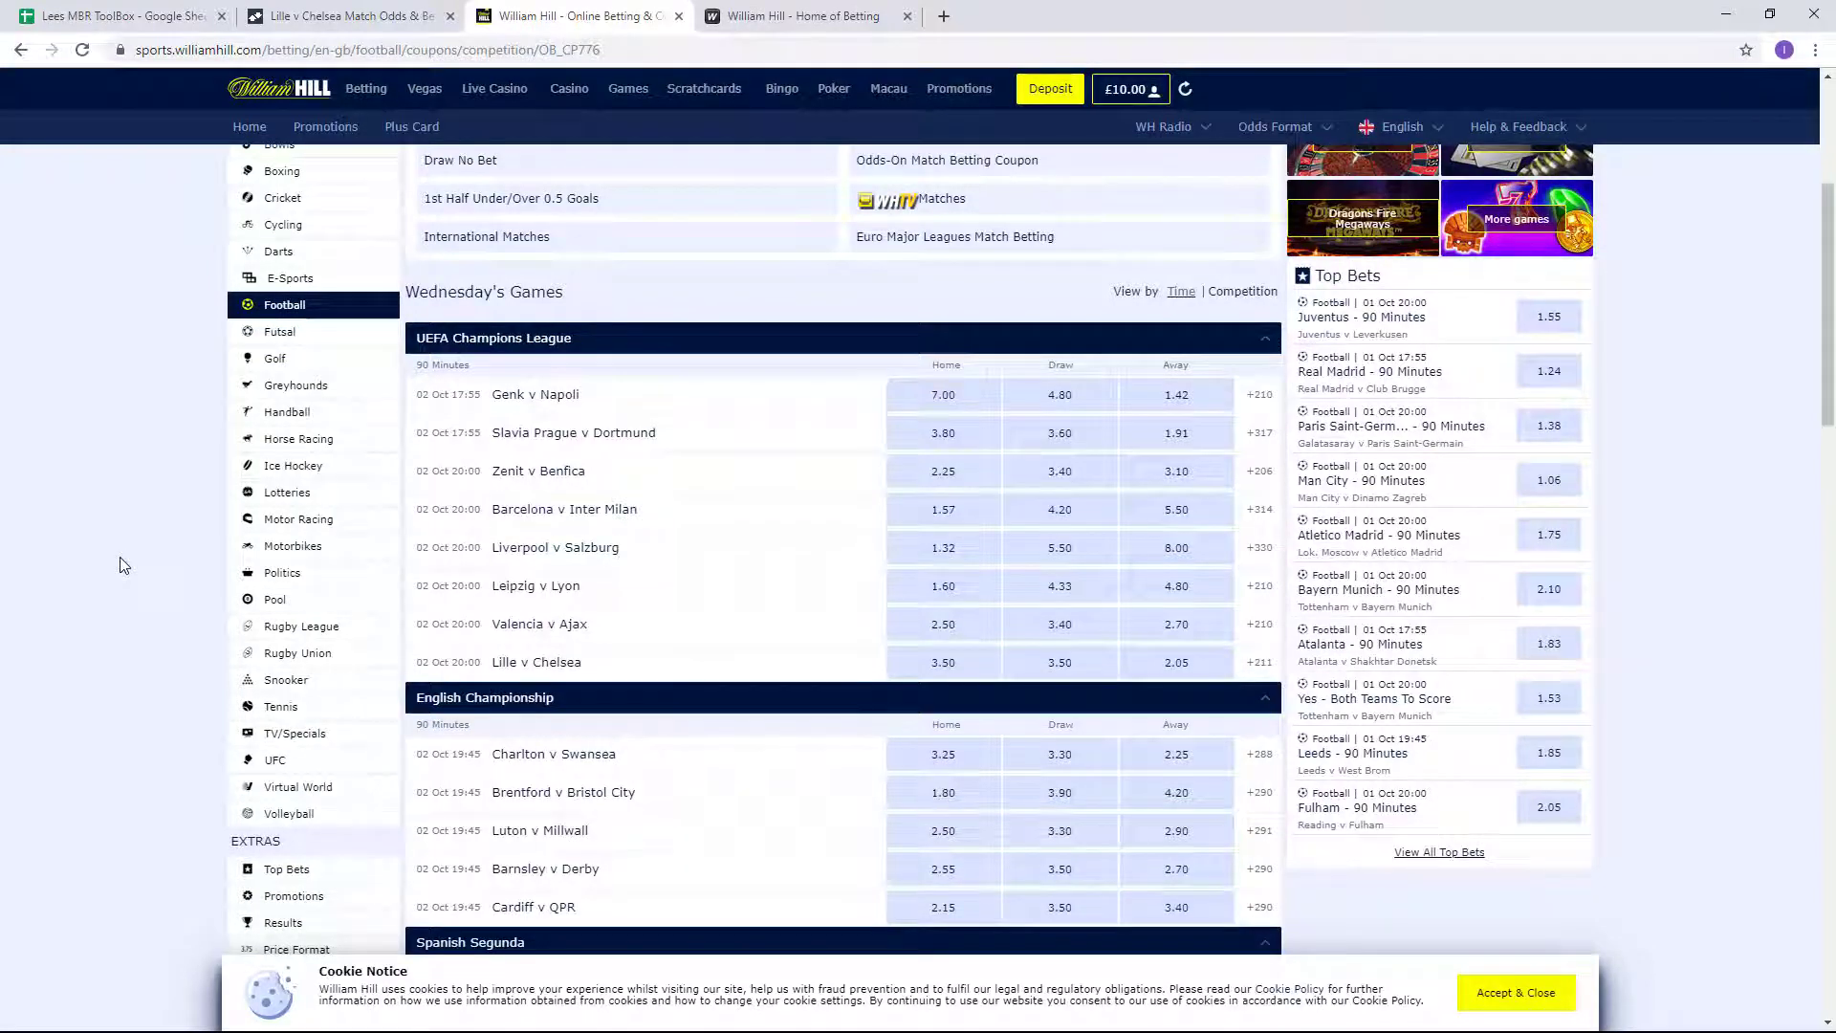
{"action": "scroll", "coordinate": [122, 565], "scroll_direction": "down", "scroll_amount": 1}
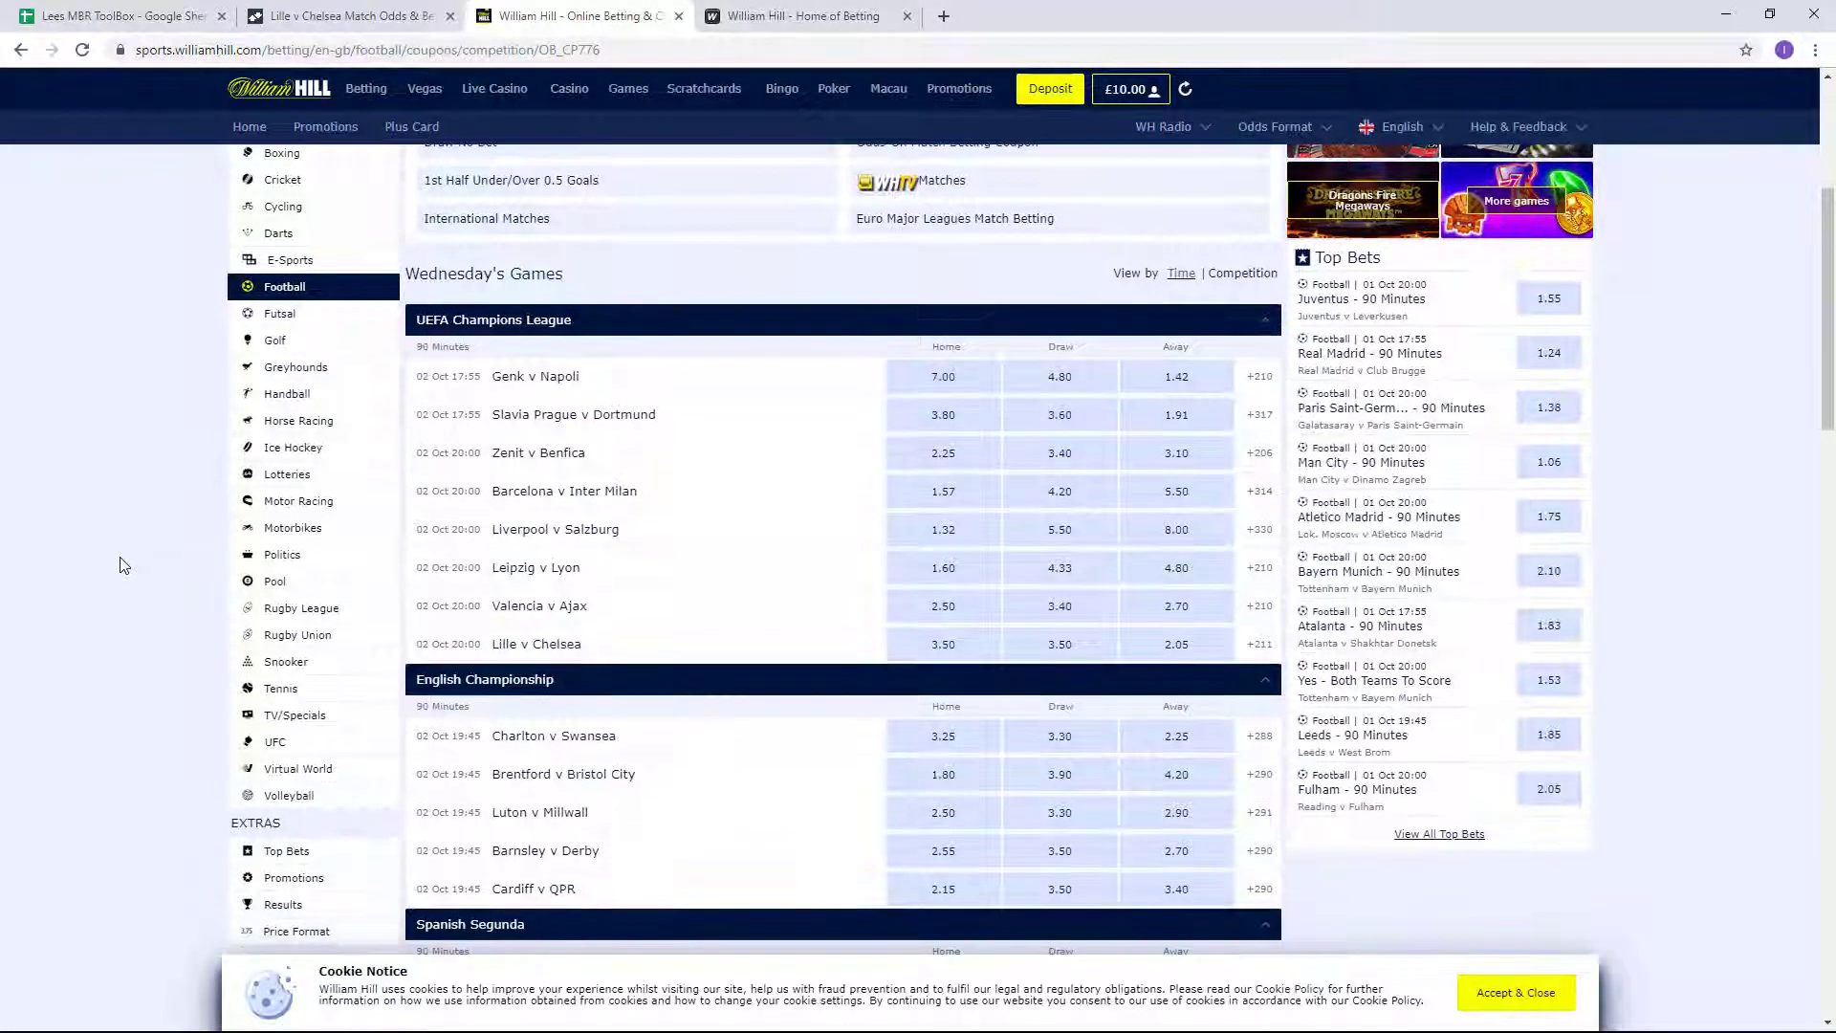
{"action": "scroll", "coordinate": [122, 565], "scroll_direction": "down", "scroll_amount": 1}
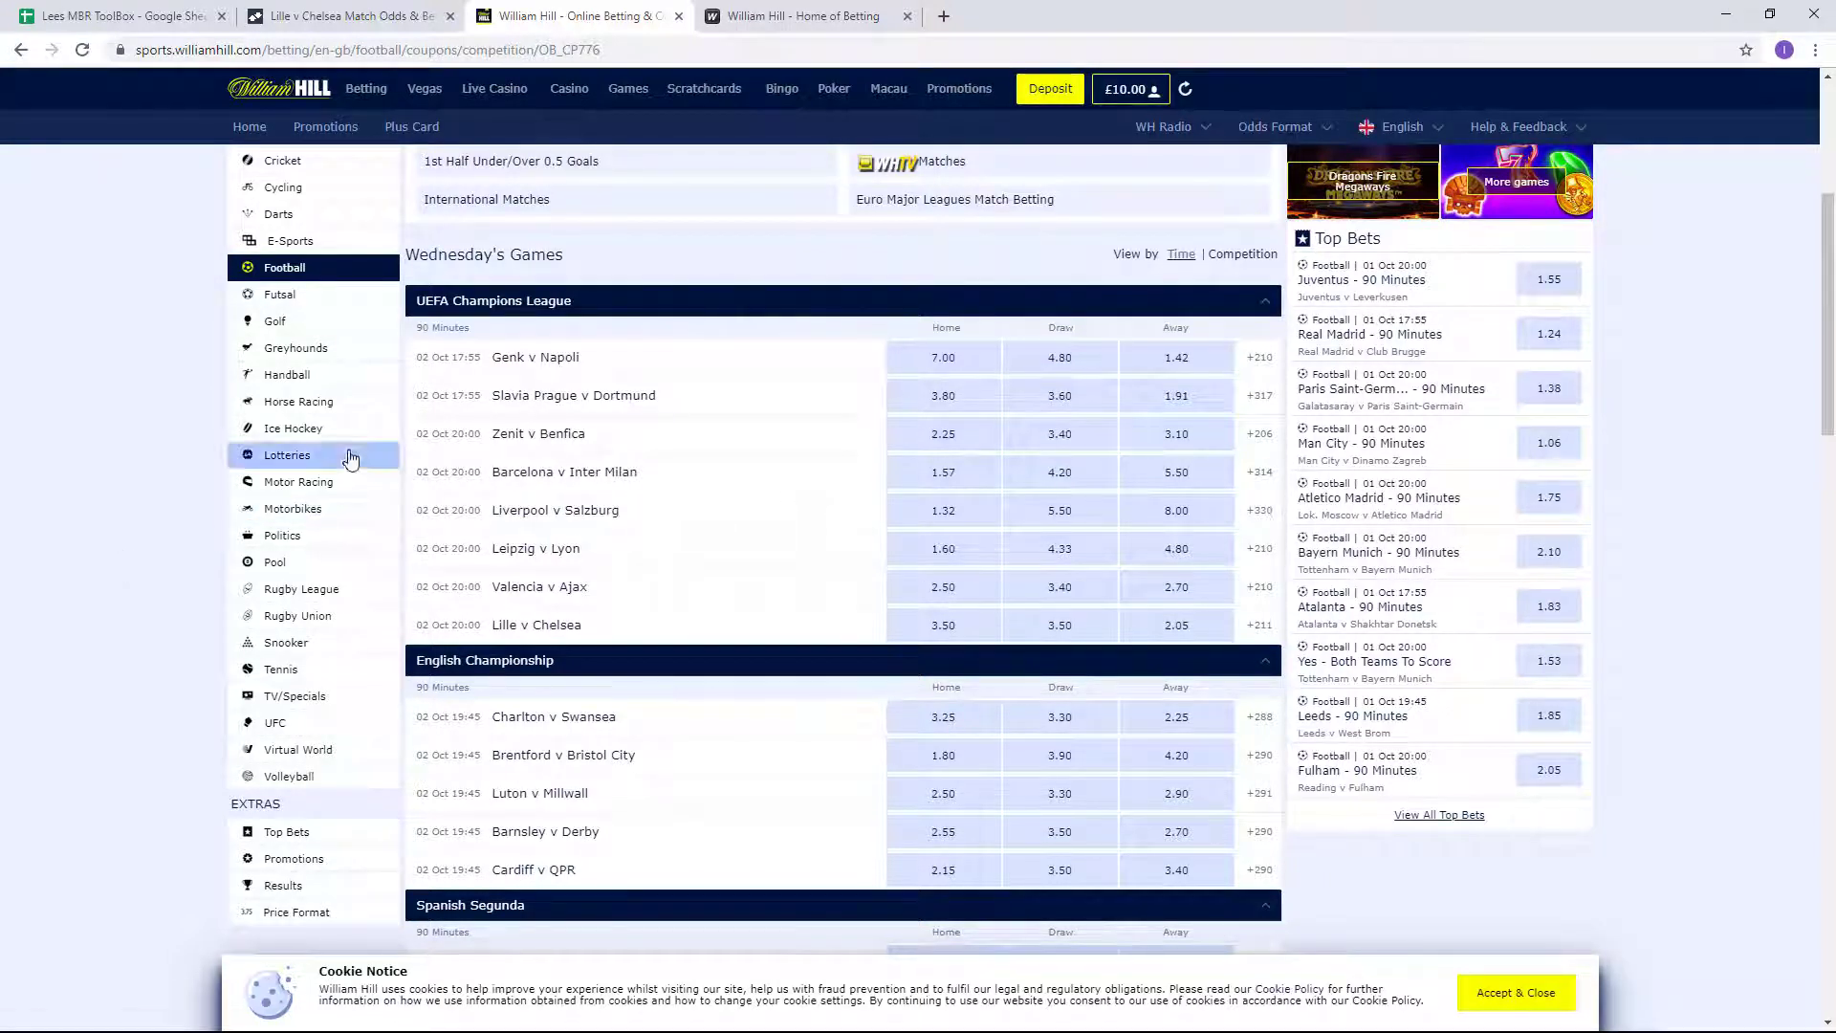
{"action": "left_click", "coordinate": [411, 17]}
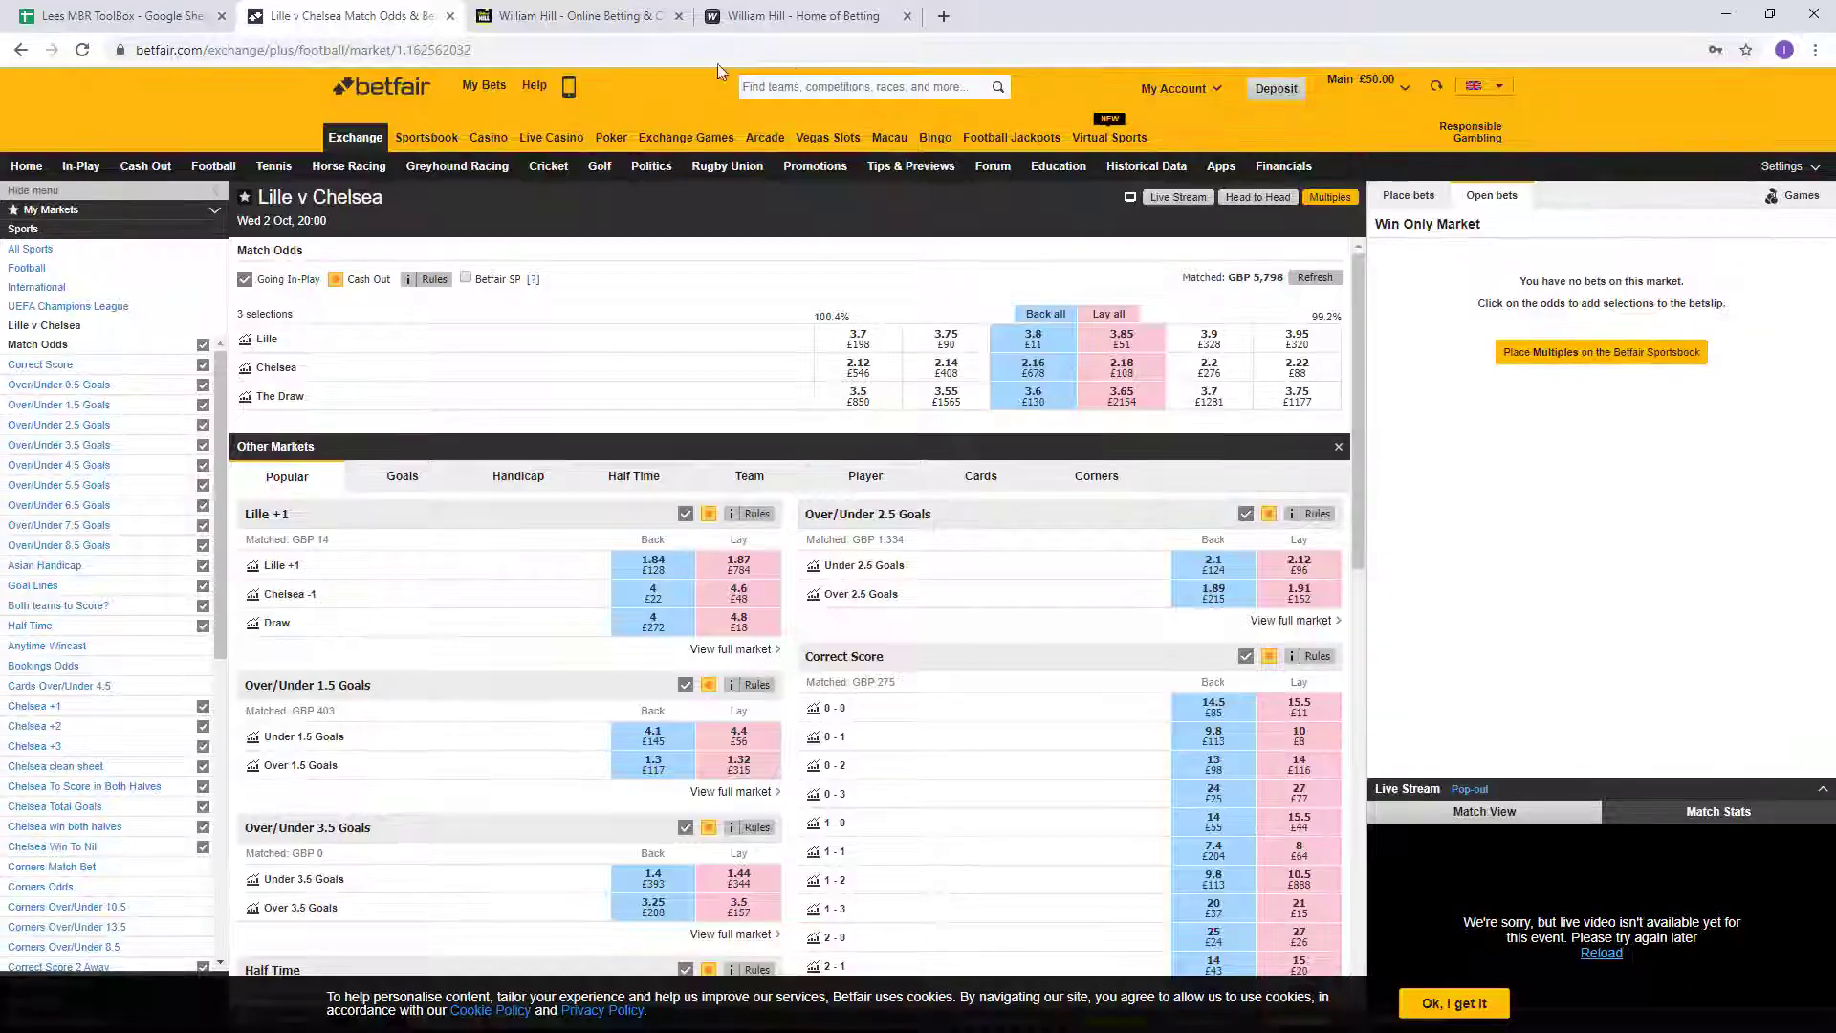
{"action": "left_click", "coordinate": [797, 77]}
{"action": "type", "text": "barcel"}
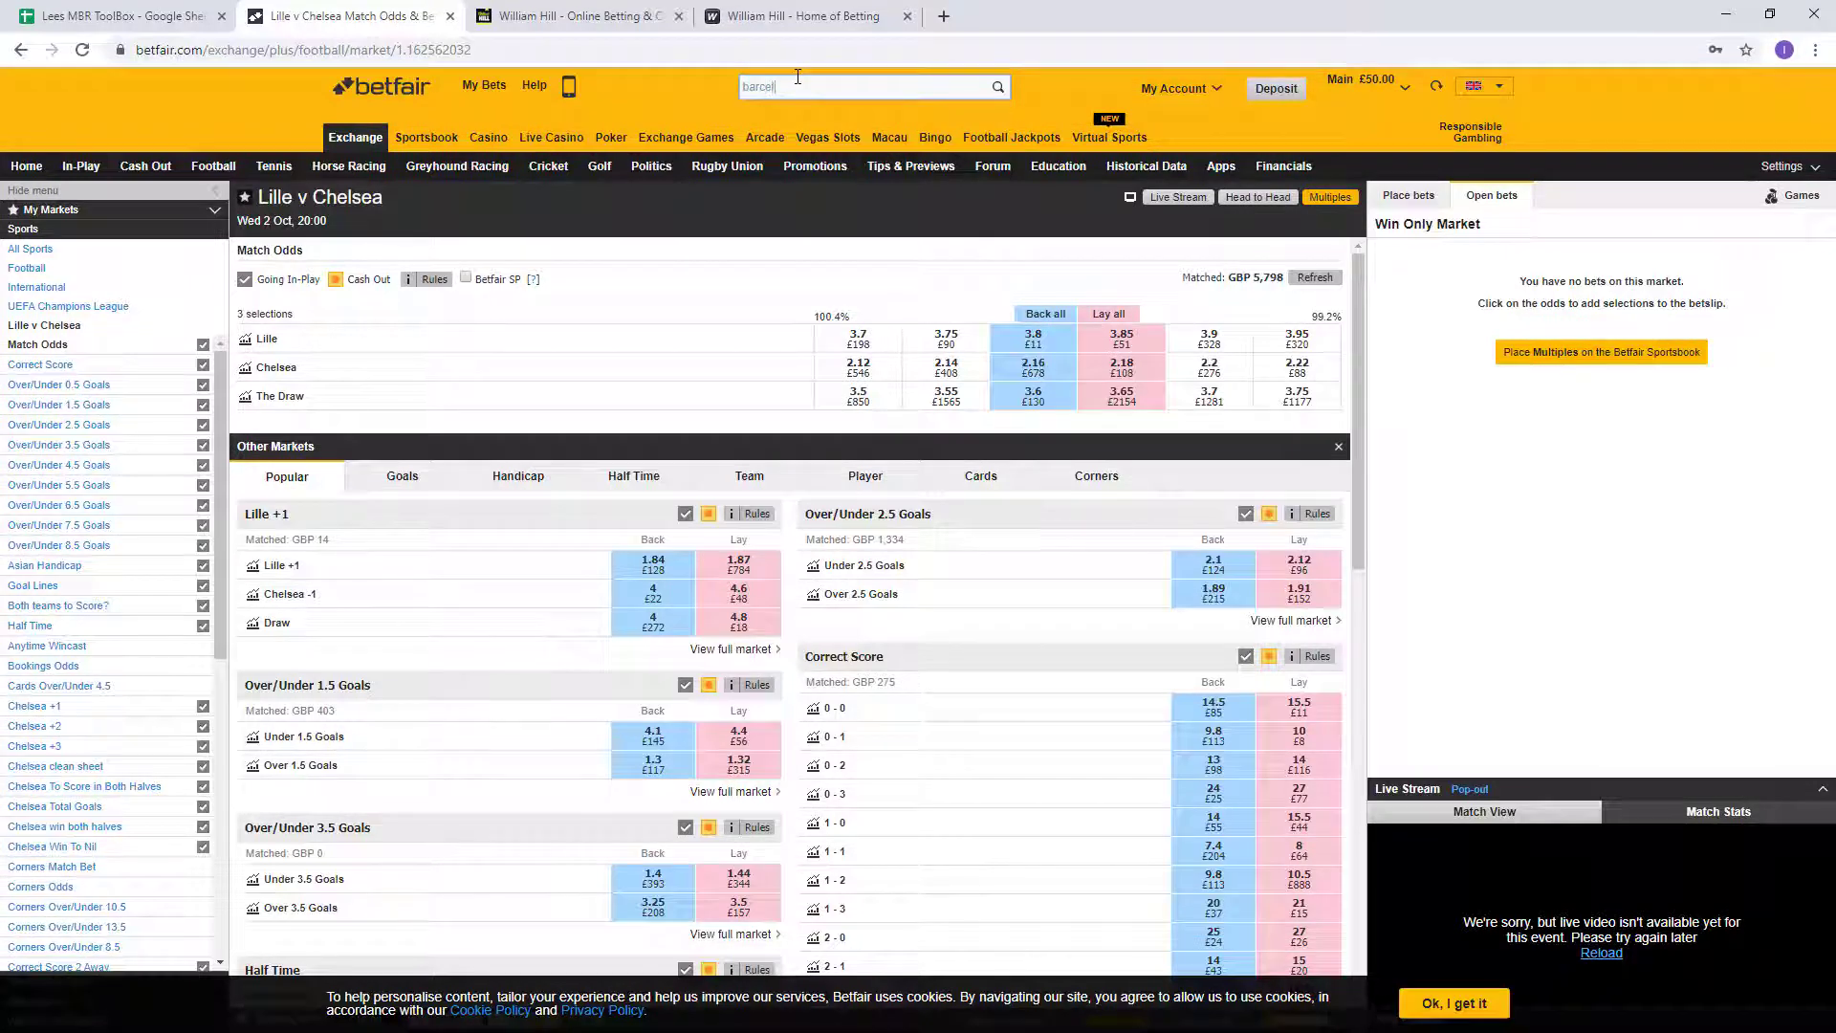
{"action": "type", "text": "ona"}
{"action": "key", "text": "Return"}
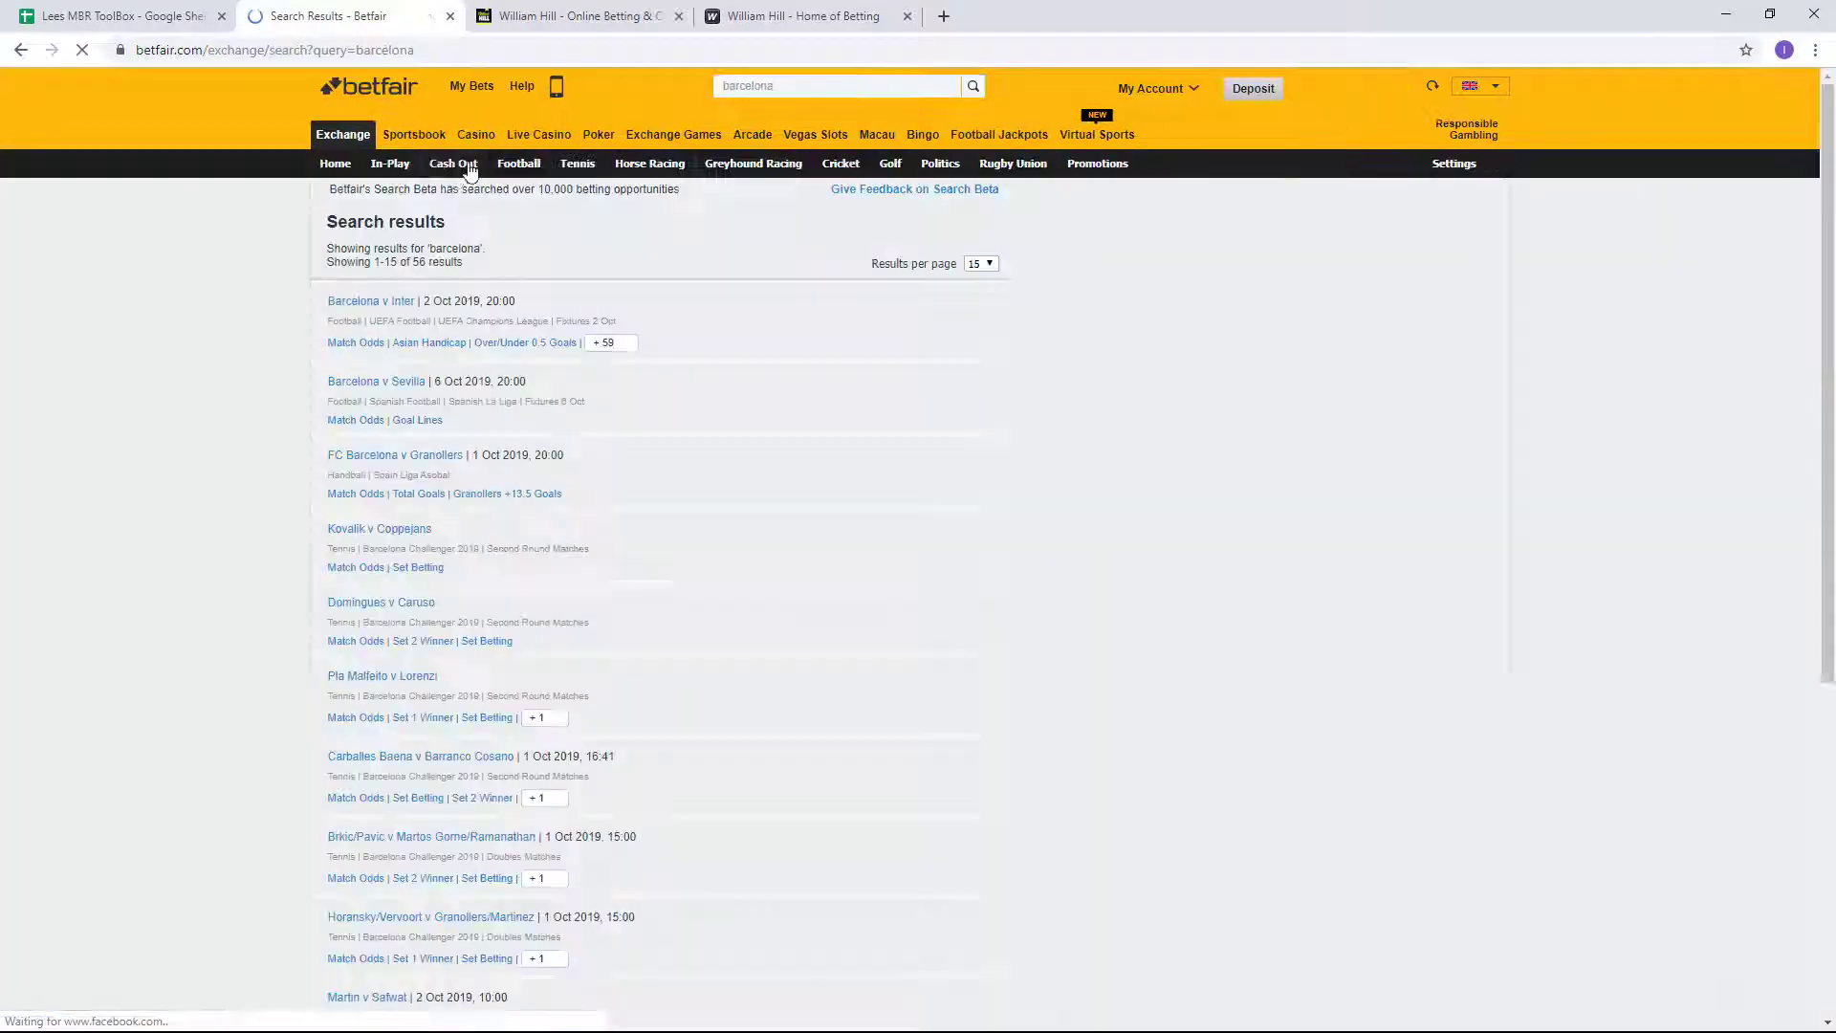
{"action": "left_click", "coordinate": [364, 302]}
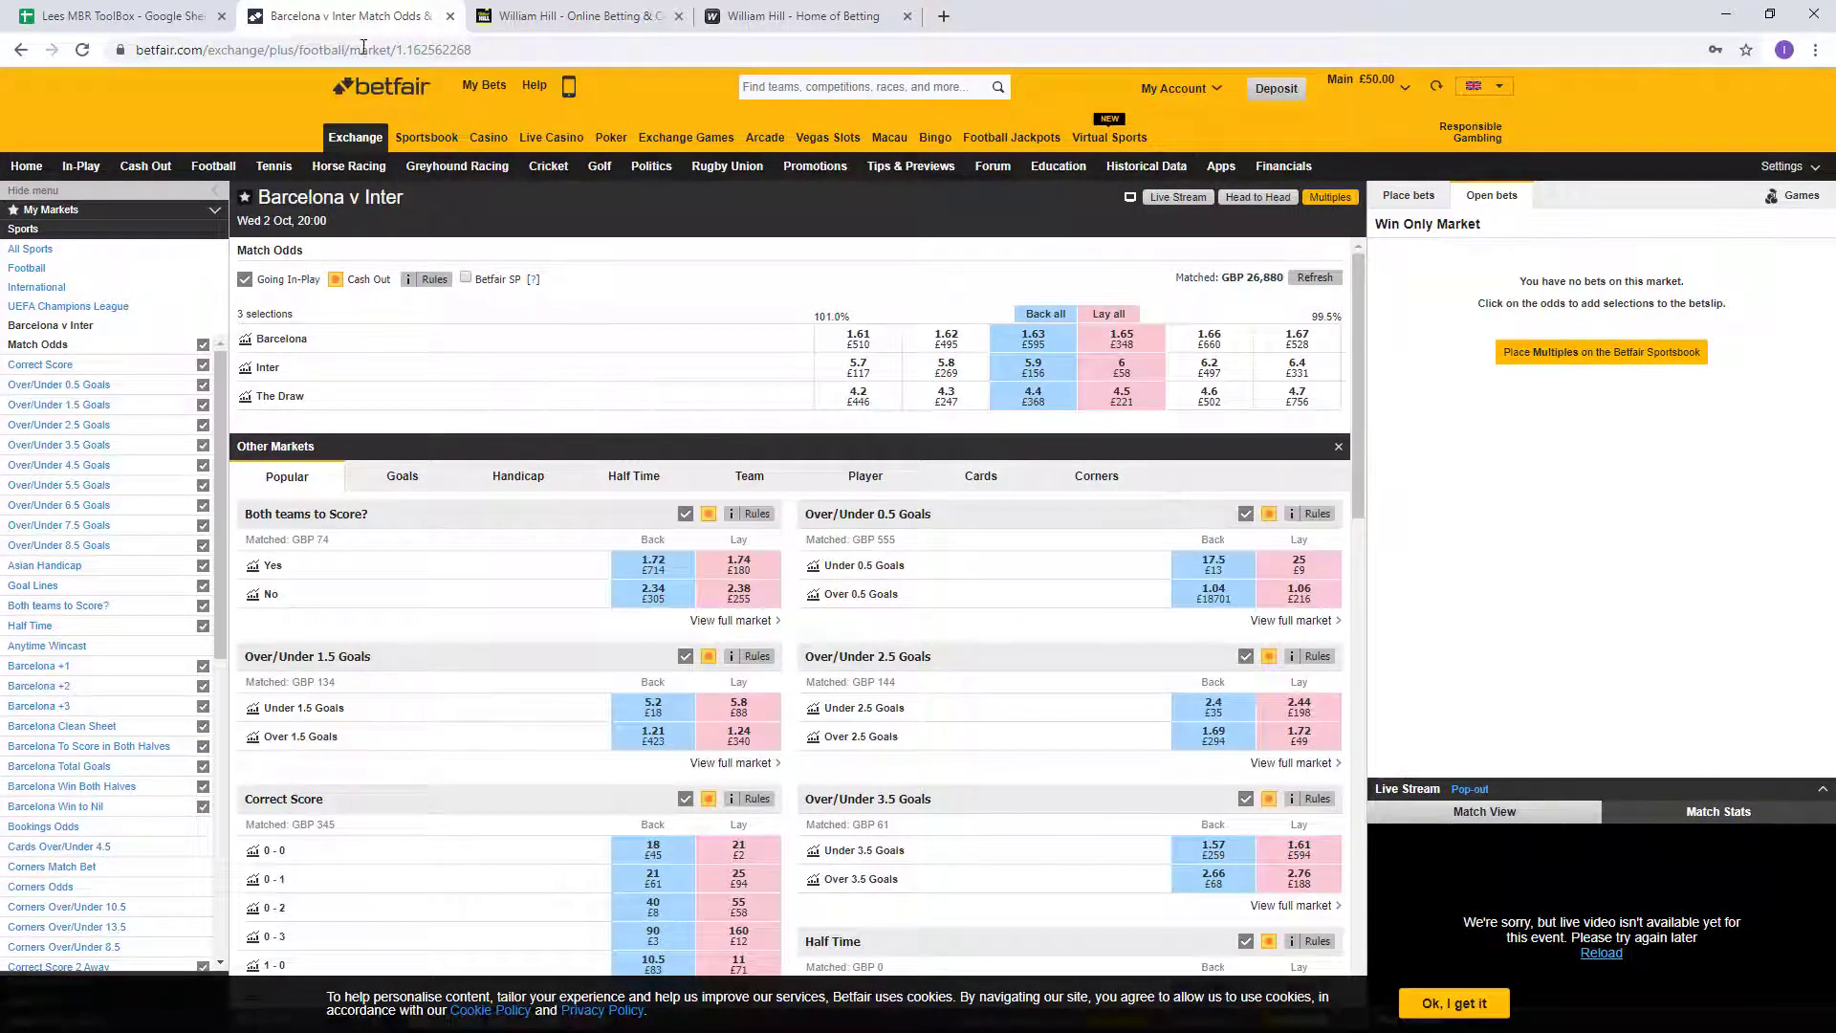
In the spreadsheet's qualifying bet, set the back odds to 1.57 and the lay odds to Barcelona's Betfair price of 1.65.
{"action": "left_click", "coordinate": [176, 17]}
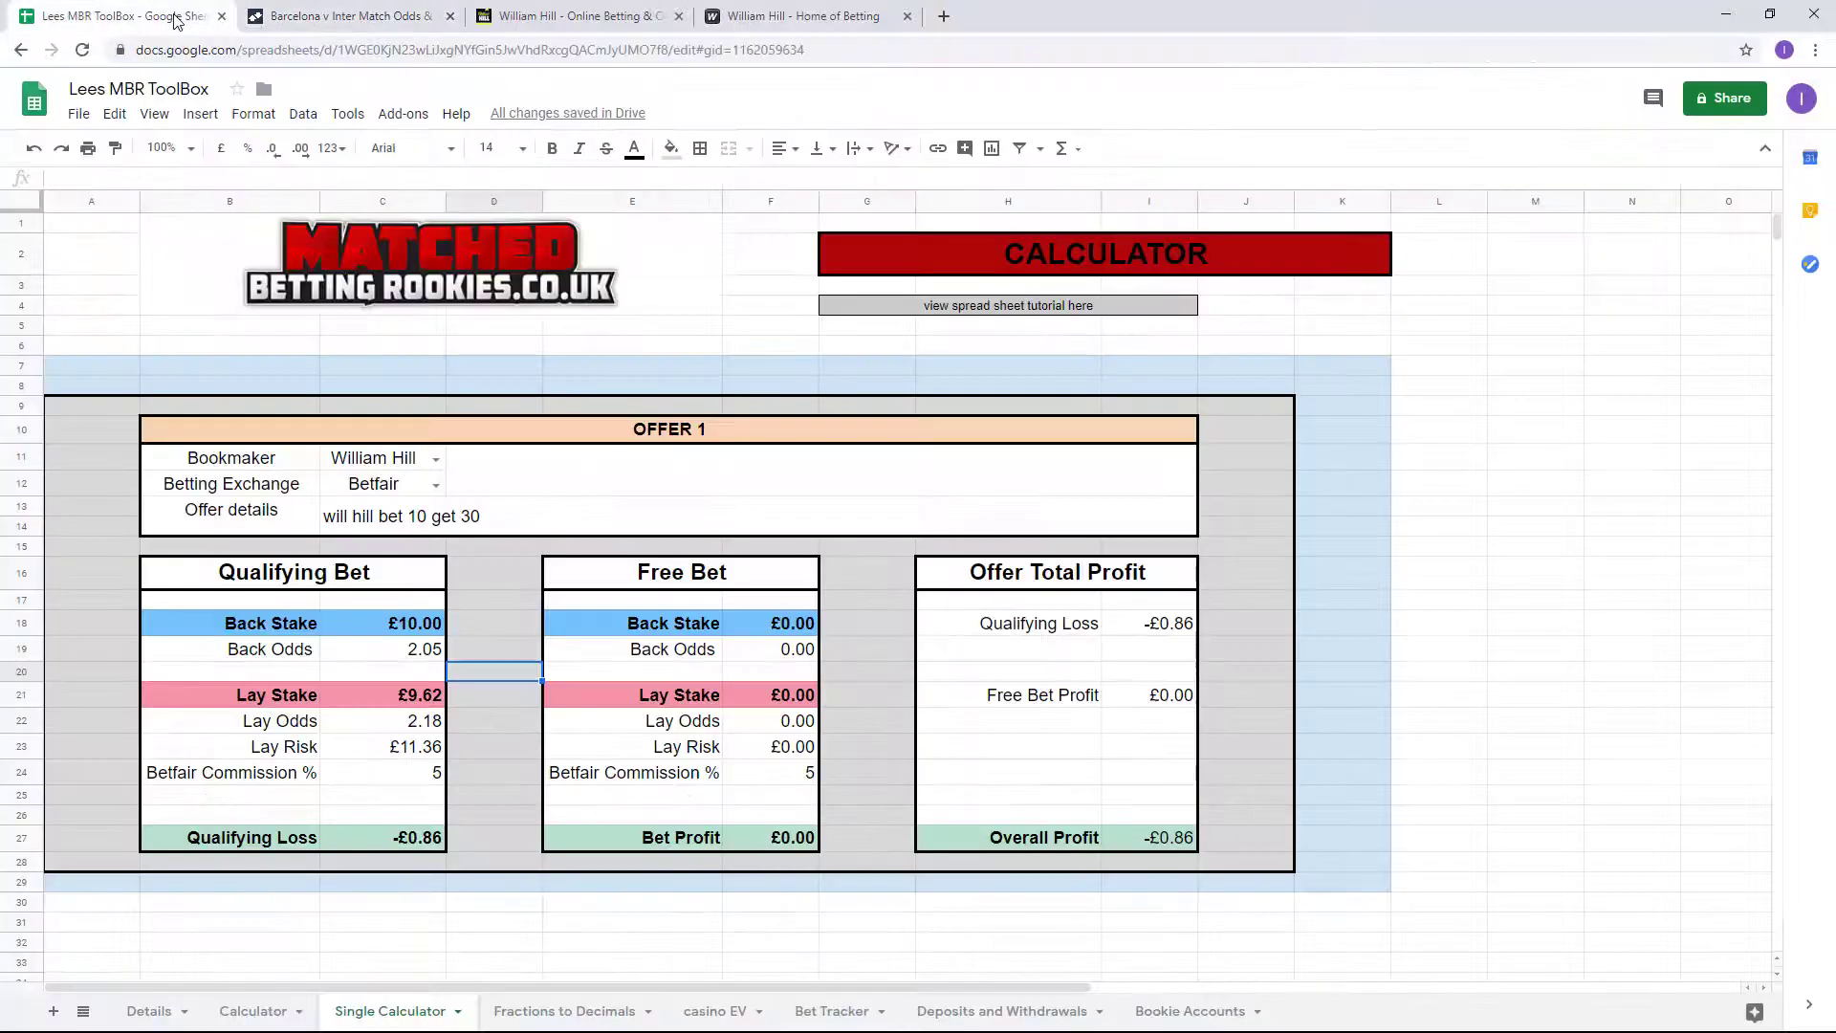
{"action": "left_click", "coordinate": [362, 651]}
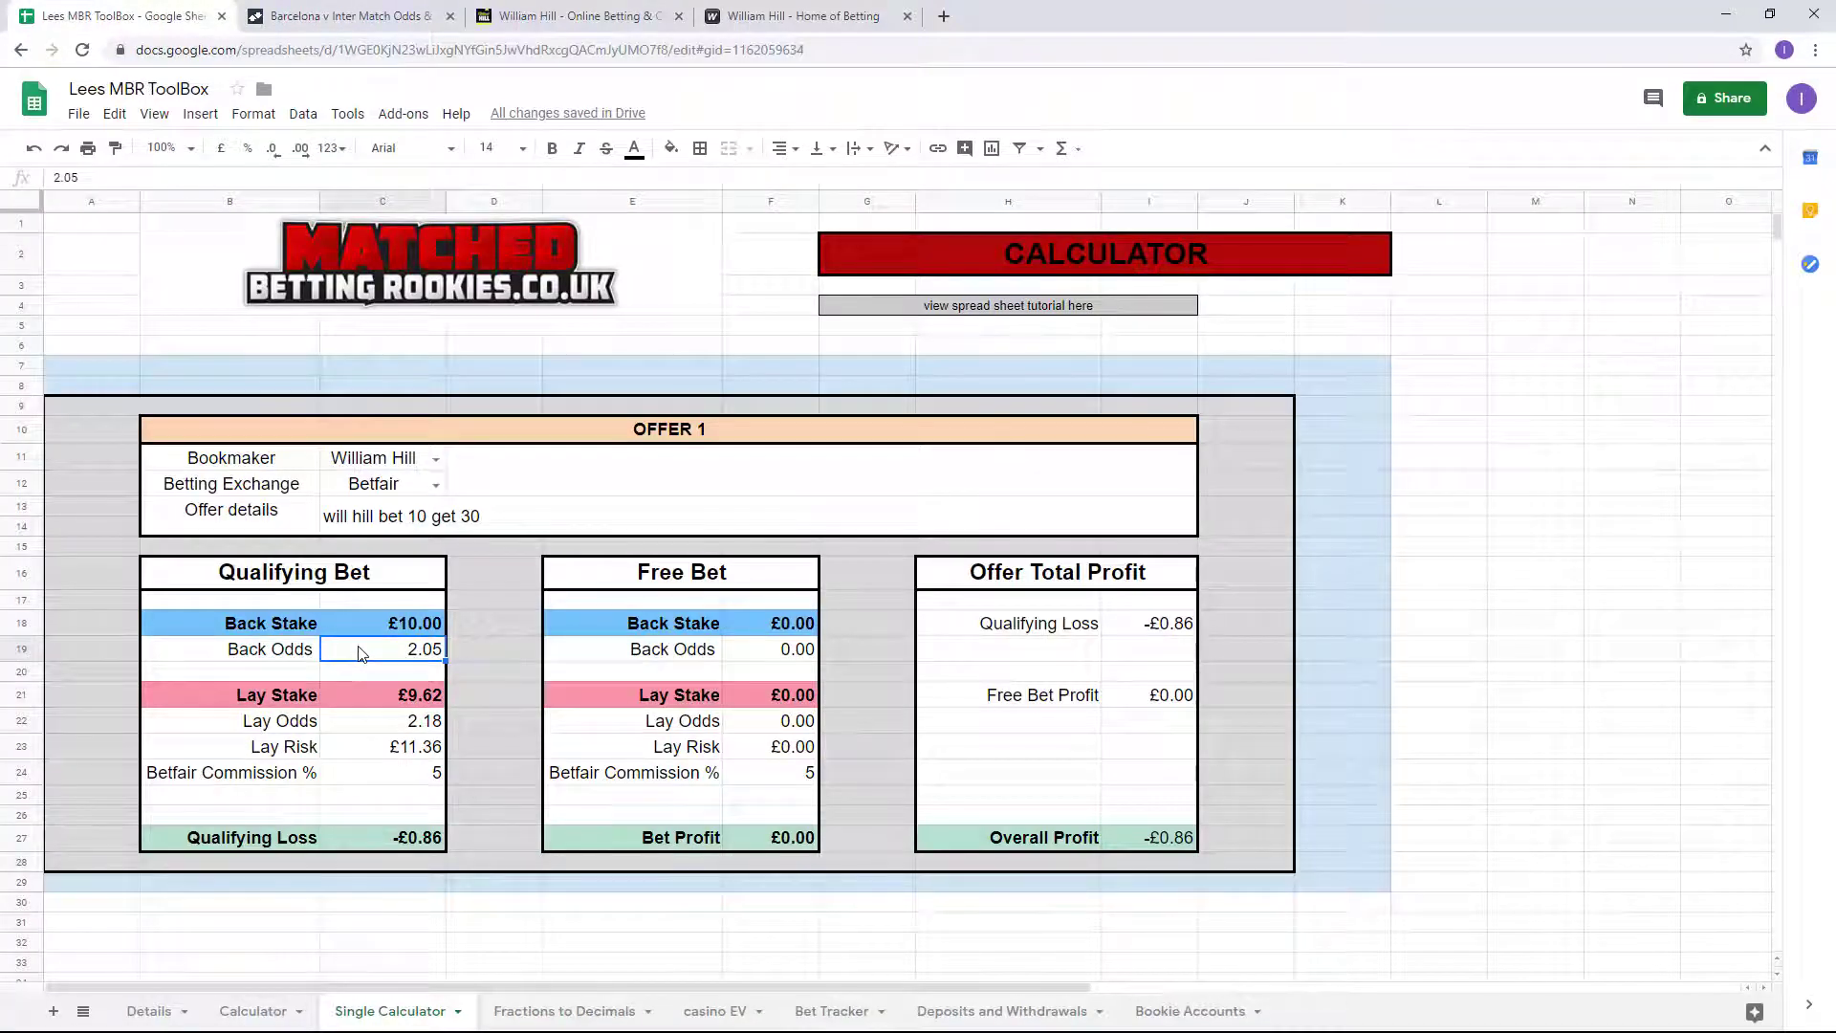
{"action": "type", "text": "1.57"}
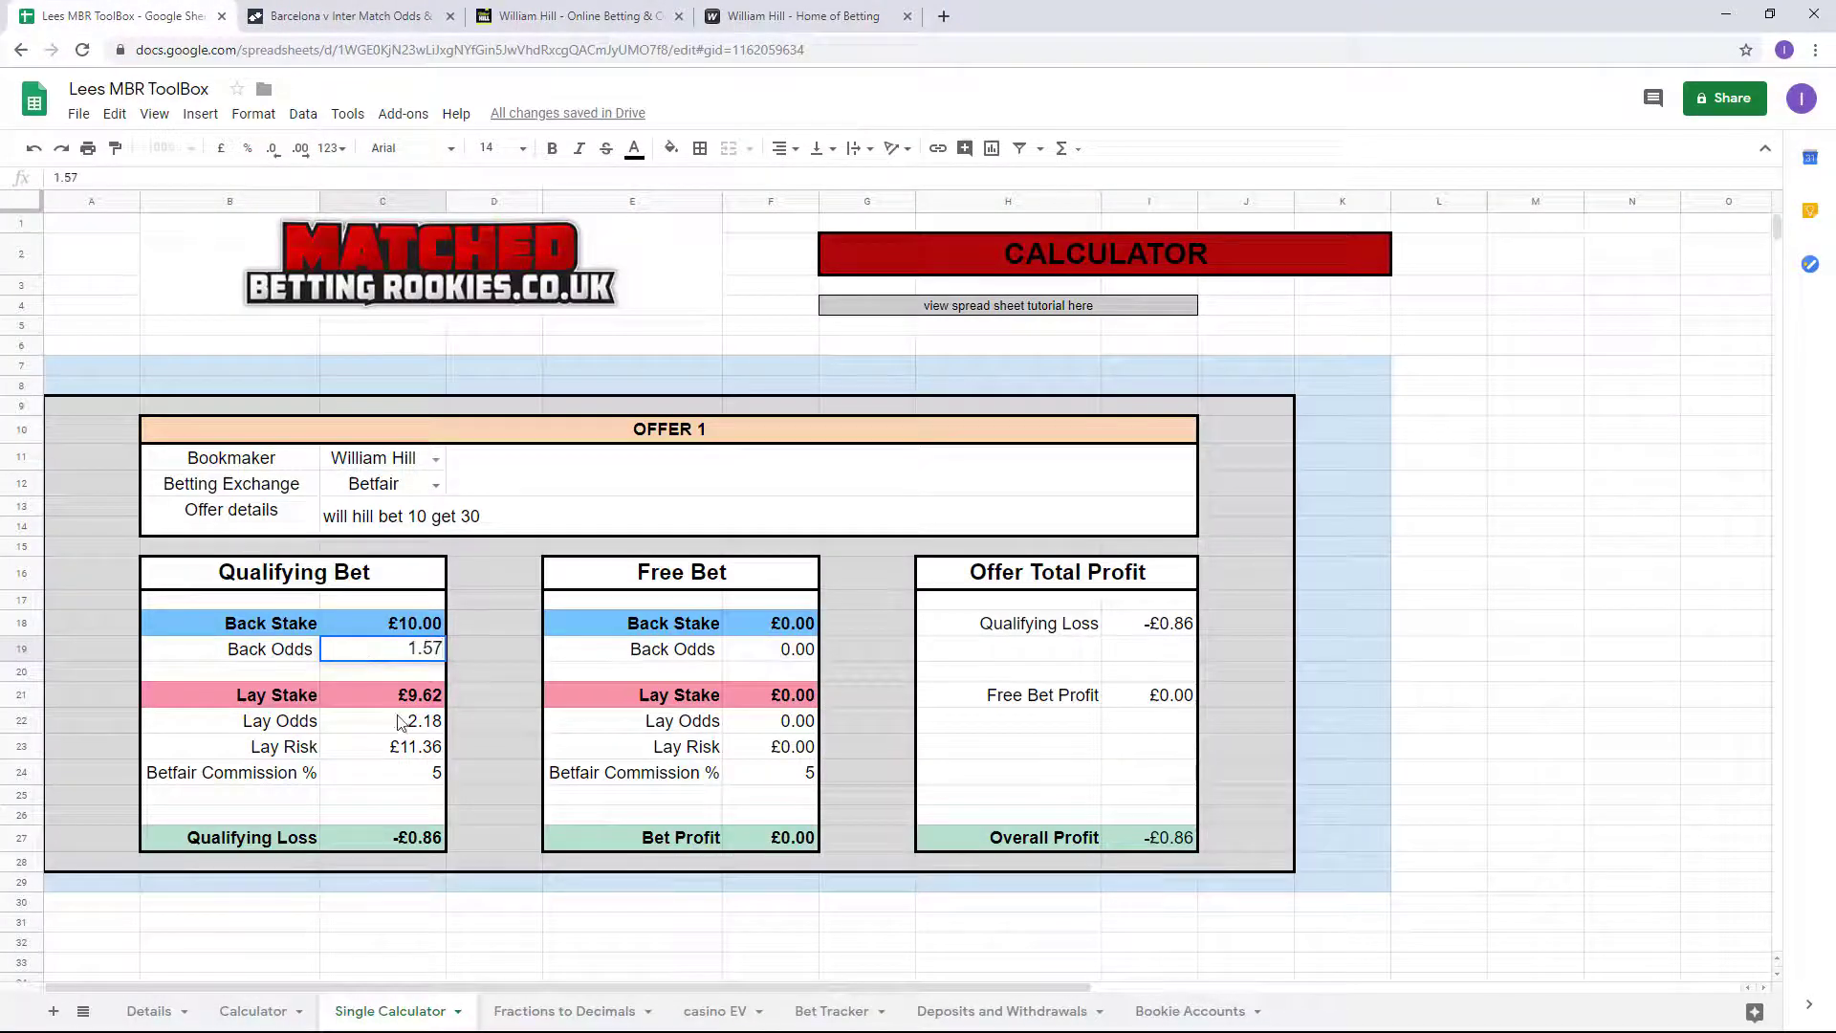
{"action": "left_click", "coordinate": [411, 720]}
{"action": "left_click", "coordinate": [298, 17]}
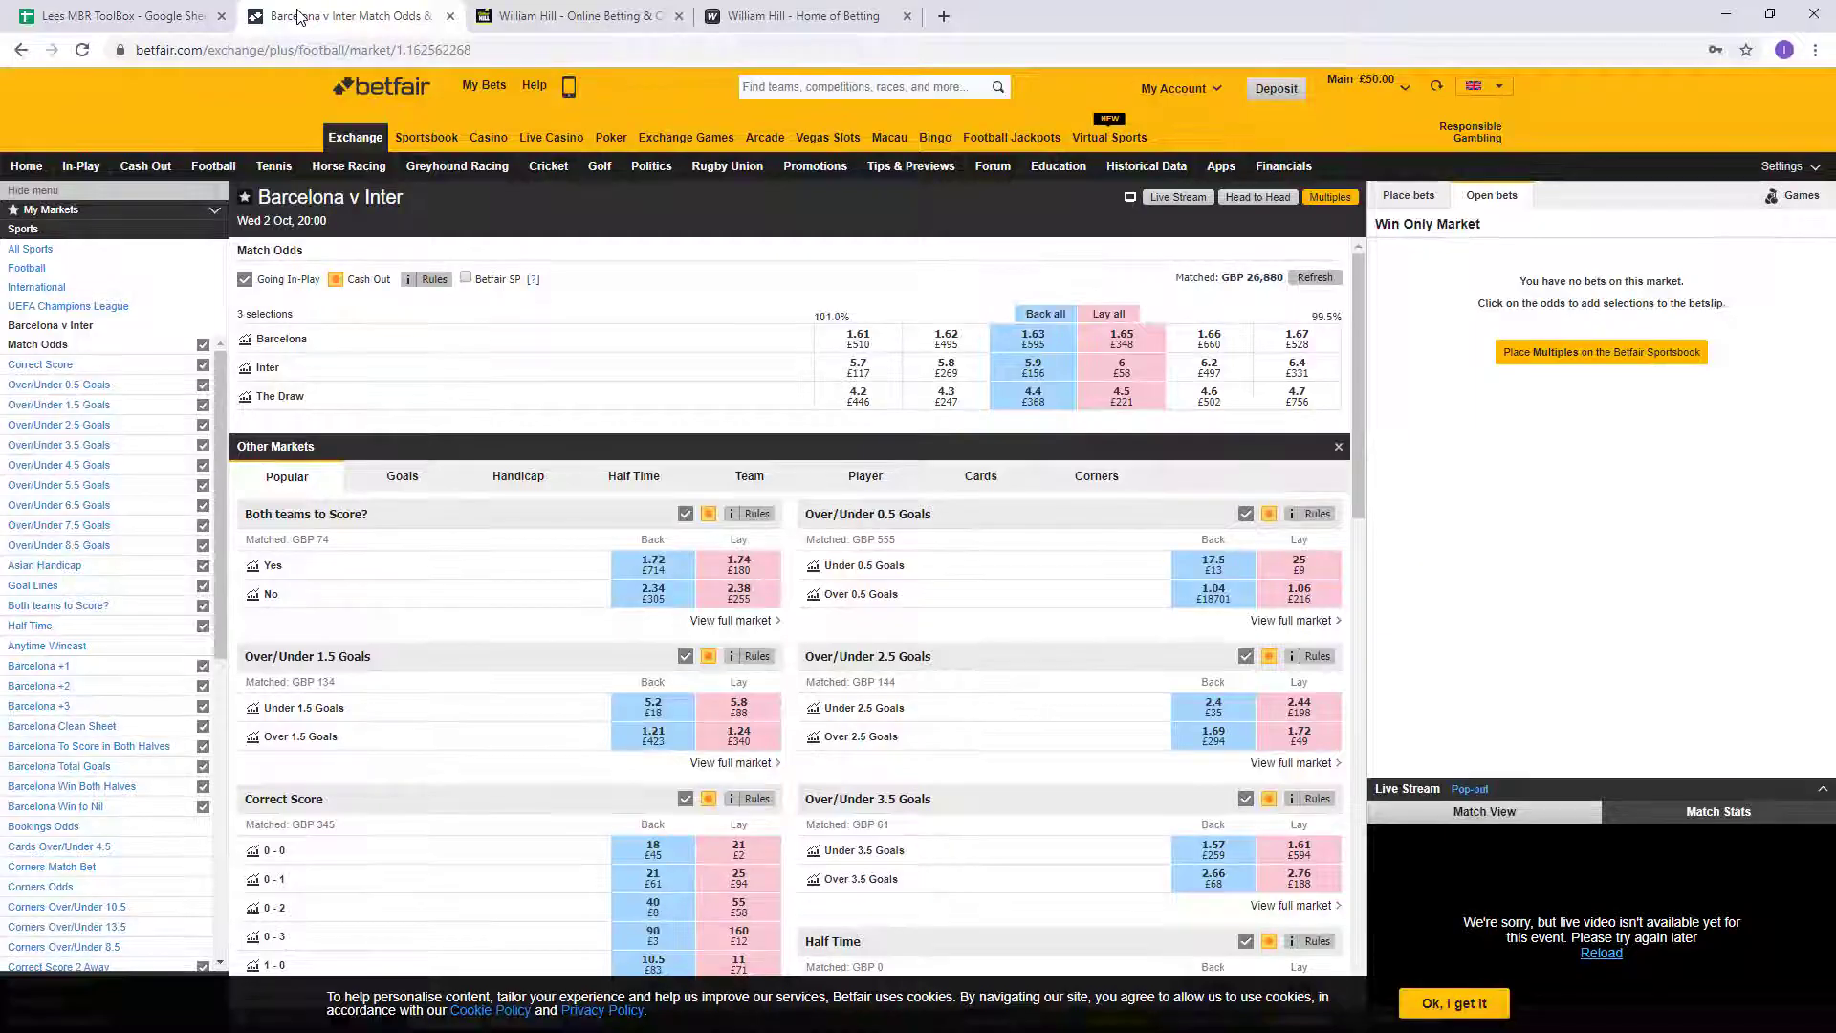
{"action": "left_click", "coordinate": [92, 23]}
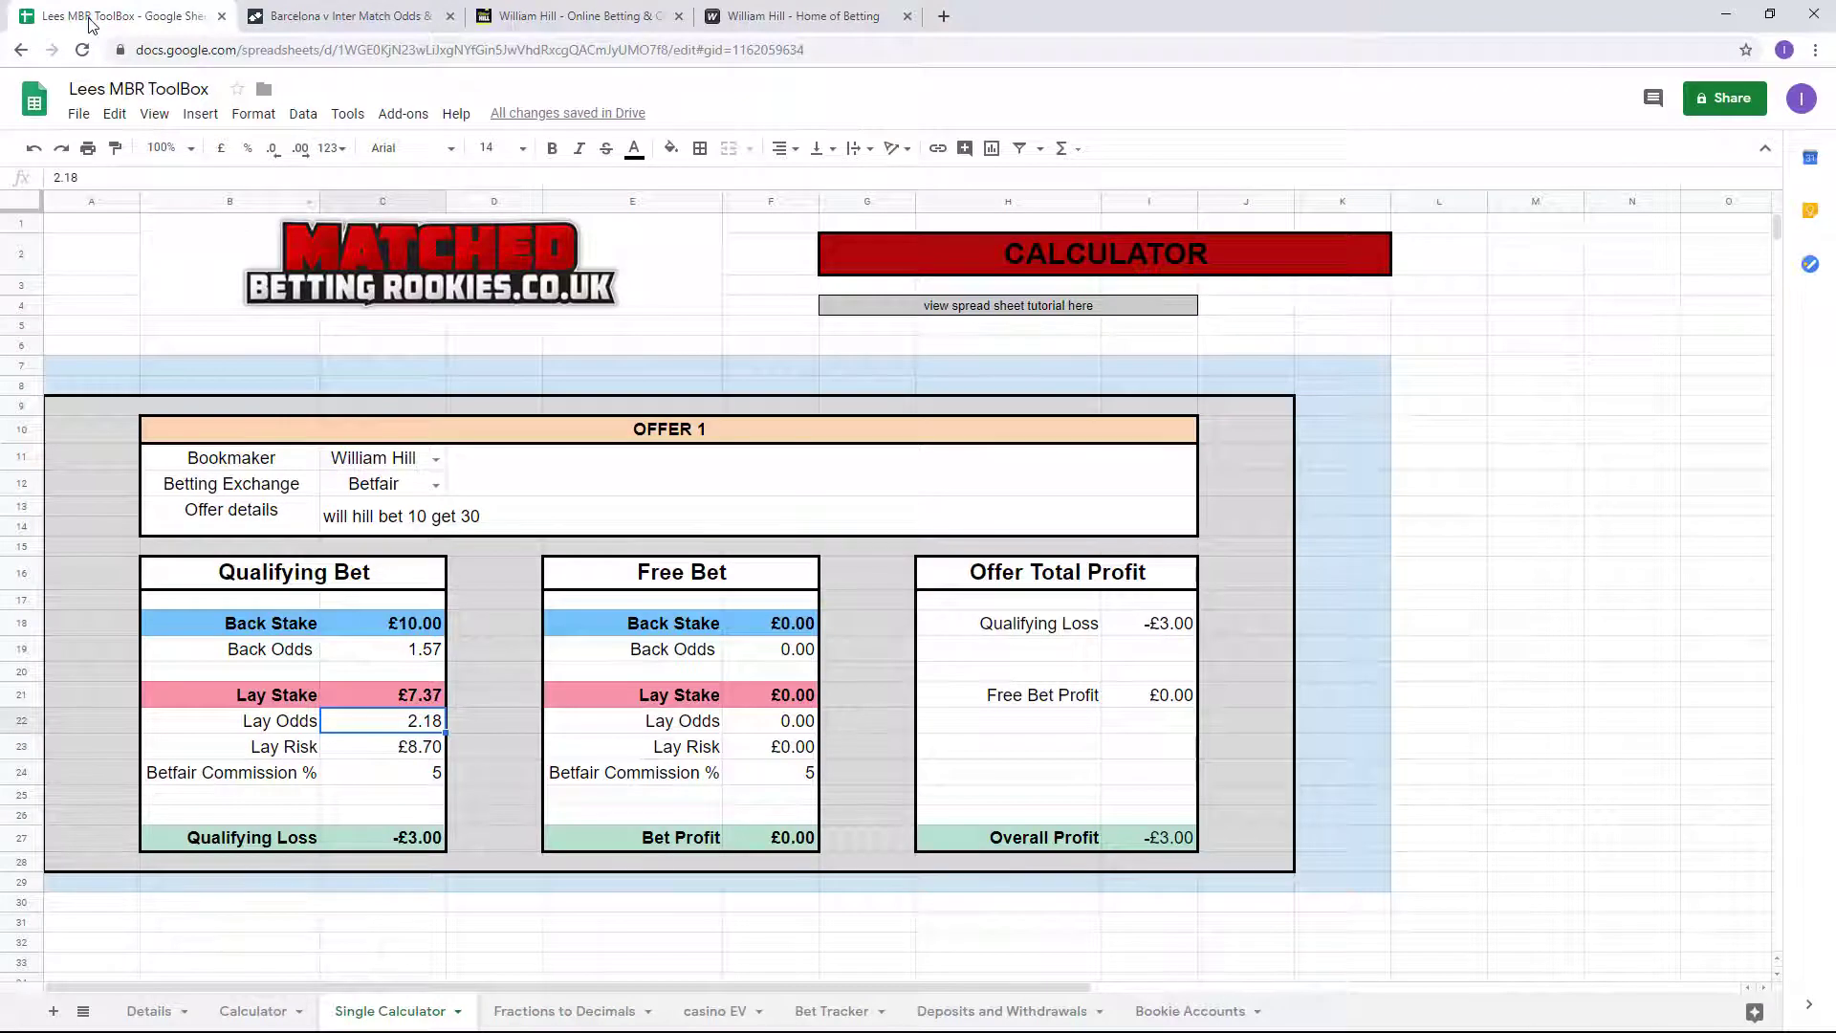
{"action": "type", "text": "1.65"}
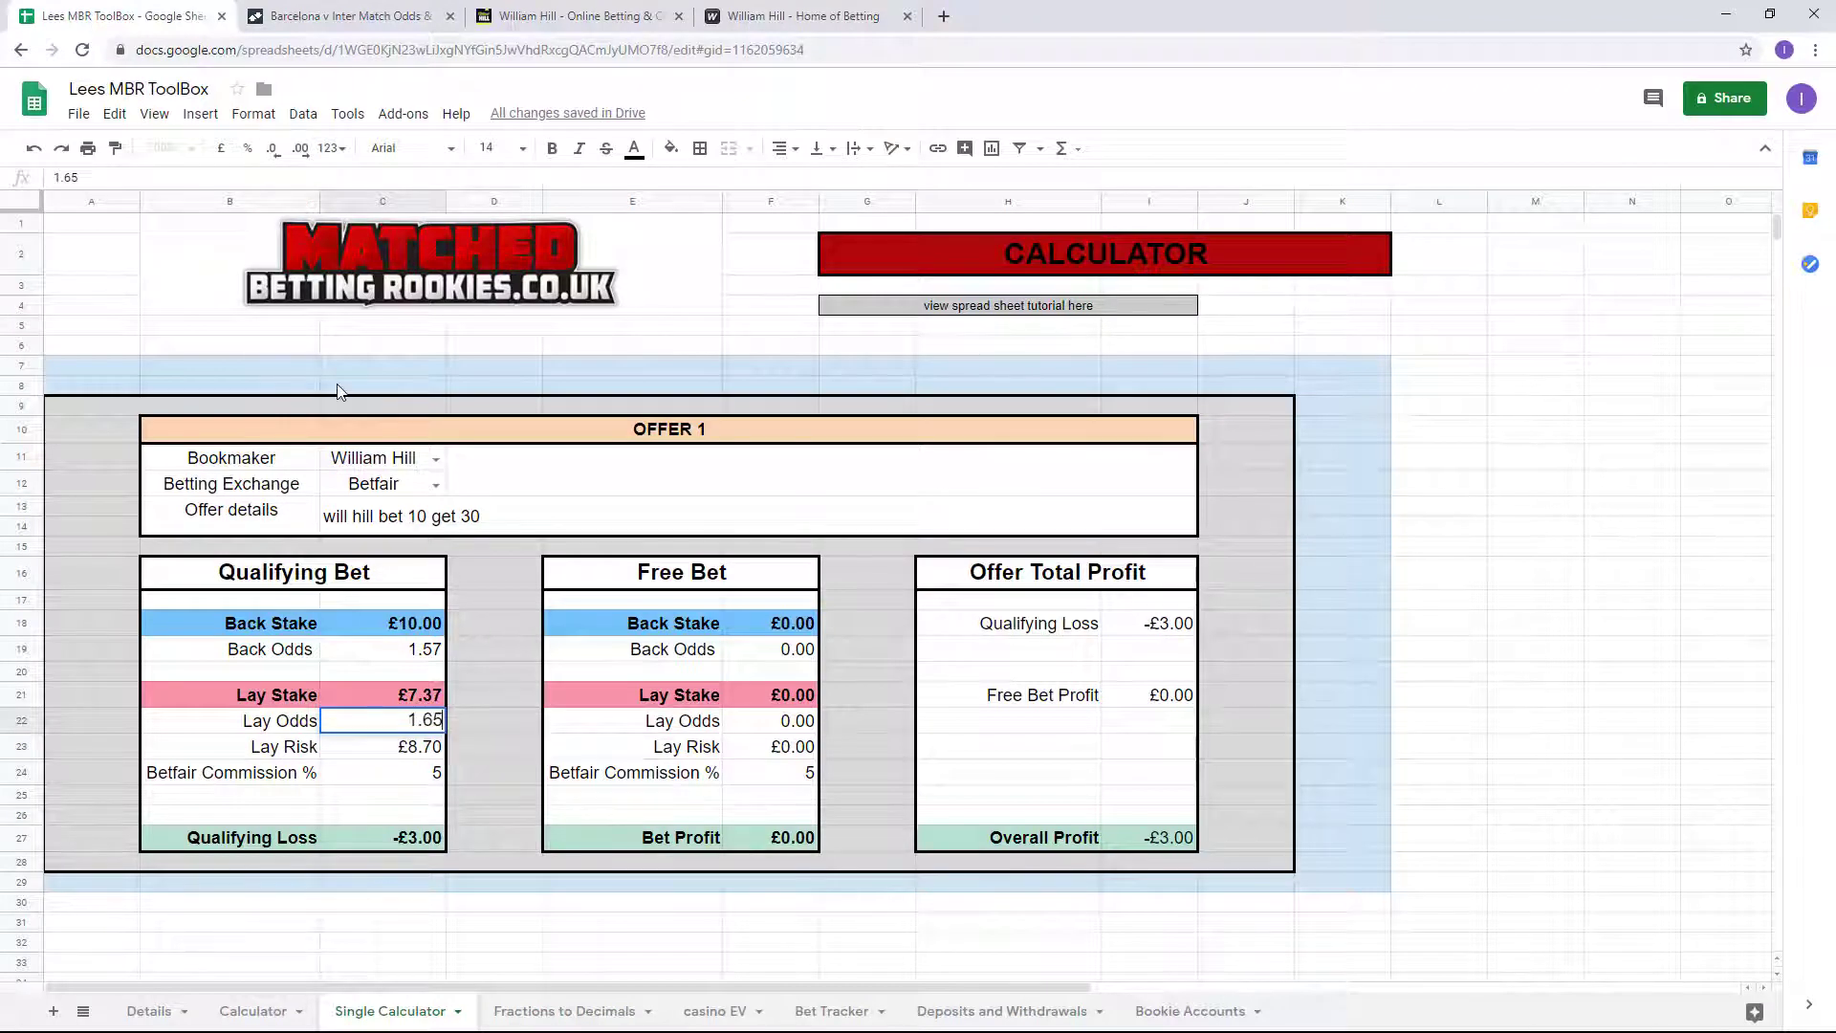
{"action": "left_click", "coordinate": [524, 668]}
{"action": "left_click", "coordinate": [497, 700]}
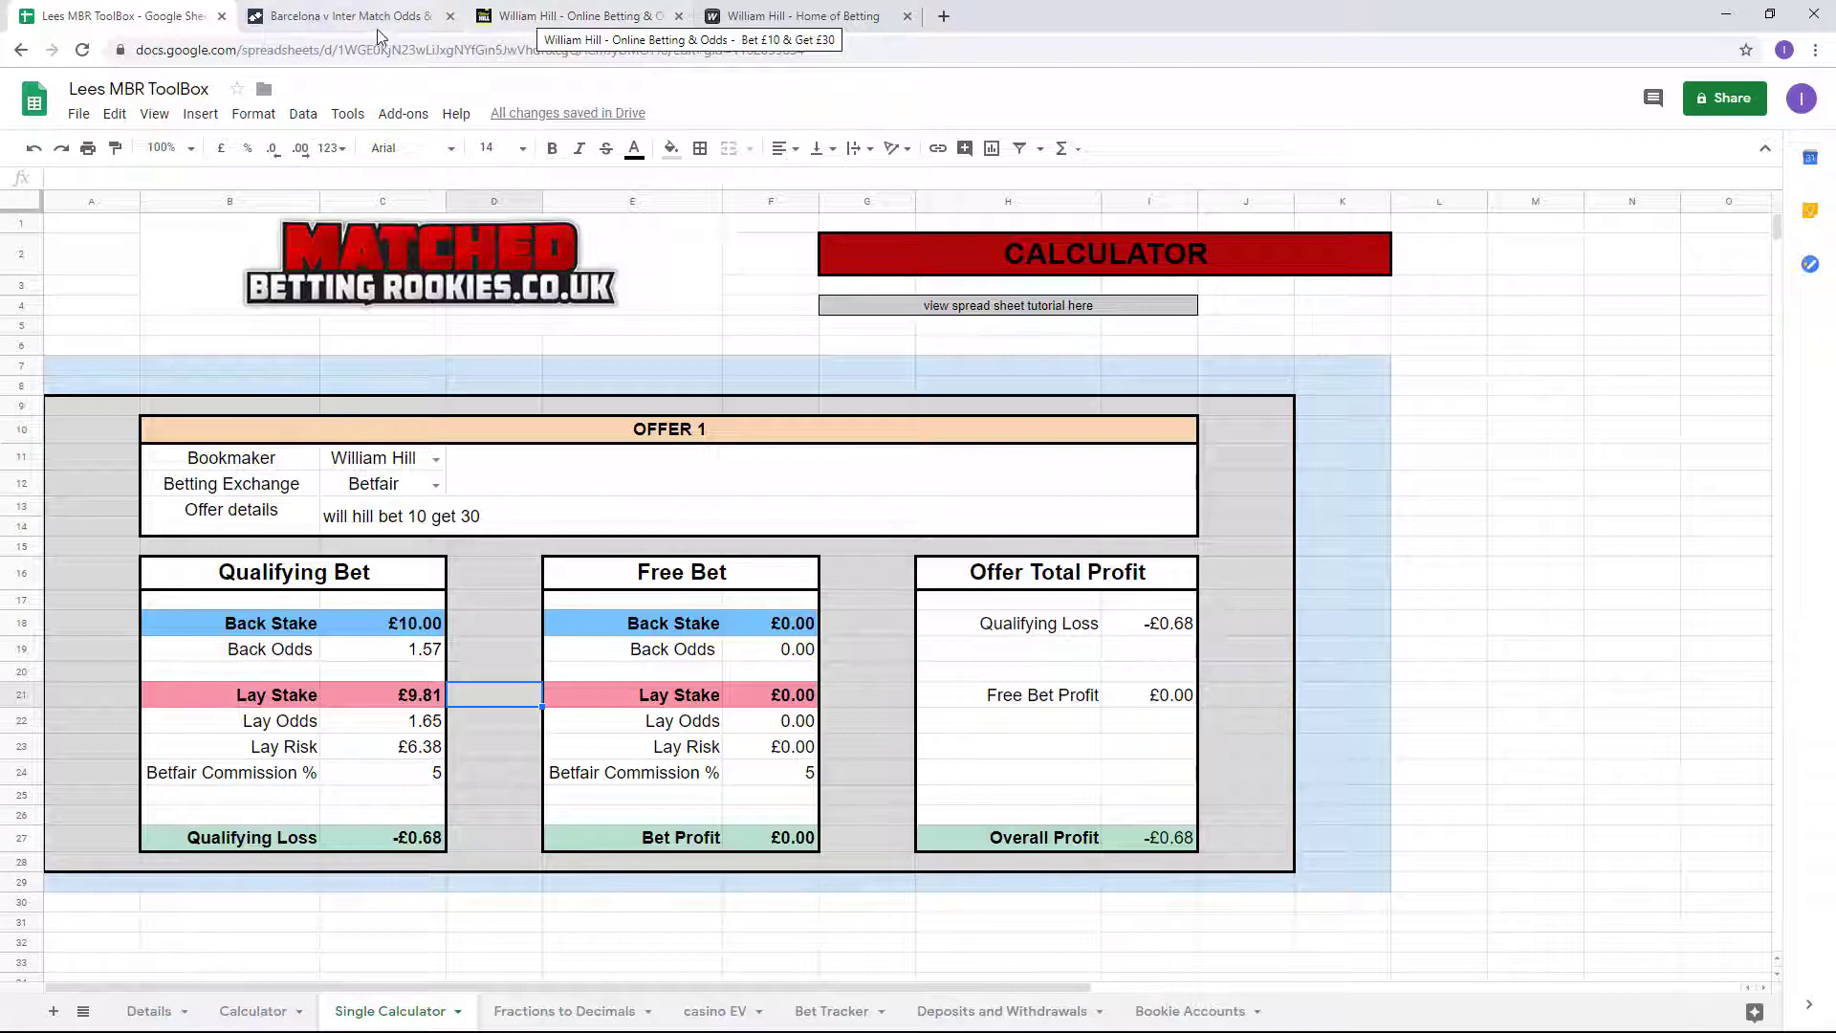
Open the Barcelona v Inter Milan match page from William Hill's UEFA Champions League coupon.
{"action": "left_click", "coordinate": [574, 16]}
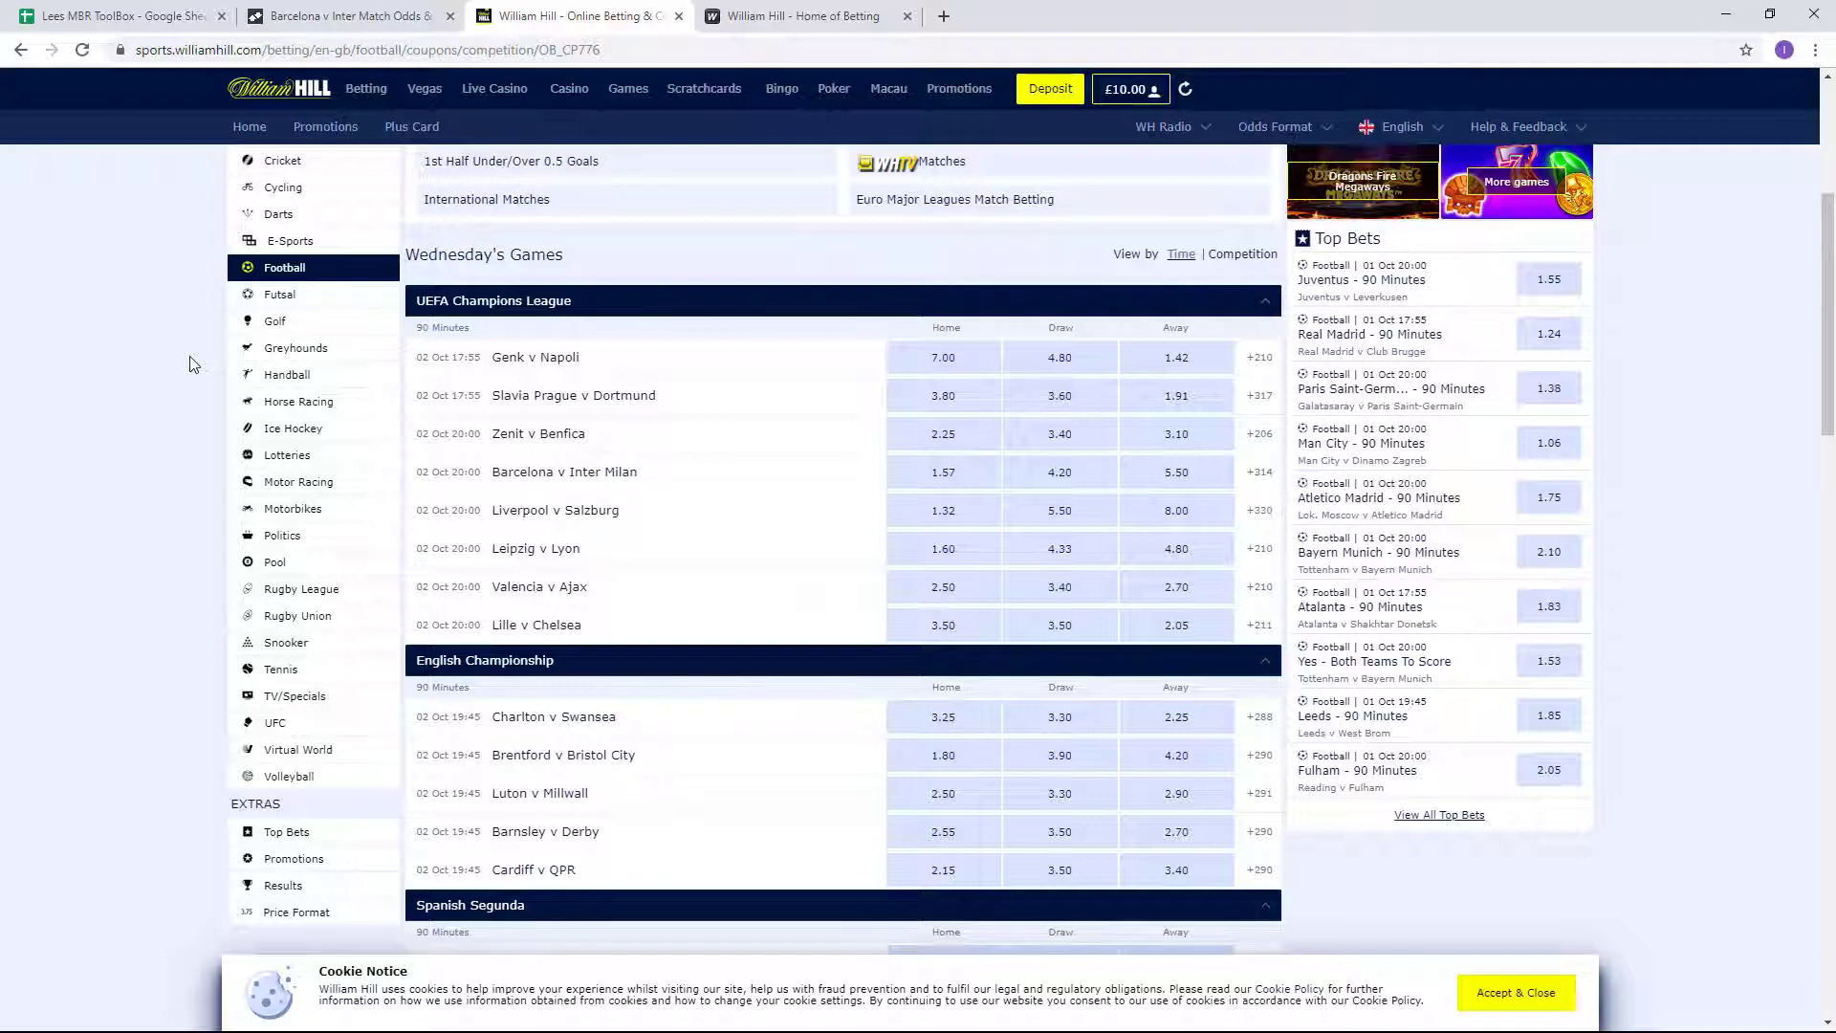
{"action": "scroll", "coordinate": [190, 363], "scroll_direction": "up", "scroll_amount": 1}
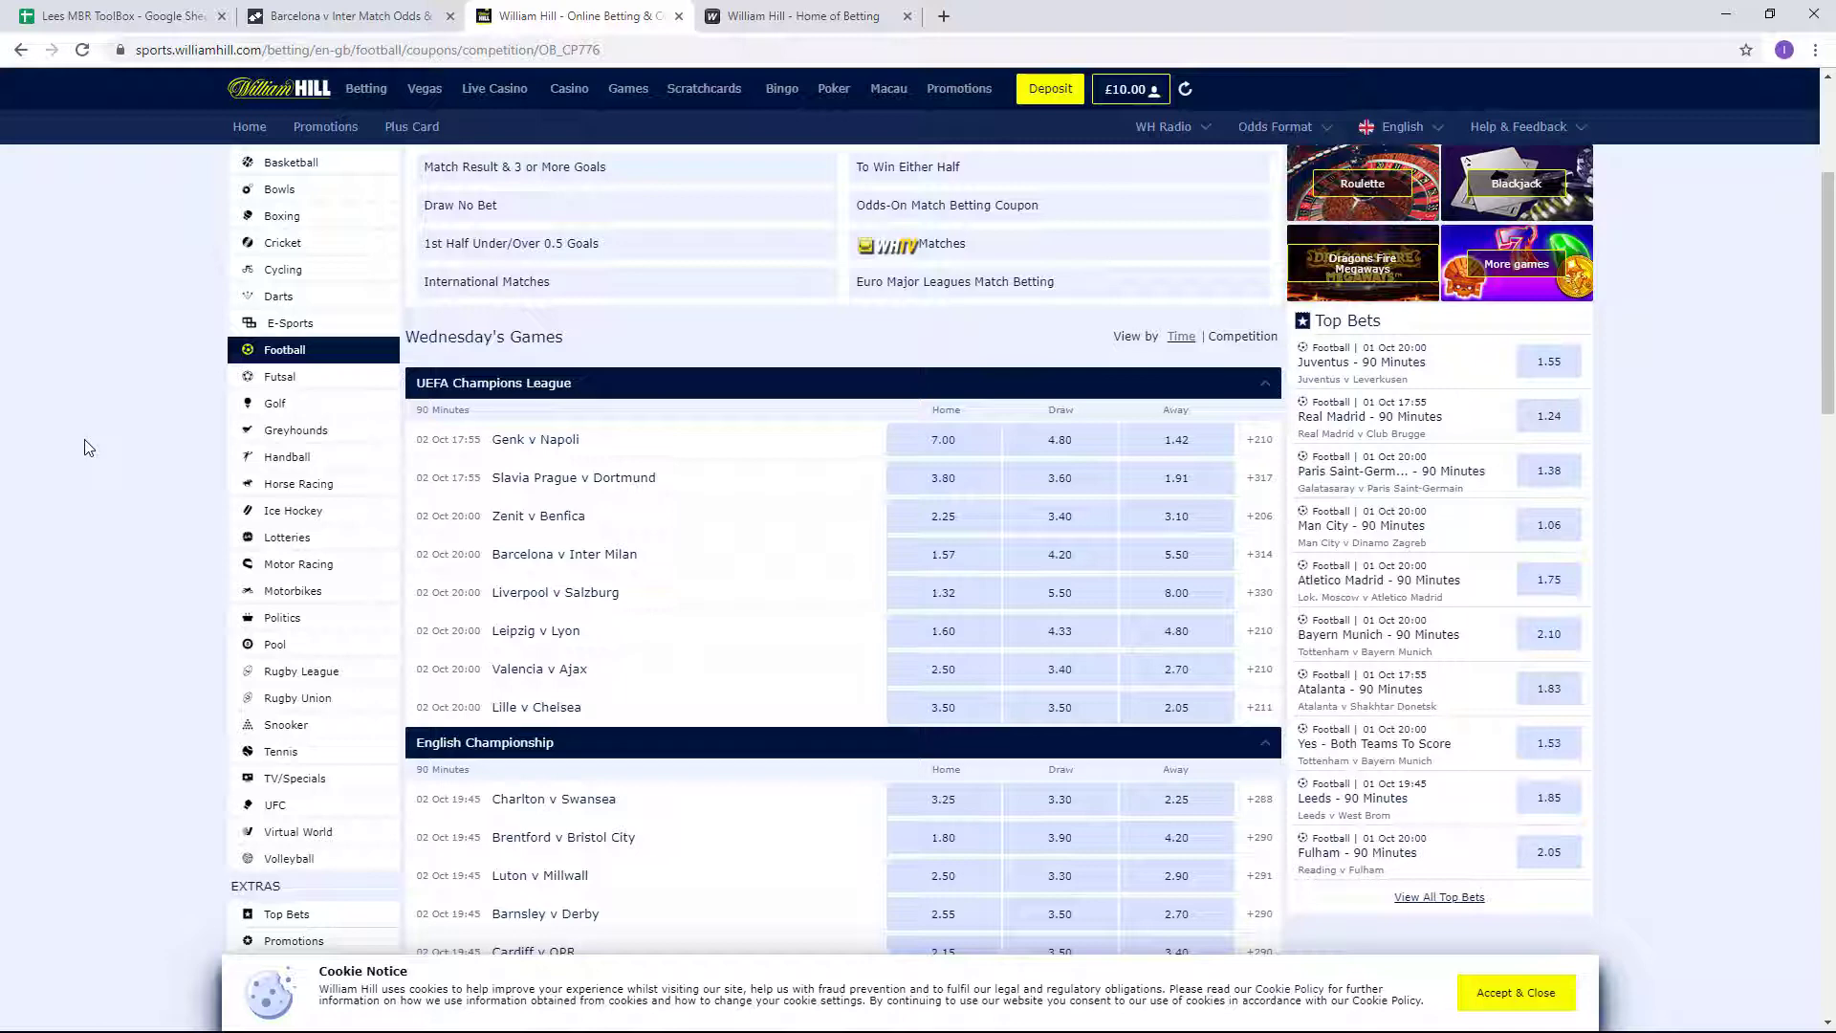
{"action": "left_click", "coordinate": [137, 17]}
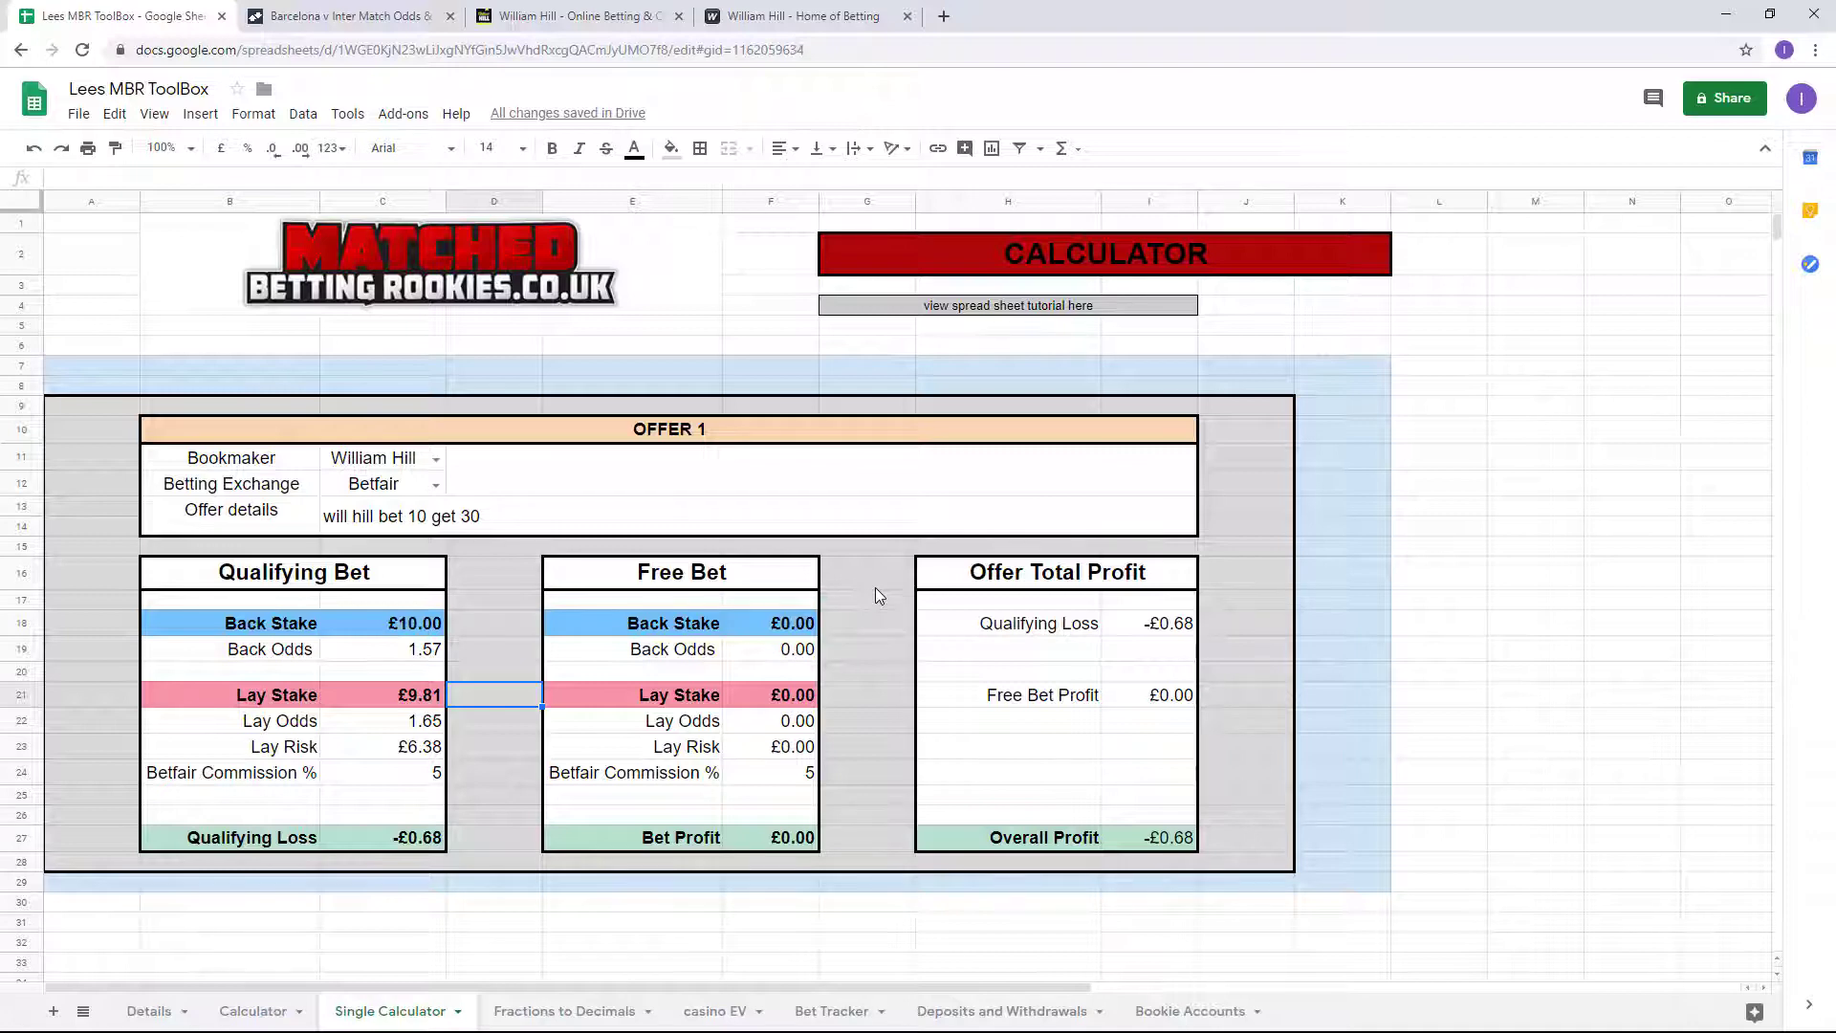
{"action": "left_click", "coordinate": [382, 17]}
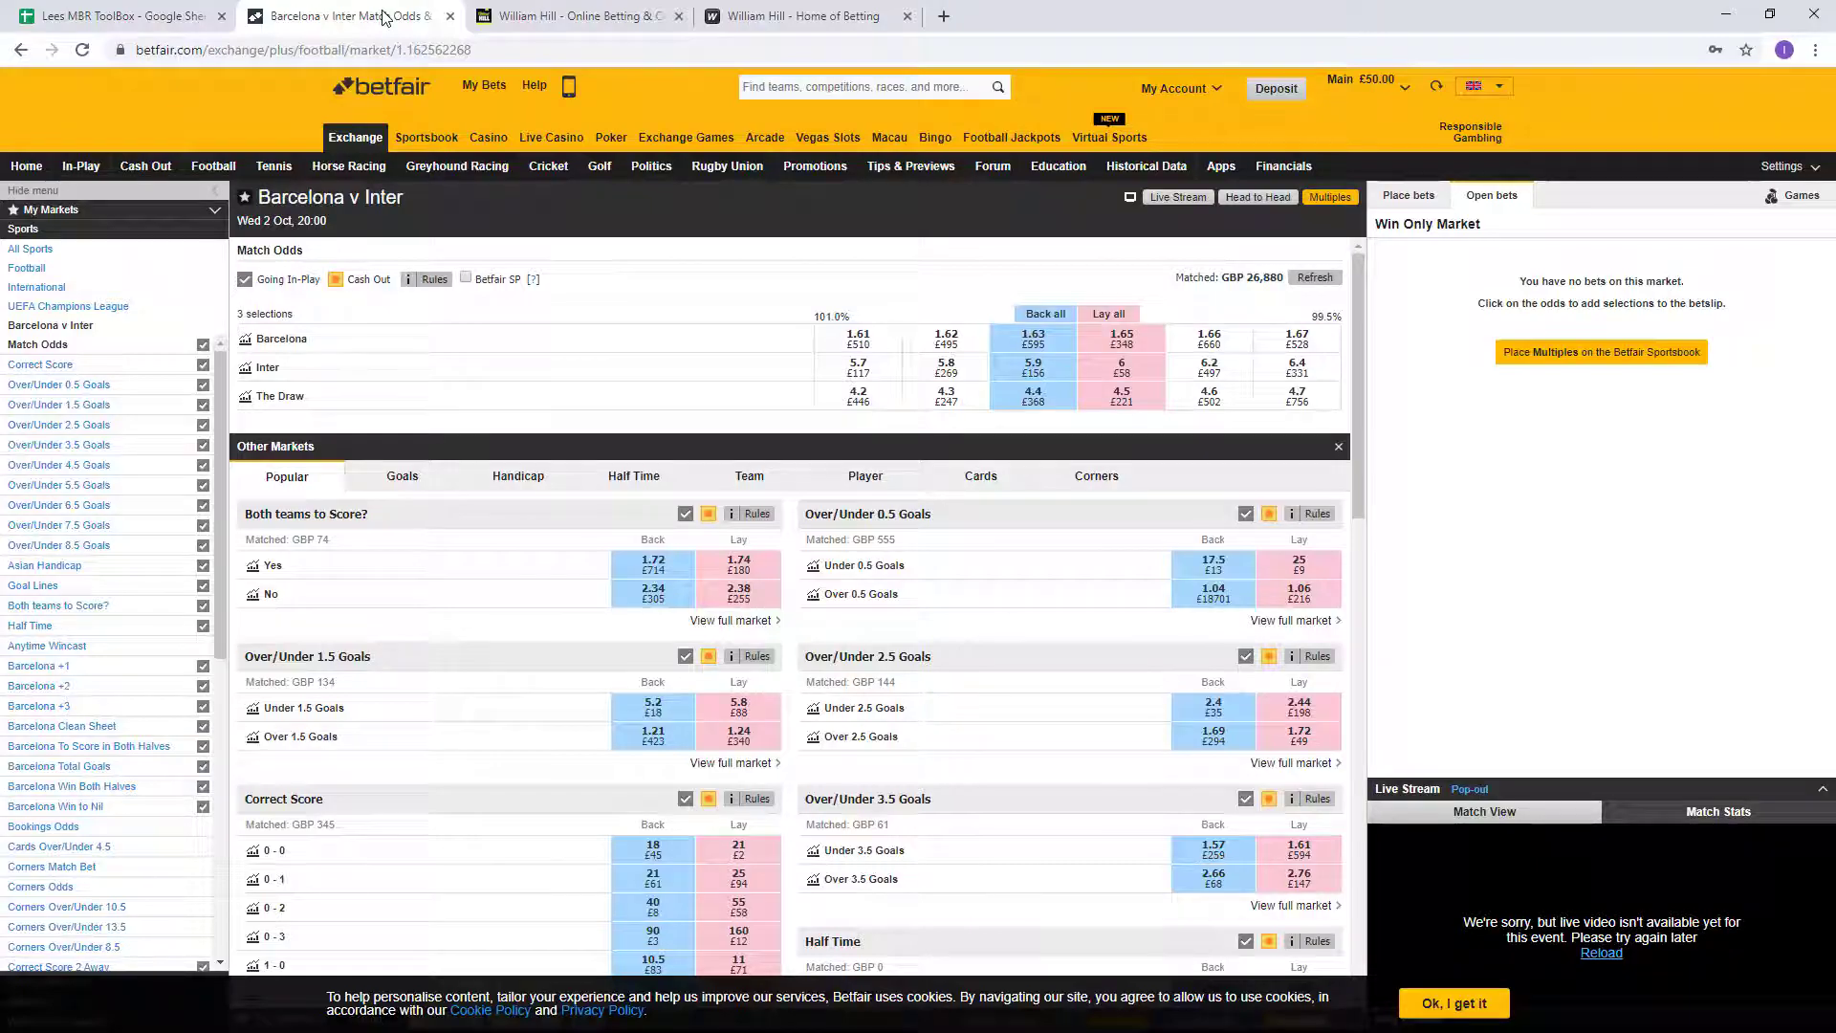
{"action": "left_click", "coordinate": [522, 16]}
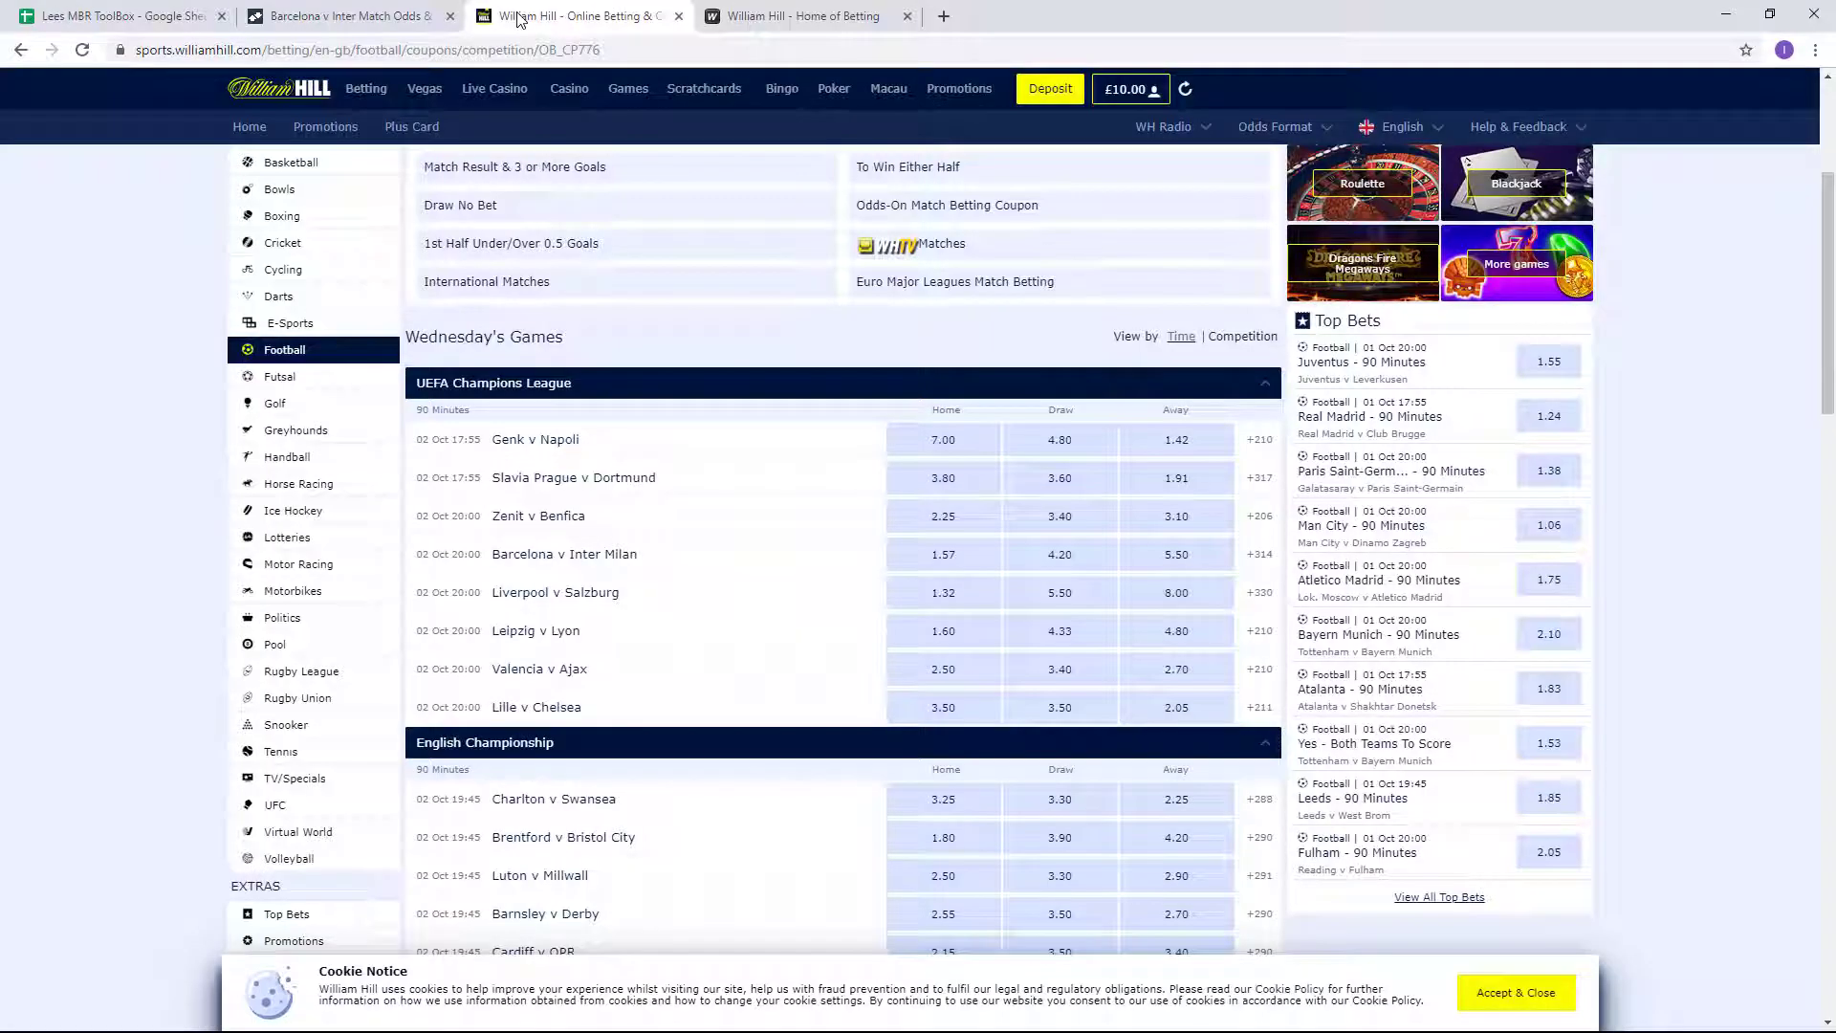
{"action": "left_click", "coordinate": [512, 556]}
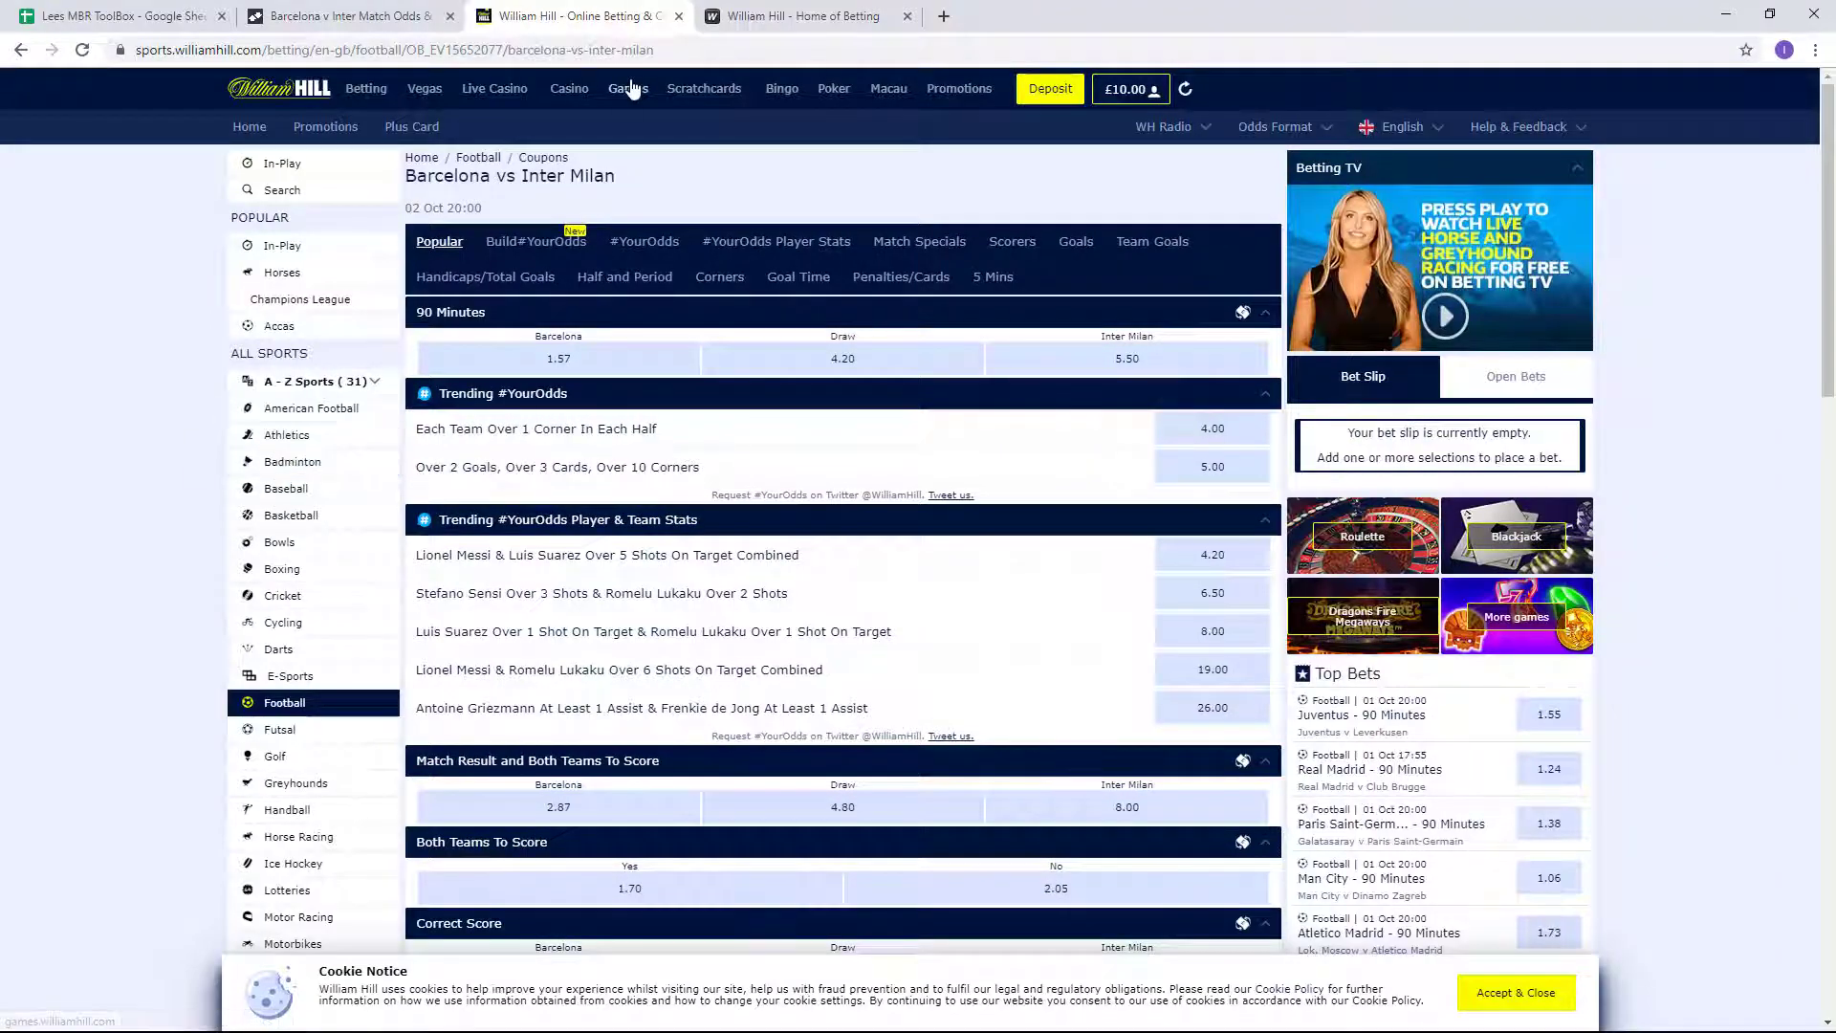
Check the minimum stake and minimum odds in the small print of William Hill's Bet £10 Get £30 offer.
{"action": "left_click", "coordinate": [794, 16]}
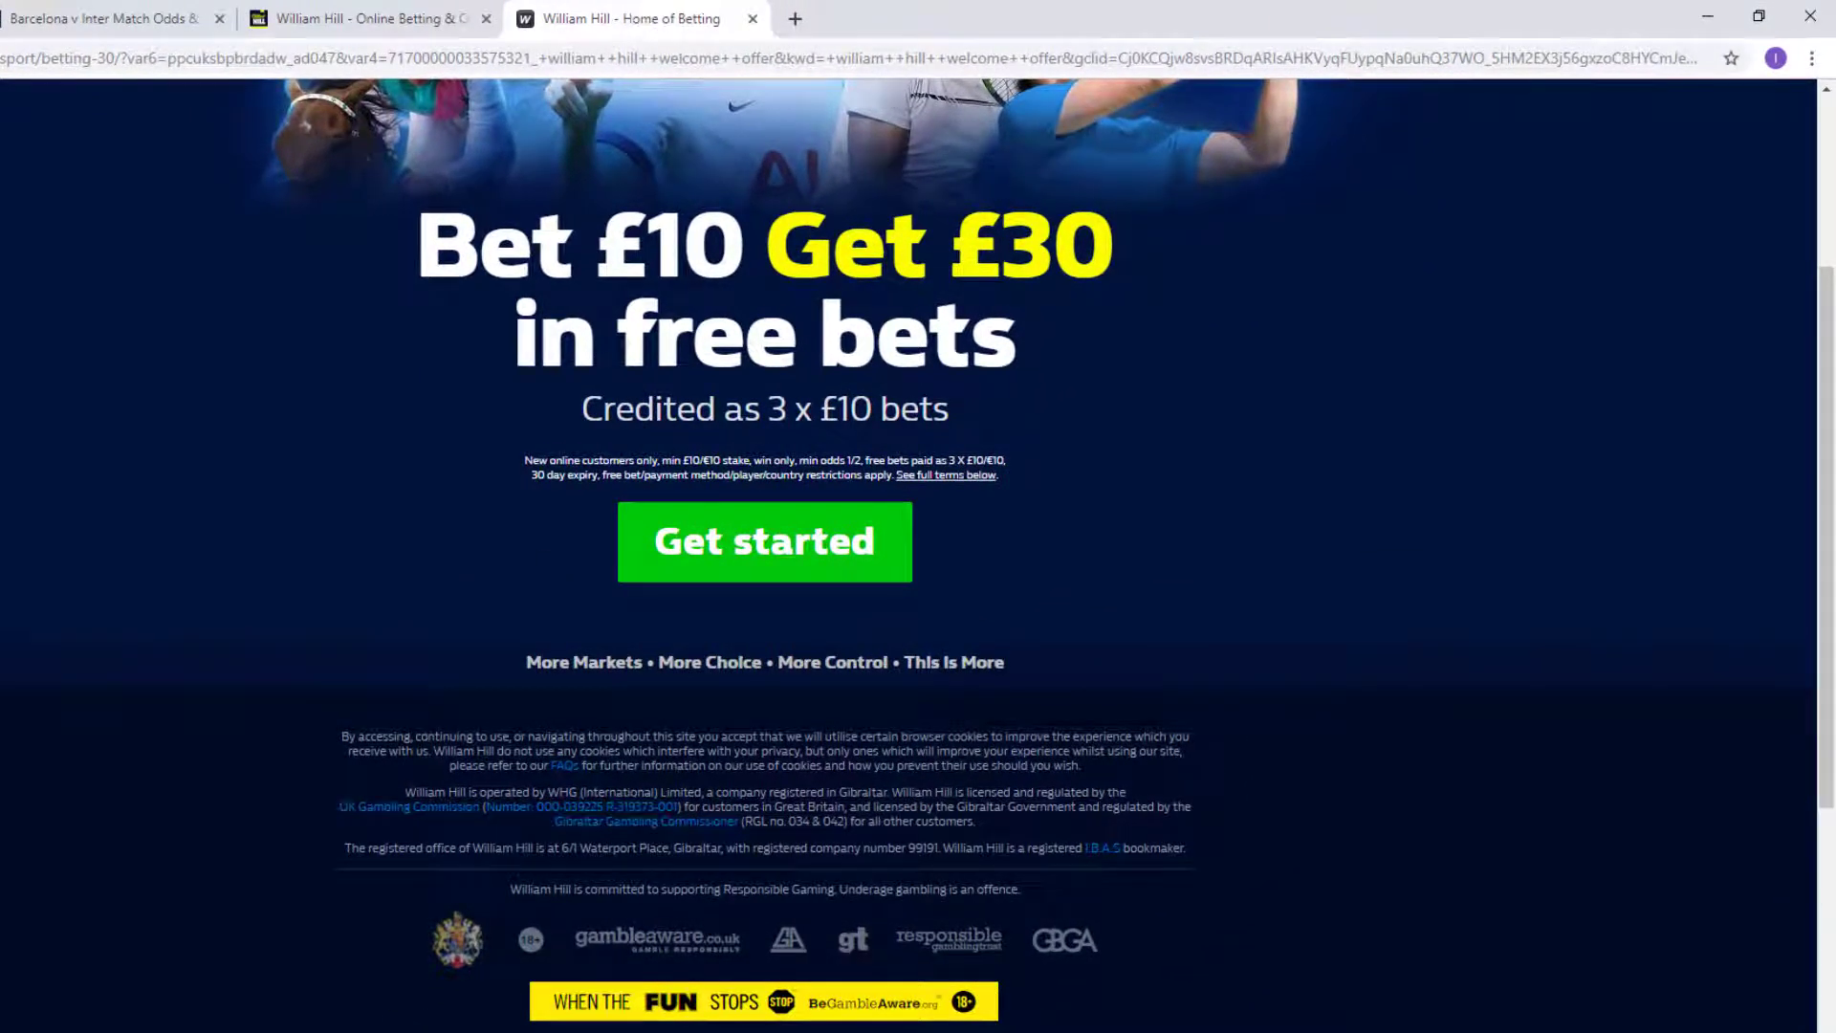
{"action": "scroll", "coordinate": [918, 555], "scroll_direction": "down", "scroll_amount": 2}
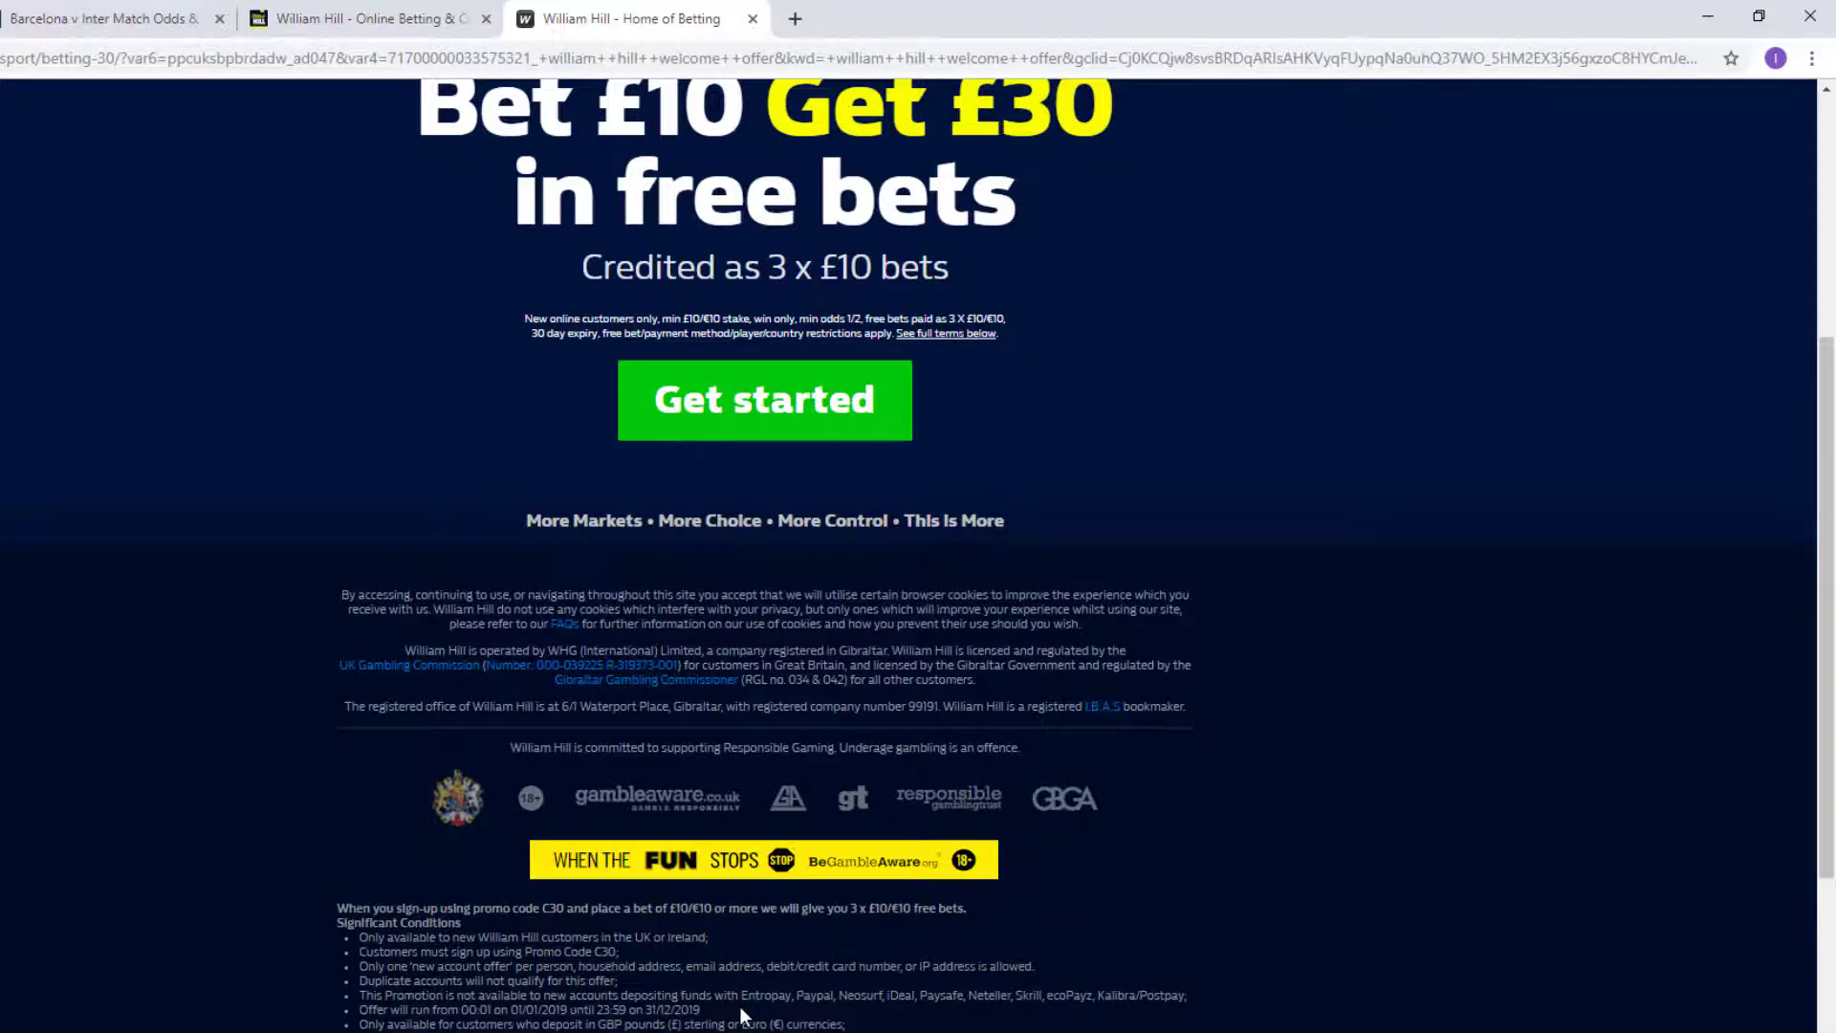
{"action": "left_click_drag", "start_coordinate": [760, 335], "coordinate": [828, 321]}
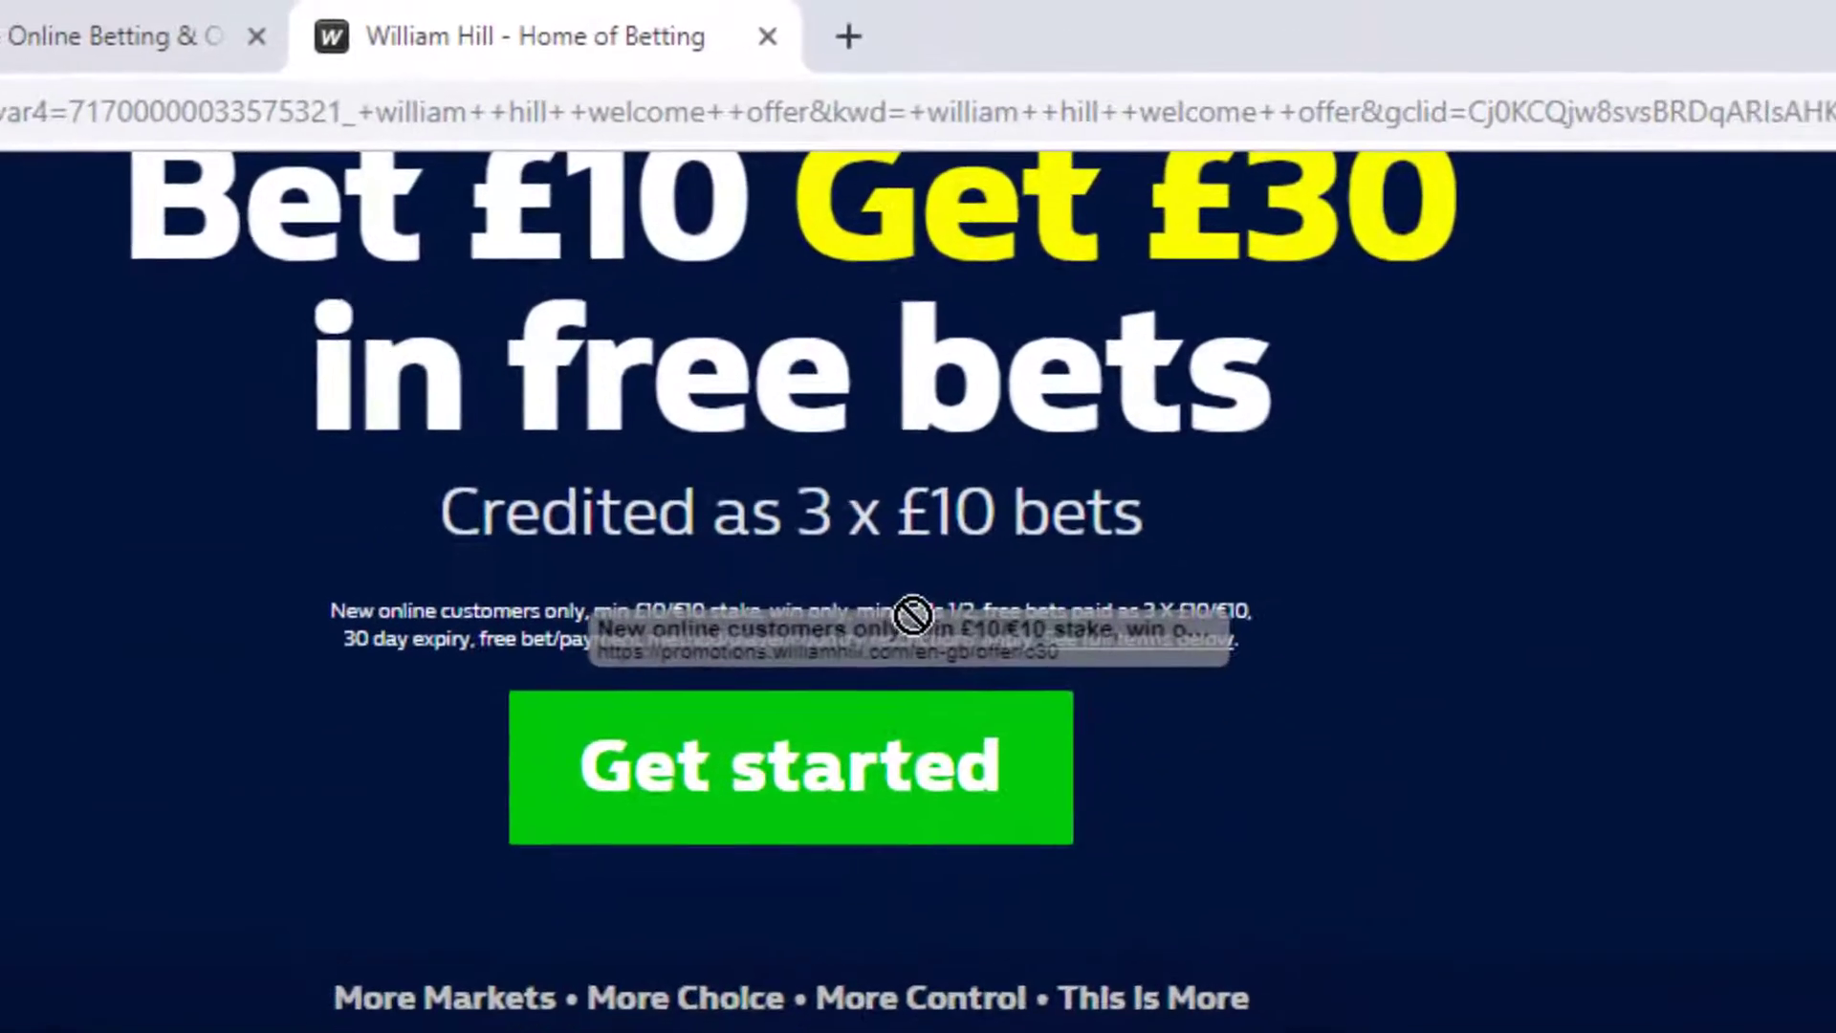
{"action": "left_click_drag", "start_coordinate": [912, 614], "coordinate": [916, 631]}
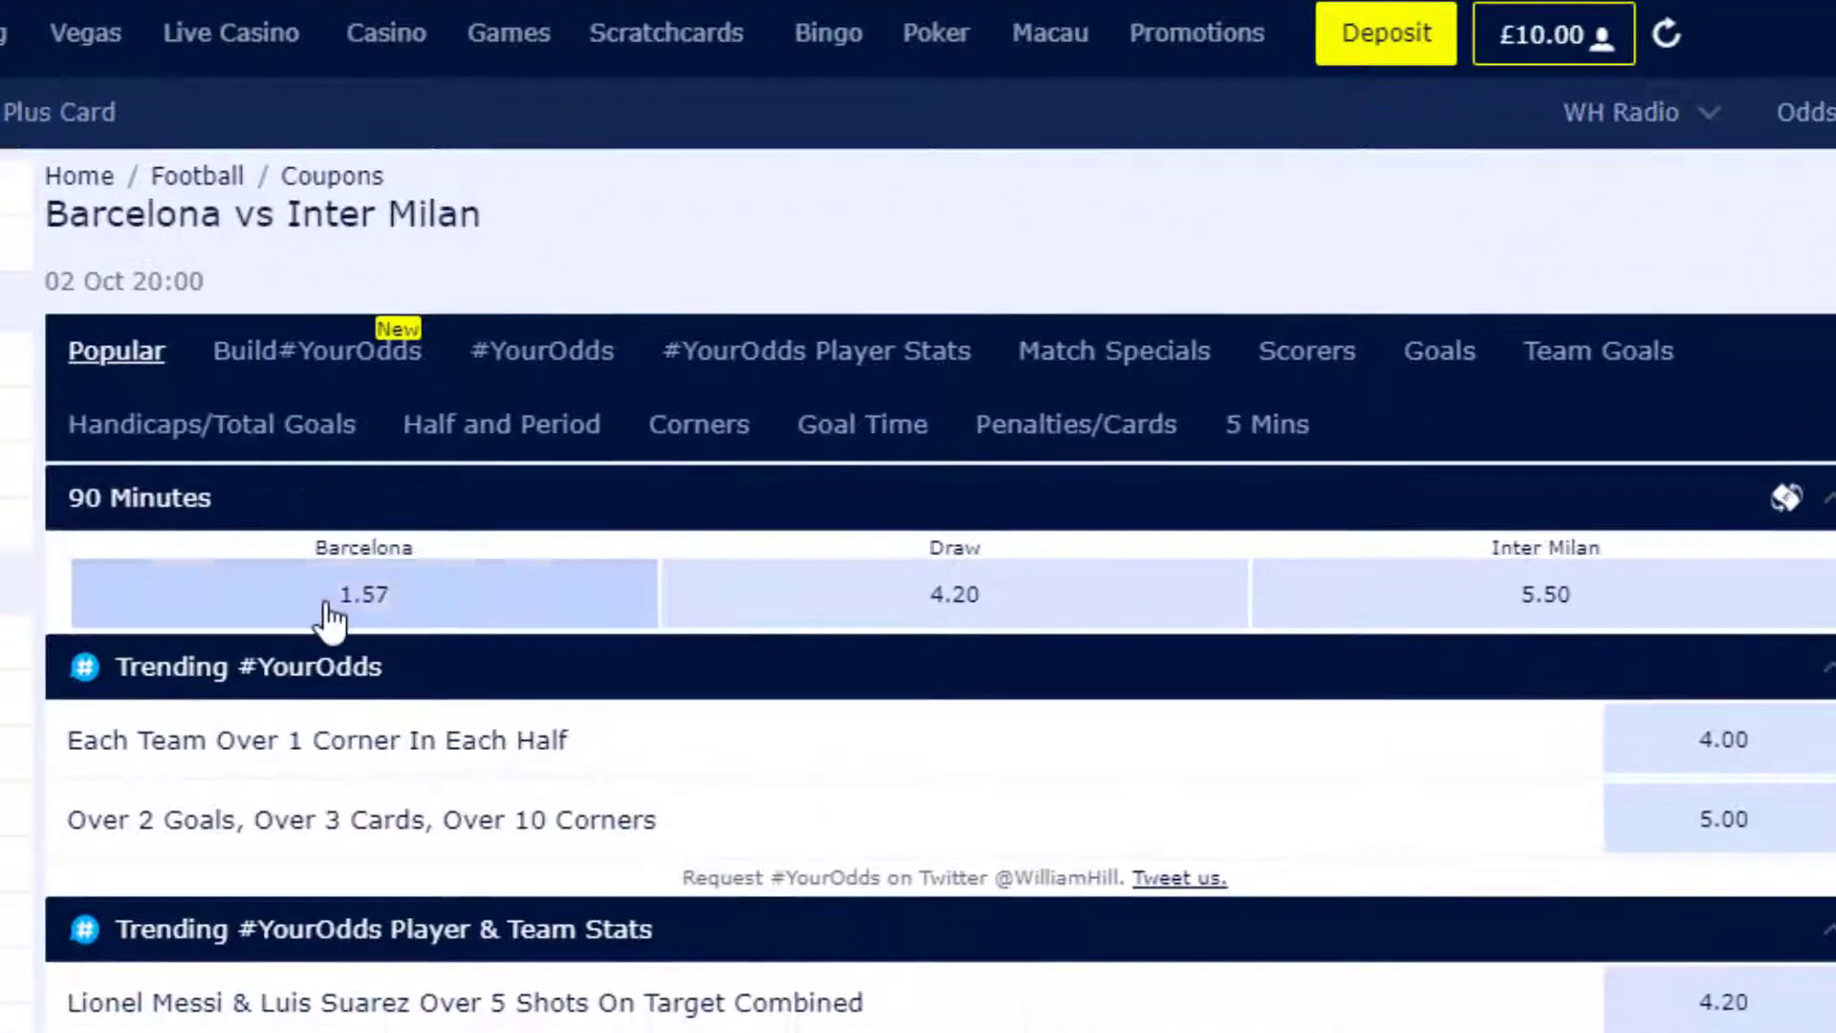
Add Barcelona to win in 90 minutes at 1.57 to the William Hill bet slip with a £10 stake.
{"action": "left_click", "coordinate": [326, 607]}
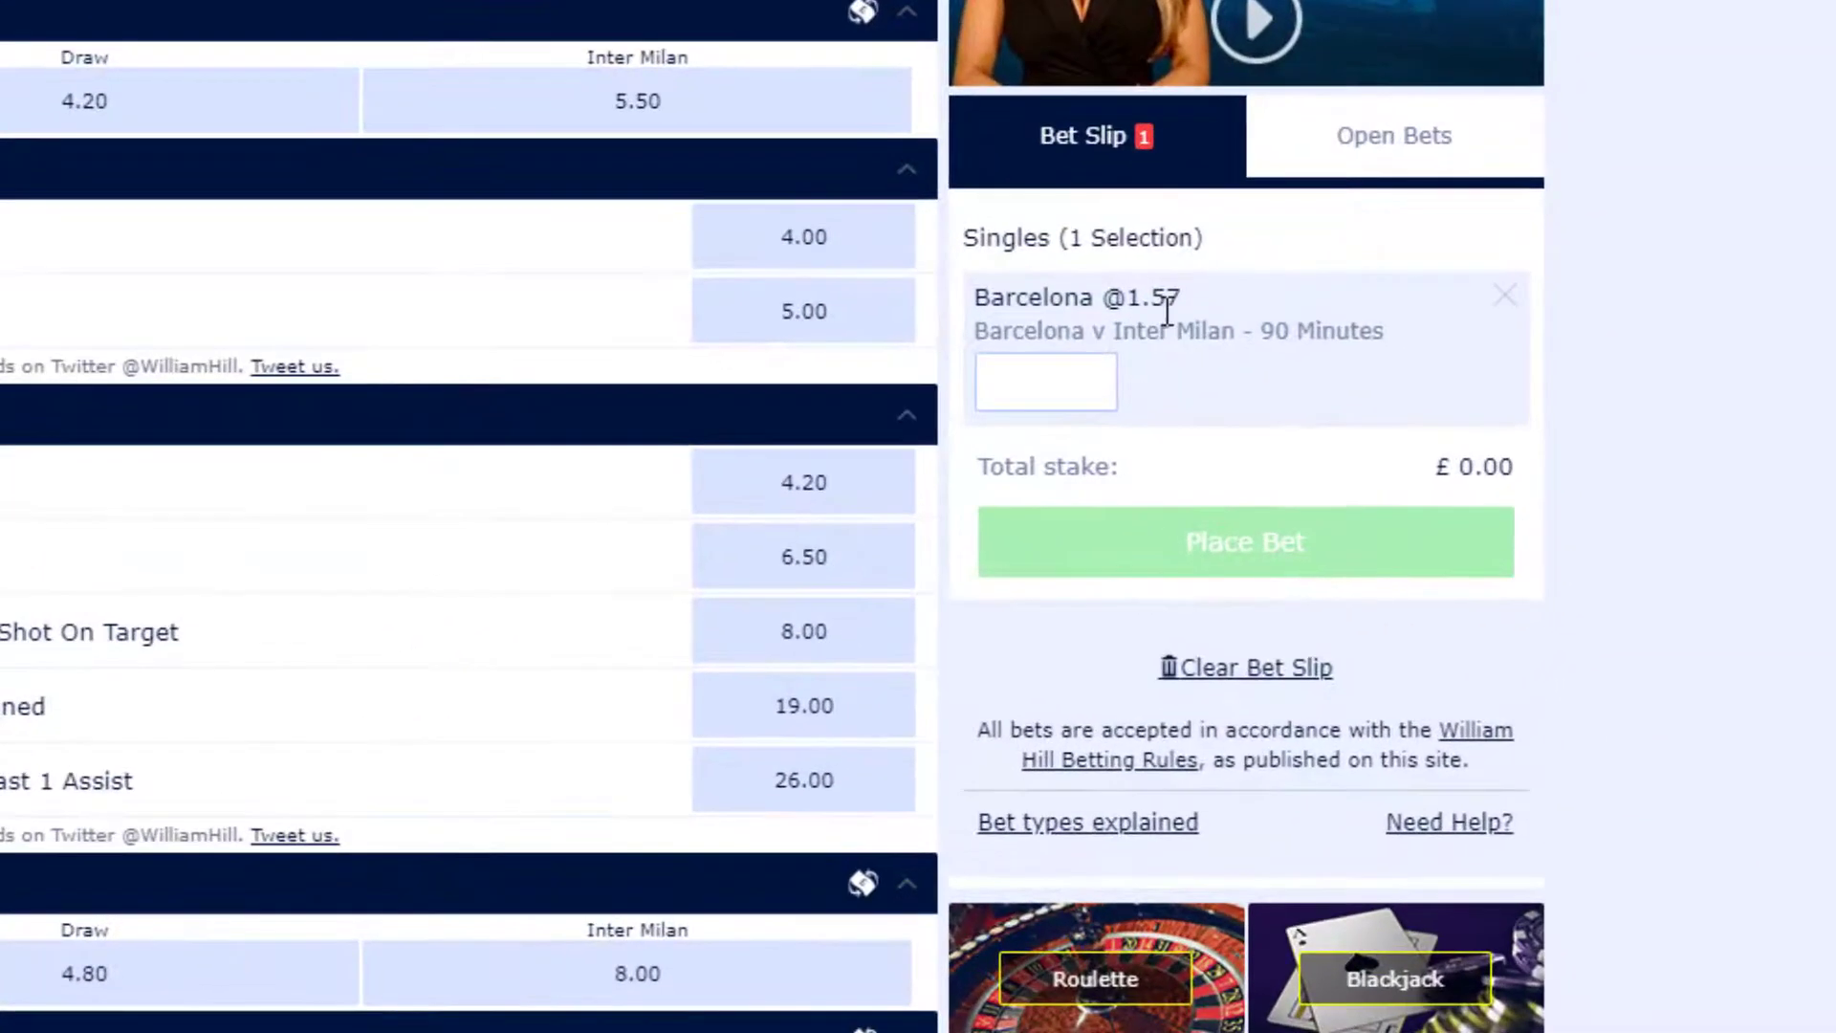
{"action": "left_click", "coordinate": [1064, 376]}
{"action": "type", "text": "10"}
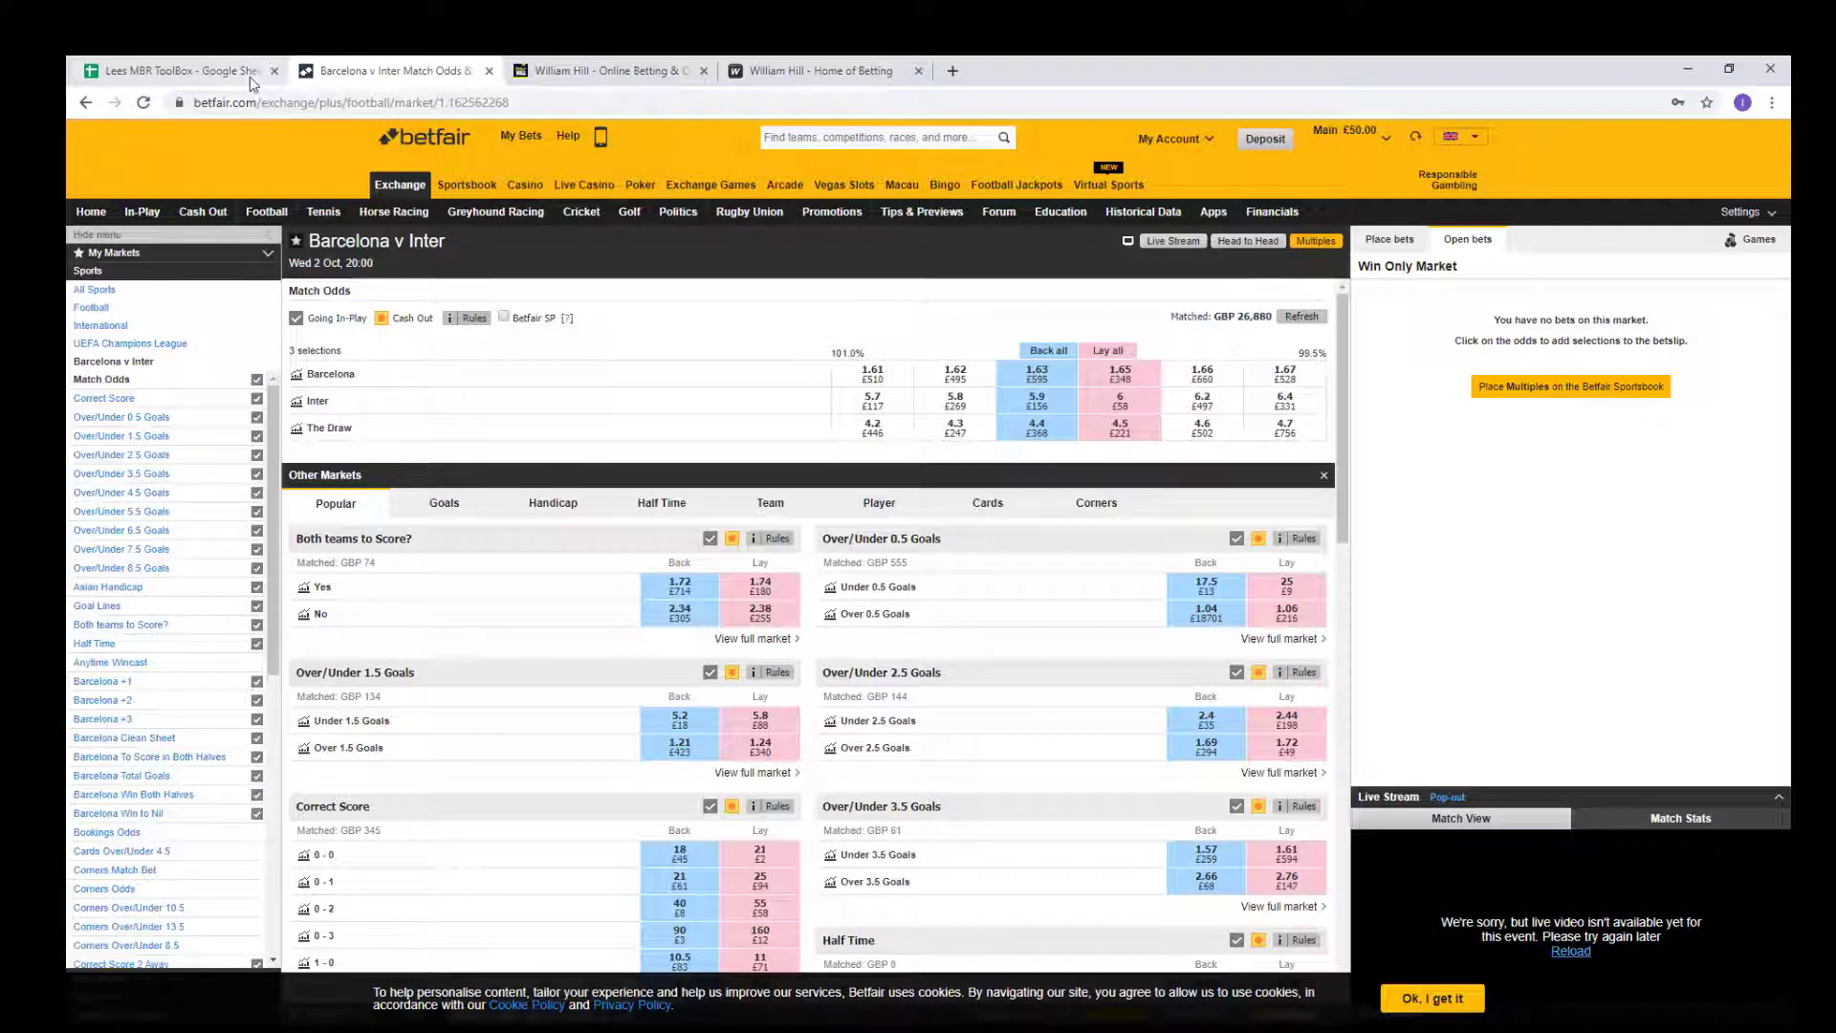
Compare the calculator's qualifying lay odds and lay stake with the Barcelona lay price and match date on Betfair.
{"action": "left_click", "coordinate": [239, 76]}
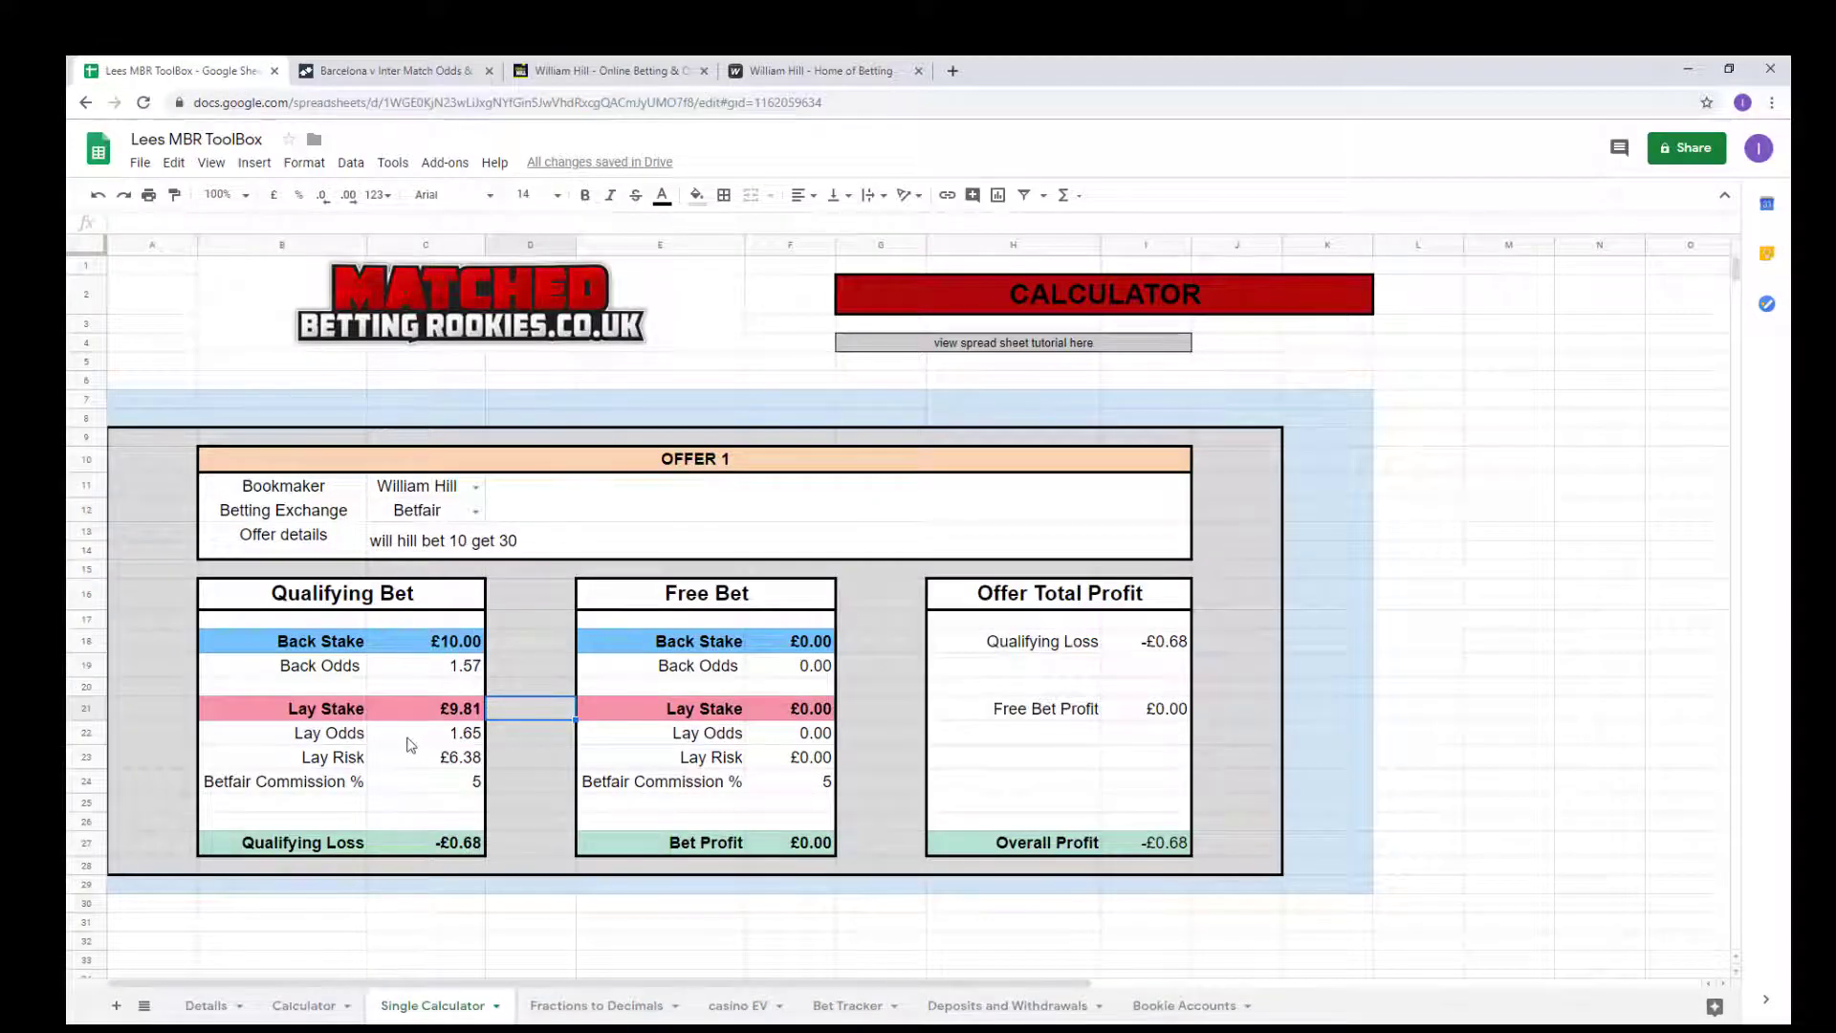
{"action": "left_click", "coordinate": [382, 72]}
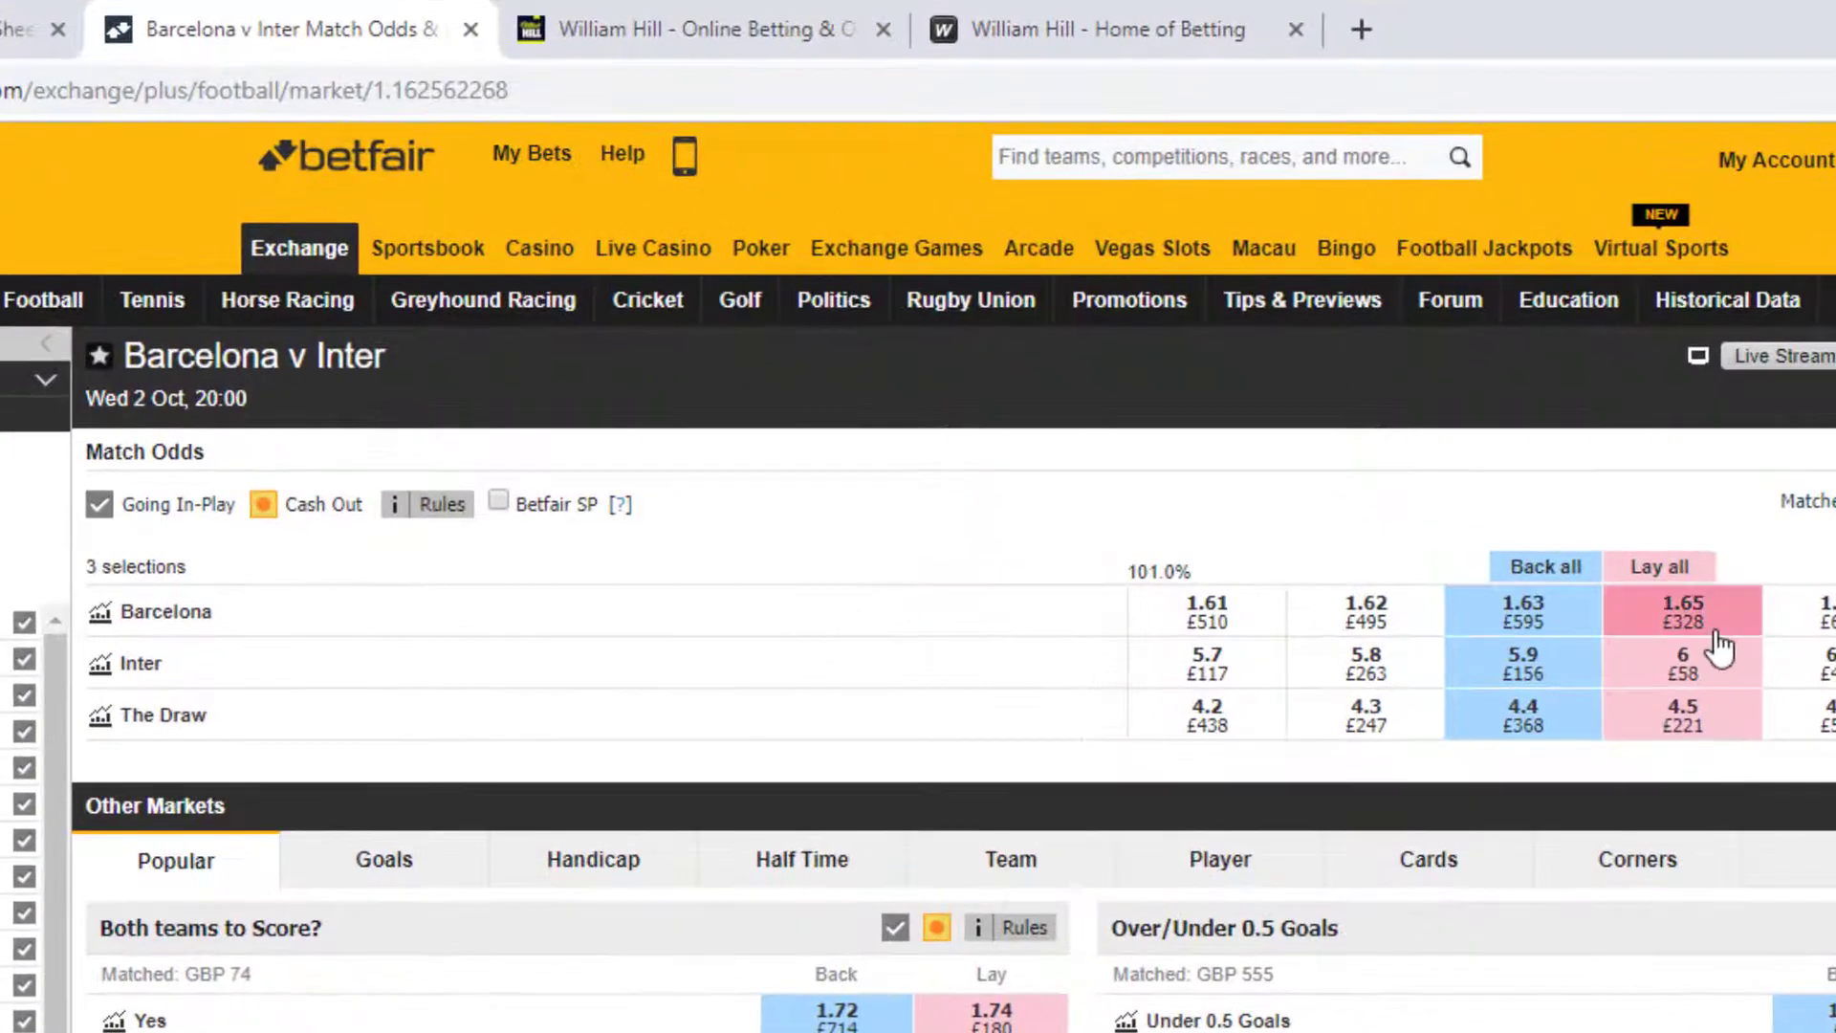
{"action": "mouse_move", "coordinate": [1721, 647]}
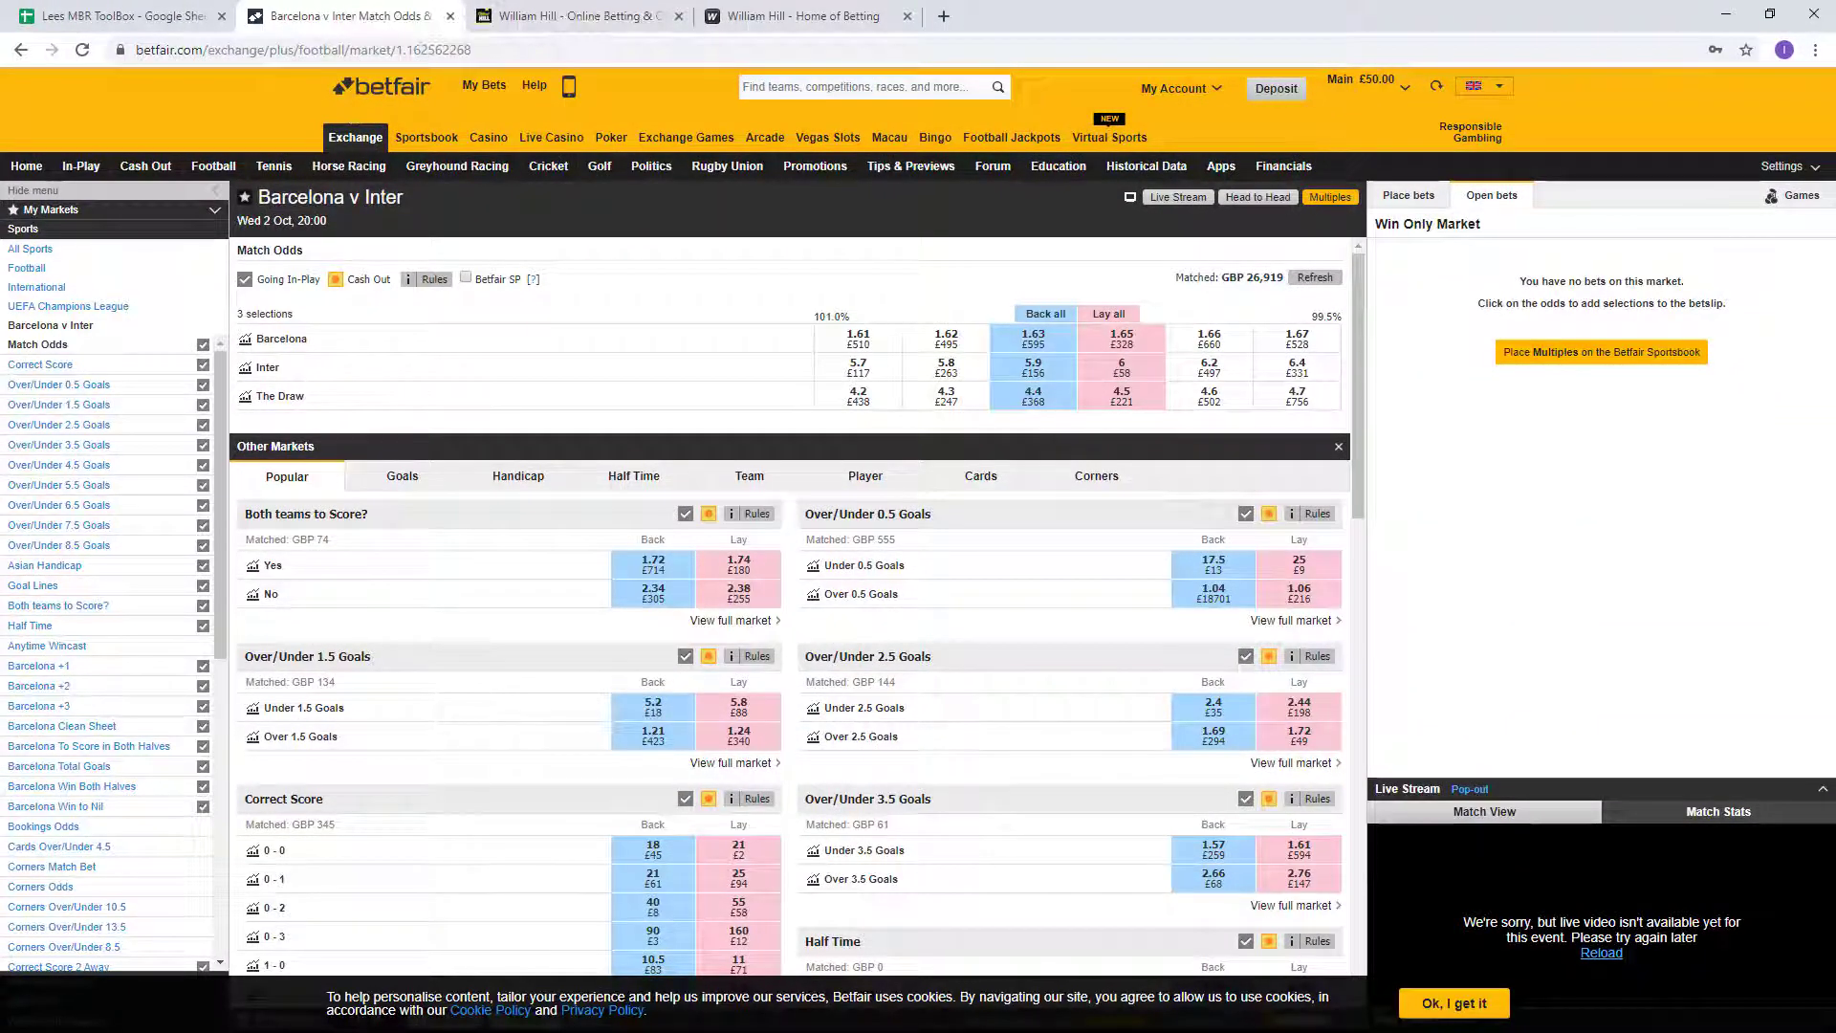
{"action": "left_click_drag", "start_coordinate": [255, 221], "coordinate": [306, 220]}
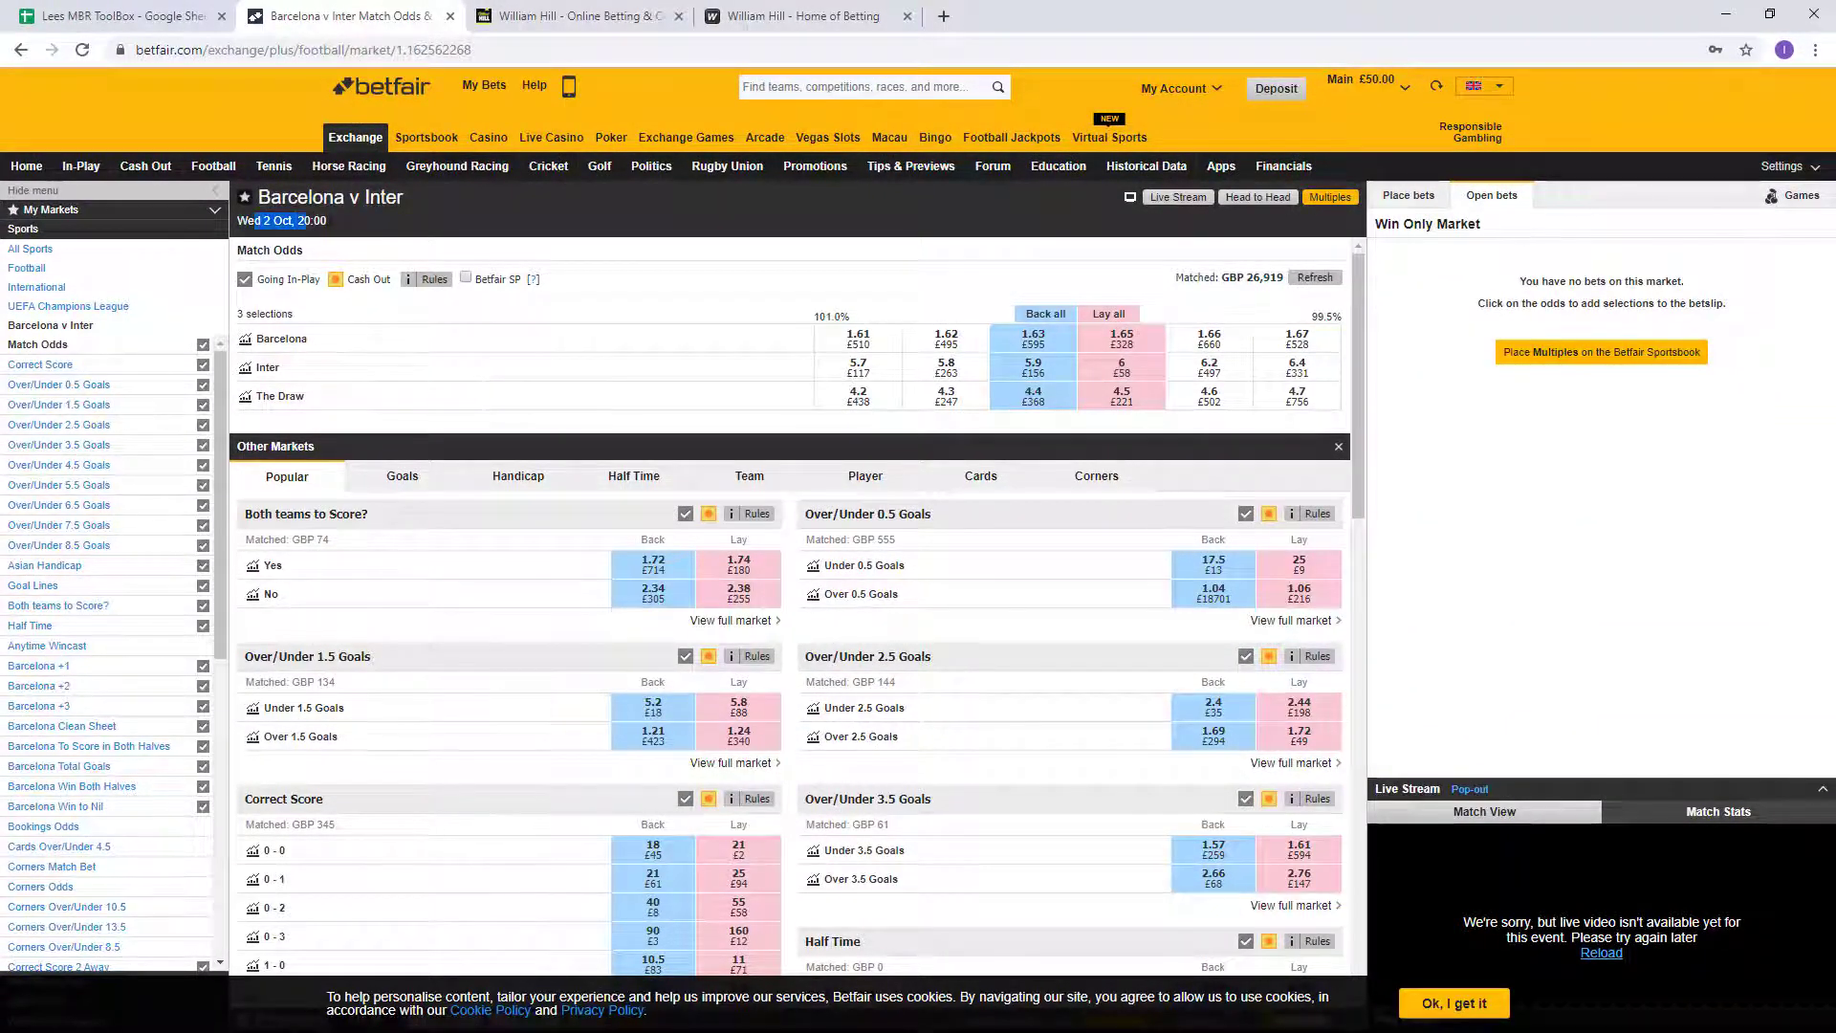
{"action": "left_click", "coordinate": [380, 347]}
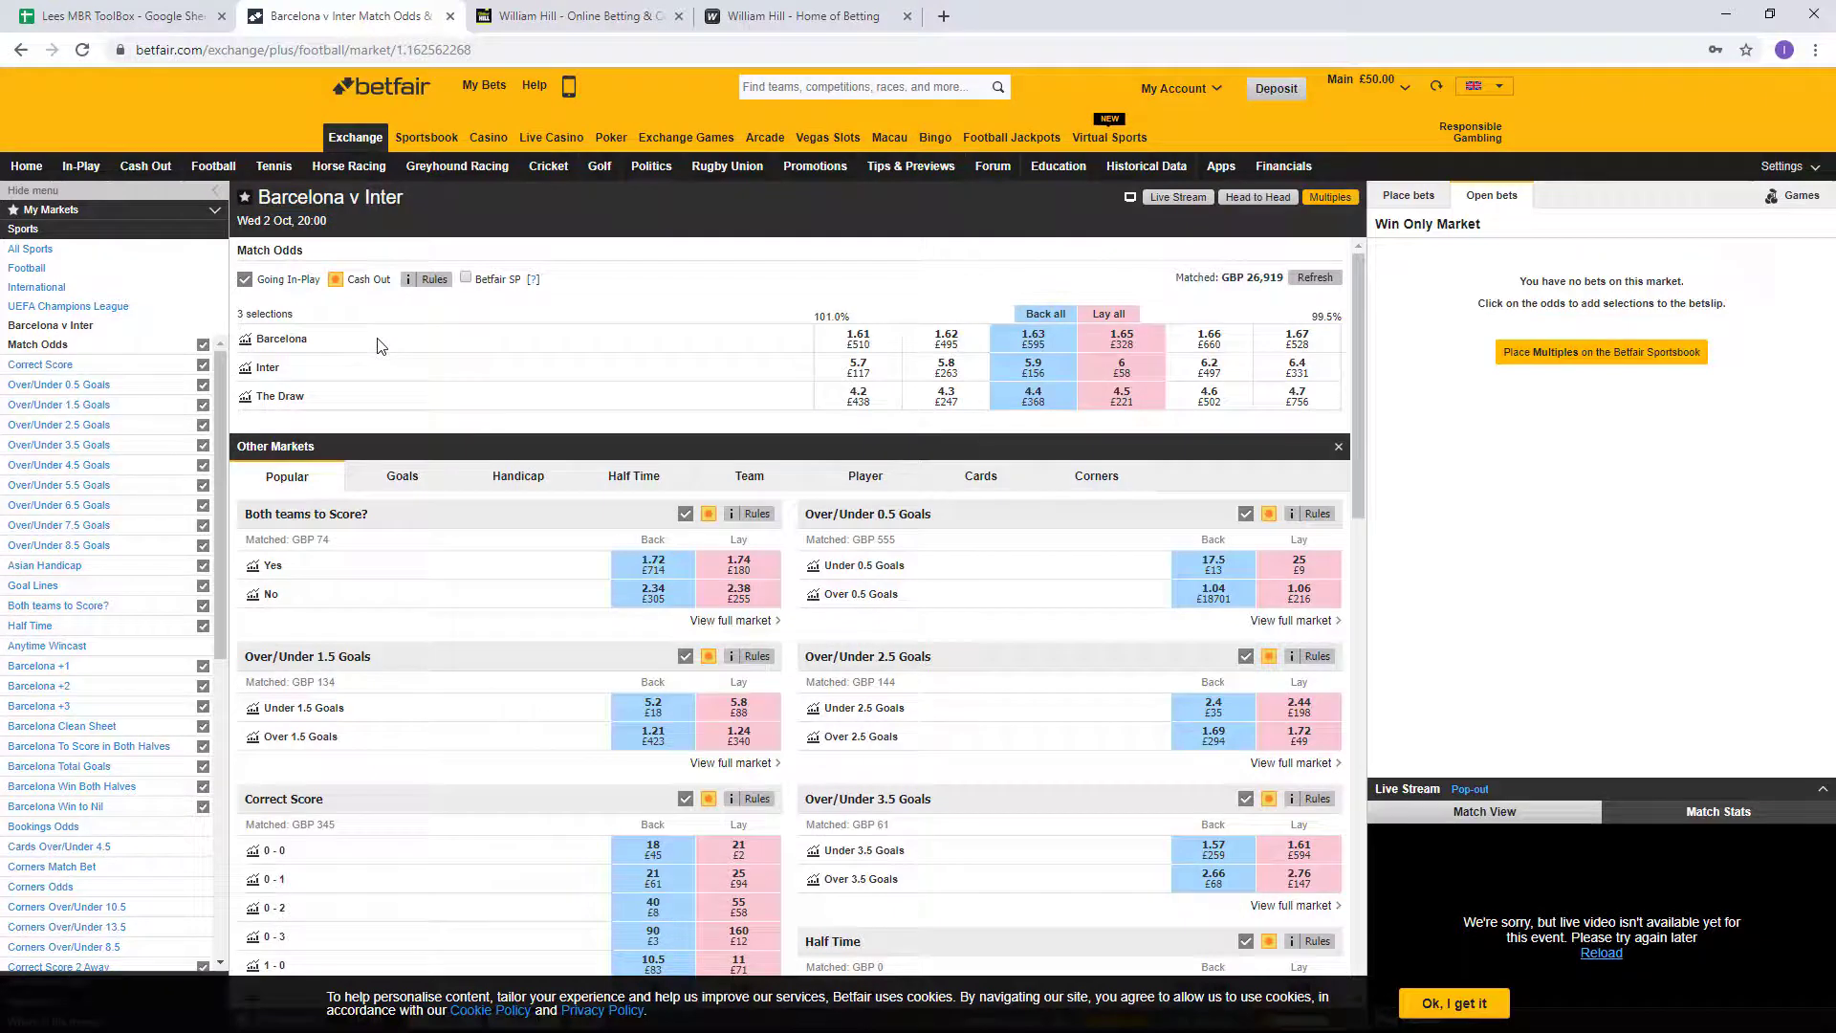
{"action": "left_click", "coordinate": [148, 18]}
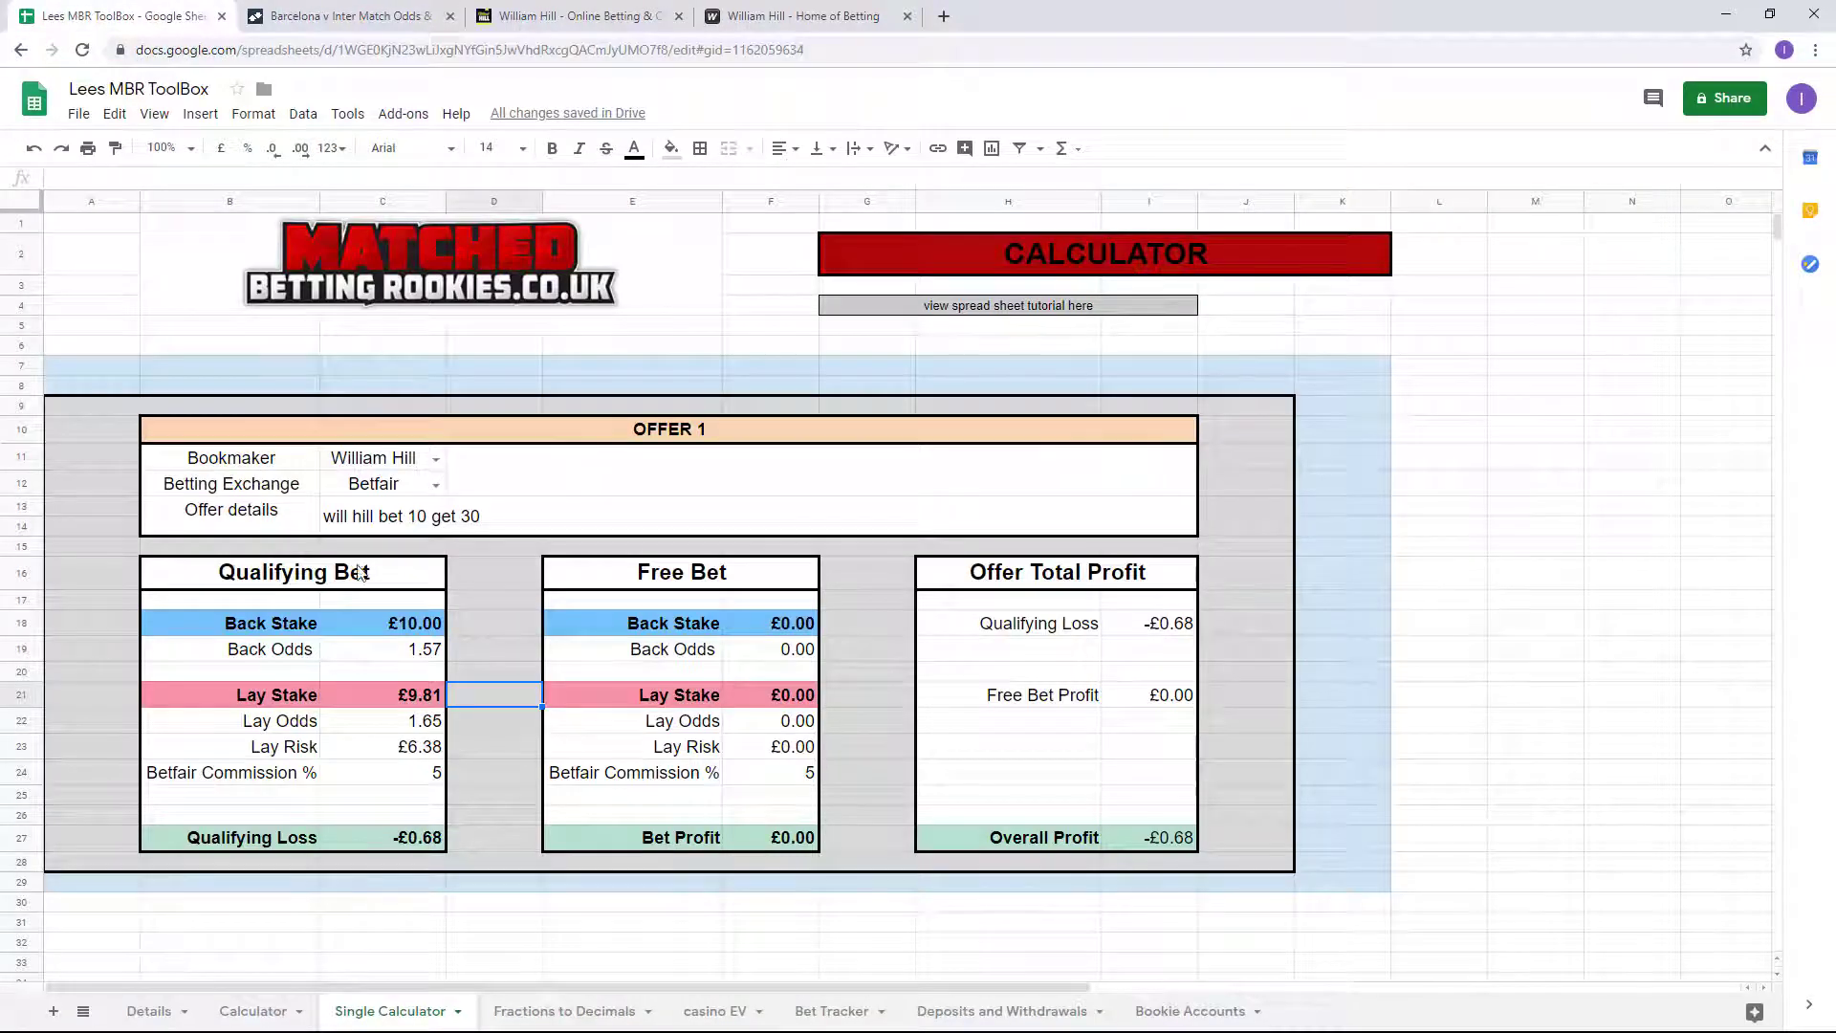
{"action": "left_click", "coordinate": [369, 724]}
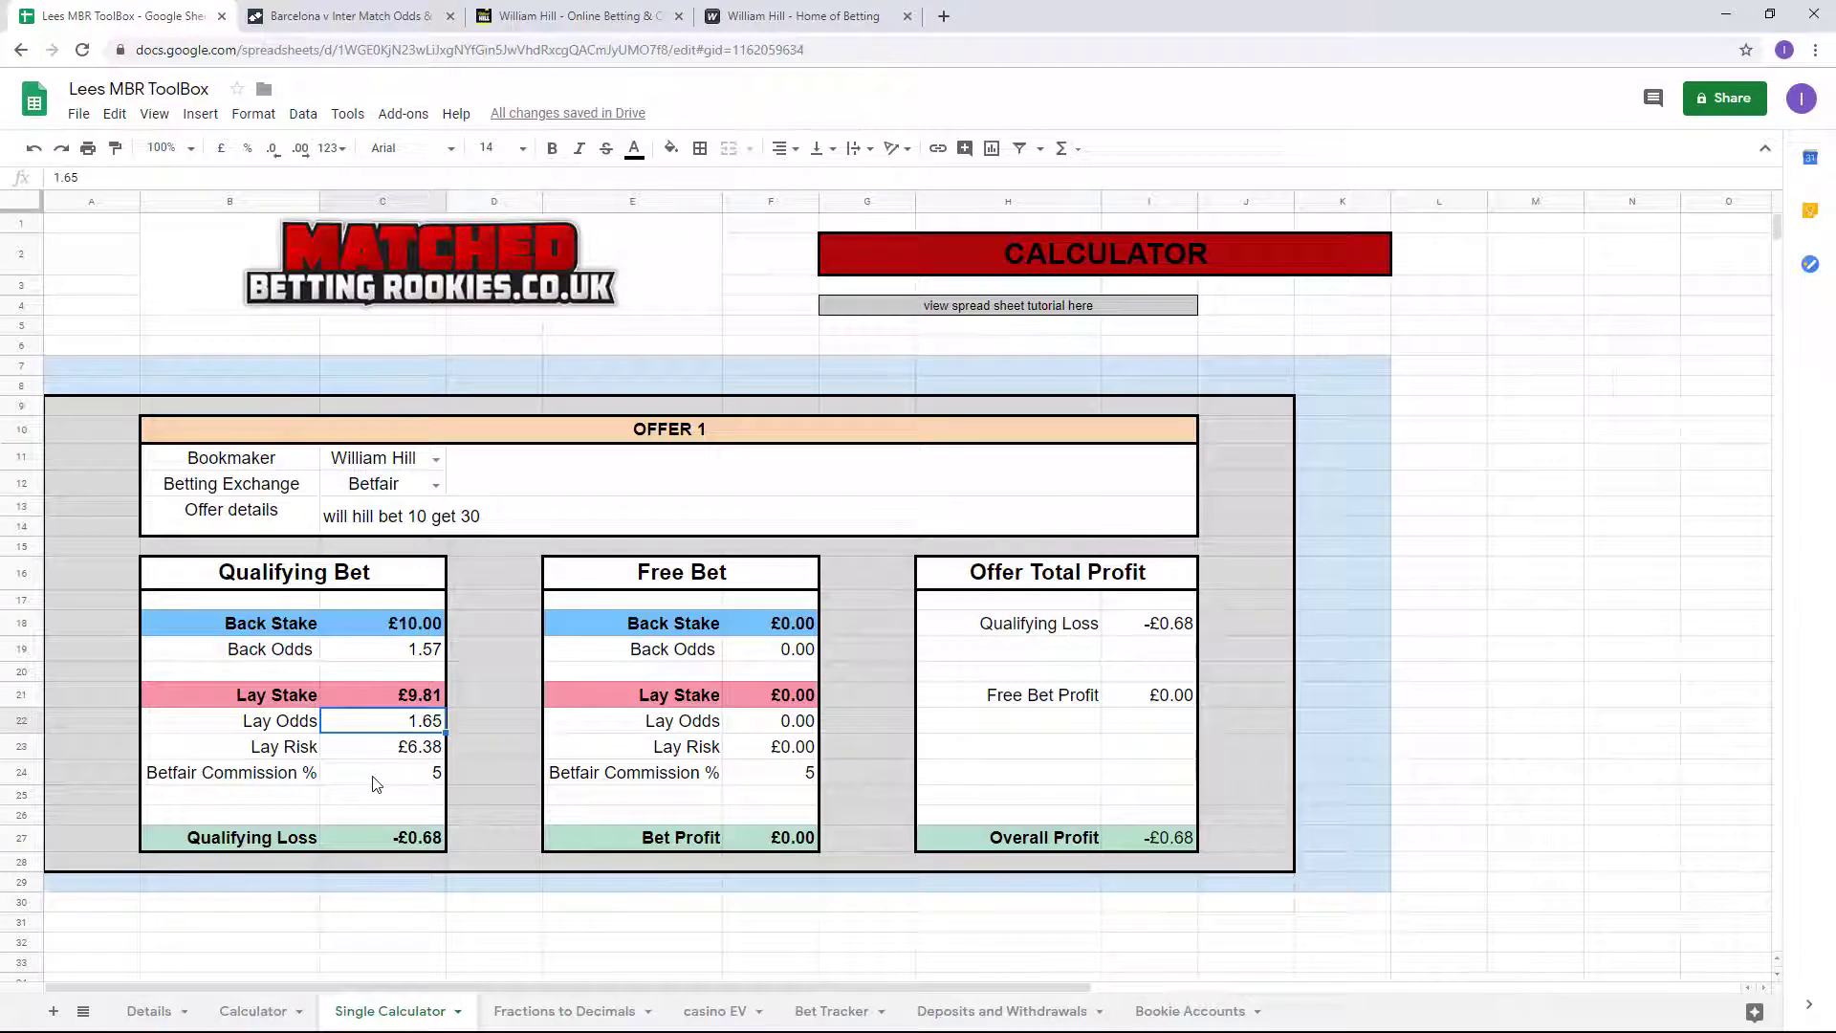
{"action": "left_click", "coordinate": [379, 705]}
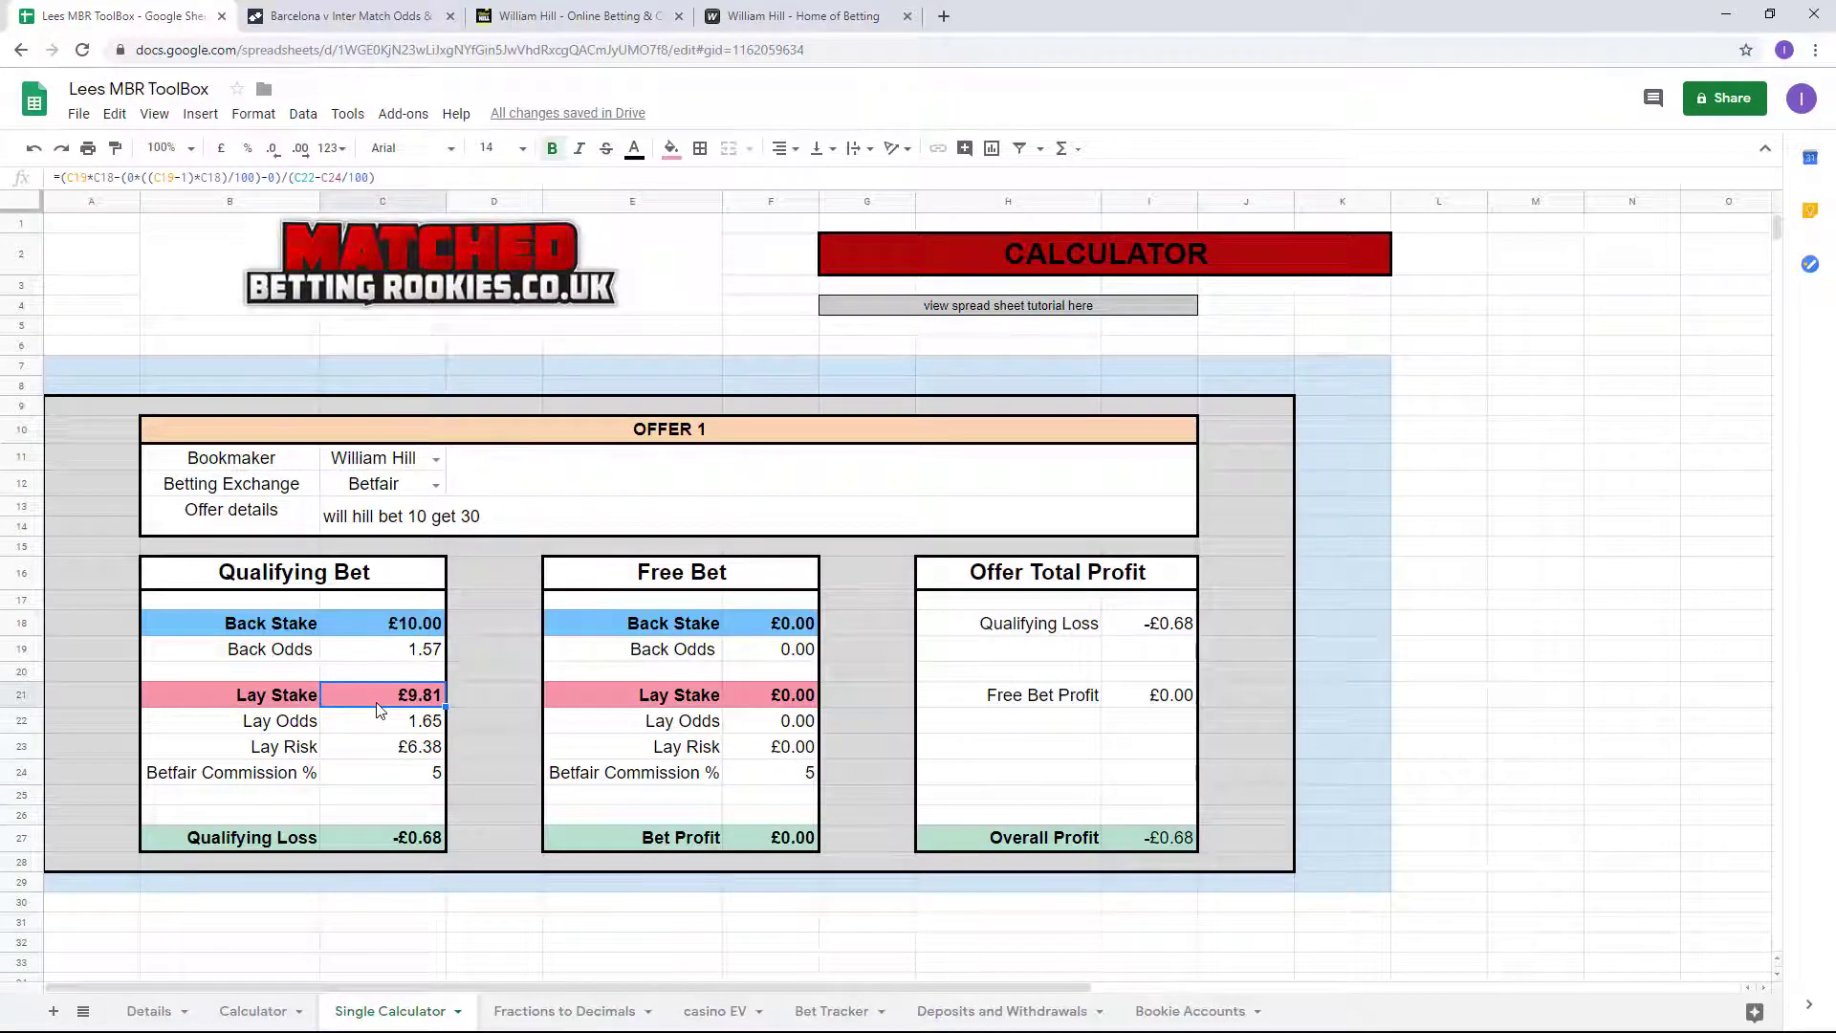
Fill in a £9.81 Betfair lay on Barcelona at 1.65 and check its liability against the calculator's lay risk.
{"action": "left_click", "coordinate": [349, 16]}
{"action": "left_click", "coordinate": [1105, 347]}
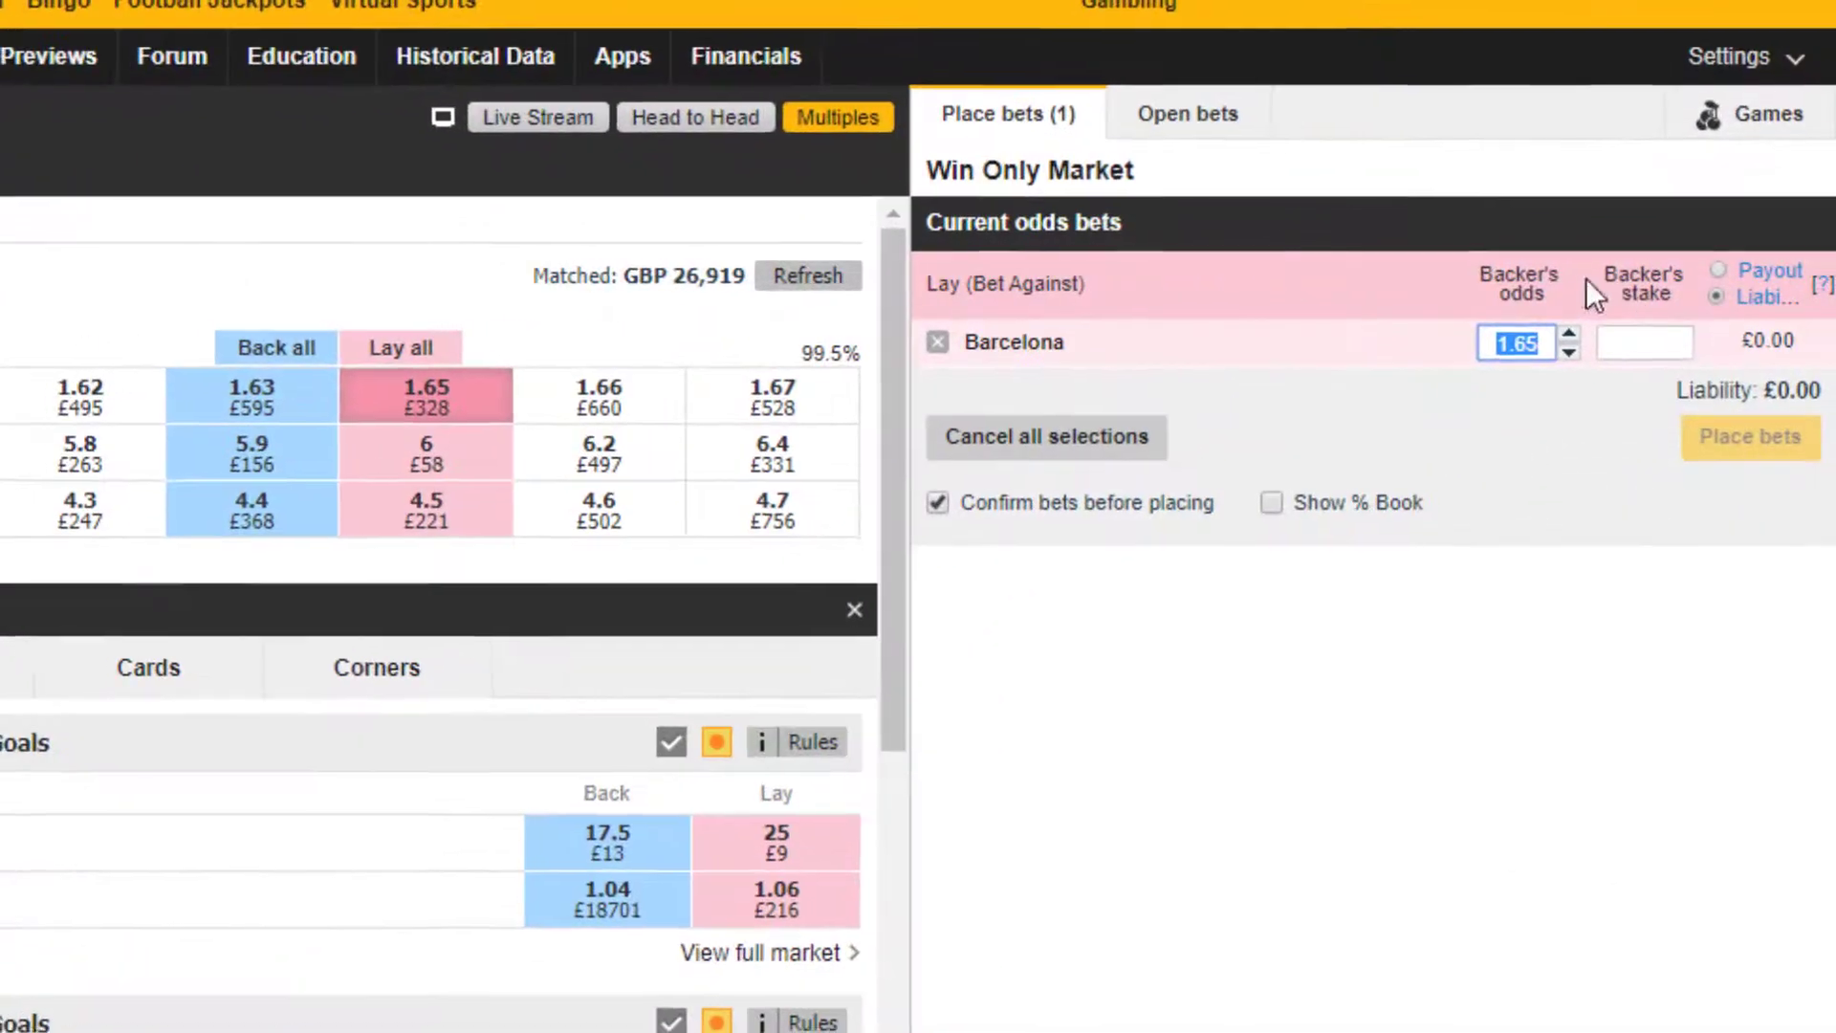
{"action": "left_click", "coordinate": [1755, 315]}
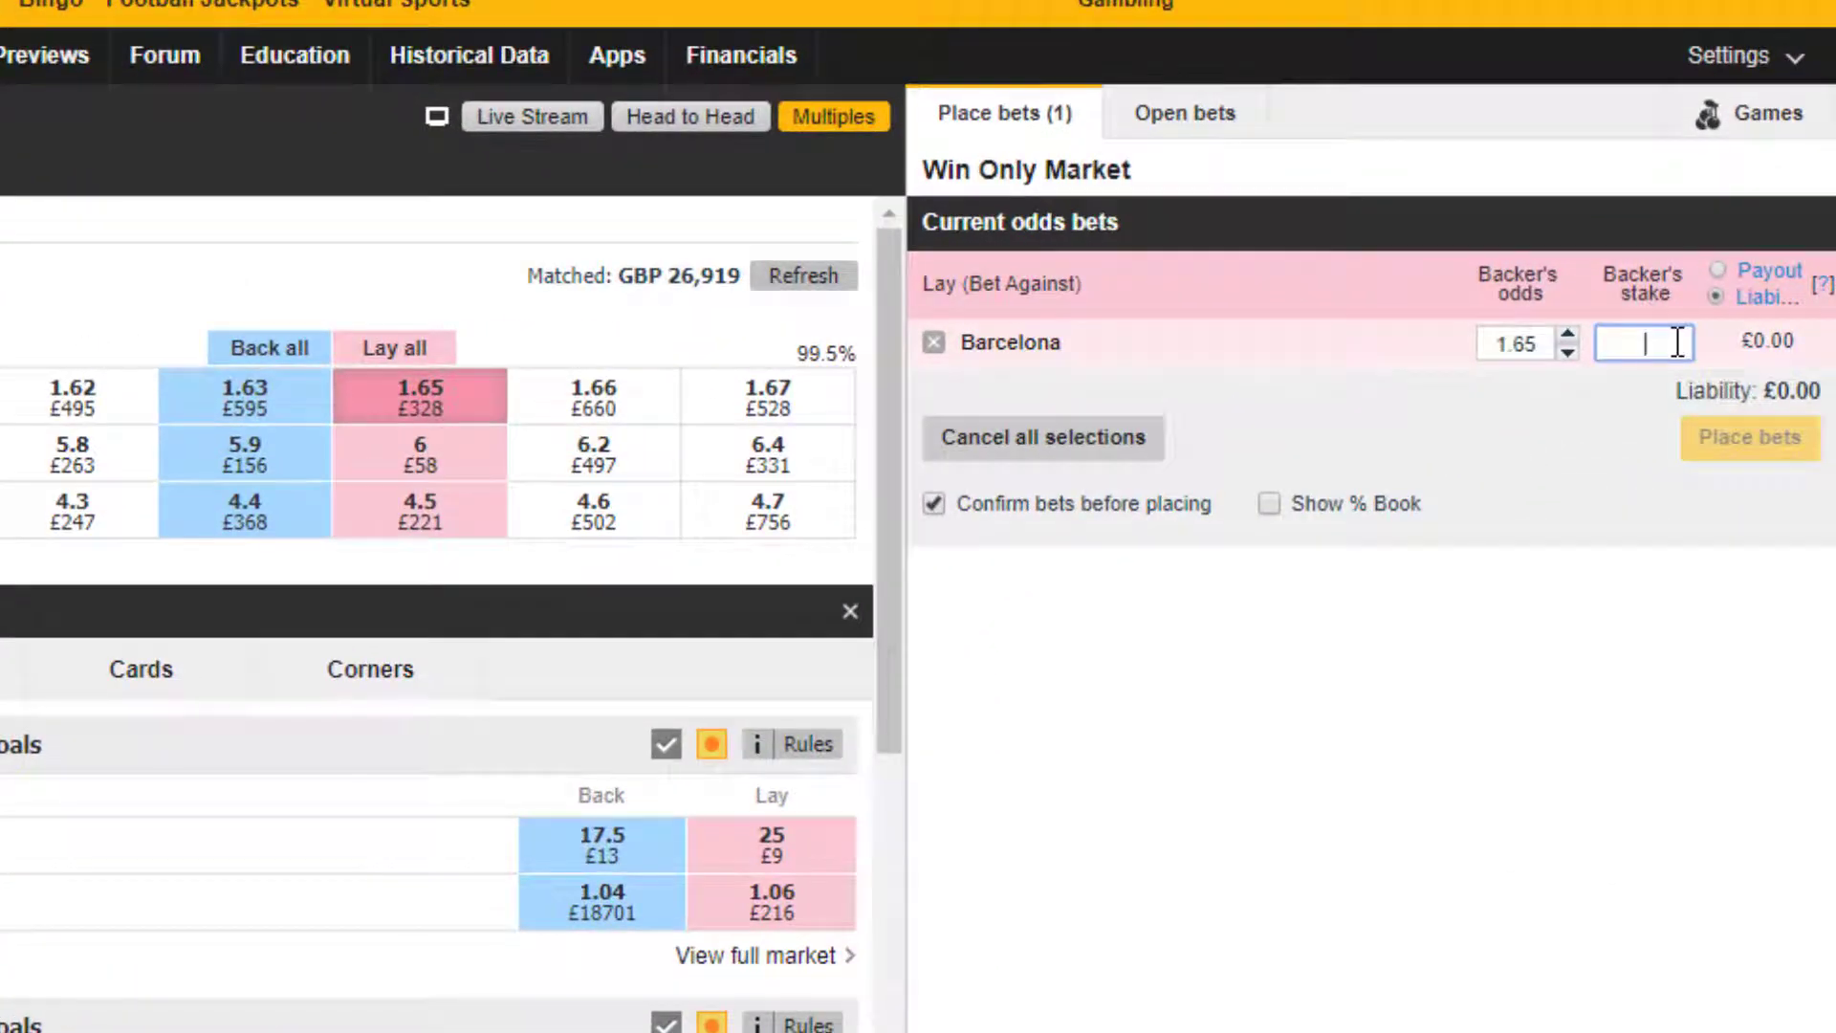
{"action": "type", "text": "9.81"}
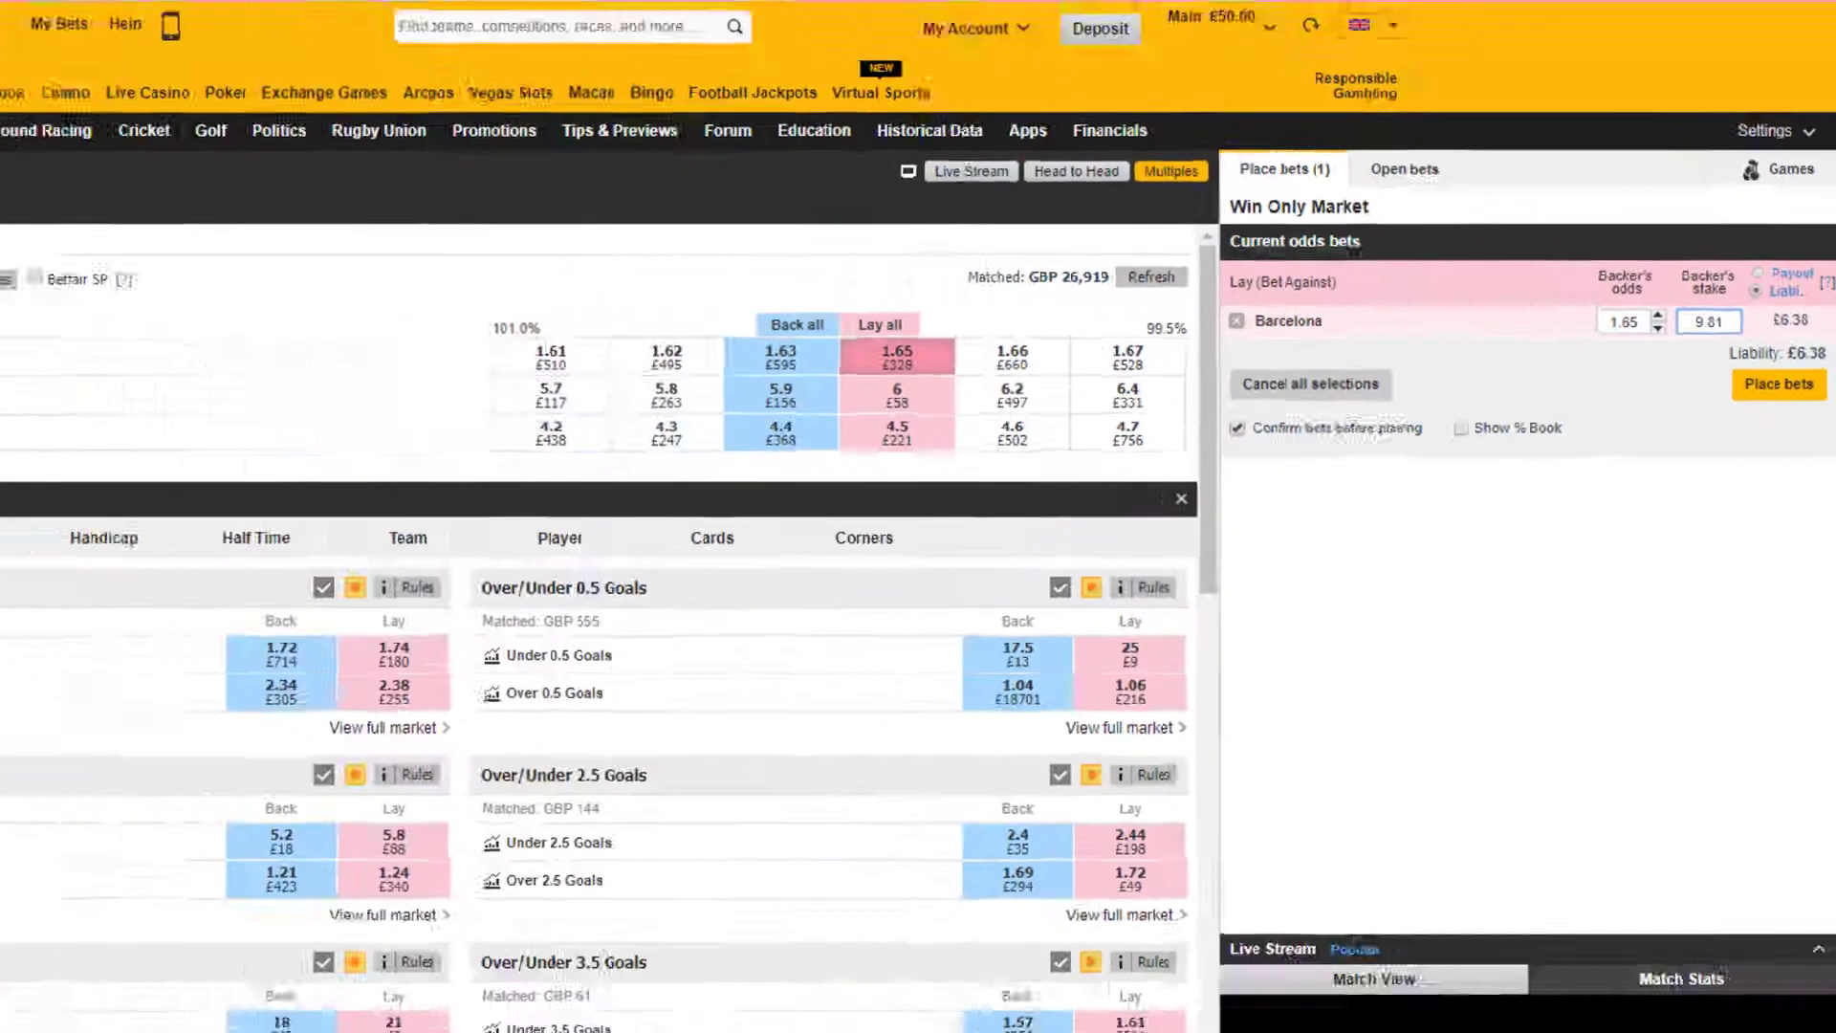
{"action": "left_click", "coordinate": [130, 15]}
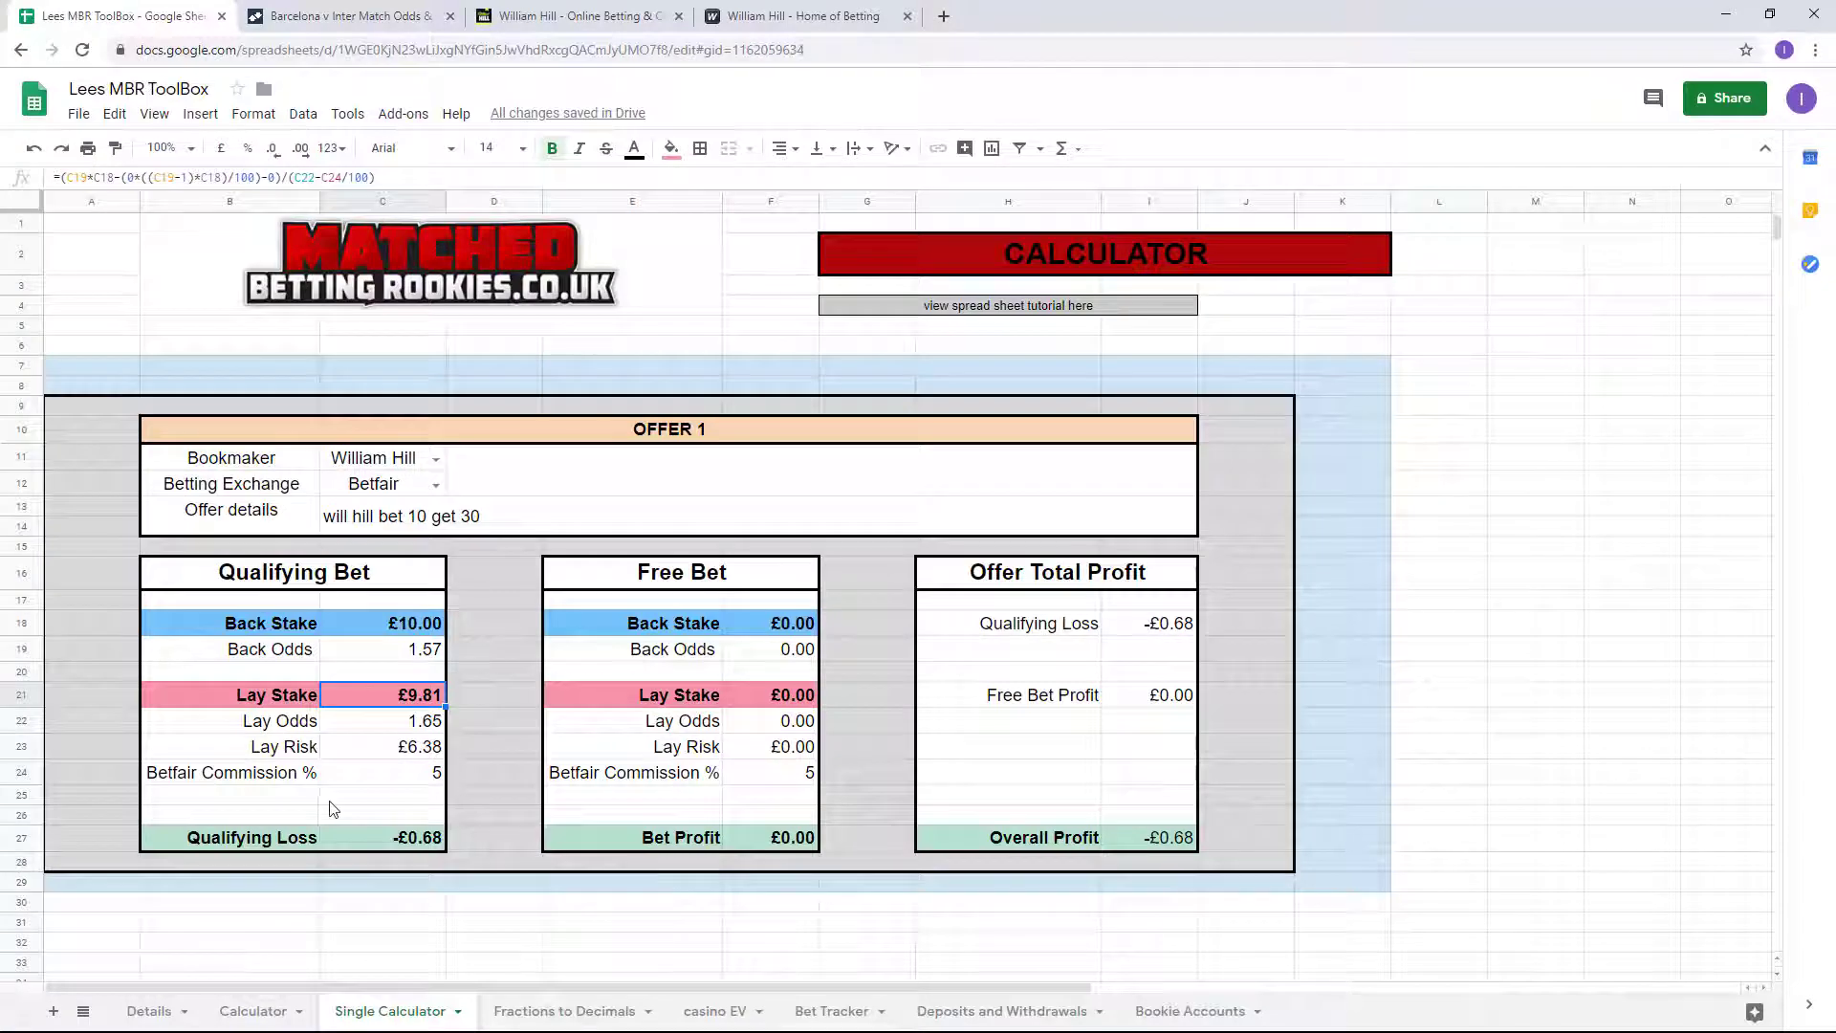
{"action": "left_click", "coordinate": [371, 753]}
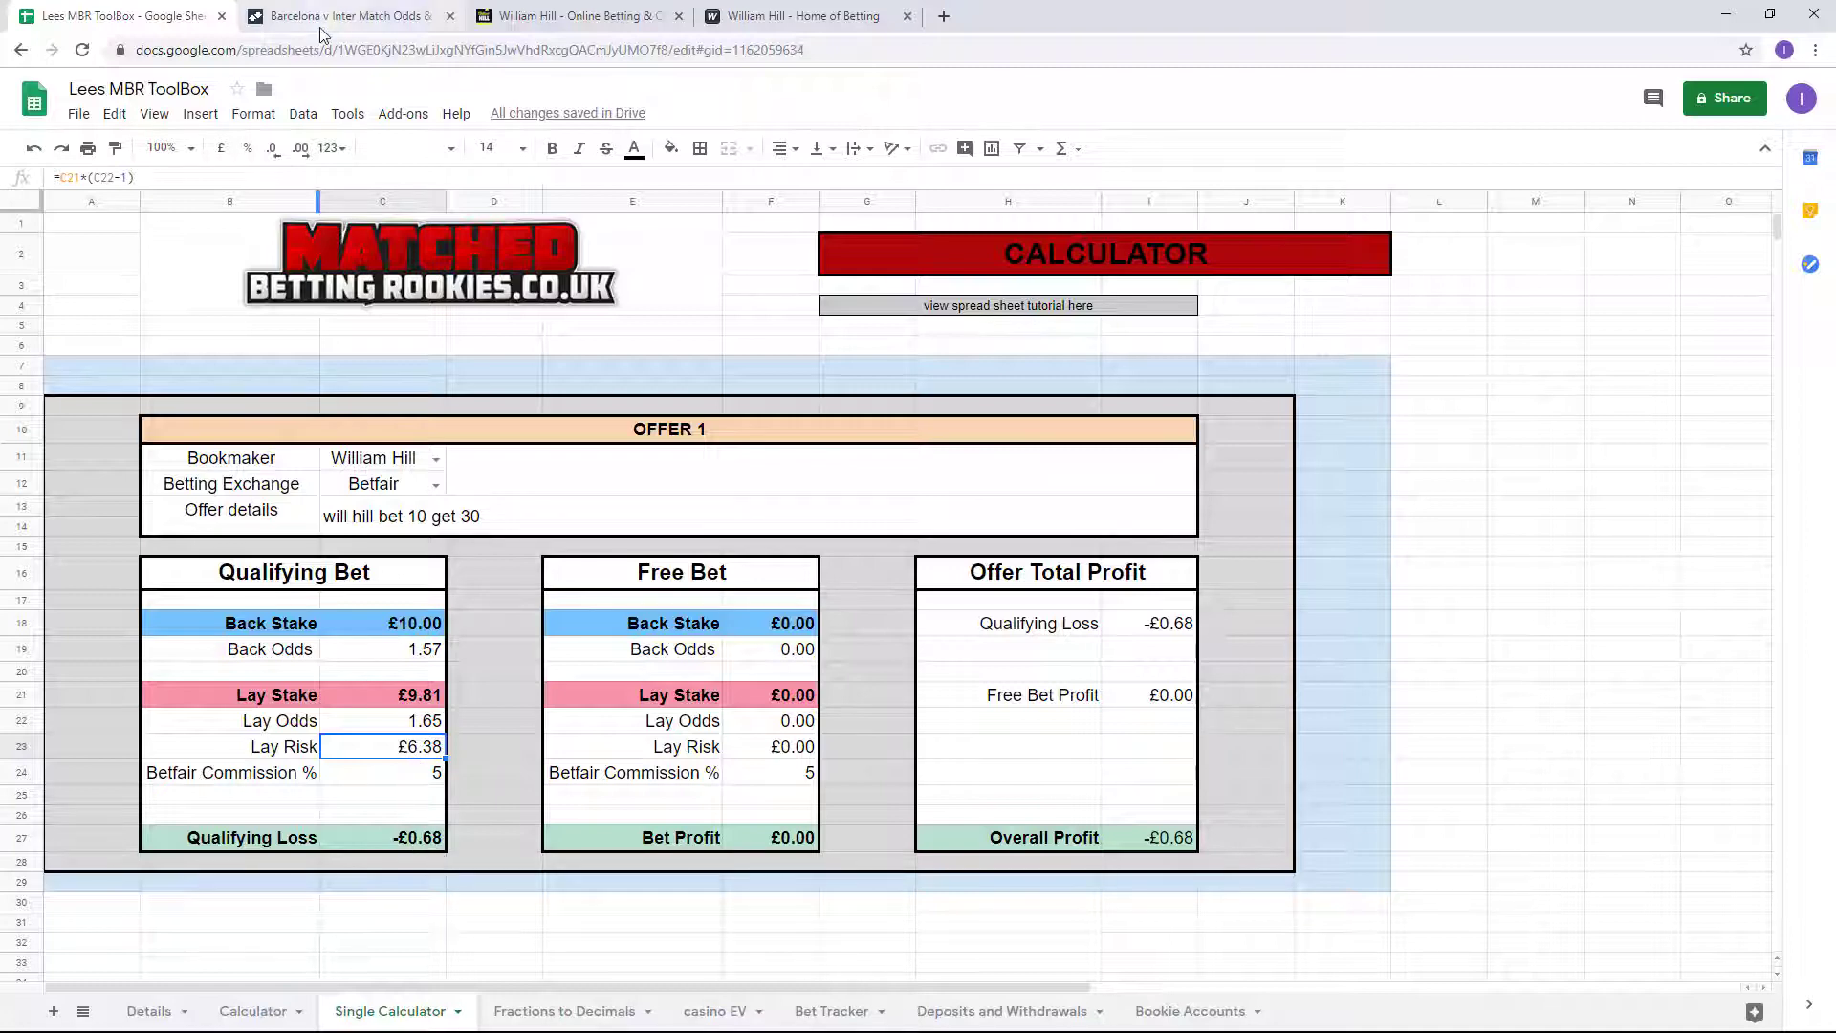
Place the £10 Barcelona back bet on William Hill and submit the matching Barcelona lay bet on Betfair.
{"action": "left_click", "coordinate": [494, 23]}
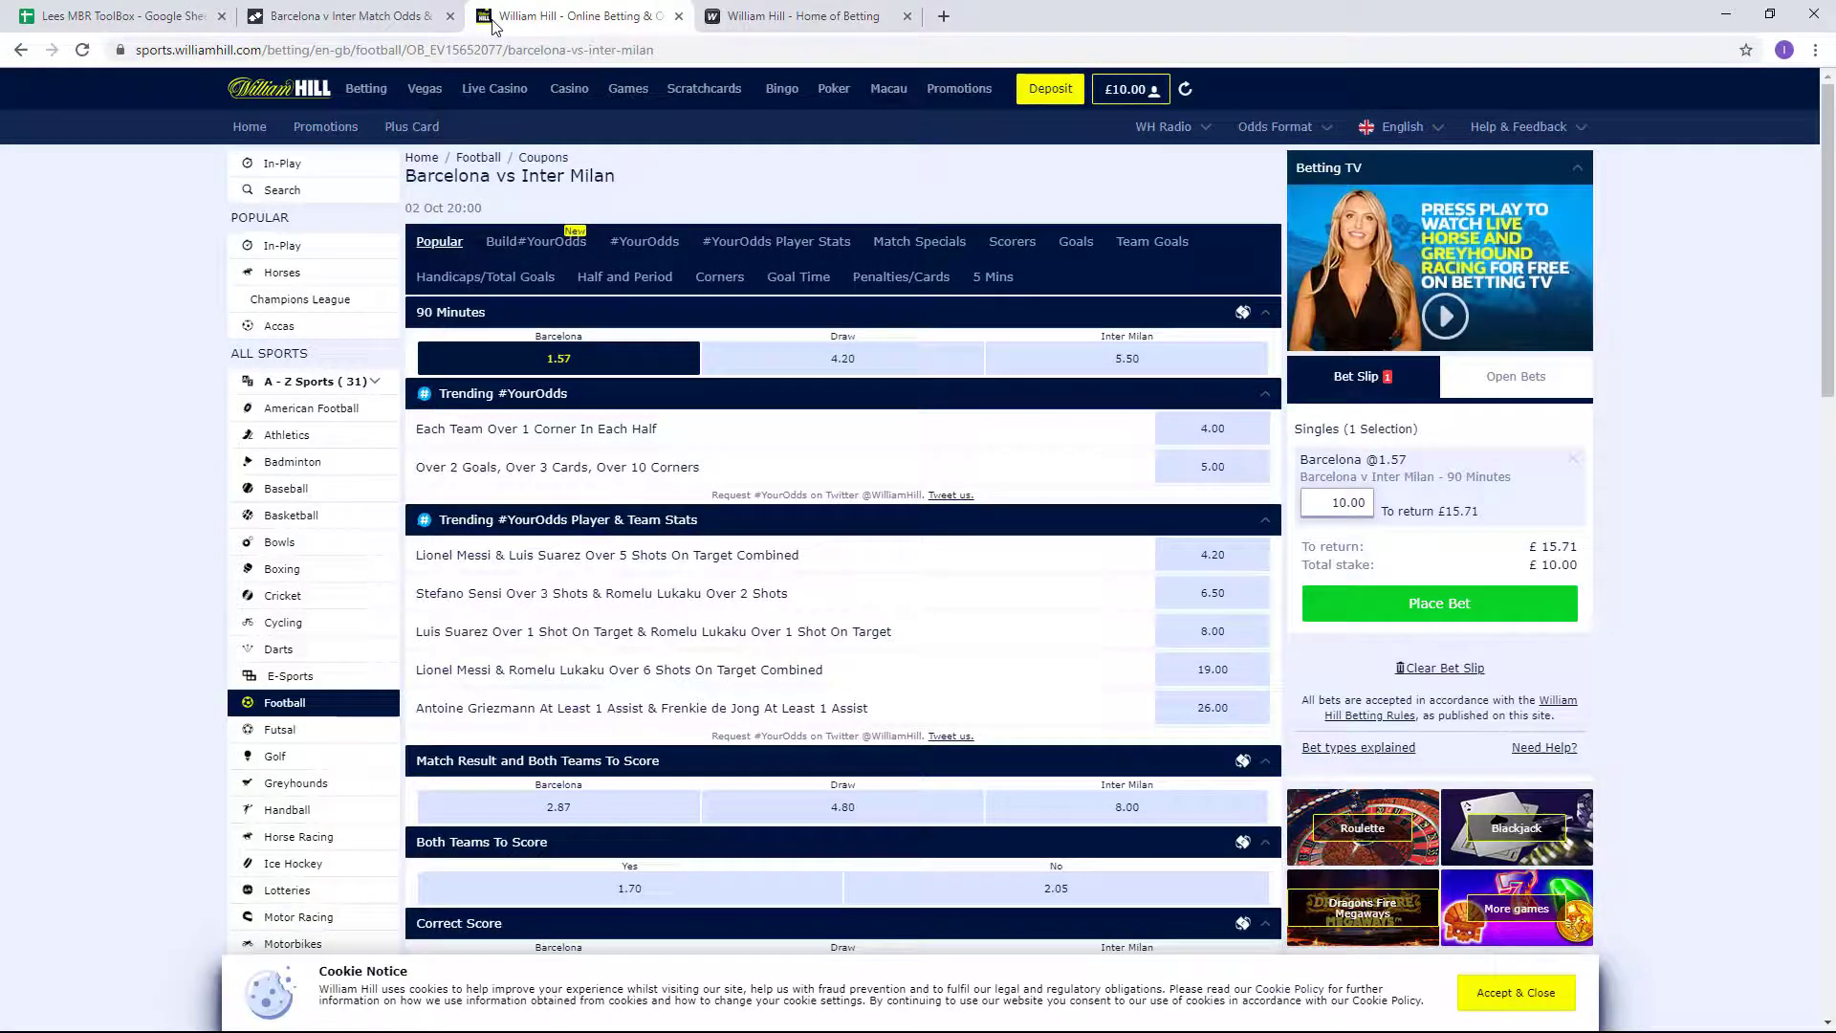
{"action": "left_click", "coordinate": [1380, 607]}
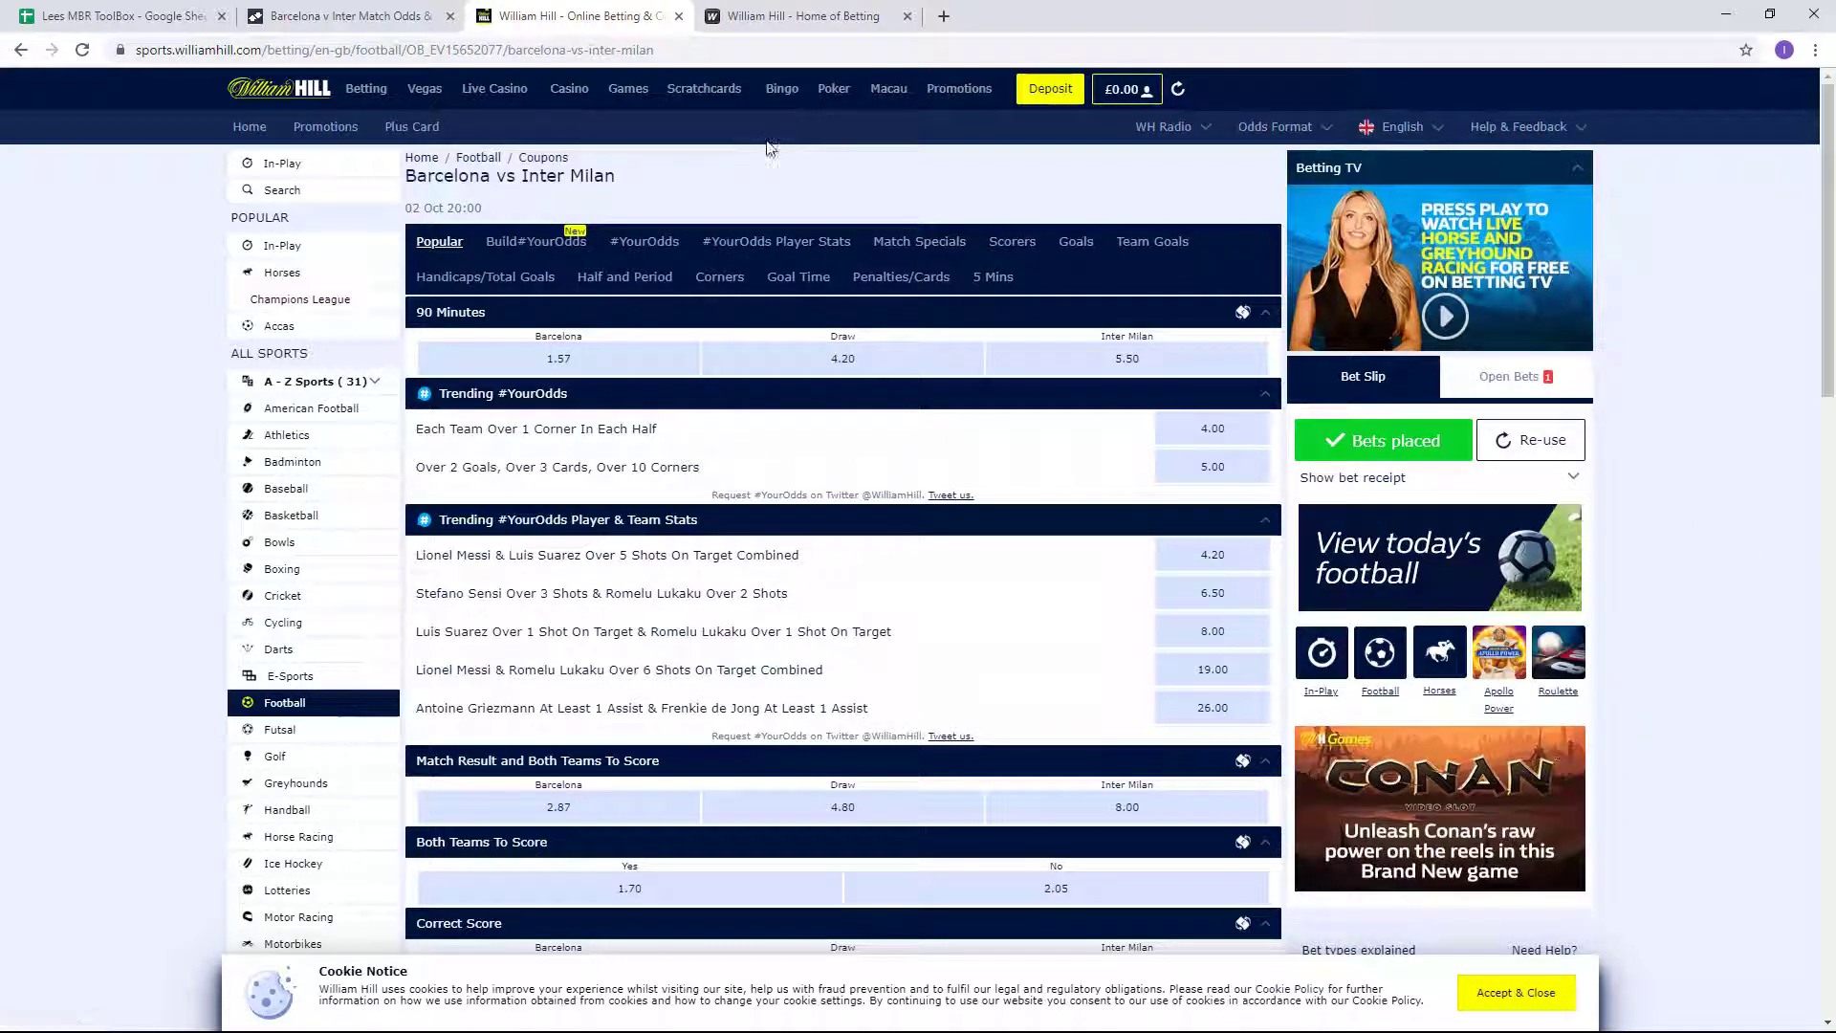
{"action": "left_click", "coordinate": [378, 19]}
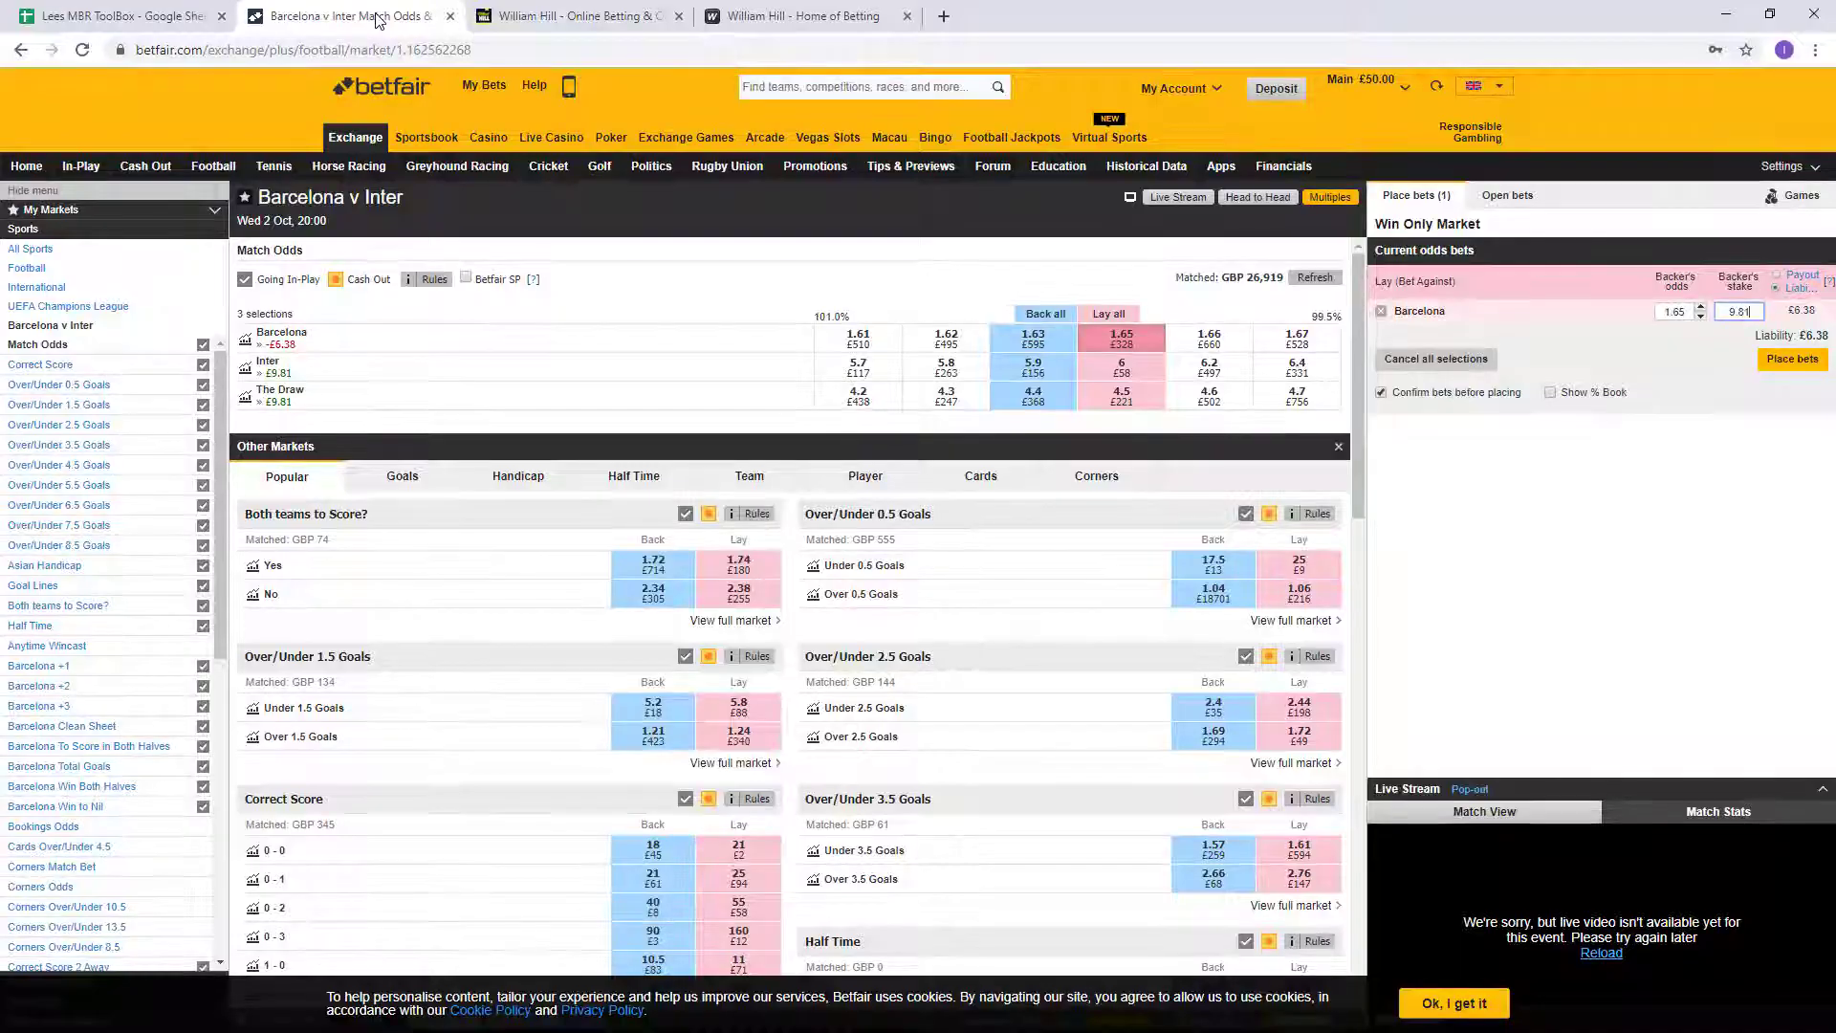
{"action": "left_click", "coordinate": [1789, 363]}
{"action": "left_click", "coordinate": [1786, 379]}
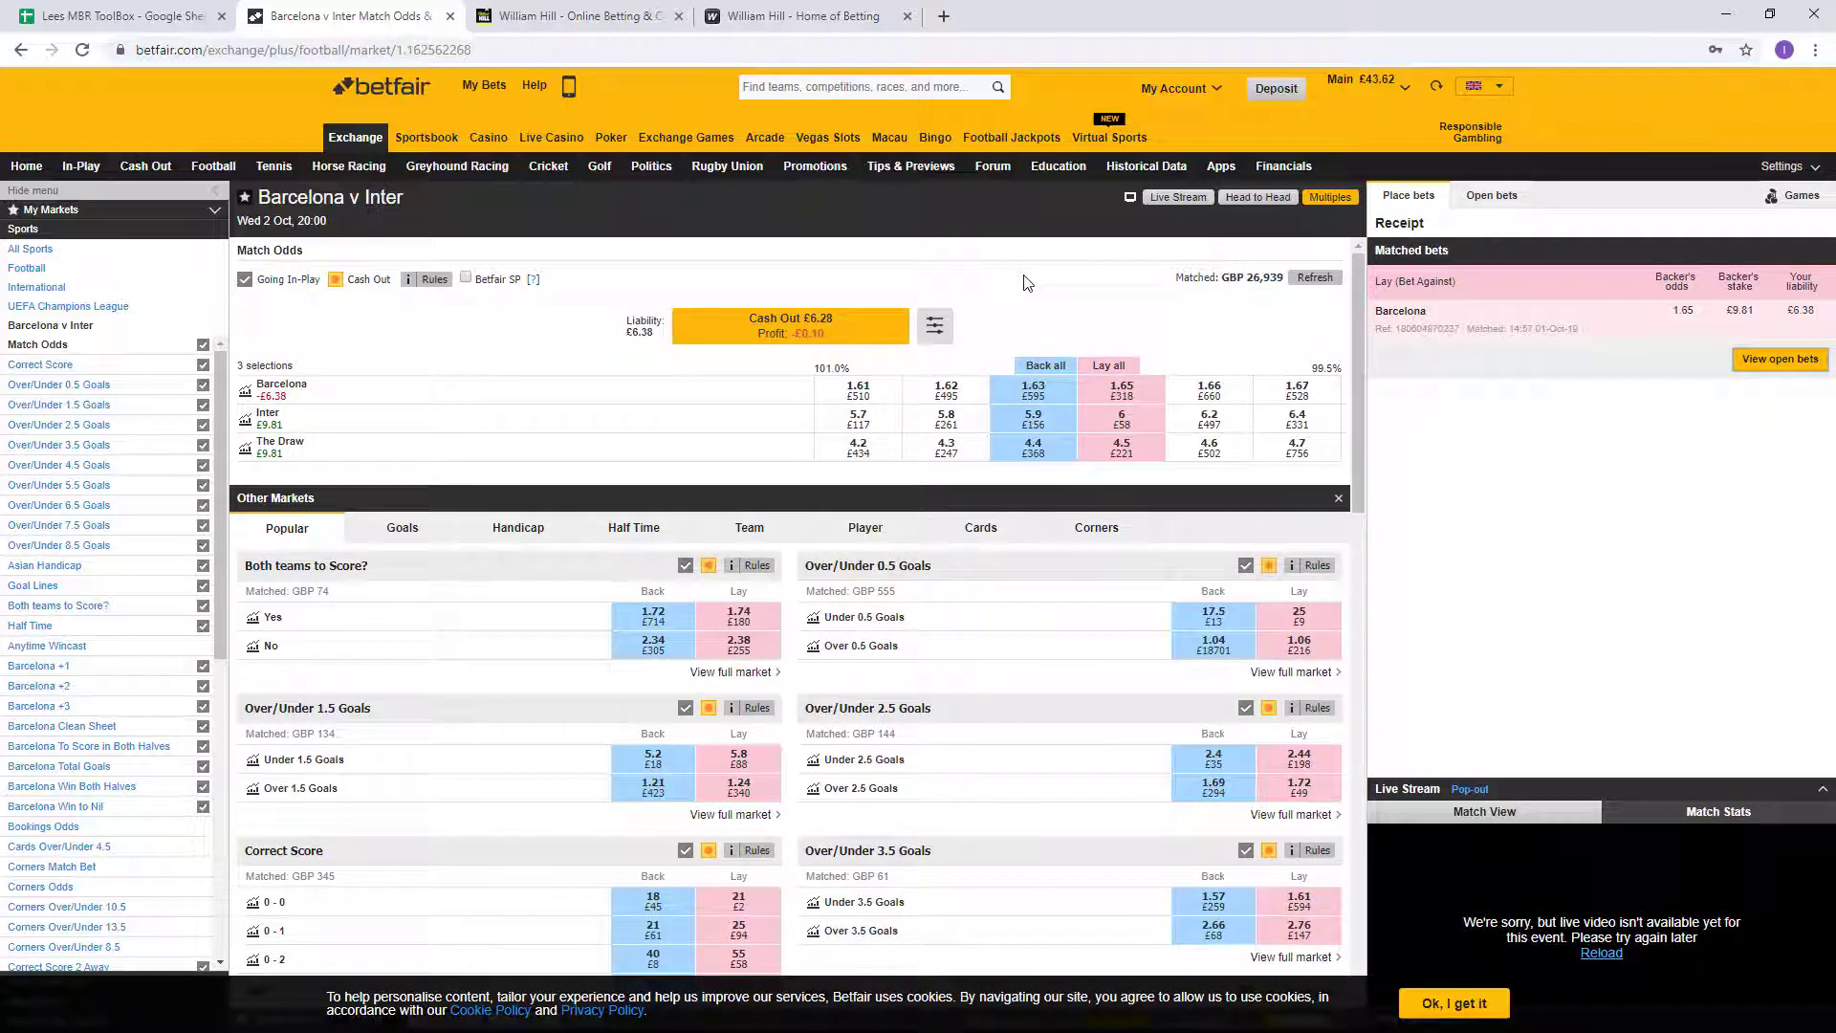
In the toolbox spreadsheet's Bet Tracker, start the first row with date 1/9/19 and bet type Qualifier.
{"action": "left_click", "coordinate": [163, 18]}
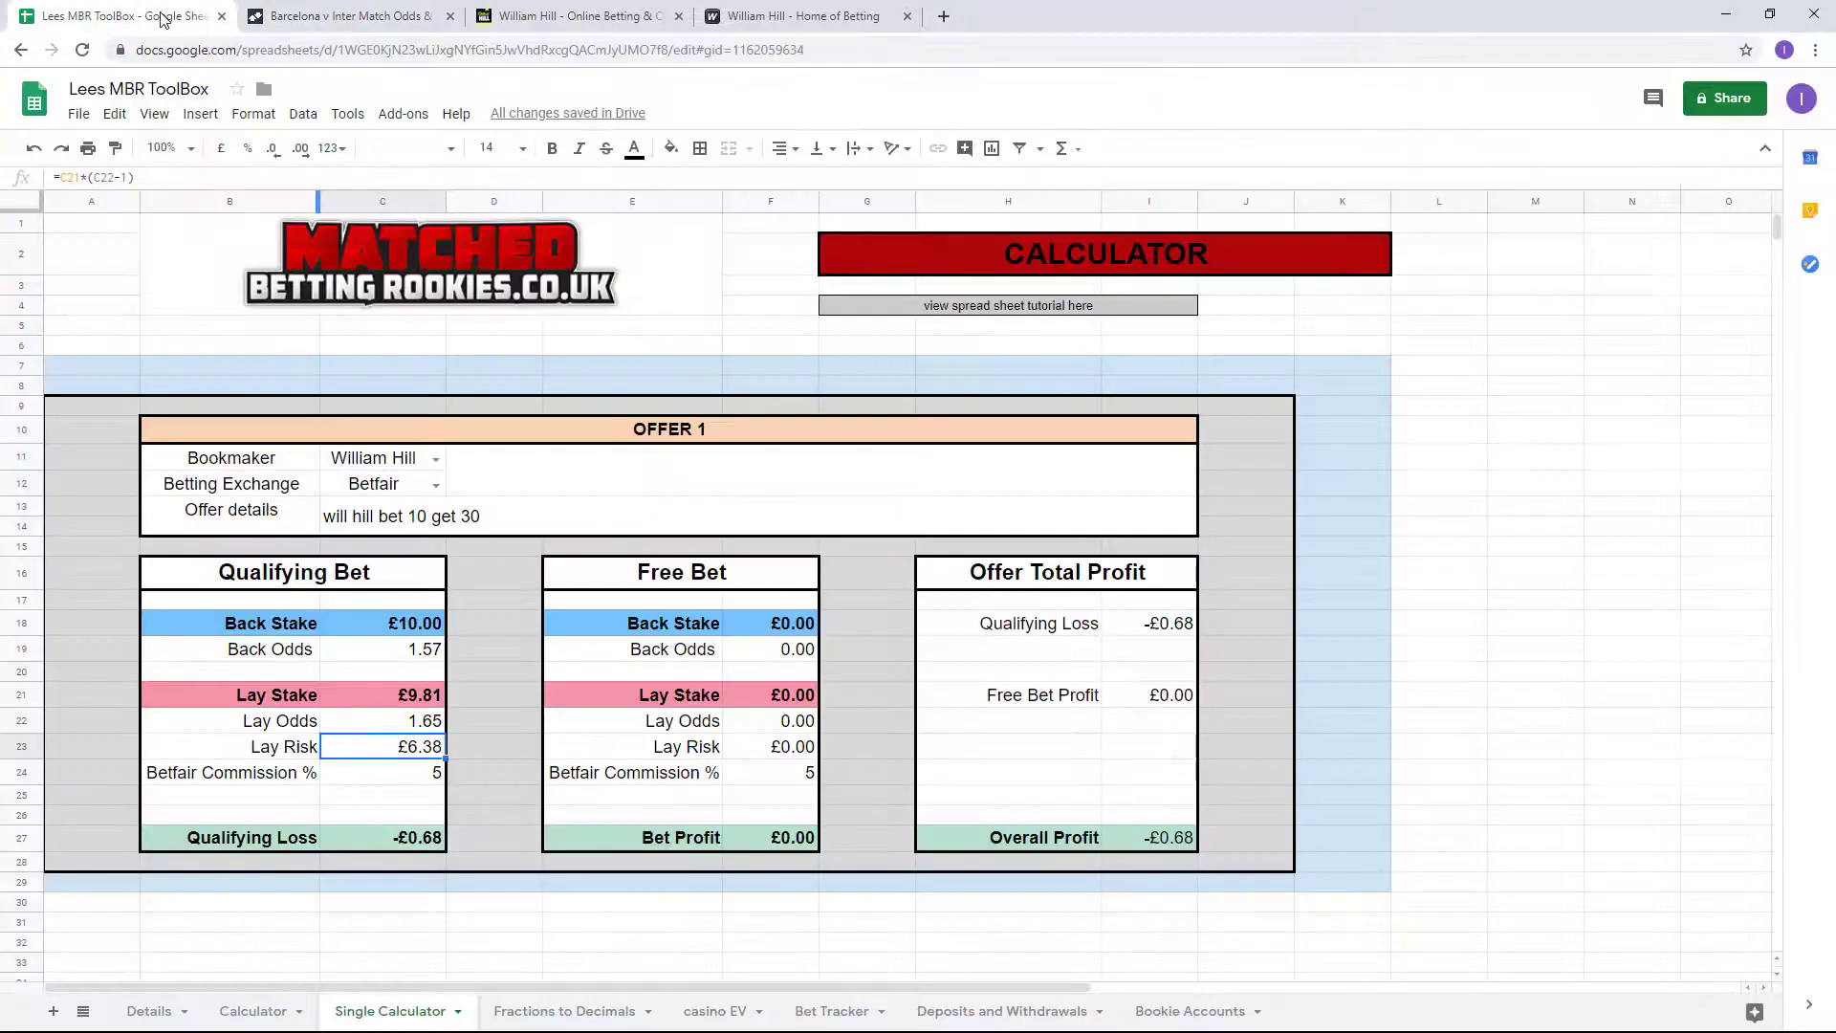
{"action": "left_click", "coordinate": [828, 1010]}
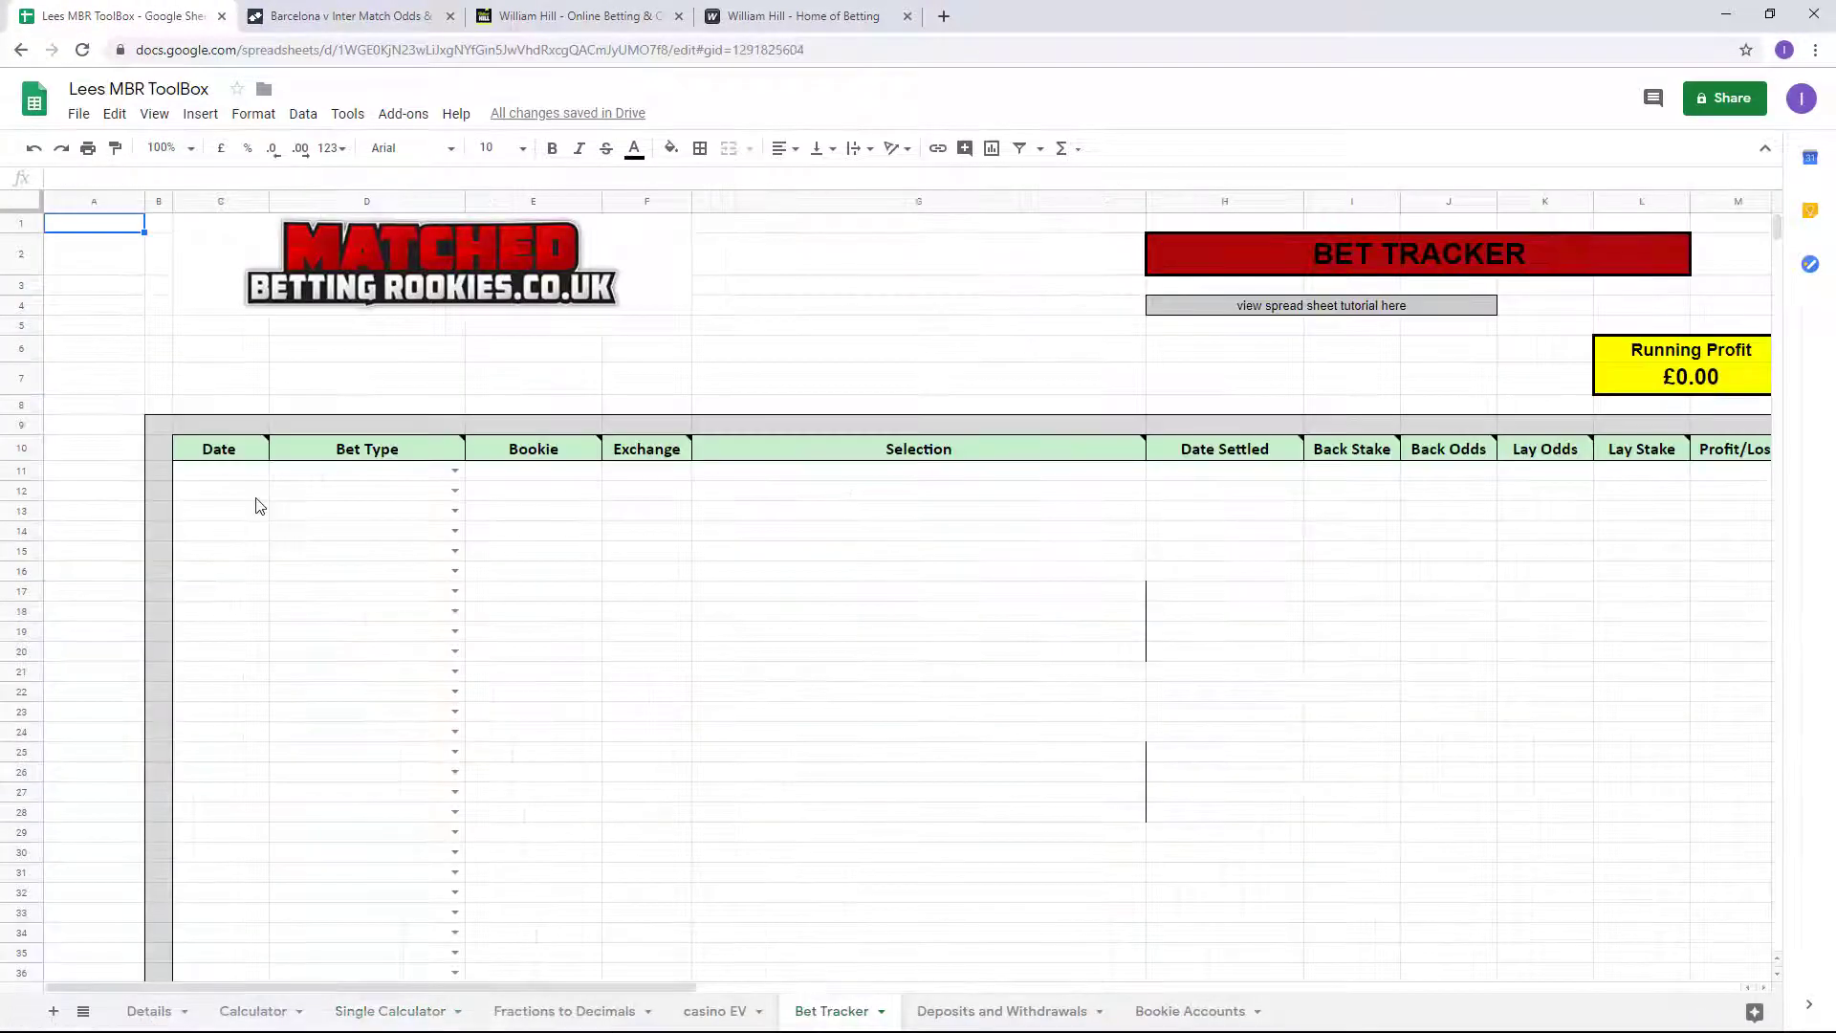
{"action": "left_click", "coordinate": [239, 475]}
{"action": "type", "text": "1/9/"}
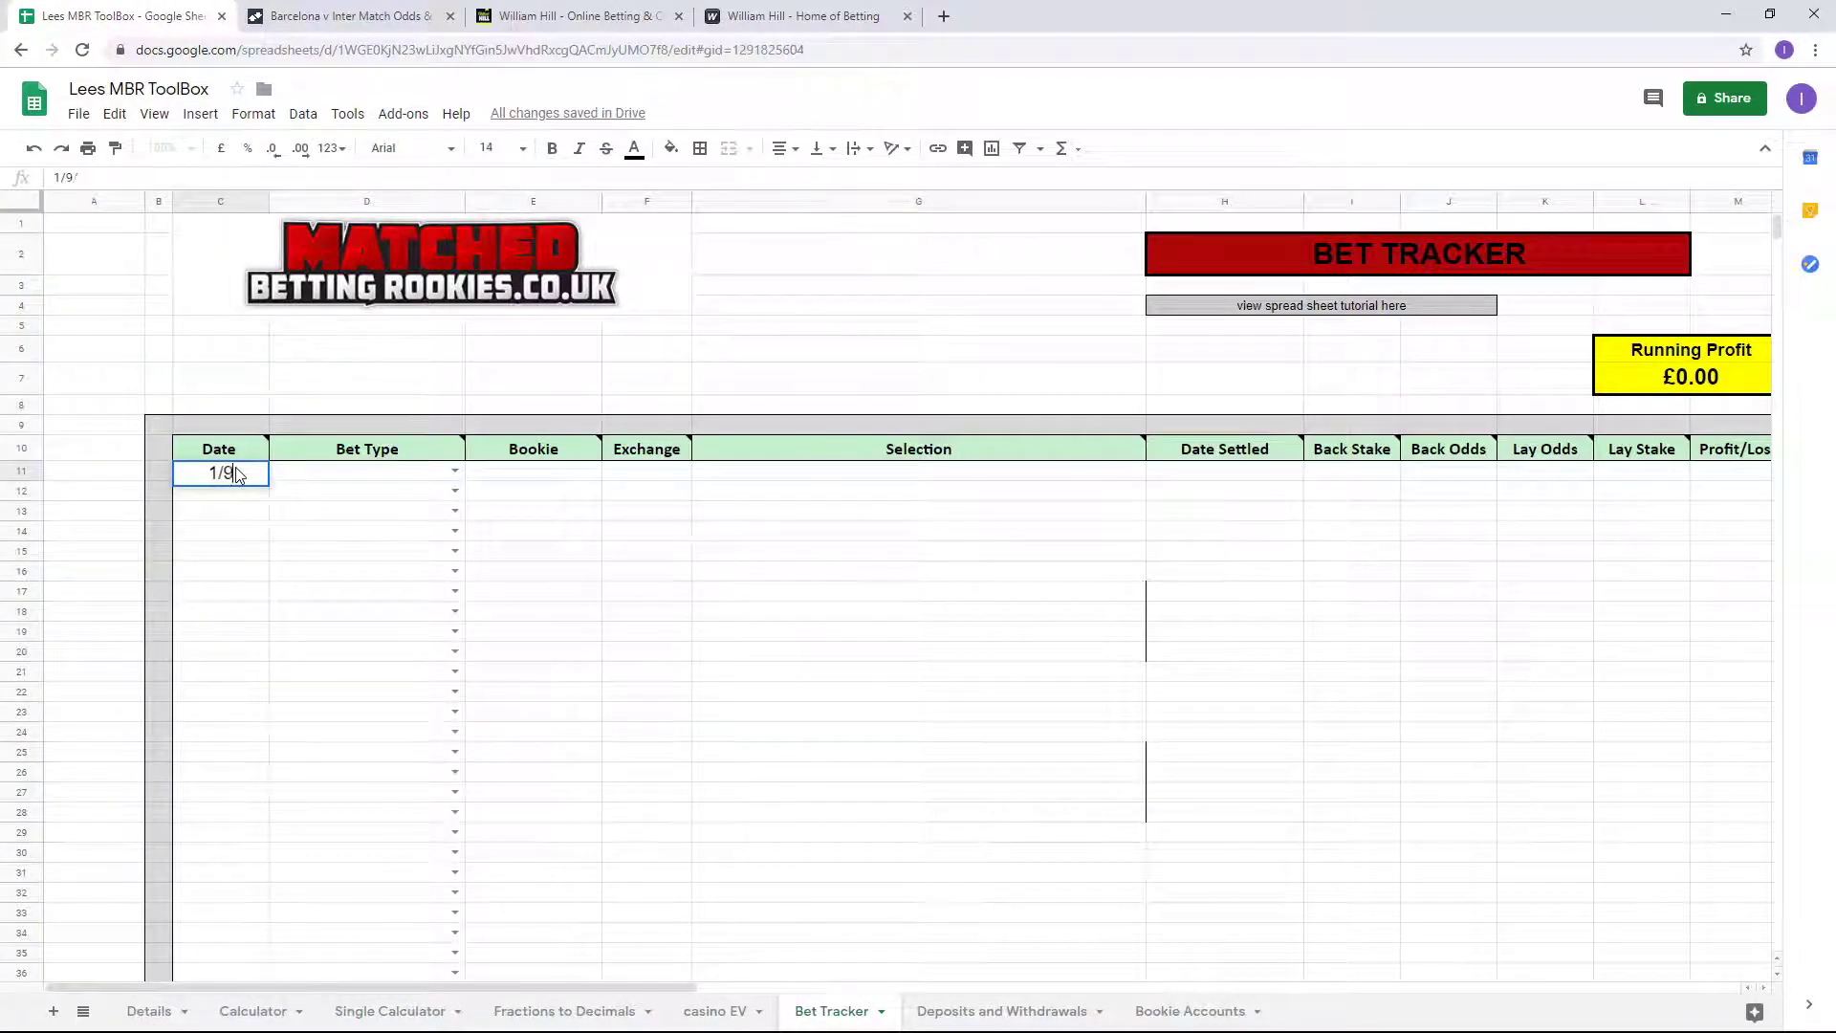
{"action": "type", "text": "19"}
{"action": "key", "text": "Tab"}
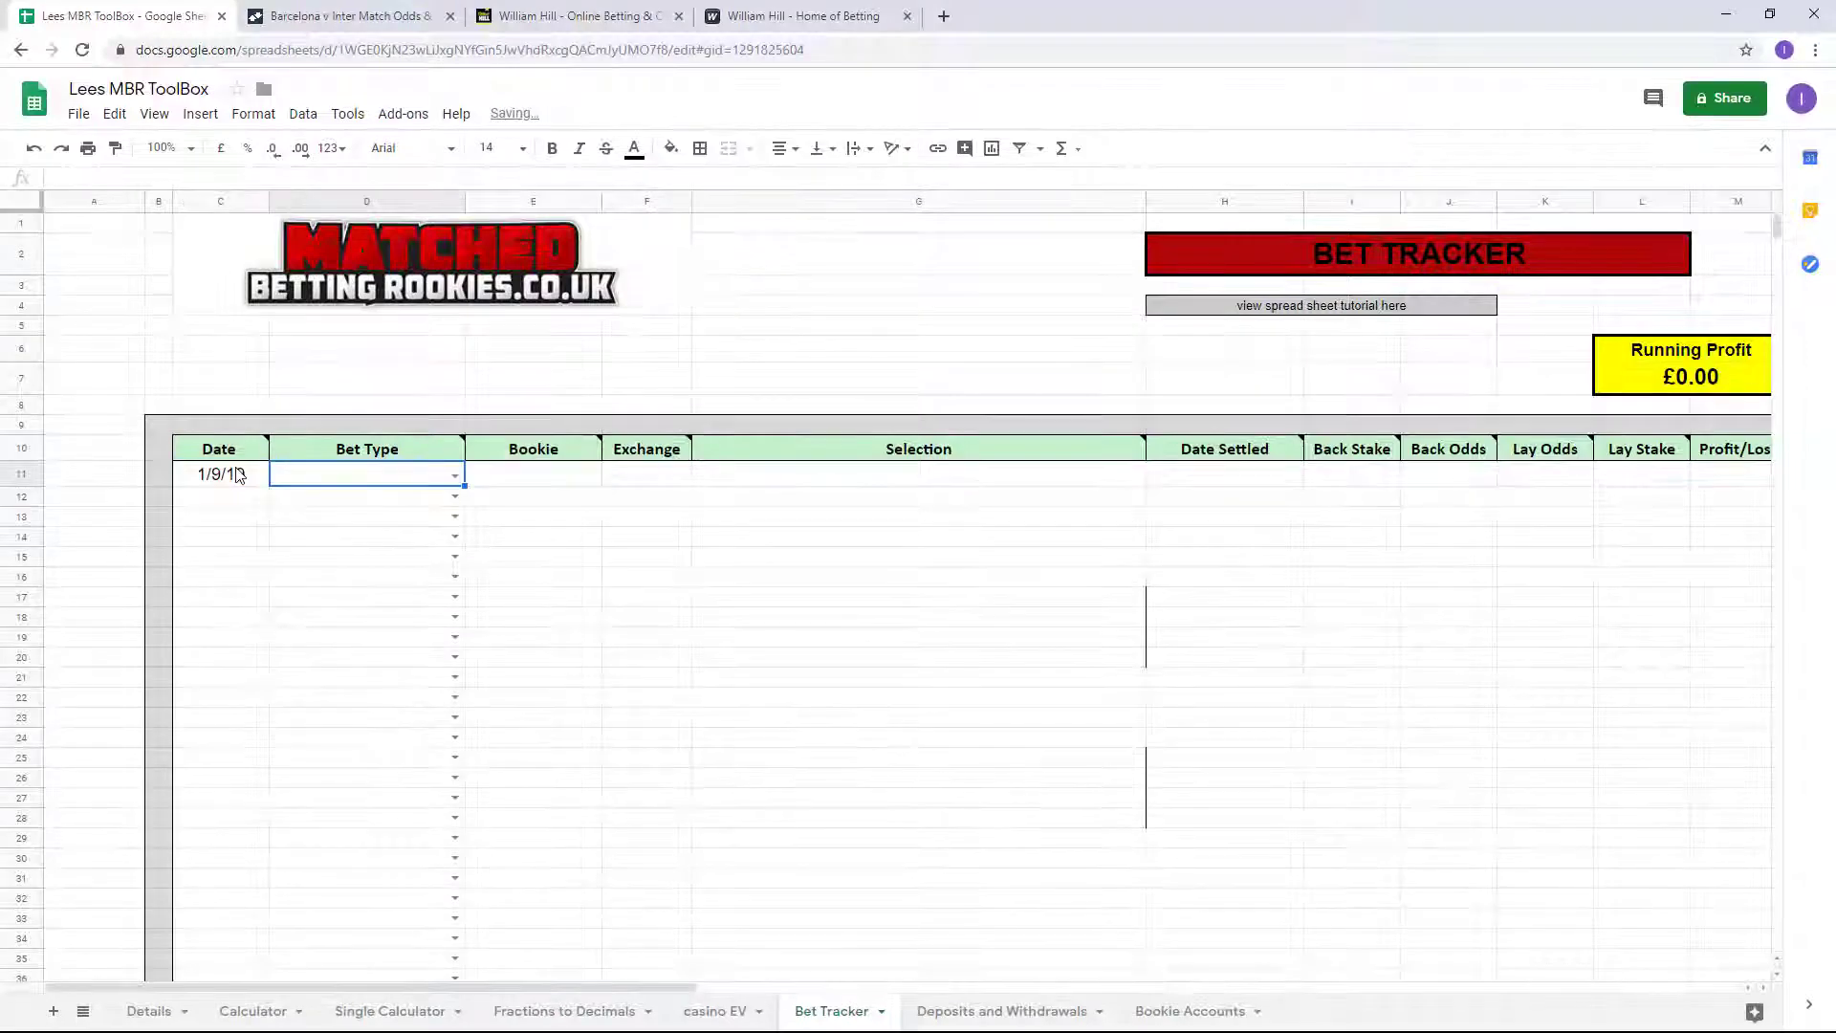
{"action": "type", "text": "Qu"}
{"action": "left_click", "coordinate": [295, 498]}
Record "will hill" as the bookie and "betfair" as the exchange in the first tracker row.
{"action": "left_click", "coordinate": [545, 482]}
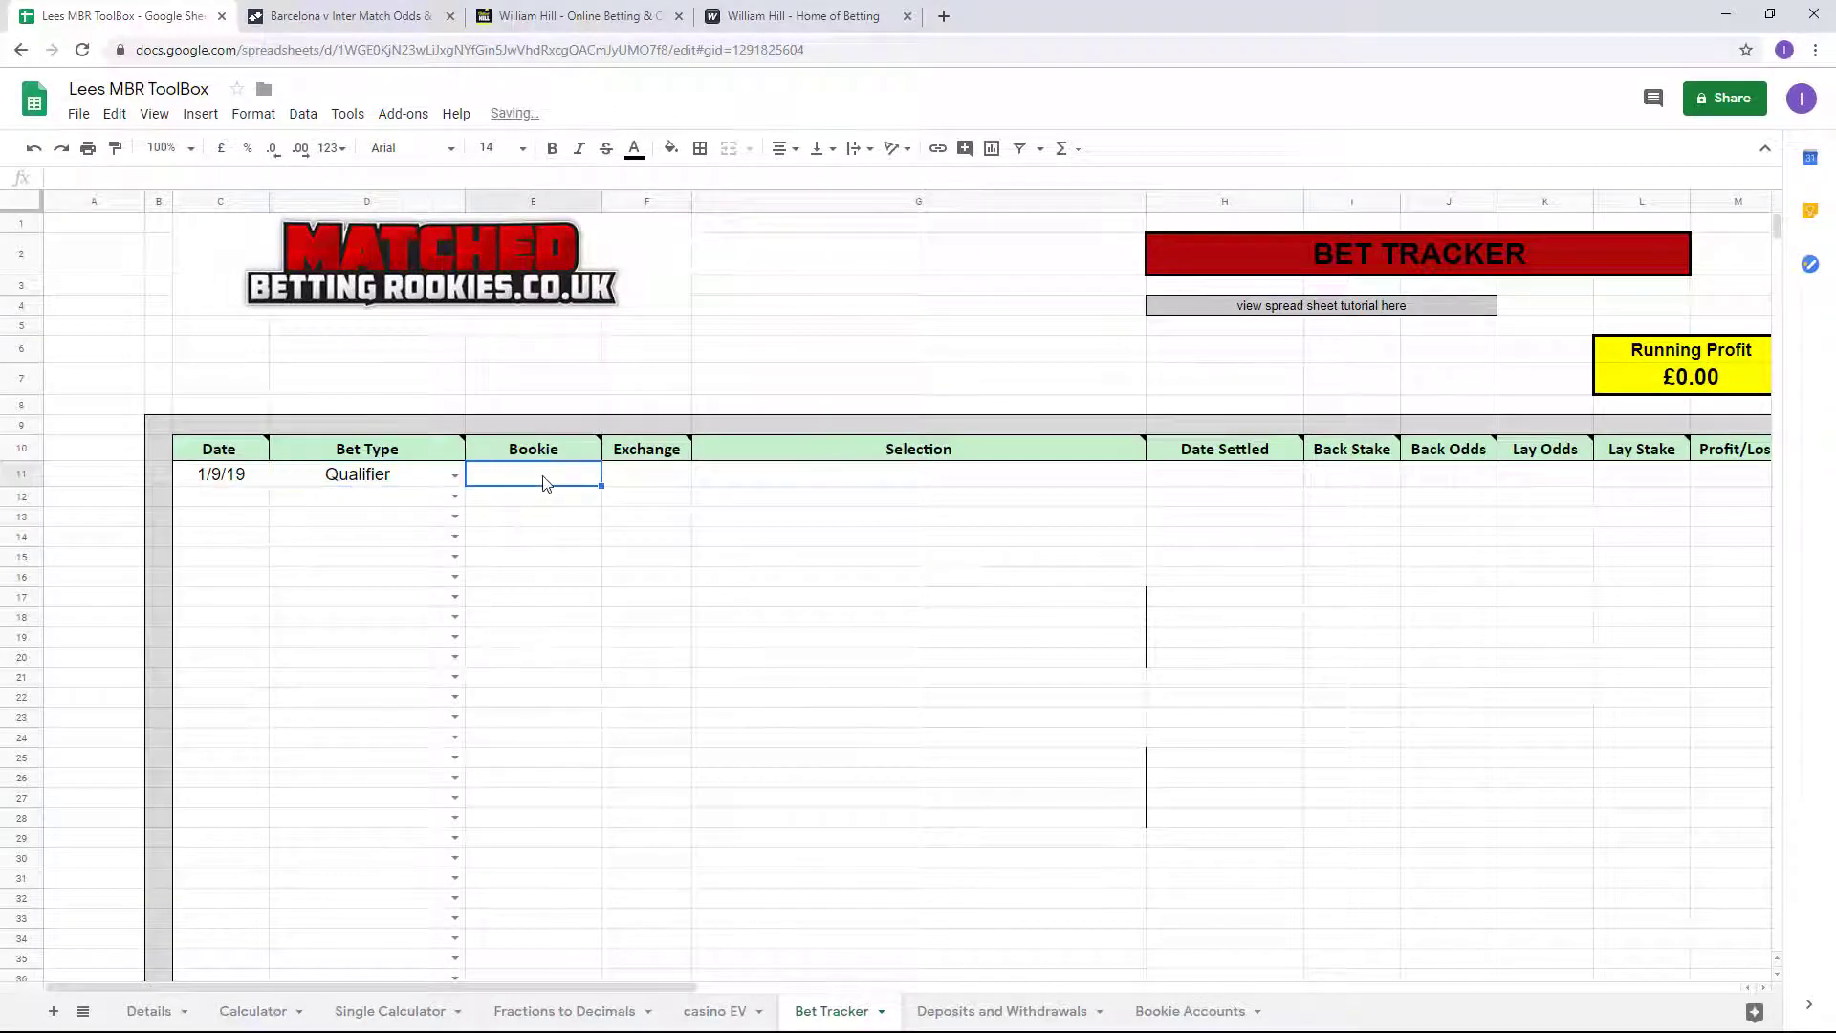
{"action": "type", "text": "will hill"}
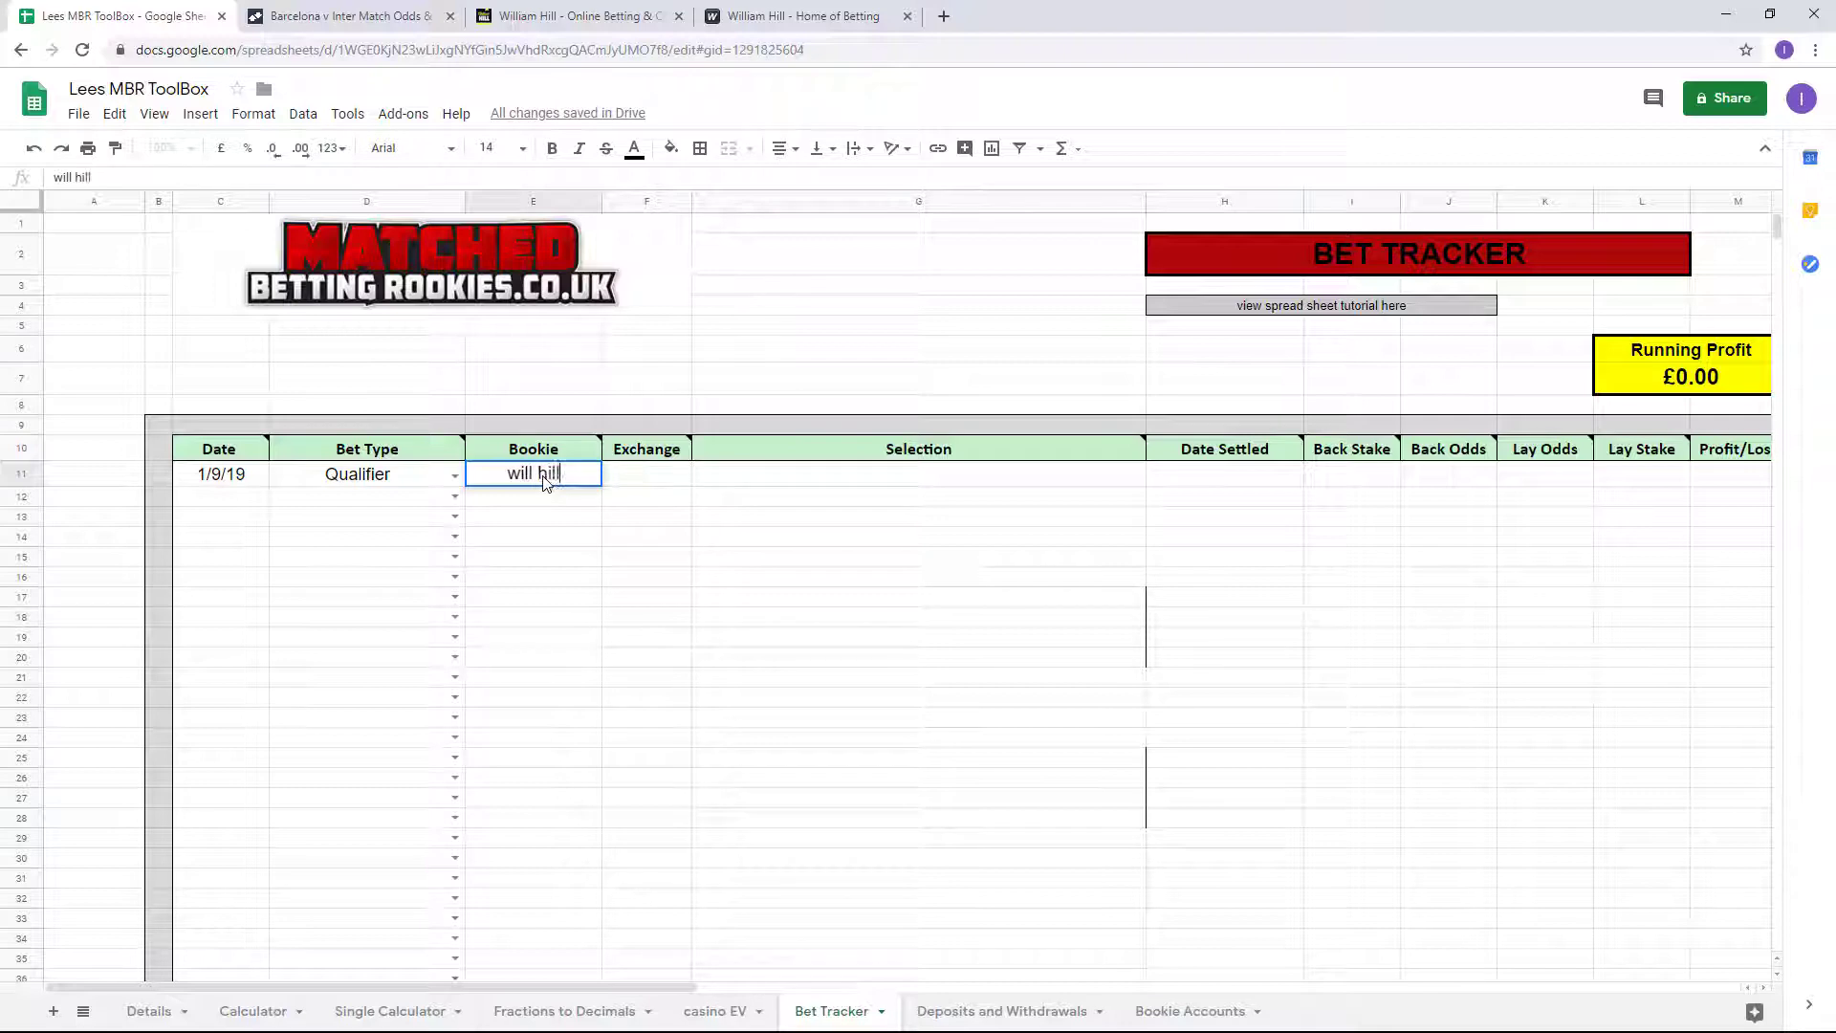
{"action": "key", "text": "Tab"}
{"action": "type", "text": "betfair"}
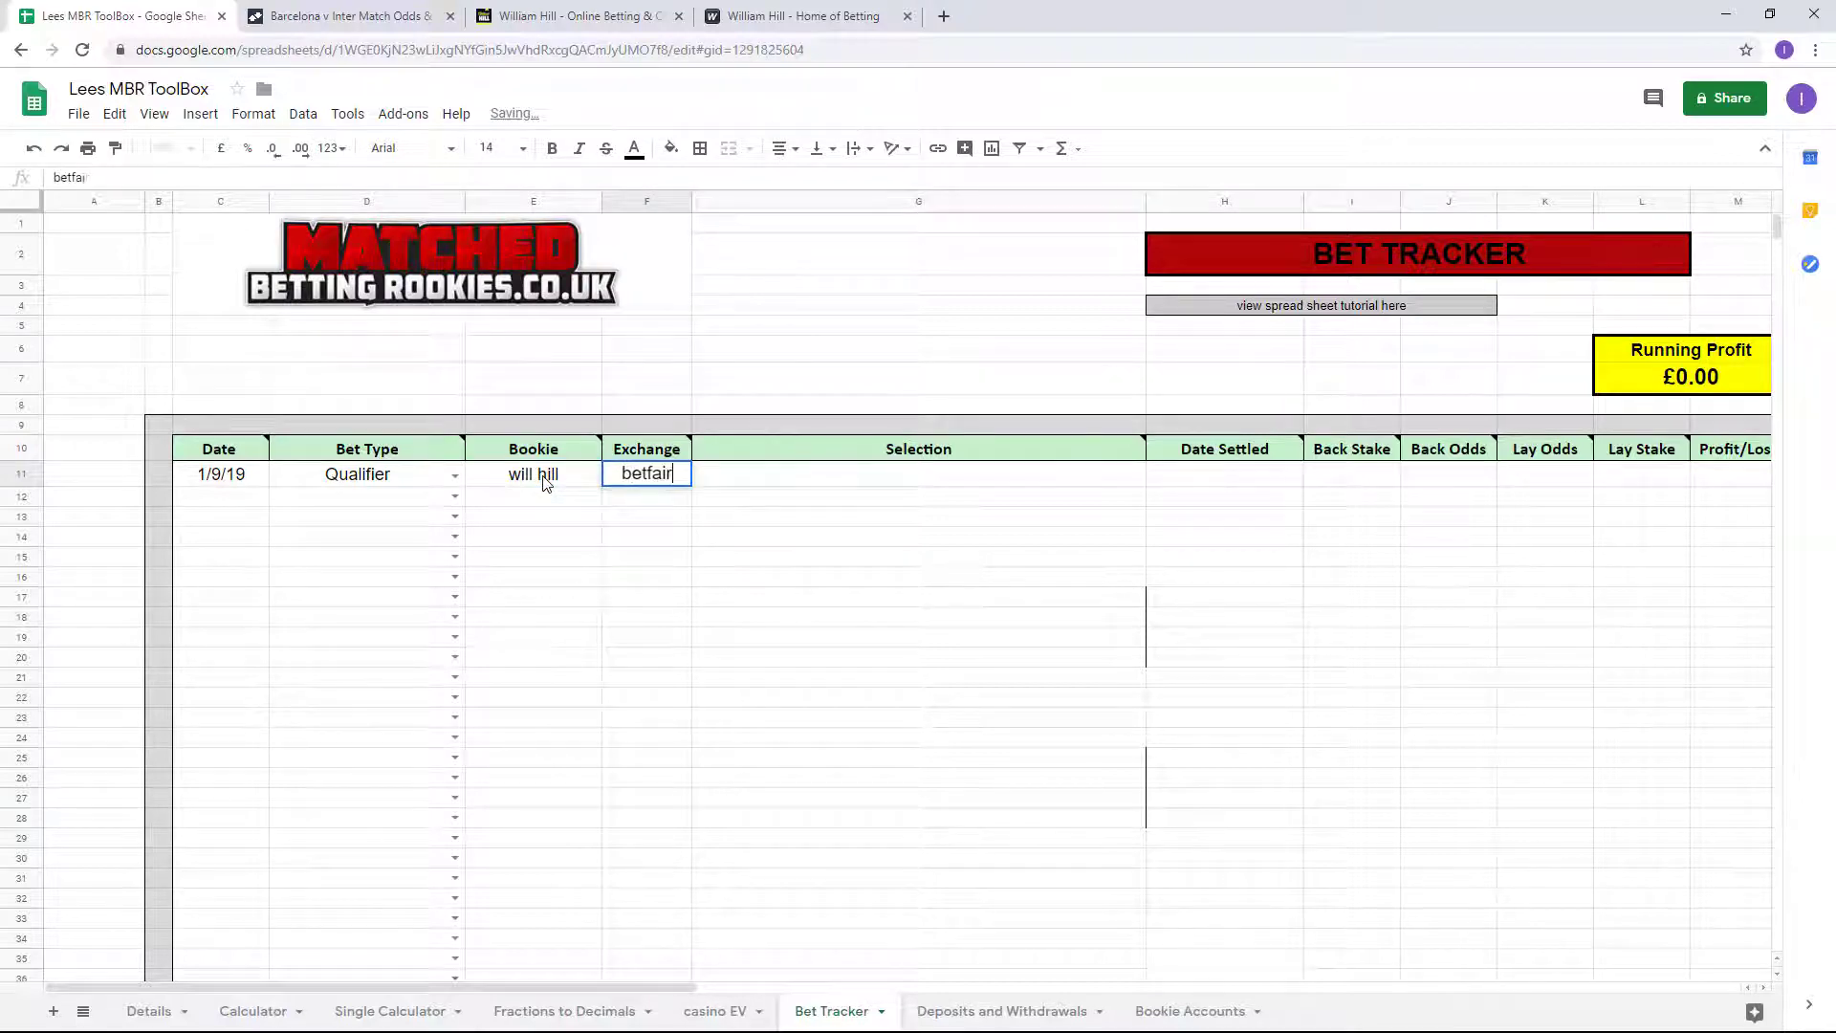
{"action": "key", "text": "Tab"}
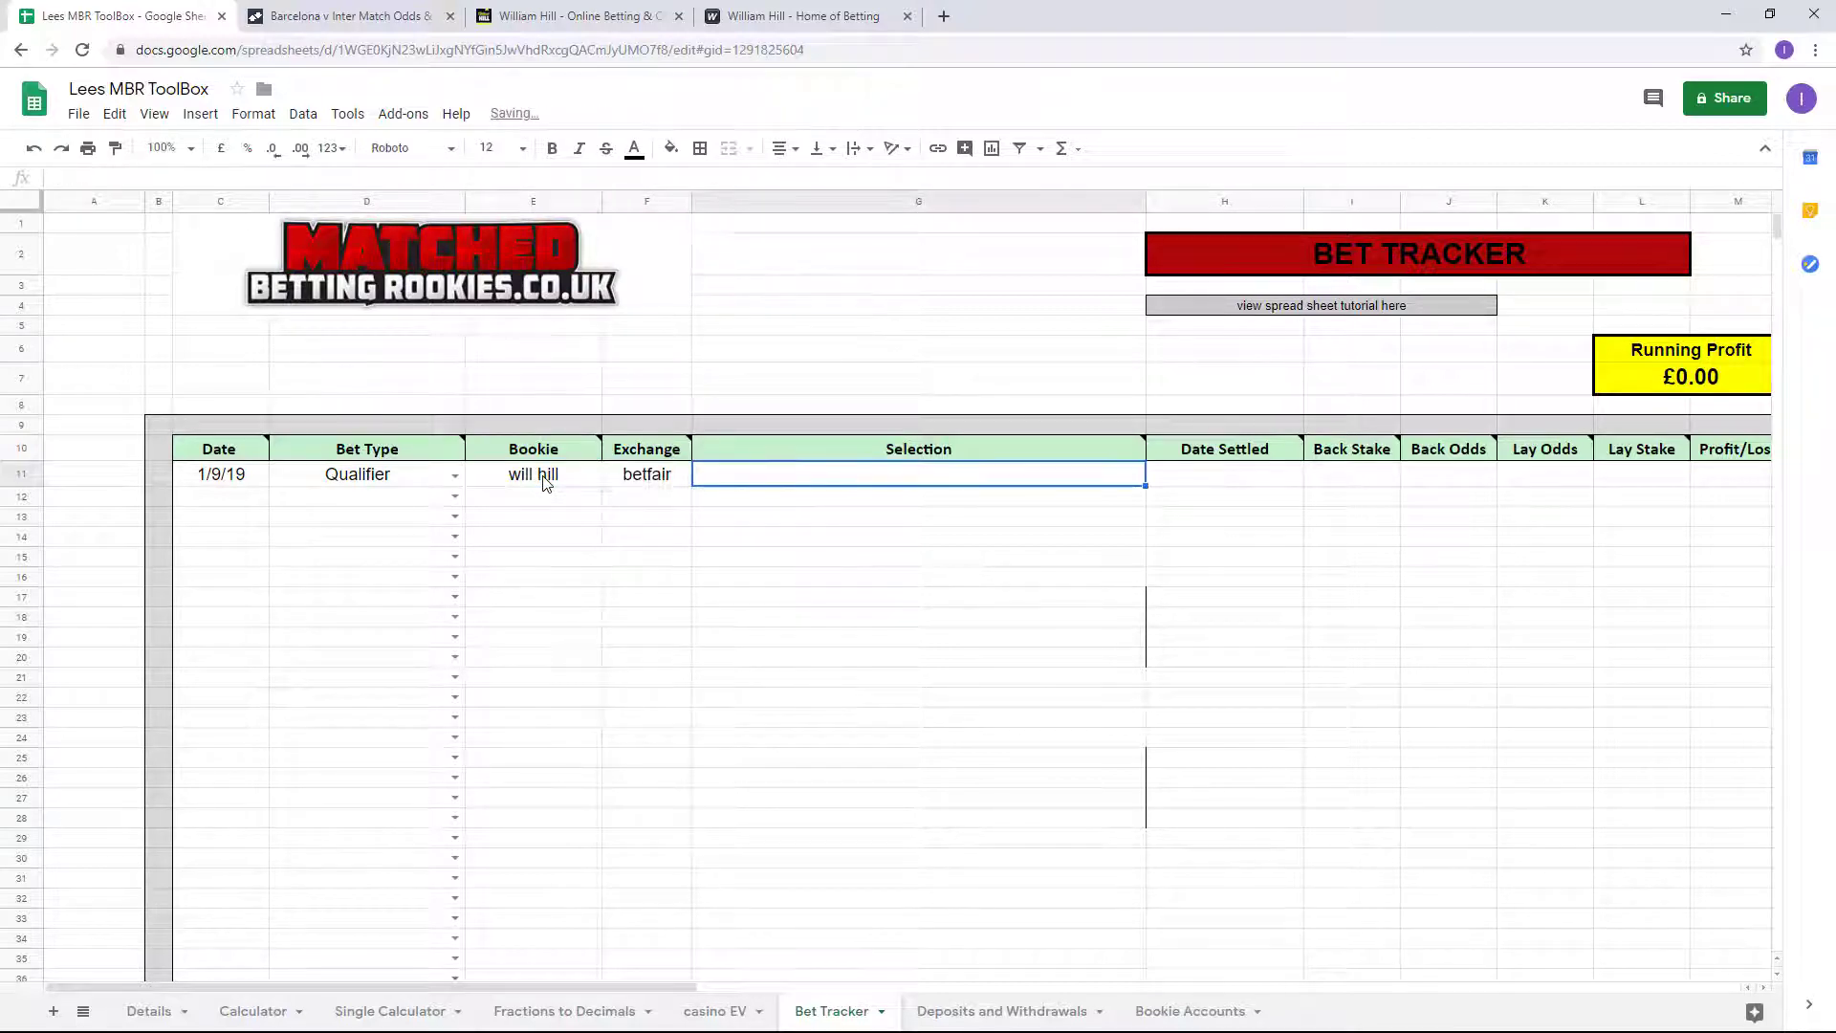
Enter "barcelona v inter milan" as the selection for the qualifier bet.
{"action": "type", "text": "b"}
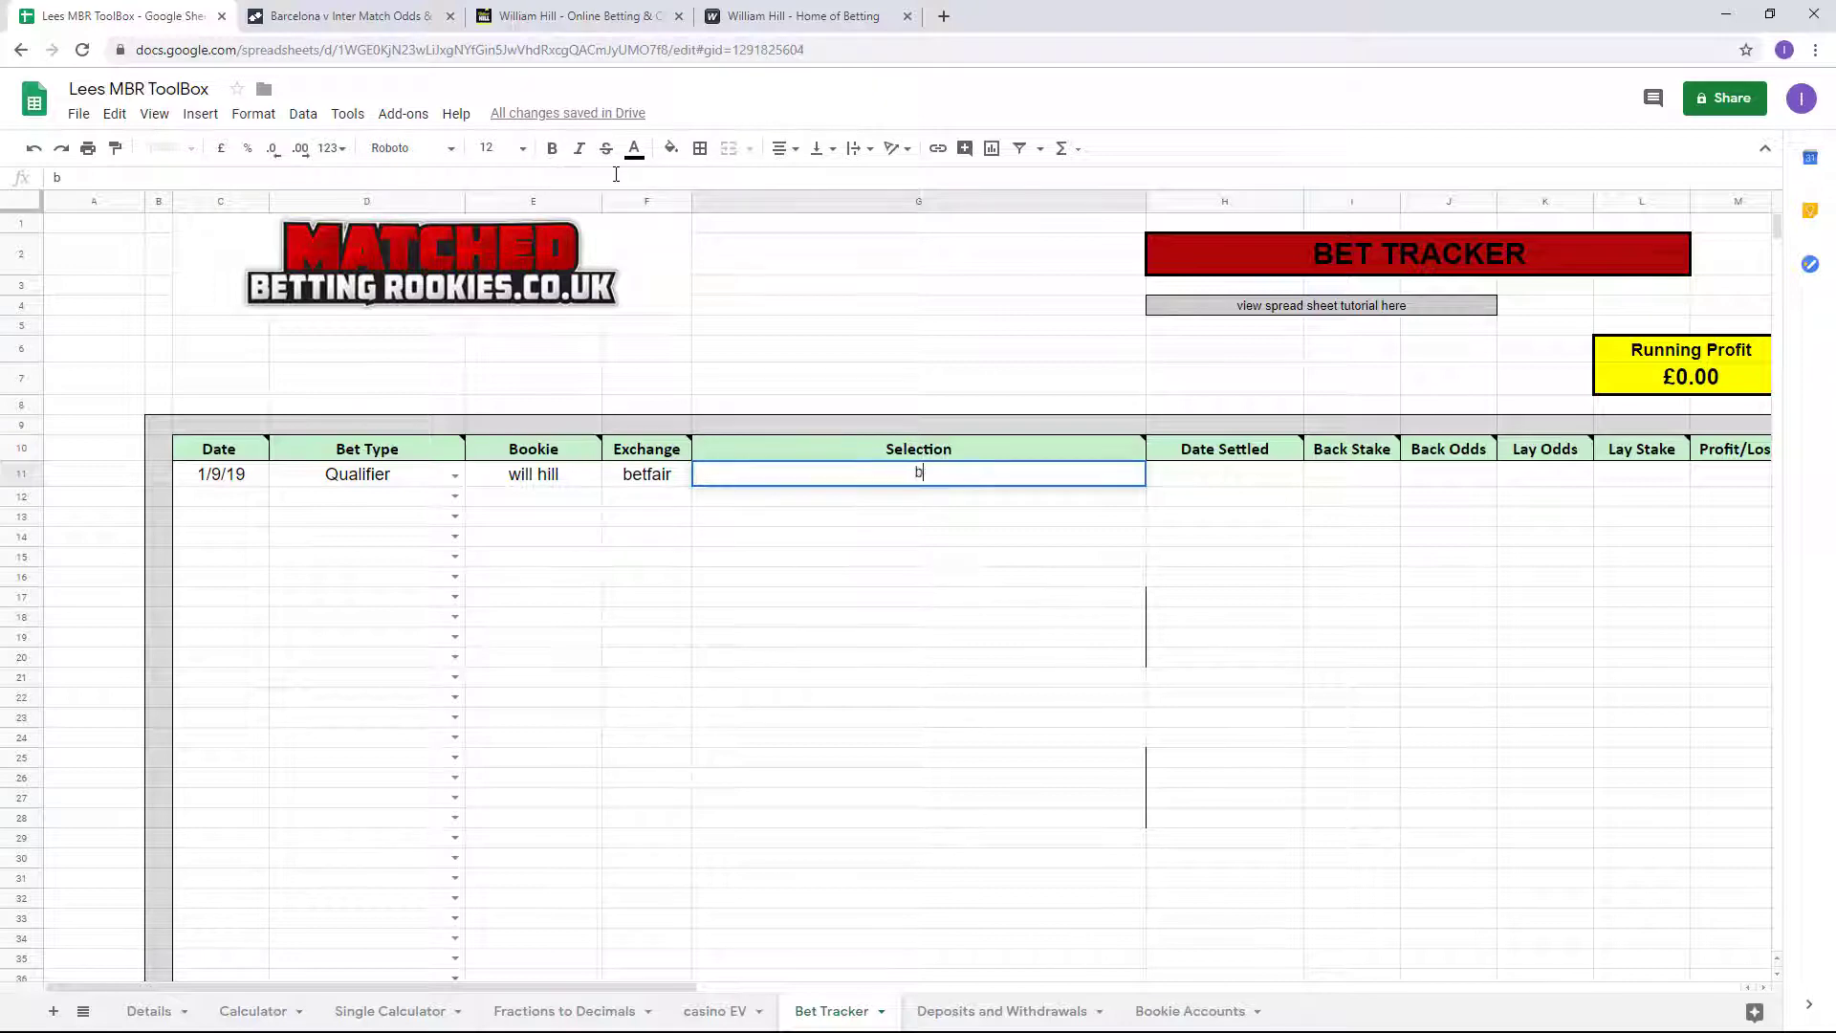
{"action": "type", "text": "arc elona v"}
{"action": "double_click", "coordinate": [911, 473]}
{"action": "left_click", "coordinate": [911, 474]}
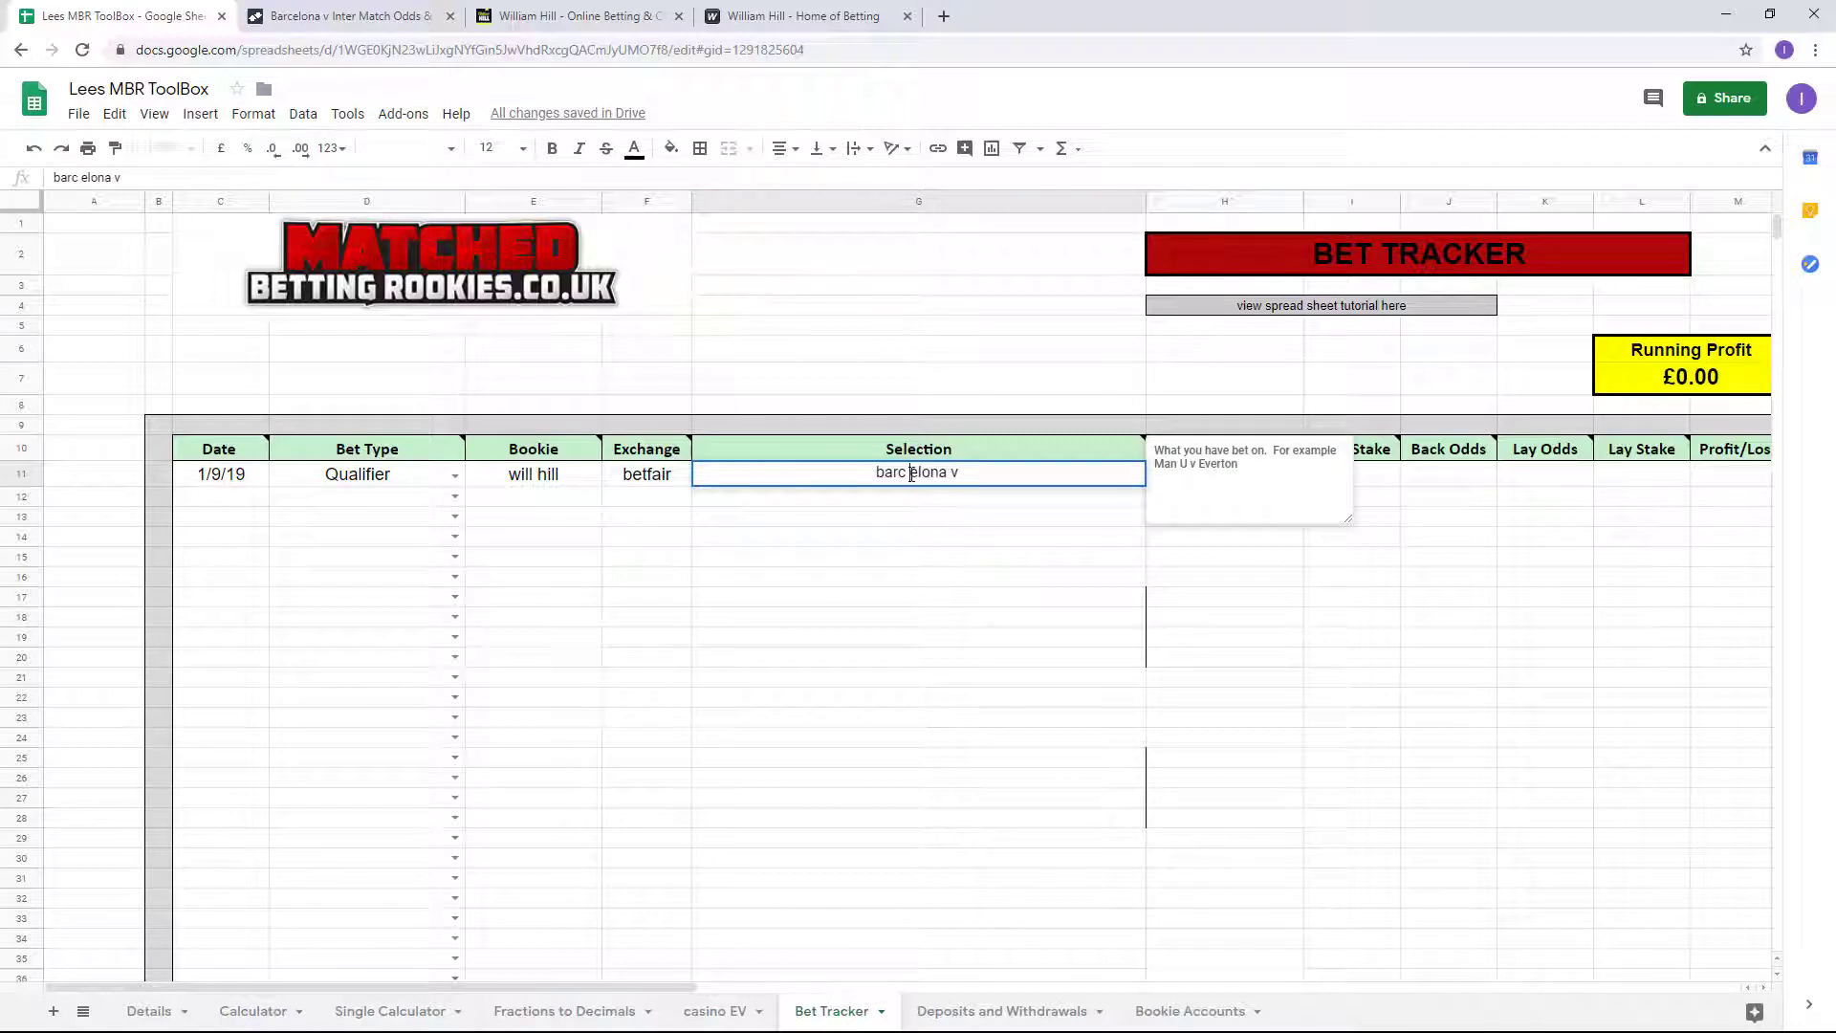
{"action": "key", "text": "BackSpace"}
{"action": "left_click", "coordinate": [975, 473]}
{"action": "type", "text": "inter mal"}
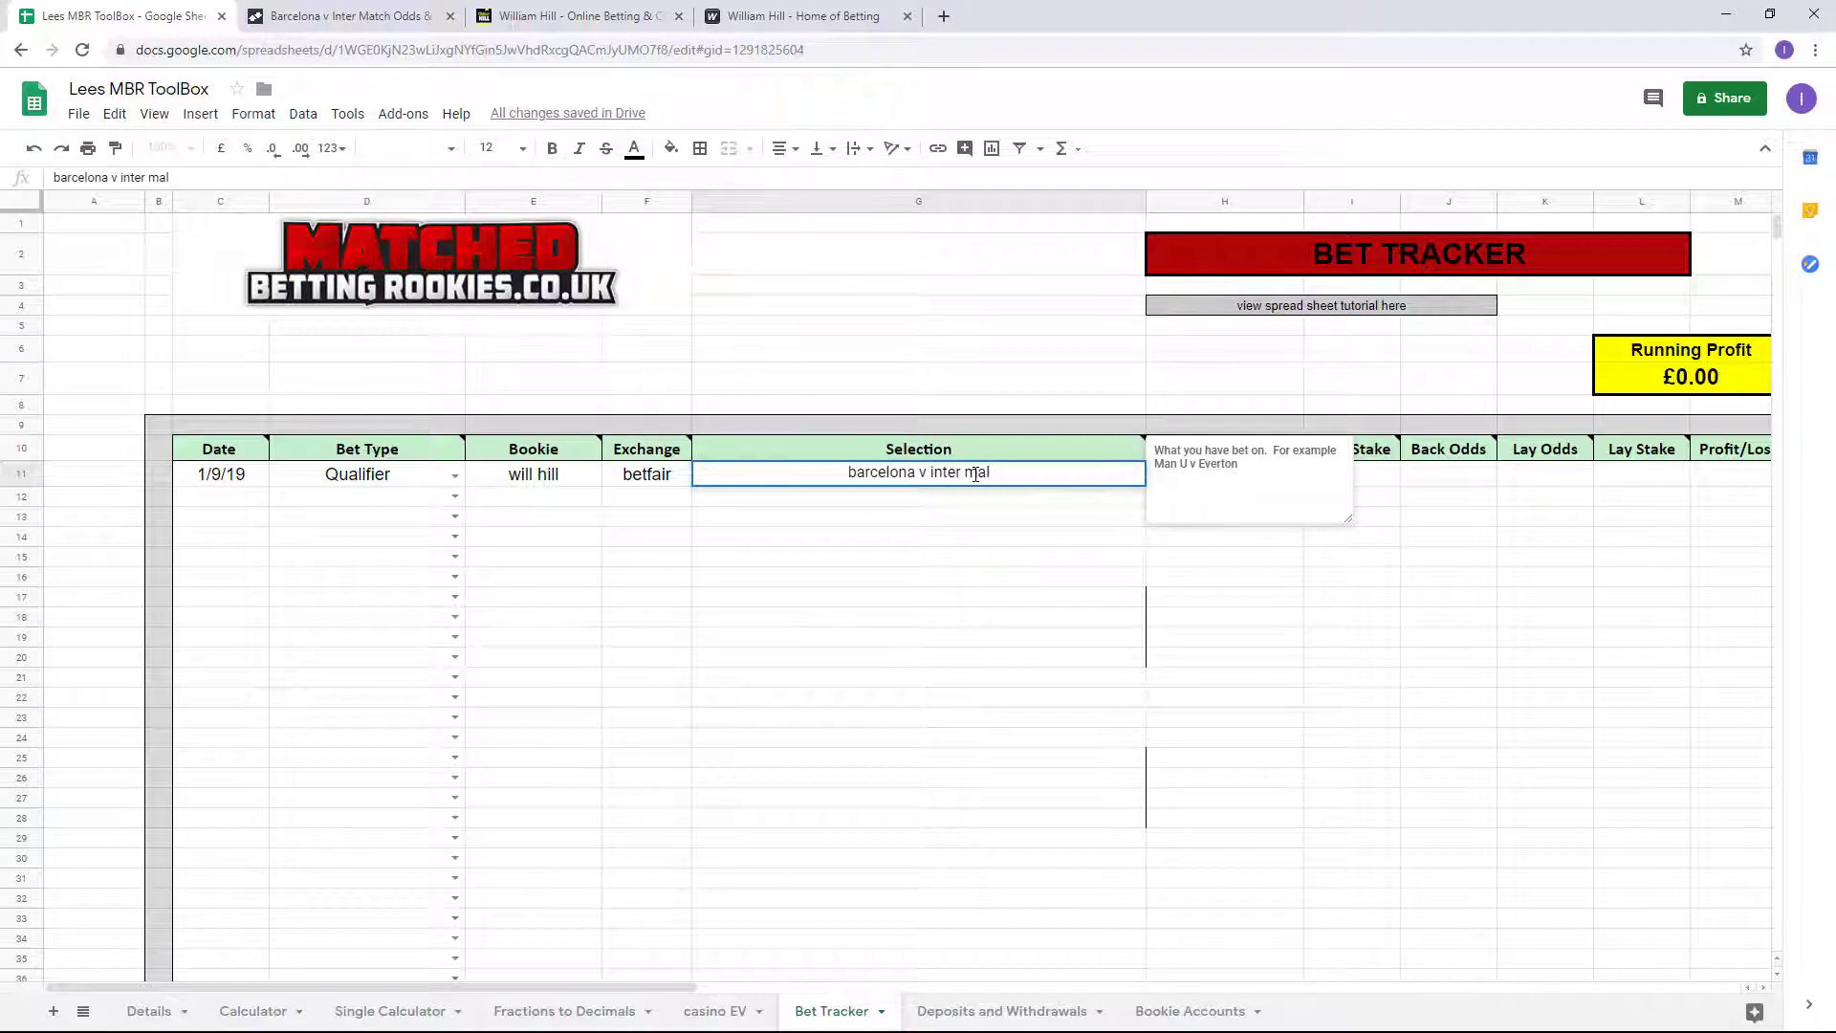
{"action": "key", "text": "BackSpace"}
{"action": "key", "text": "BackSpace"}
{"action": "type", "text": "ilan"}
{"action": "key", "text": "Return"}
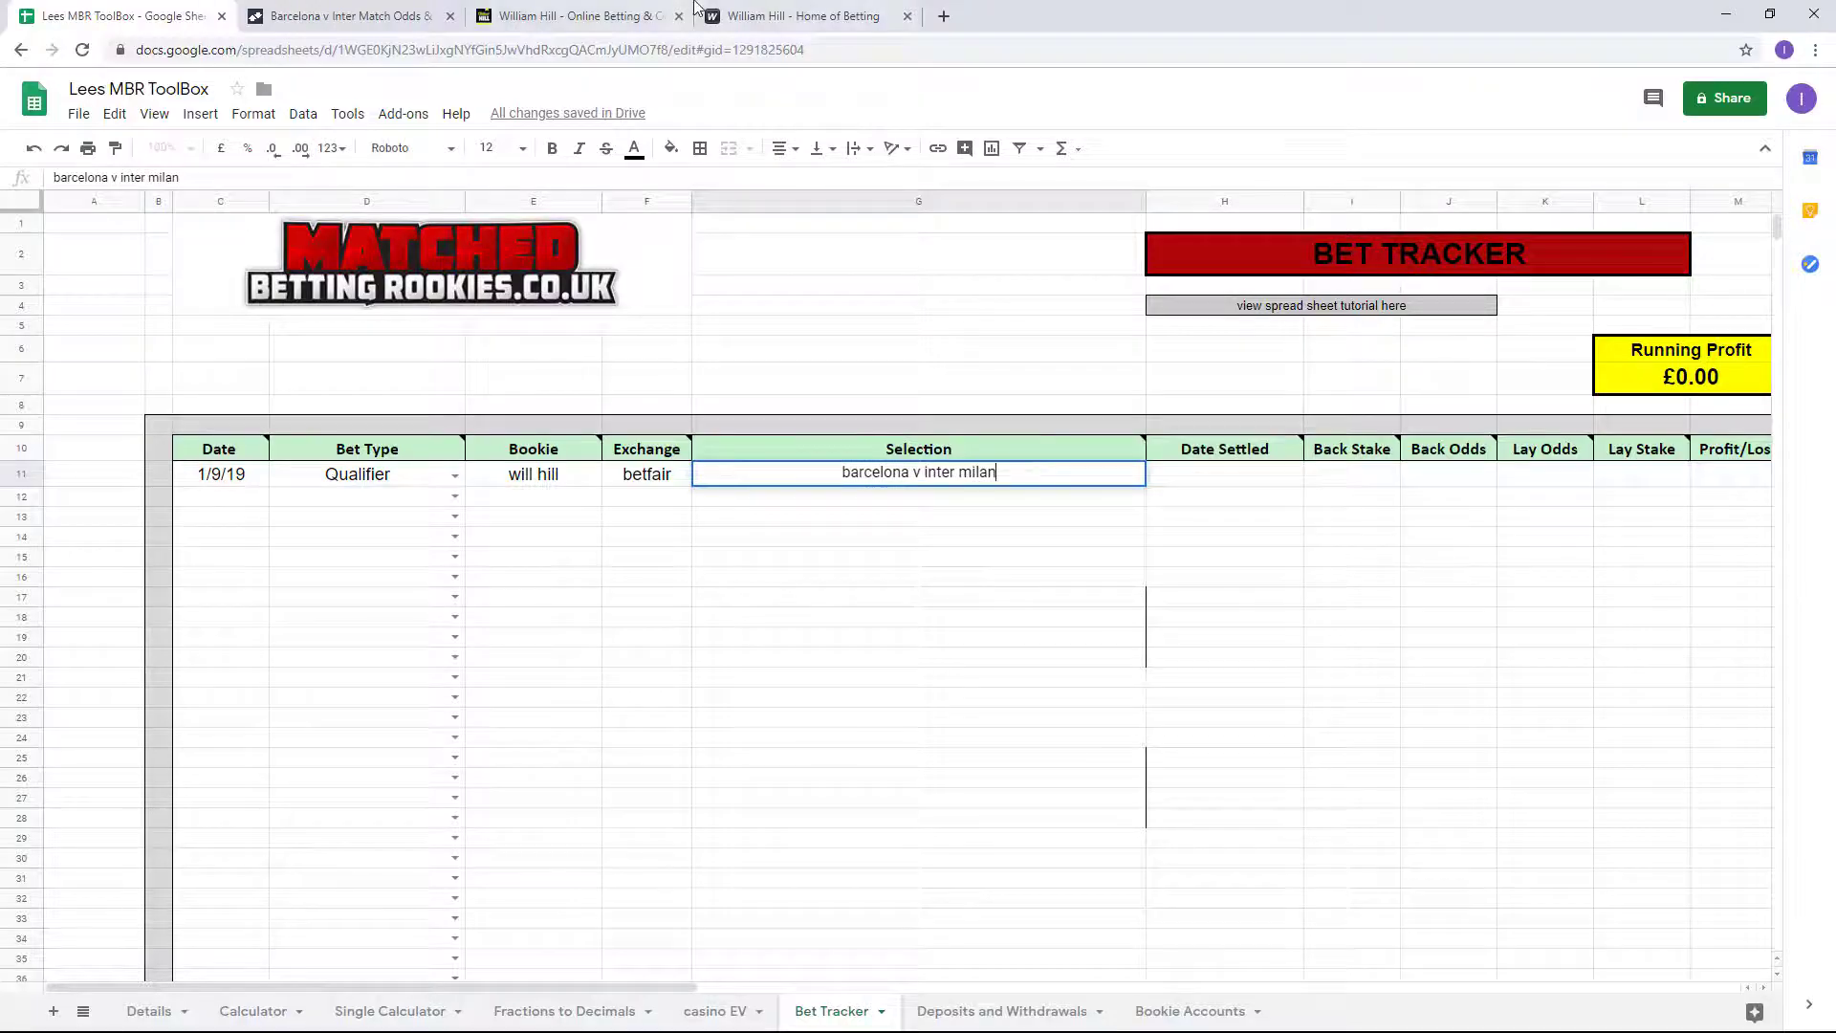
Check the match date on William Hill and enter 2/10/19 as the qualifier's settled date in the tracker.
{"action": "left_click", "coordinate": [754, 17]}
{"action": "left_click", "coordinate": [610, 23]}
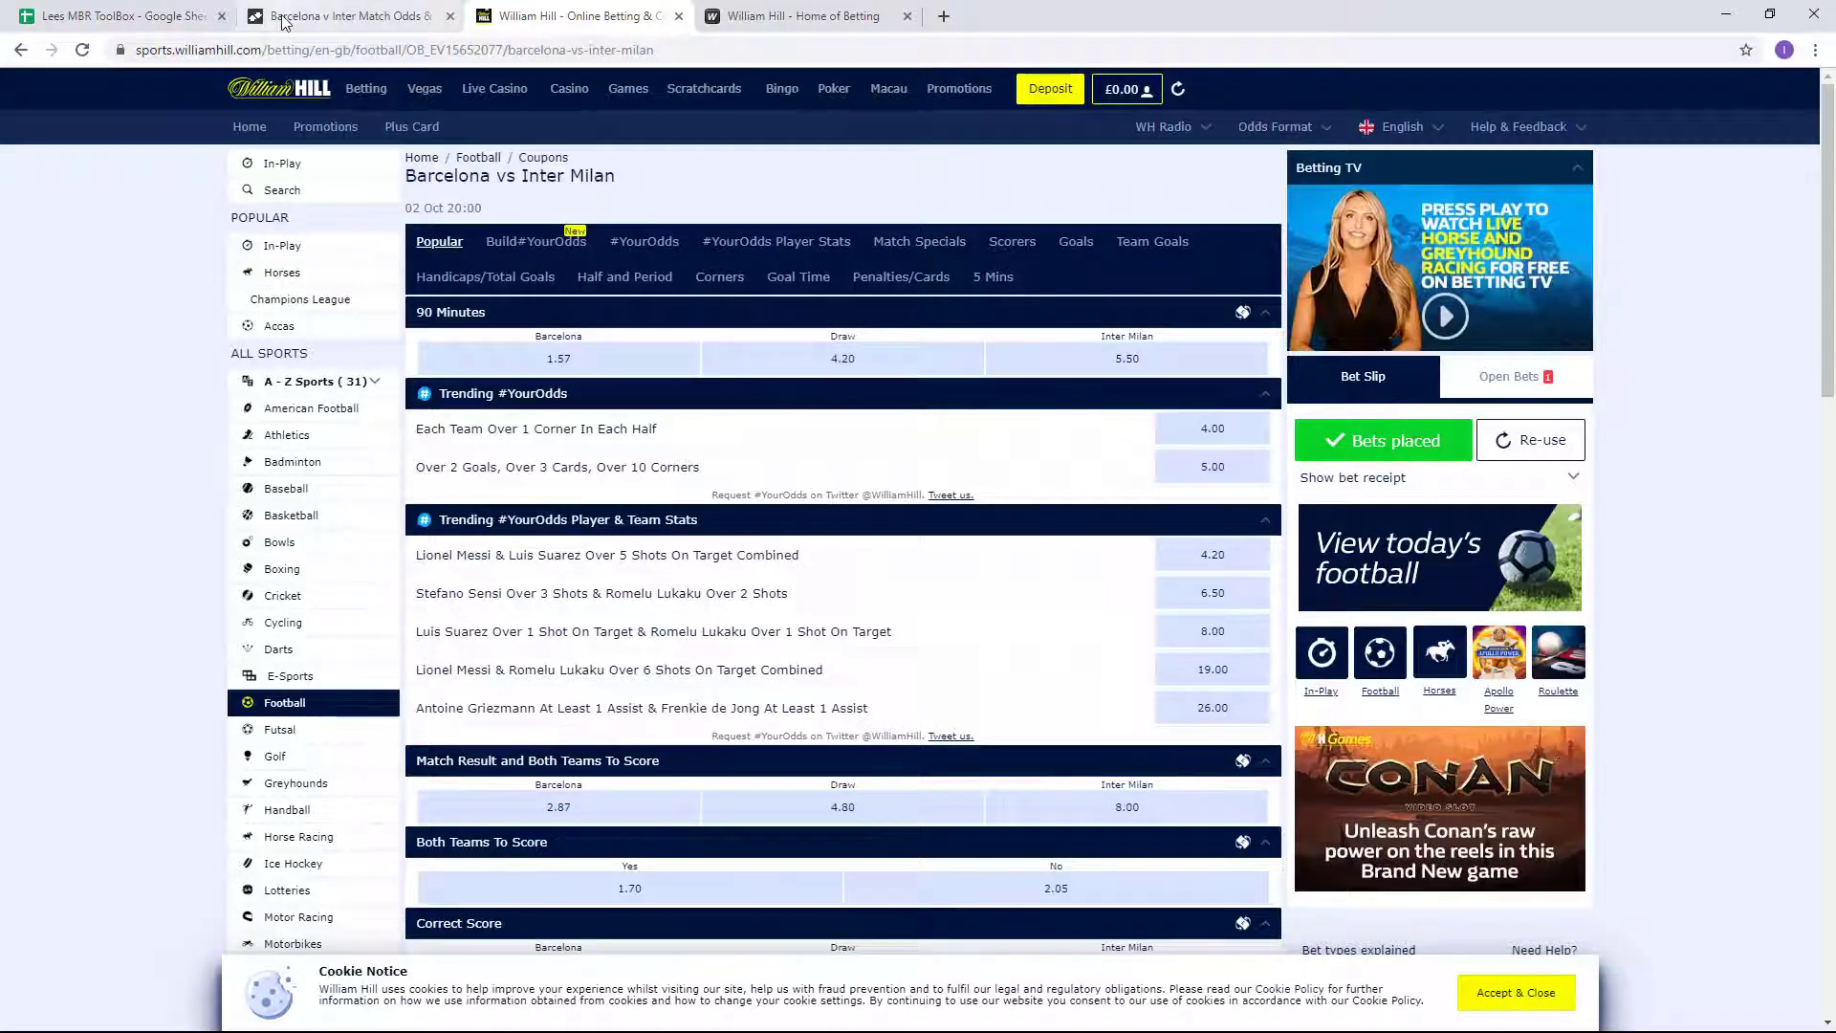
{"action": "left_click", "coordinate": [158, 17]}
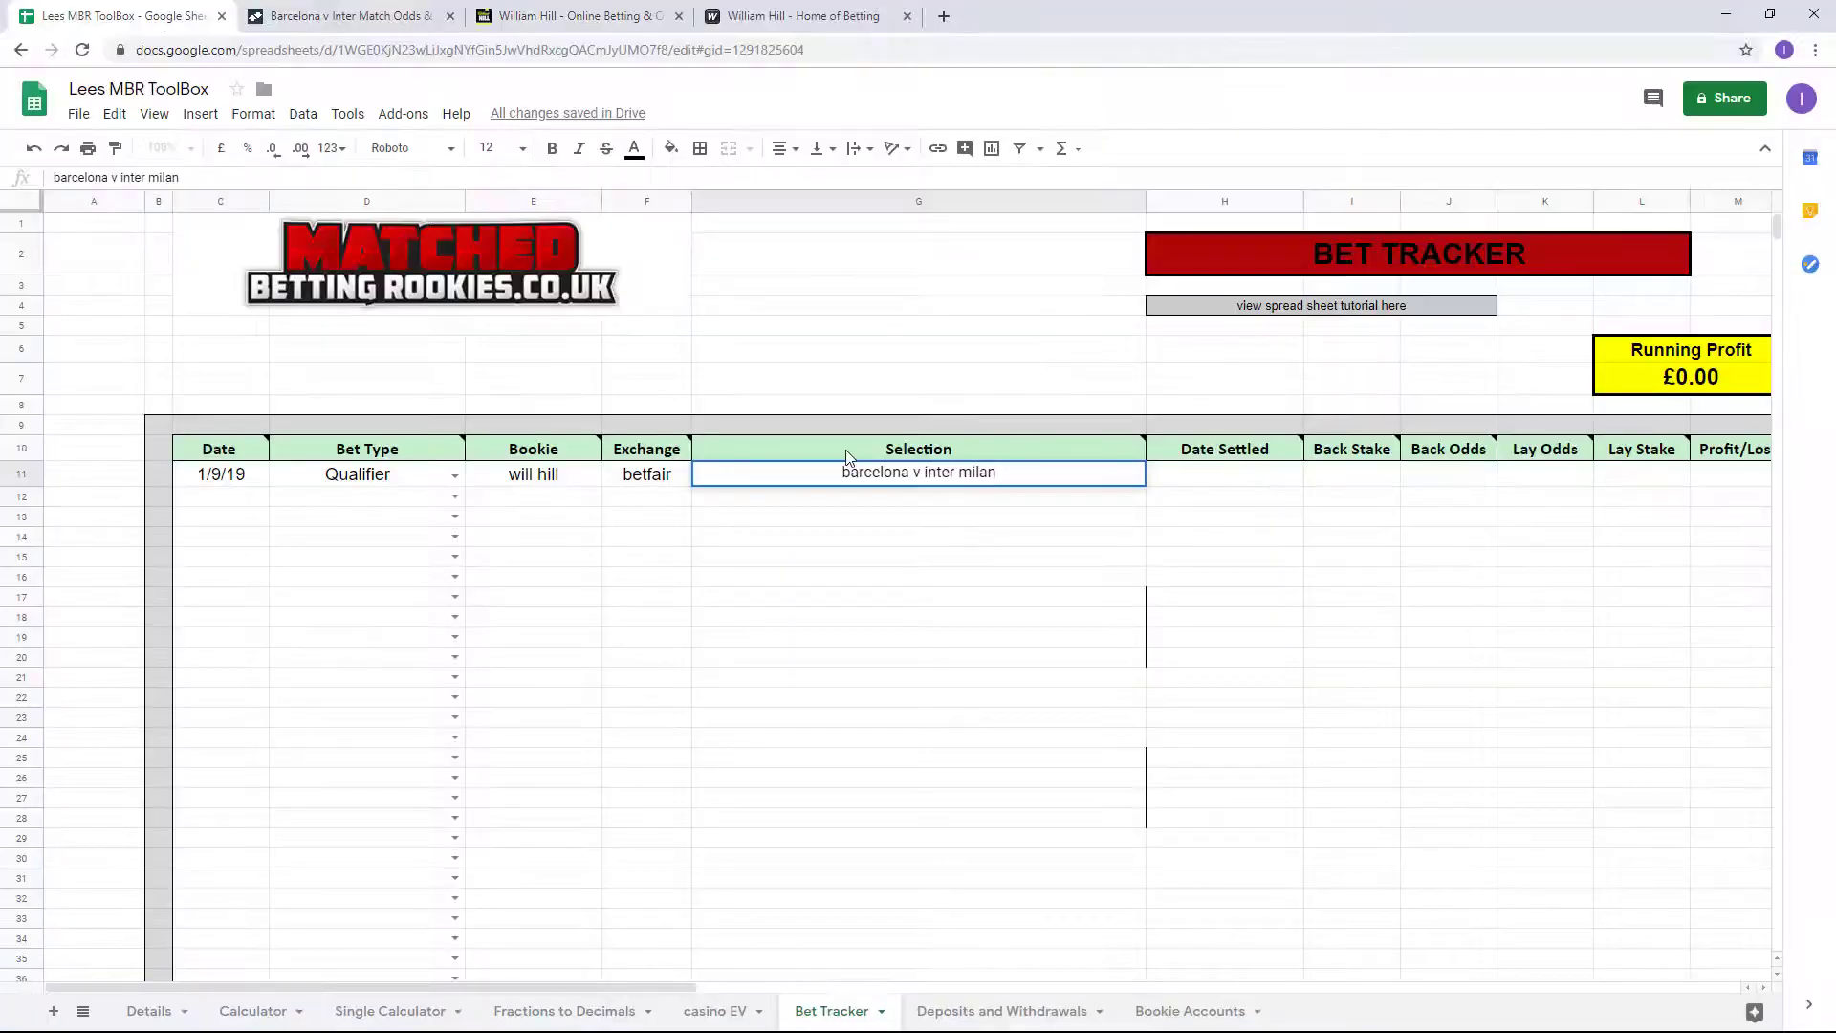
{"action": "key", "text": "Tab"}
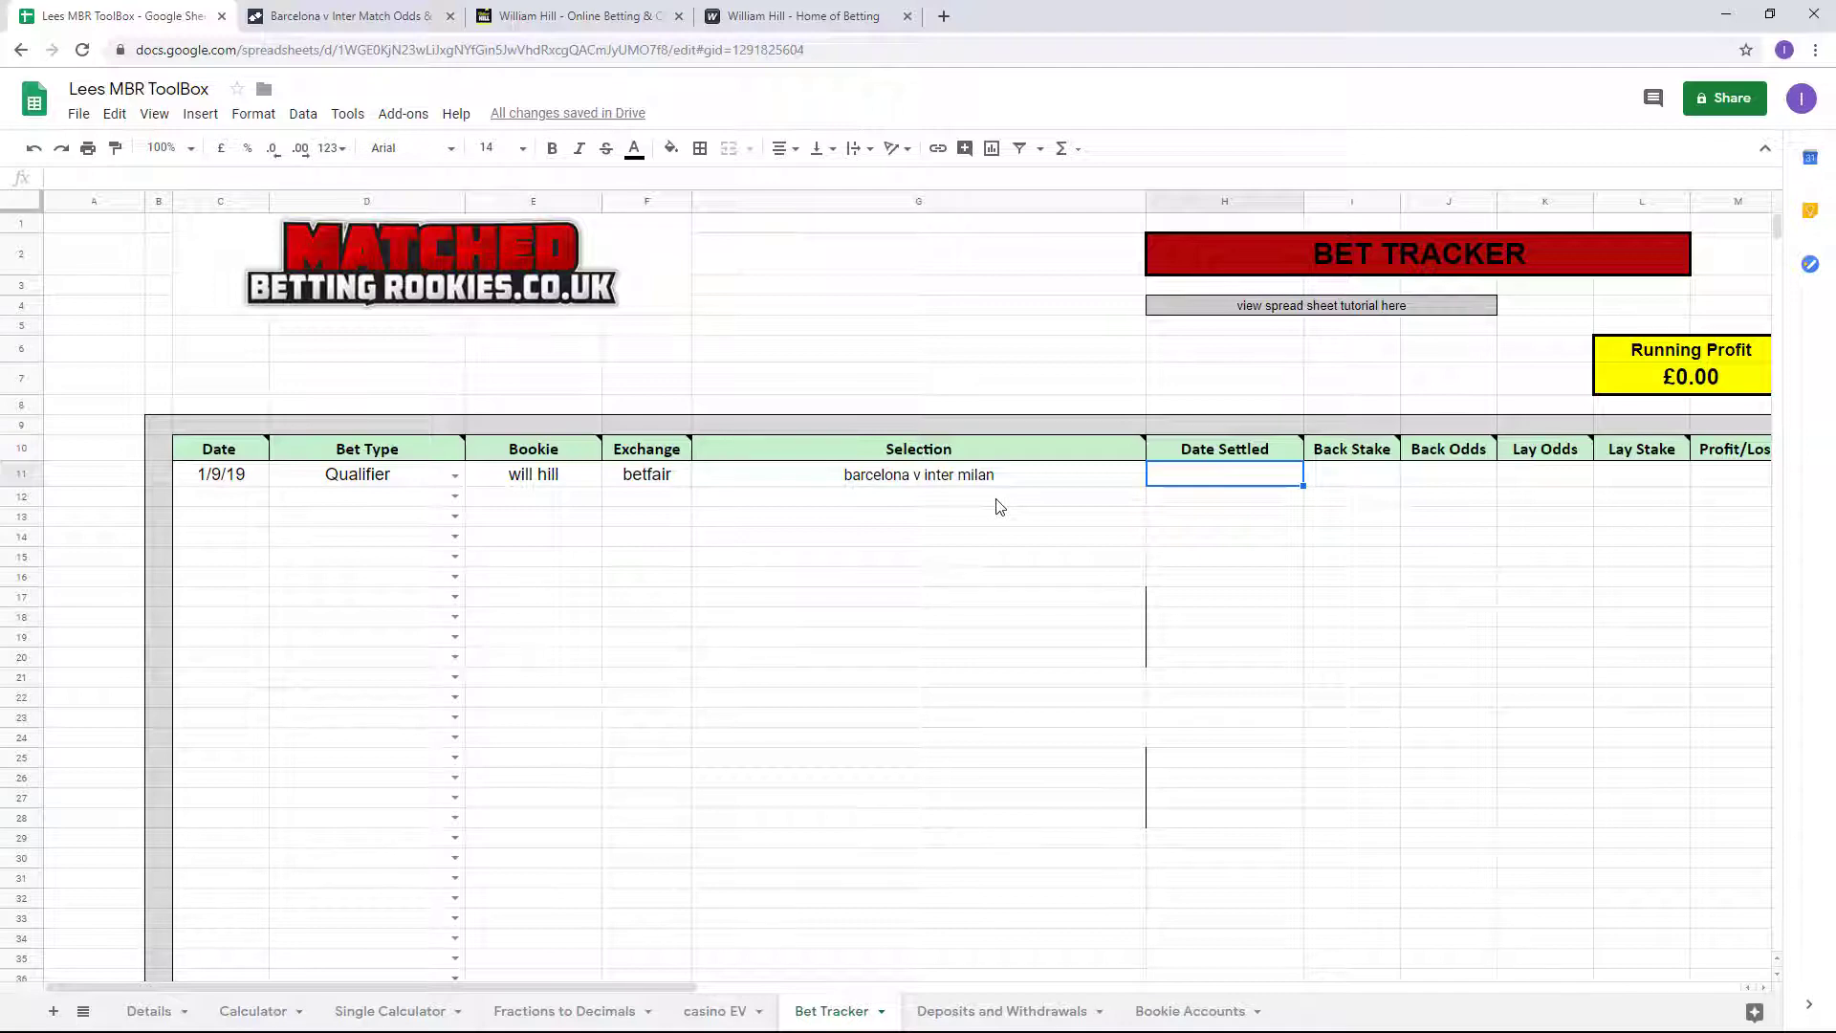
{"action": "type", "text": "2/10/"}
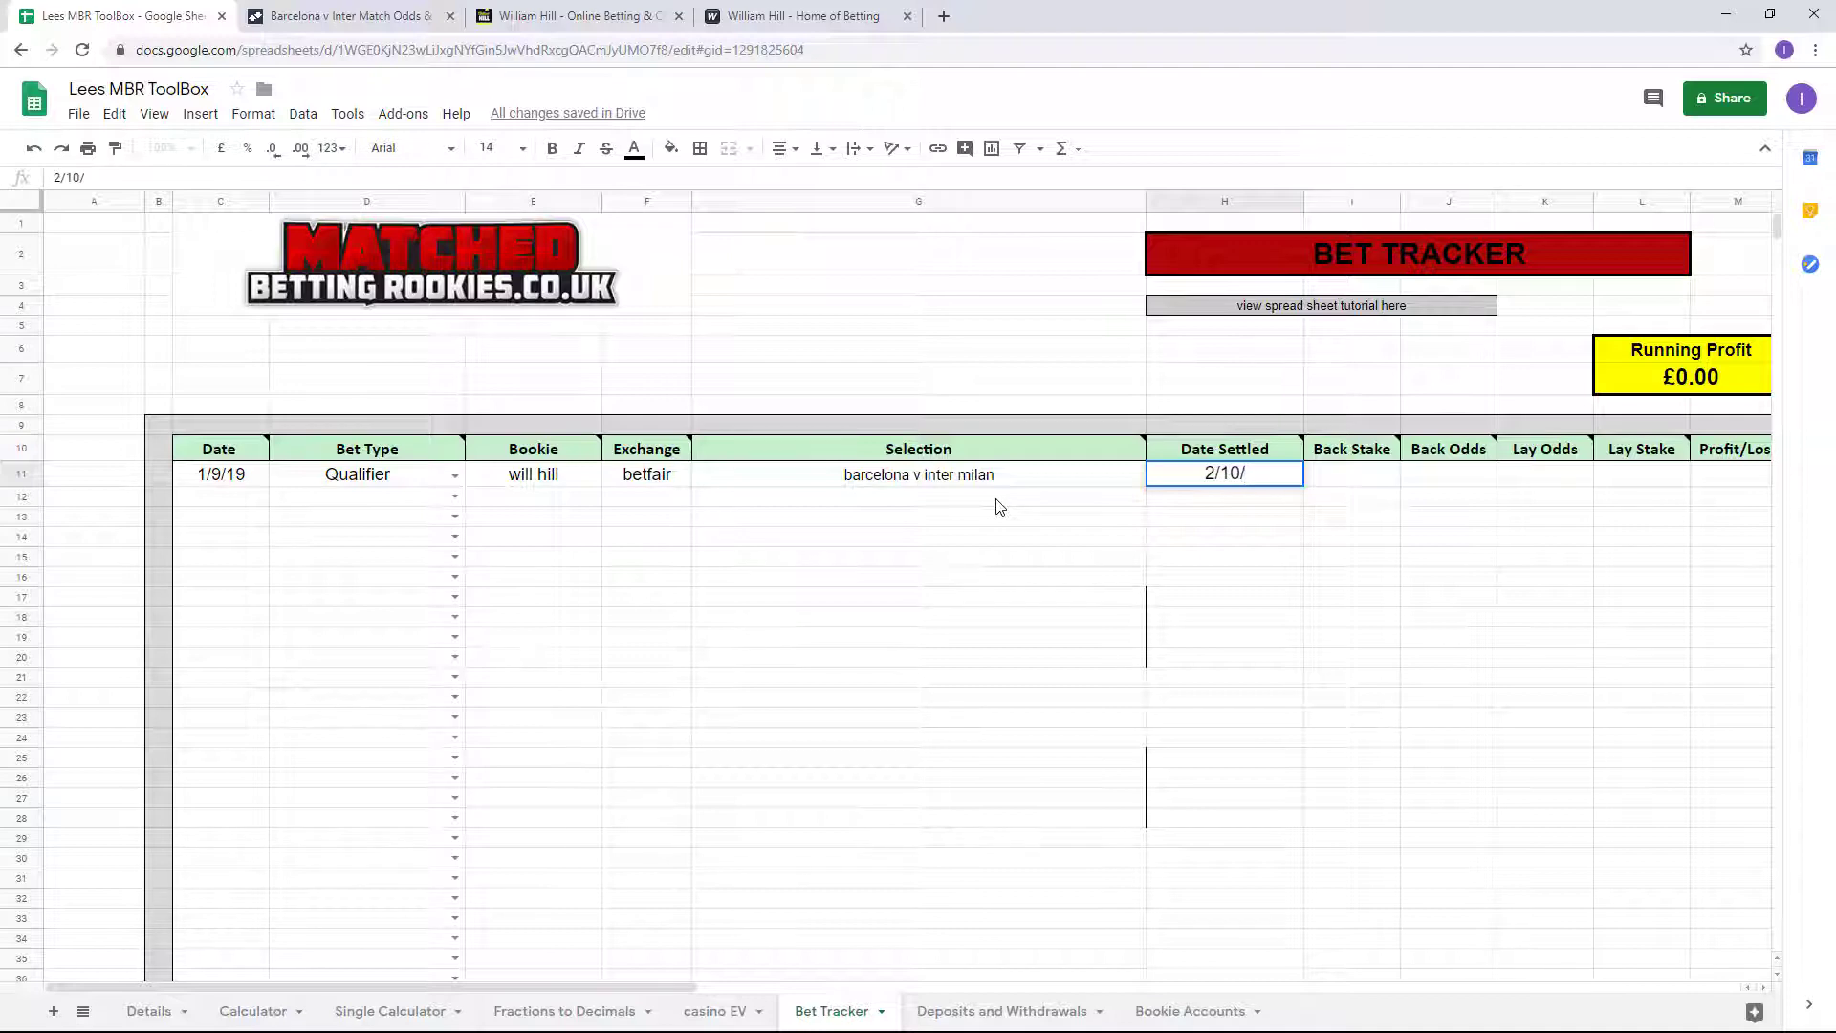
{"action": "type", "text": "19"}
Correct the qualifier's bet date to 1/10/19.
{"action": "double_click", "coordinate": [225, 477]}
{"action": "key", "text": "BackSpace"}
{"action": "type", "text": "10"}
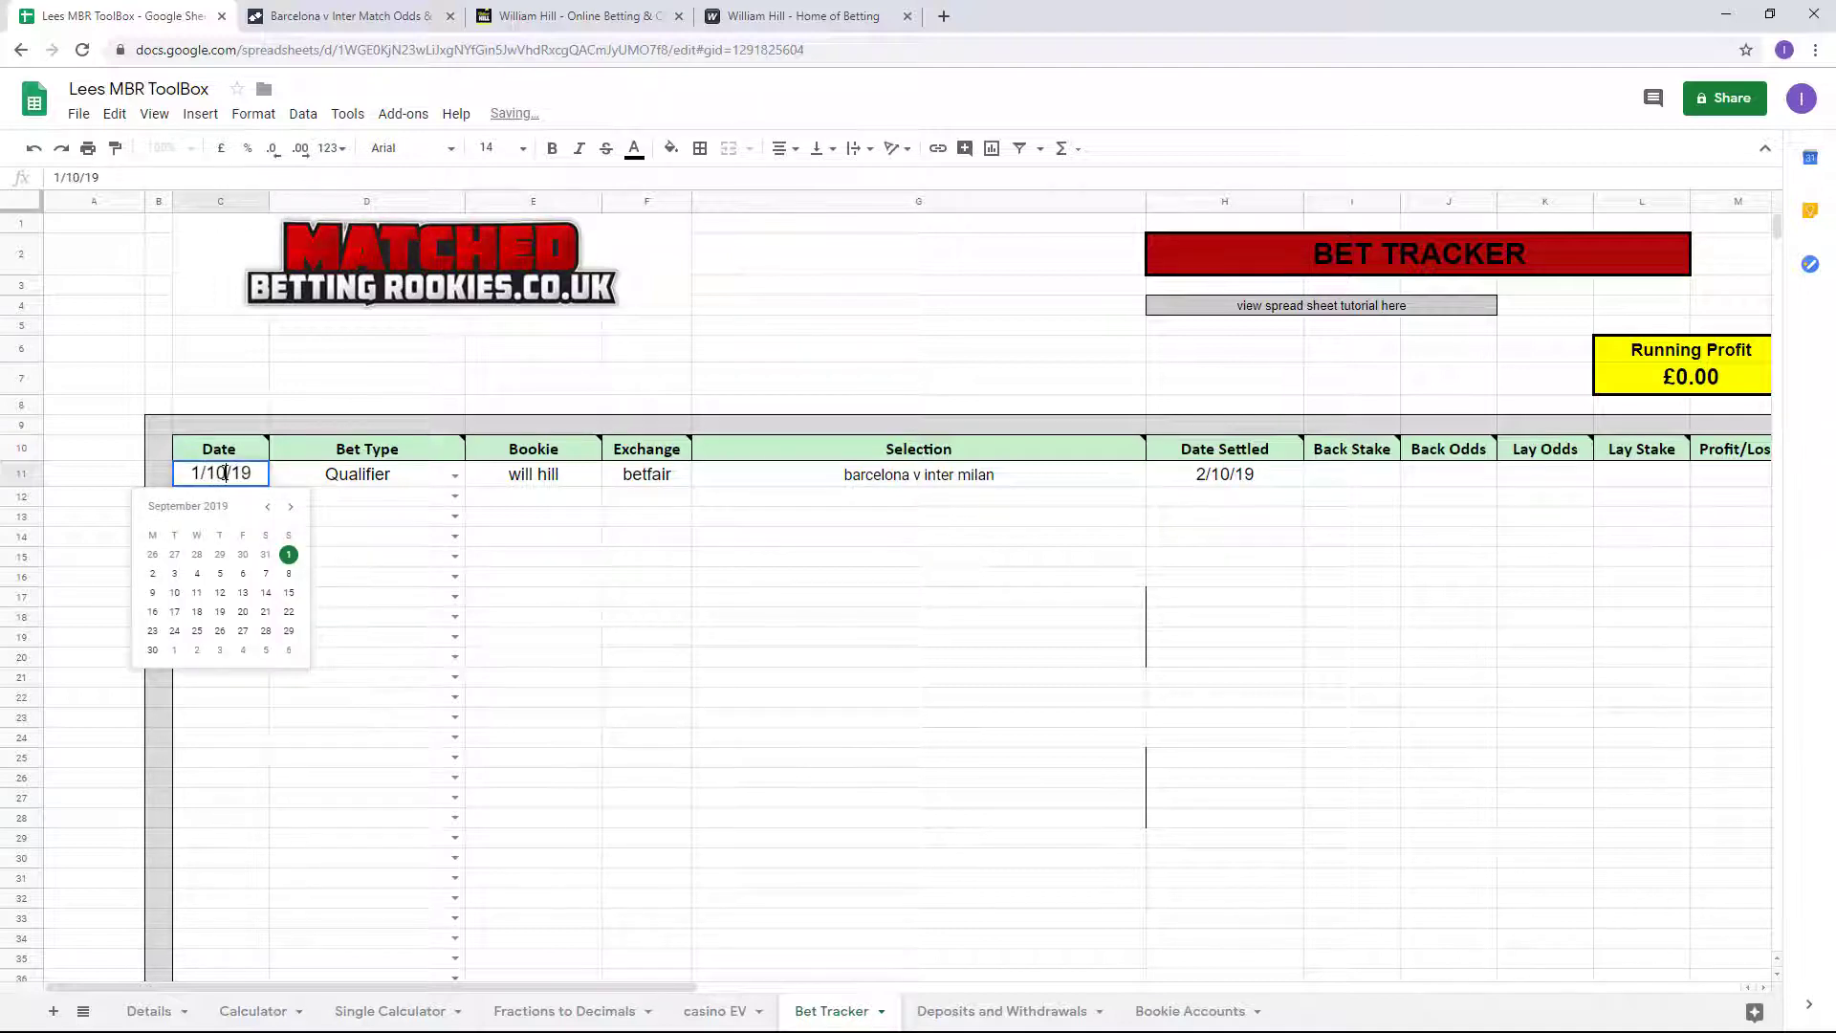
{"action": "left_click", "coordinate": [646, 857]}
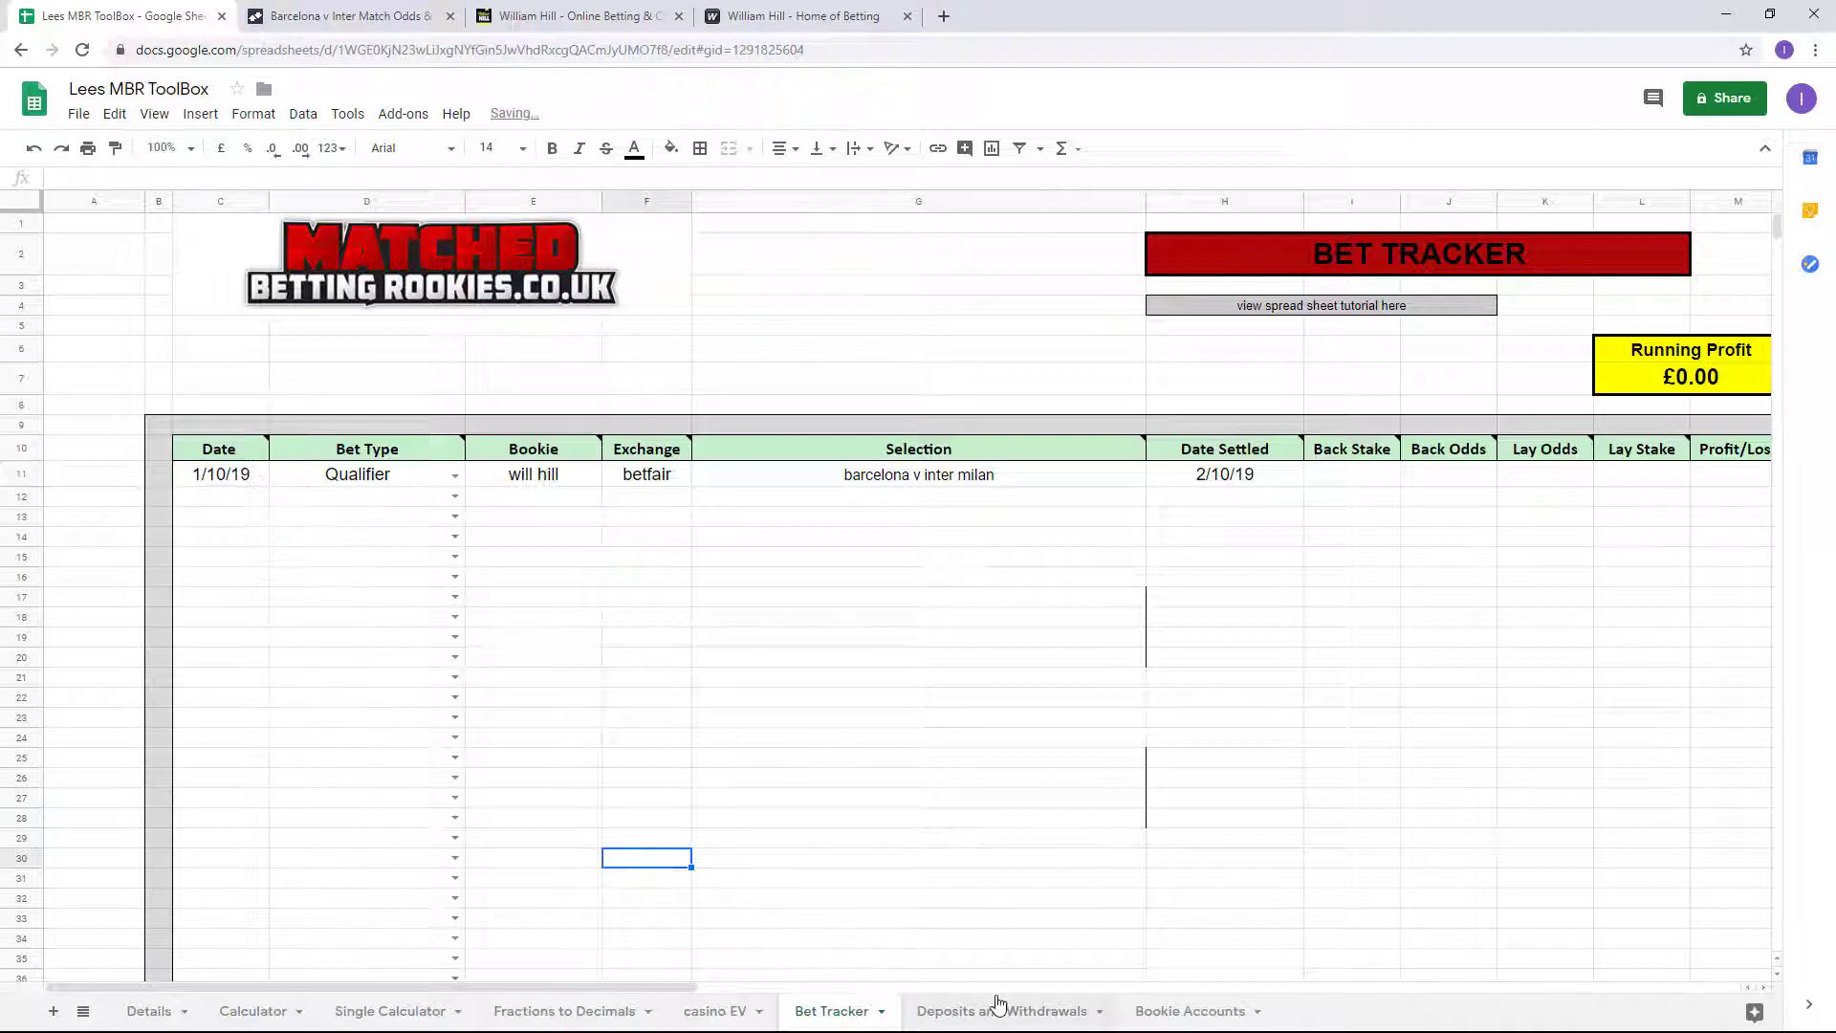
Enter a back stake of £10 and, after checking William Hill, back odds of 1.57 for the qualifier.
{"action": "left_click", "coordinate": [1360, 486]}
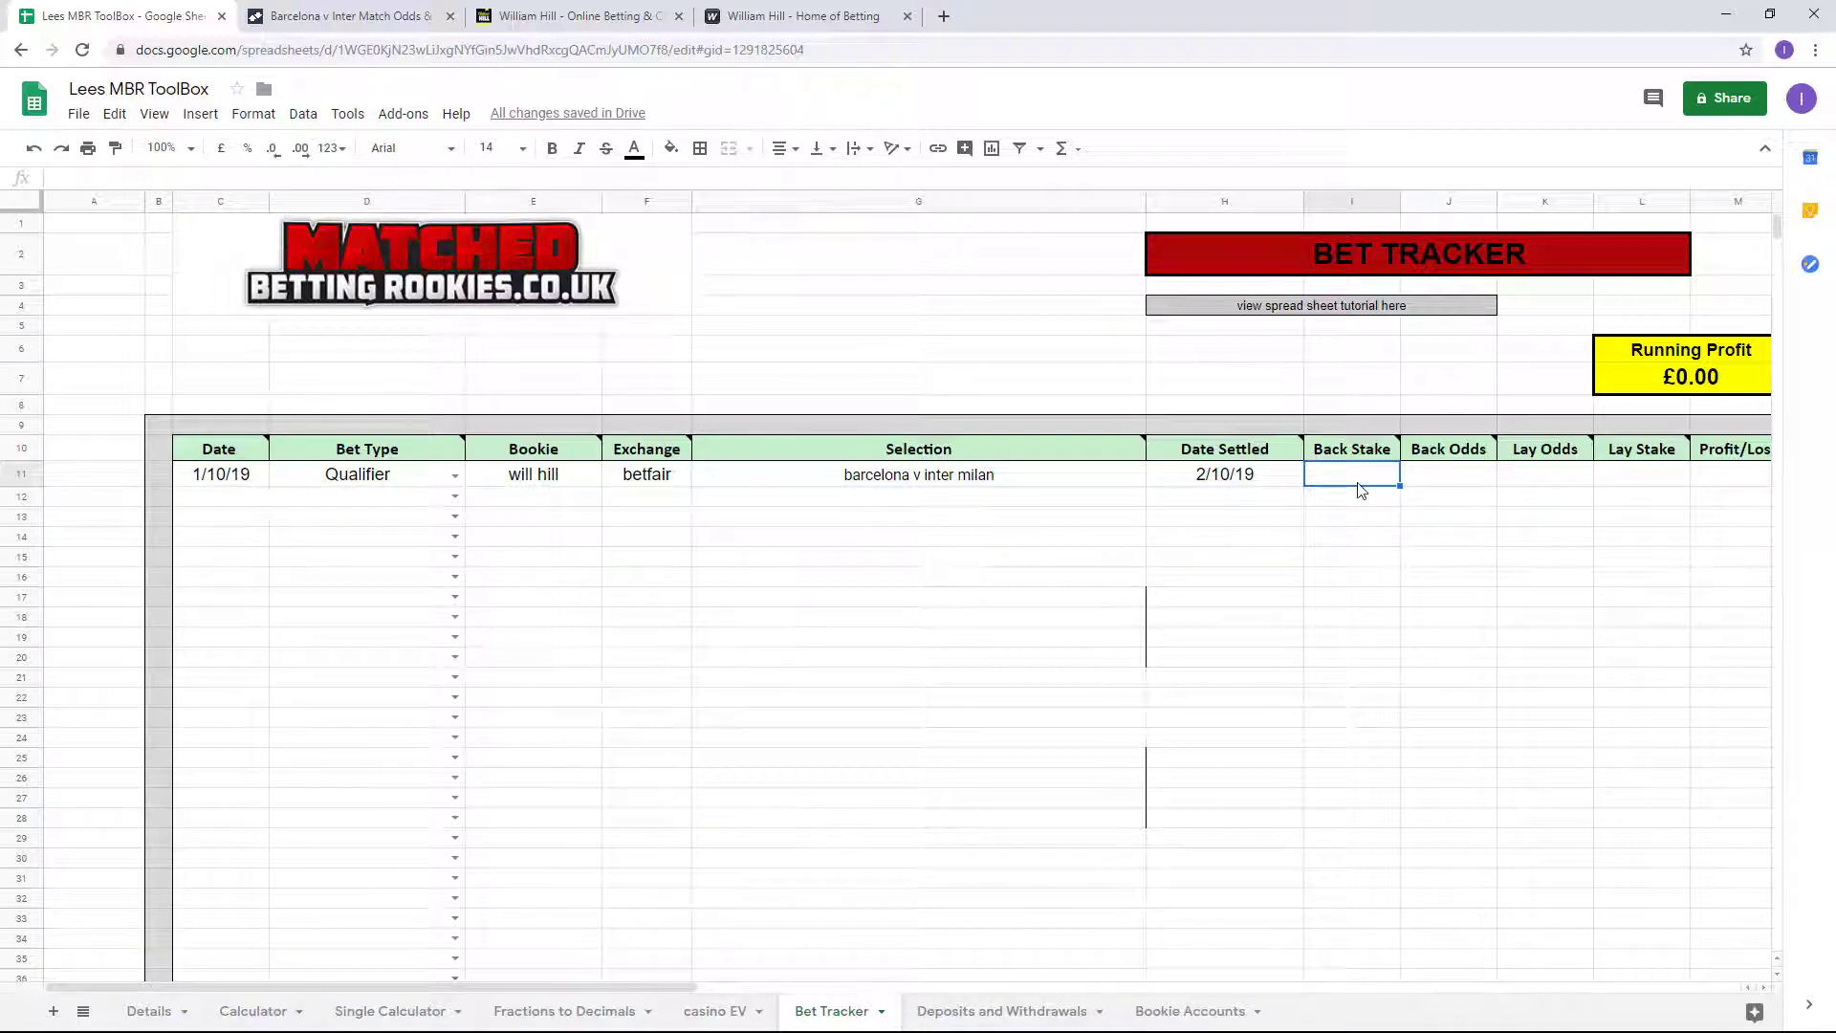
{"action": "type", "text": "10"}
{"action": "key", "text": "Tab"}
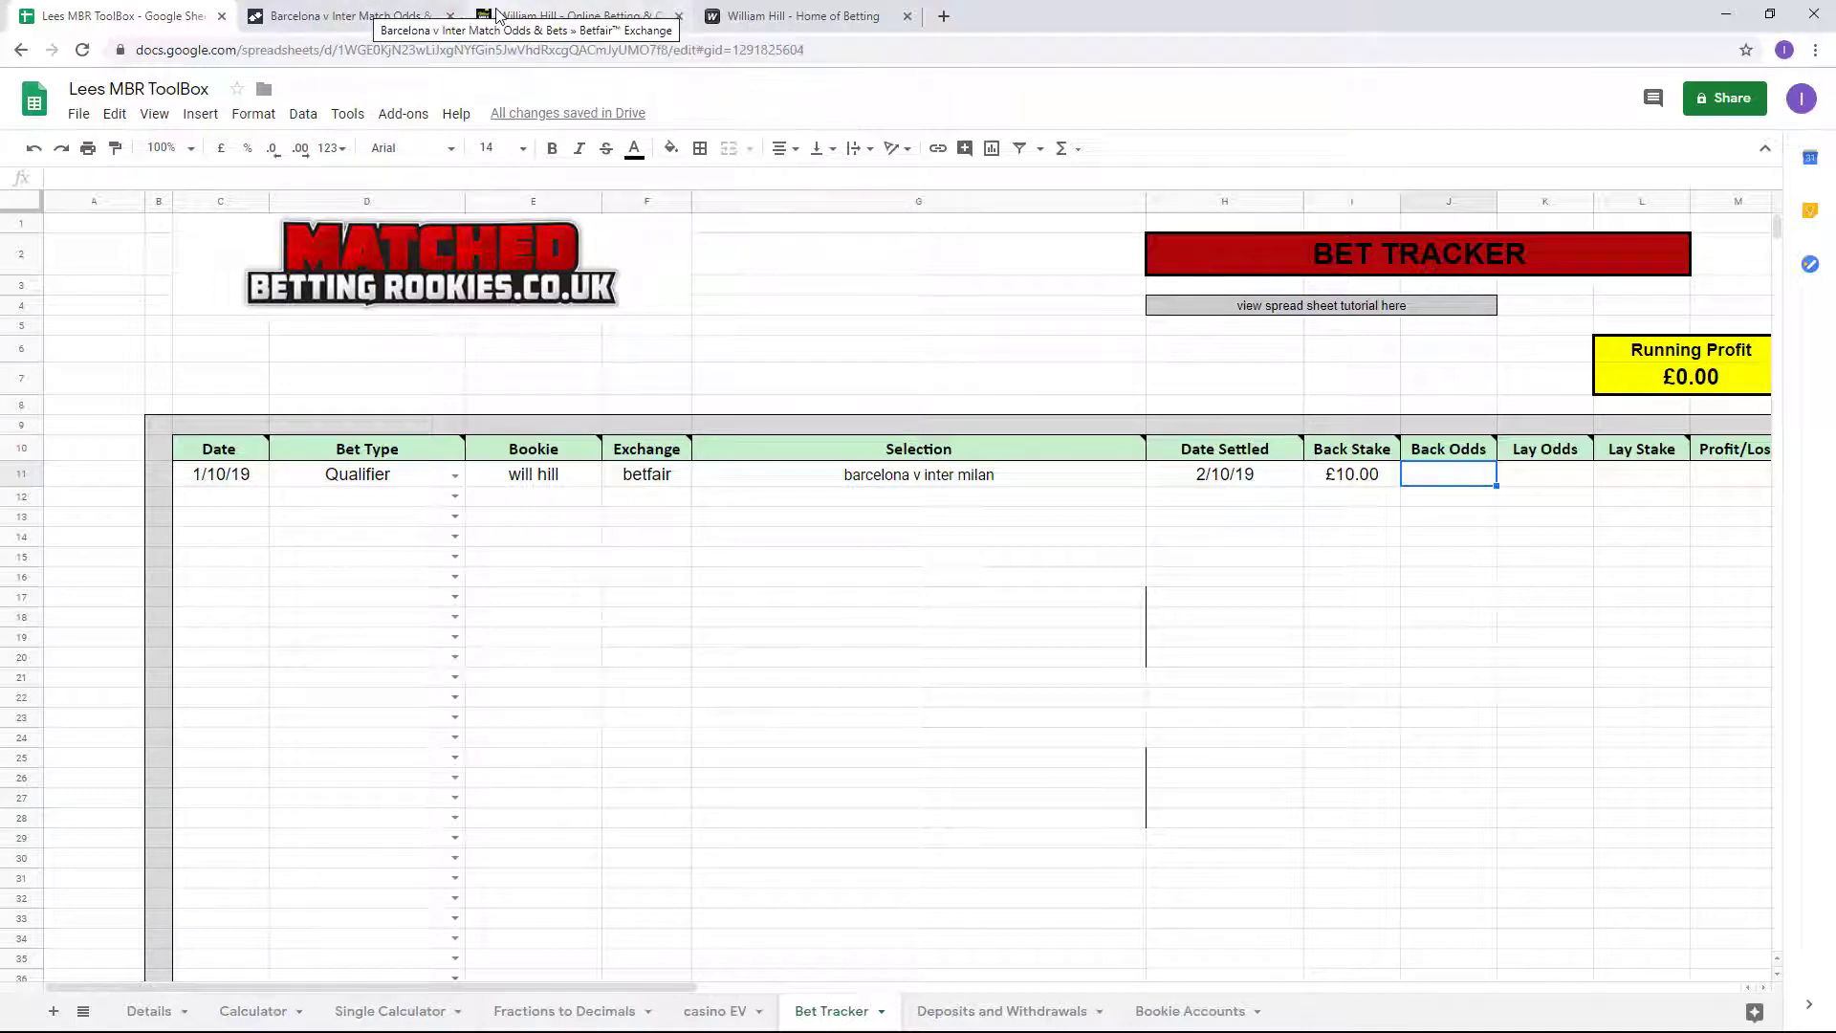
{"action": "left_click", "coordinate": [537, 27]}
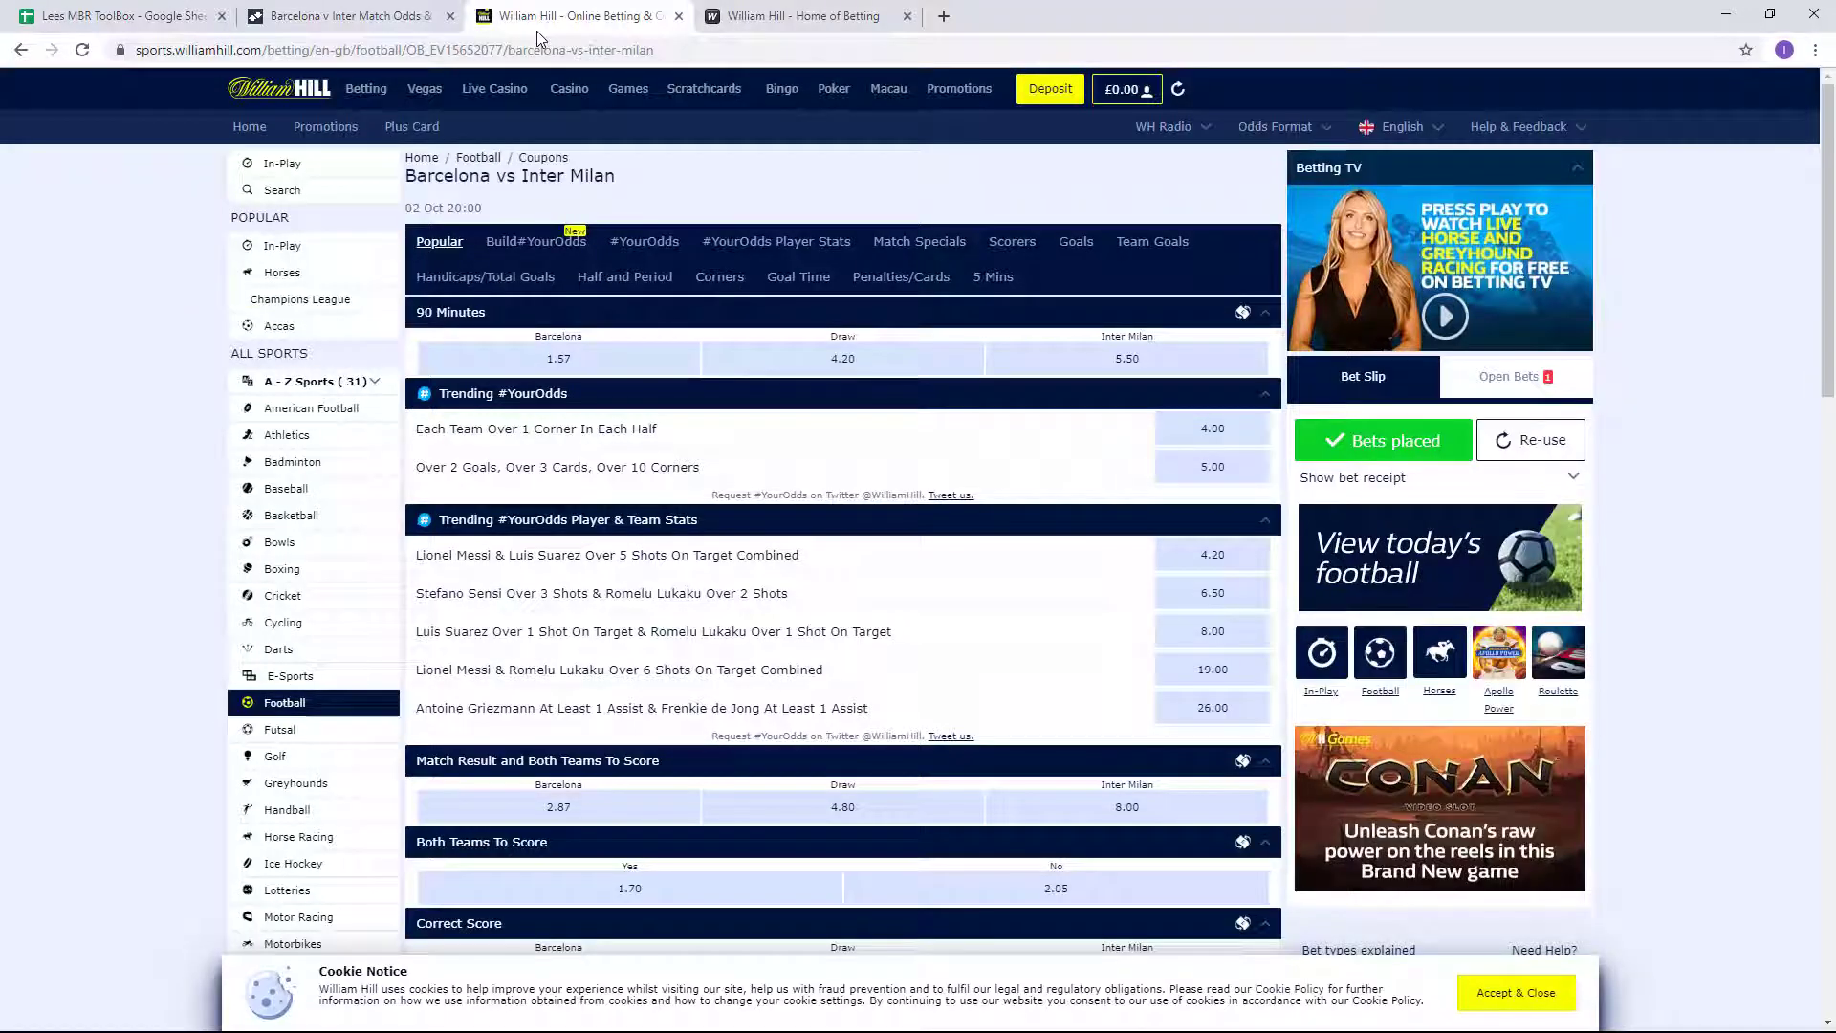
{"action": "left_click", "coordinate": [108, 17]}
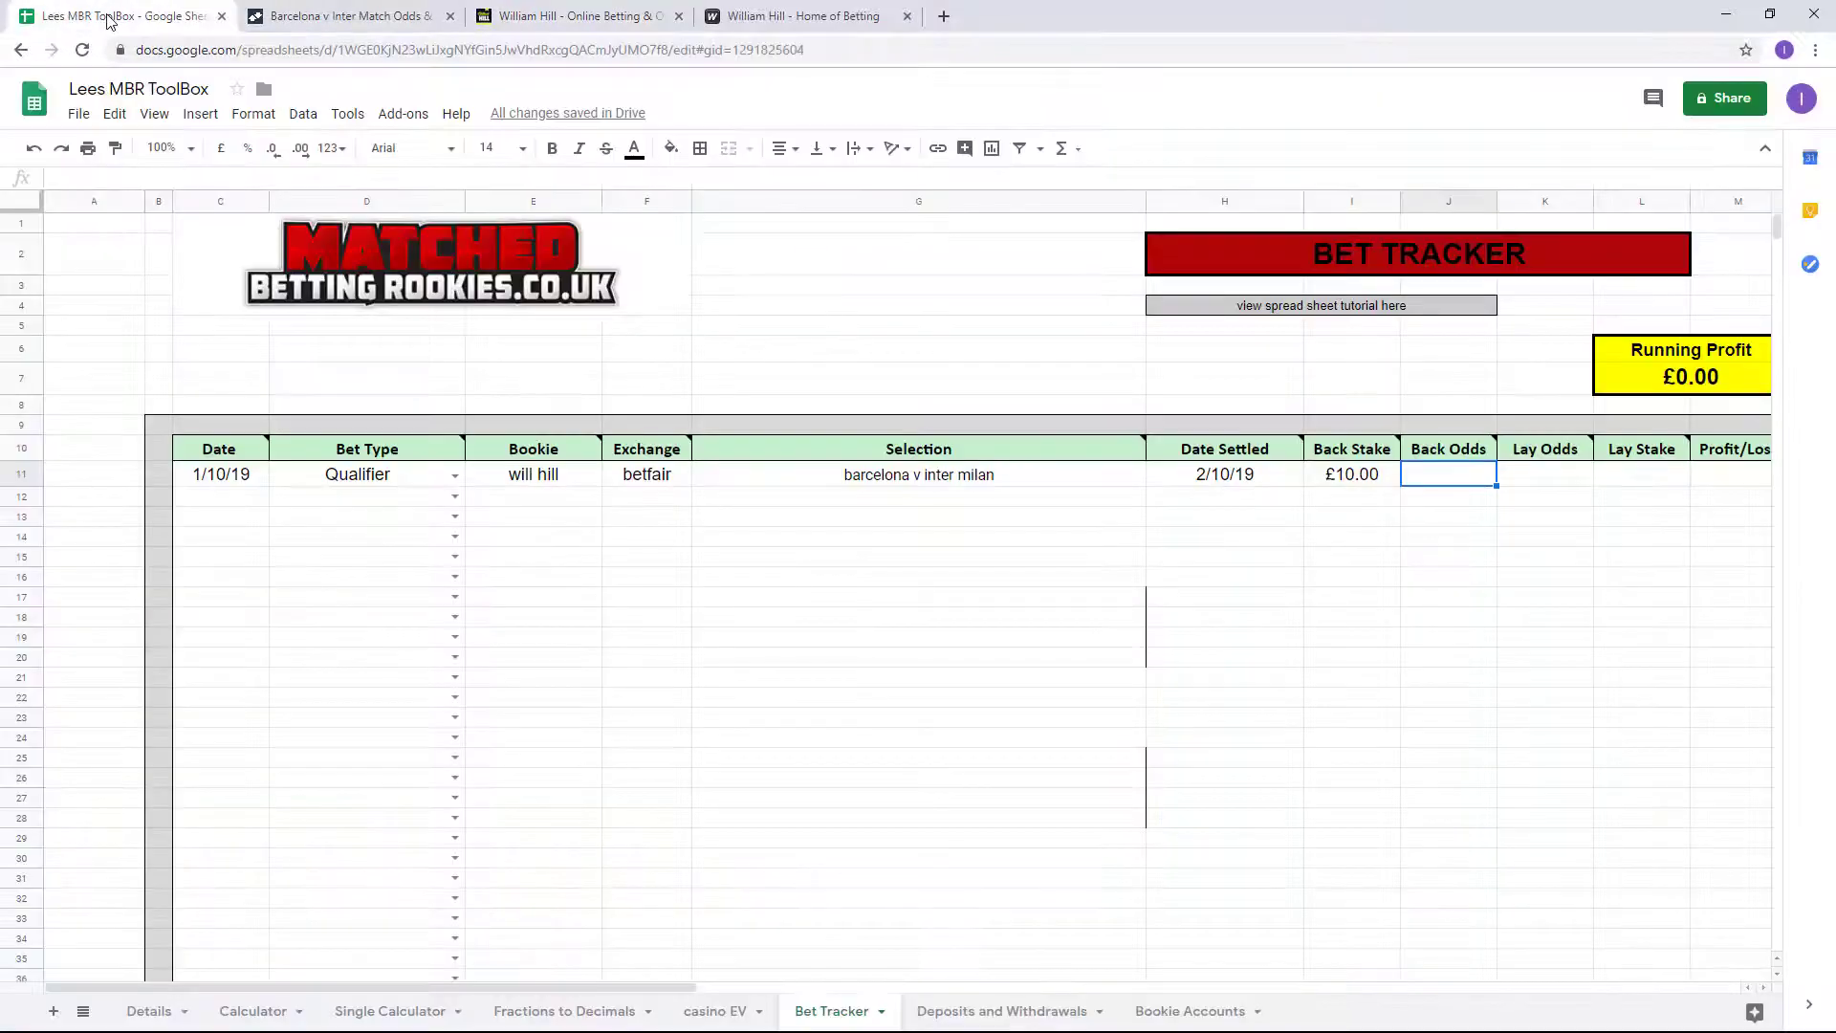
{"action": "type", "text": "1.57"}
{"action": "key", "text": "Tab"}
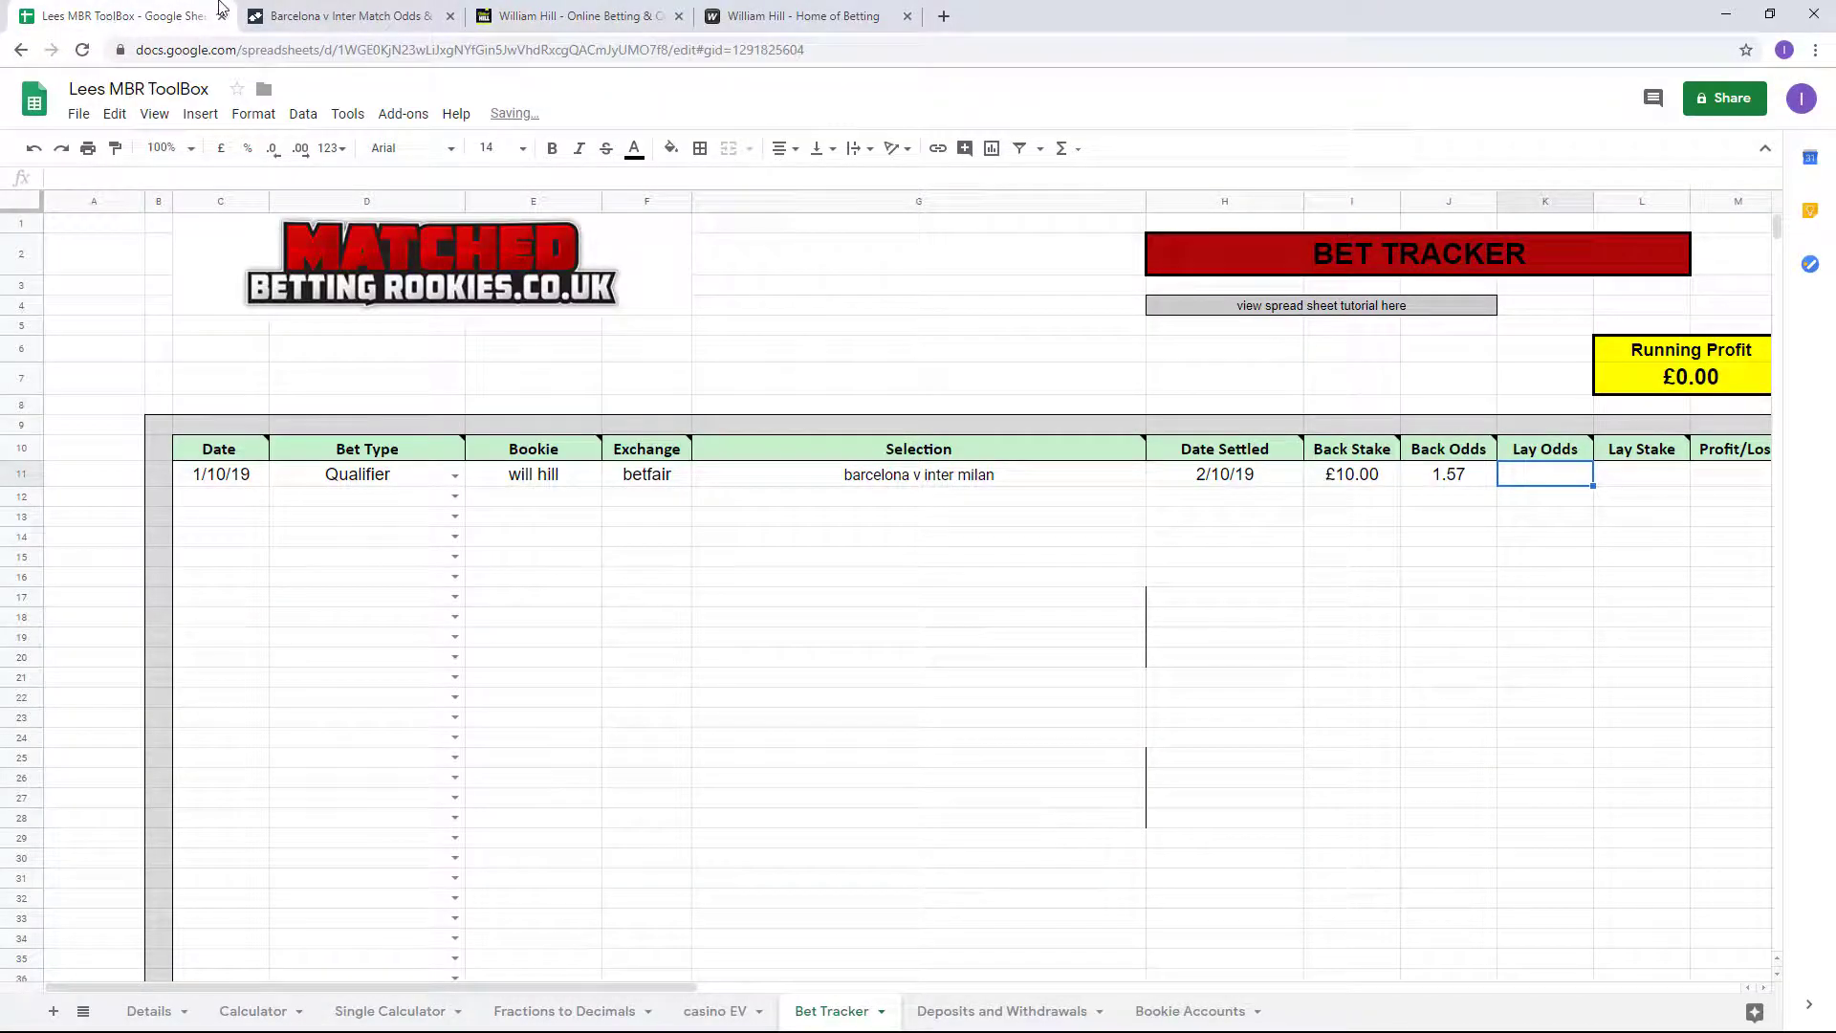
Copy the lay odds of 1.65 and lay stake of 9.81 from the Betfair bet receipt into the tracker row.
{"action": "left_click", "coordinate": [315, 16]}
{"action": "left_click", "coordinate": [117, 19]}
{"action": "type", "text": "1.65"}
{"action": "key", "text": "Tab"}
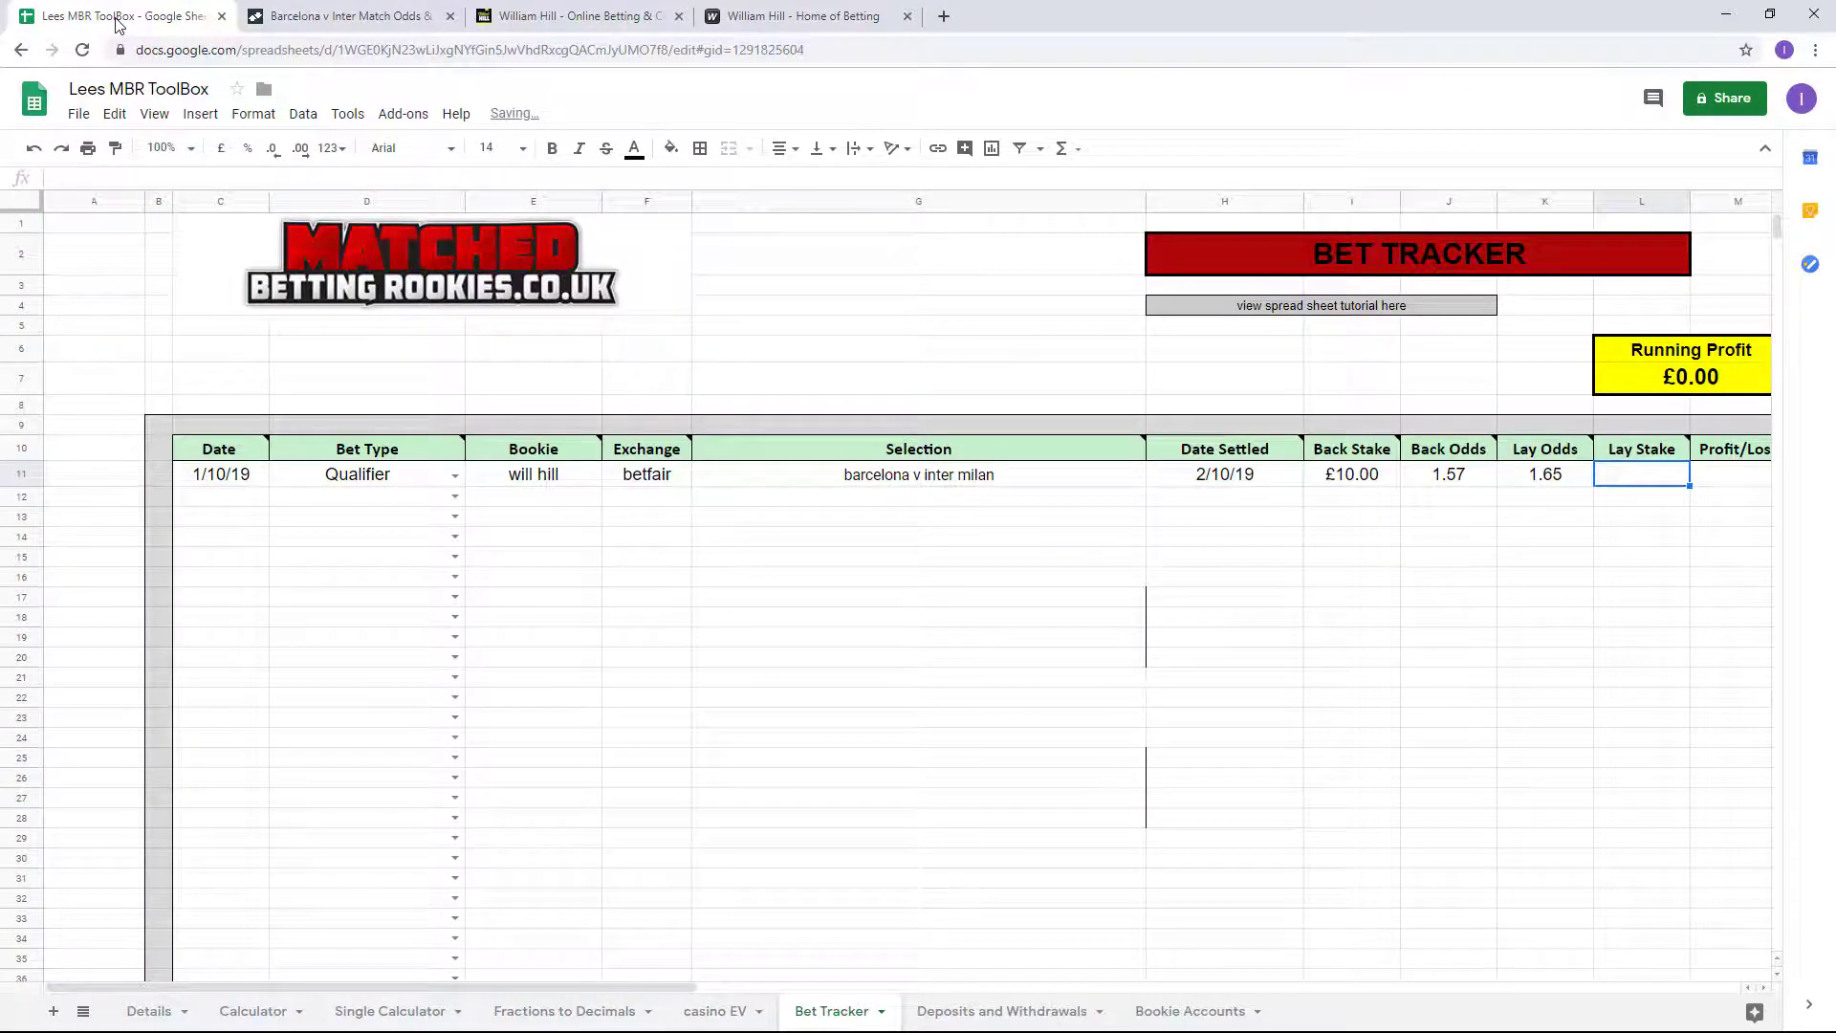
{"action": "left_click", "coordinate": [323, 16]}
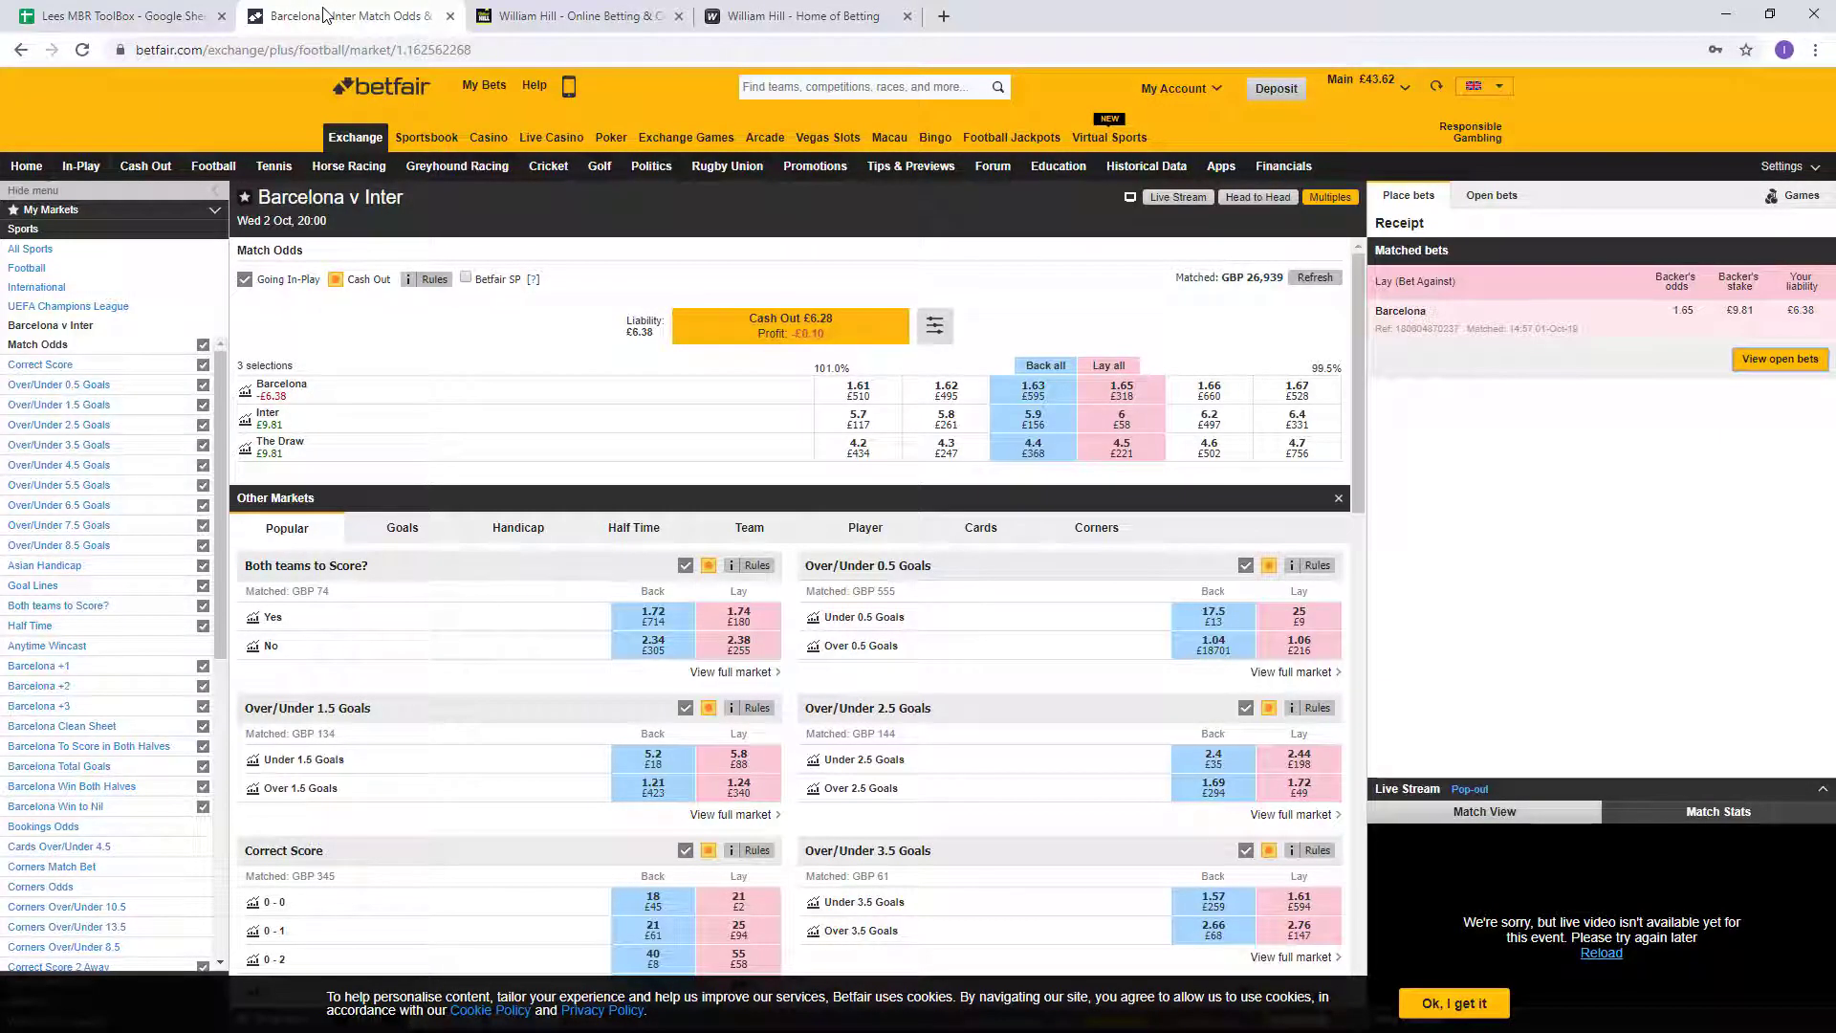
{"action": "left_click", "coordinate": [118, 19]}
{"action": "type", "text": "9.81"}
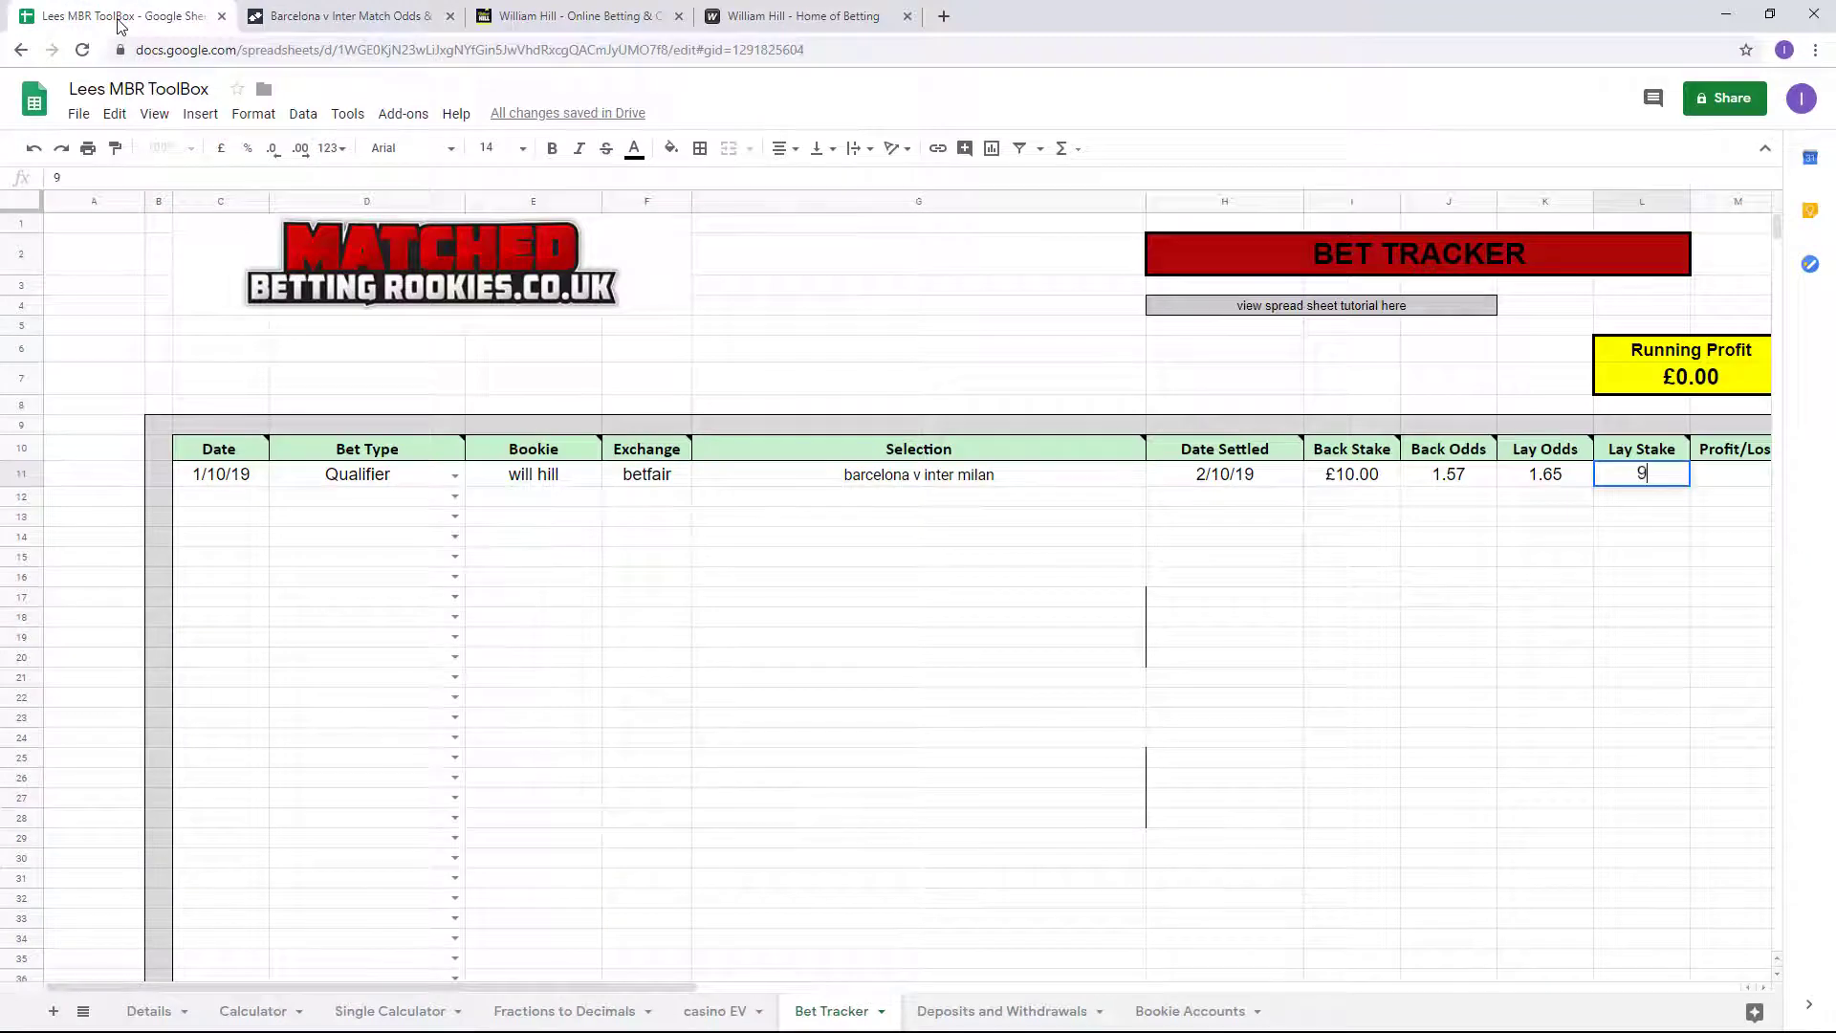
Check the qualifying loss in the Single Calculator and enter -0.68 as the qualifier's profit/loss in the Bet Tracker.
{"action": "key", "text": "Tab"}
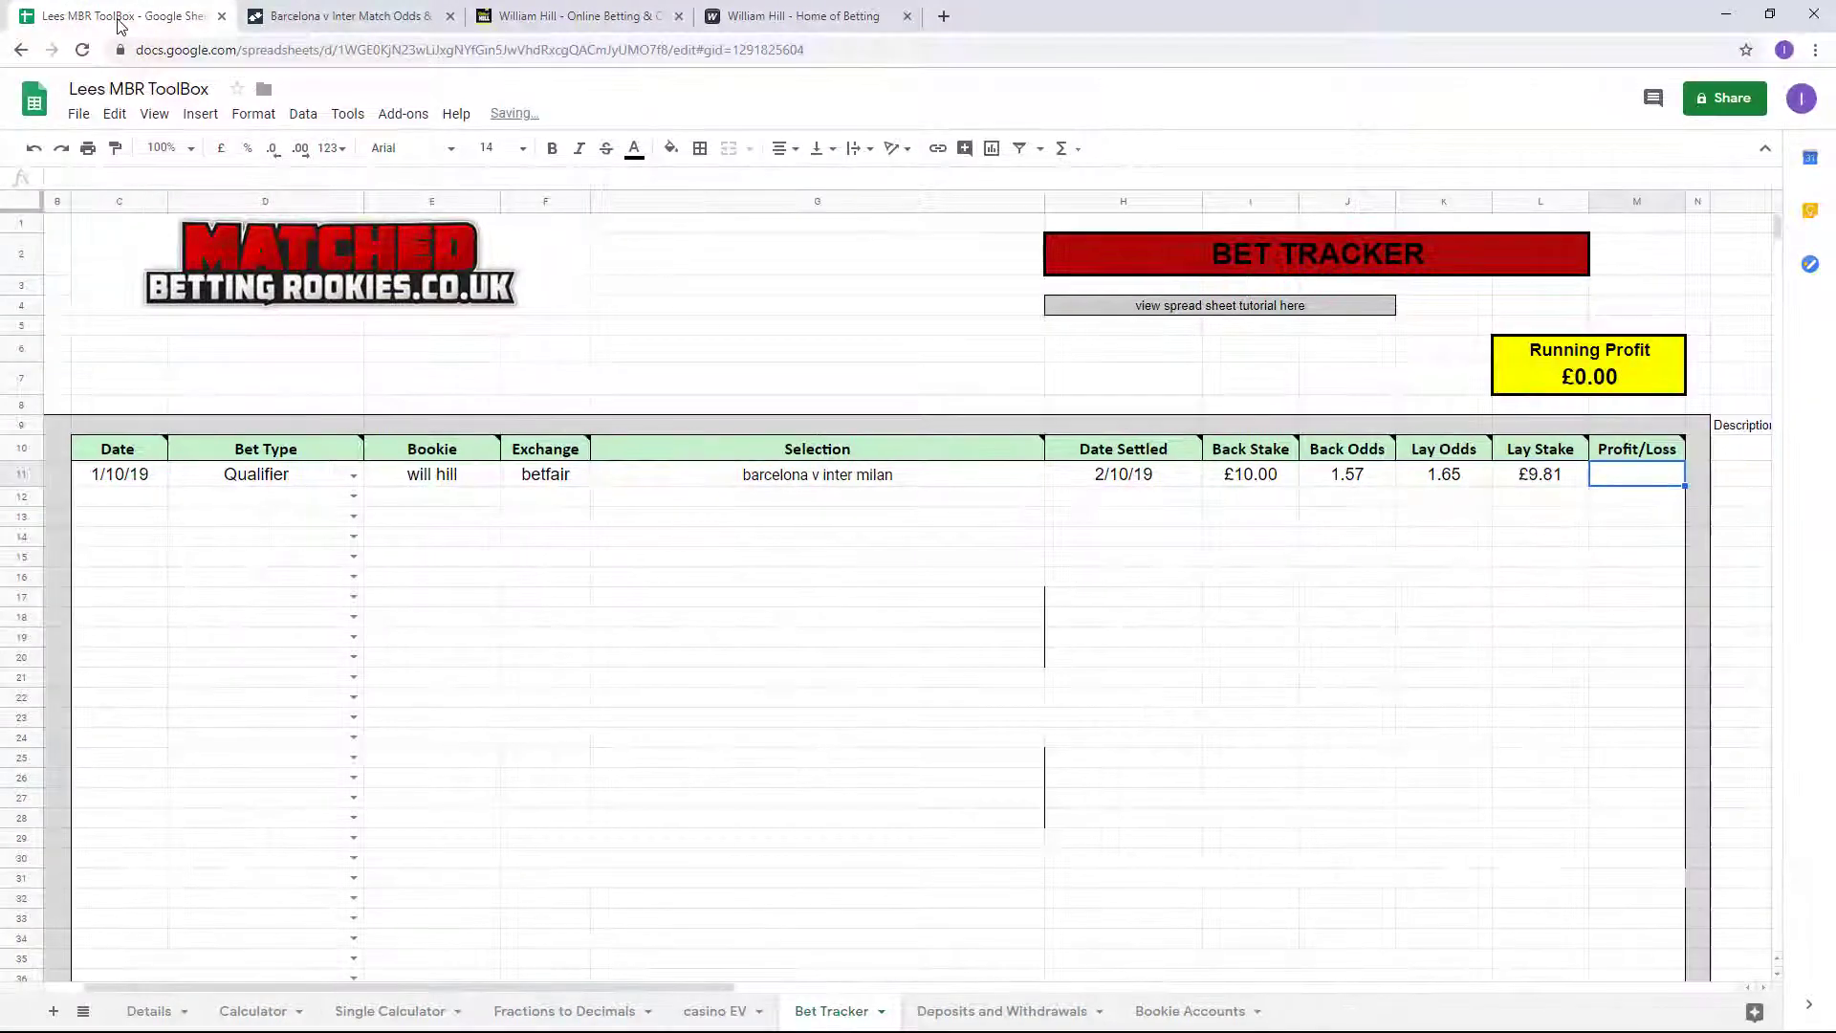
{"action": "type", "text": "-."}
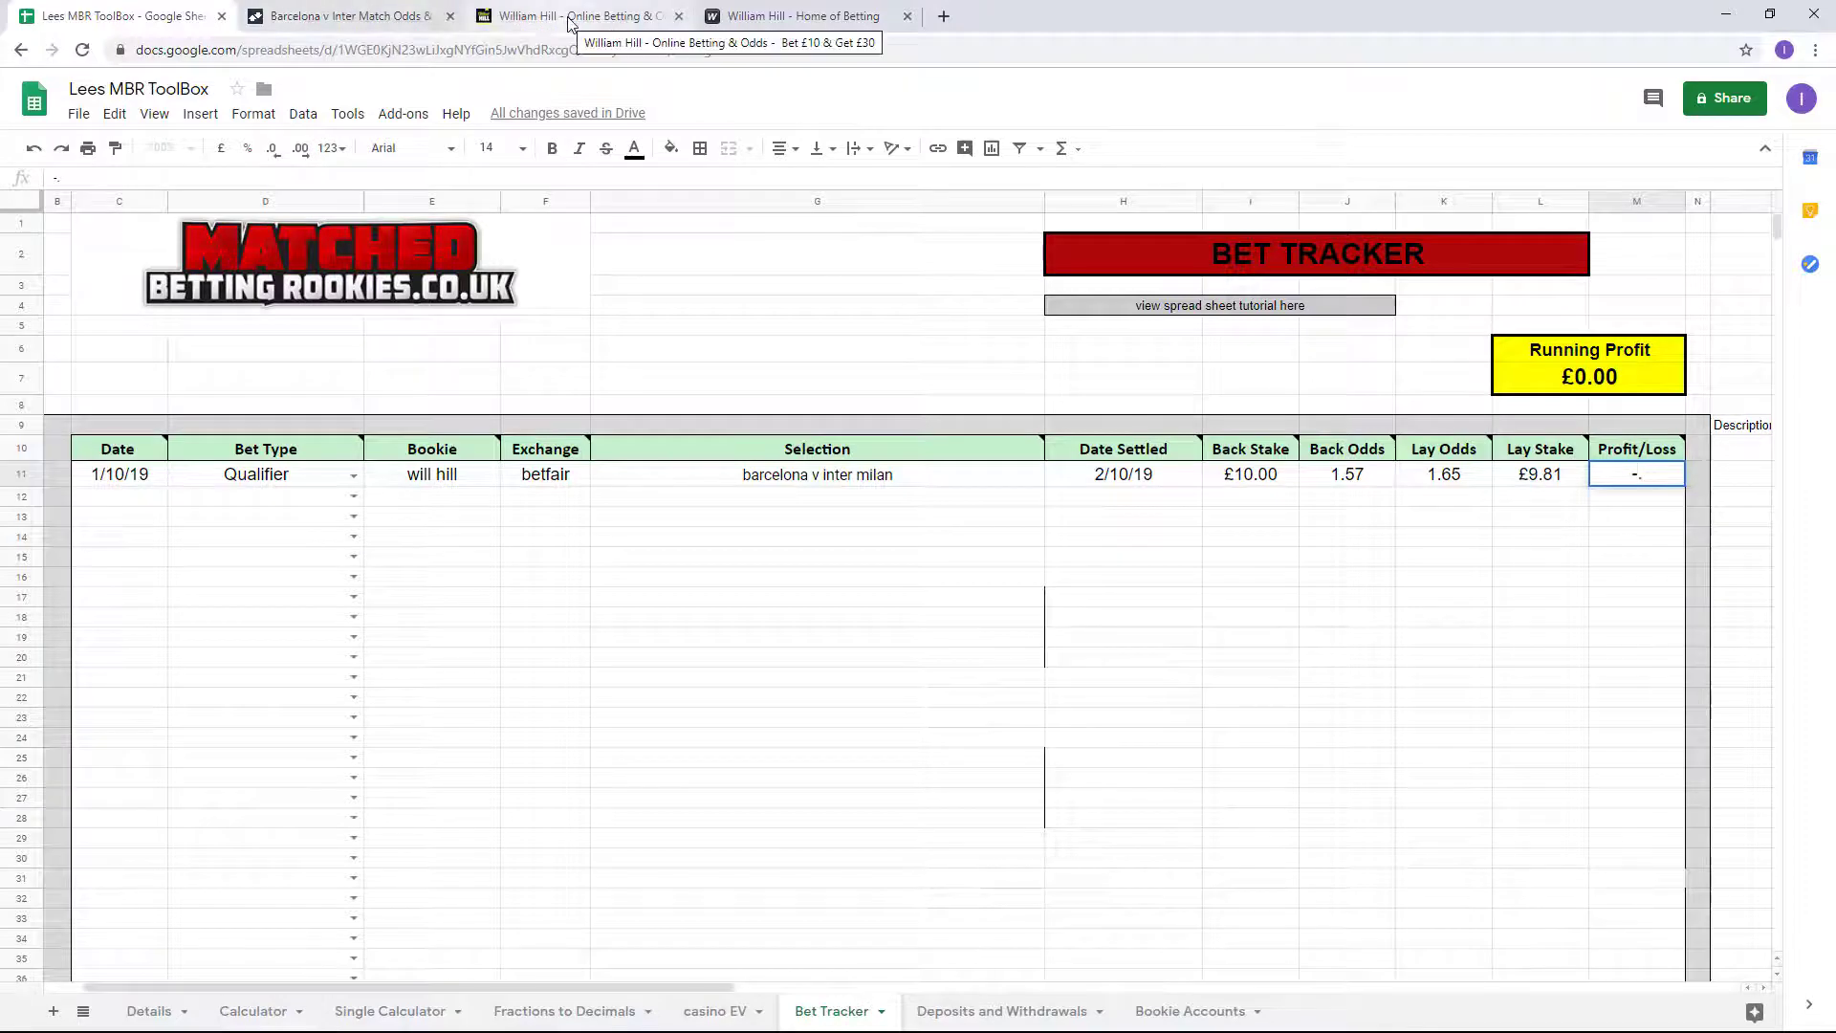
{"action": "left_click", "coordinate": [387, 1012]}
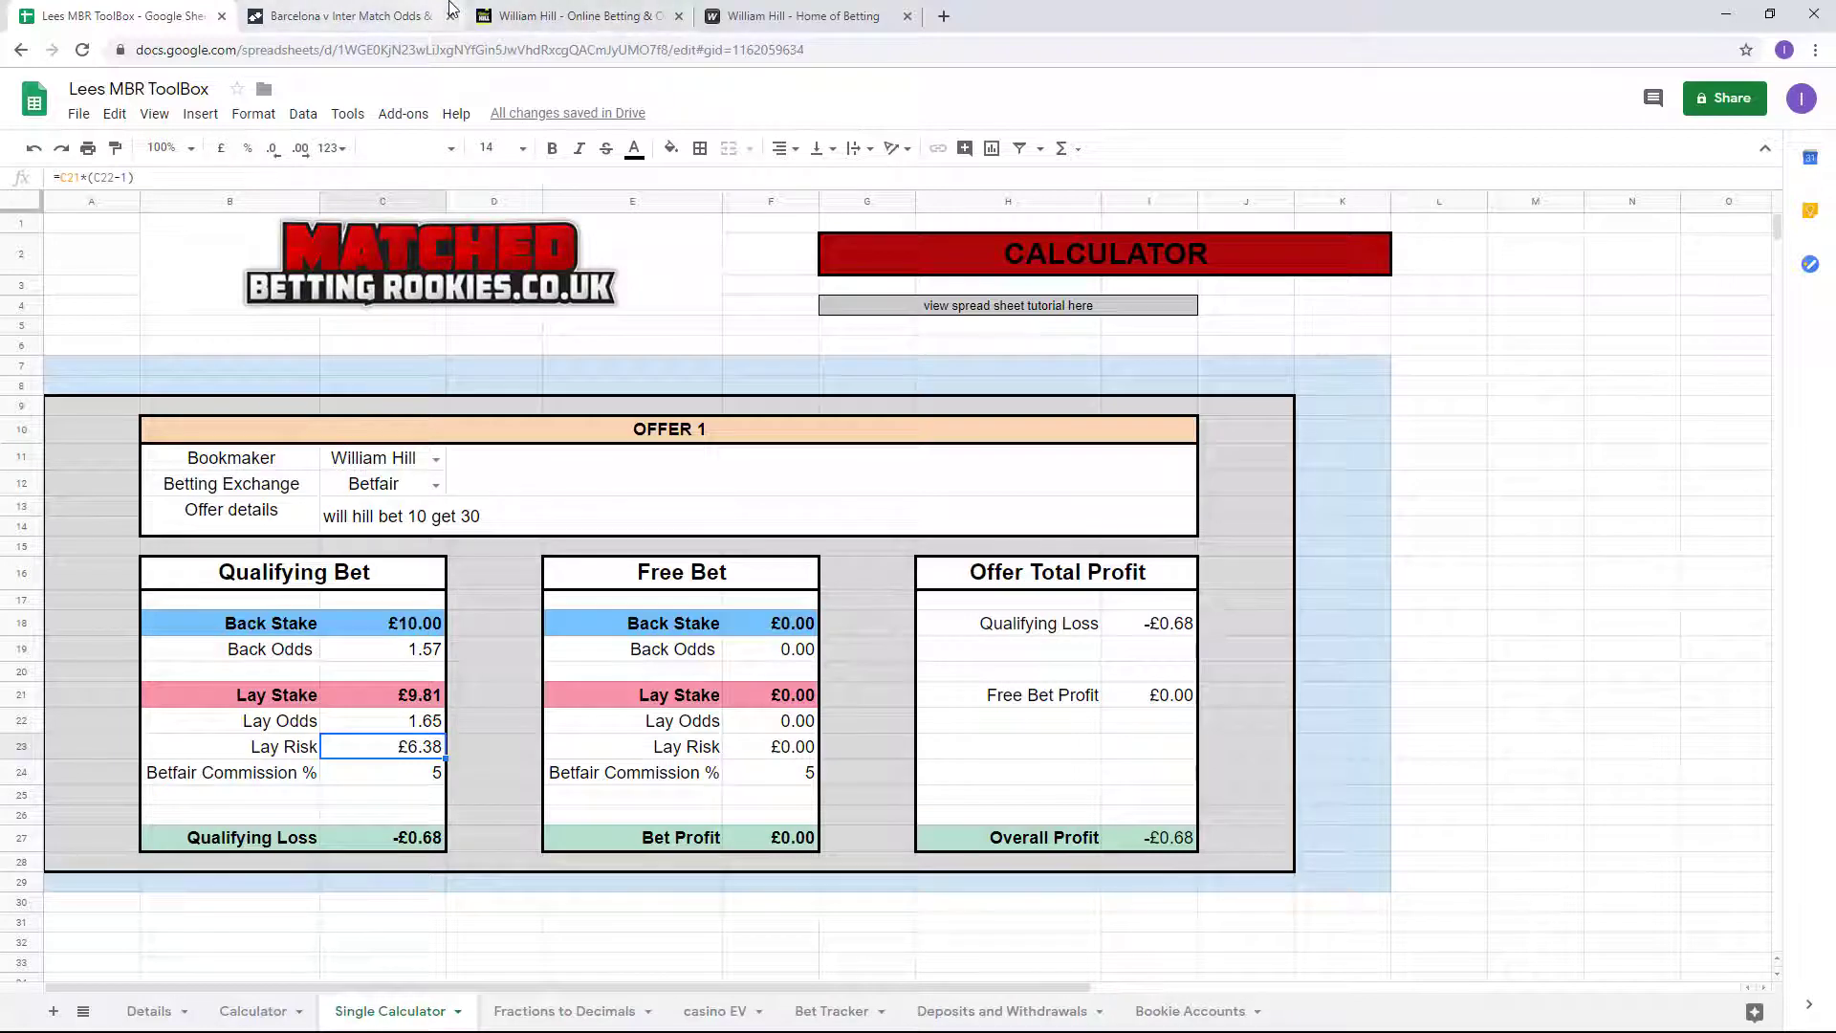
{"action": "left_click", "coordinate": [811, 1013]}
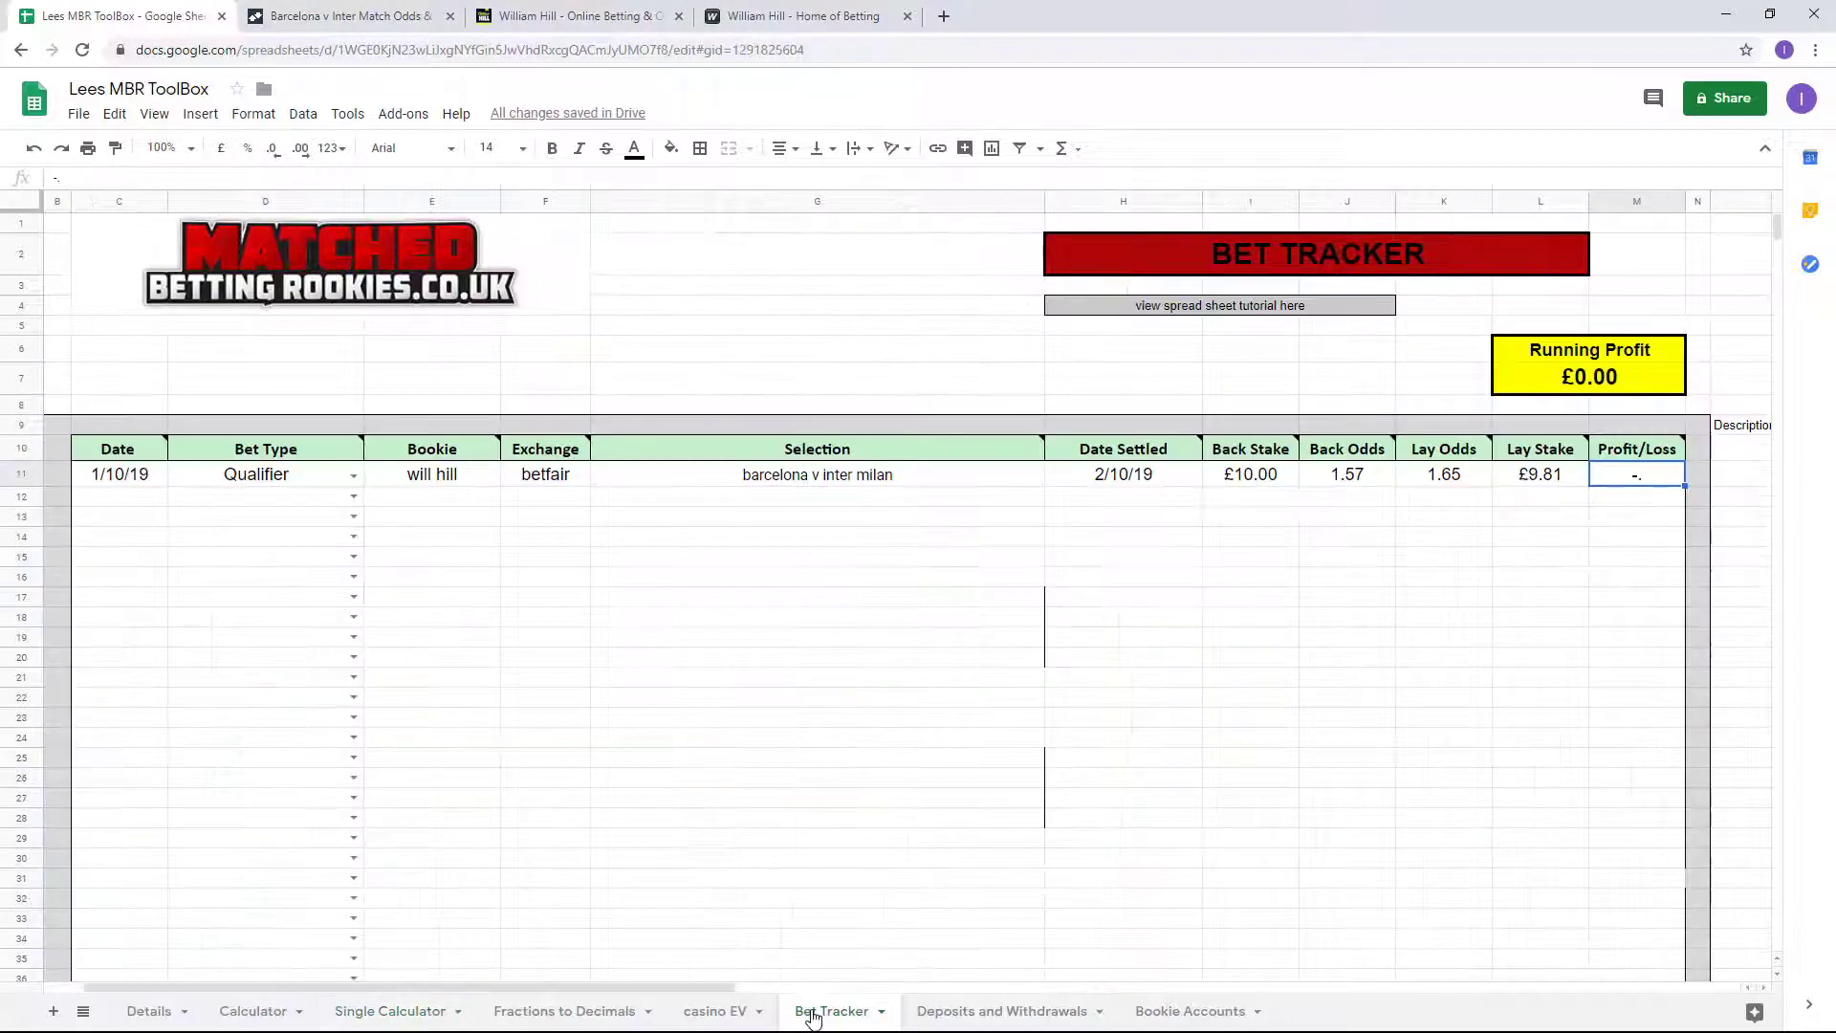
{"action": "type", "text": "68"}
{"action": "key", "text": "Tab"}
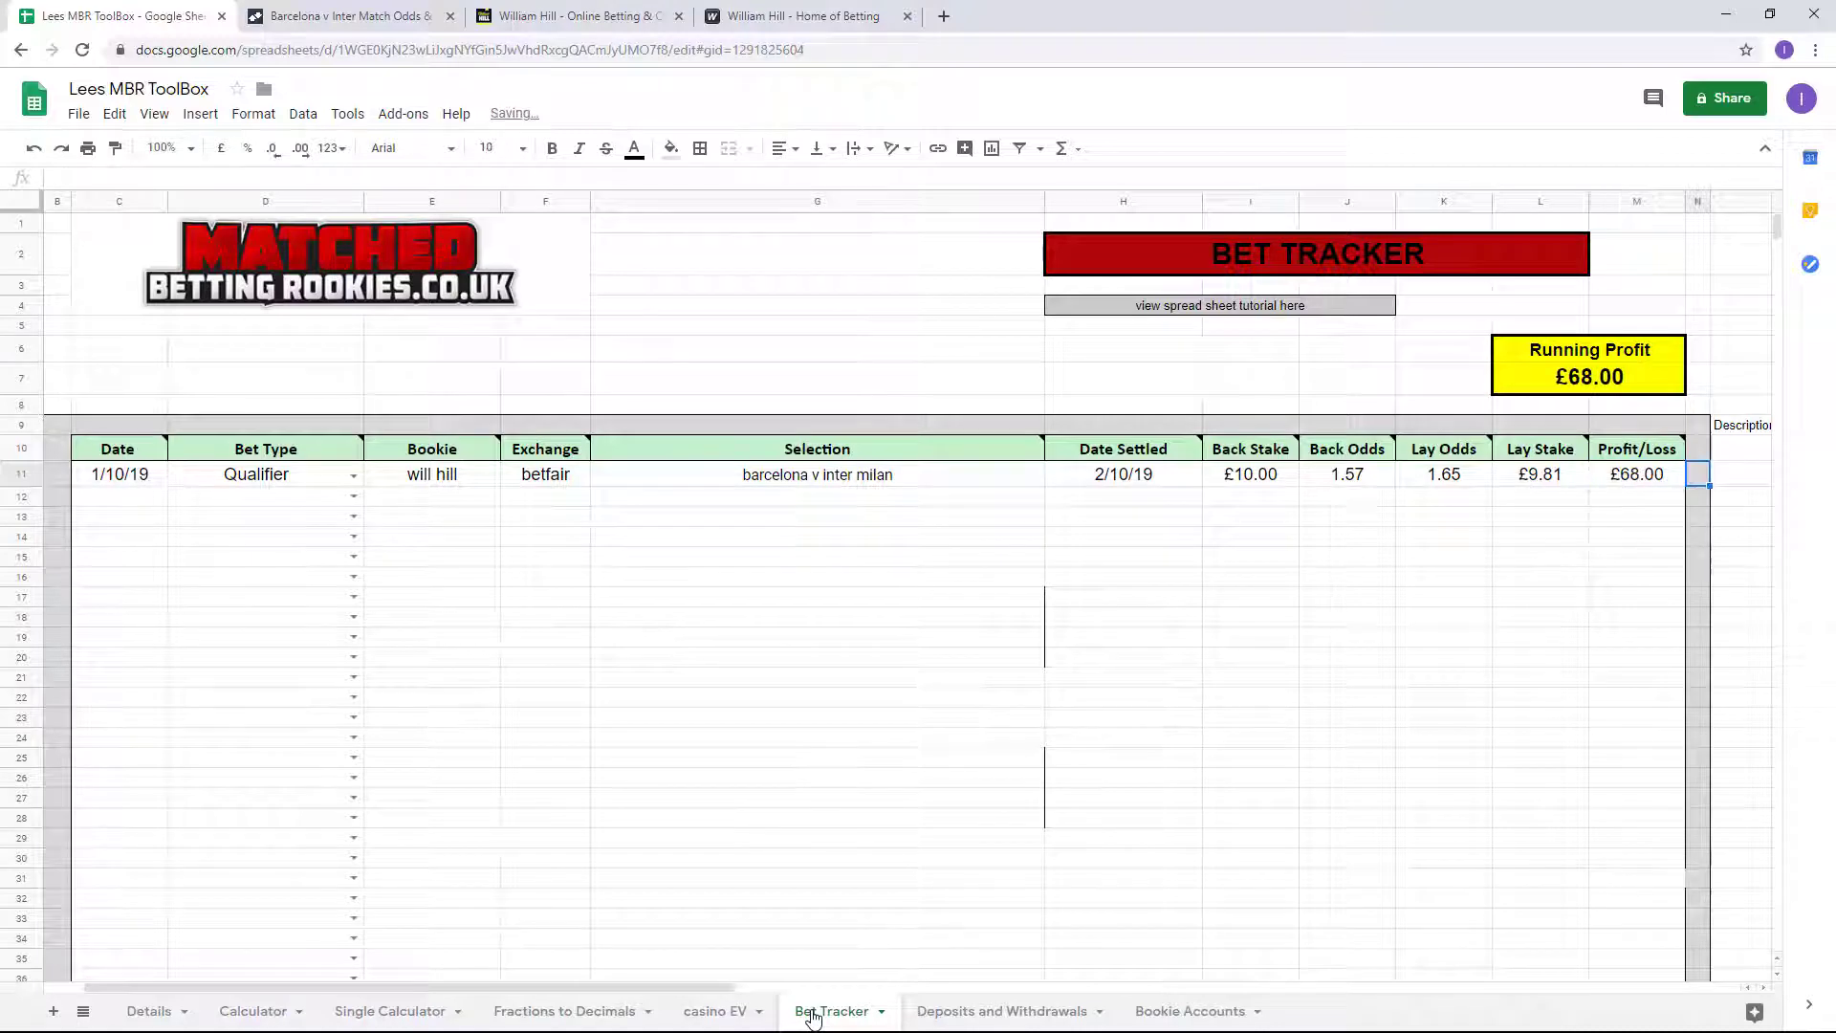
{"action": "key", "text": "Left"}
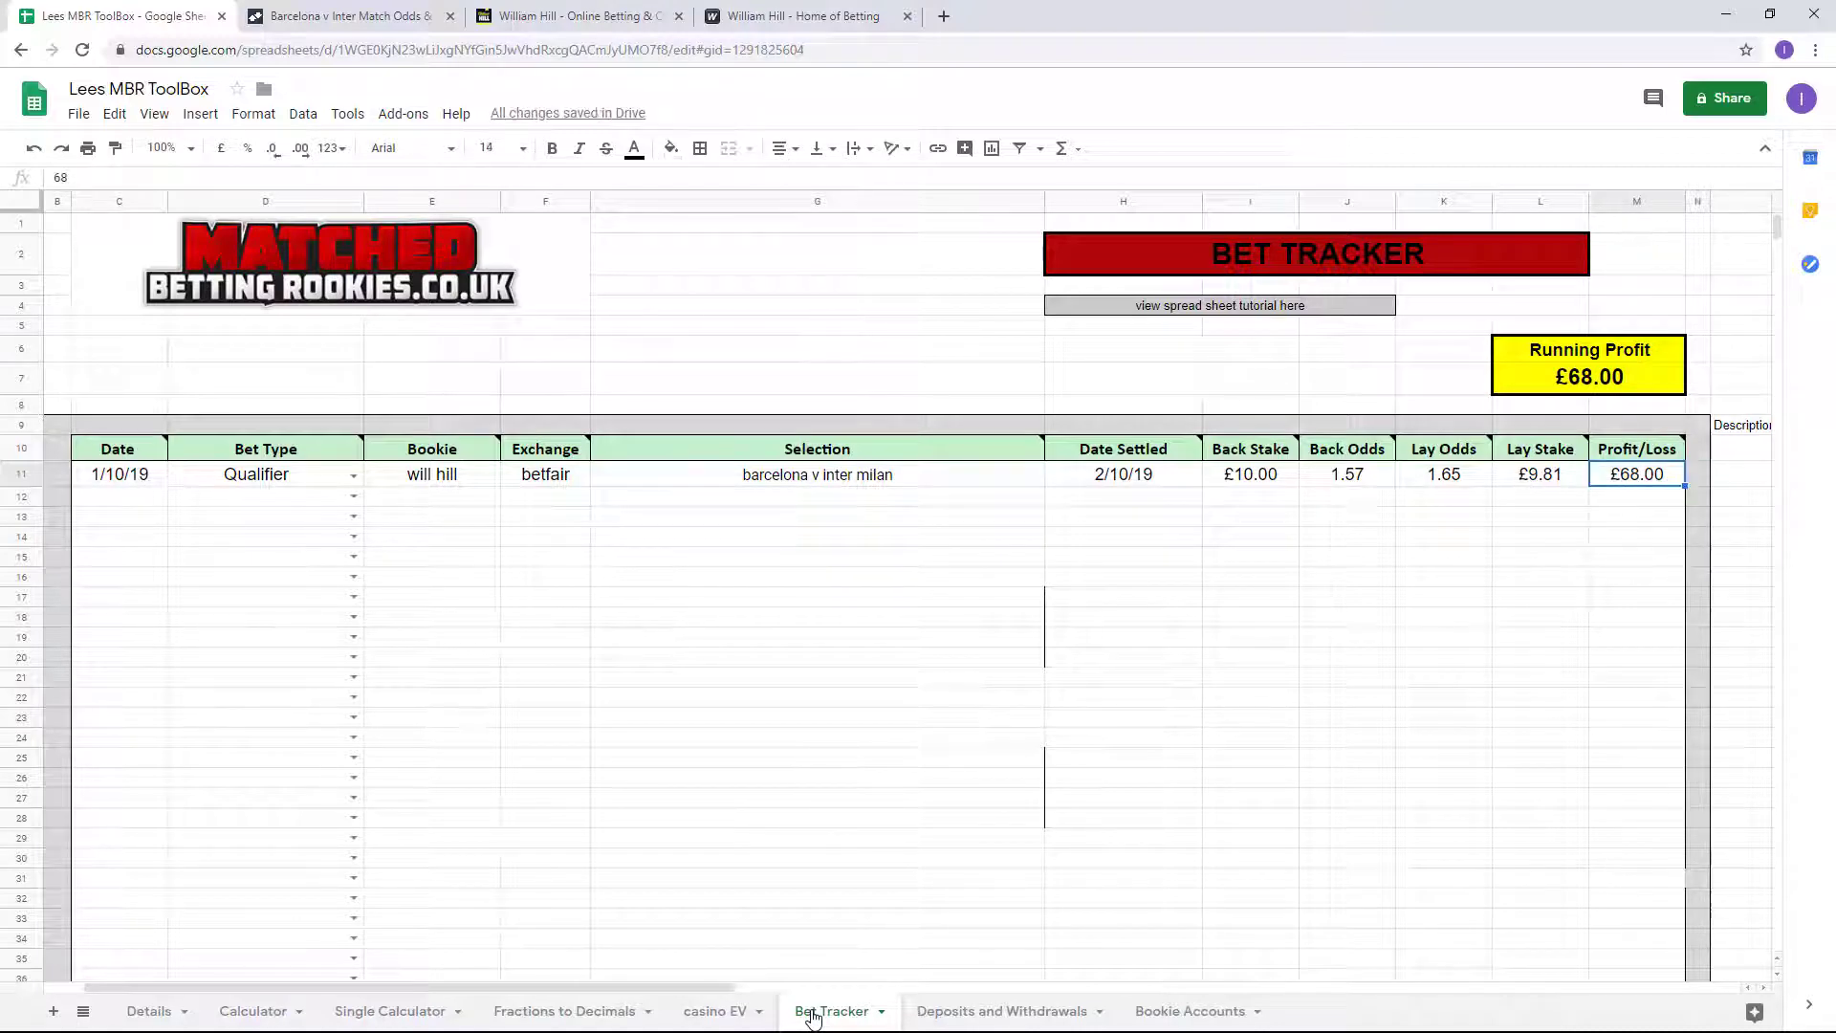
{"action": "type", "text": "-.88"}
{"action": "key", "text": "Tab"}
{"action": "key", "text": "Tab"}
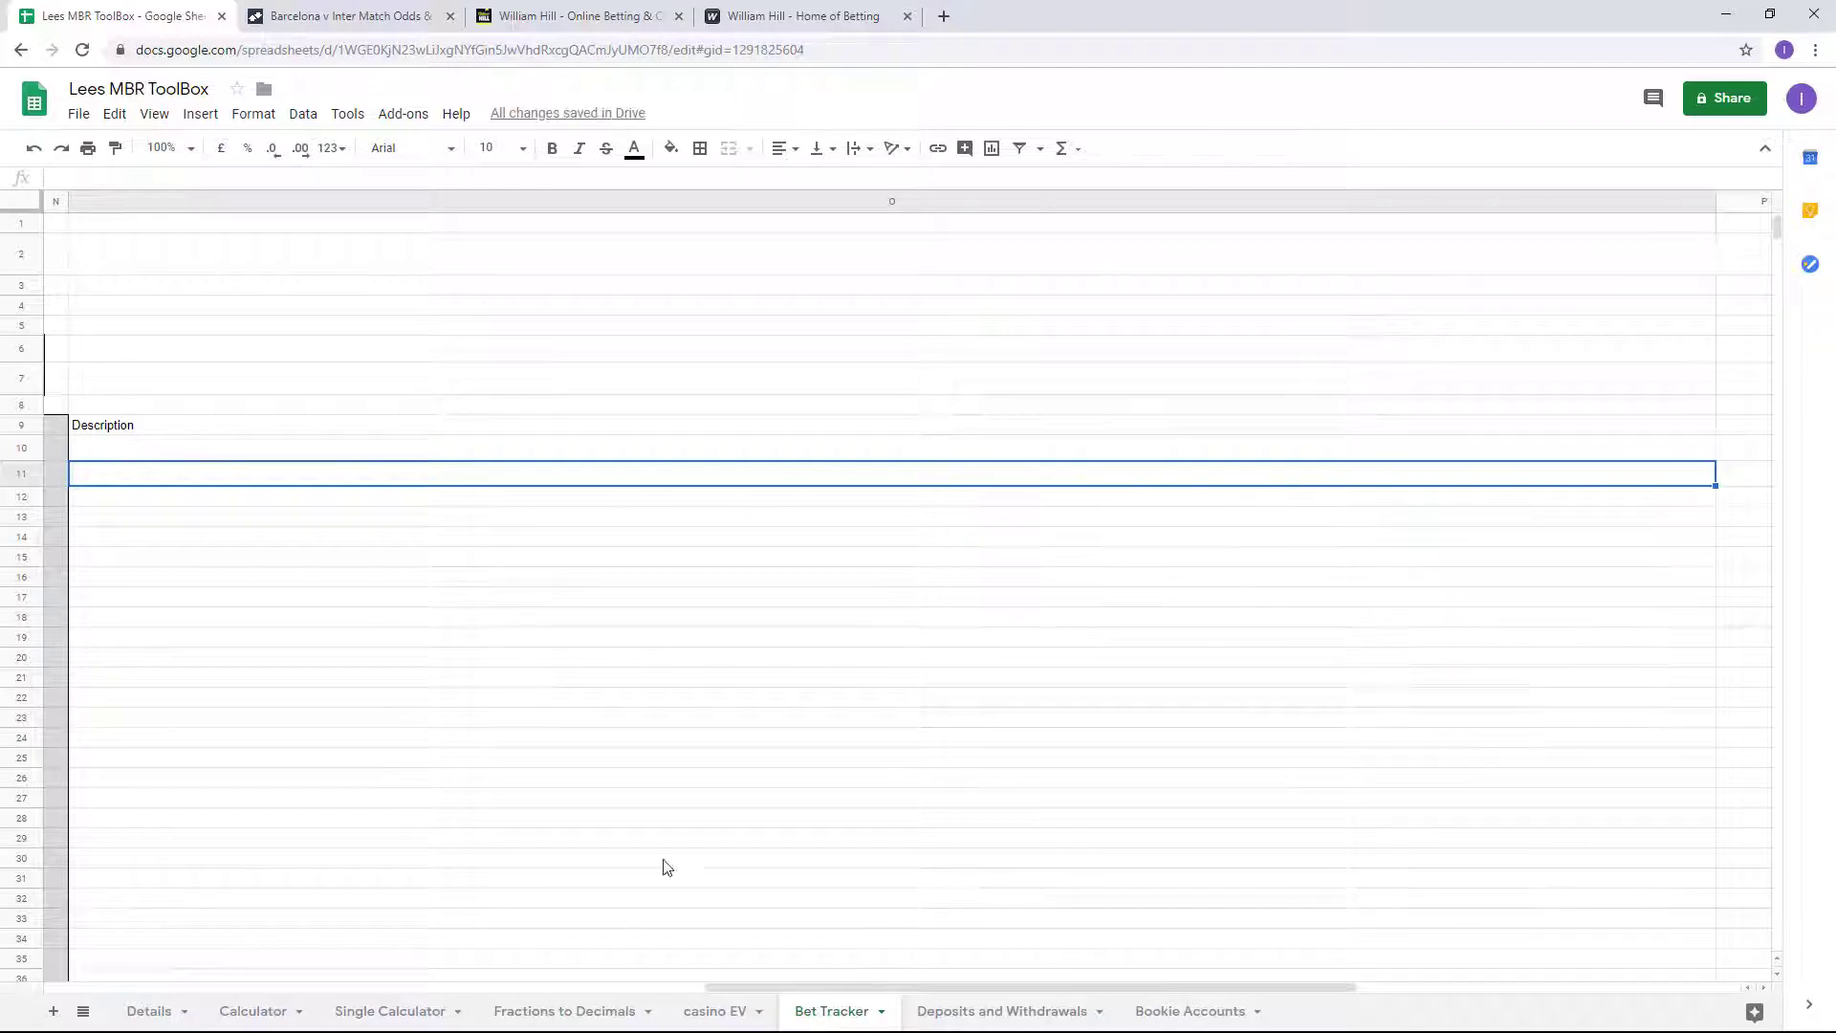
Describe the qualifier as "sign up offer - bet £10 get £30" in the tracker's Description column.
{"action": "type", "text": "si"}
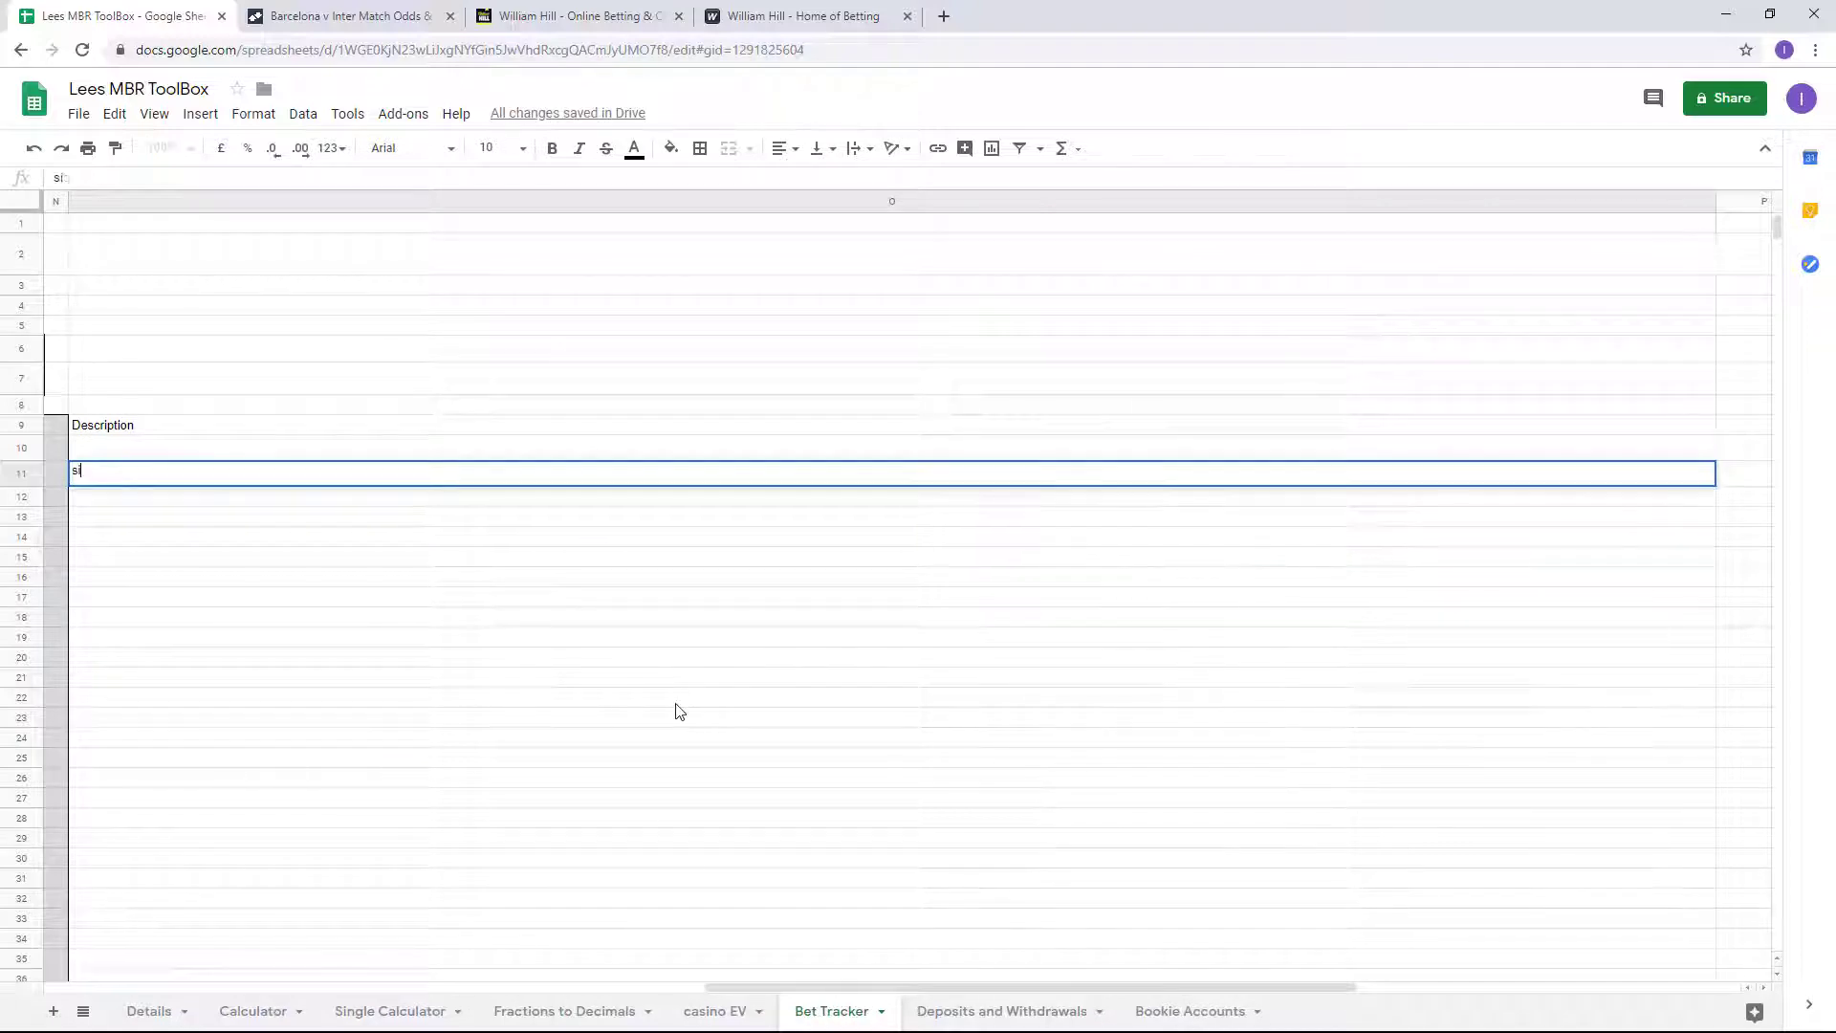
{"action": "type", "text": "gn up offer - bet £10 get £30"}
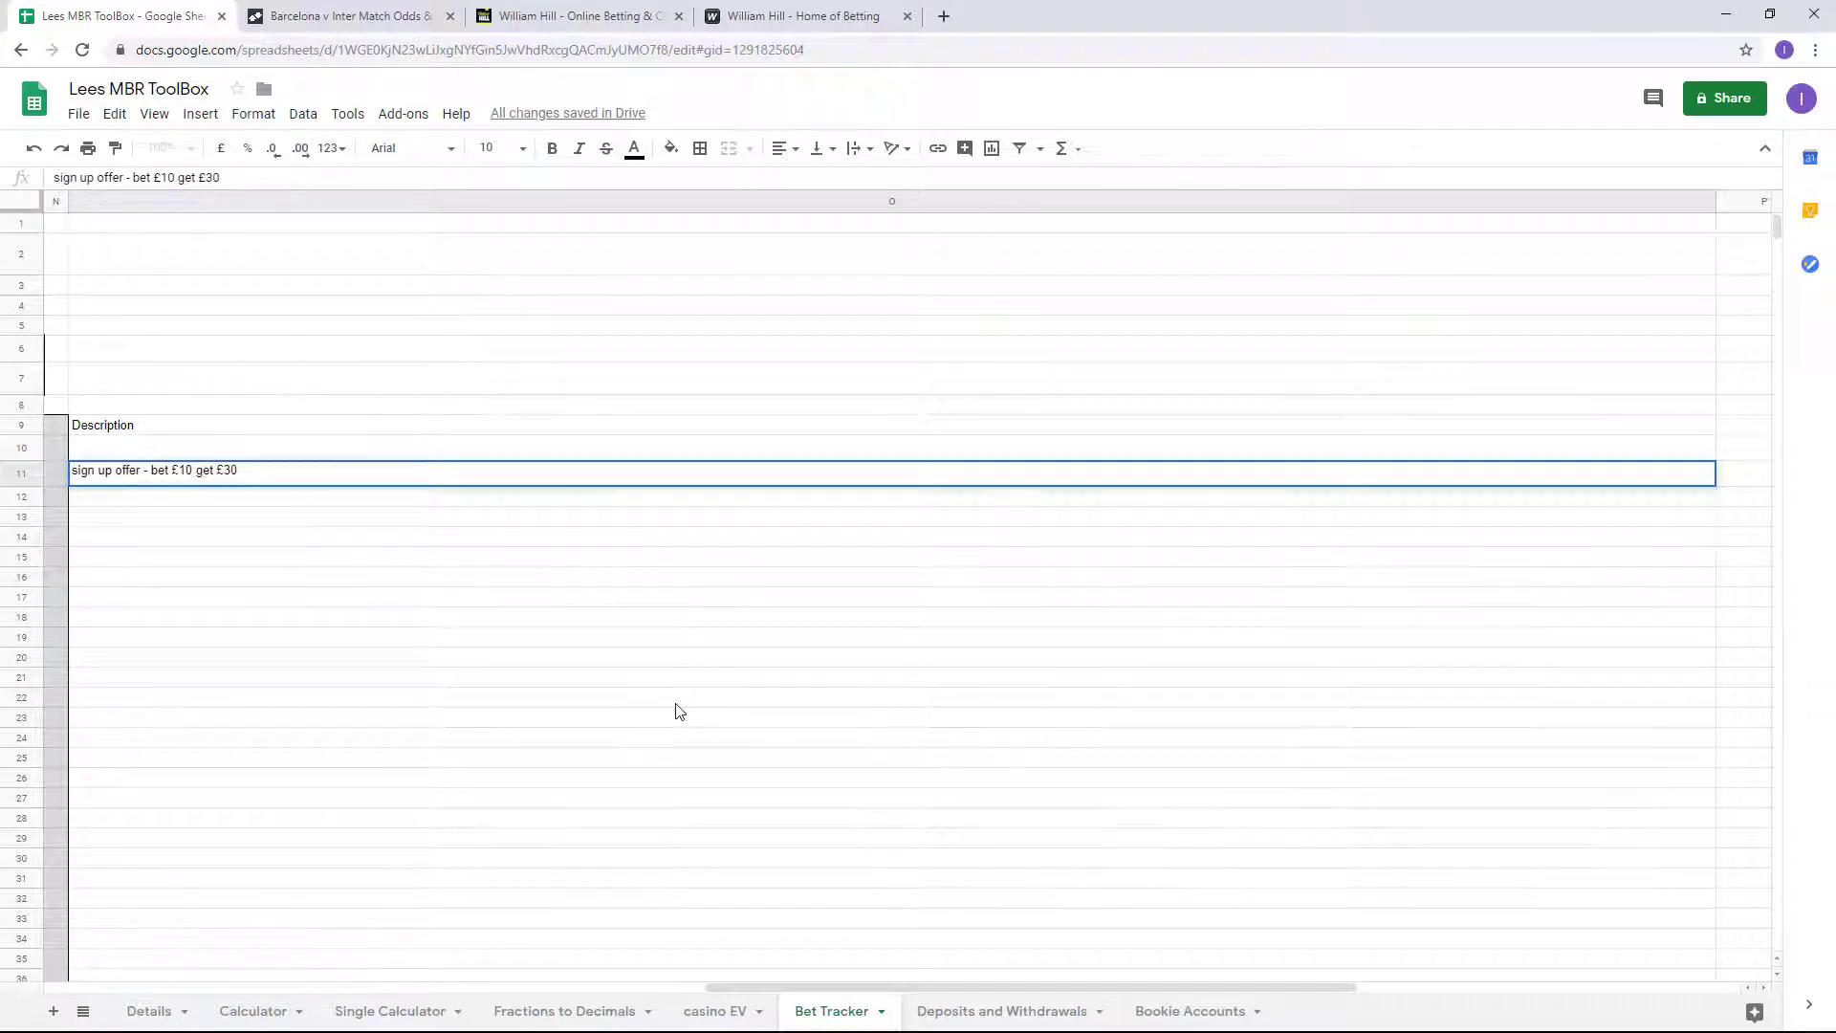
{"action": "key", "text": "Return"}
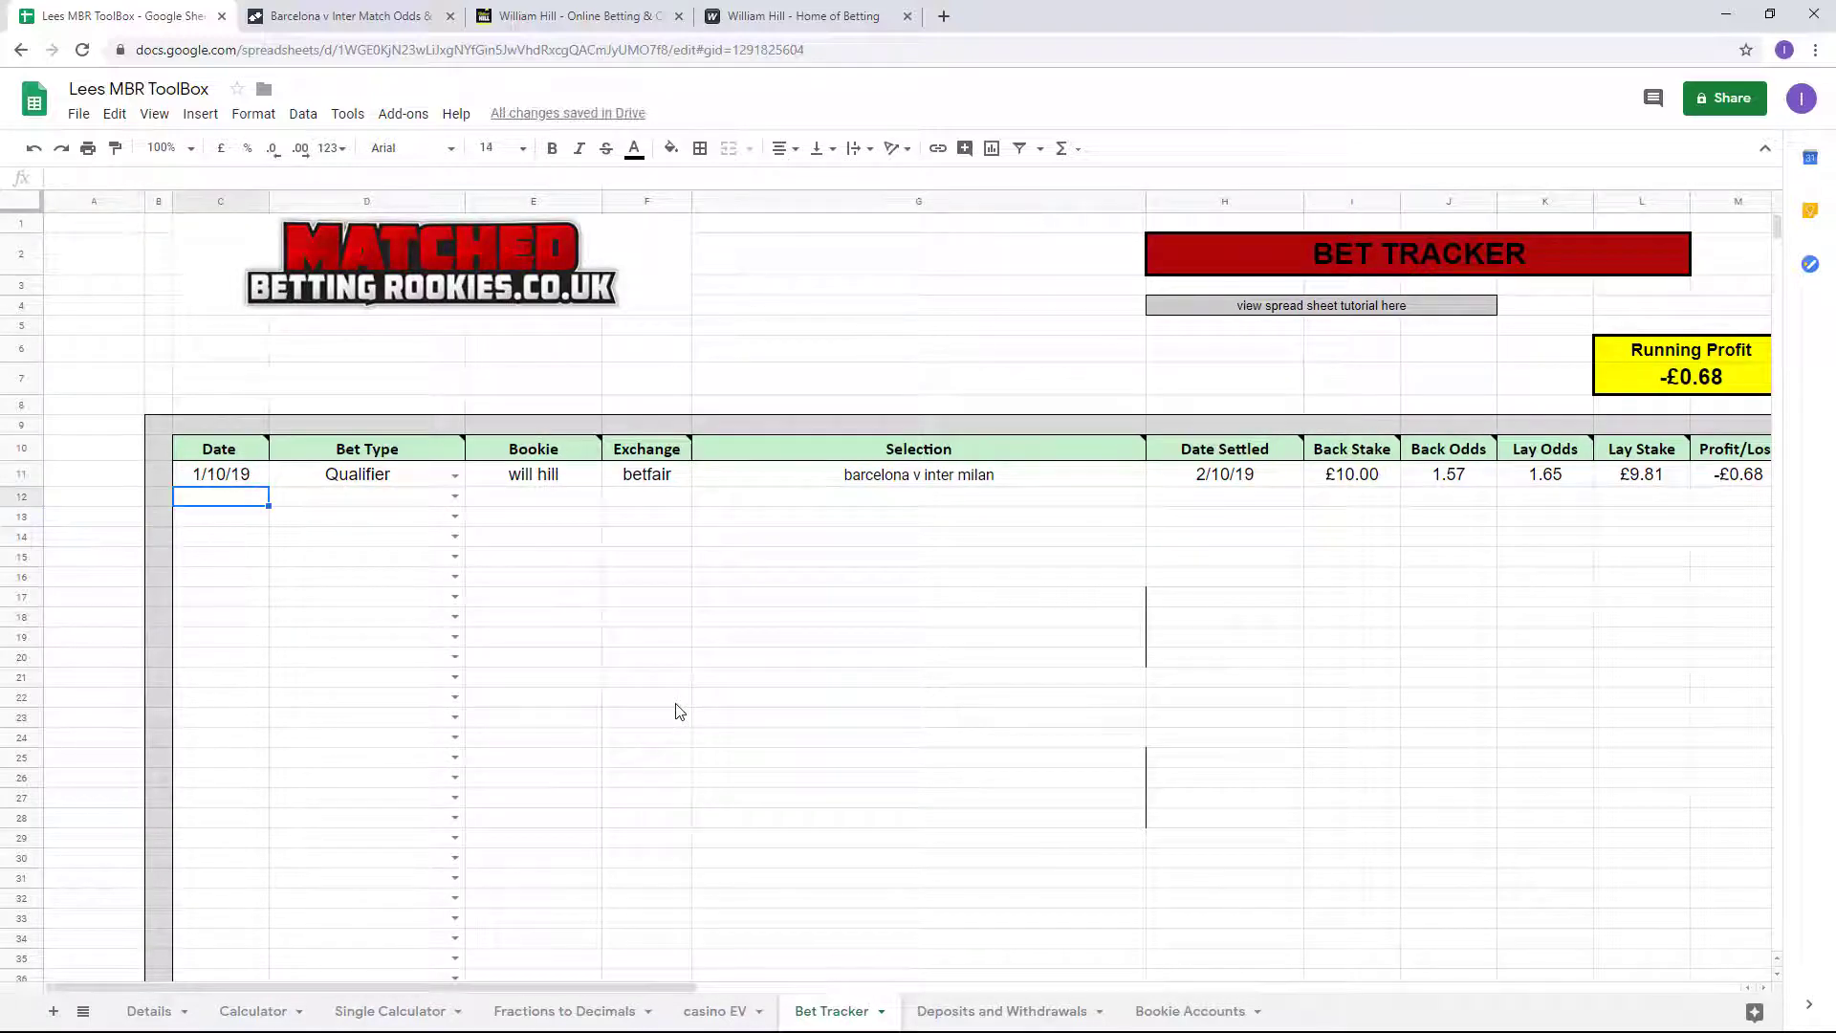
Mark the qualifier's row with "y" in the narrow column before its date.
{"action": "key", "text": "Up"}
{"action": "type", "text": "y"}
{"action": "key", "text": "Tab"}
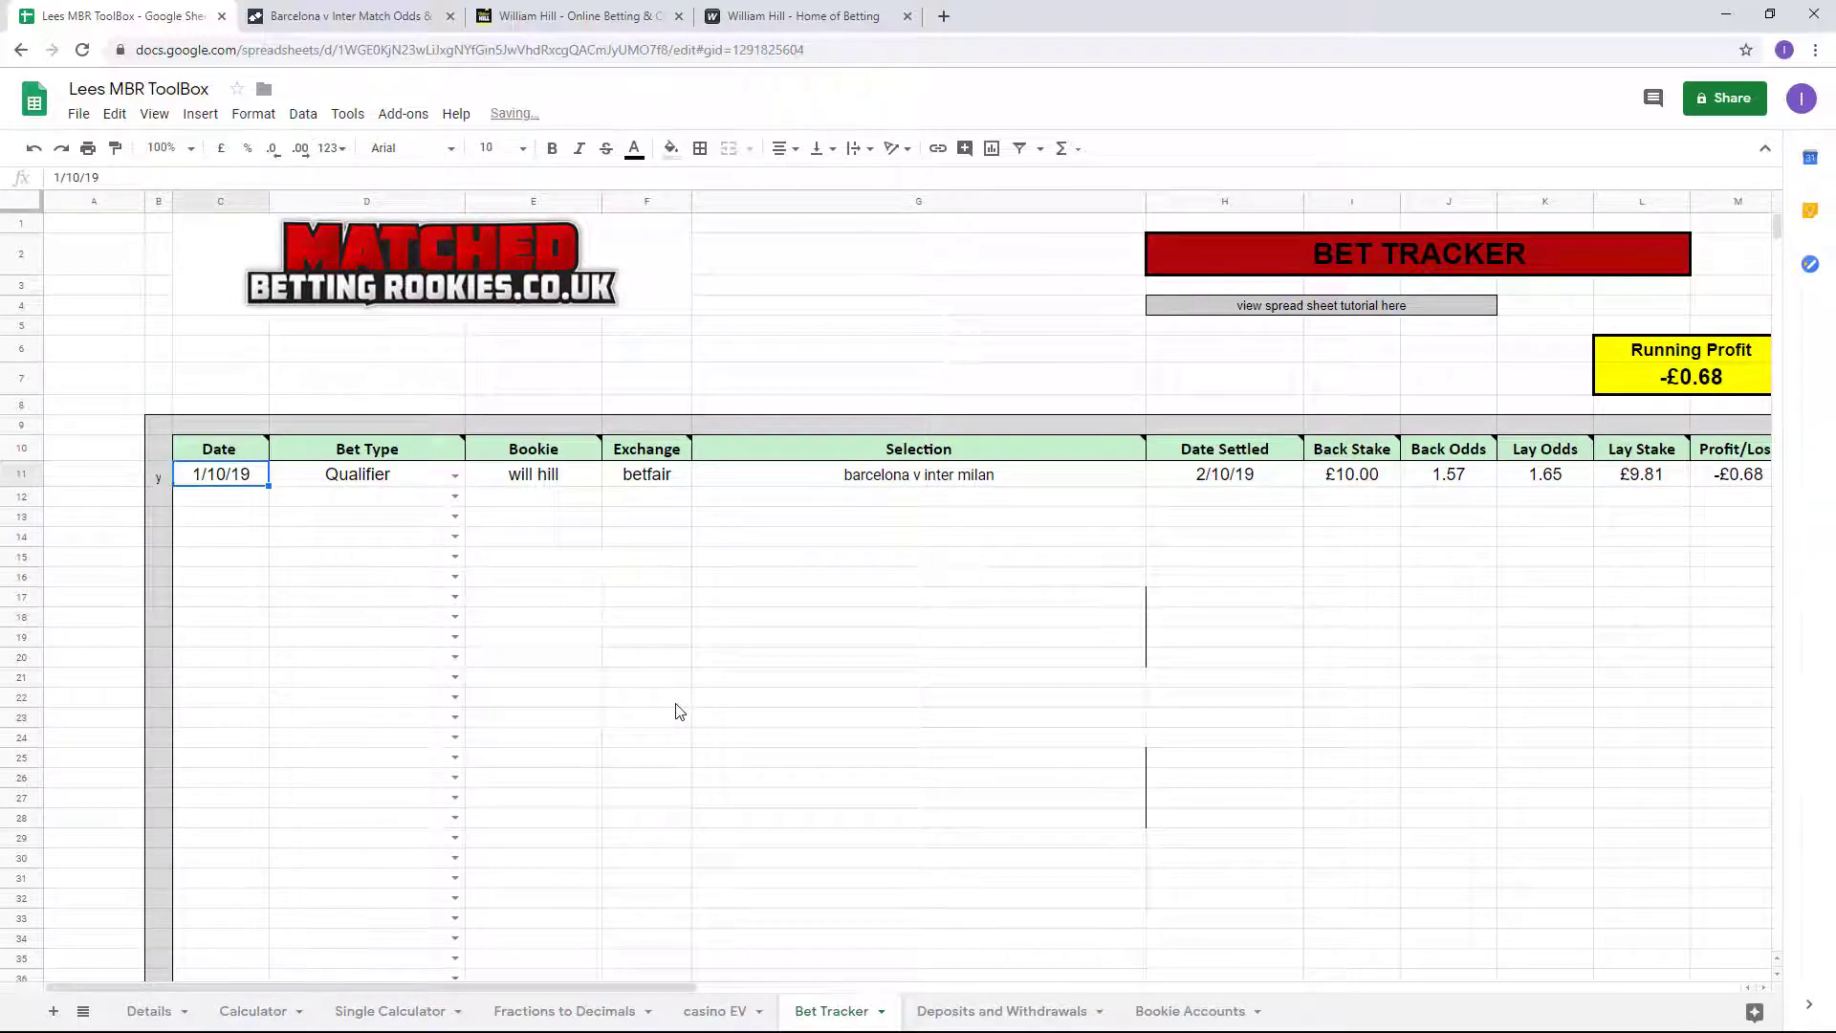
{"action": "key", "text": "Down"}
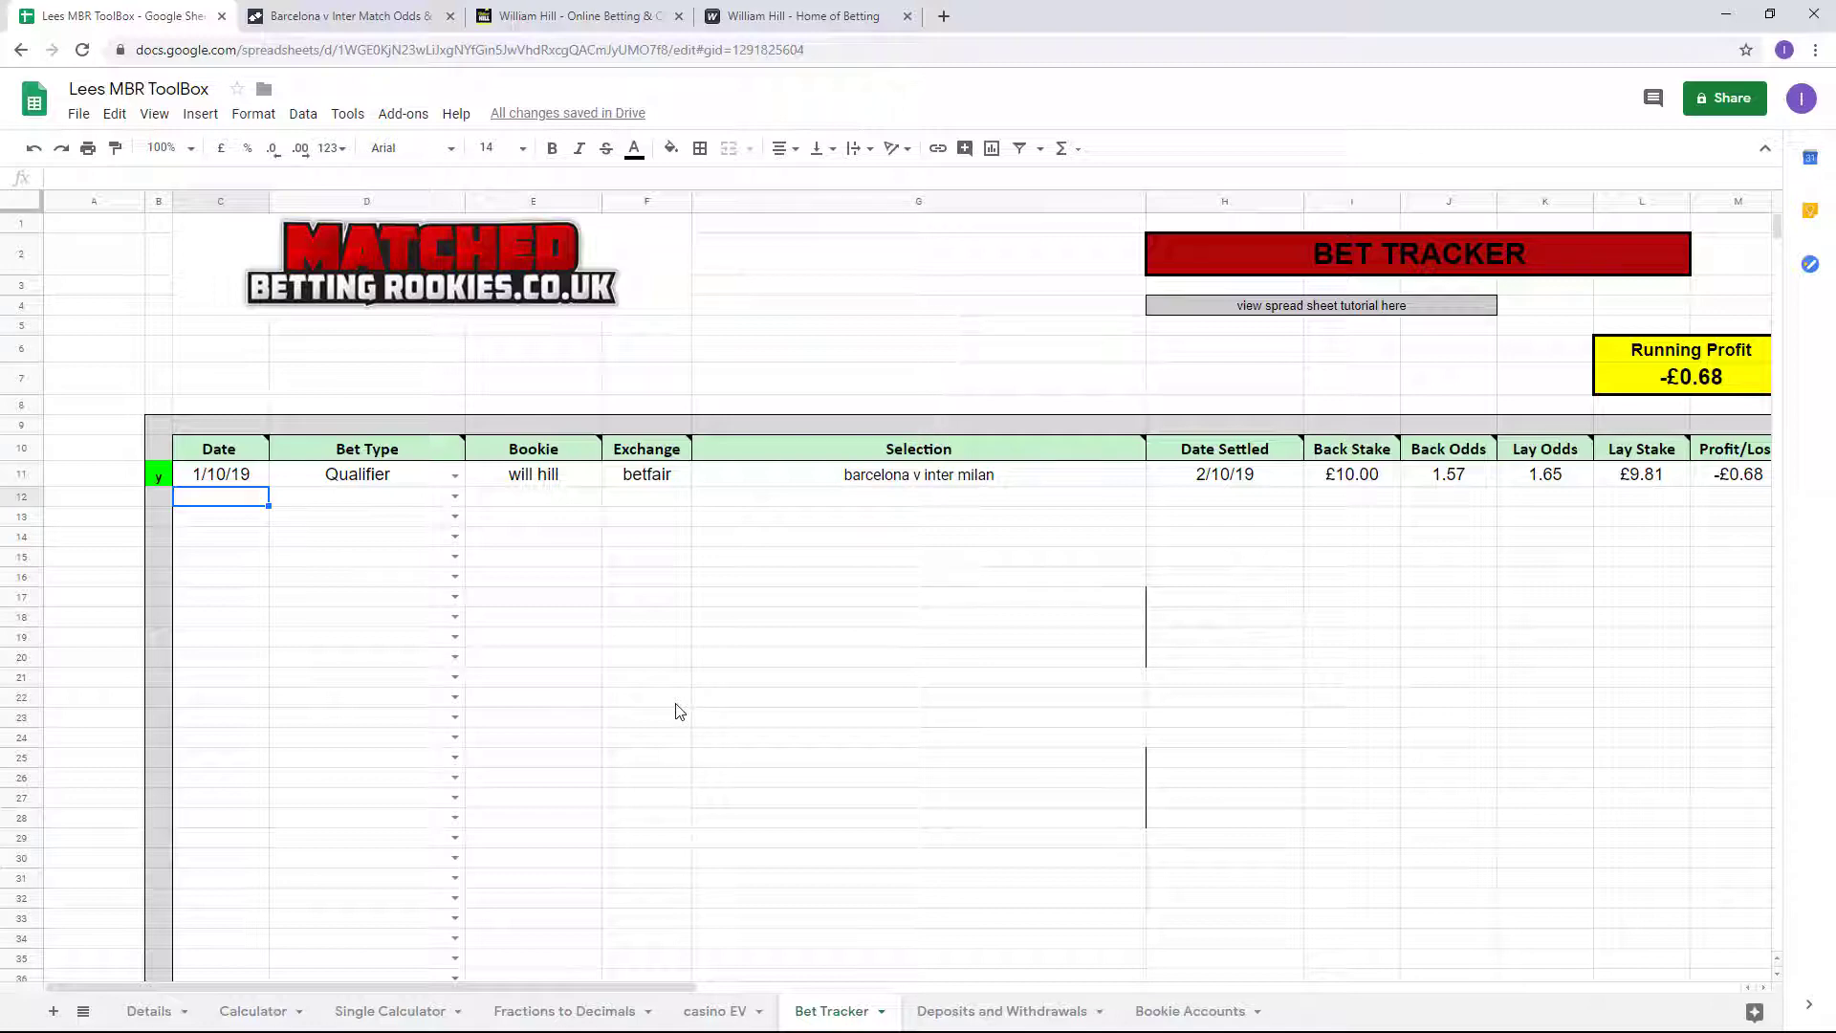
Review the free bet conditions in William Hill's welcome offer terms.
{"action": "left_click", "coordinate": [765, 18]}
{"action": "scroll", "coordinate": [363, 884], "scroll_direction": "down", "scroll_amount": 3}
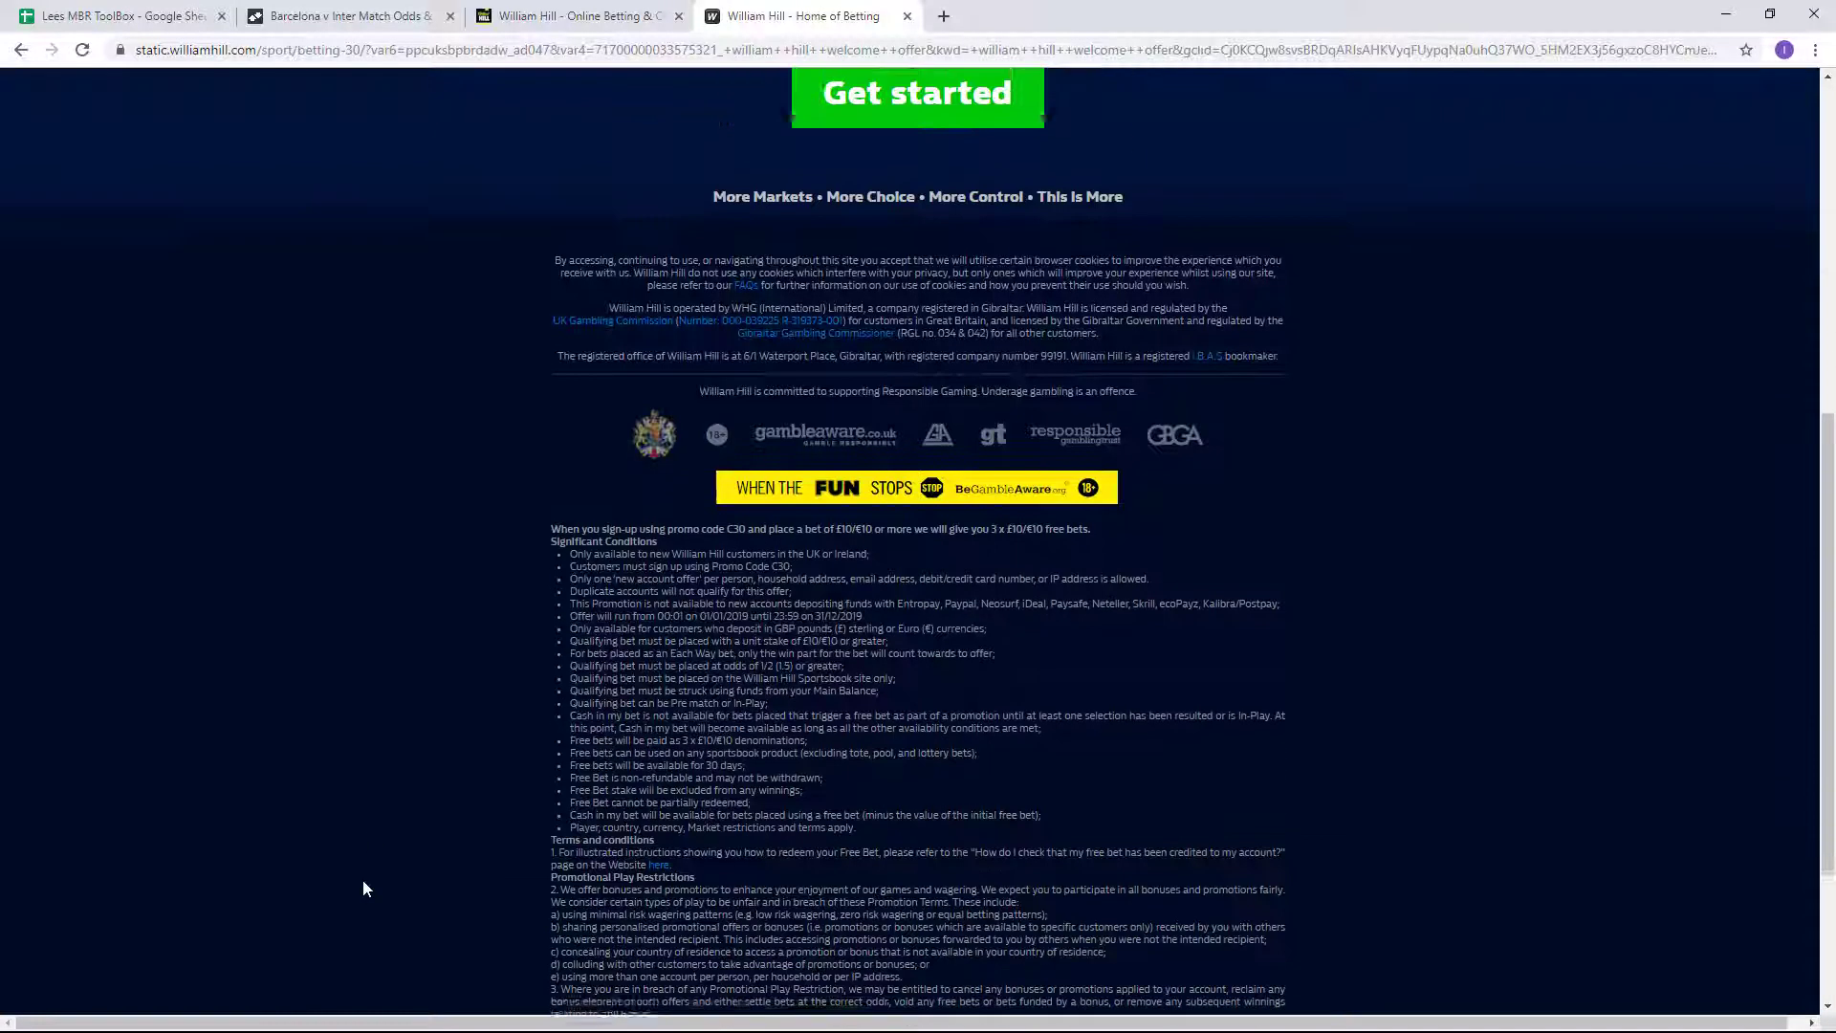
{"action": "scroll", "coordinate": [363, 880], "scroll_direction": "down", "scroll_amount": 2}
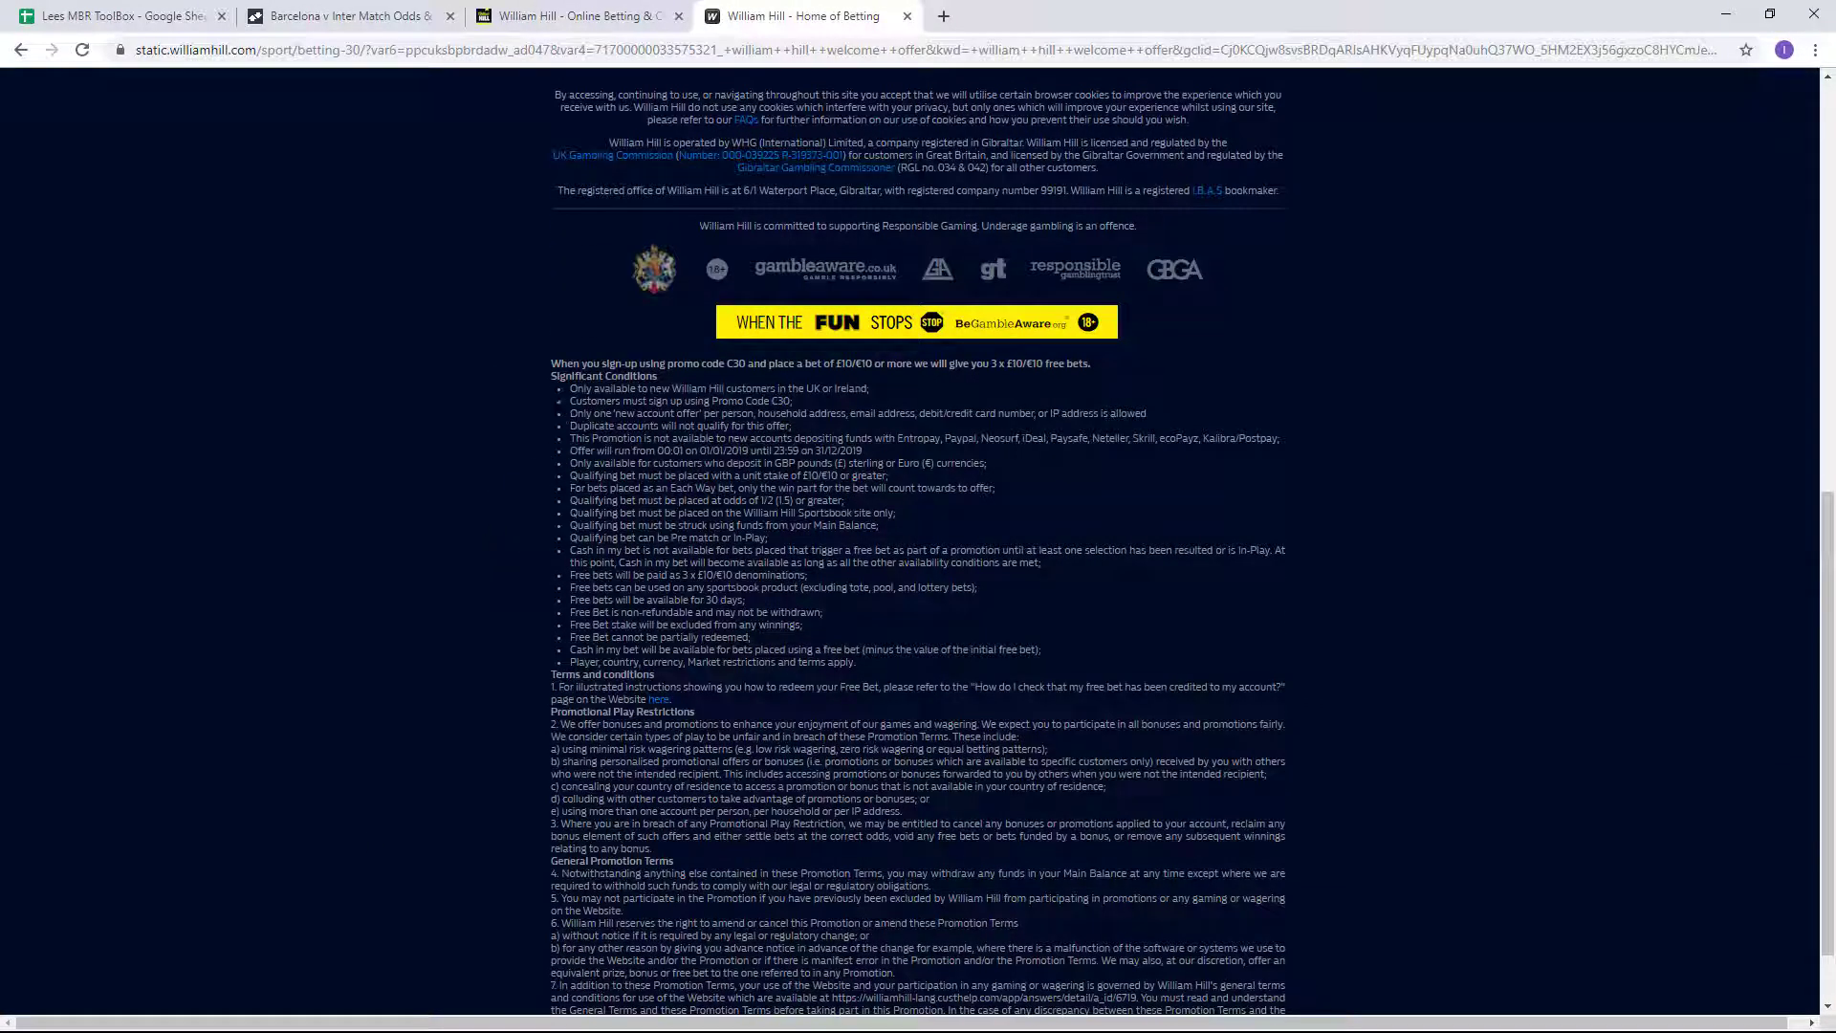
Check William Hill's available free bets by adding Each Team Over 1 Corner In Each Half and Inter Milan to the bet slip, removing each.
{"action": "left_click", "coordinate": [593, 21]}
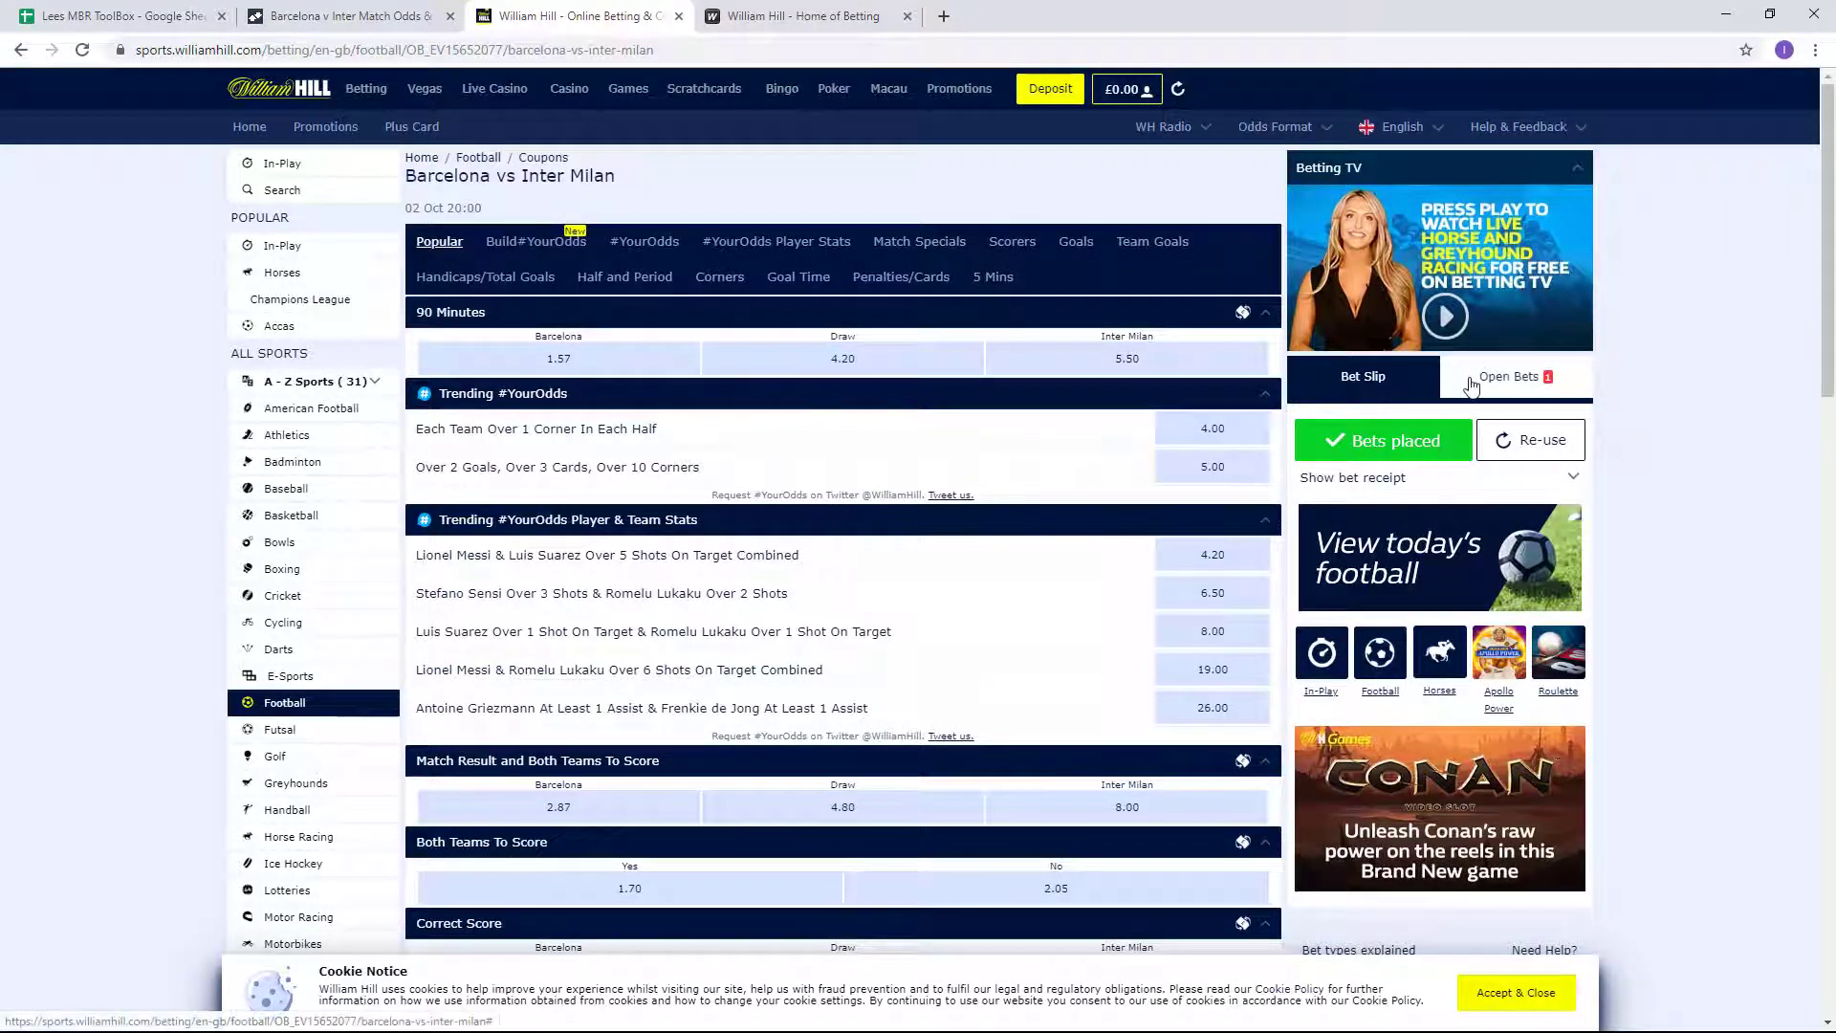
{"action": "left_click", "coordinate": [1190, 433]}
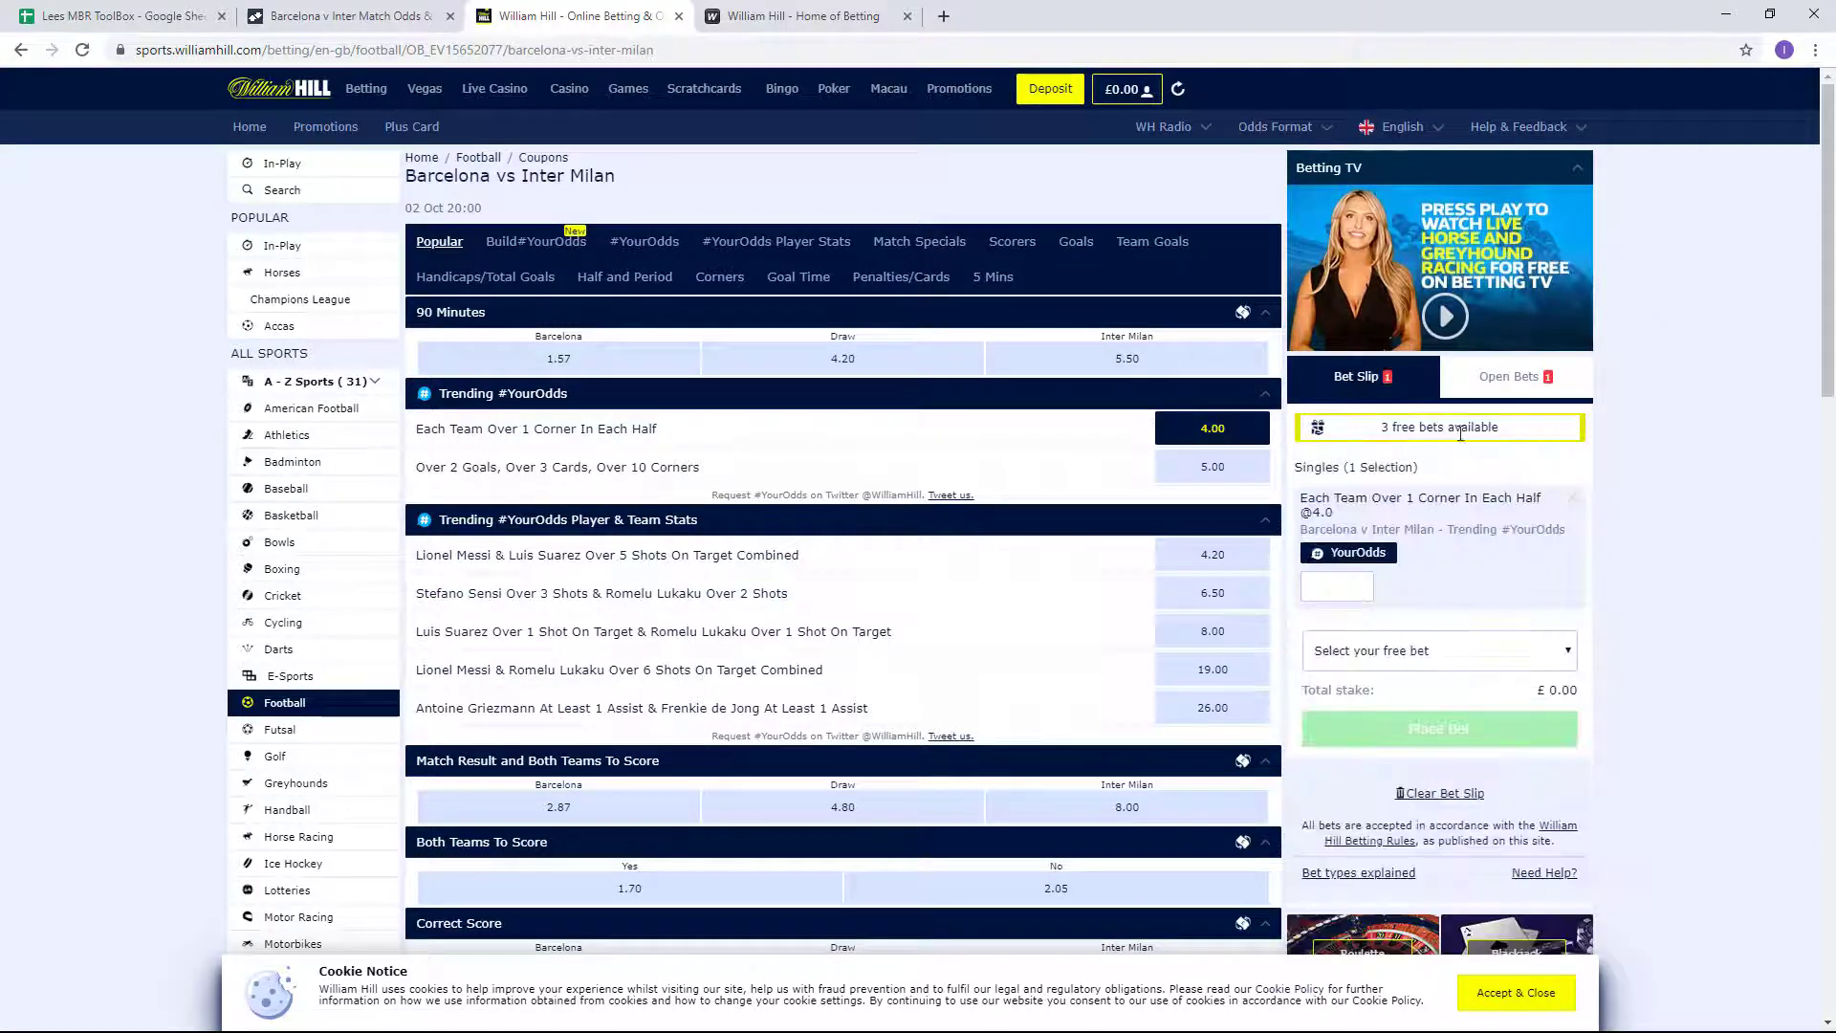
{"action": "left_click", "coordinate": [1573, 498]}
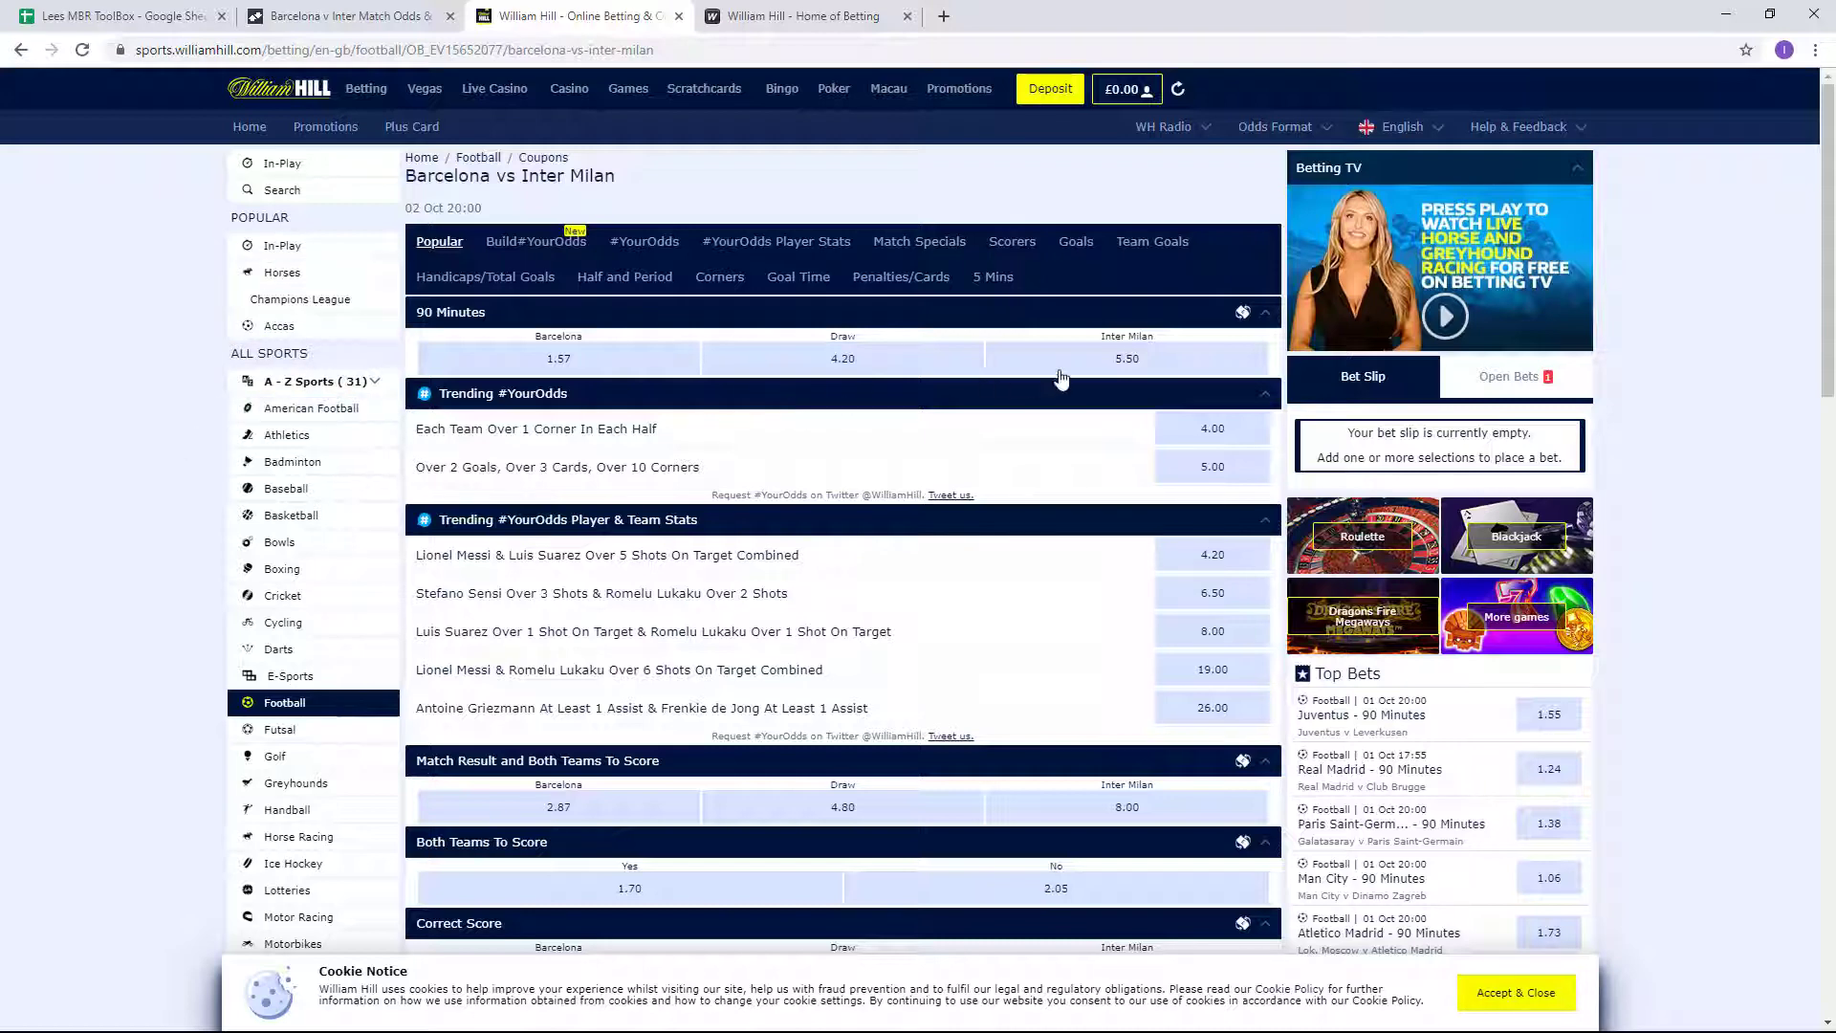
{"action": "left_click", "coordinate": [1135, 366]}
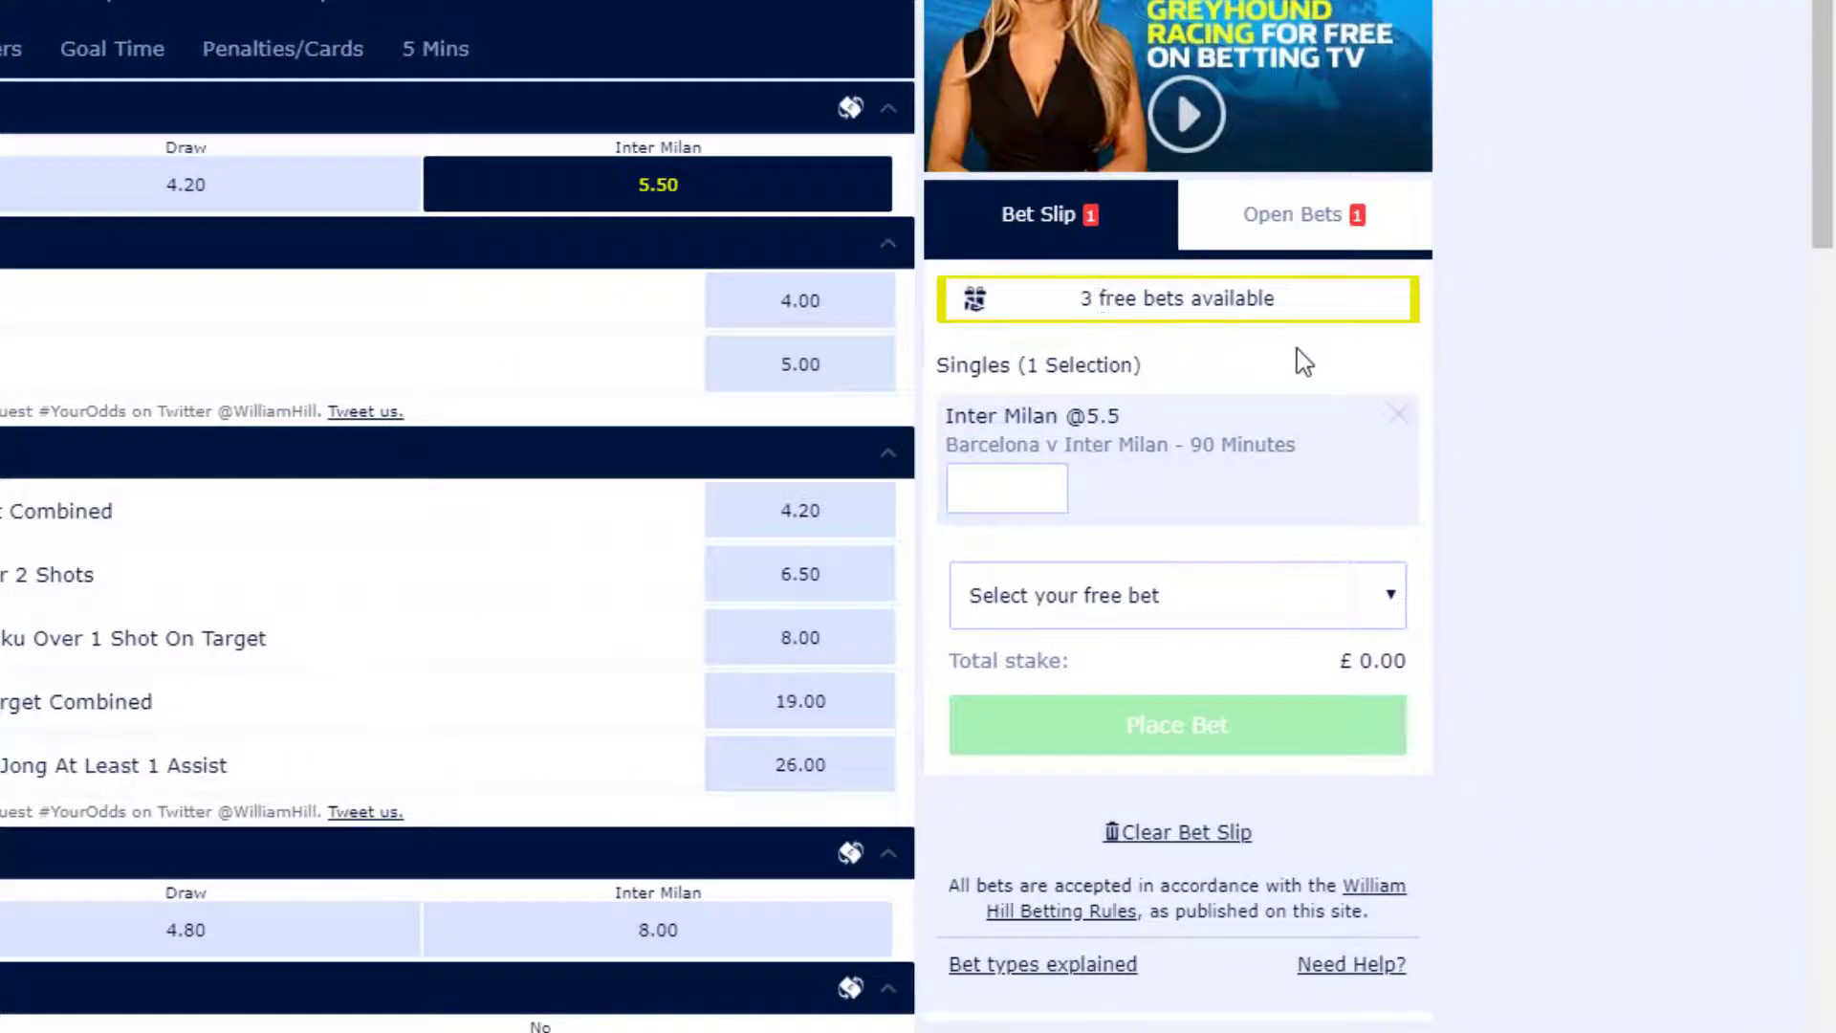
{"action": "left_click", "coordinate": [1337, 612]}
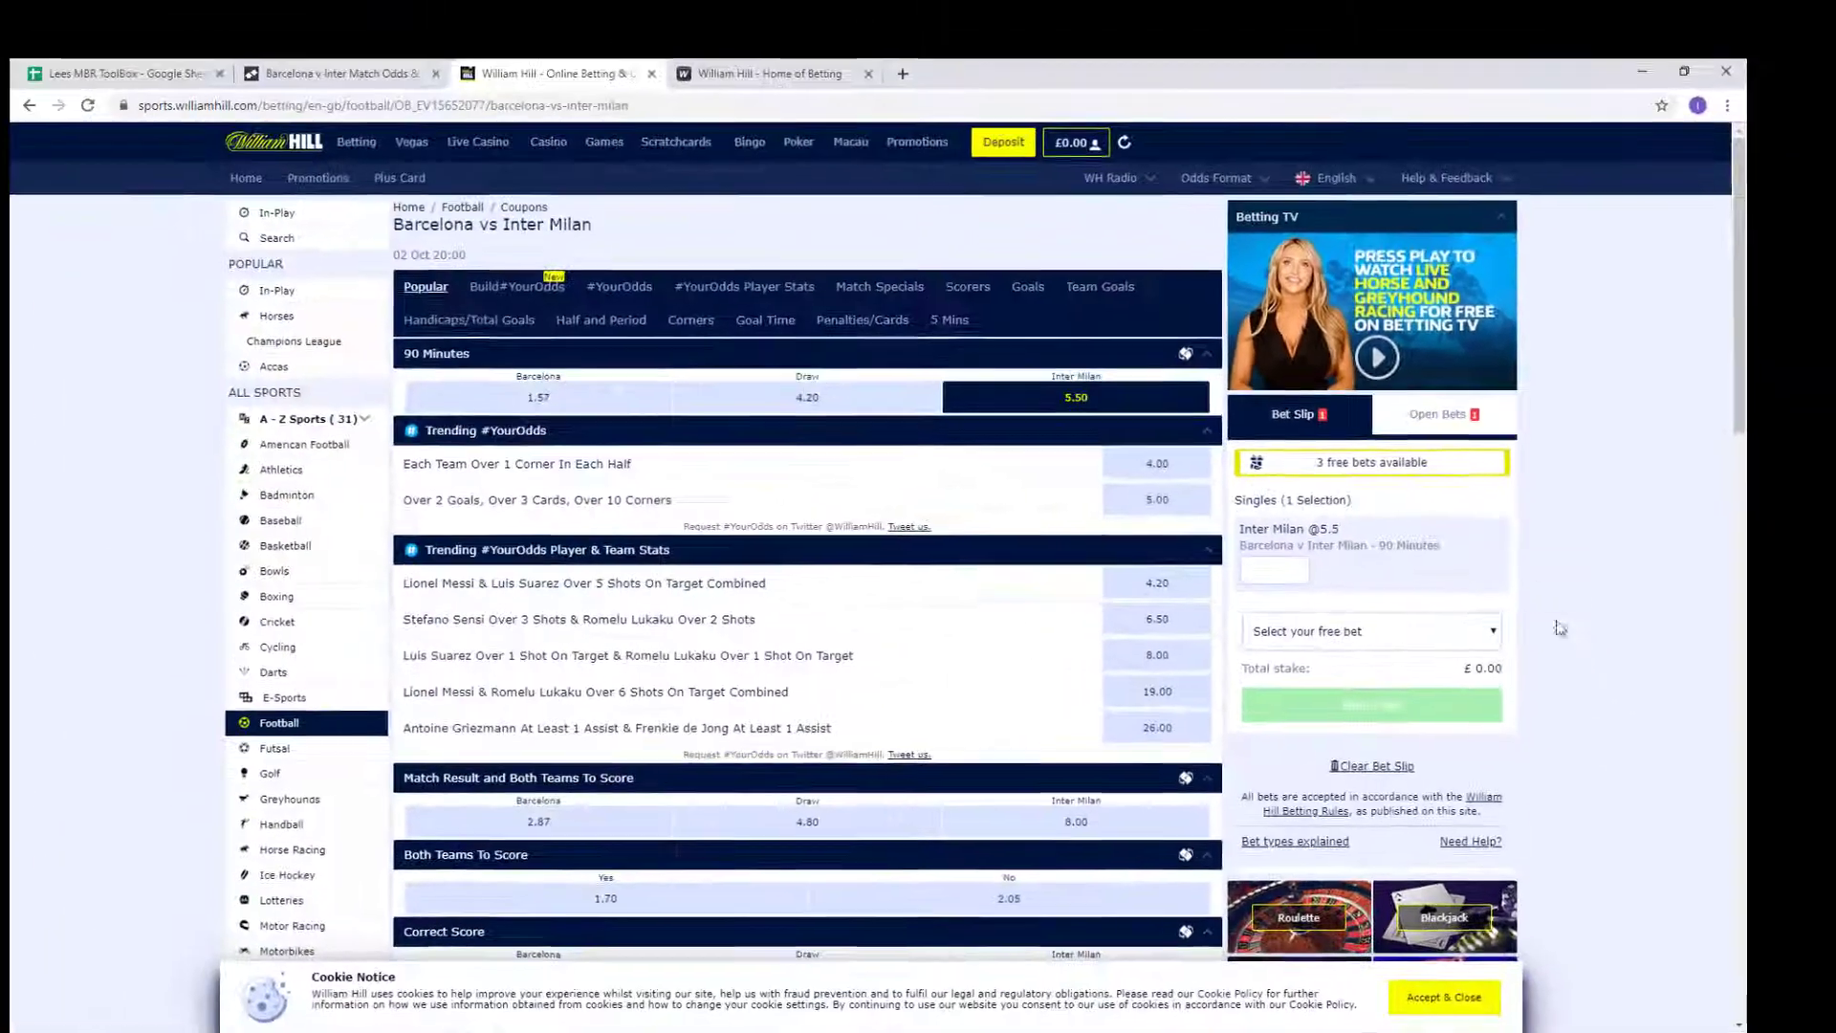
{"action": "left_click", "coordinate": [1434, 458]}
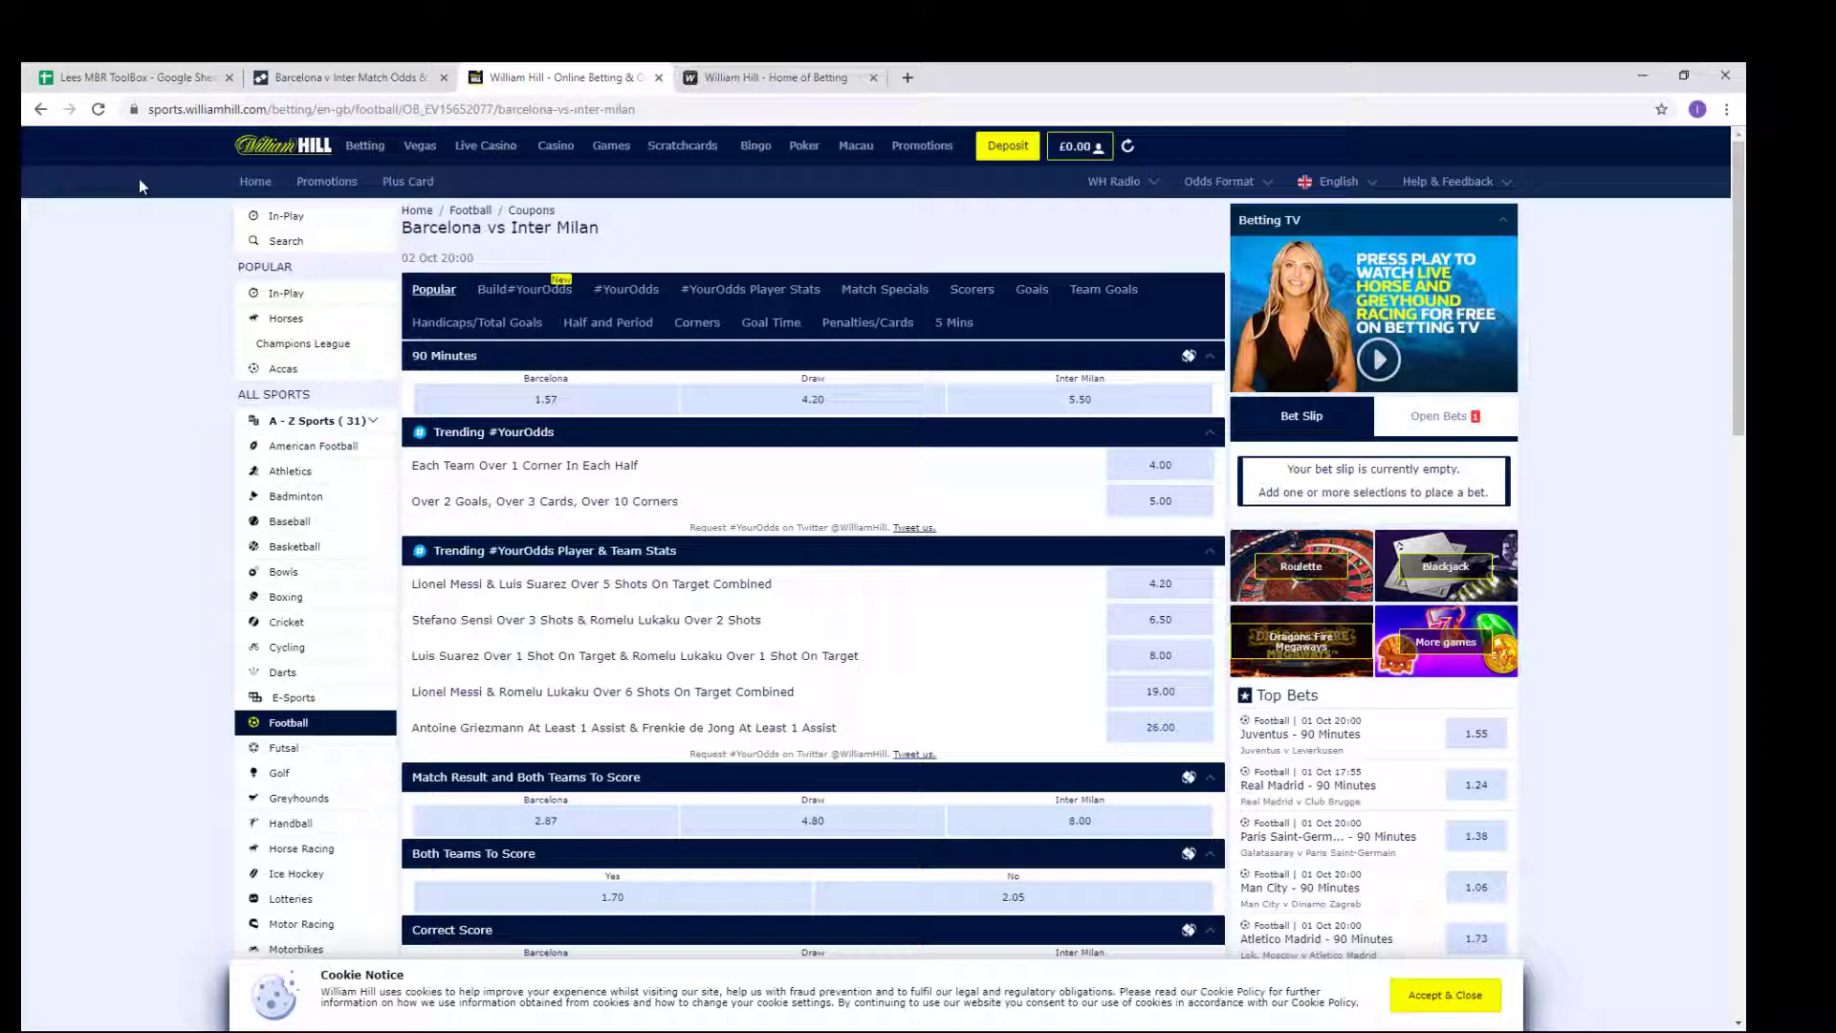
Start a Free Bet entry in the tracker row below the qualifier, with bookie will hill and exchange betfair.
{"action": "left_click", "coordinate": [143, 77]}
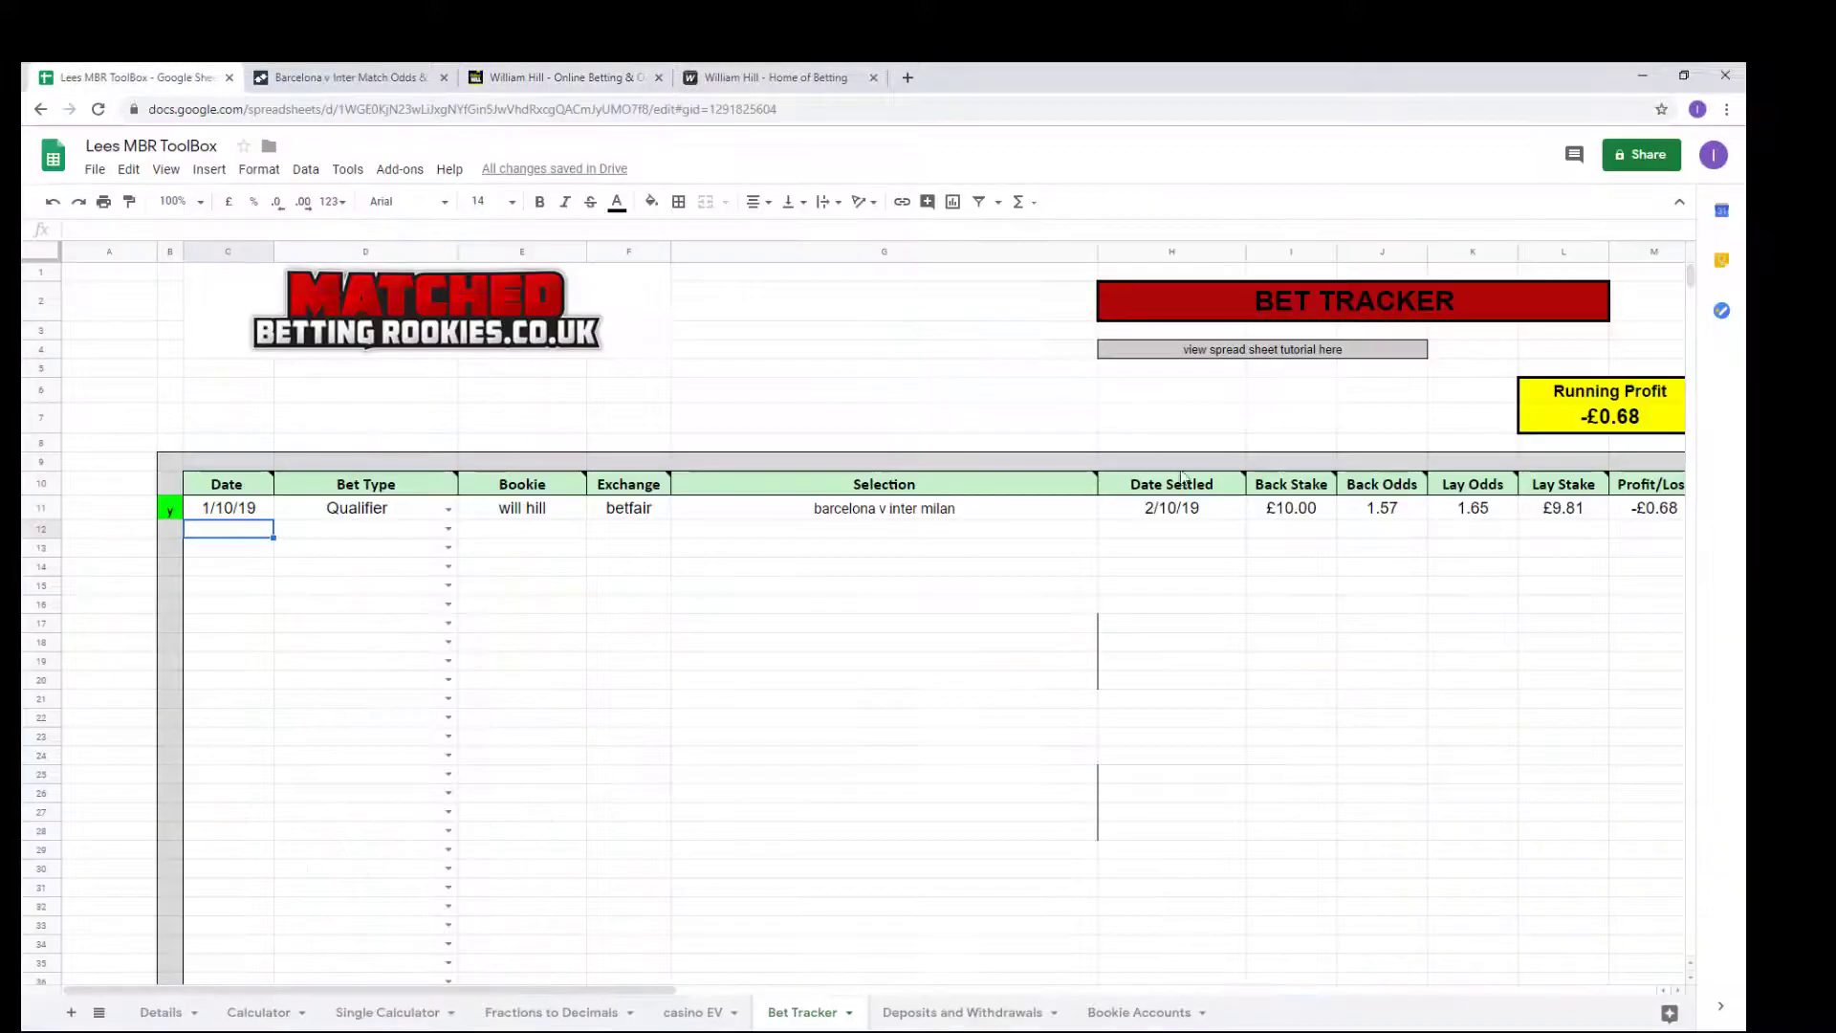
{"action": "left_click", "coordinate": [1683, 514]}
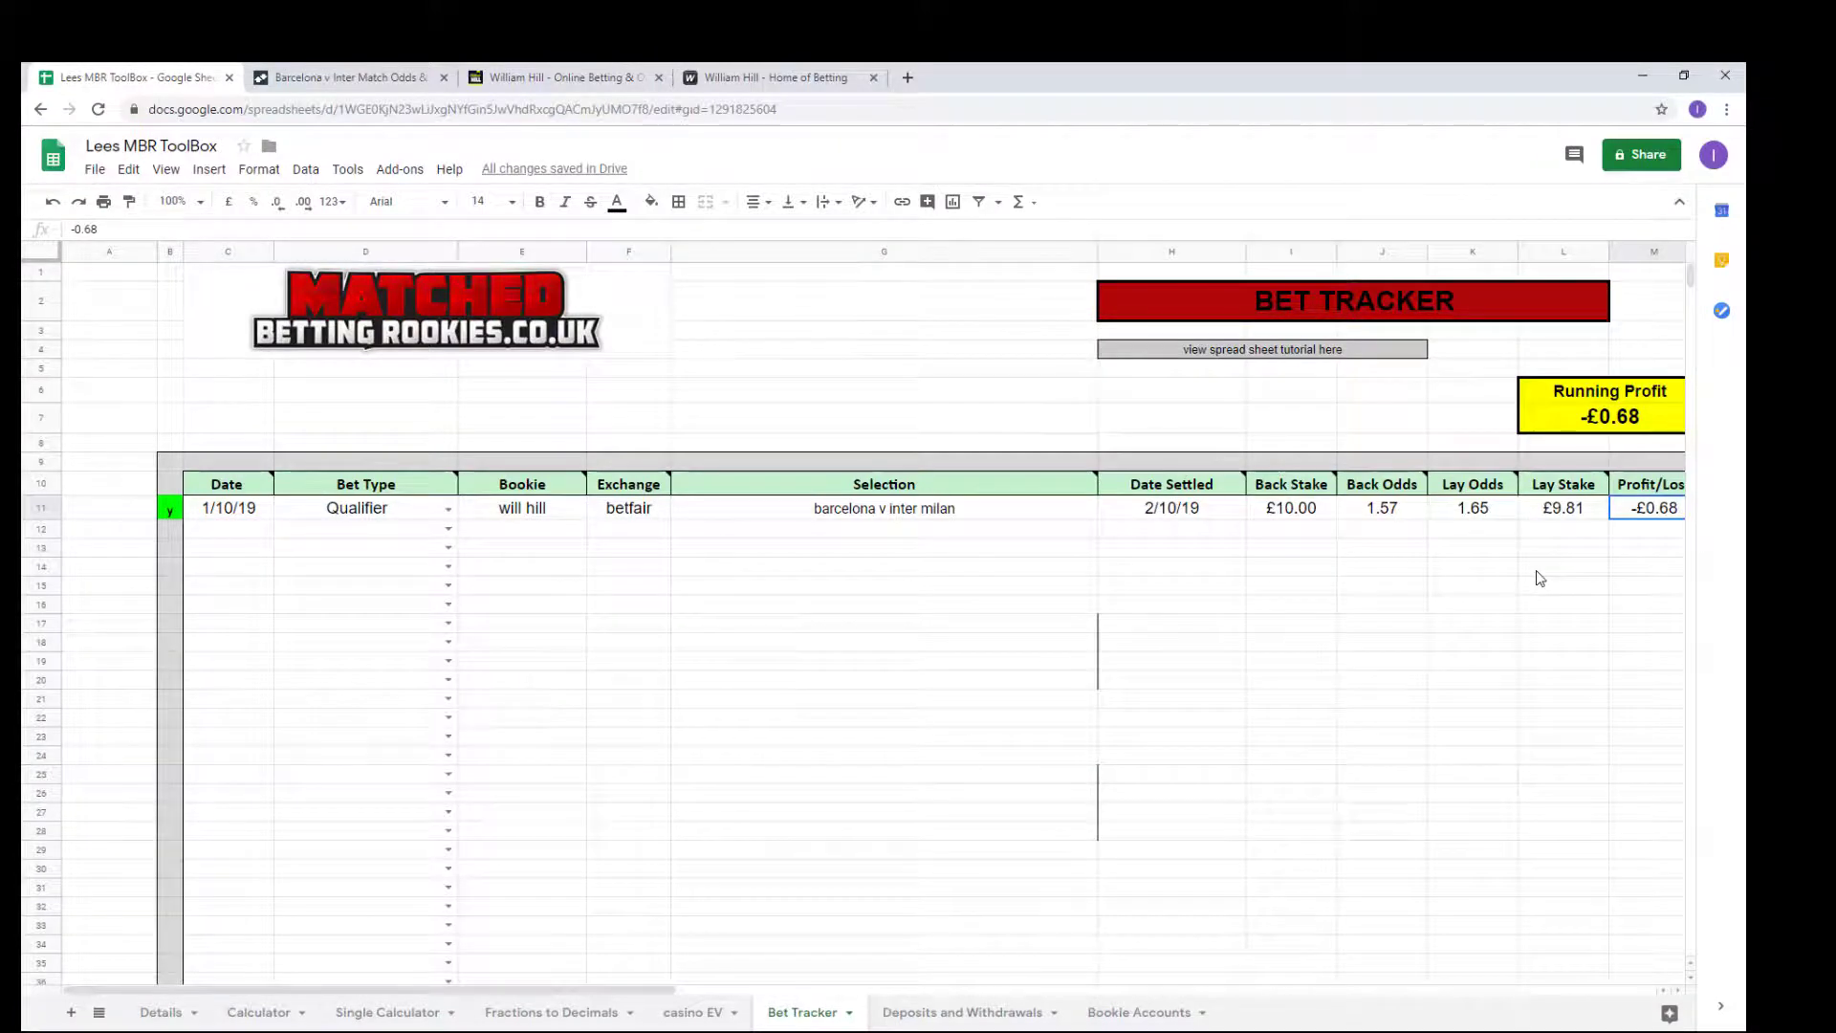
{"action": "left_click", "coordinate": [448, 531]}
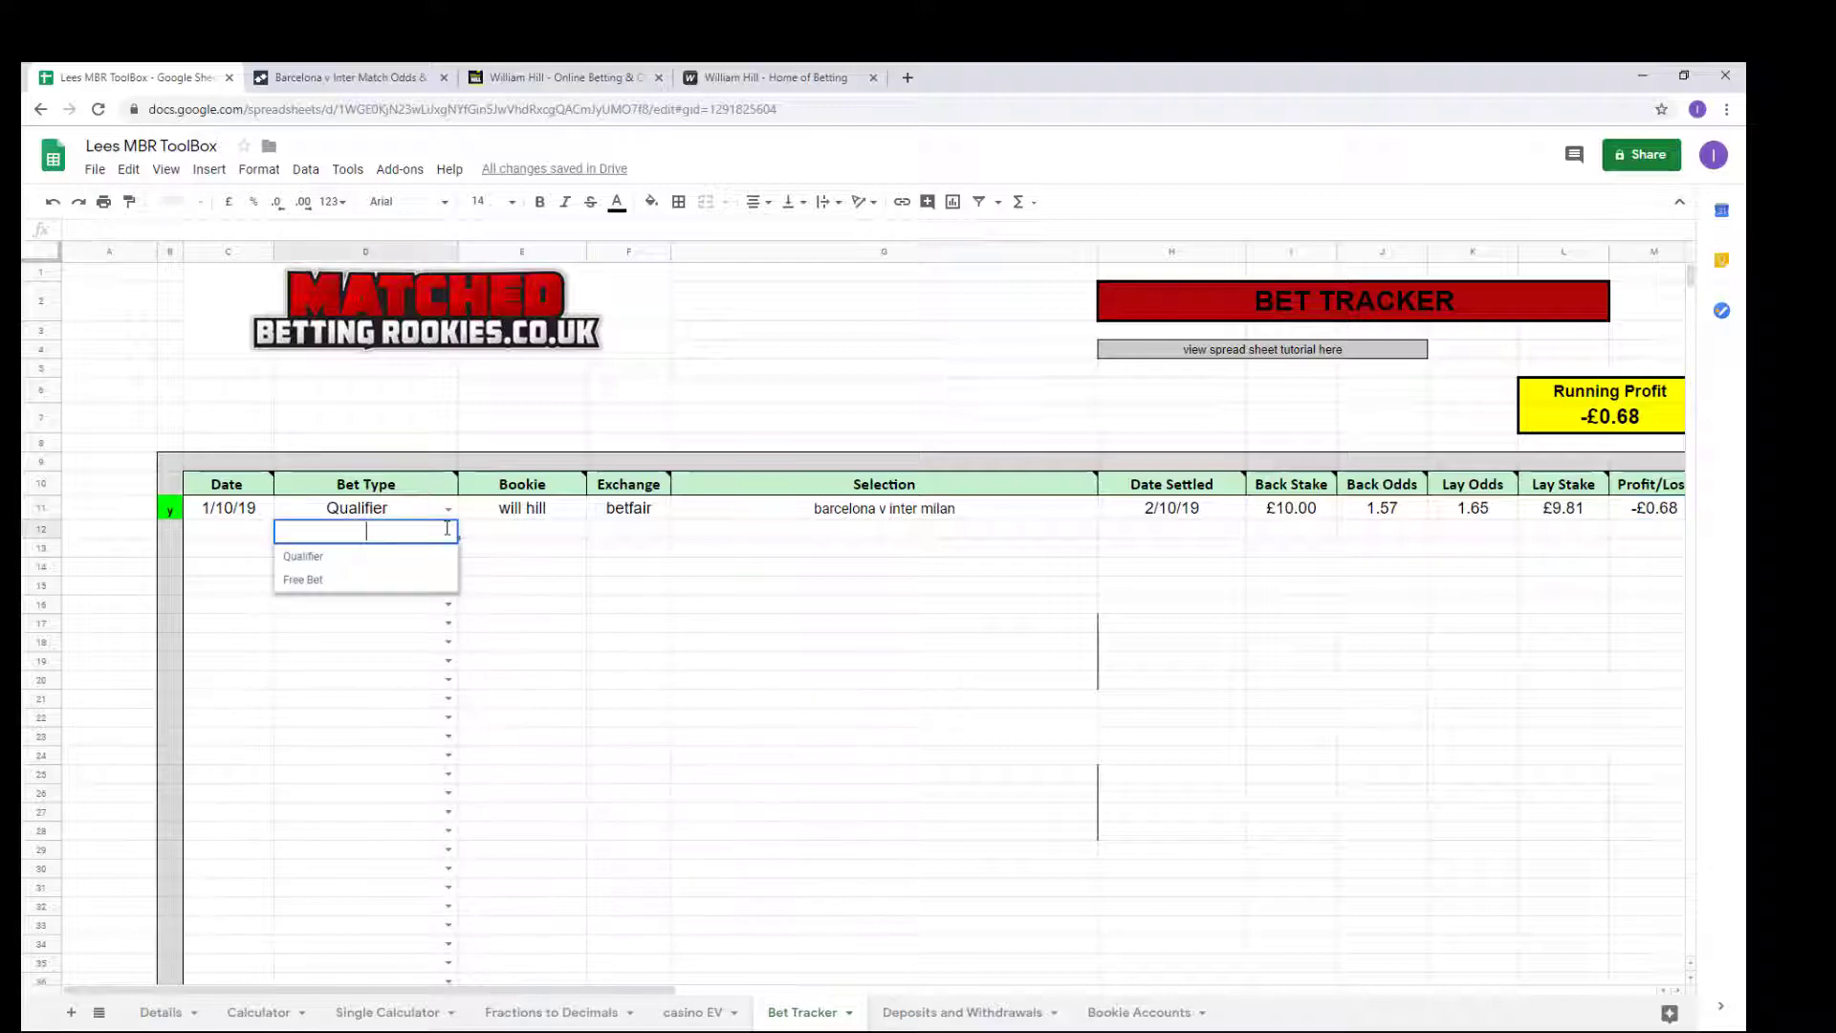
{"action": "left_click", "coordinate": [410, 579]}
{"action": "left_click", "coordinate": [504, 545]}
{"action": "type", "text": "will hill"}
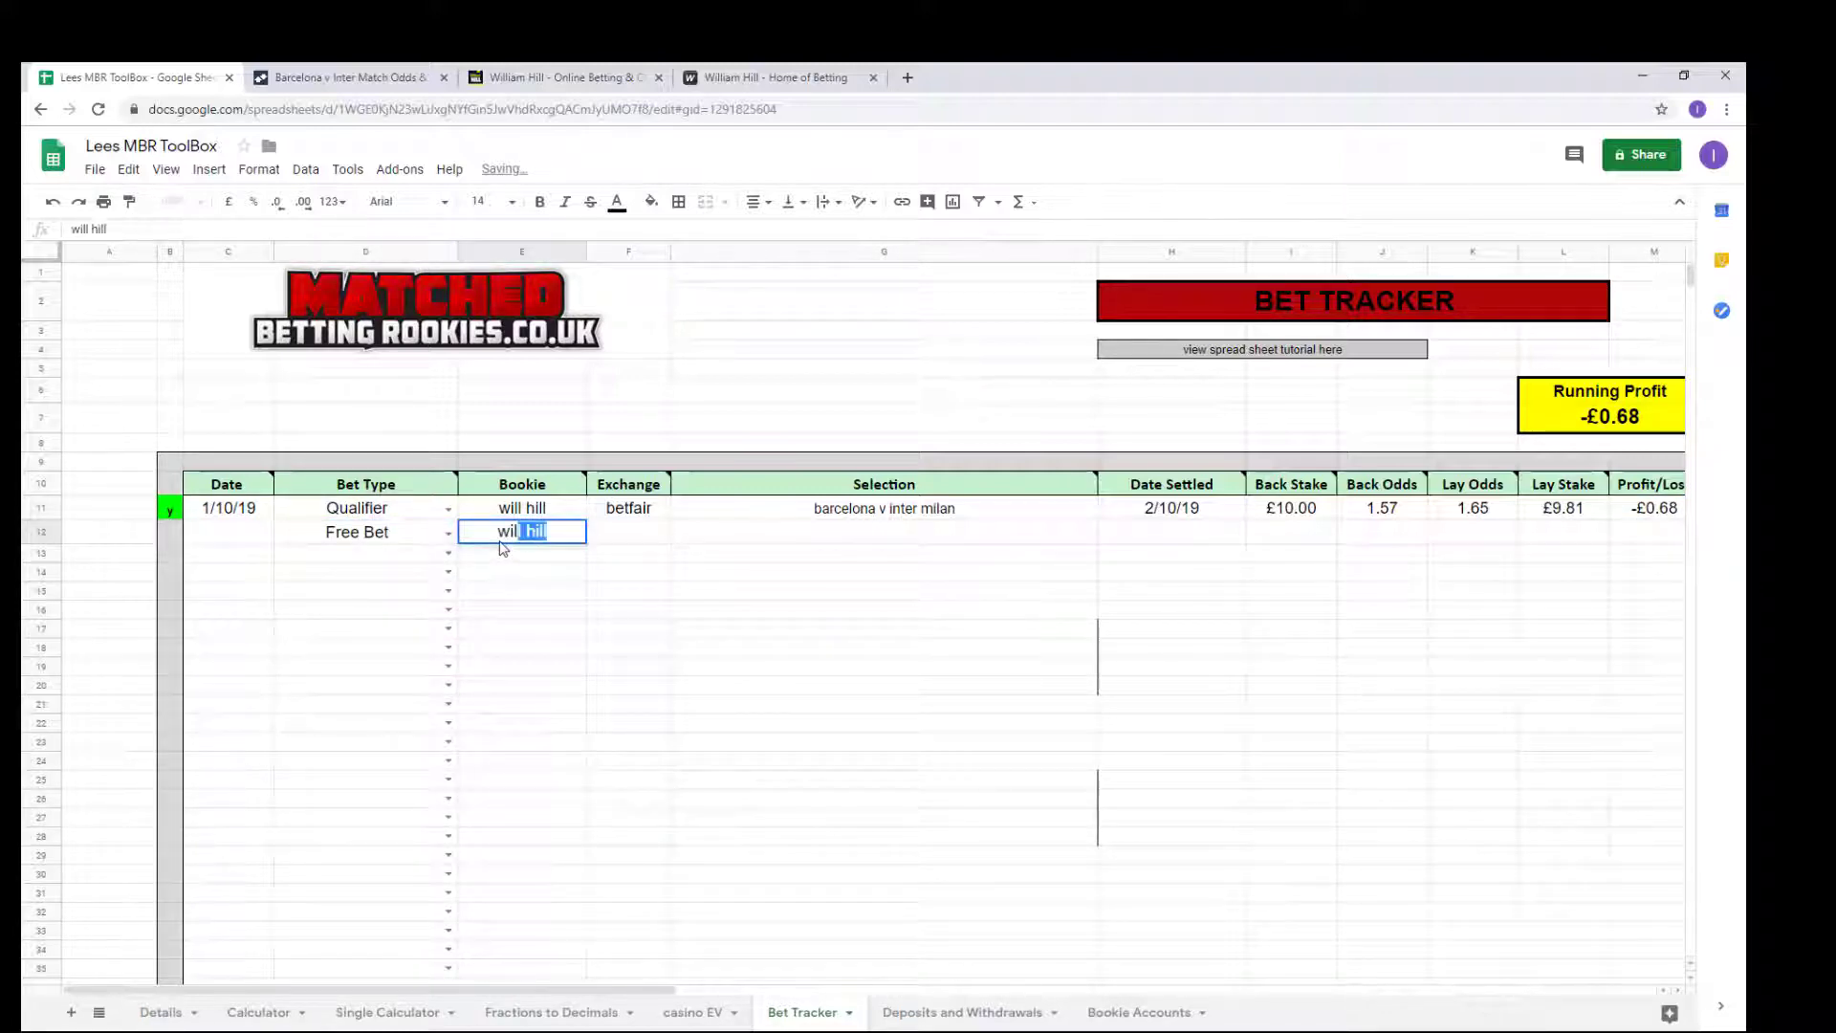
{"action": "key", "text": "Tab"}
{"action": "type", "text": "bet"}
{"action": "key", "text": "Tab"}
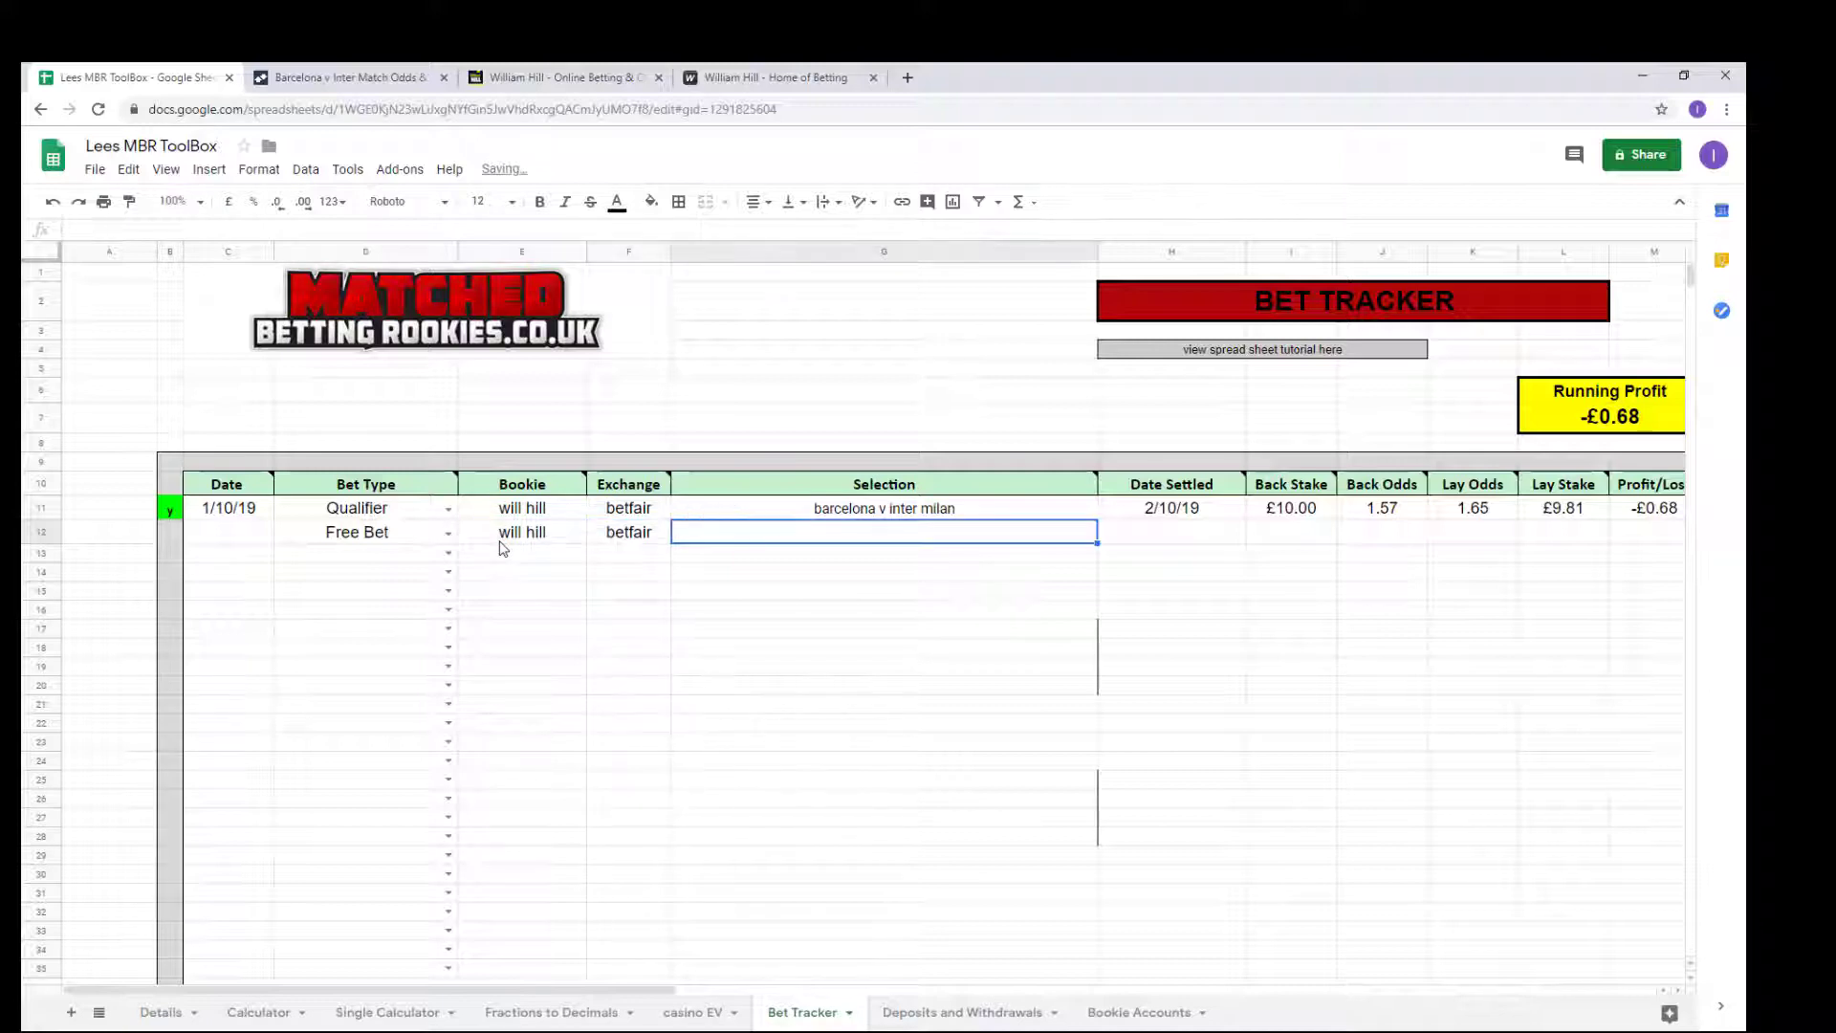
Enter 1/10/19 as the date of the free bet entry.
{"action": "left_click", "coordinate": [407, 539]}
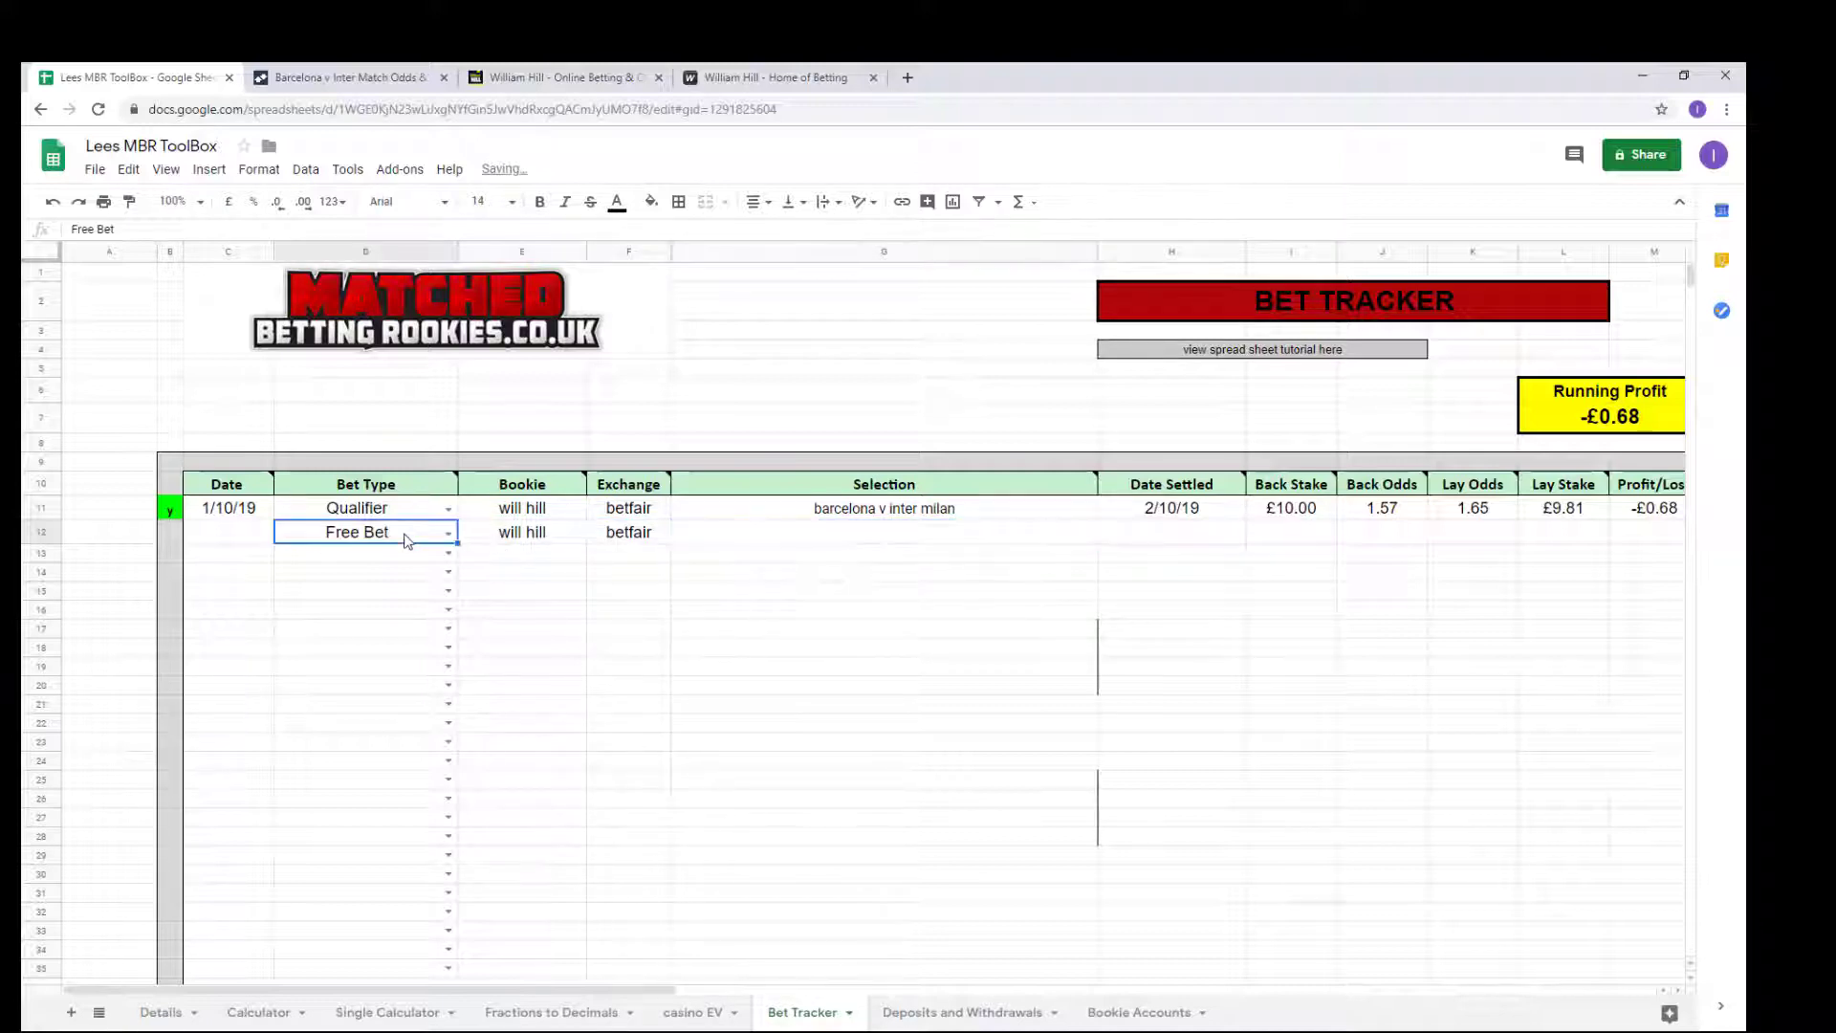
{"action": "left_click", "coordinate": [260, 535]}
{"action": "type", "text": "1/"}
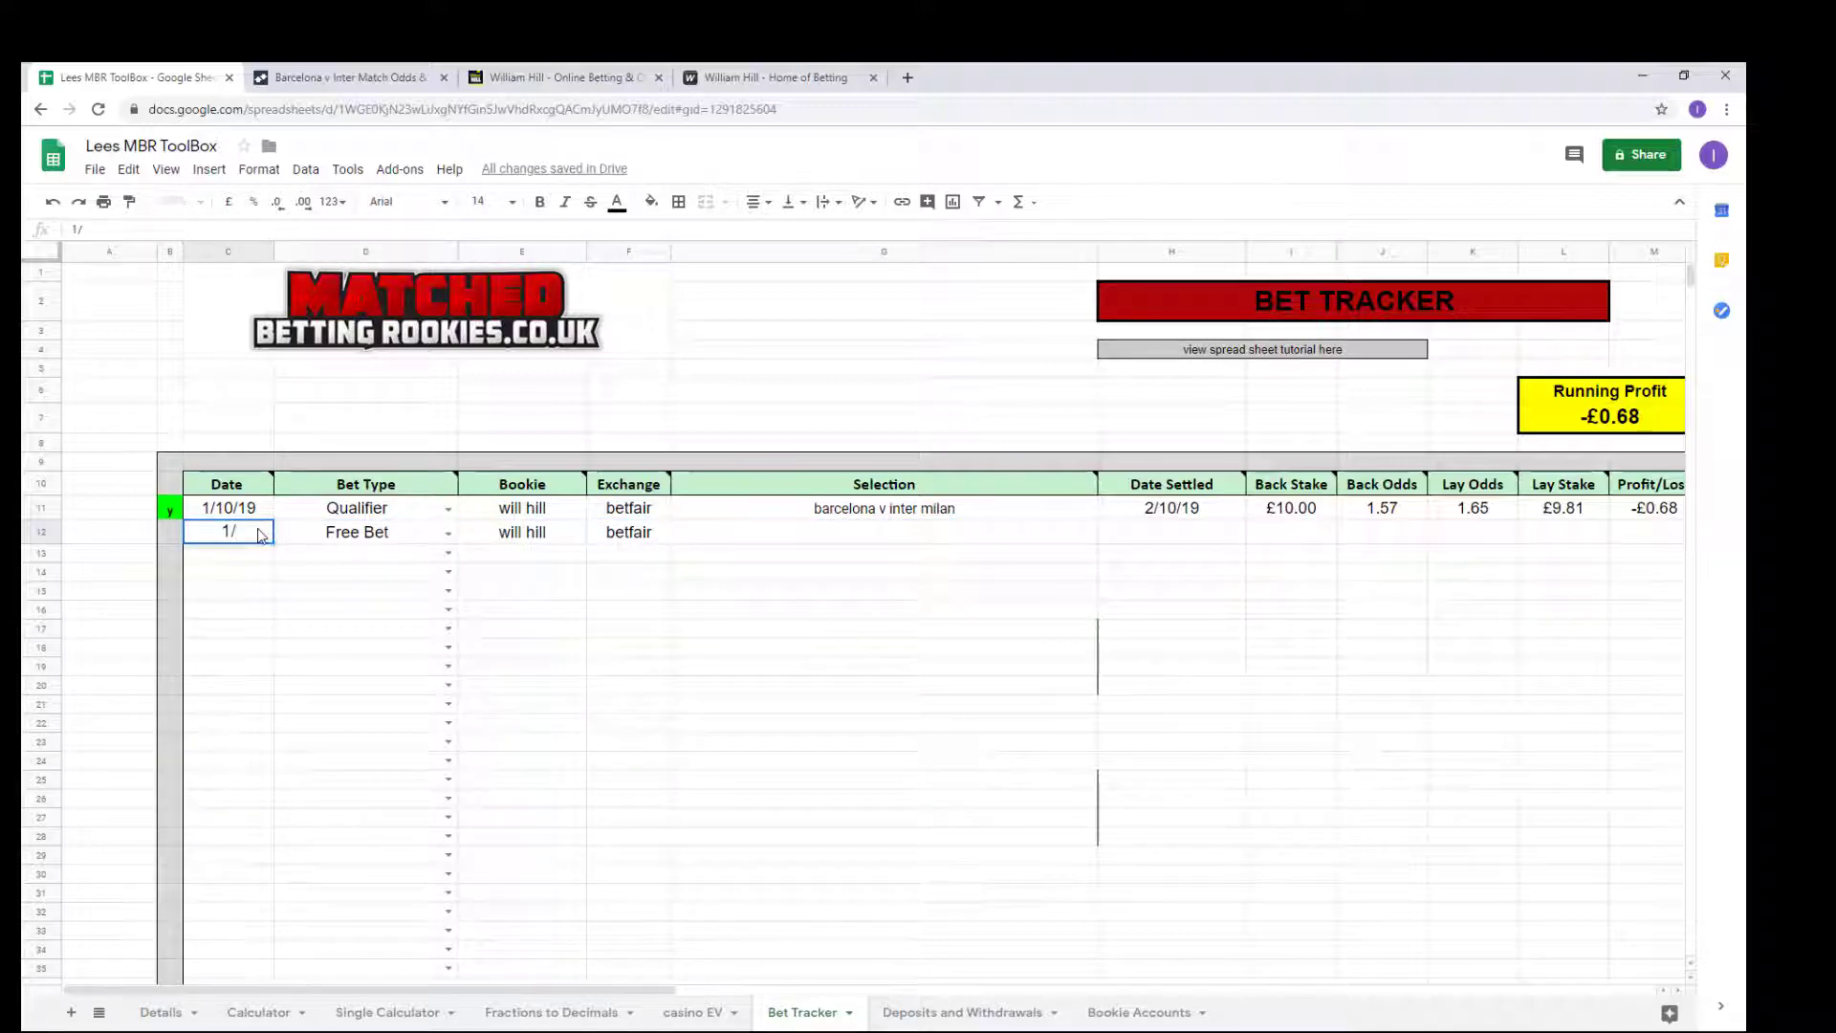
{"action": "type", "text": "10/19"}
{"action": "key", "text": "Tab"}
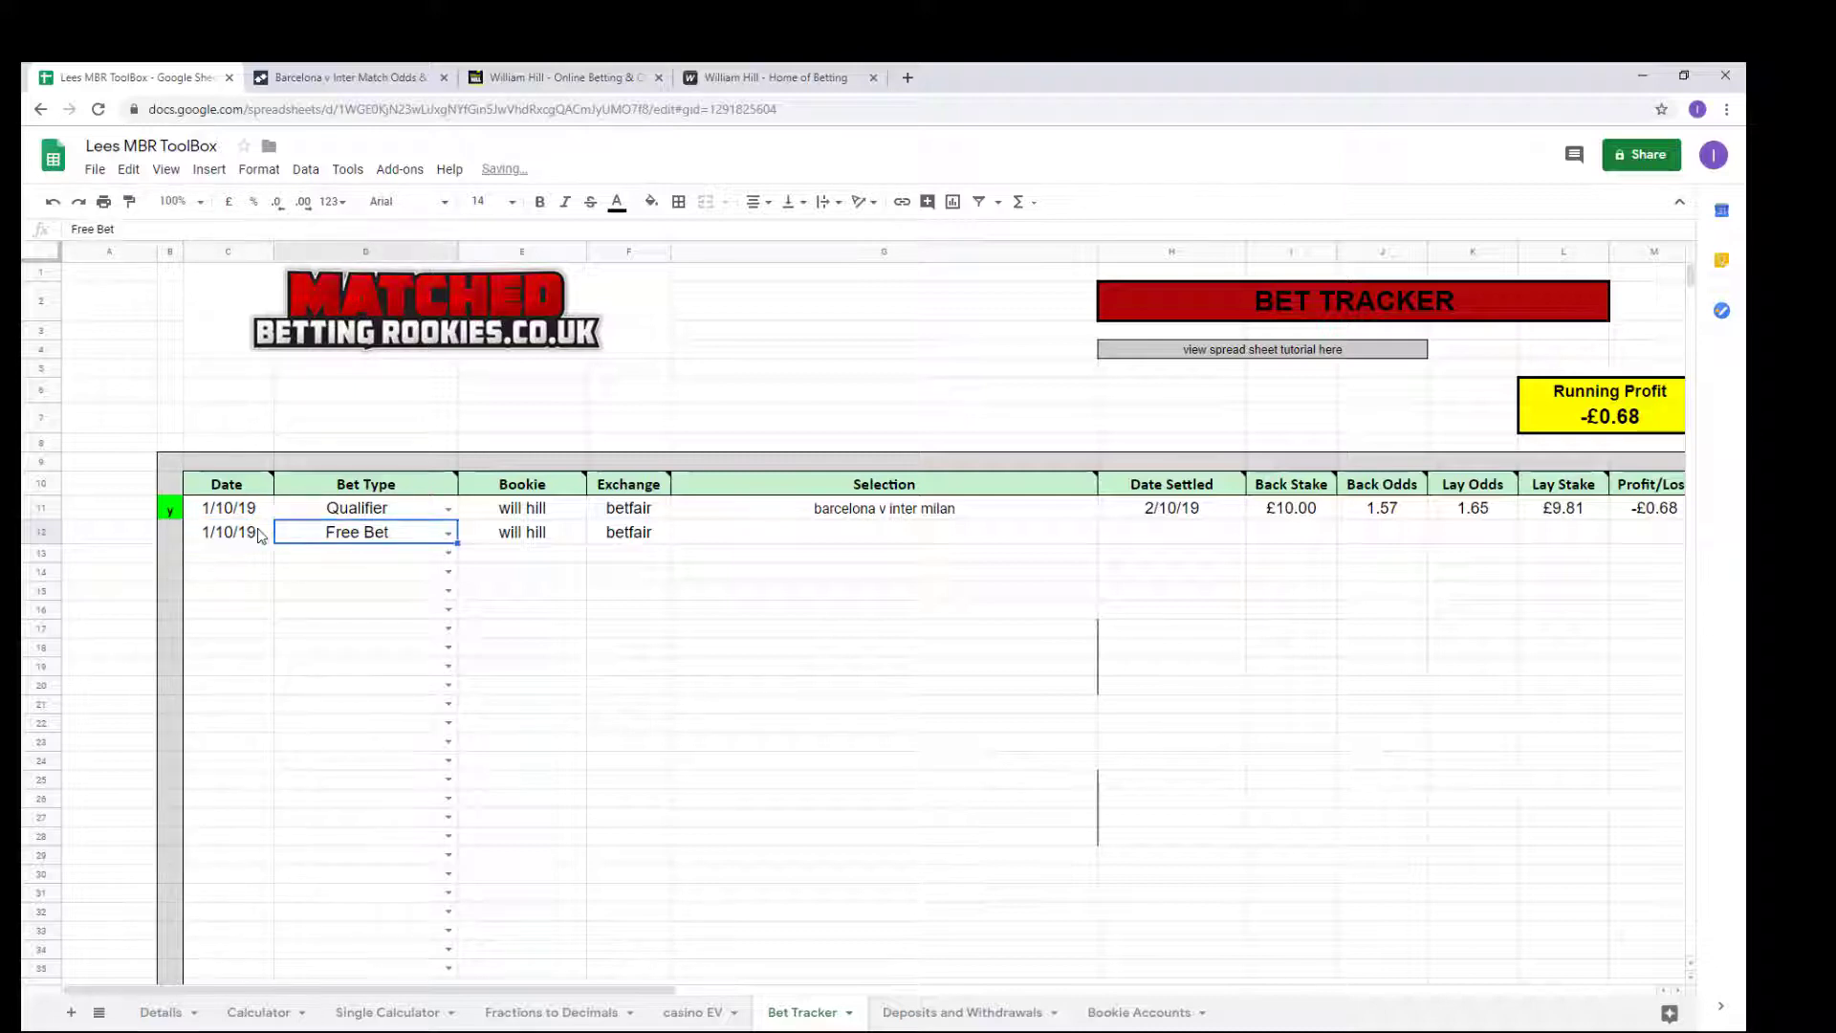
Copy the free bet's date, bet type, bookie and exchange into the next two rows and return to the first free bet's Selection cell.
{"action": "left_click", "coordinate": [259, 535]}
{"action": "key", "text": "shift+Right"}
{"action": "key", "text": "shift+Right"}
{"action": "key", "text": "shift+Right"}
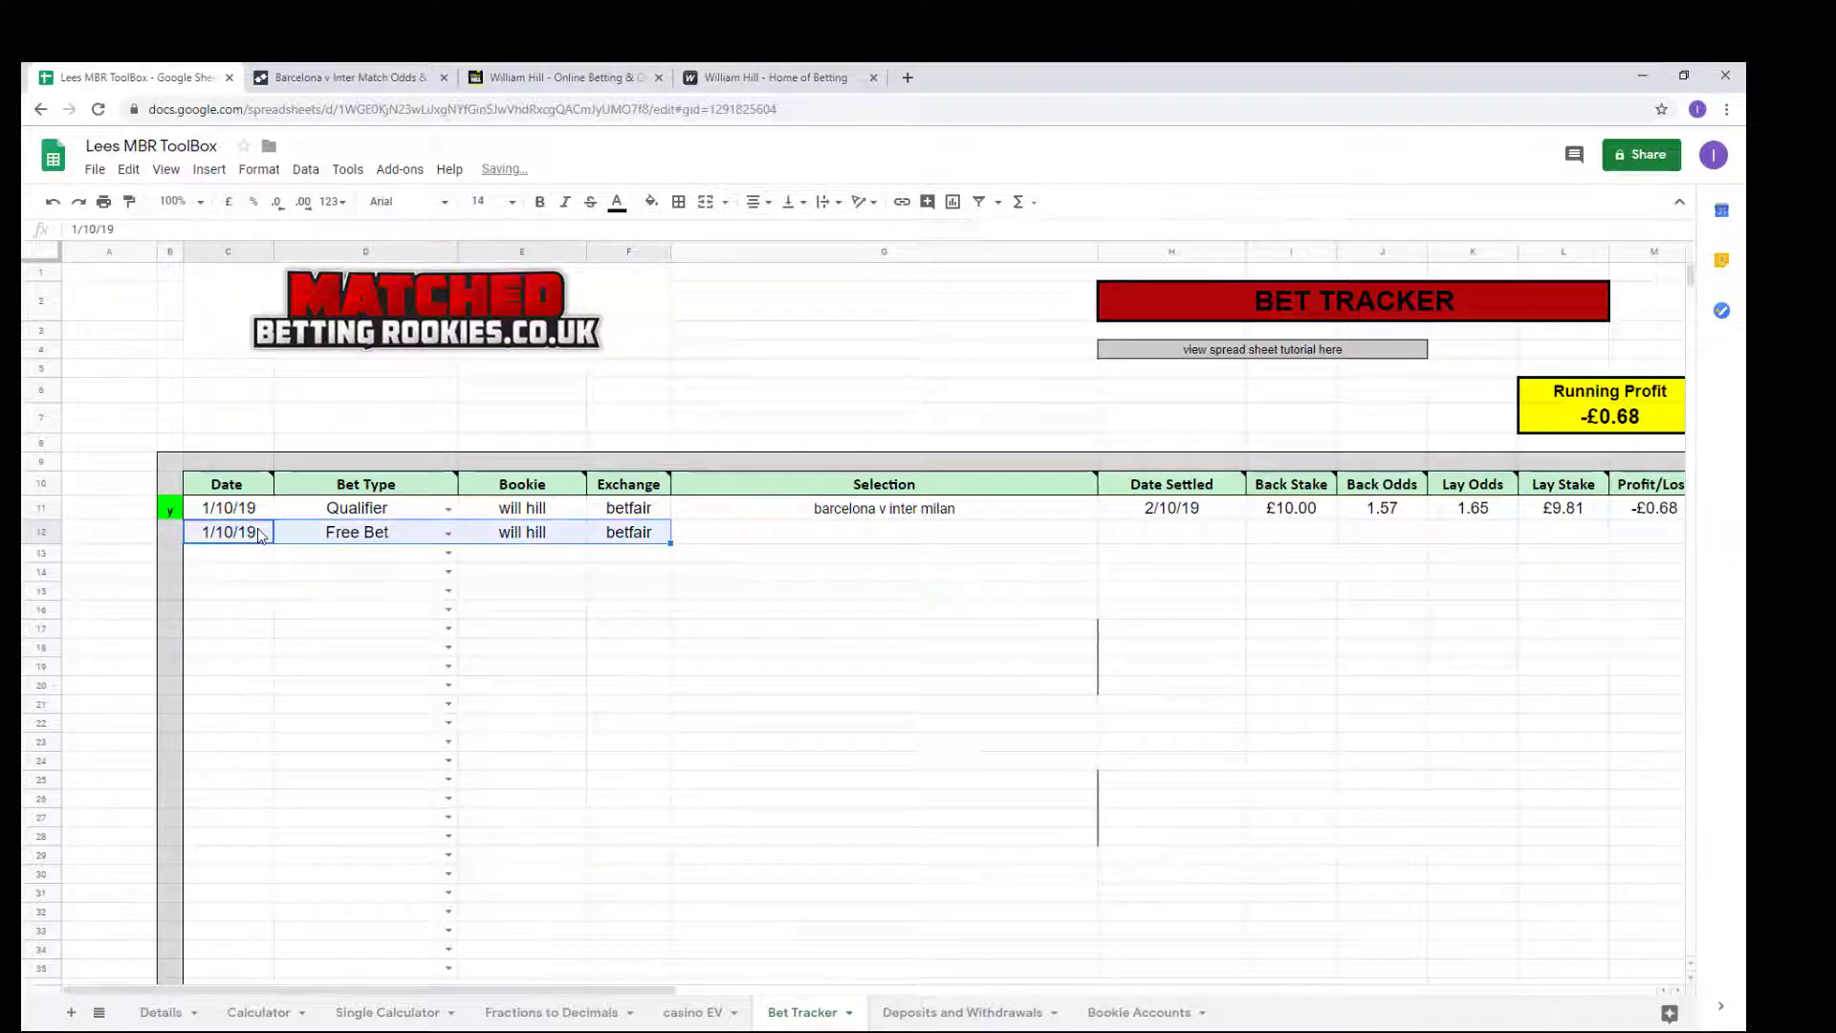
{"action": "key", "text": "ctrl+c"}
{"action": "key", "text": "Down"}
{"action": "key", "text": "ctrl+v"}
{"action": "key", "text": "Down"}
{"action": "key", "text": "ctrl+v"}
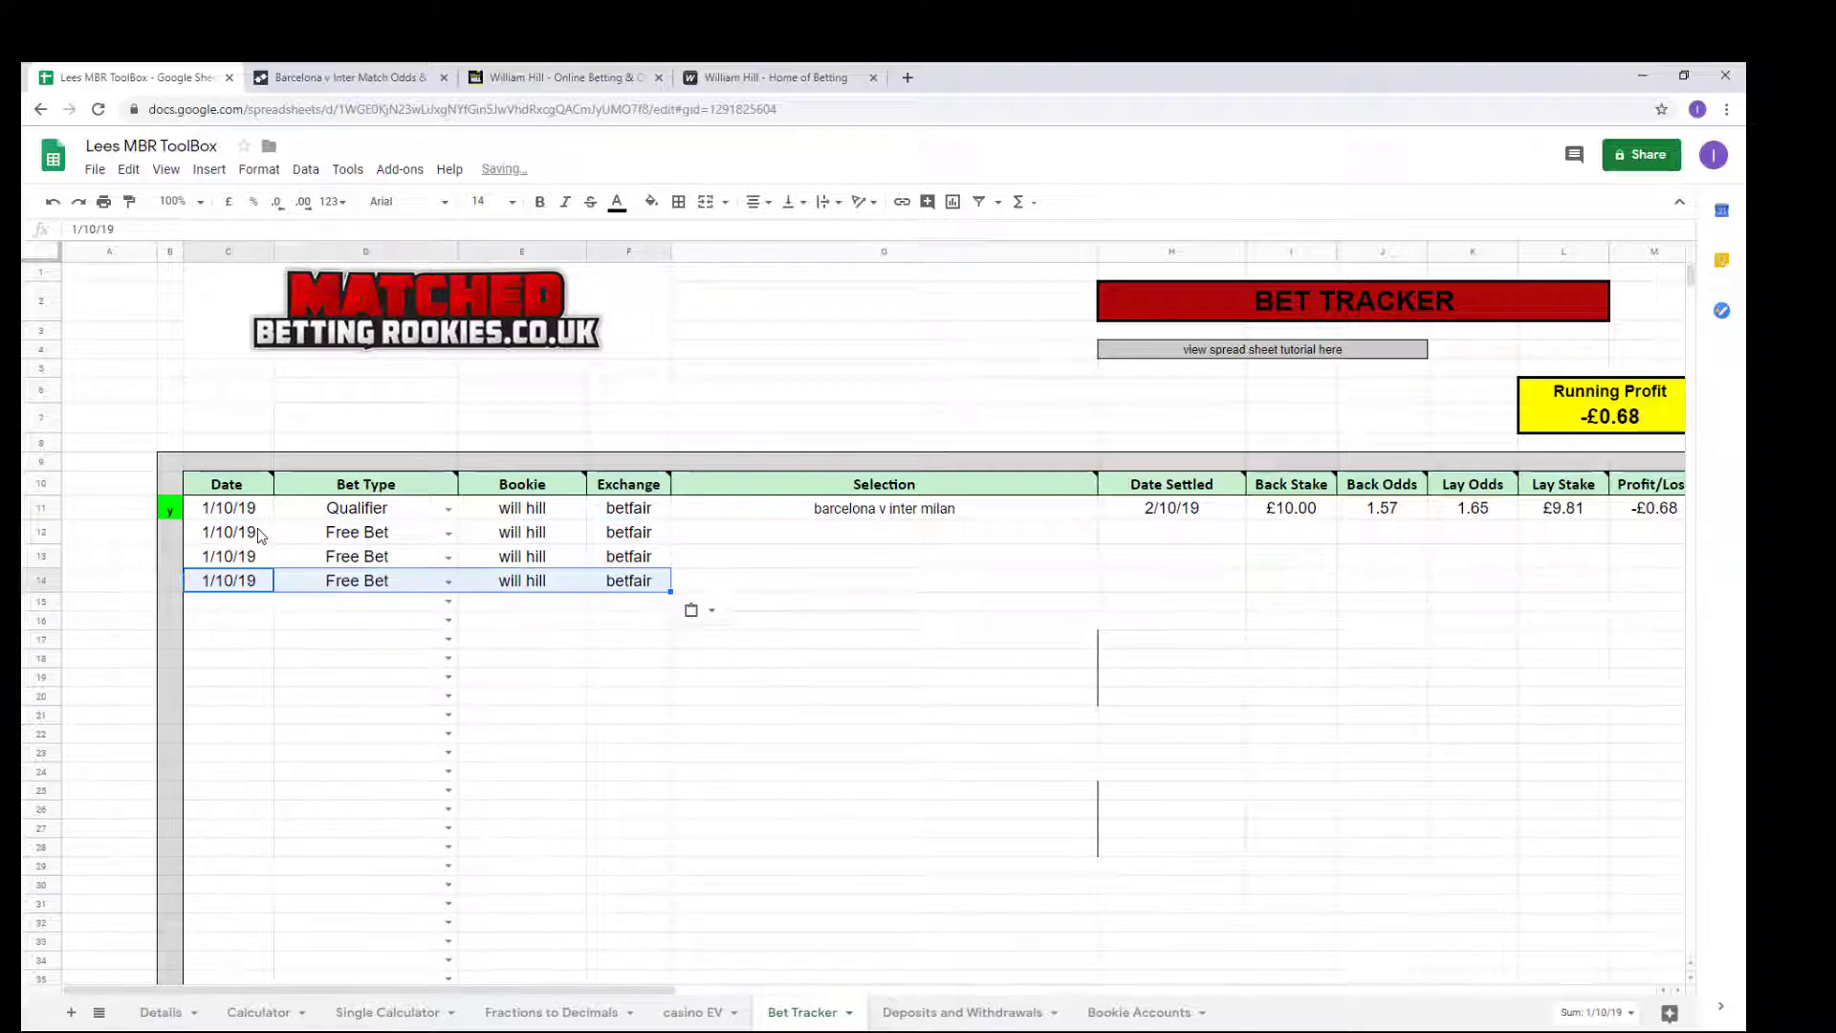
{"action": "key", "text": "Right"}
{"action": "key", "text": "Right"}
{"action": "key", "text": "Right"}
{"action": "key", "text": "Right"}
{"action": "key", "text": "Up"}
{"action": "key", "text": "Left"}
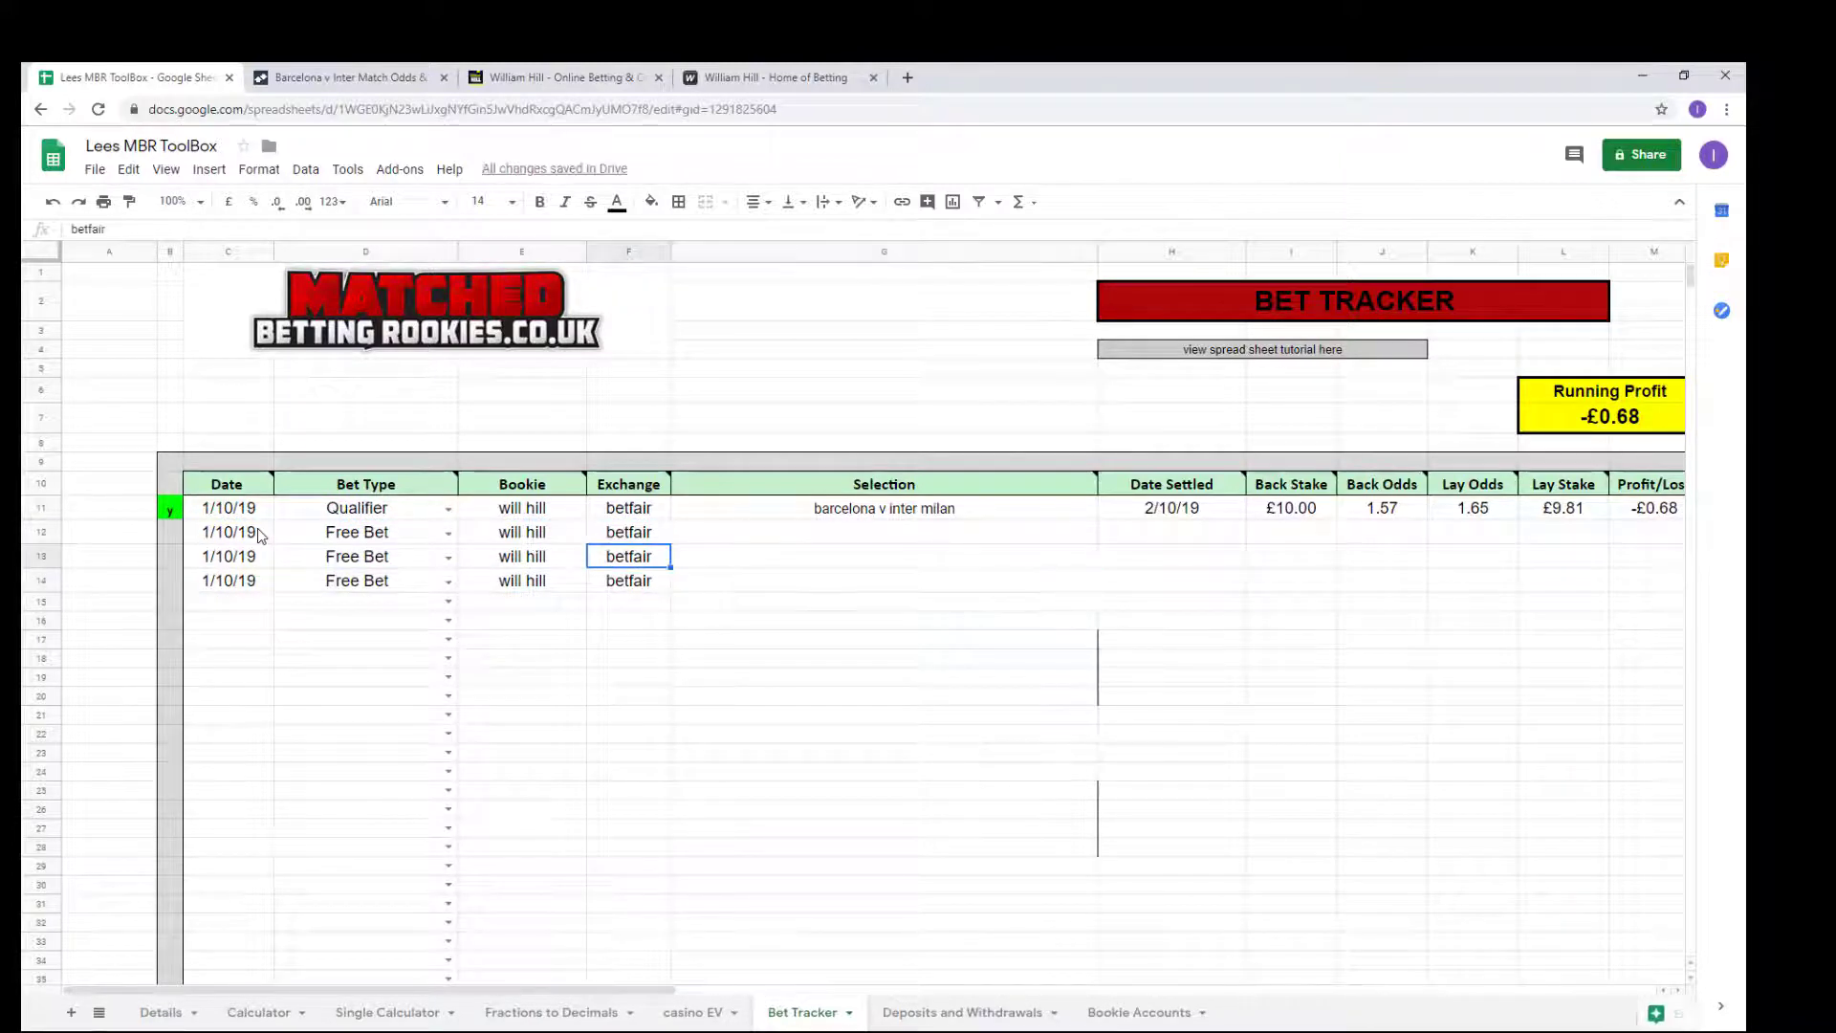
{"action": "key", "text": "Up"}
{"action": "key", "text": "Right"}
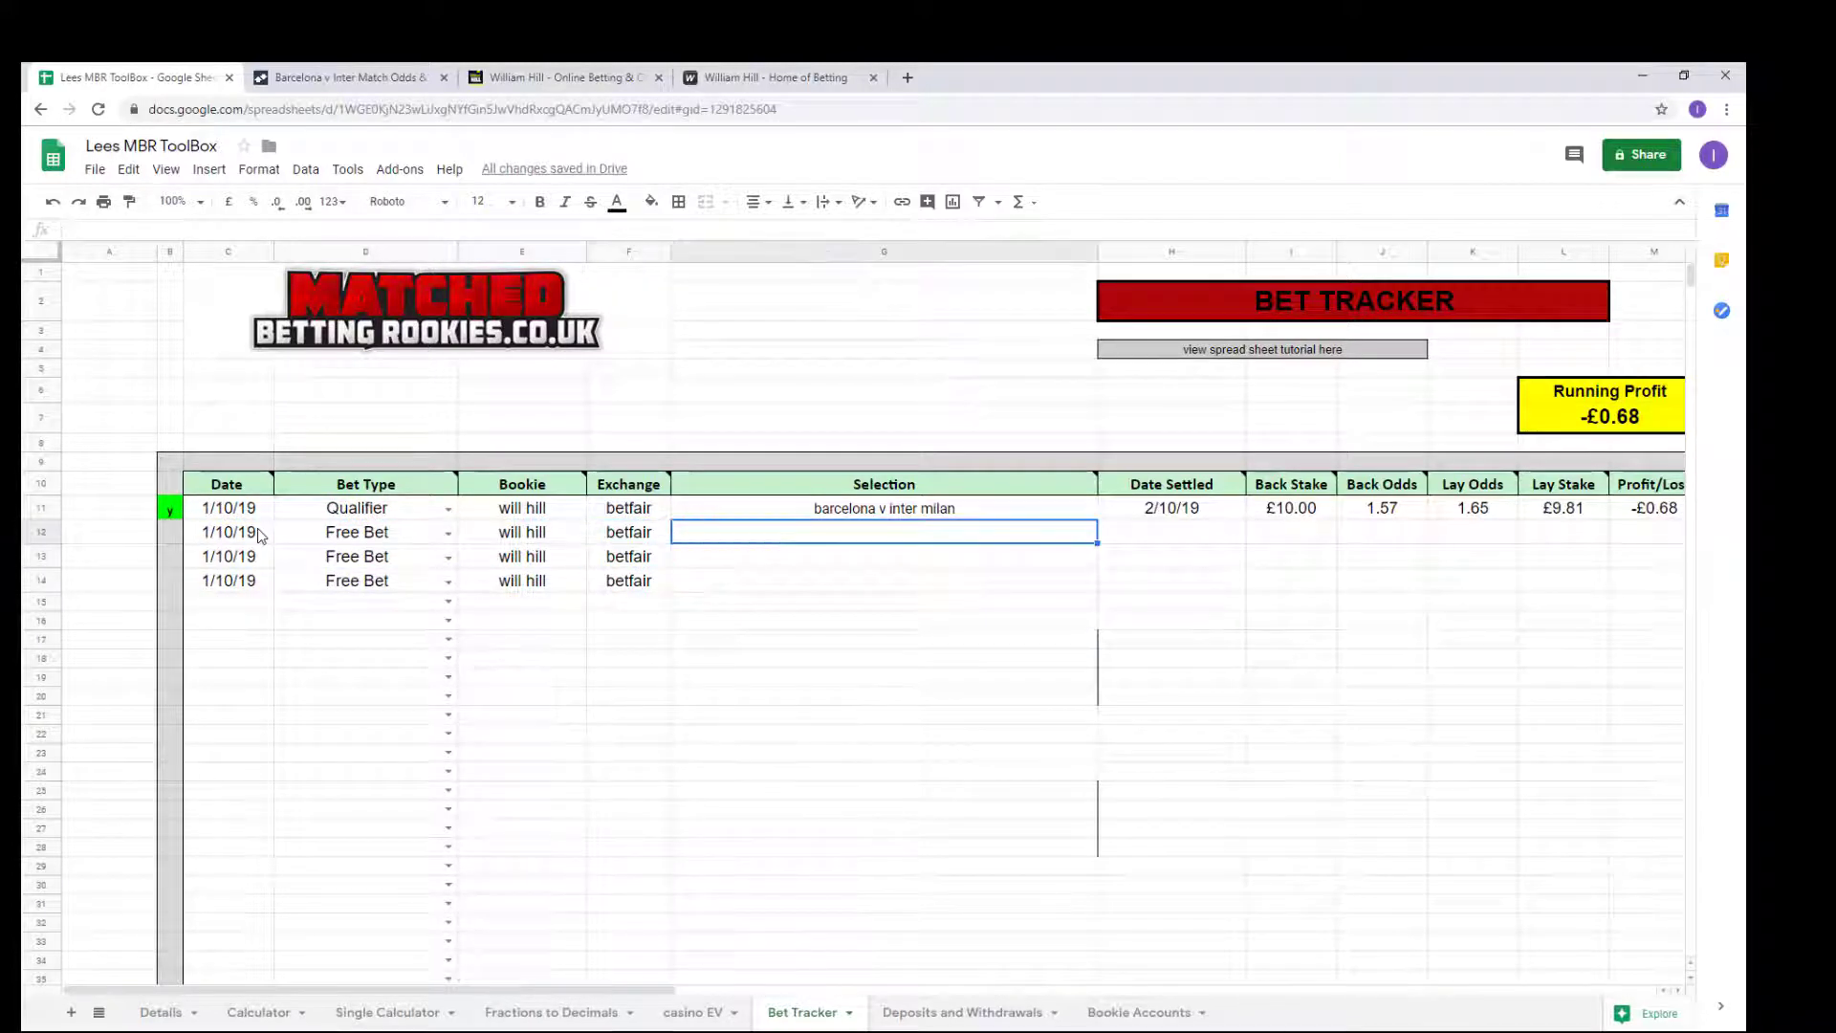
Open William Hill's football listing and look through the 90 Minutes match odds for upcoming Champions League games.
{"action": "left_click", "coordinate": [350, 84]}
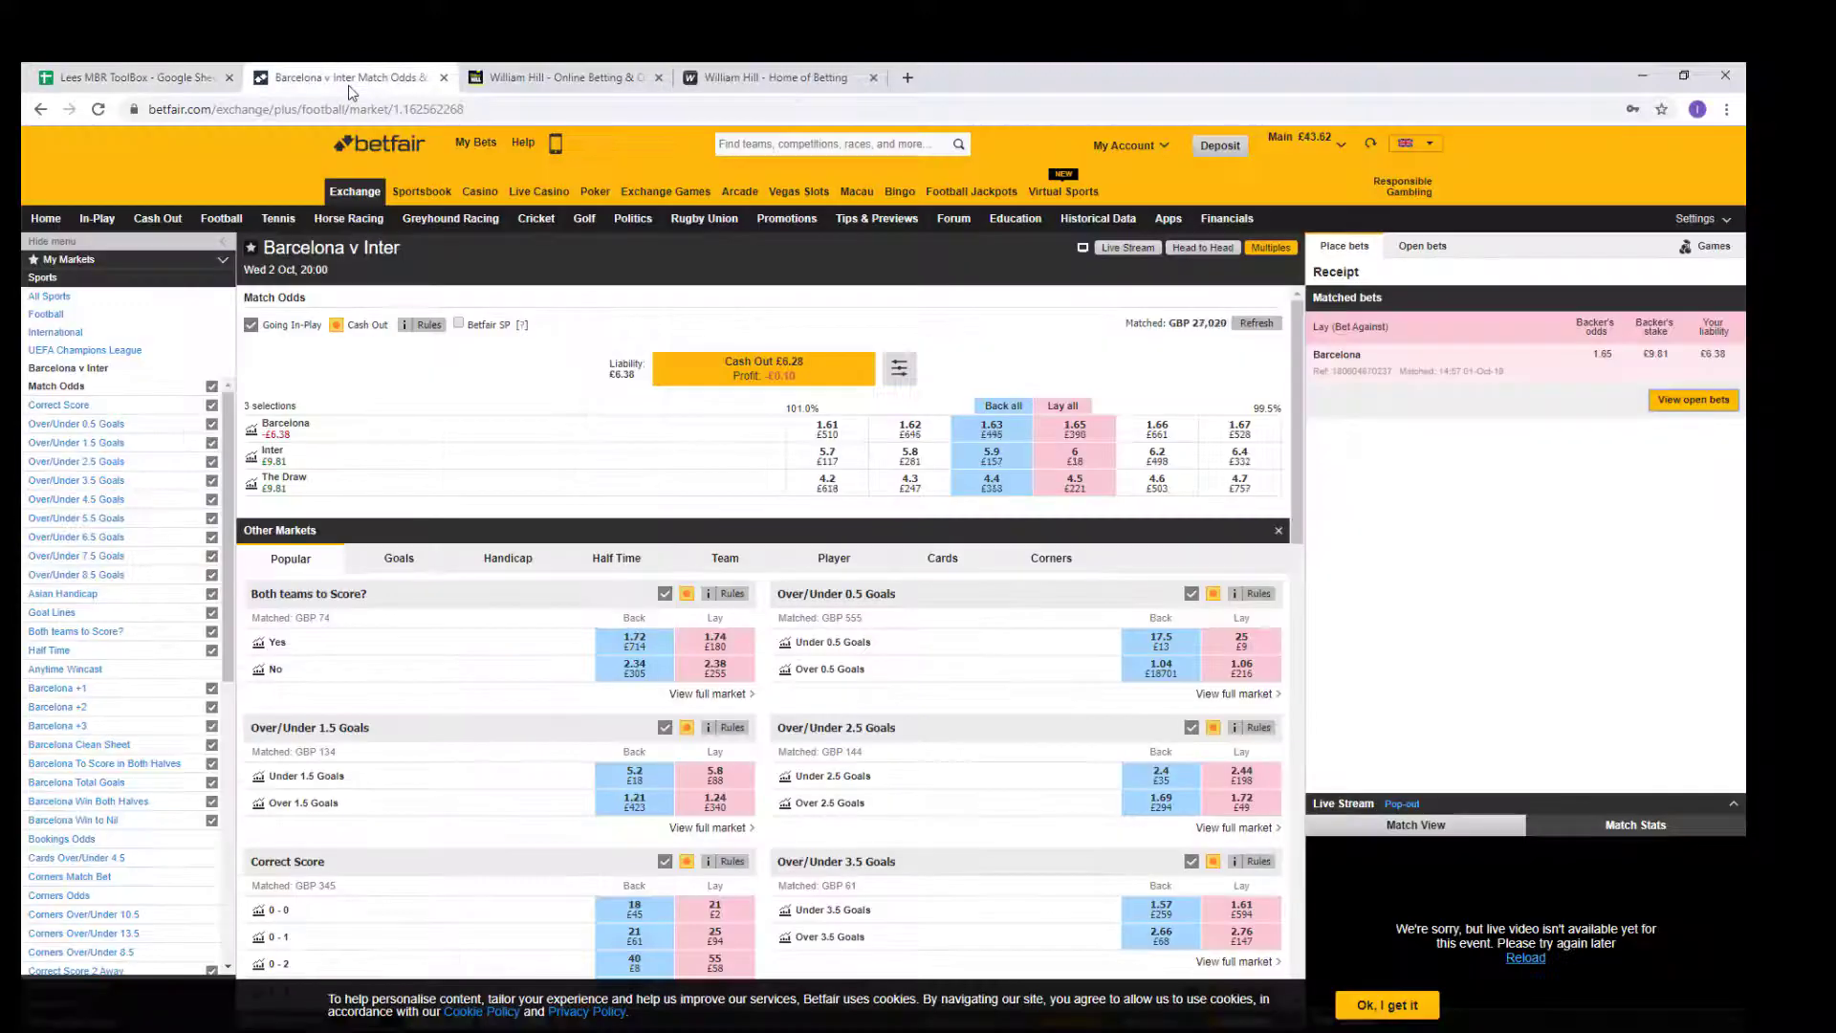
{"action": "left_click", "coordinate": [509, 79]}
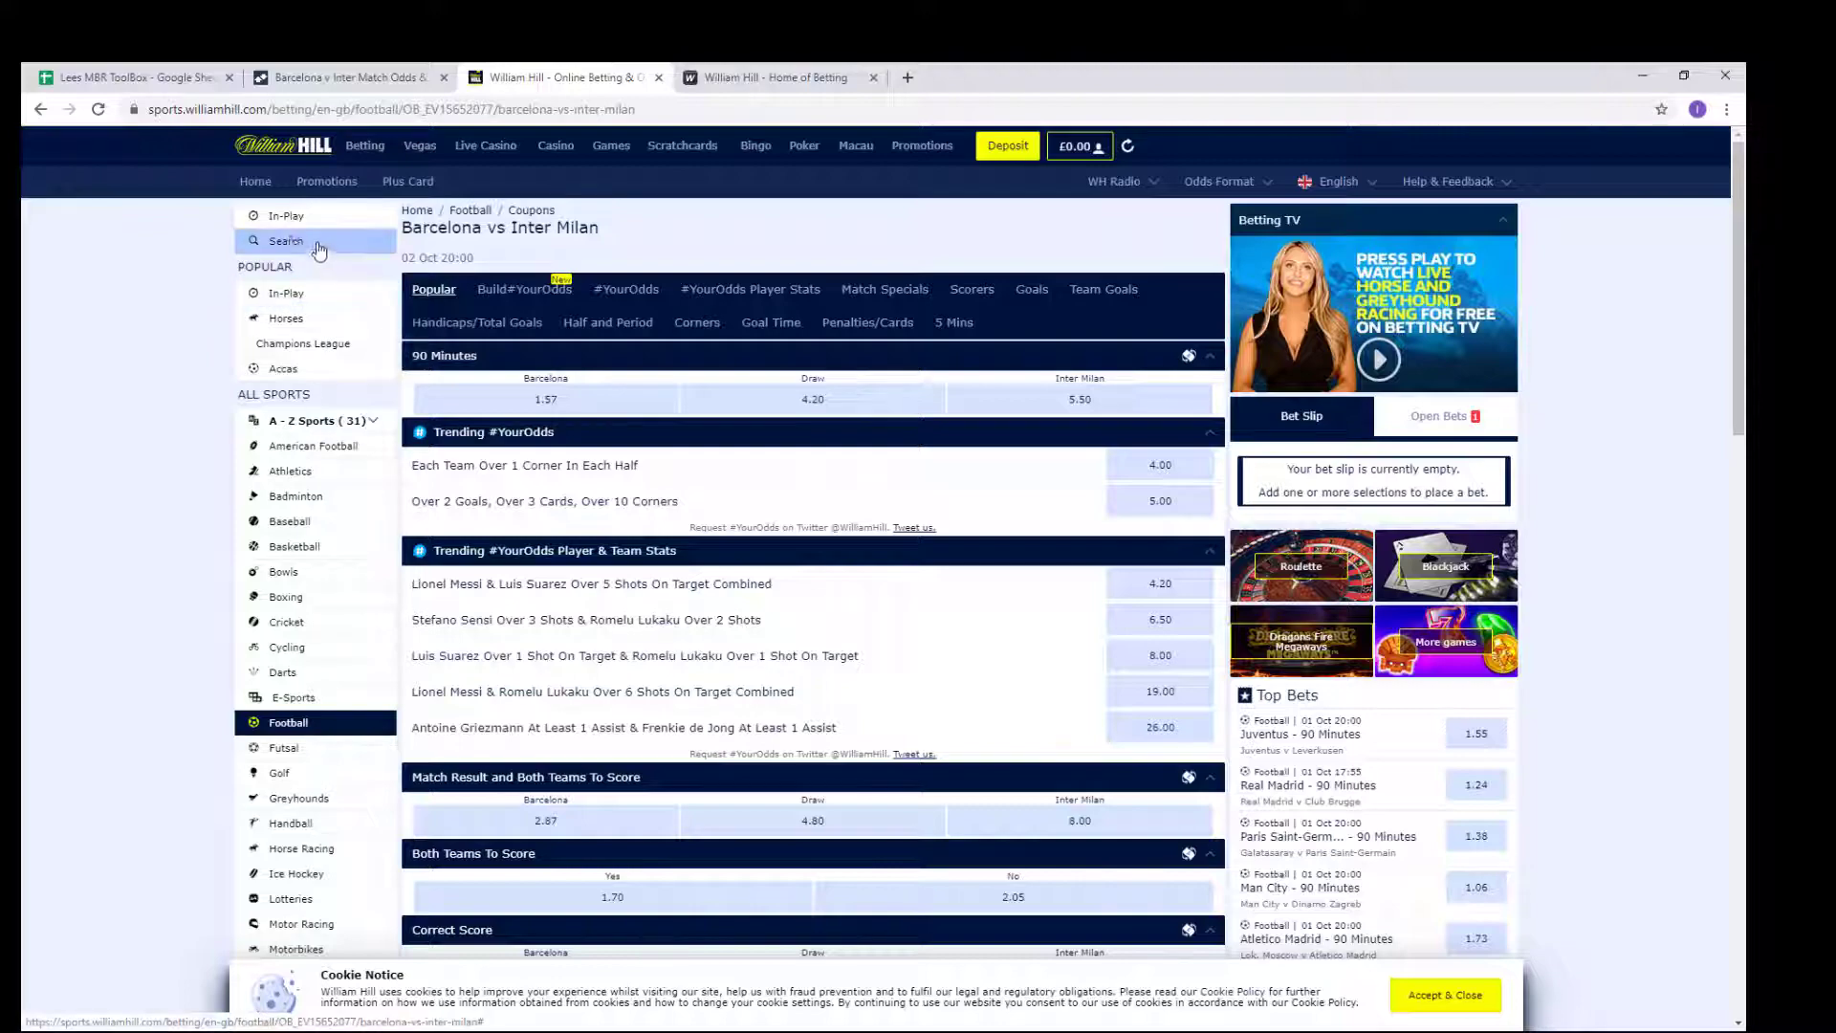
{"action": "left_click", "coordinate": [309, 724]}
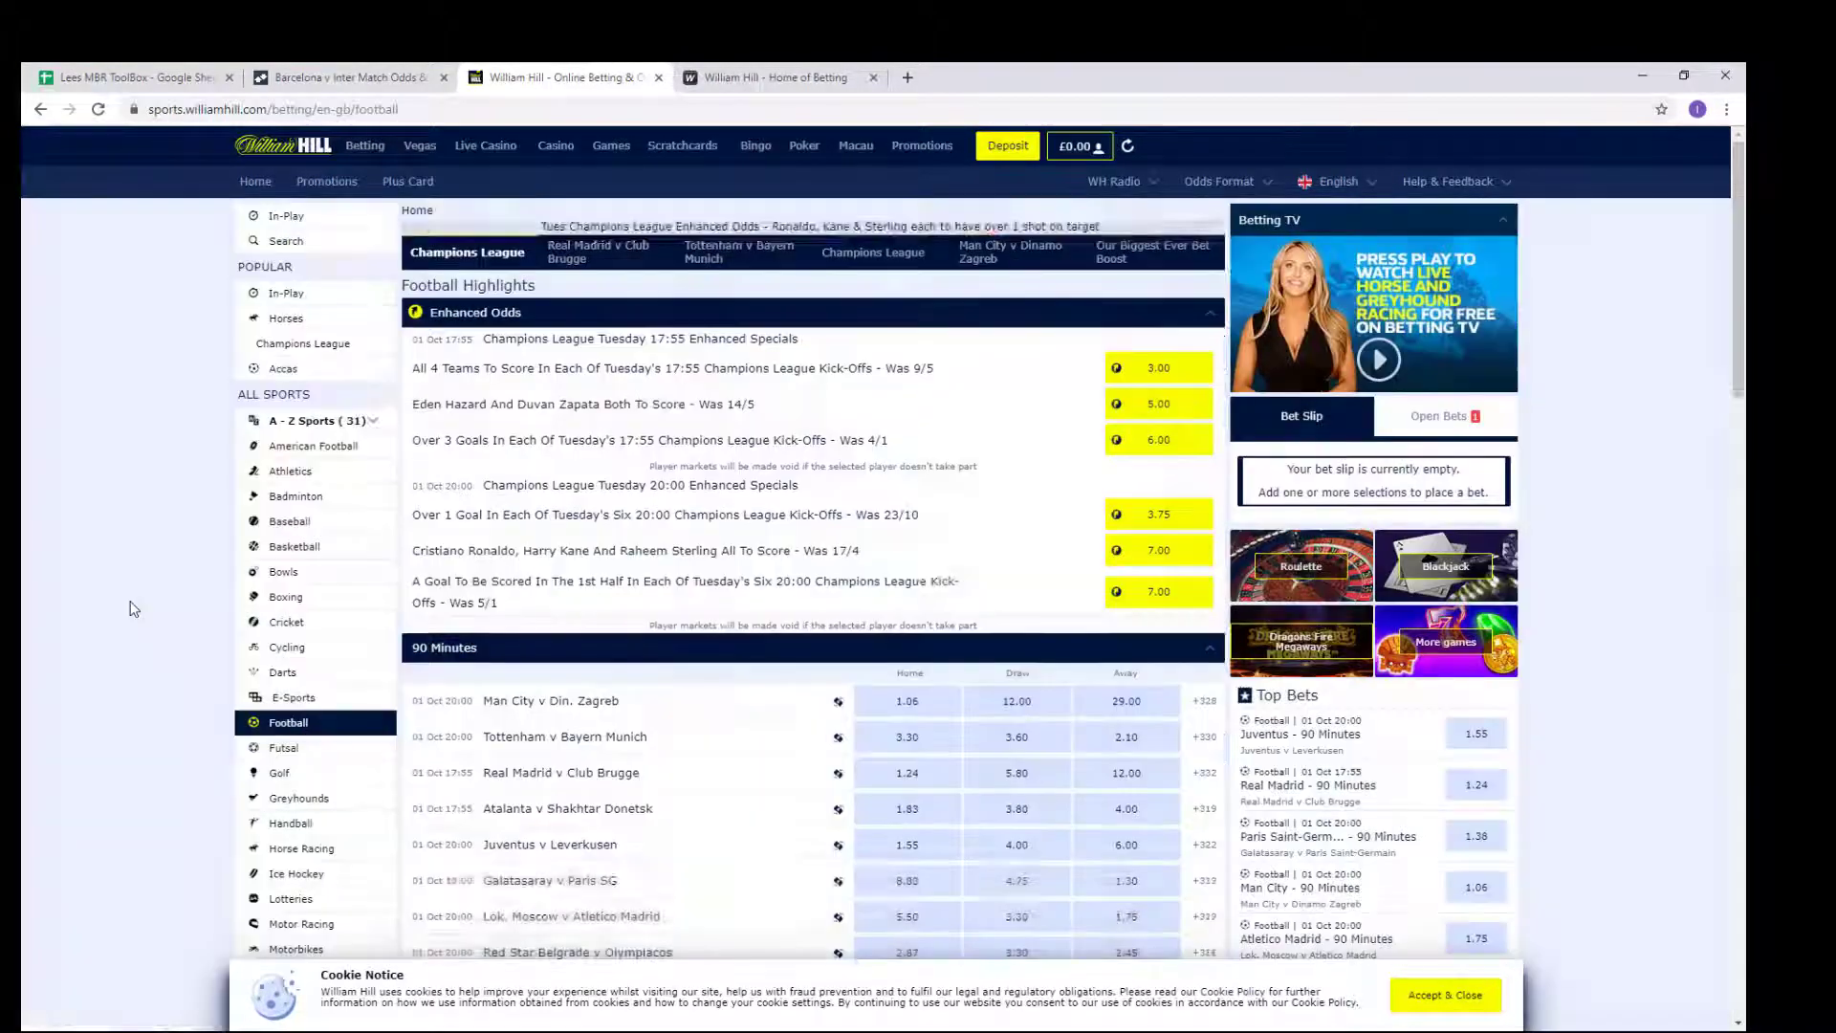
{"action": "scroll", "coordinate": [134, 612], "scroll_direction": "down", "scroll_amount": 2}
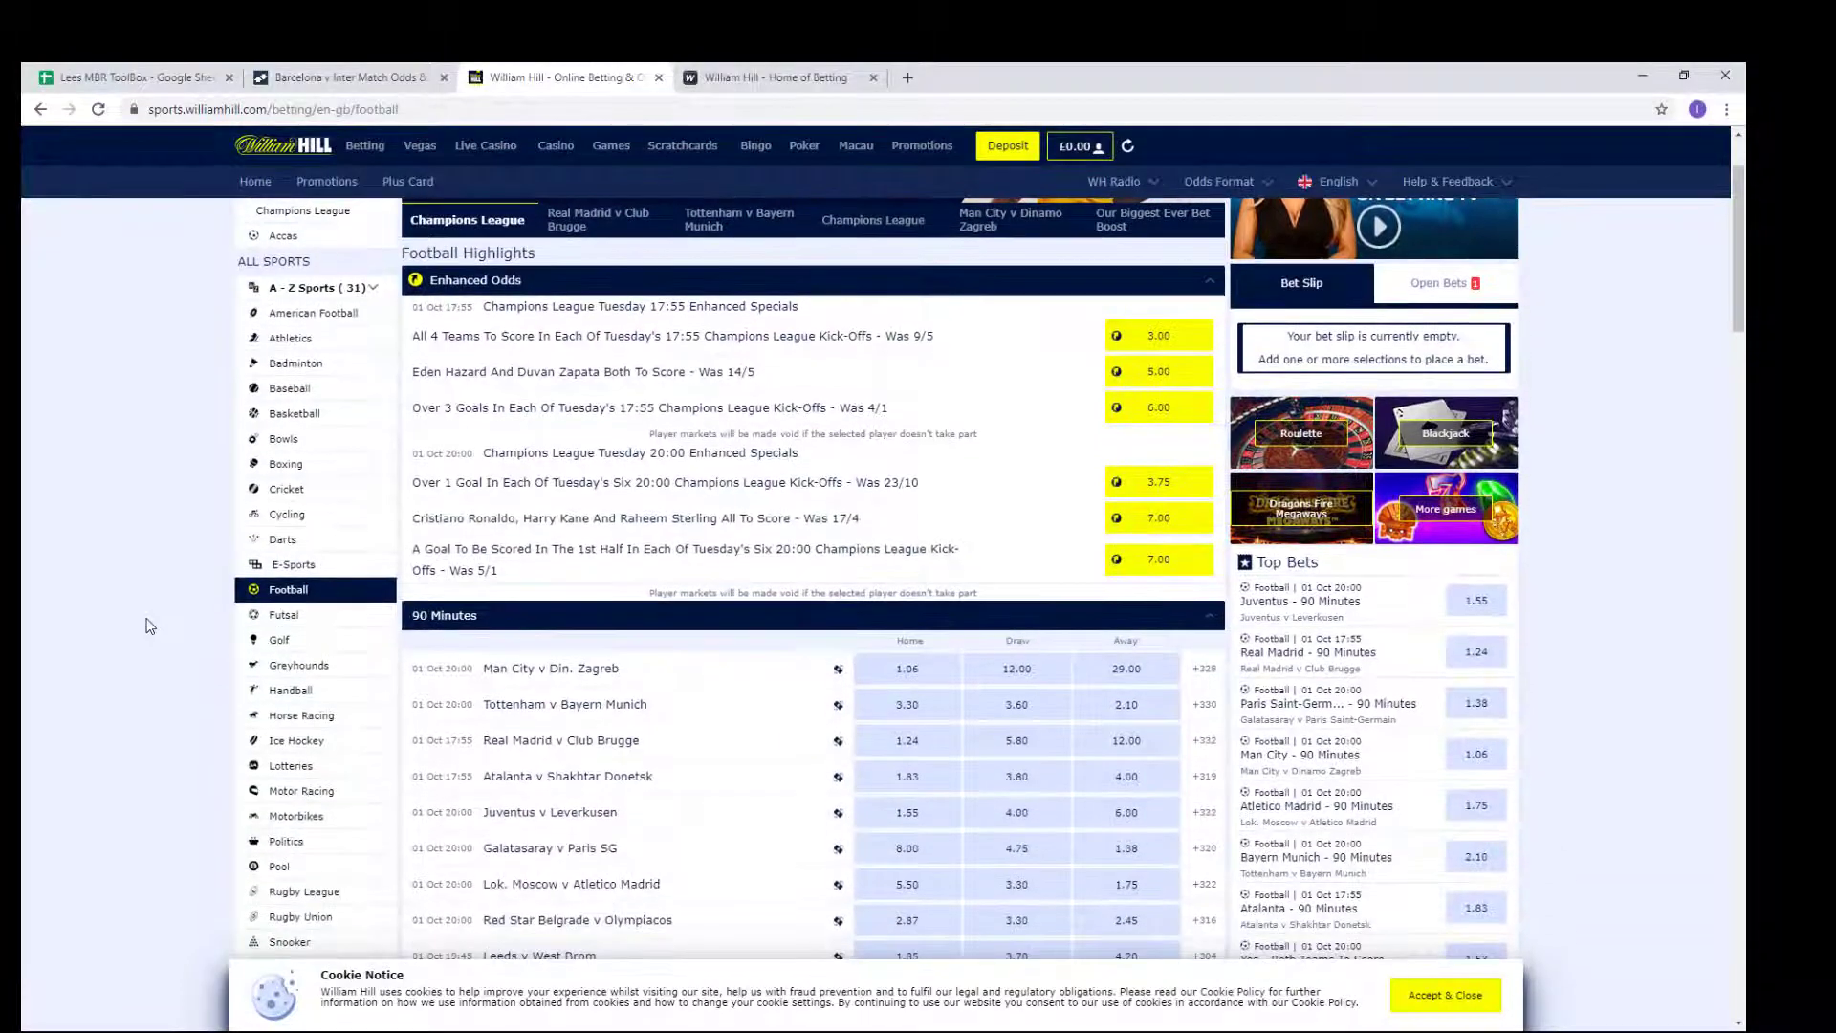
{"action": "scroll", "coordinate": [150, 626], "scroll_direction": "down", "scroll_amount": 1}
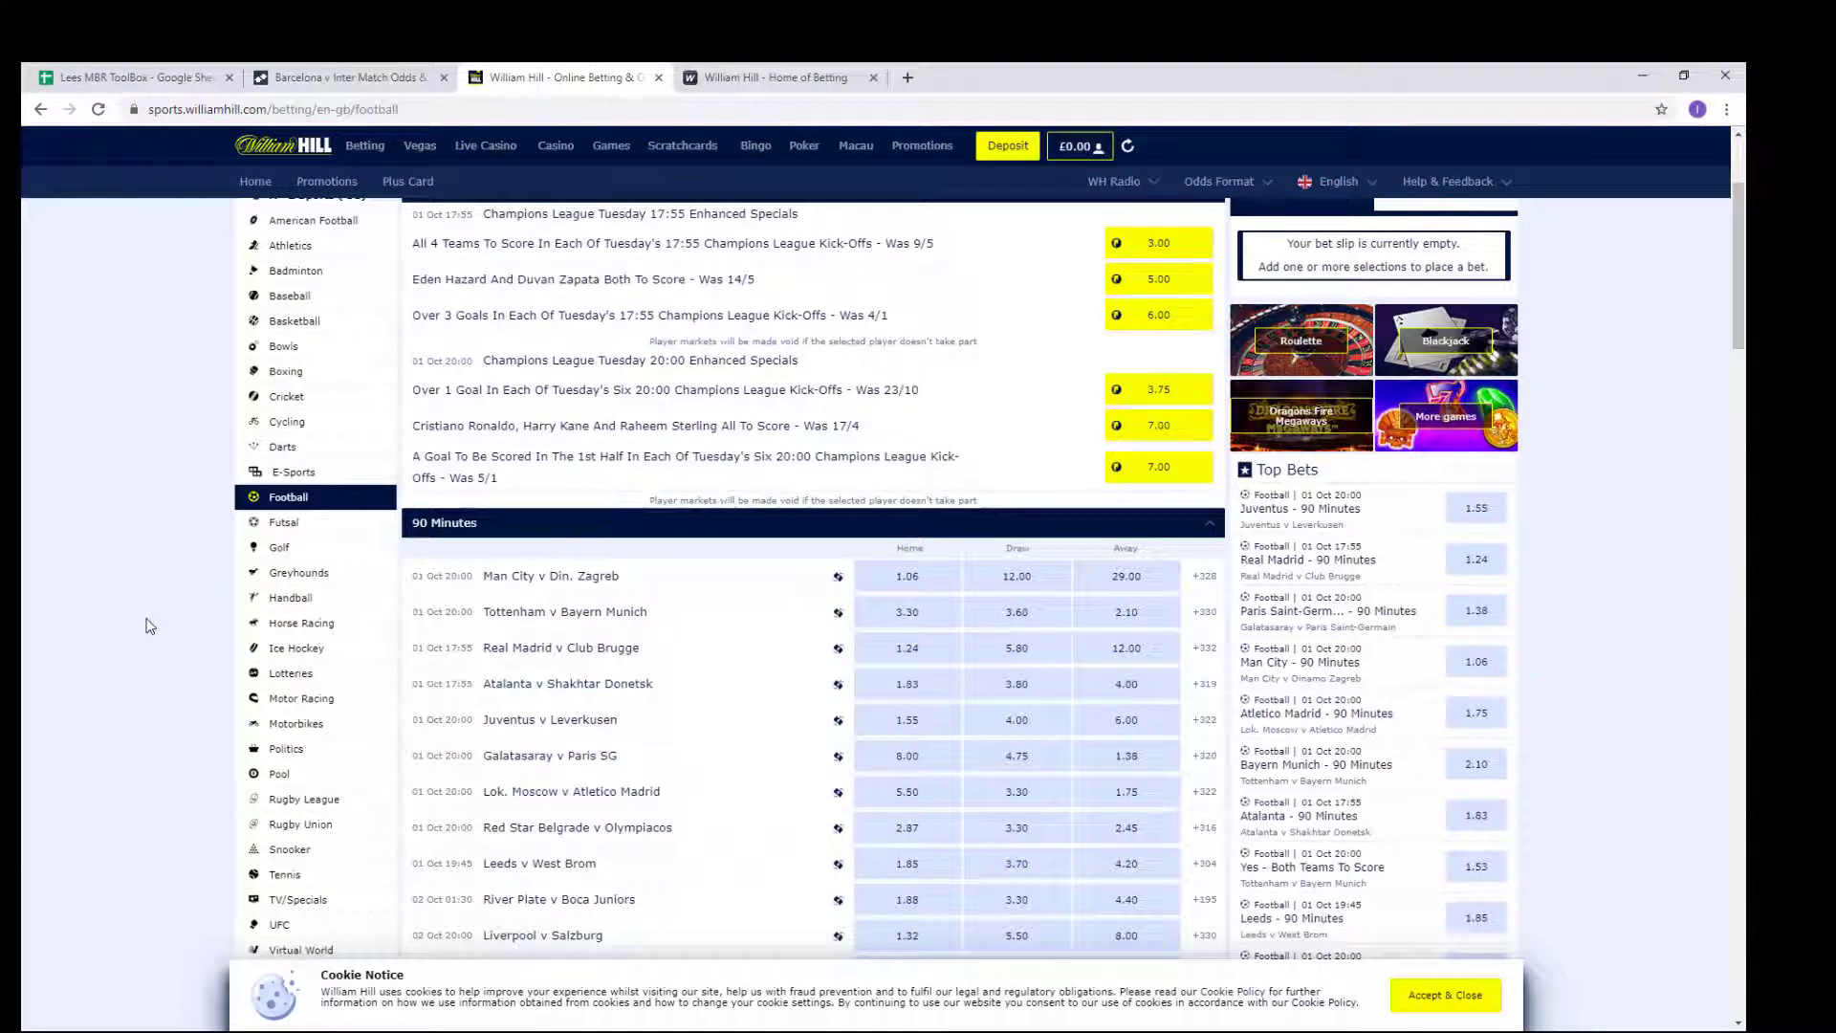
Accept William Hill's cookie notice and compare the Real Madrid v Club Brugge odds with the Betfair lay odds.
{"action": "left_click", "coordinate": [320, 79]}
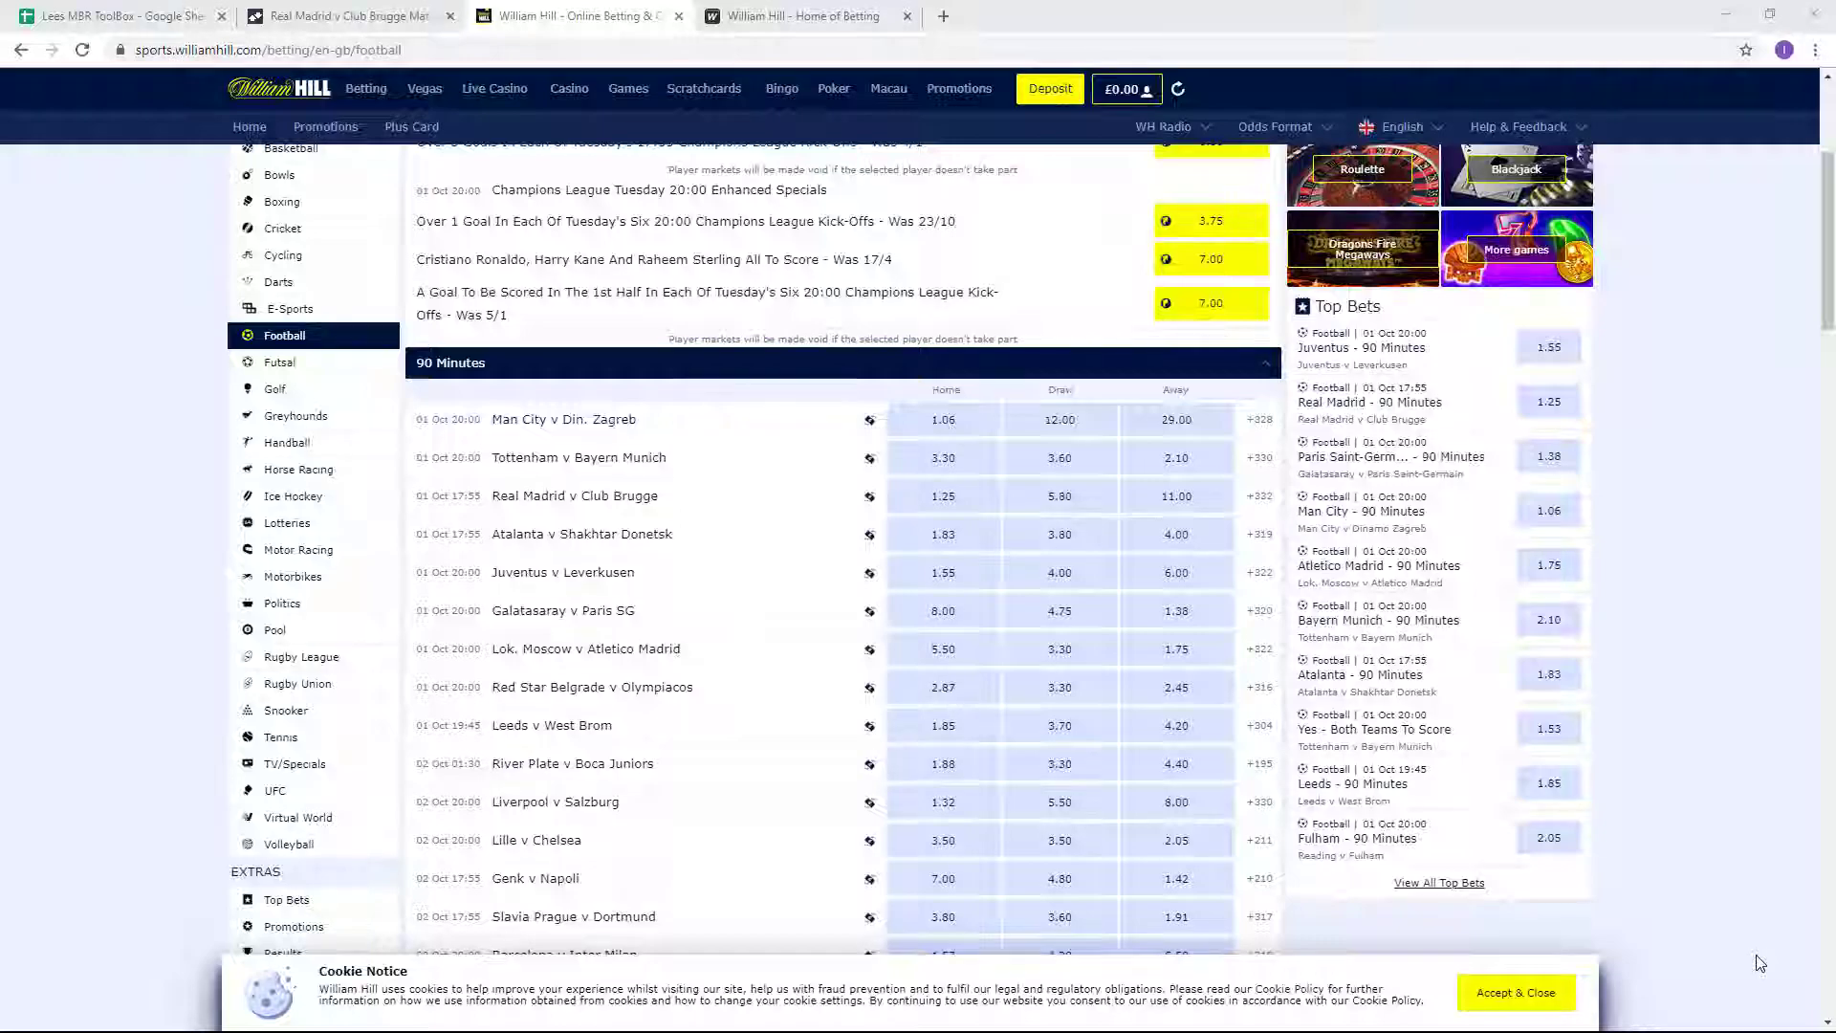
{"action": "left_click", "coordinate": [1539, 1004]}
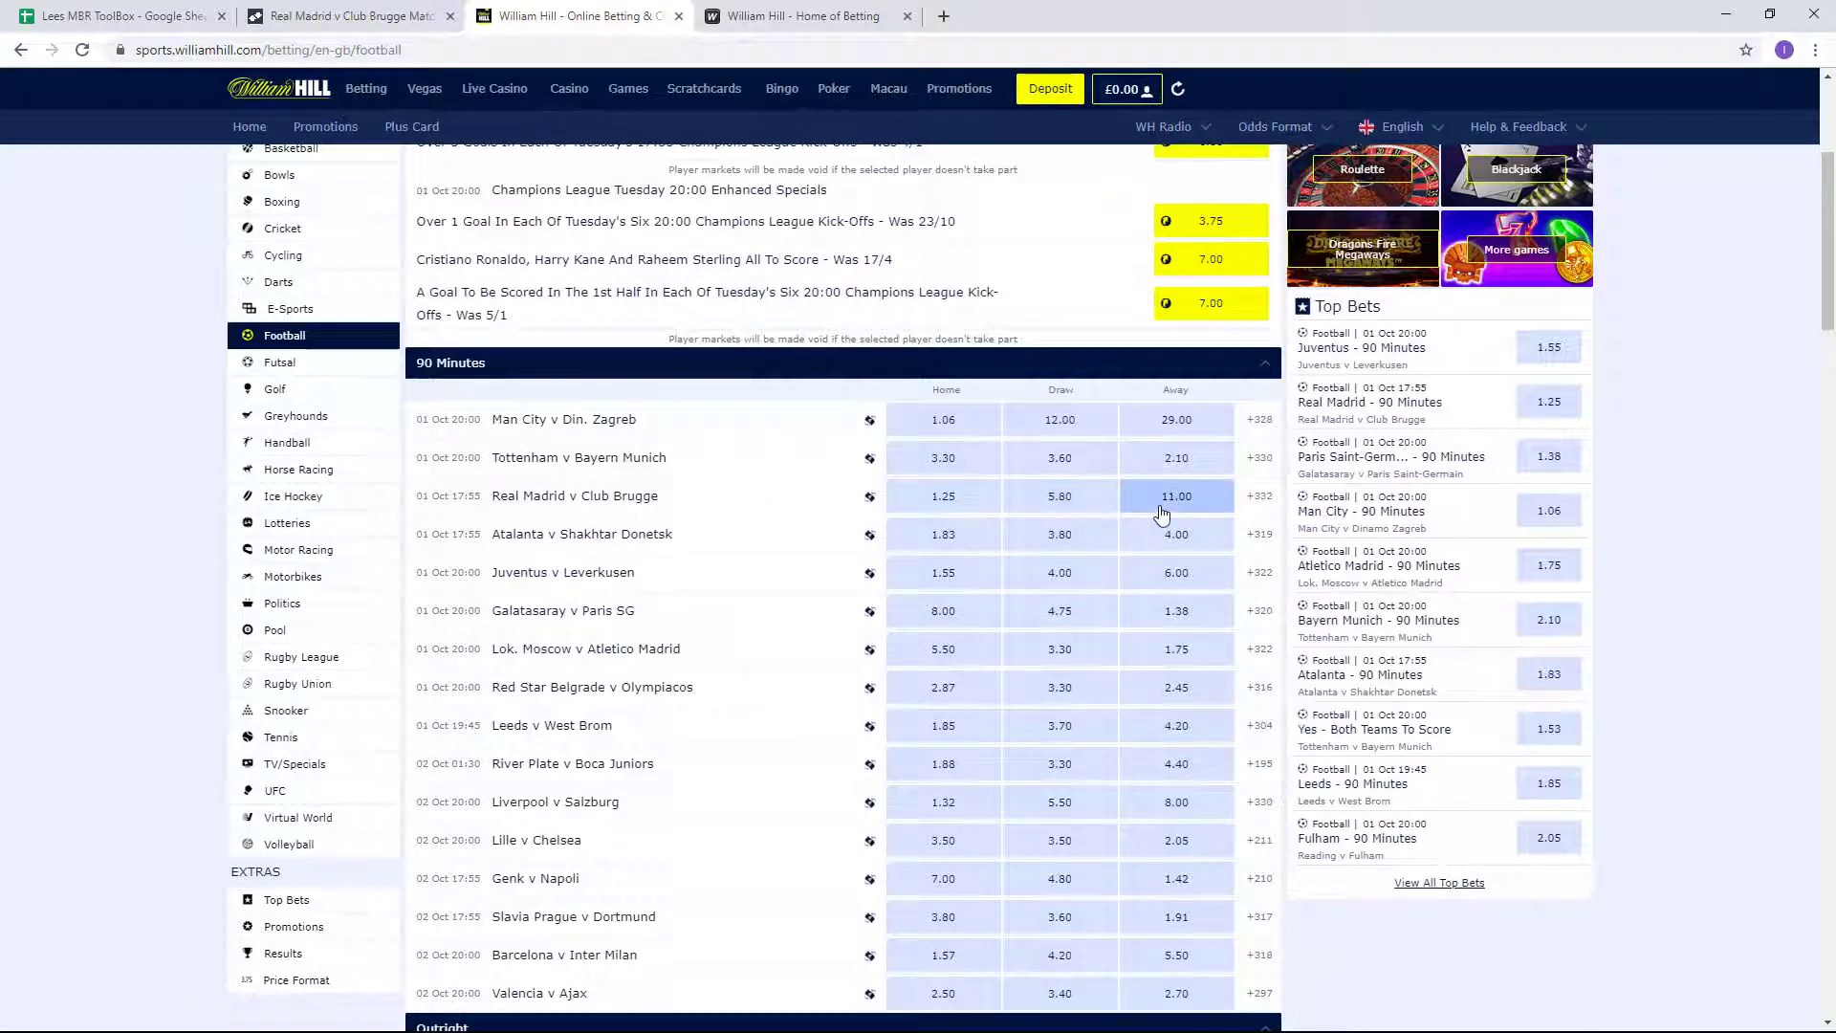
{"action": "left_click", "coordinate": [371, 15]}
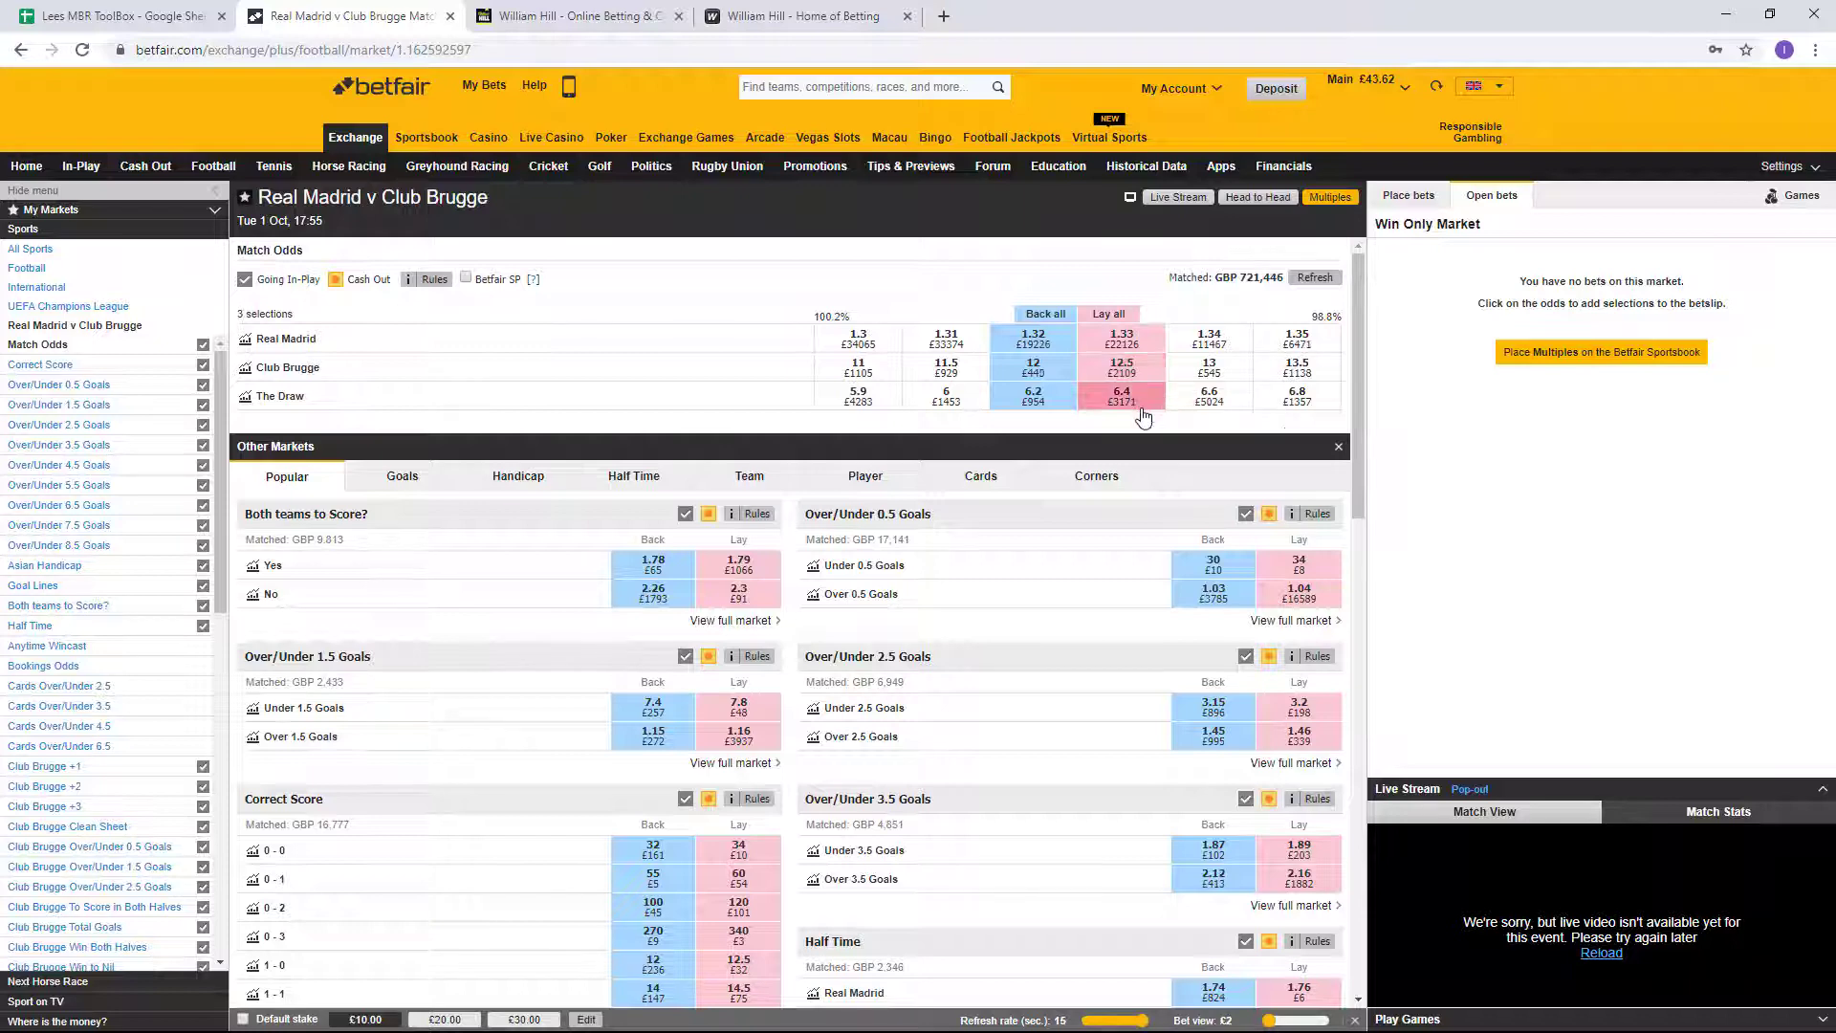
In the spreadsheet's Single Calculator, set the Free Bet back stake to 10, back odds to 5.8 and lay odds to 6.4.
{"action": "left_click", "coordinate": [158, 13]}
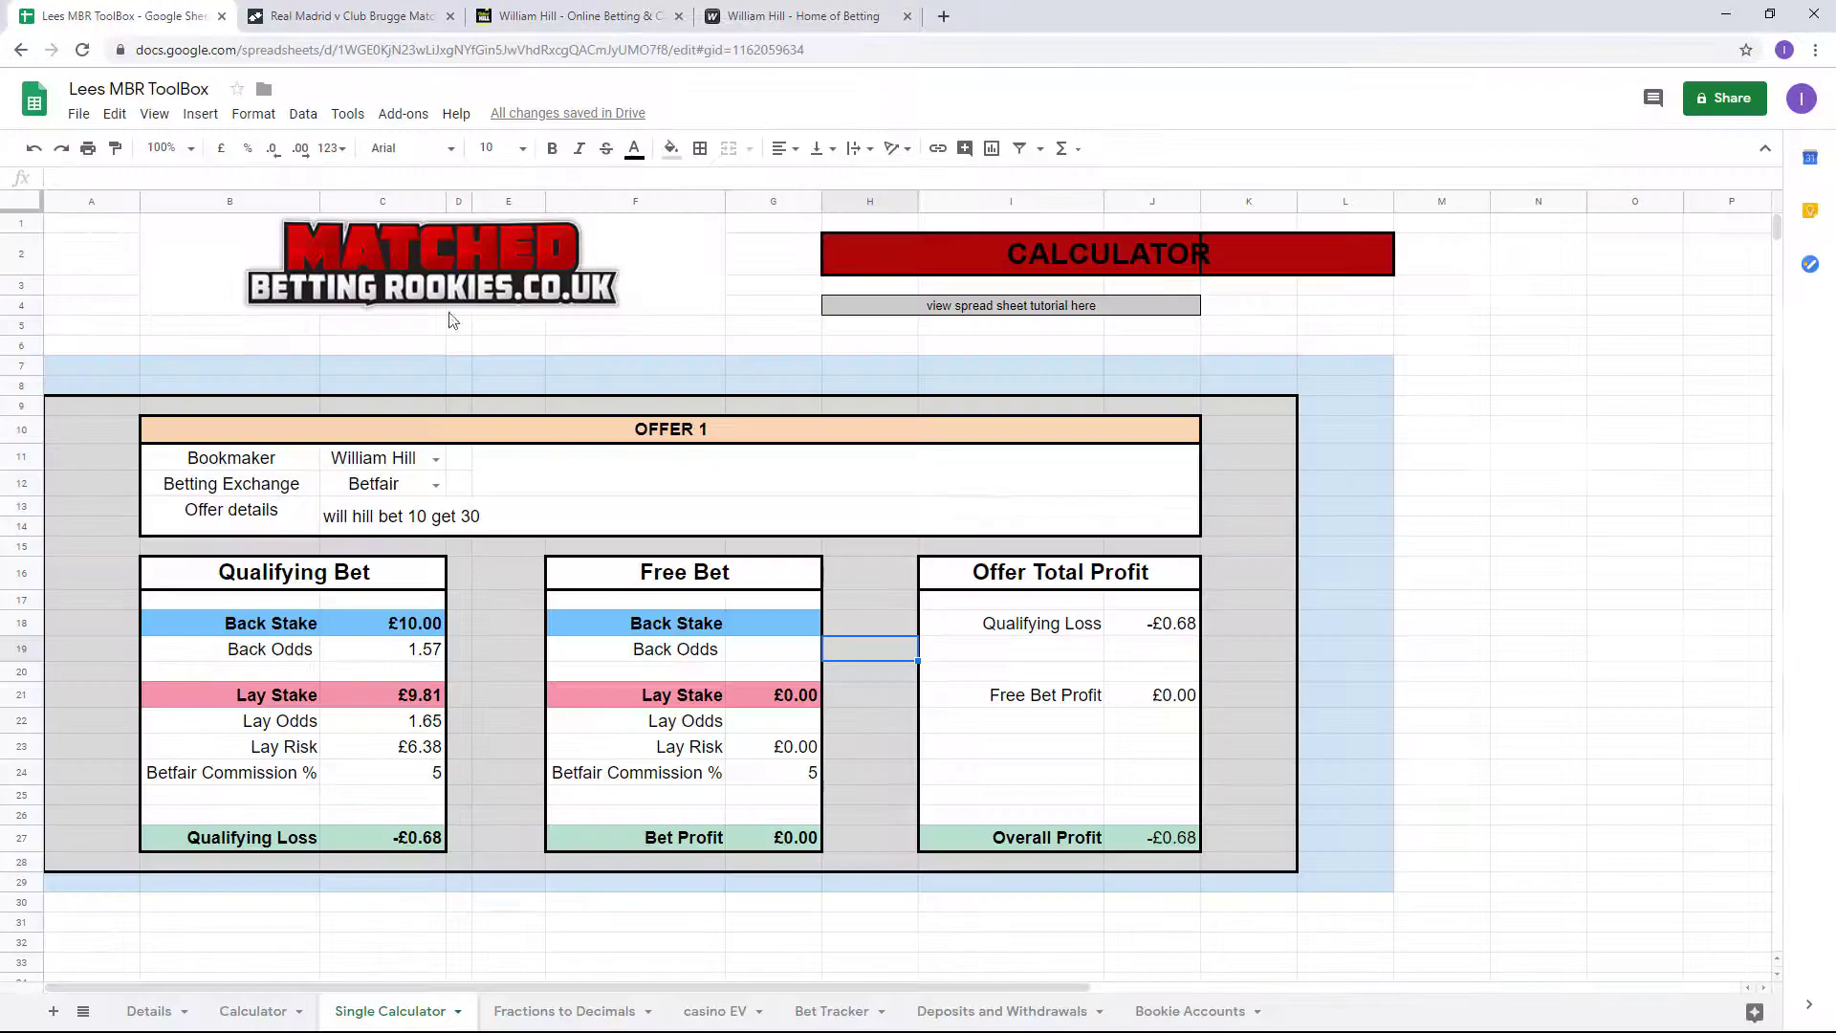
{"action": "left_click", "coordinate": [782, 622]}
{"action": "type", "text": "10"}
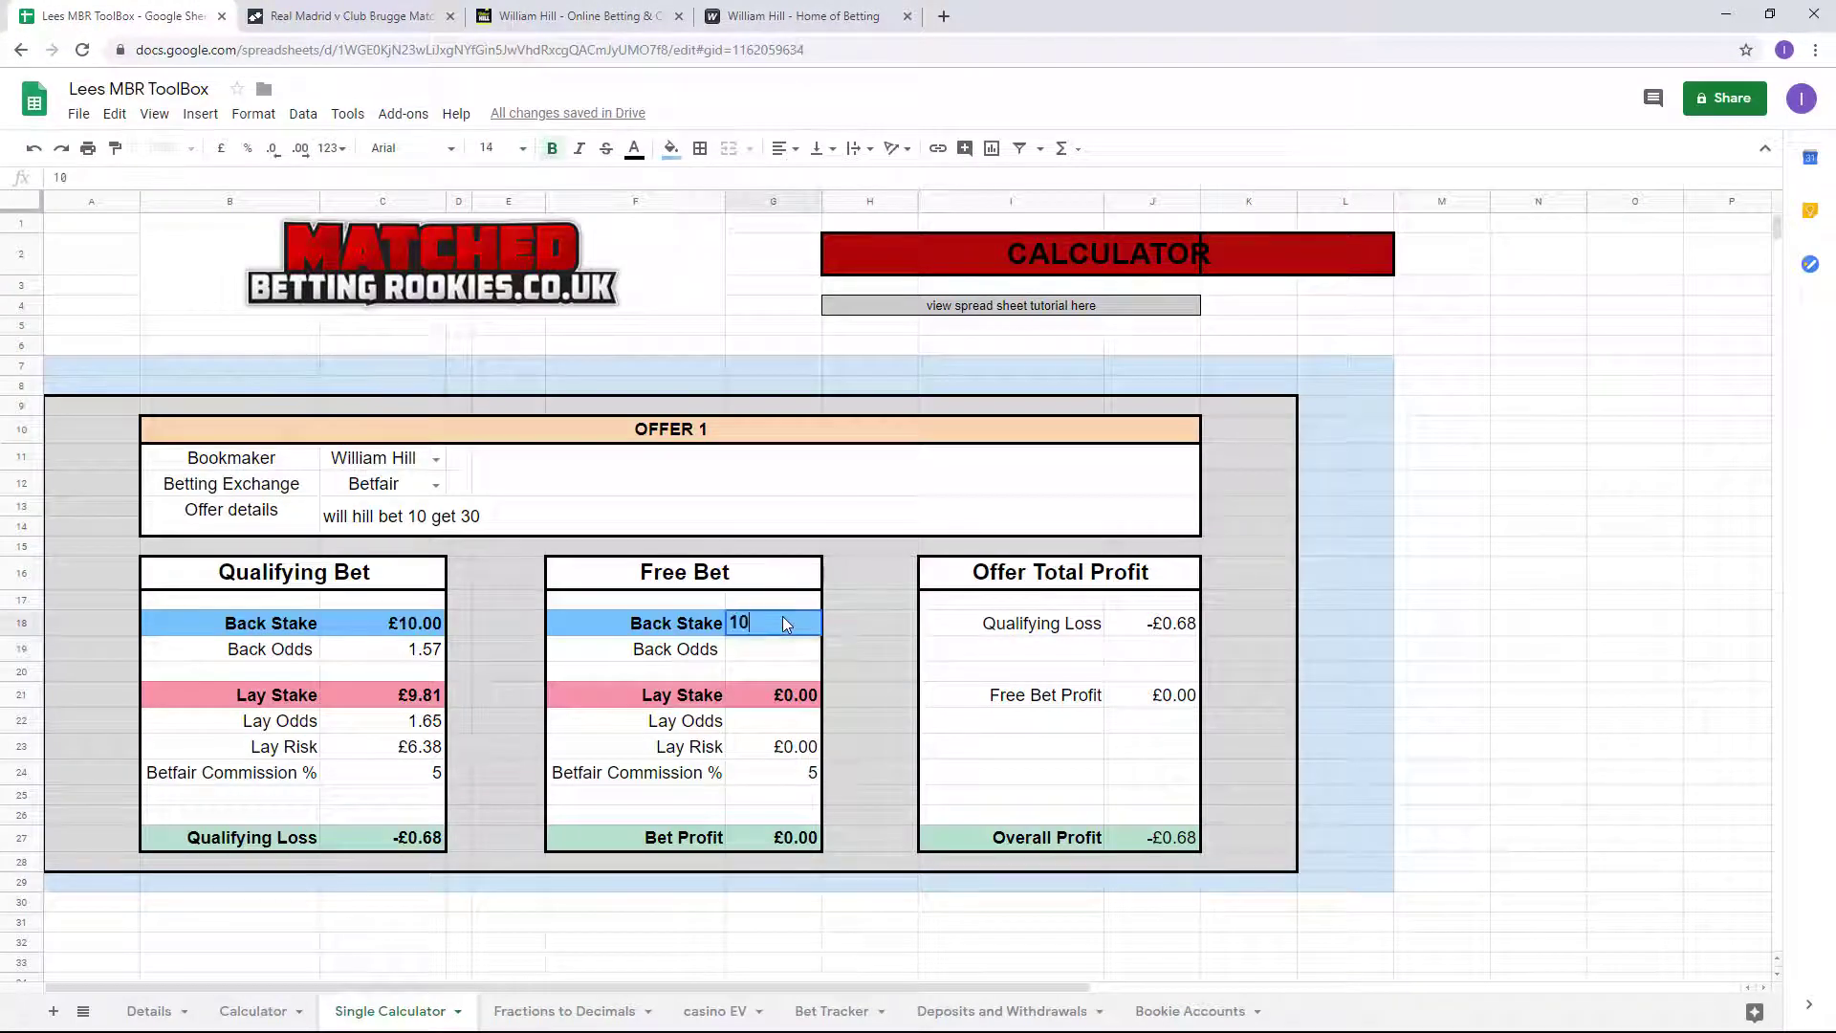
{"action": "key", "text": "Return"}
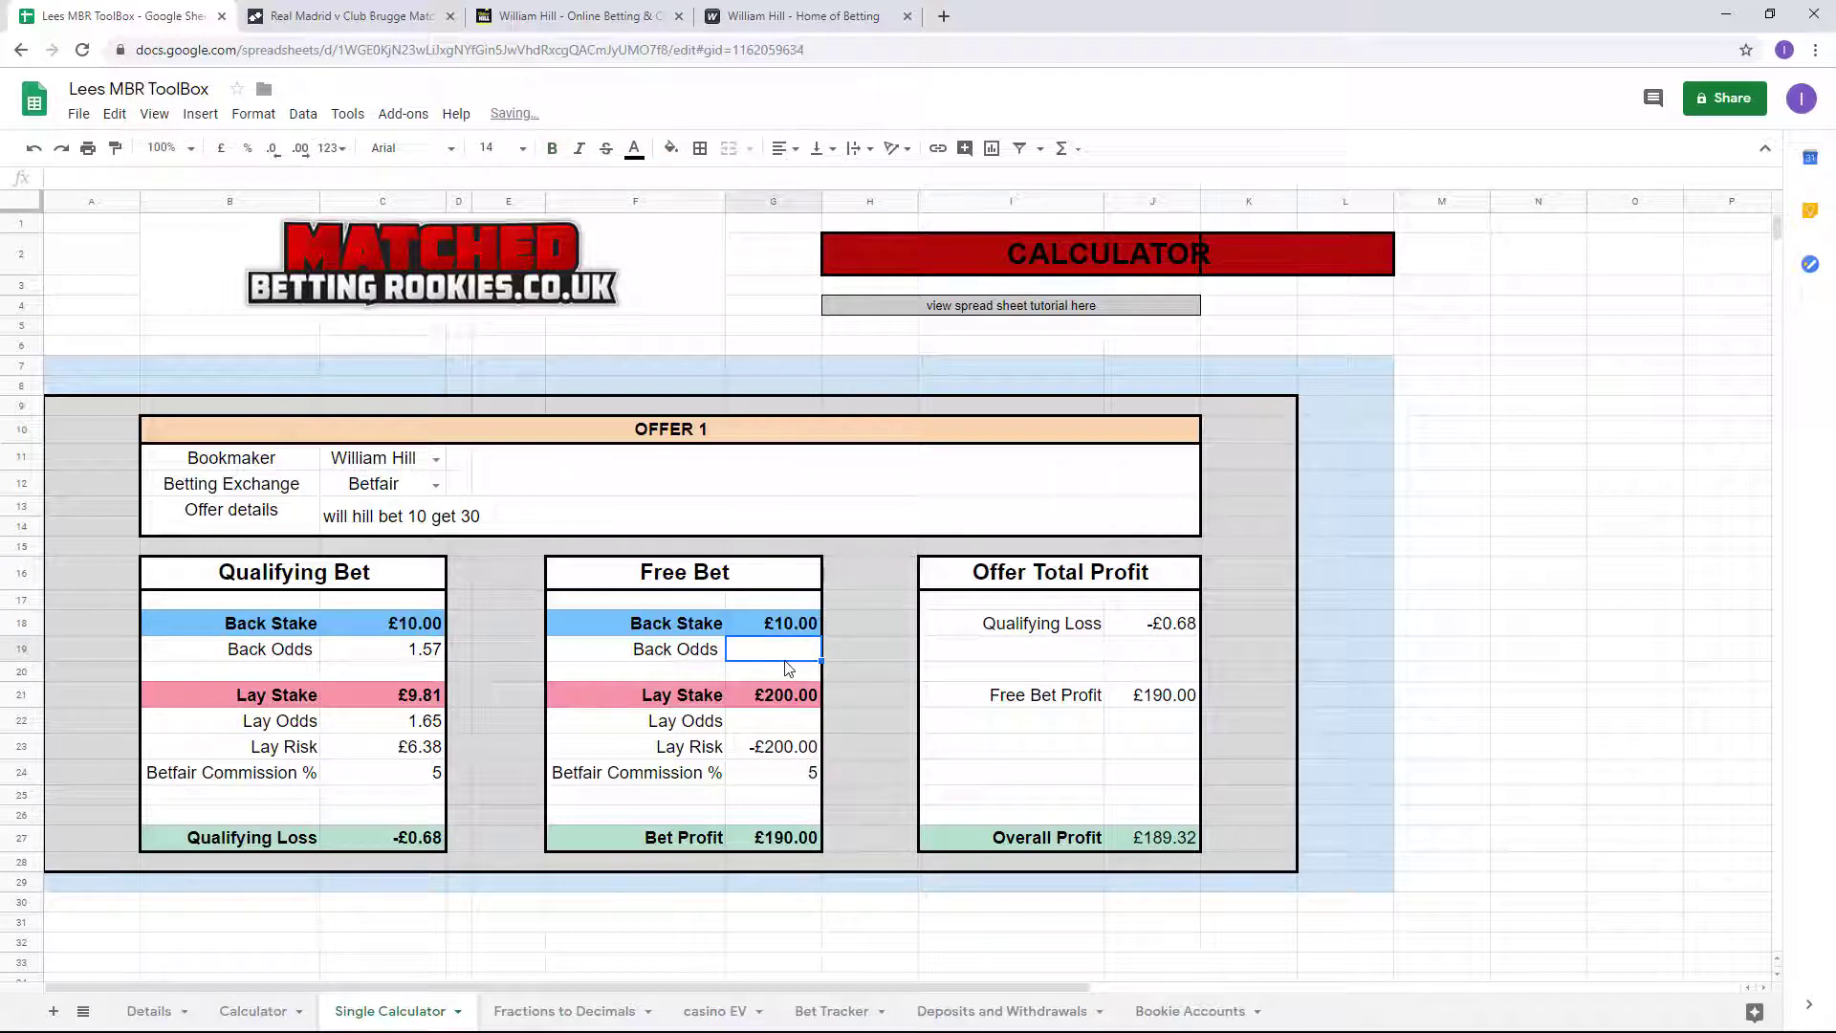
{"action": "type", "text": "5"}
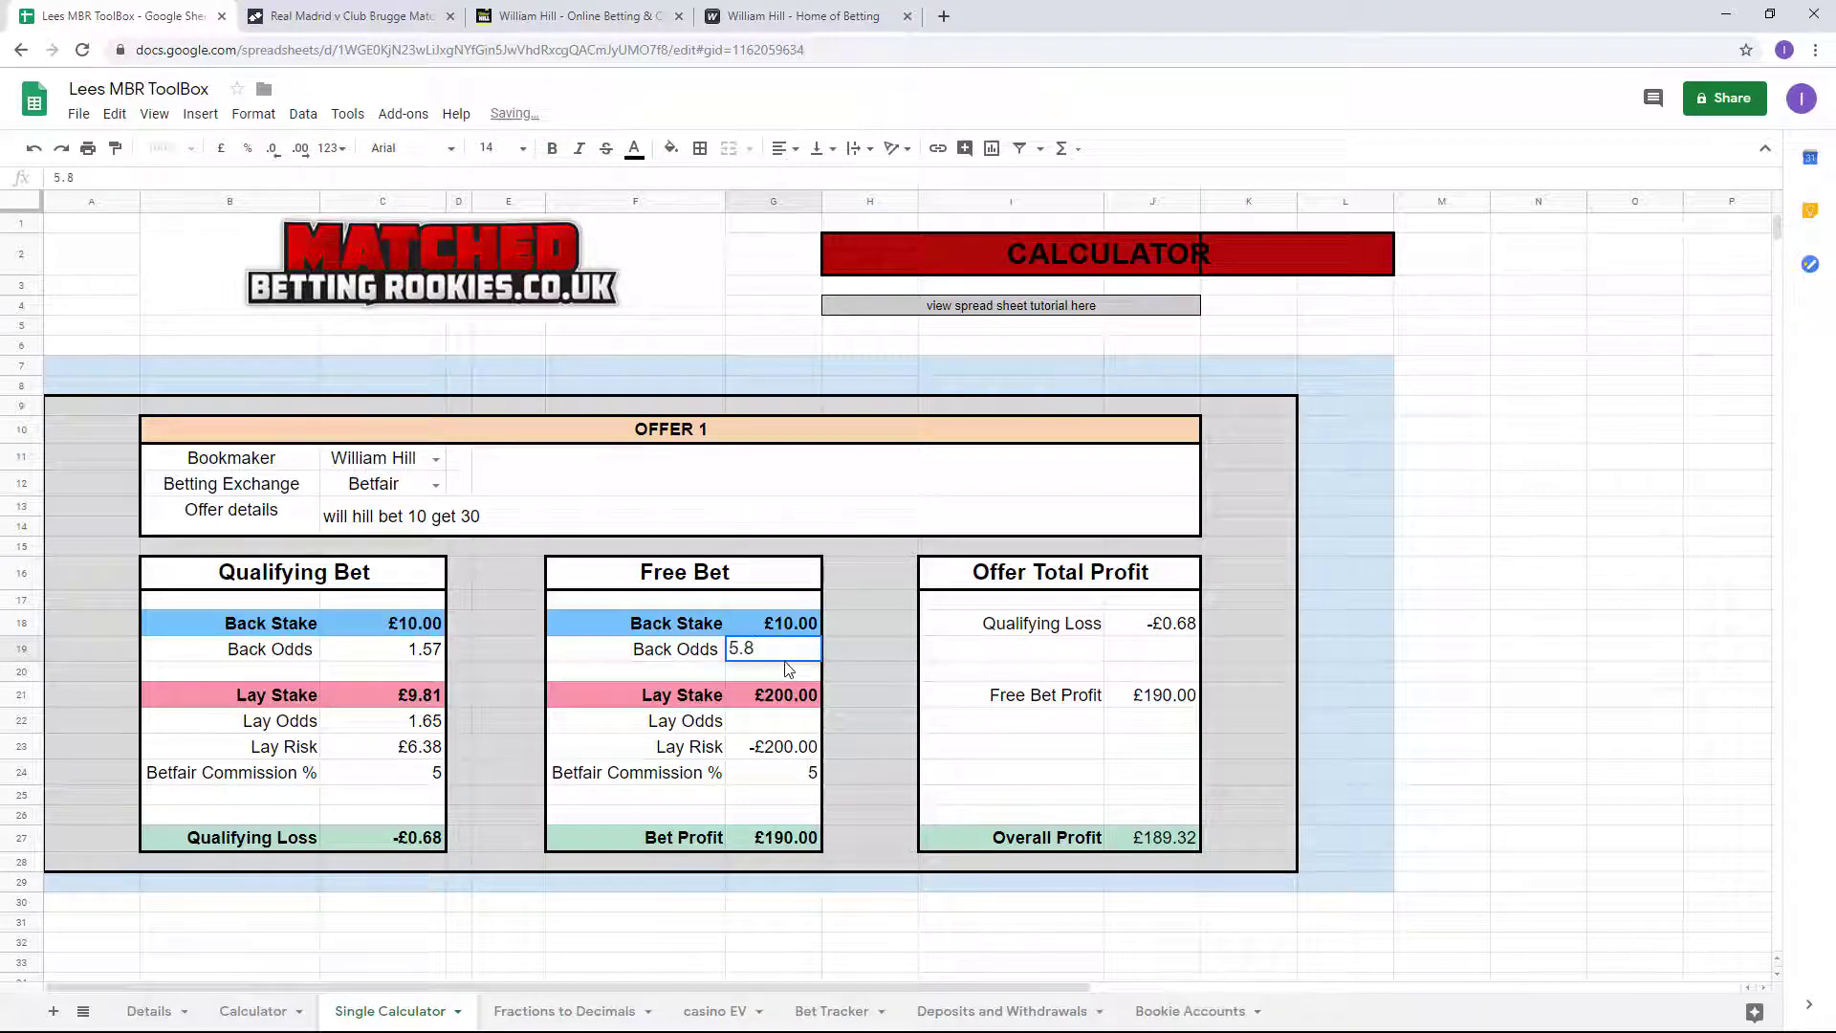
{"action": "type", "text": ".8"}
{"action": "left_click", "coordinate": [784, 724]}
{"action": "type", "text": "6.4"}
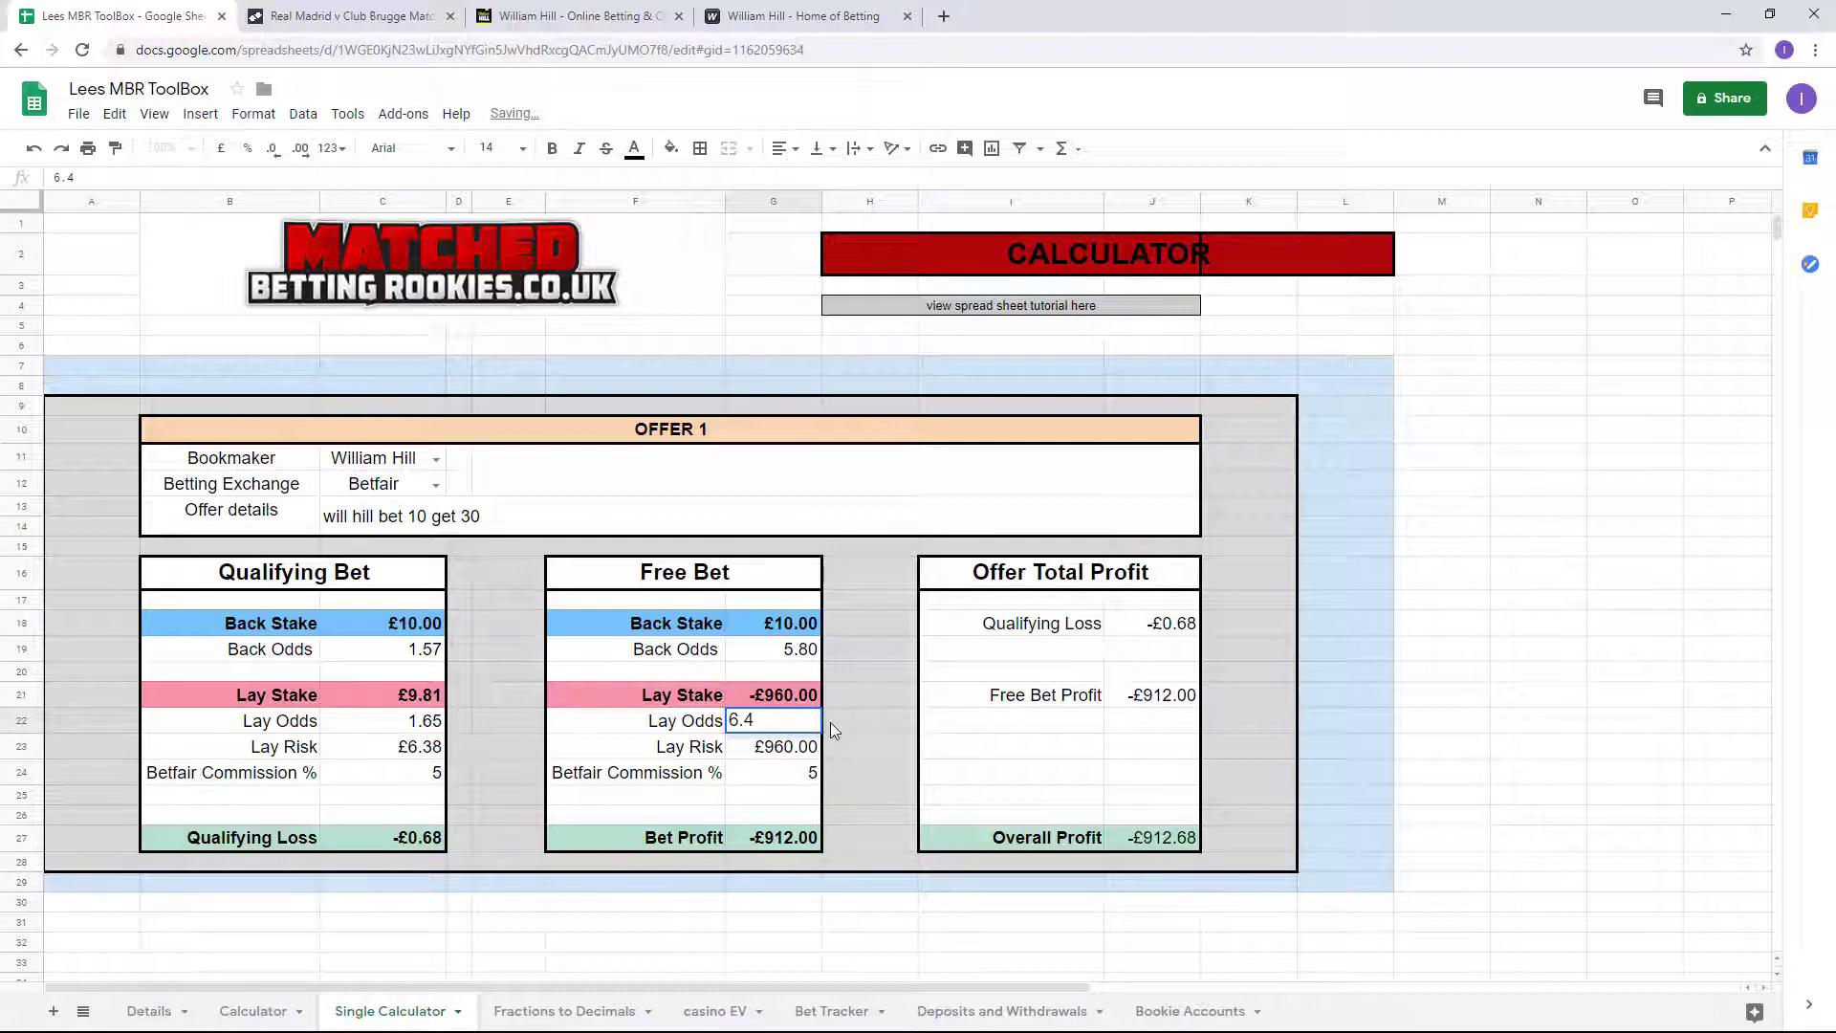
{"action": "left_click", "coordinate": [830, 721]}
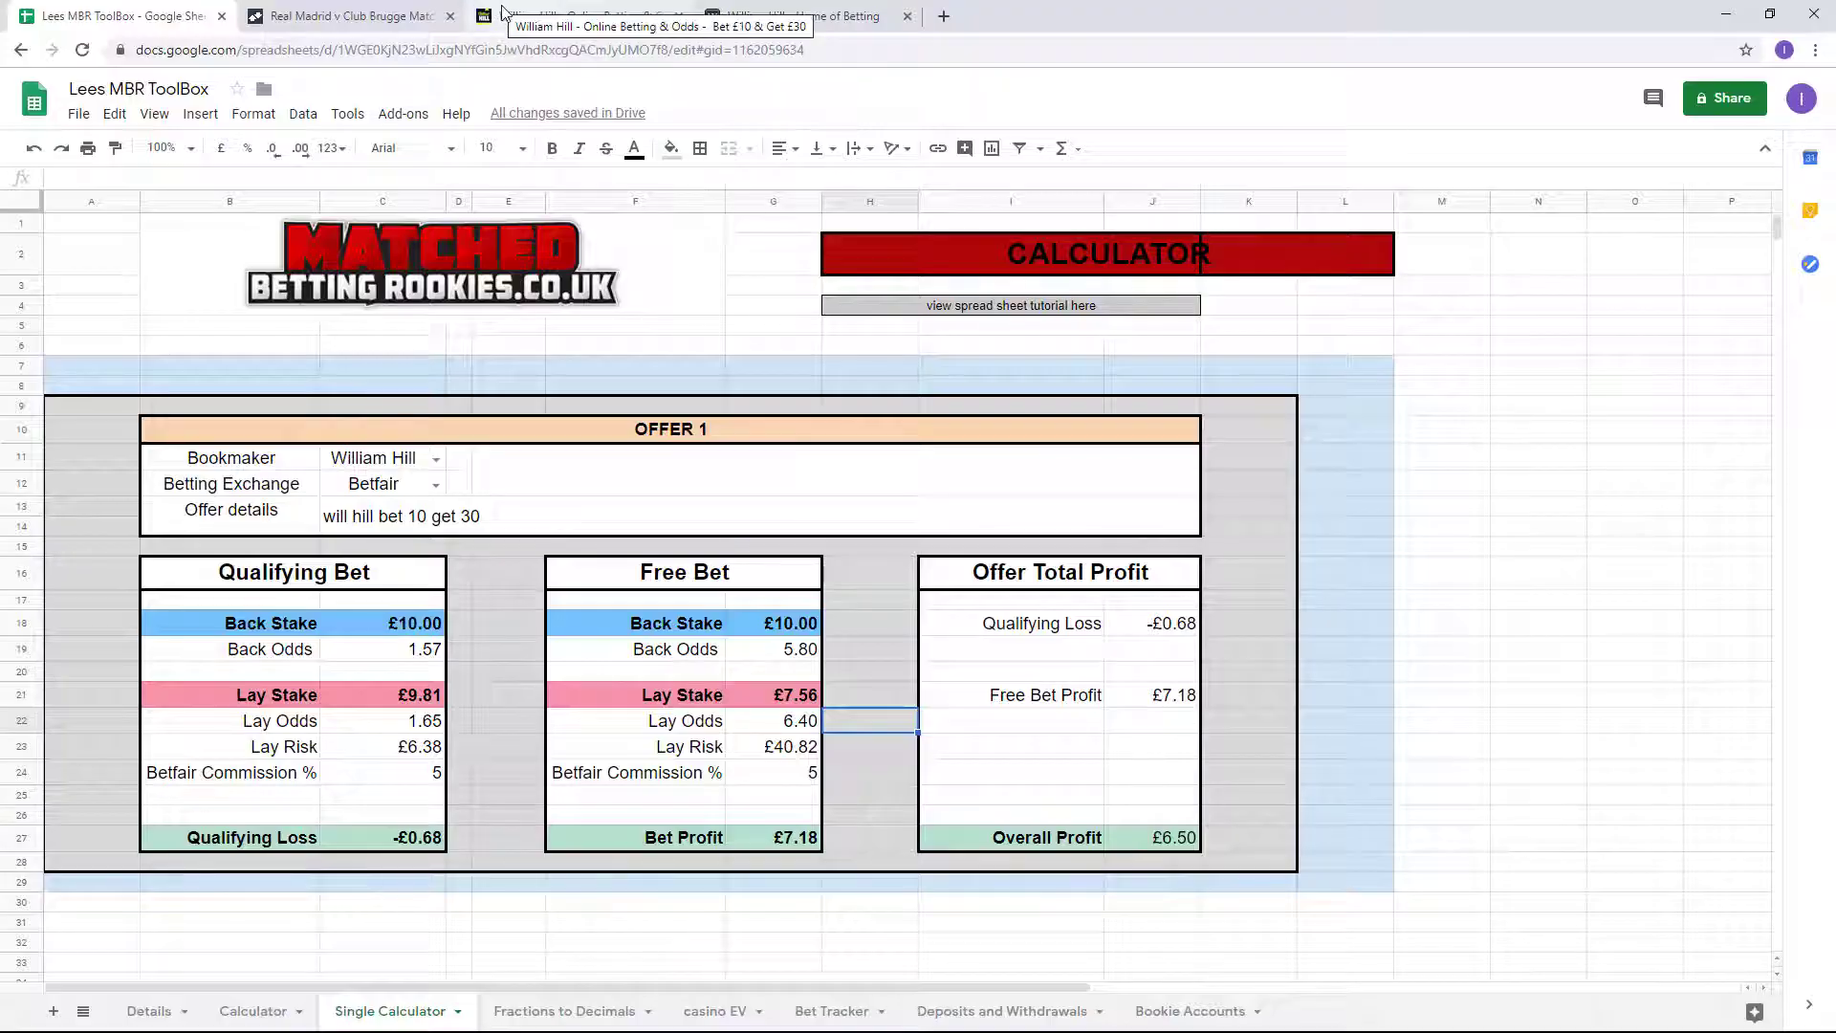
Search Betfair for juventus, open Juventus v Leverkusen and compare its match odds with William Hill's.
{"action": "left_click", "coordinate": [569, 16]}
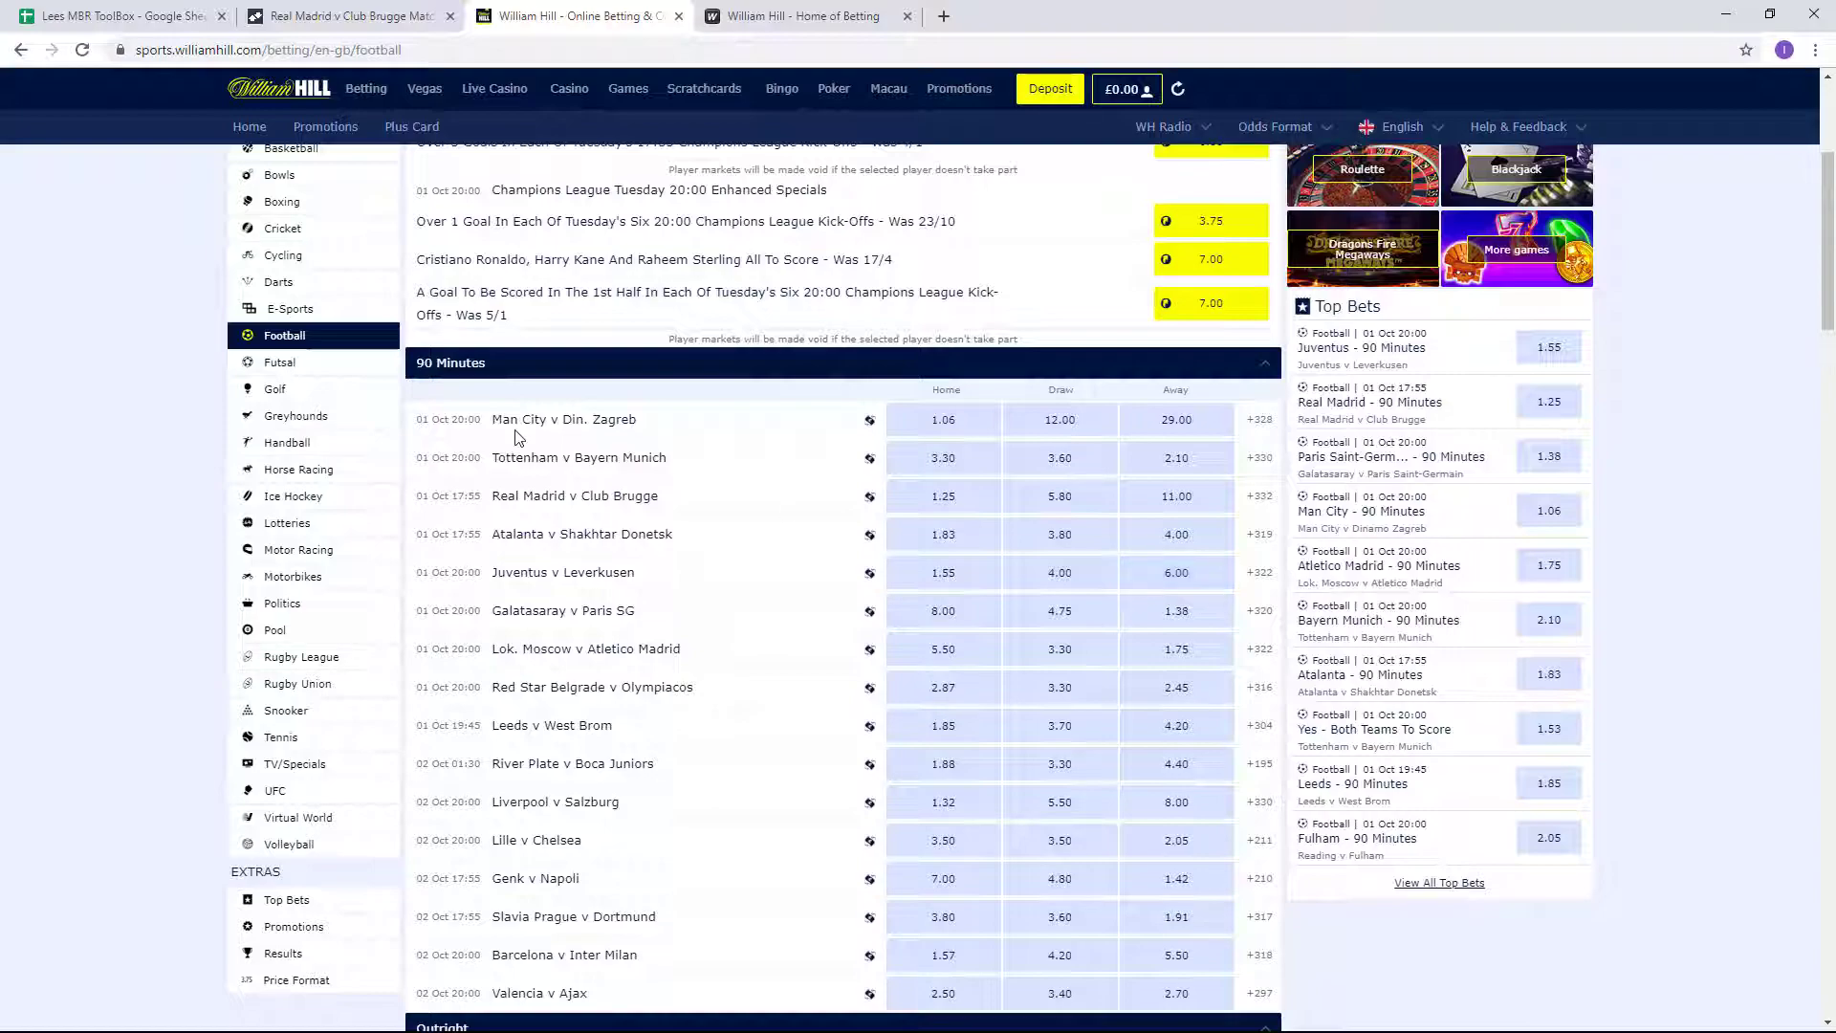
{"action": "left_click", "coordinate": [349, 16]}
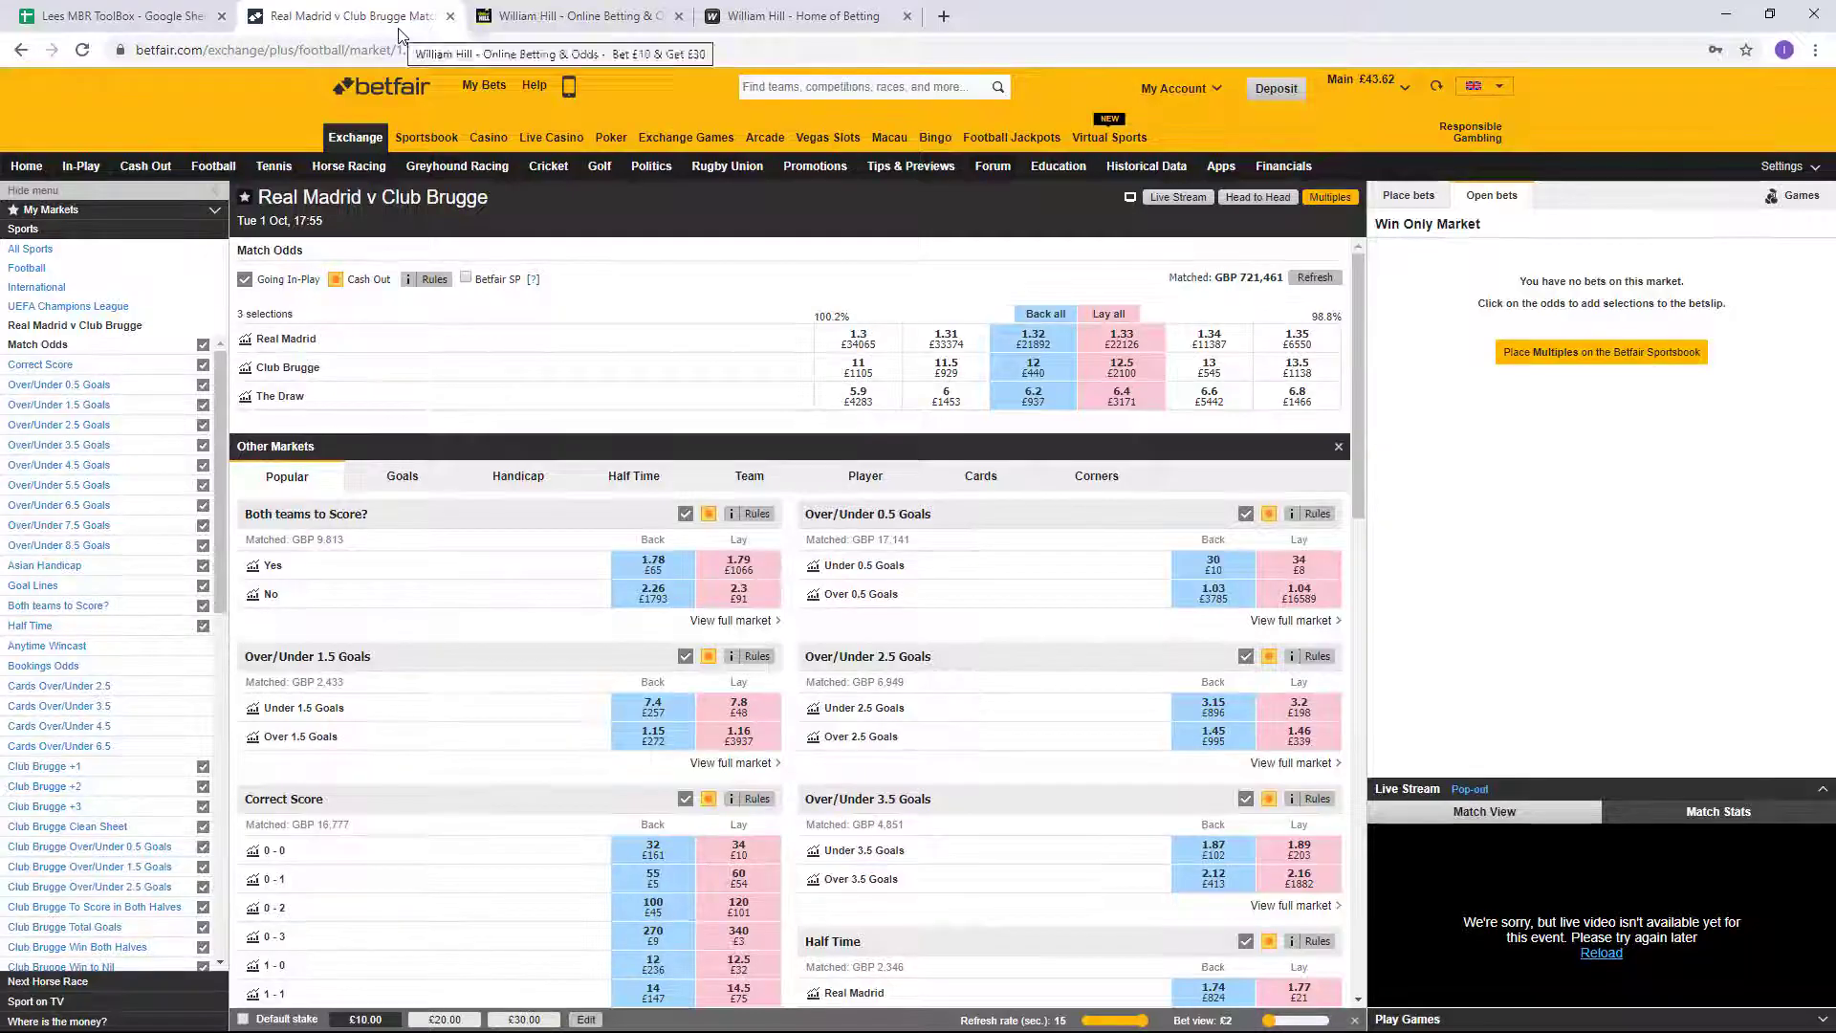
{"action": "left_click", "coordinate": [774, 83]}
{"action": "type", "text": "ju"}
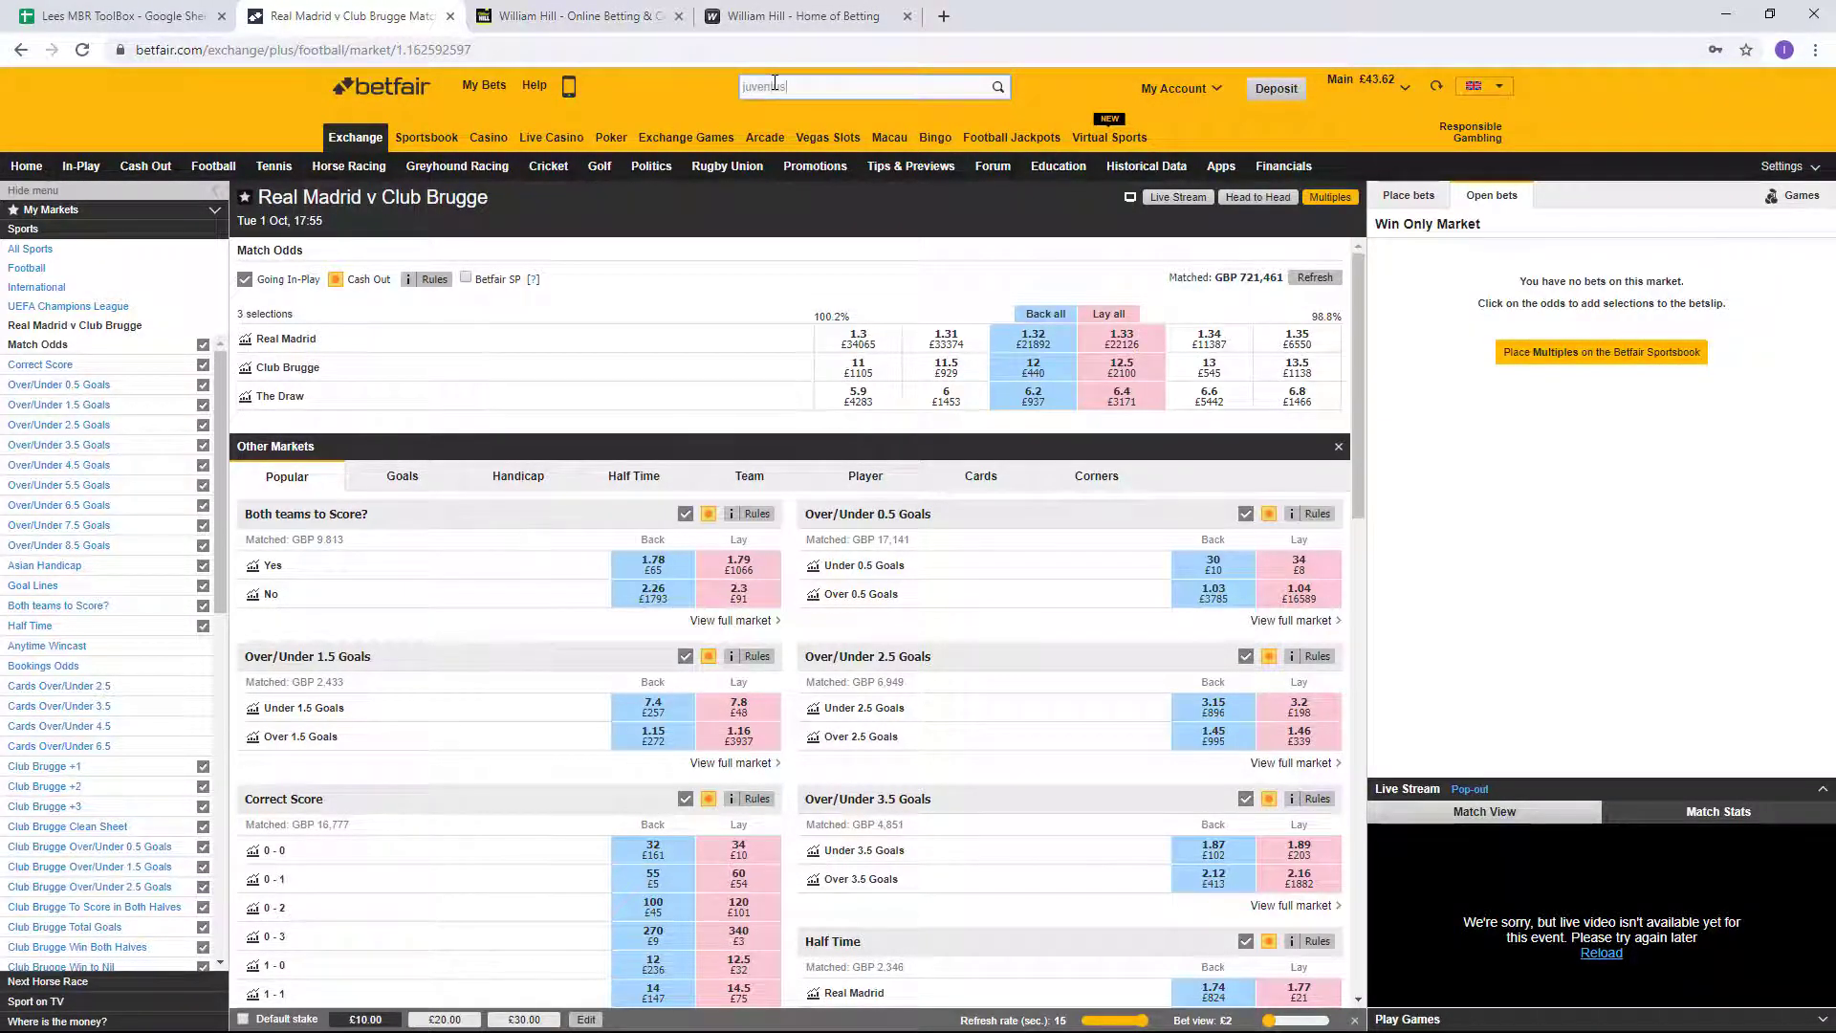
{"action": "type", "text": "ventus"}
{"action": "key", "text": "Return"}
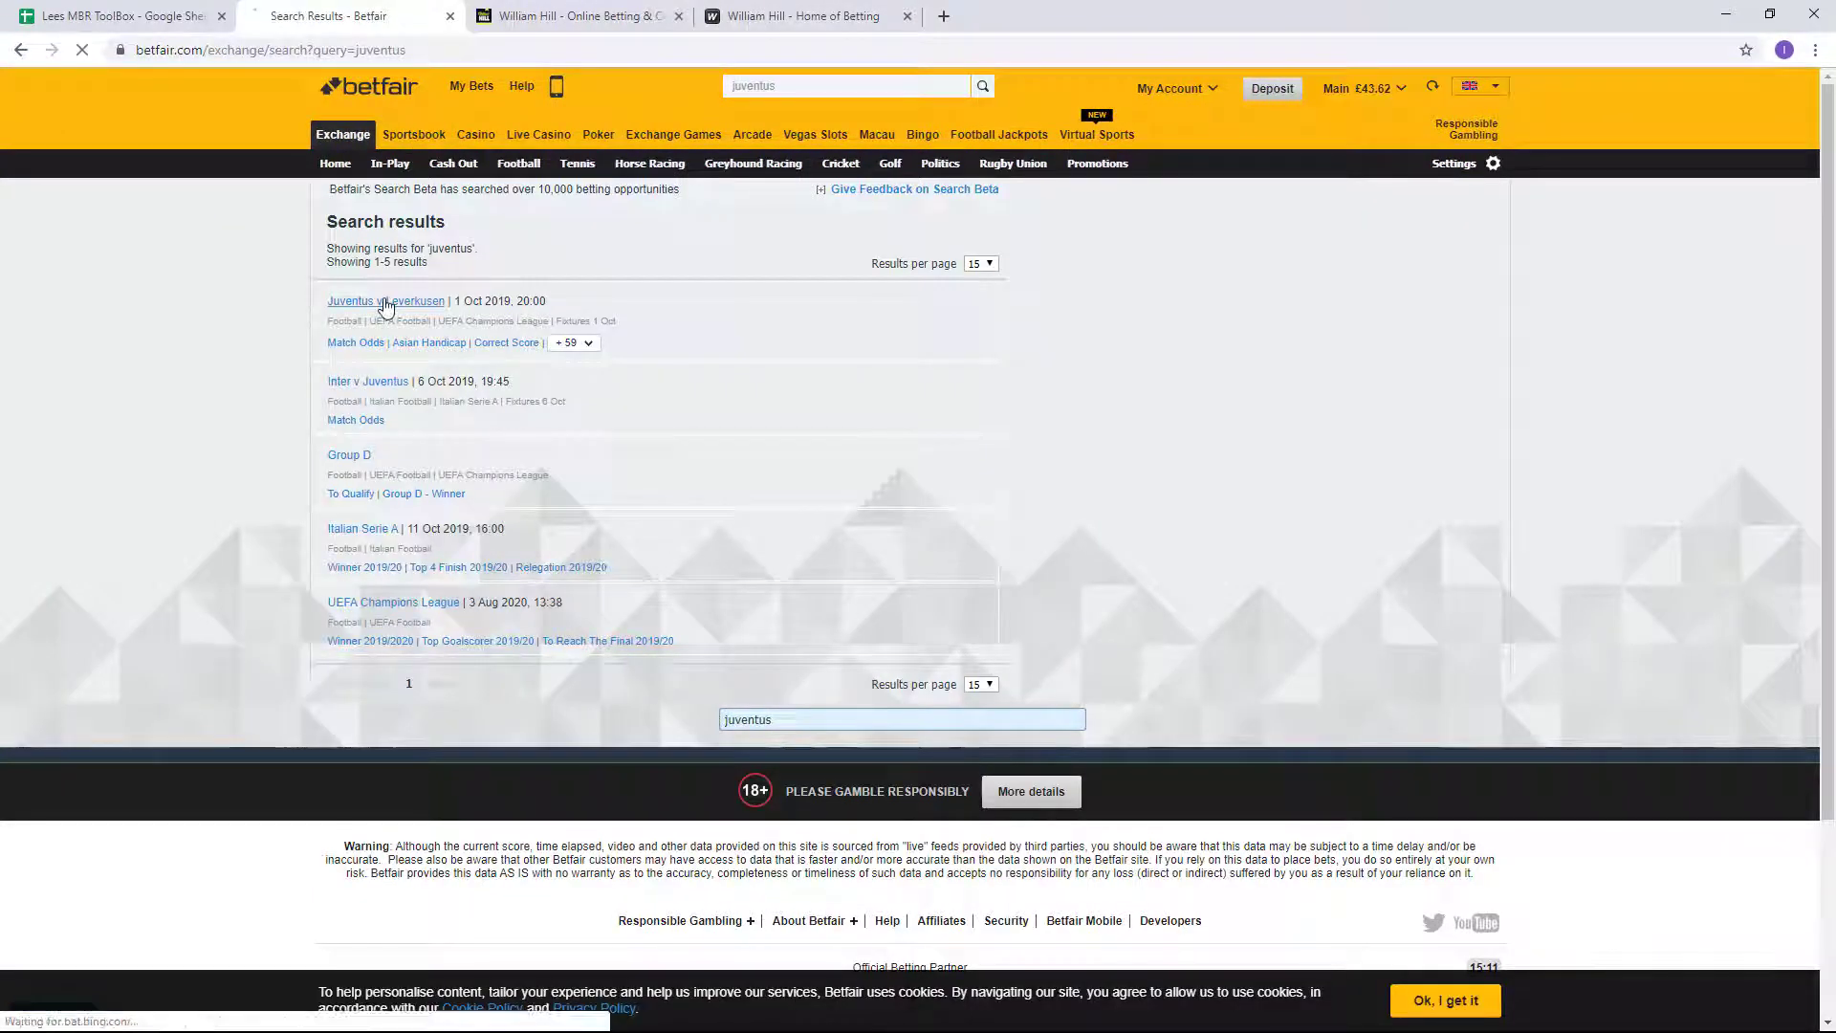
{"action": "left_click", "coordinate": [385, 302]}
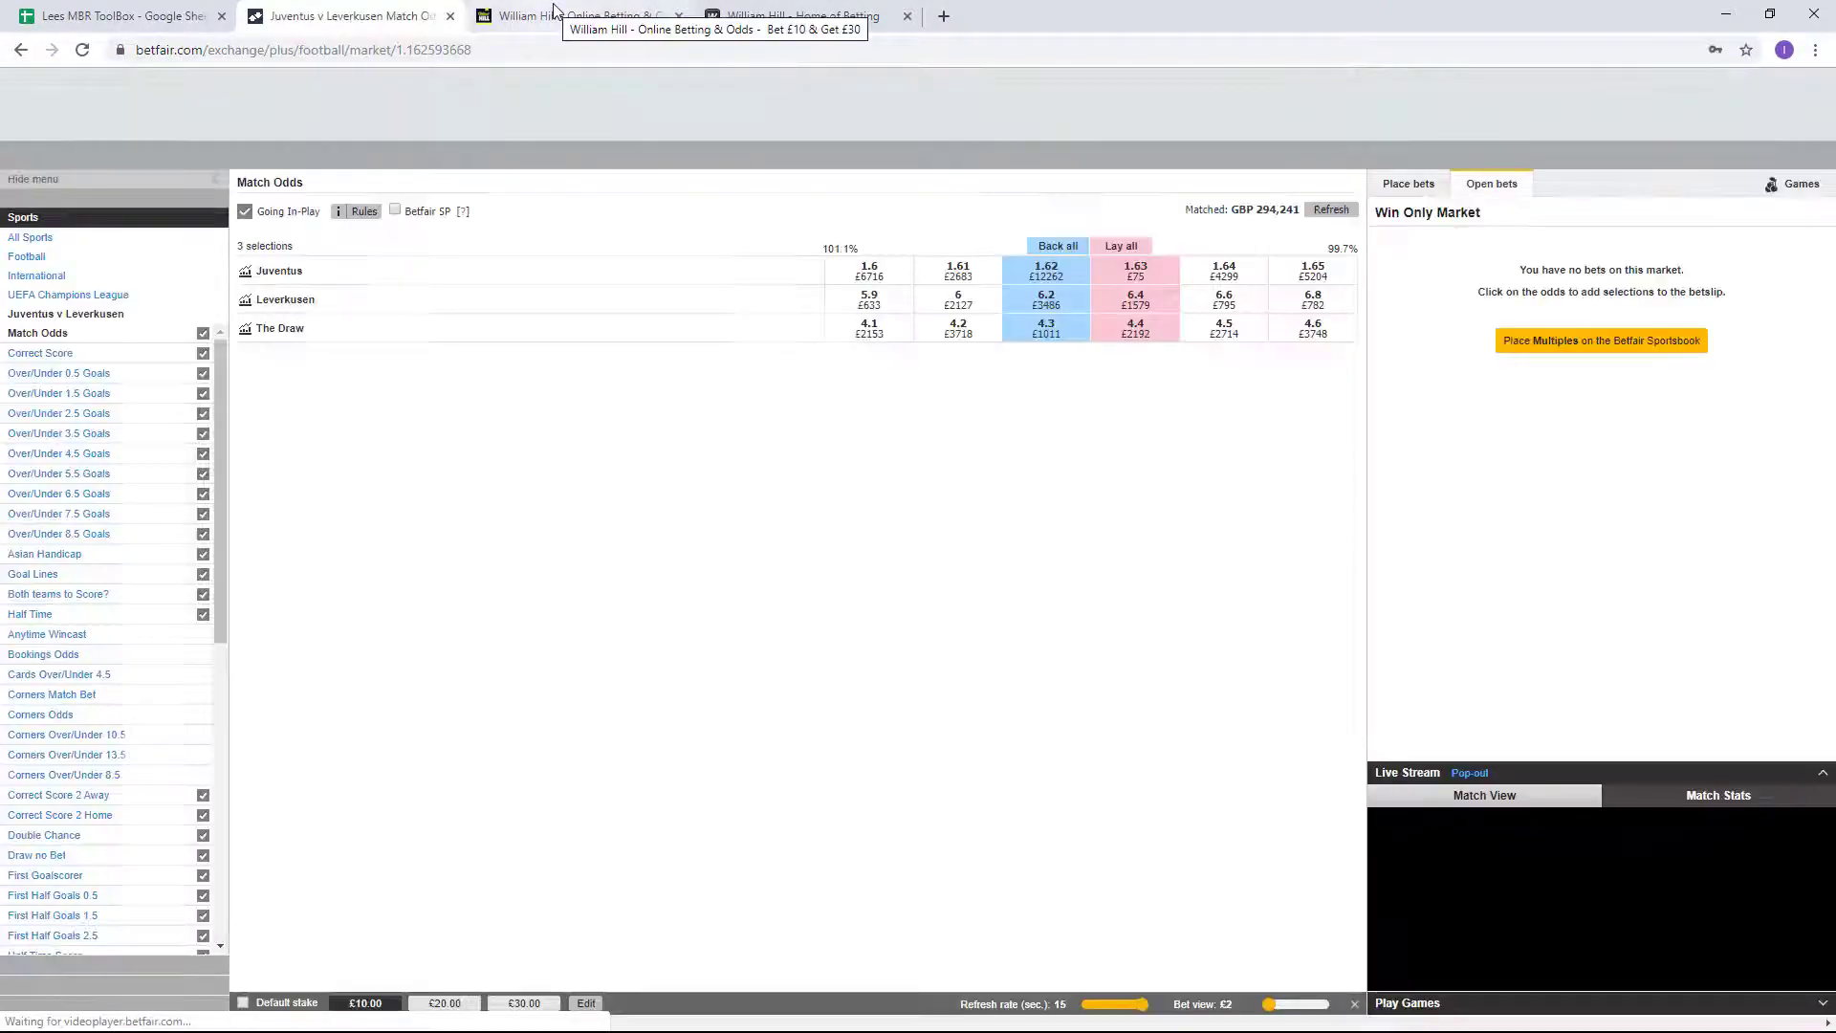
{"action": "left_click", "coordinate": [555, 12]}
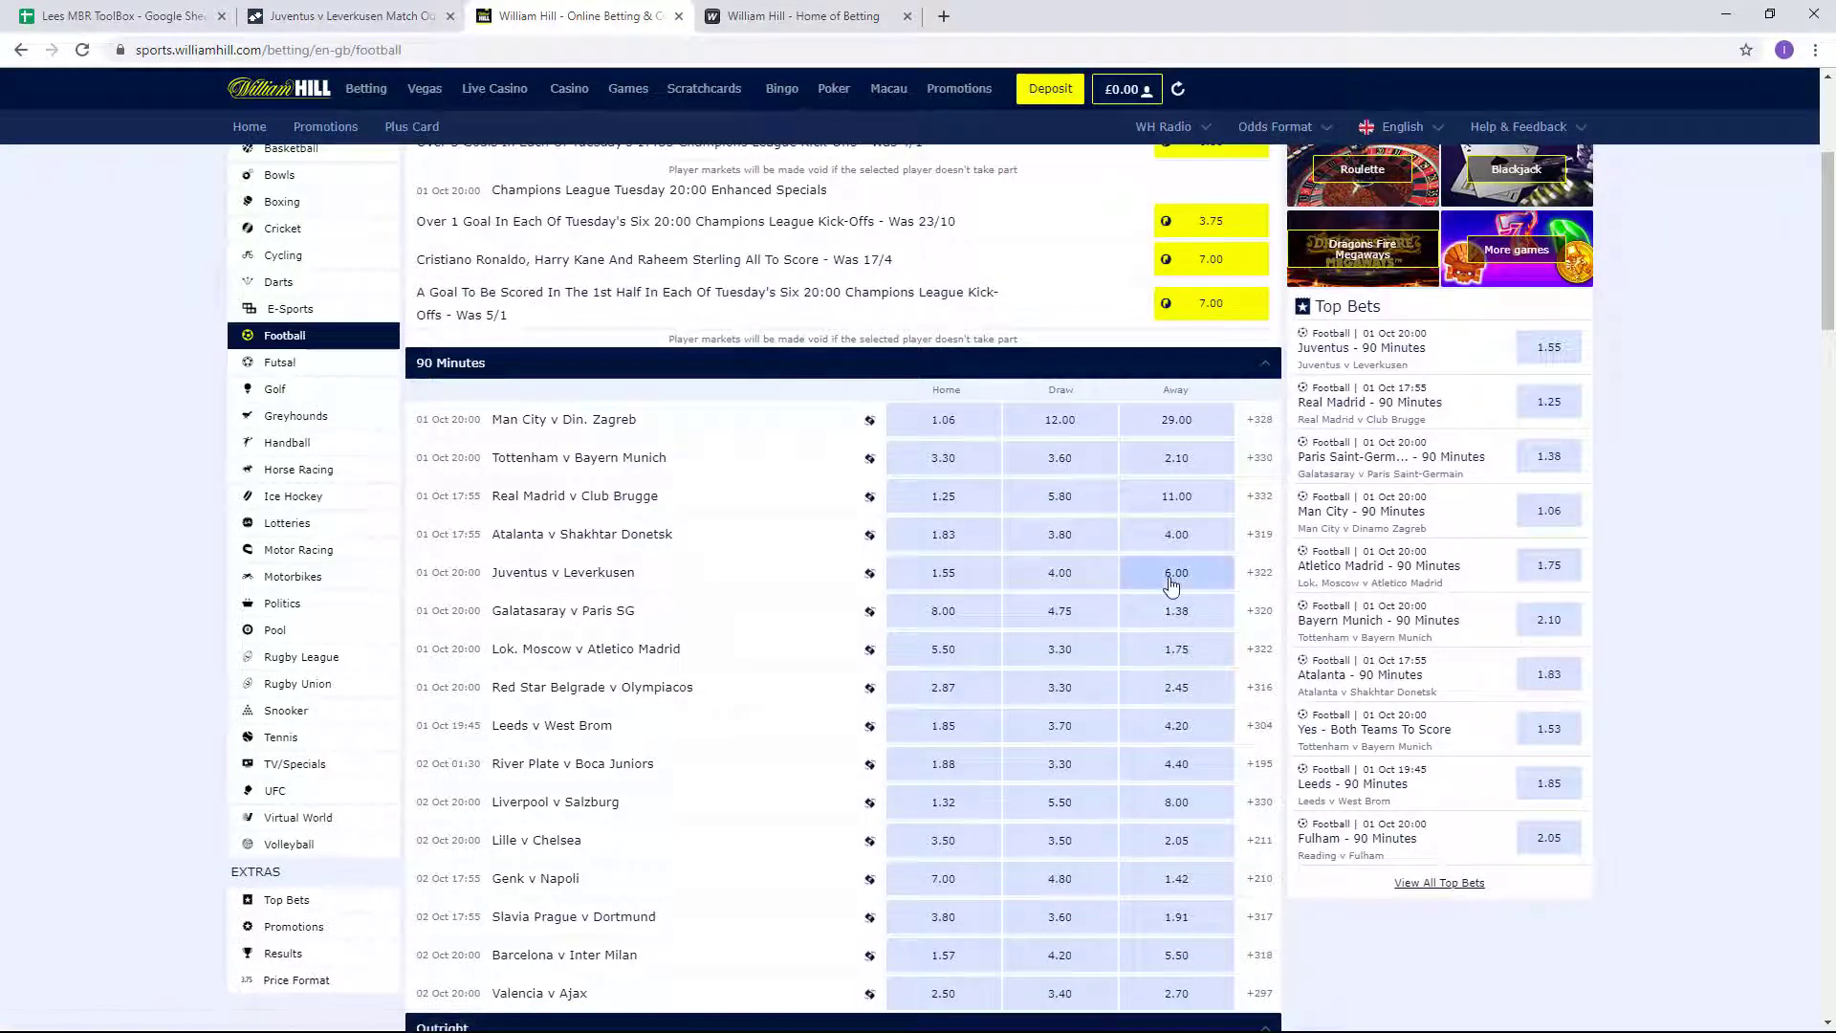
{"action": "left_click", "coordinate": [365, 19]}
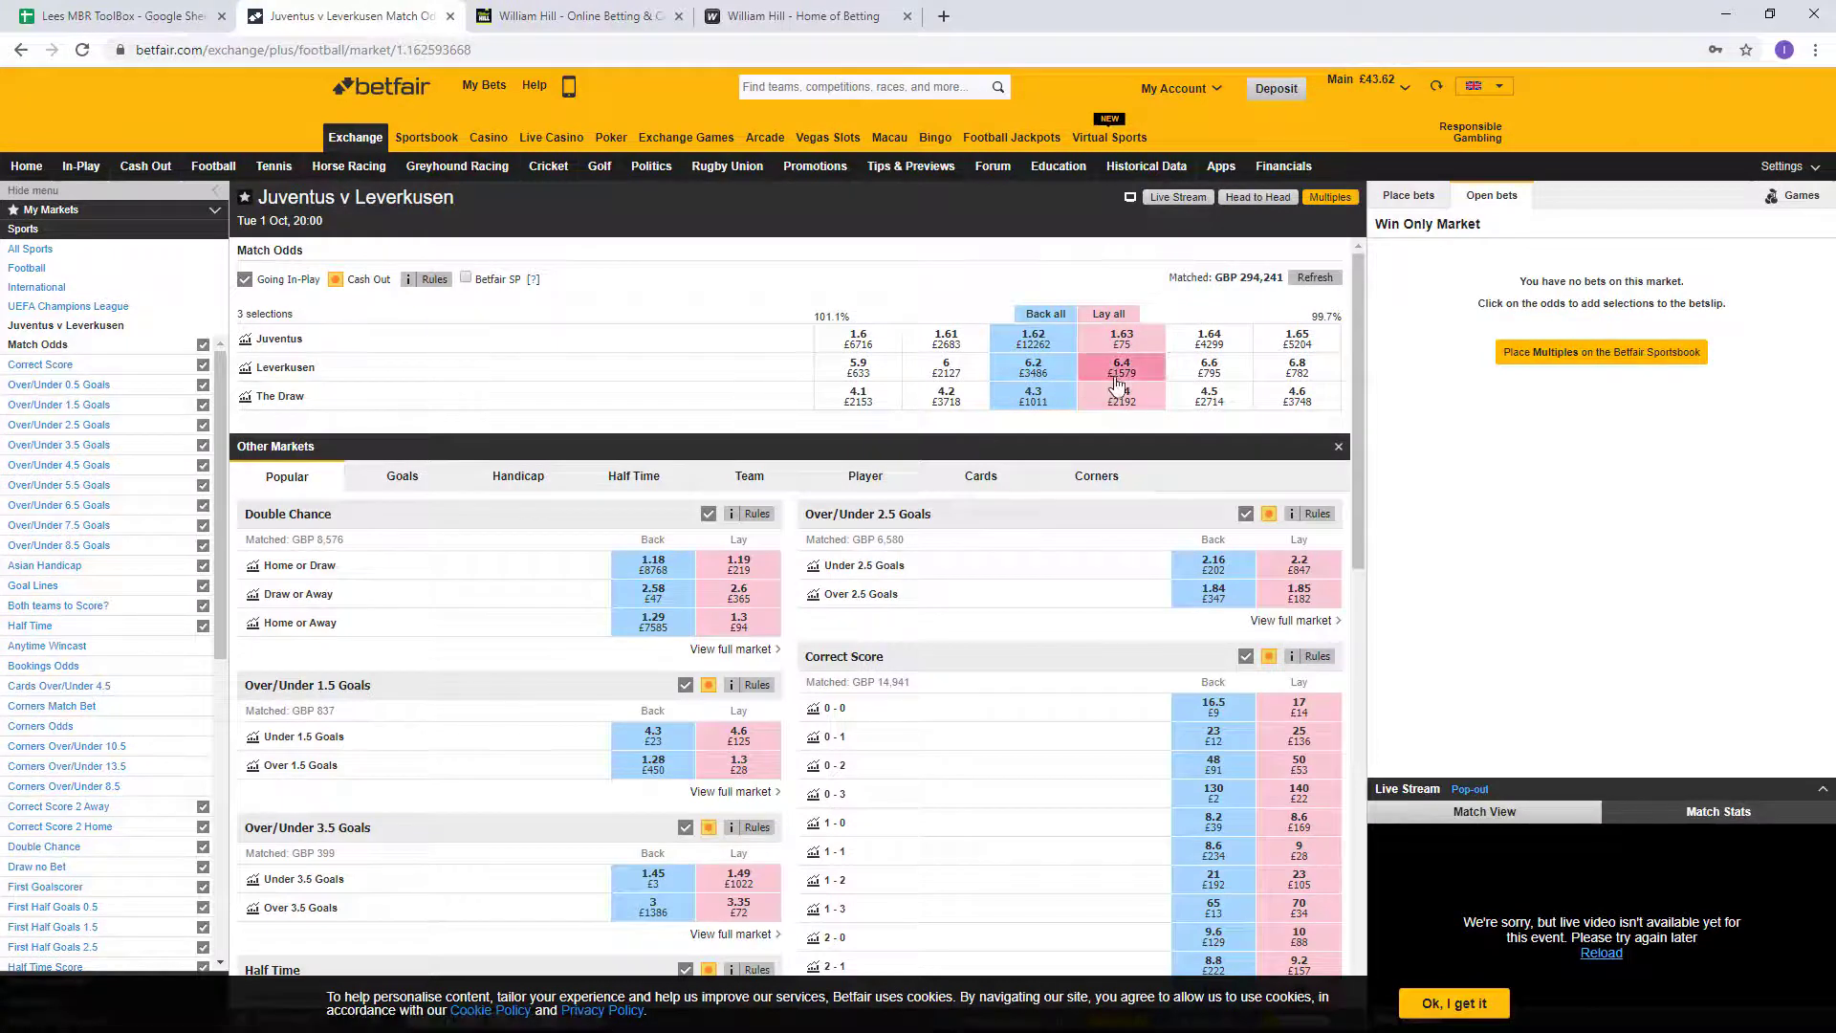
Set the Free Bet back odds in the calculator to 6 for Leverkusen.
{"action": "left_click", "coordinate": [172, 19]}
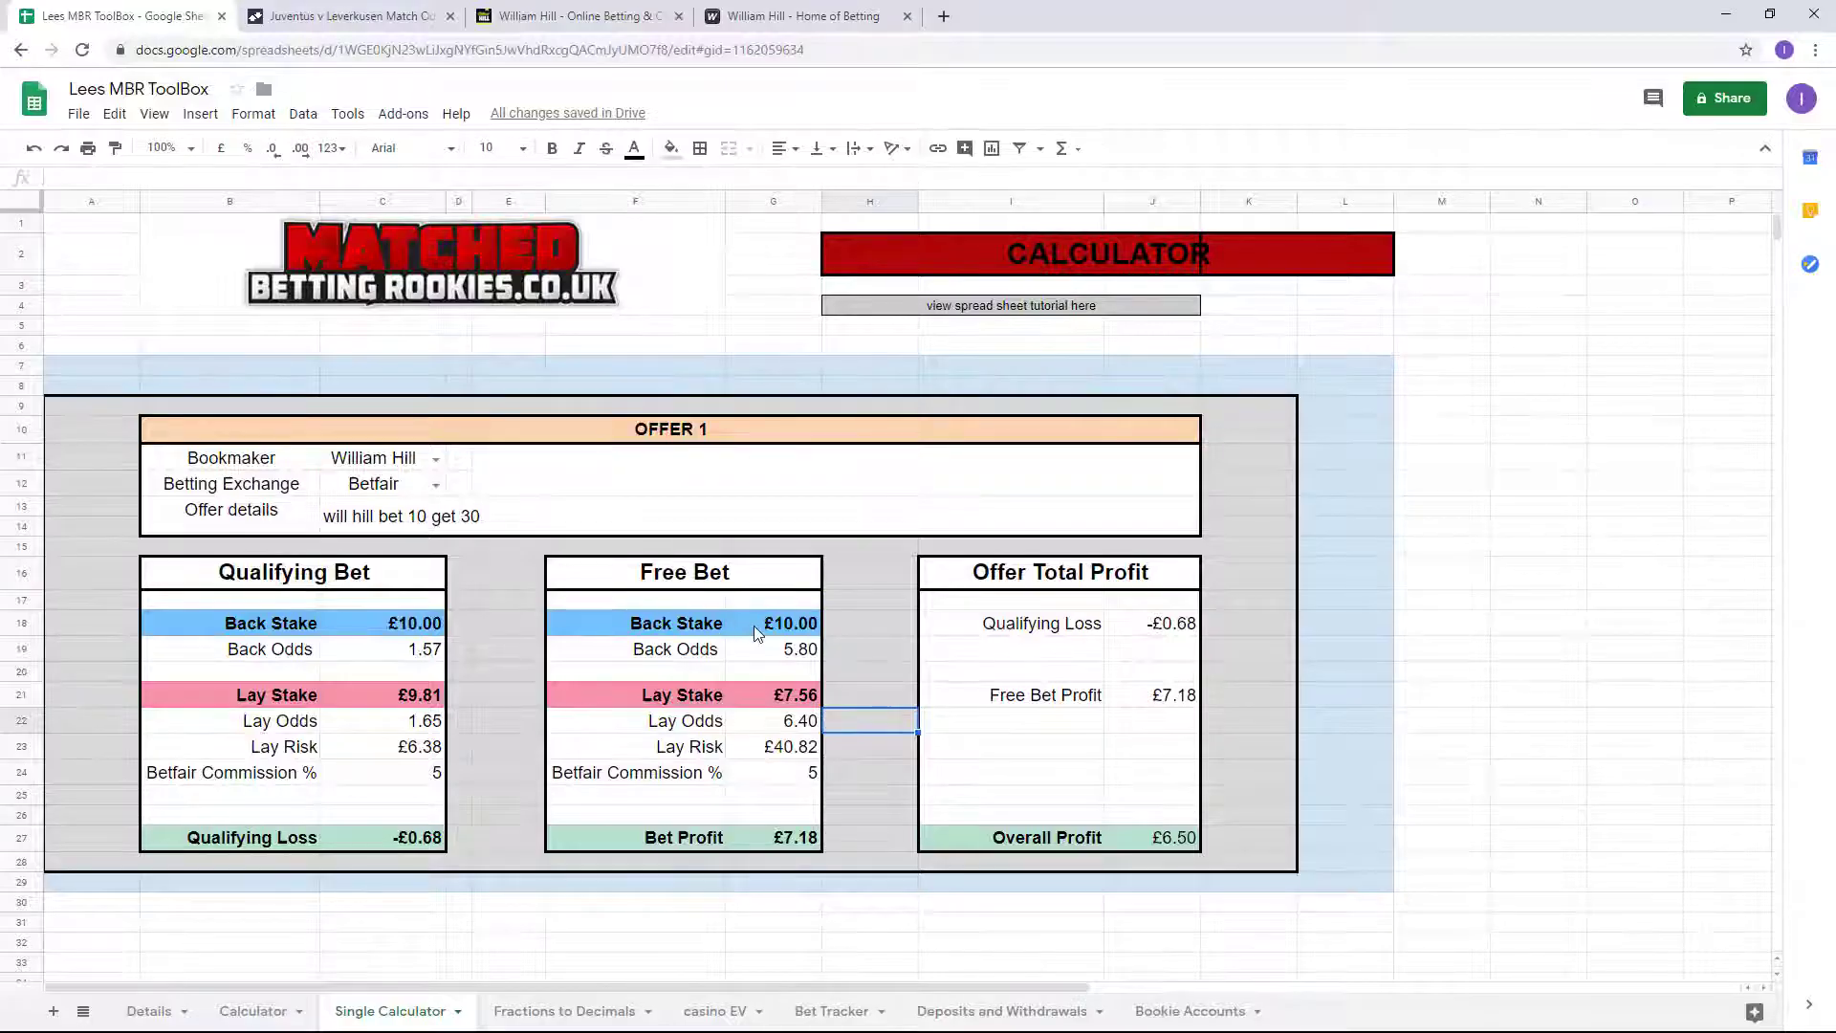
{"action": "left_click", "coordinate": [772, 652]}
{"action": "type", "text": "6"}
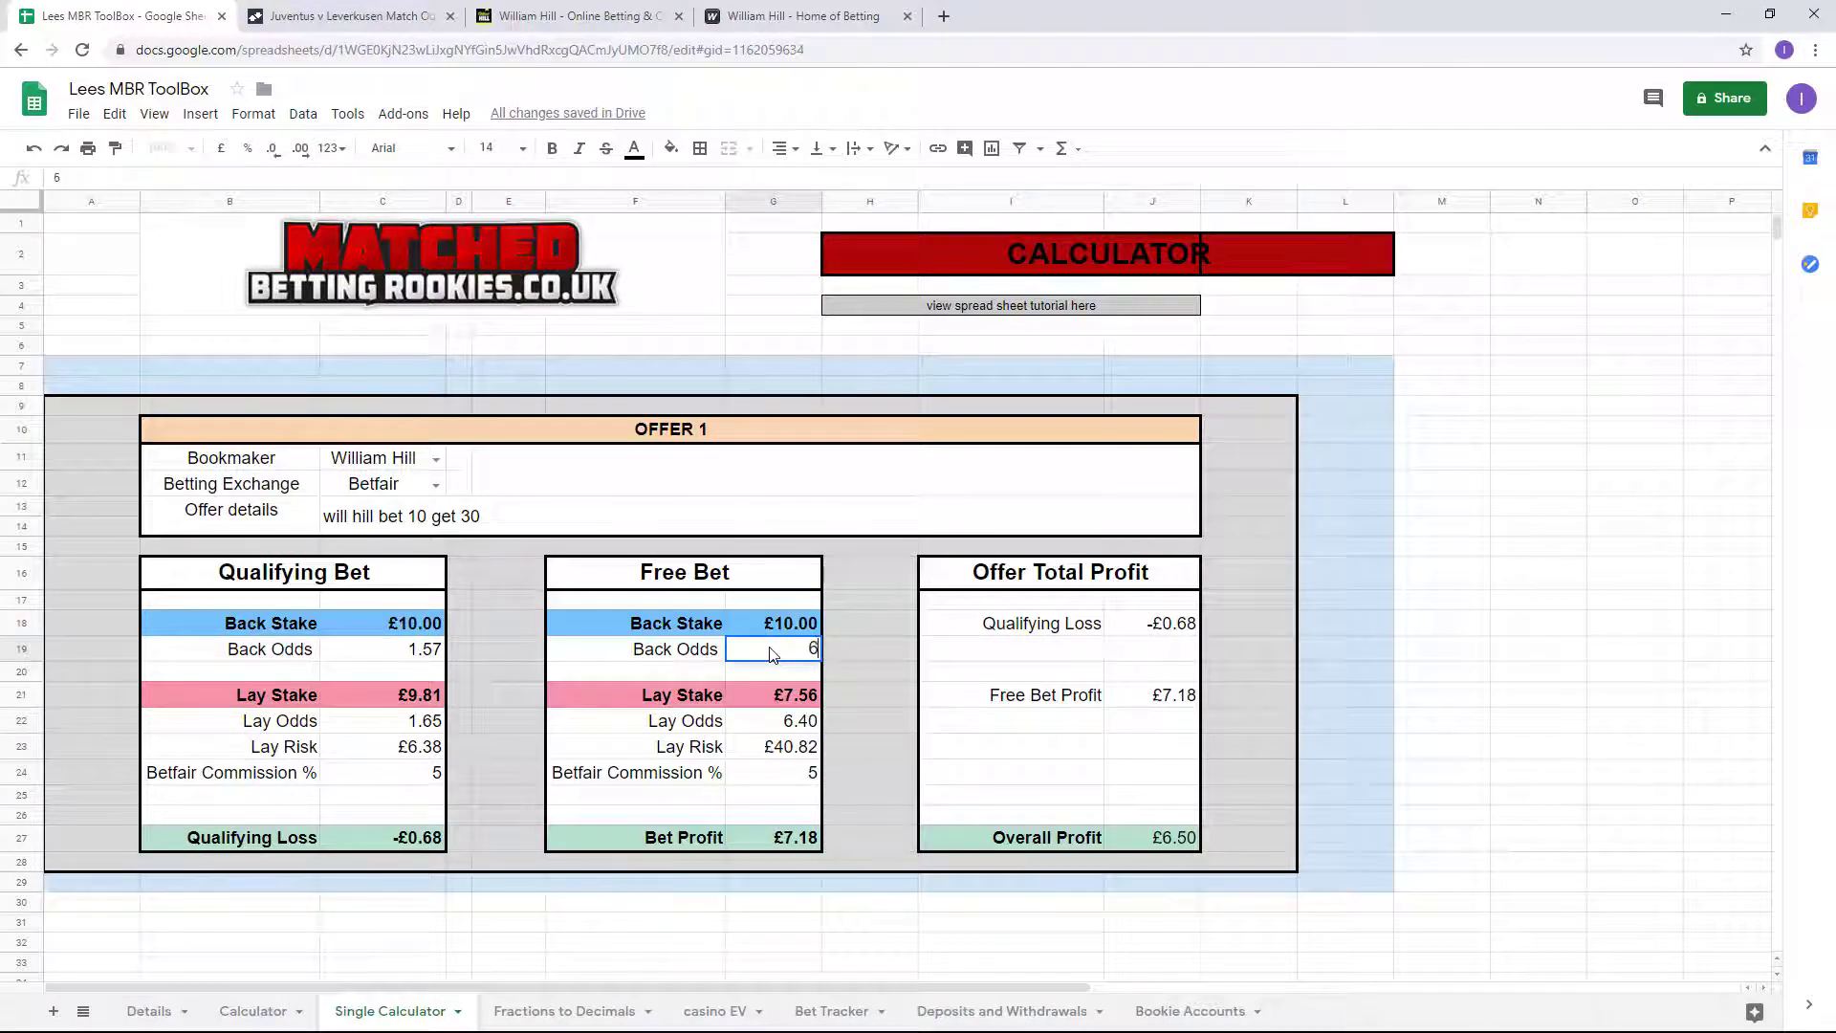
{"action": "key", "text": "Tab"}
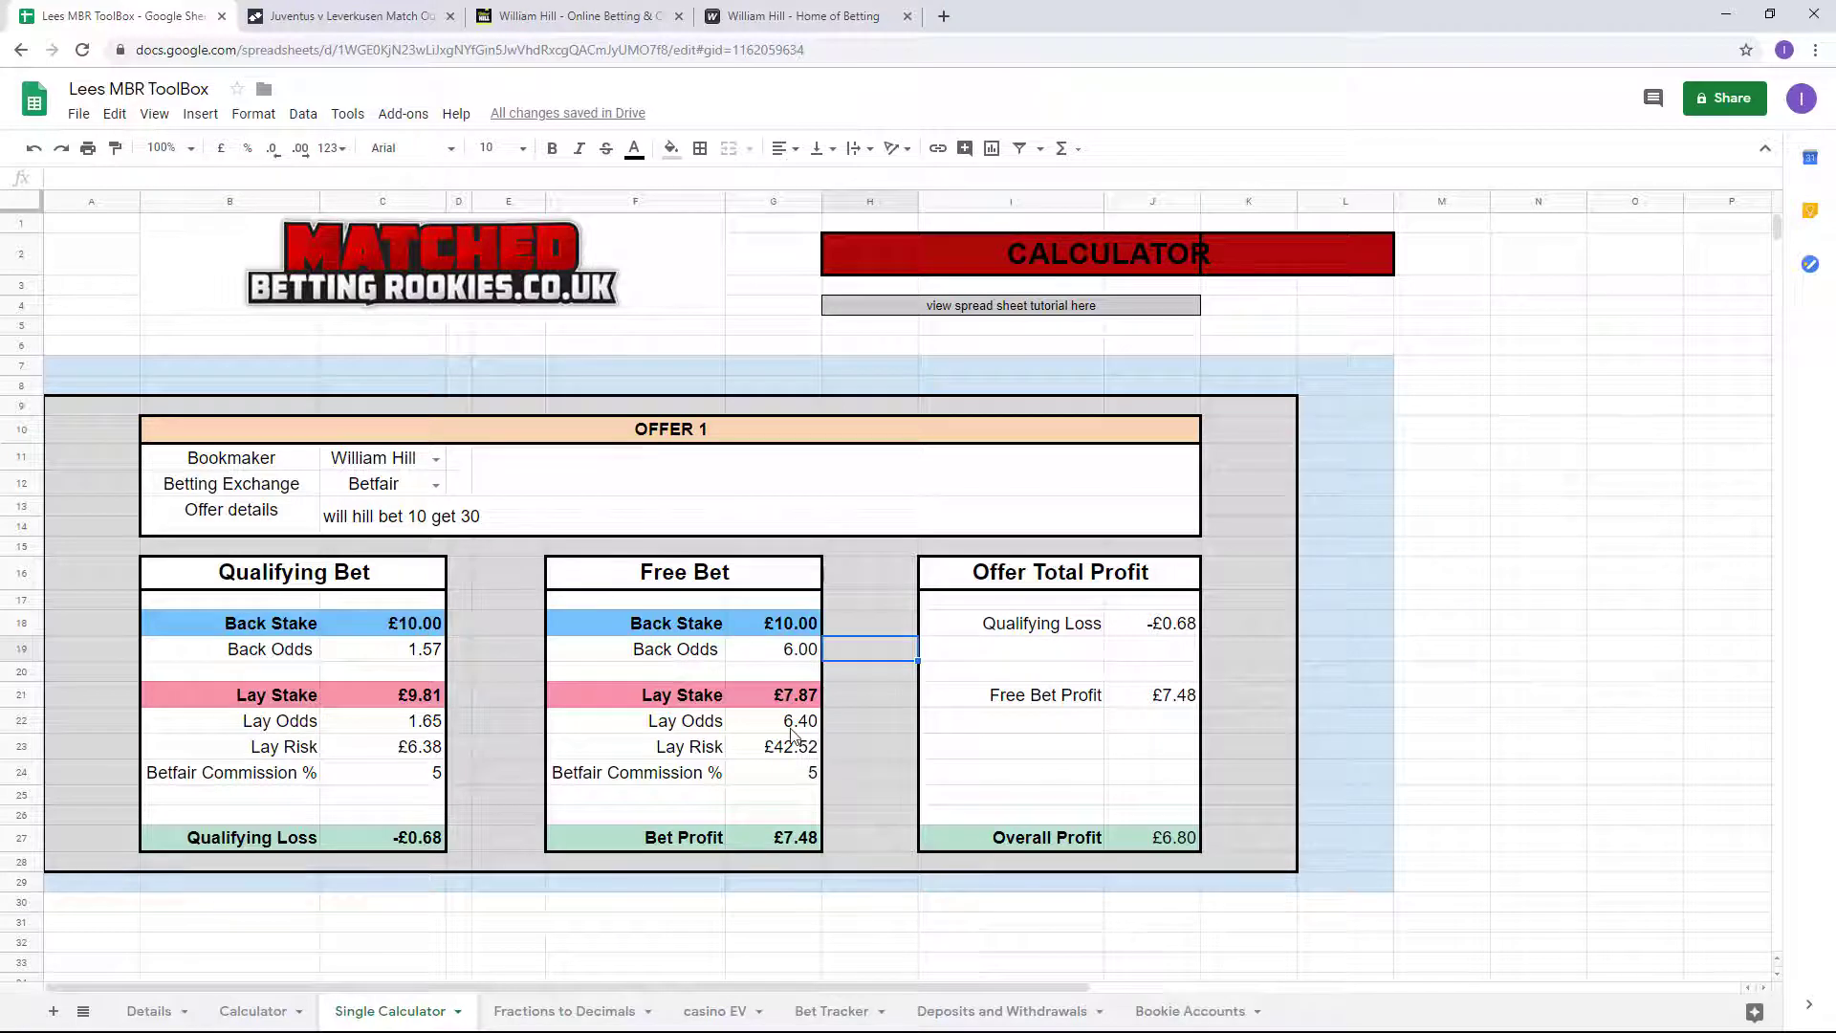
Switch the Free Bet back odds to 5.8 and back to 6 to compare the profit of the two bets.
{"action": "left_click", "coordinate": [788, 656]}
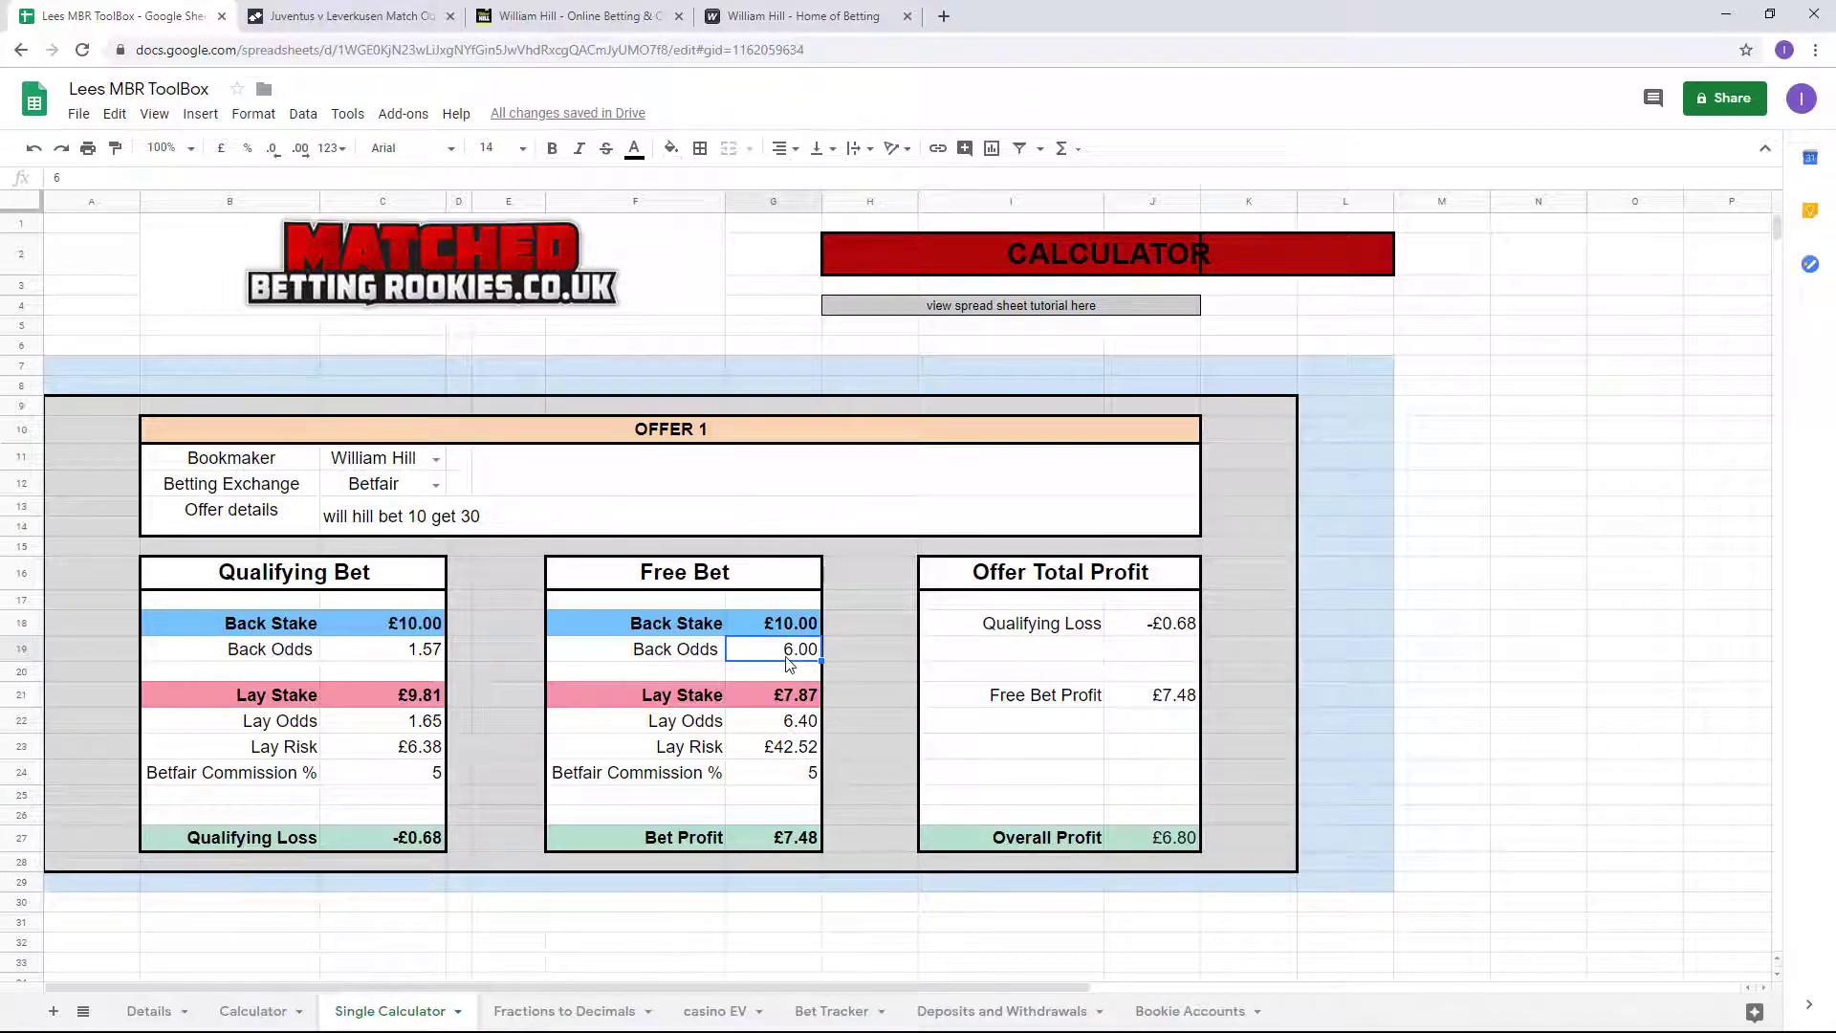
{"action": "type", "text": "5.8"}
{"action": "key", "text": "Tab"}
{"action": "left_click", "coordinate": [788, 656]}
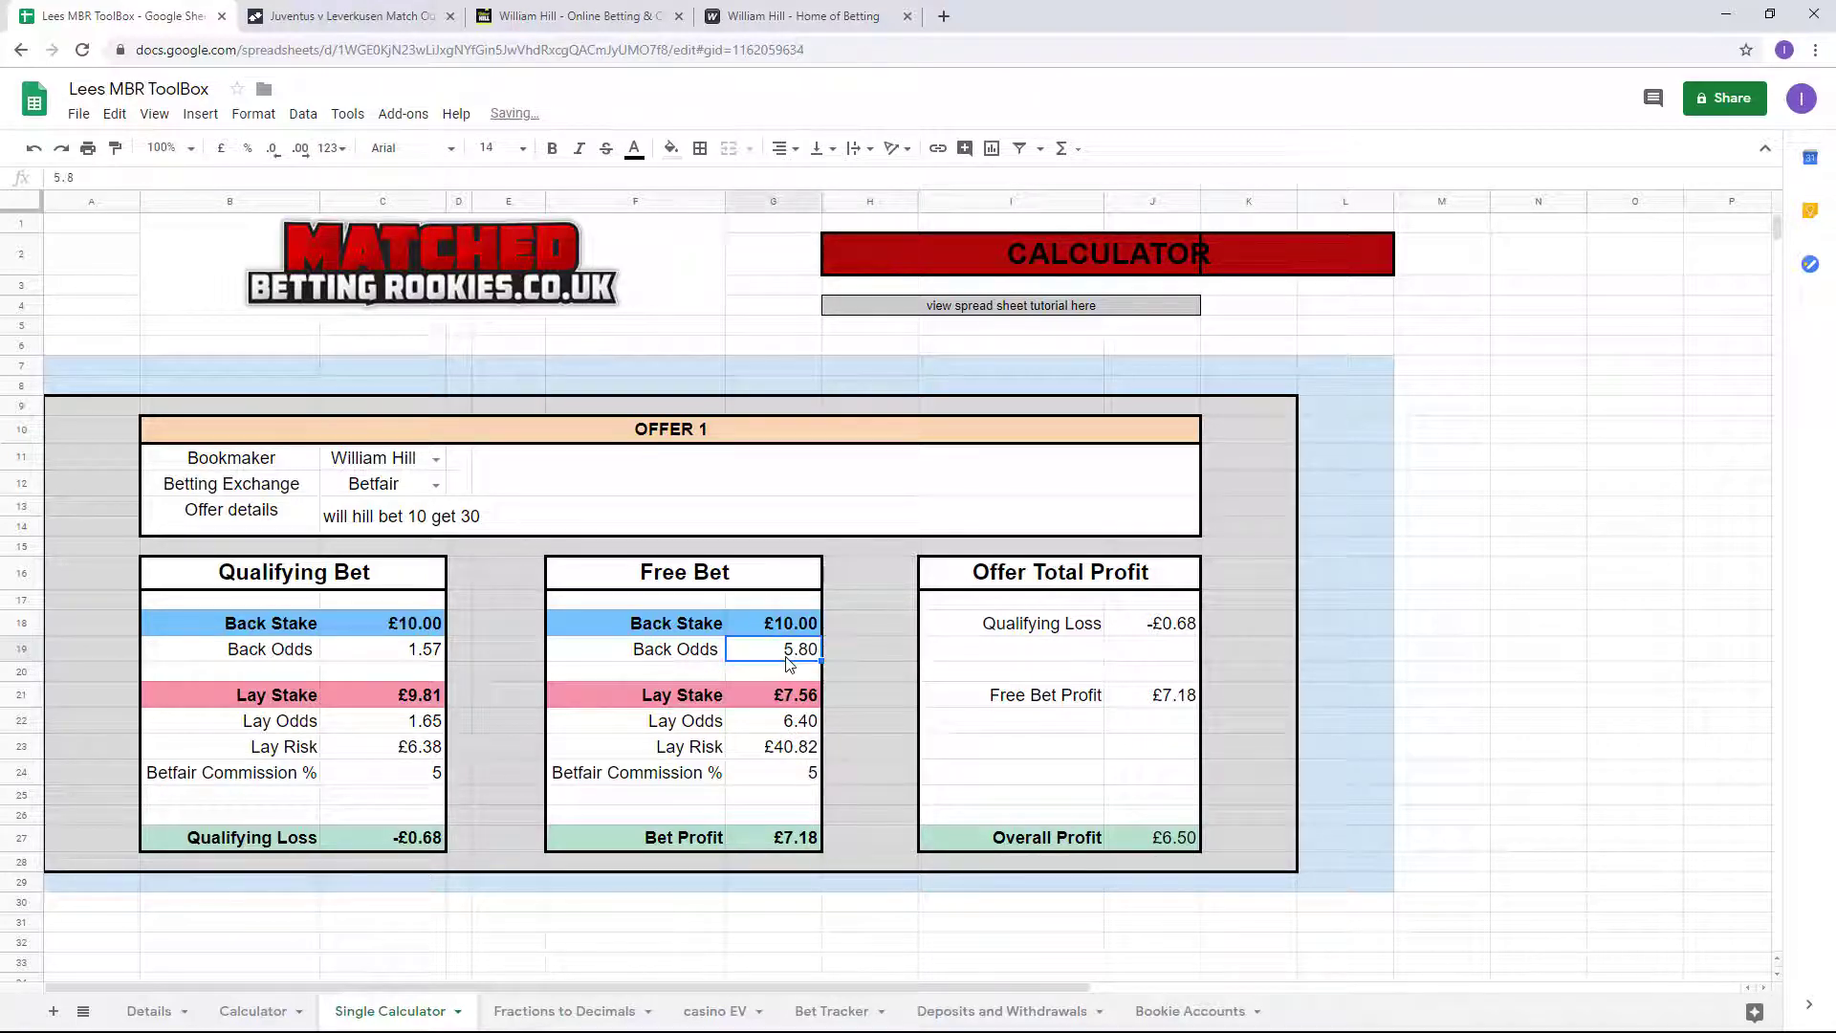
{"action": "type", "text": "6"}
{"action": "key", "text": "Tab"}
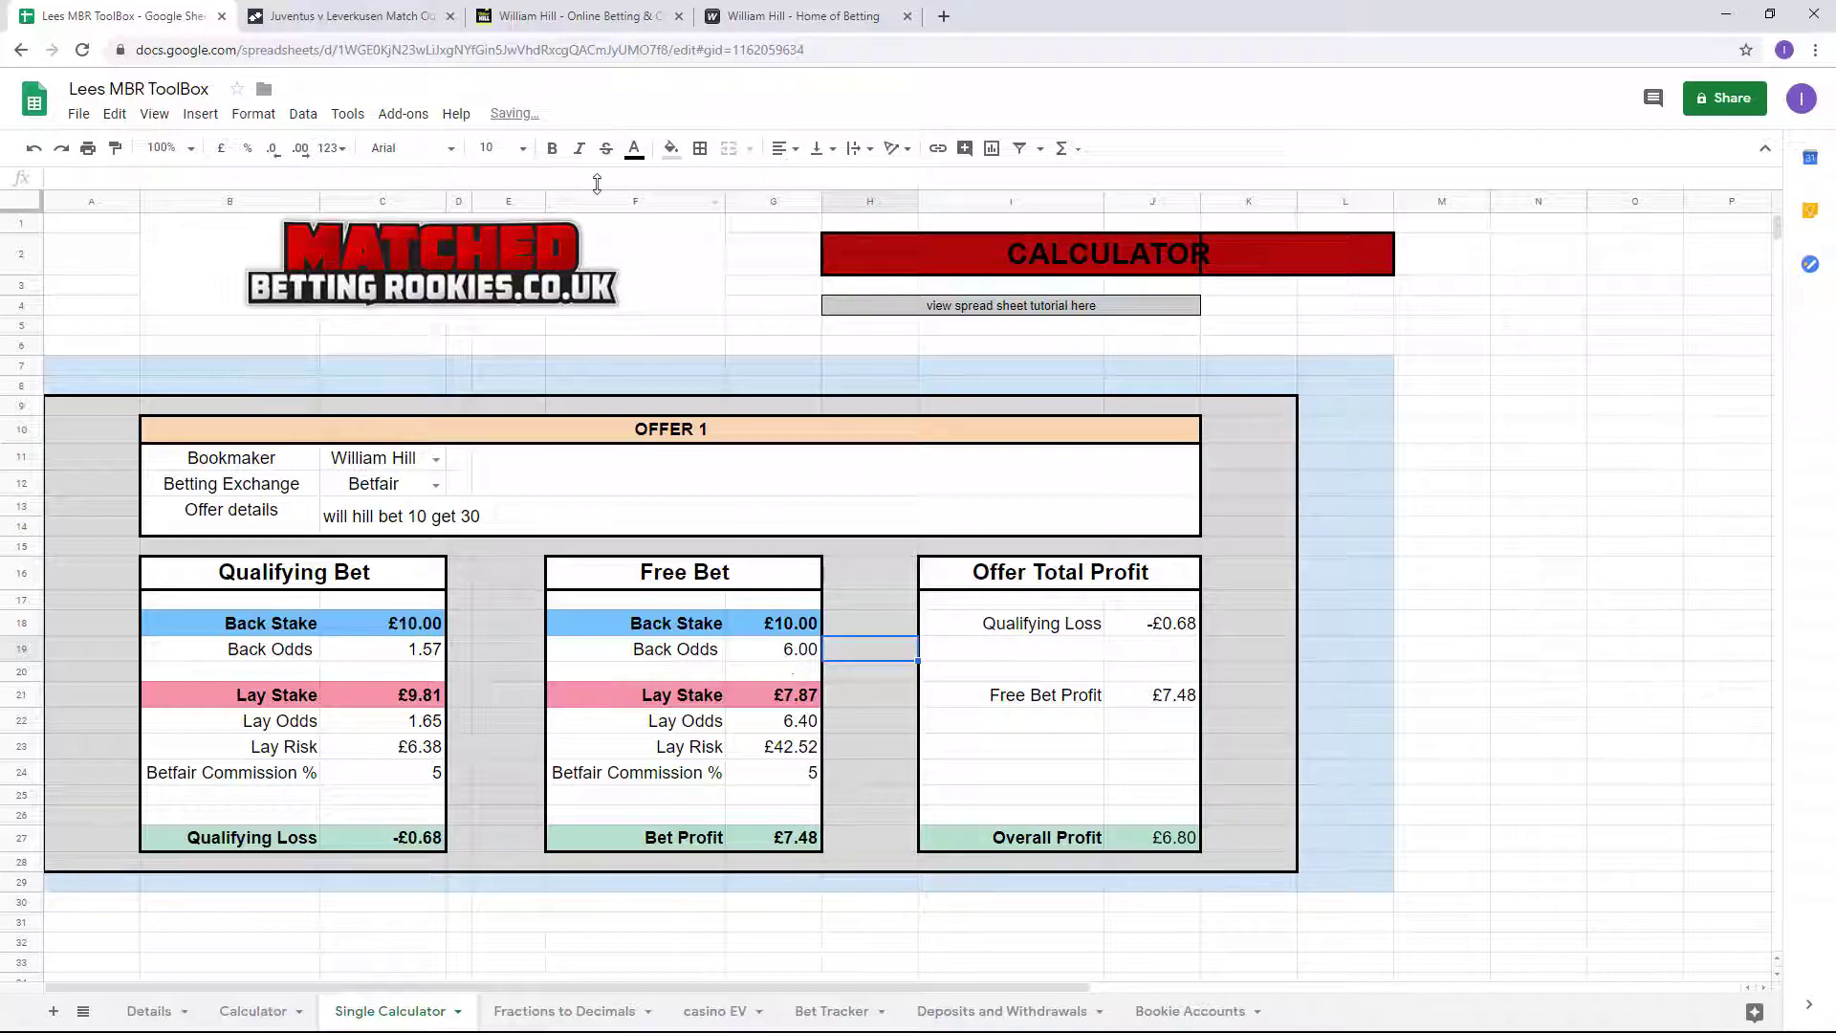
Search Betfair for paris sg, open Galatasaray v Paris St-G and compare its match odds with William Hill's.
{"action": "left_click", "coordinate": [570, 16]}
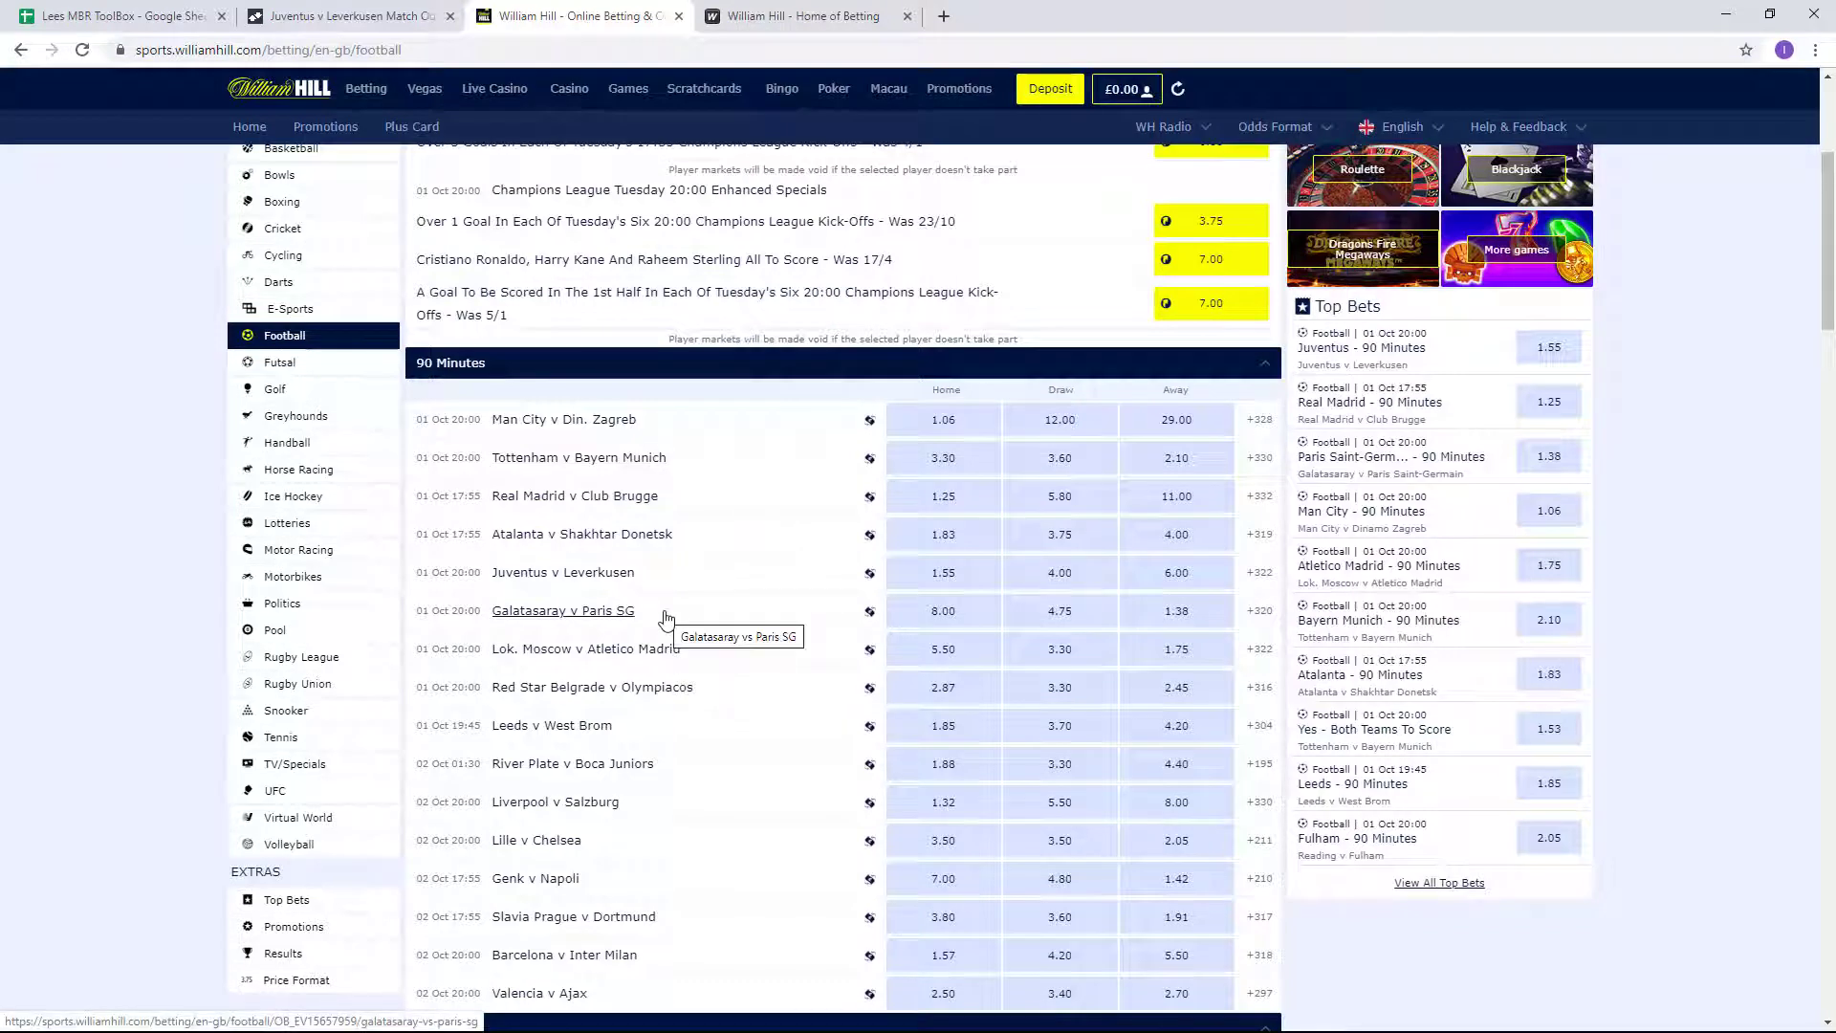
{"action": "left_click", "coordinate": [421, 16]}
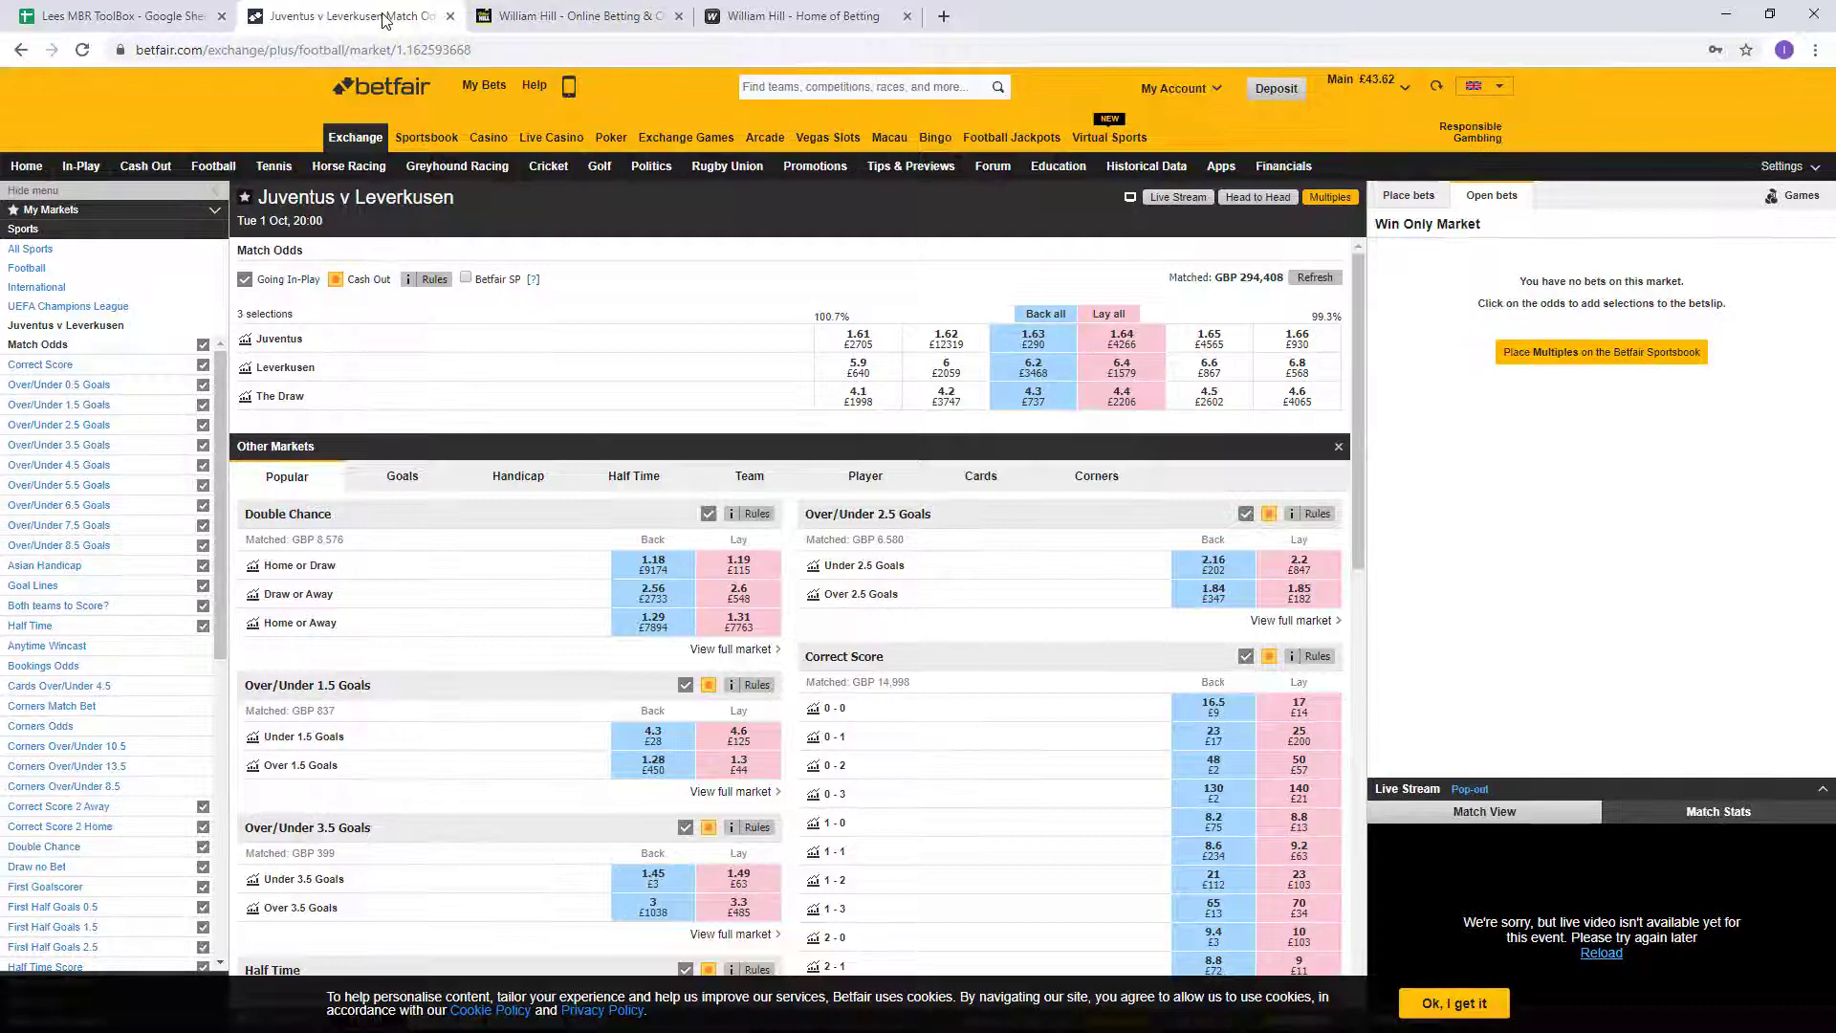
{"action": "left_click", "coordinate": [773, 83]}
{"action": "type", "text": "paris"}
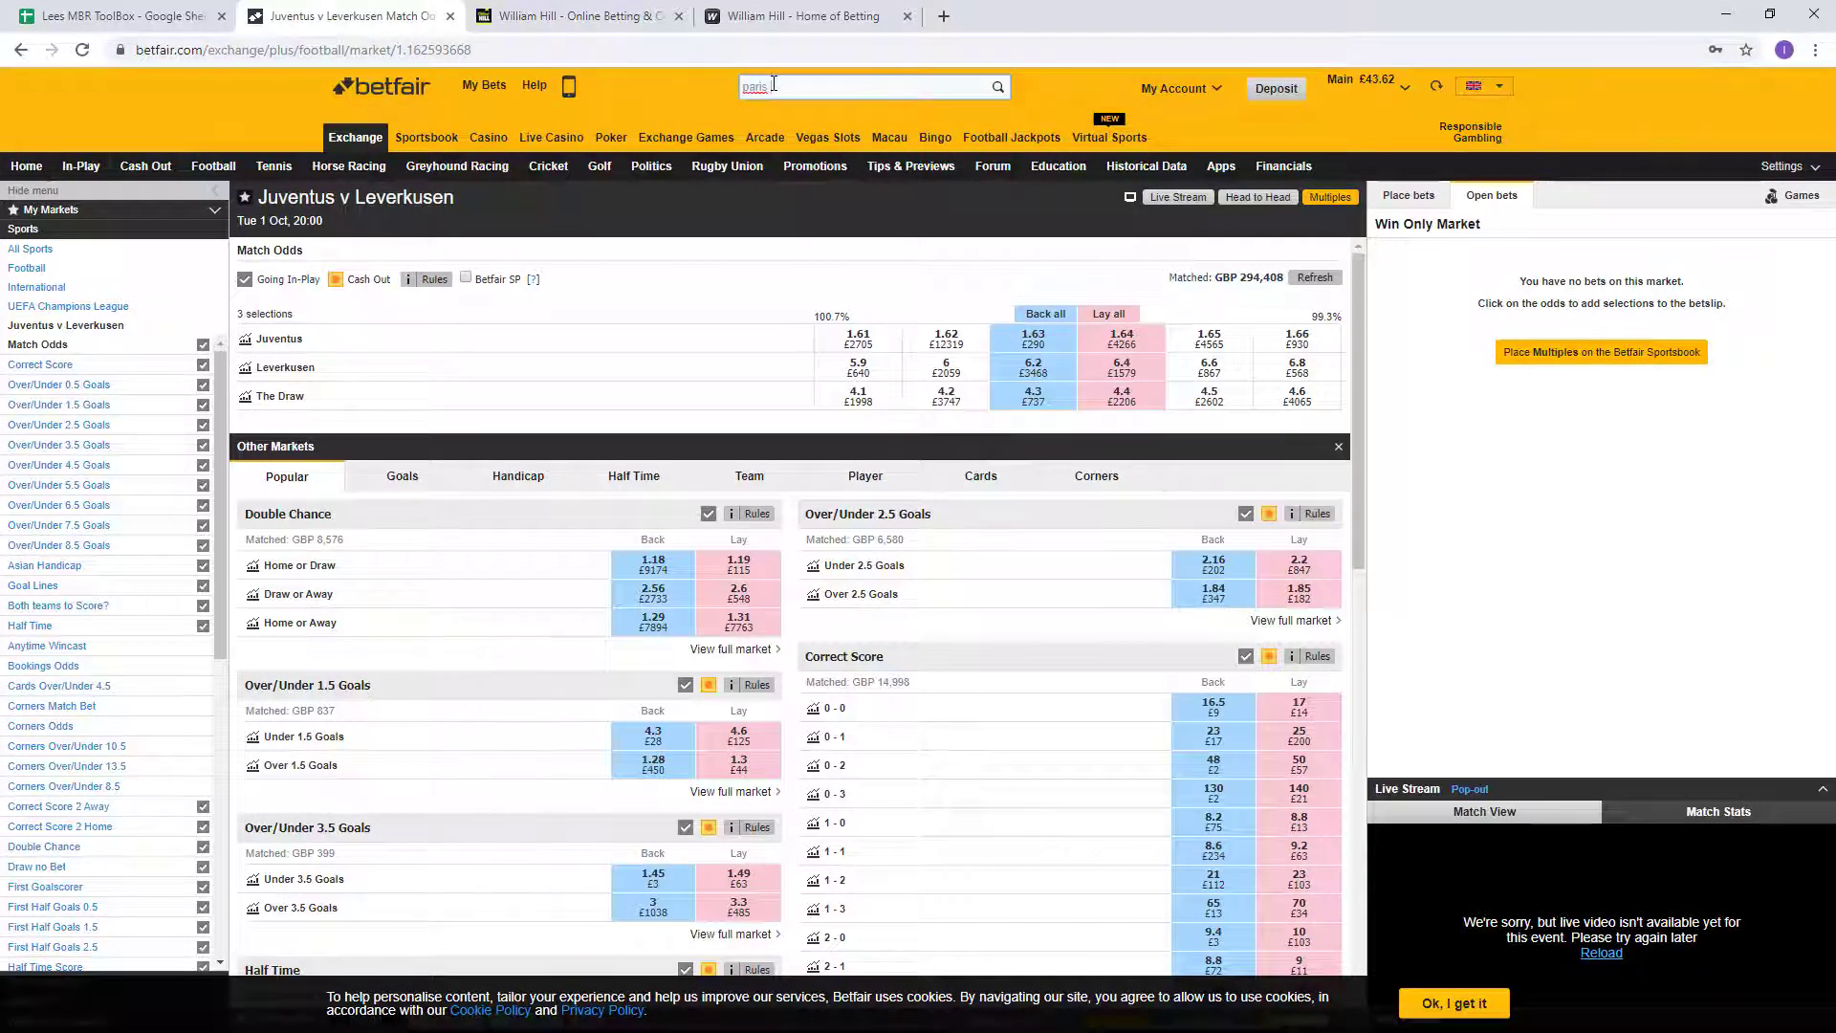
{"action": "type", "text": " sg"}
{"action": "key", "text": "Return"}
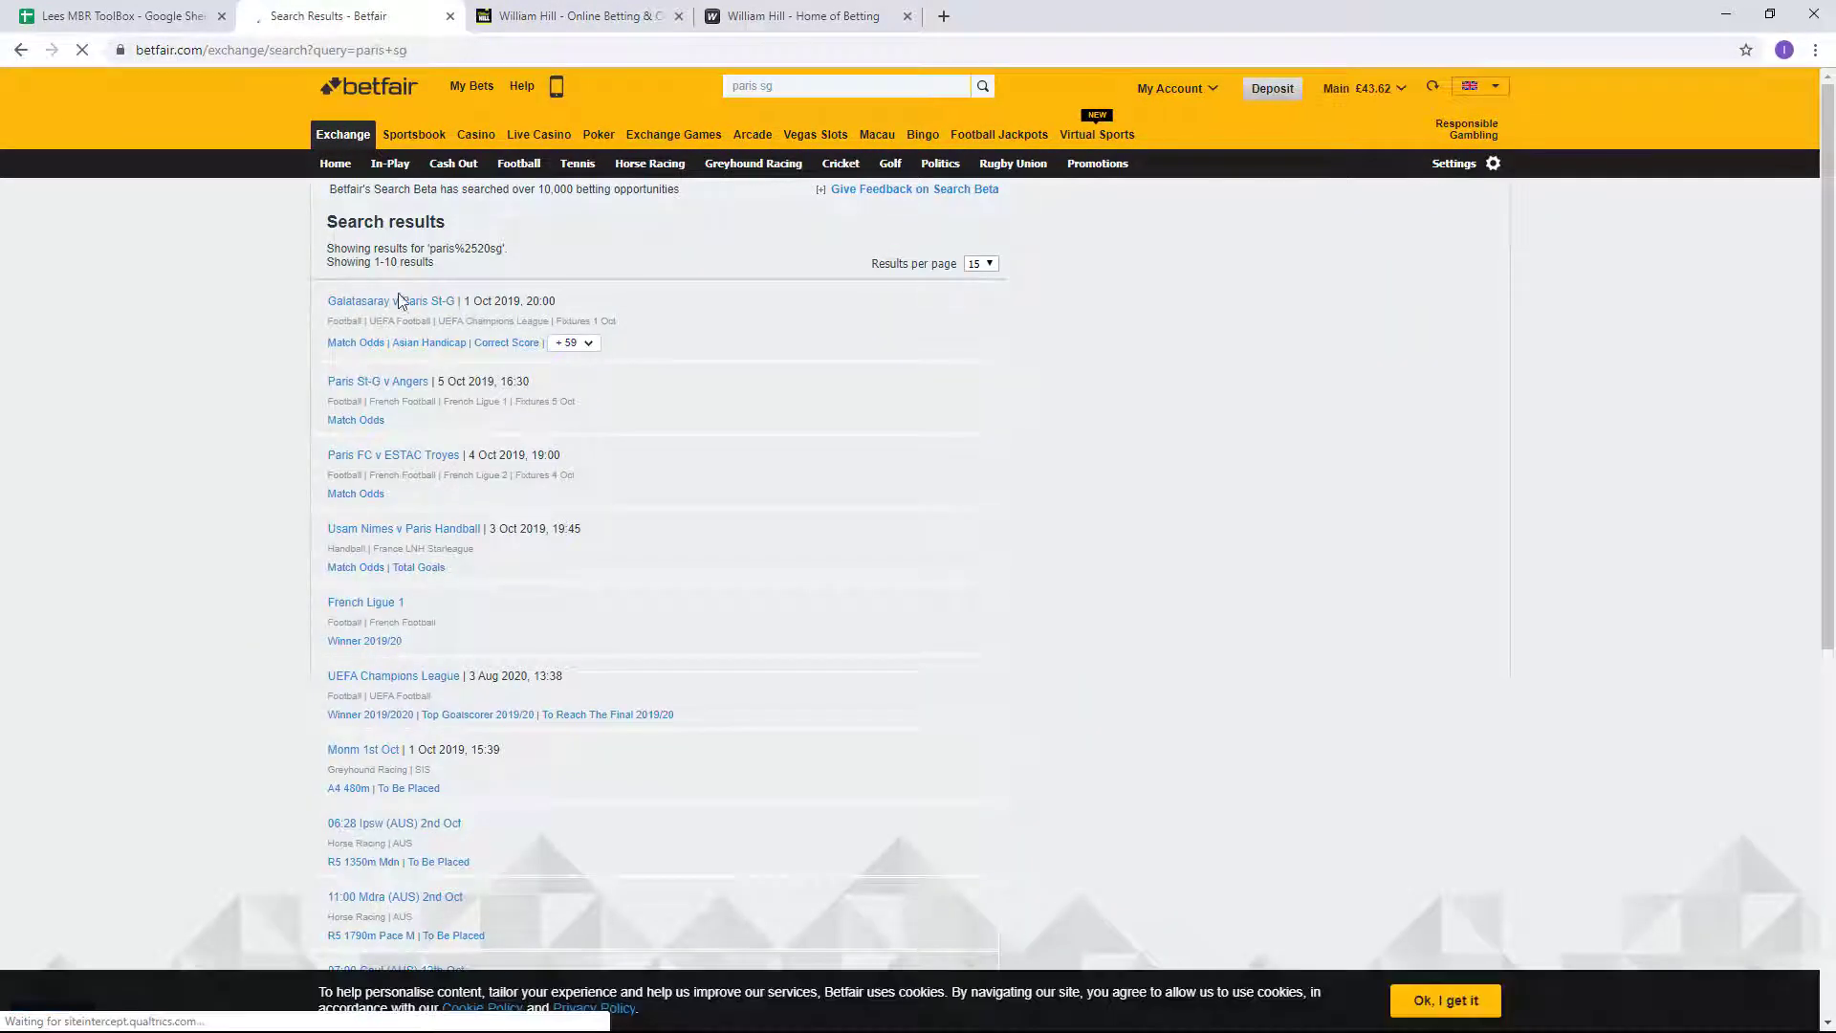
{"action": "left_click", "coordinate": [400, 303]}
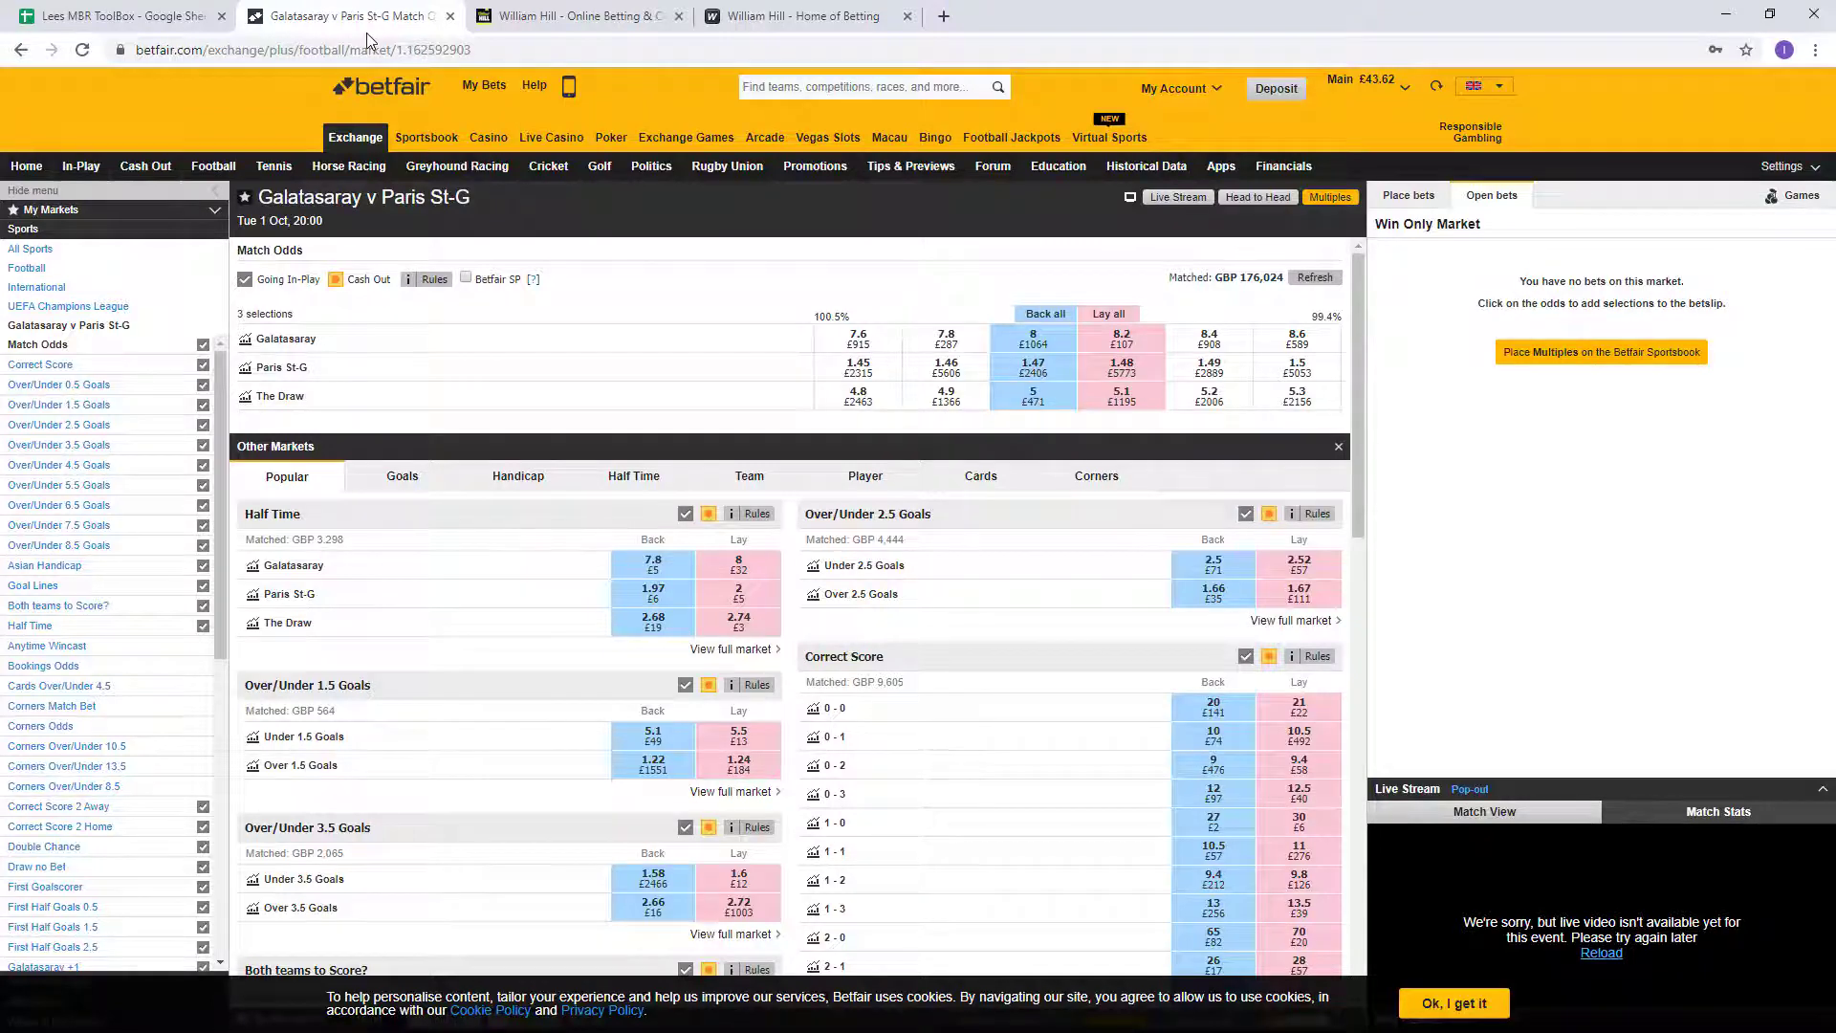
{"action": "left_click", "coordinate": [605, 17]}
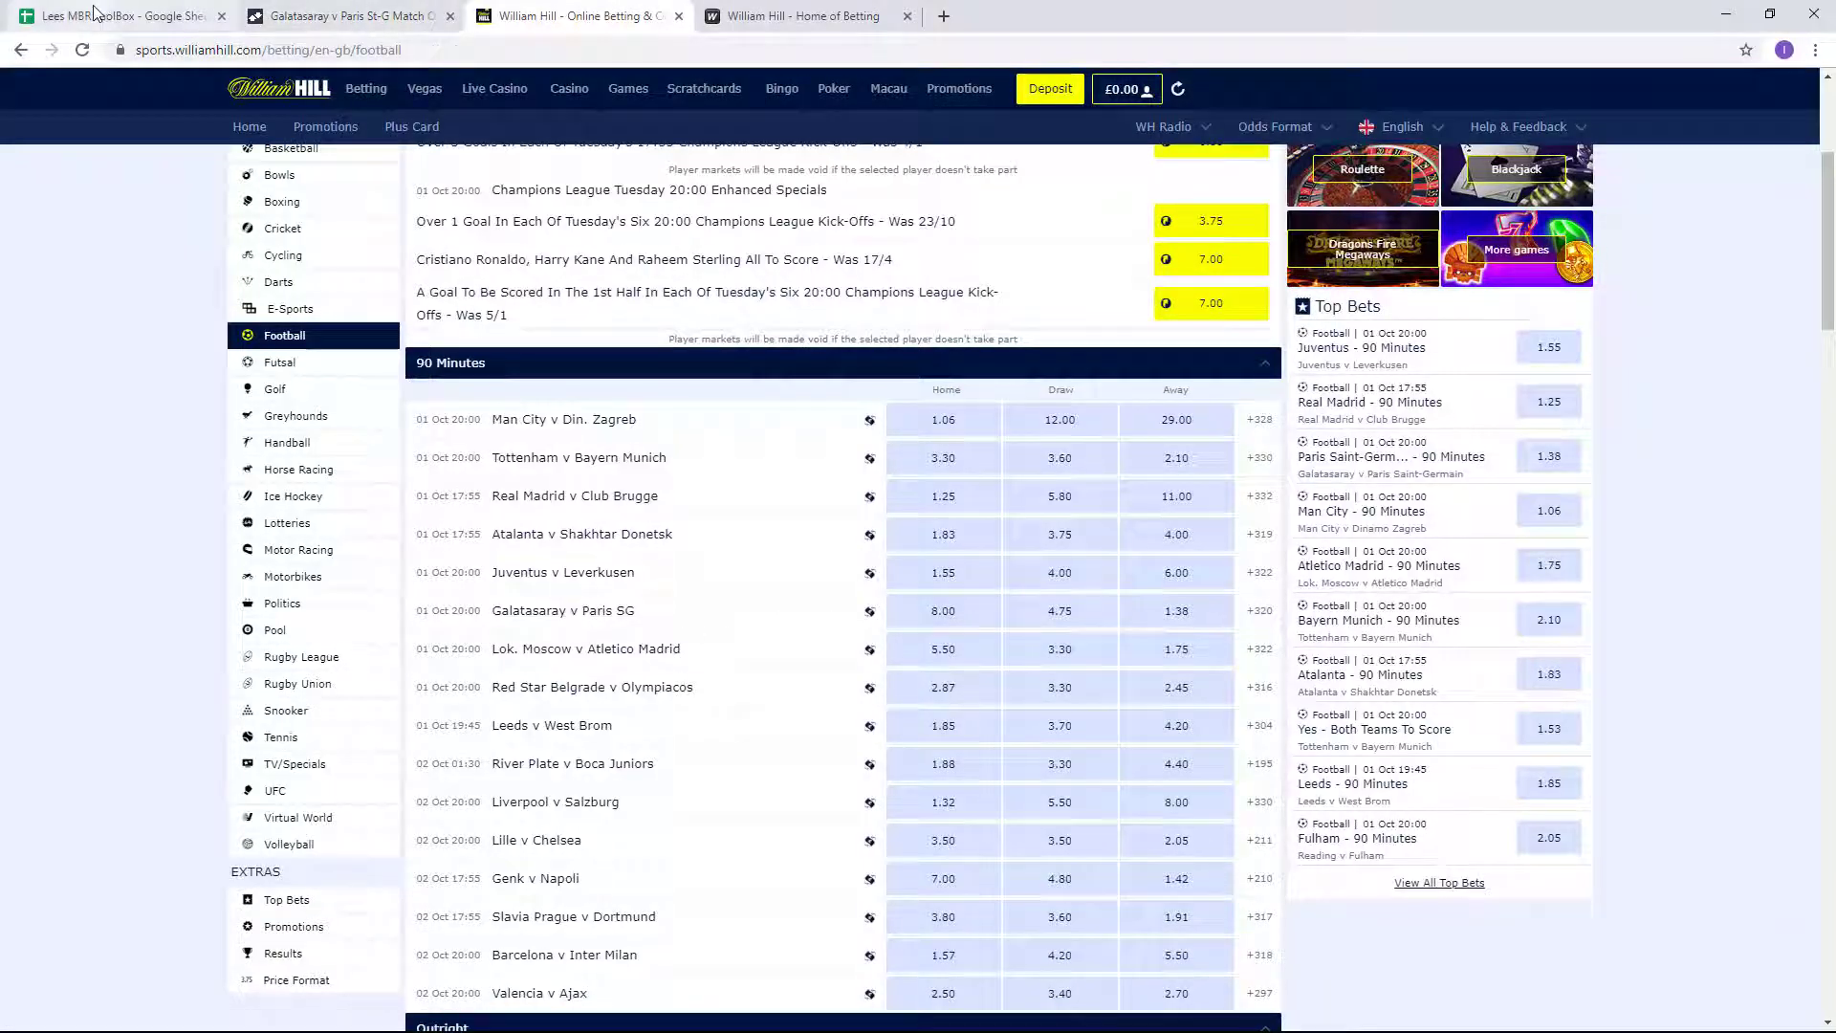
Set the Free Bet back odds to 8 and lay odds to 8.2 for Galatasaray and check the lay risk against Betfair's balance.
{"action": "left_click", "coordinate": [125, 16]}
{"action": "left_click", "coordinate": [801, 650]}
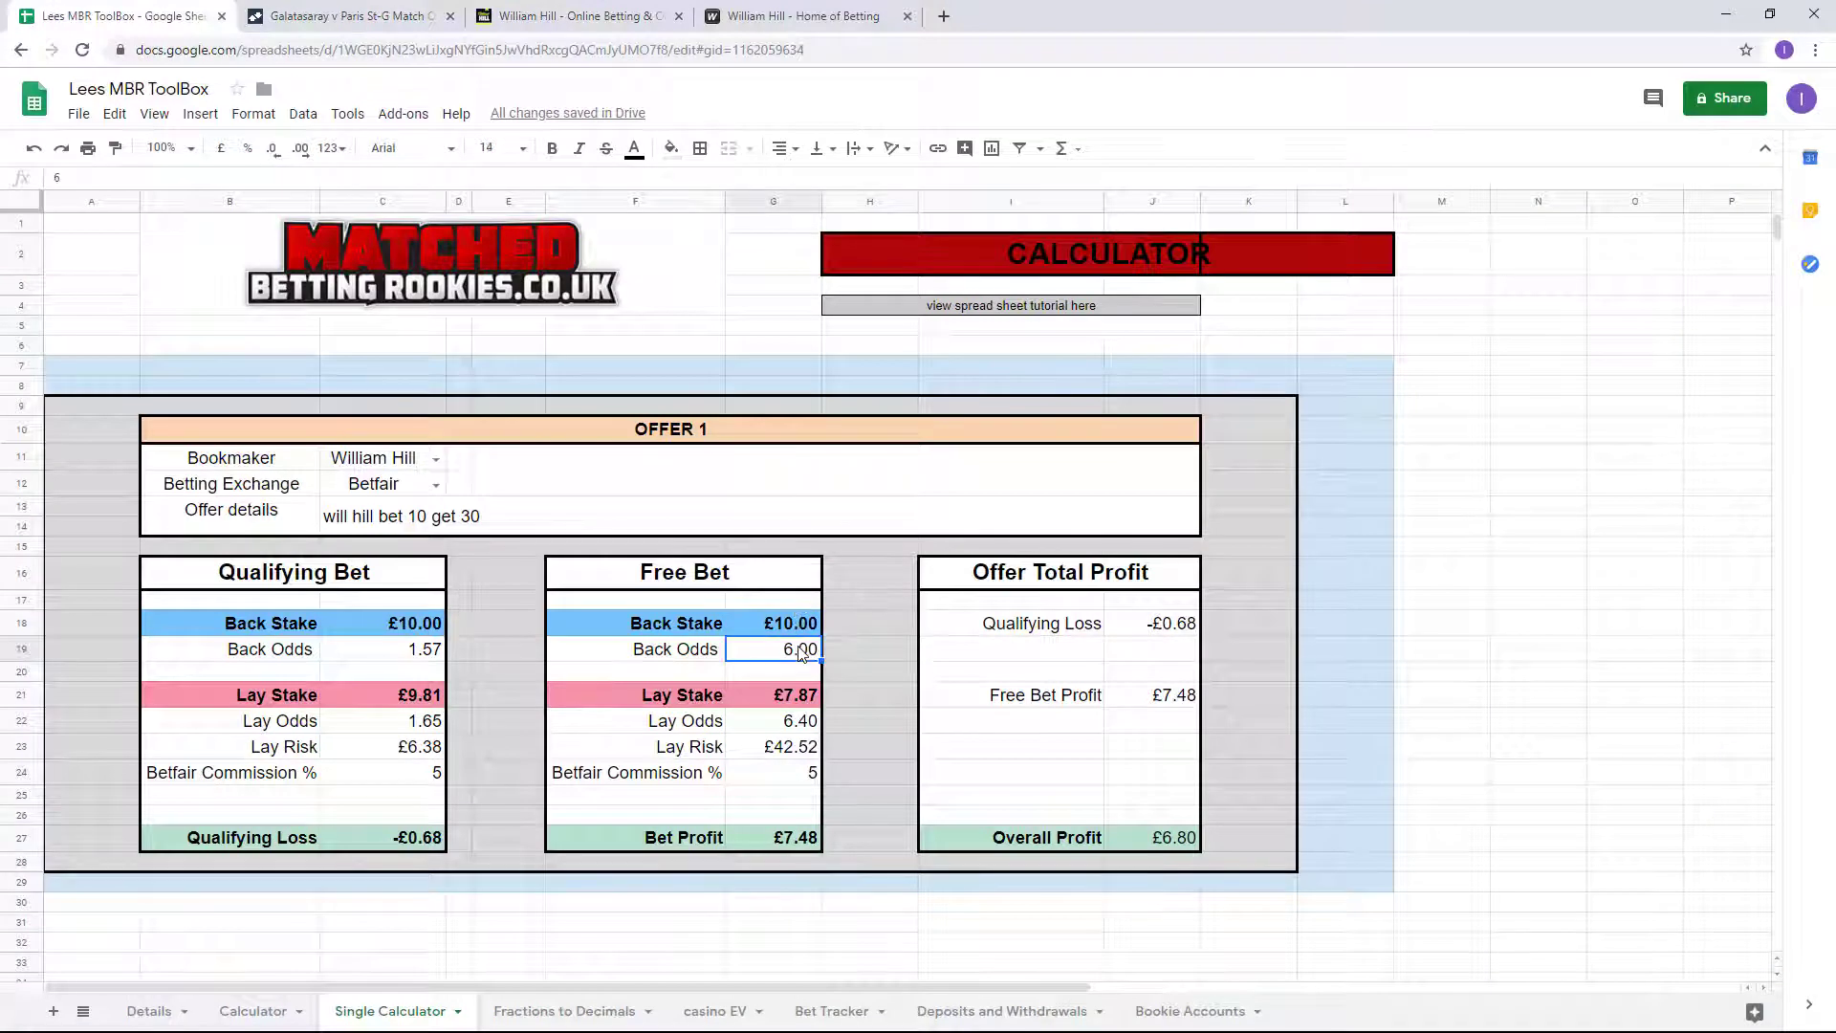
{"action": "type", "text": "8"}
{"action": "key", "text": "Tab"}
{"action": "left_click", "coordinate": [793, 722]}
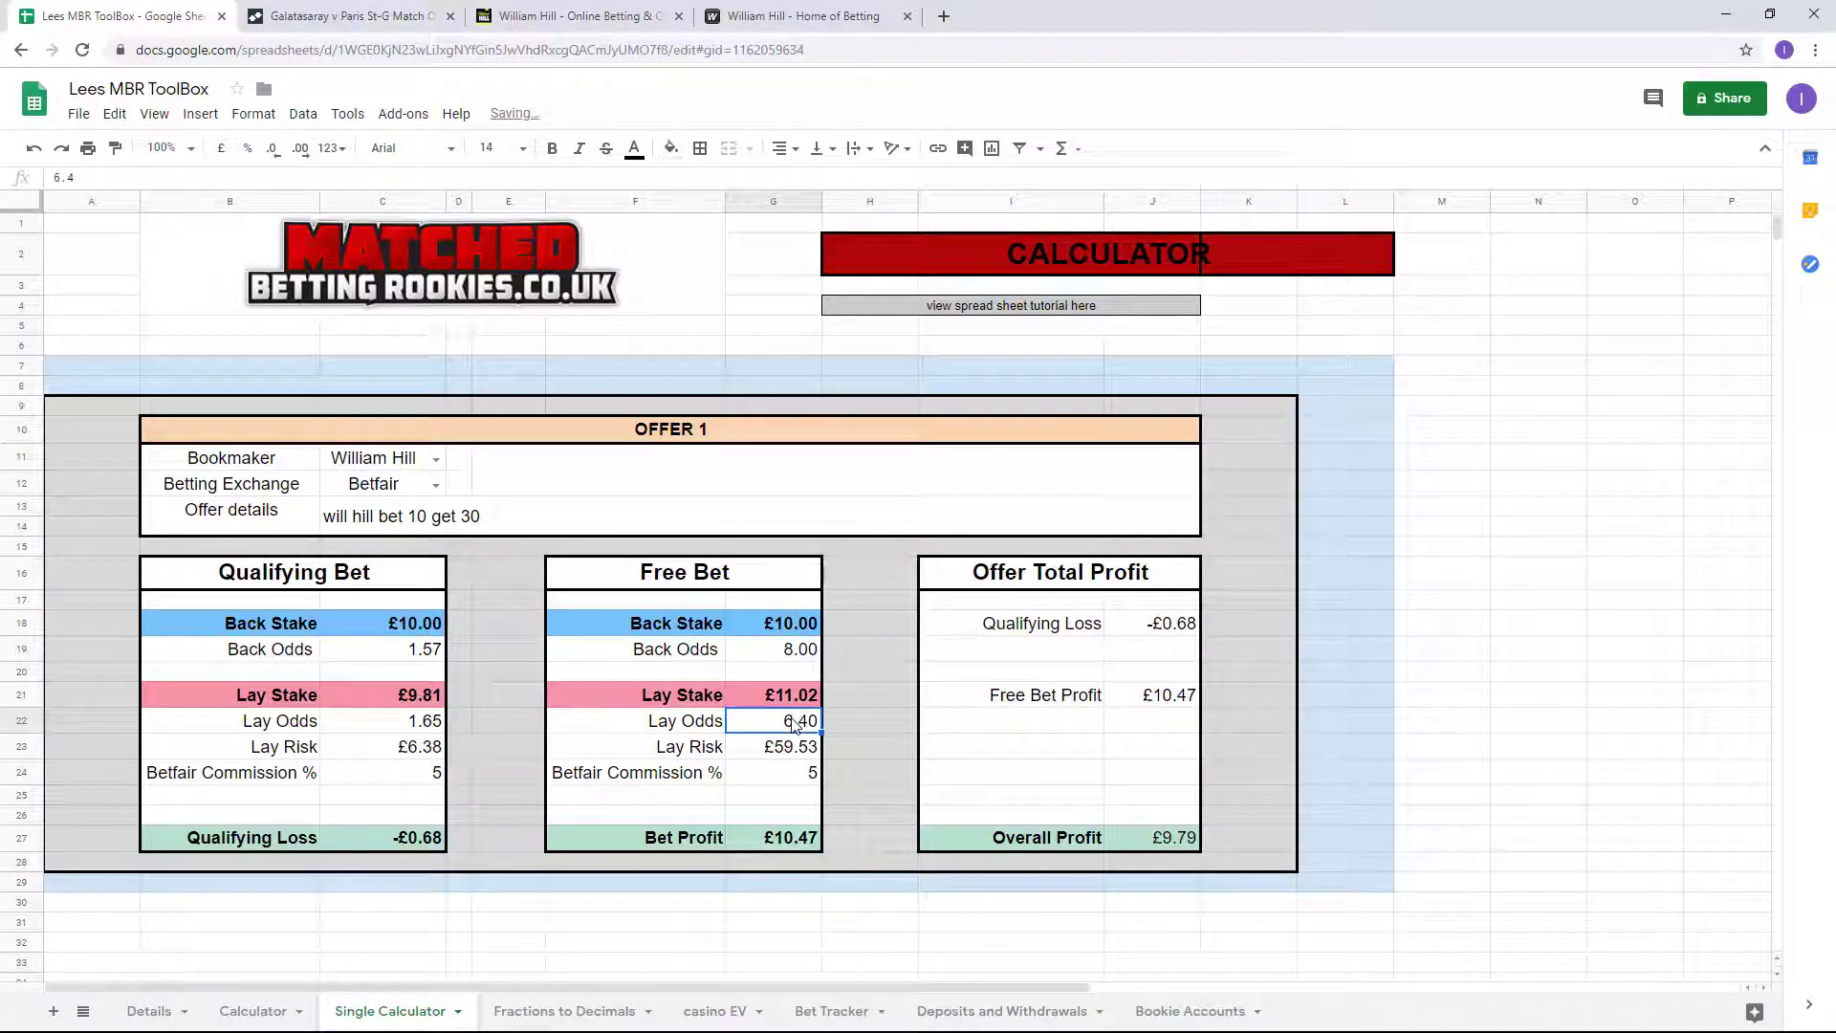
{"action": "type", "text": "8.2"}
{"action": "key", "text": "Tab"}
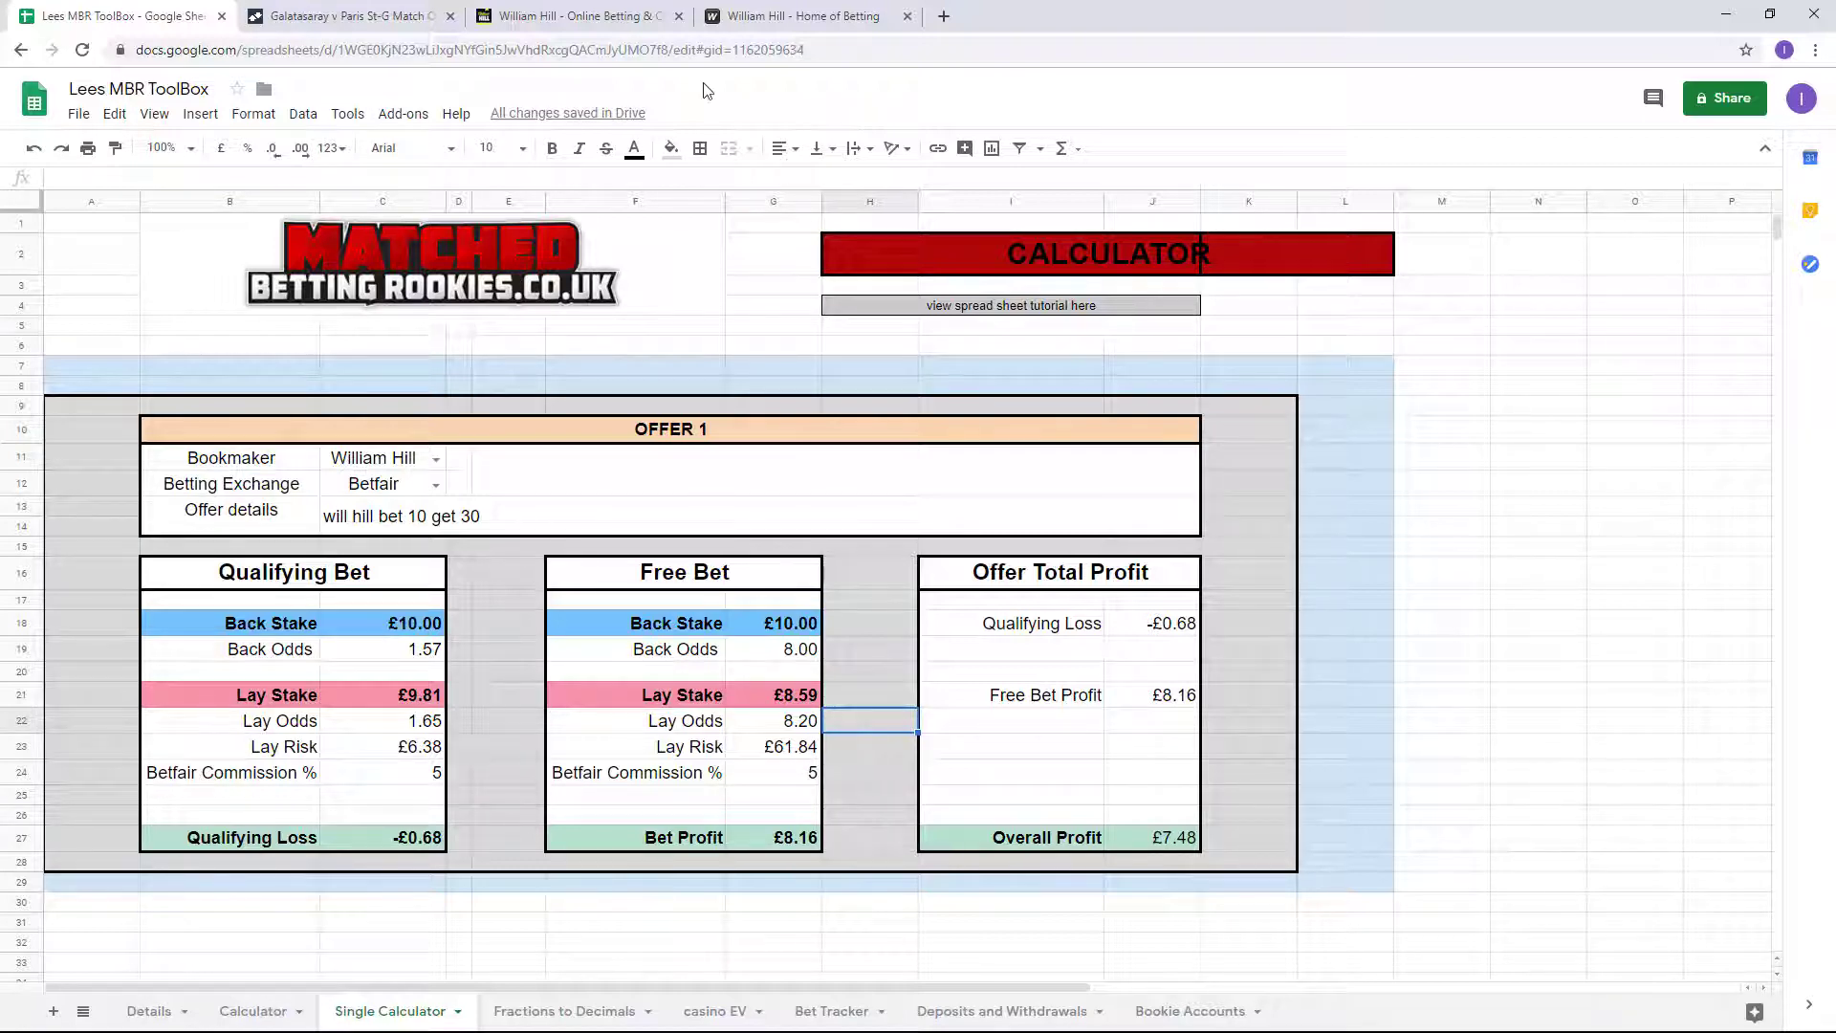
{"action": "left_click", "coordinate": [401, 13]}
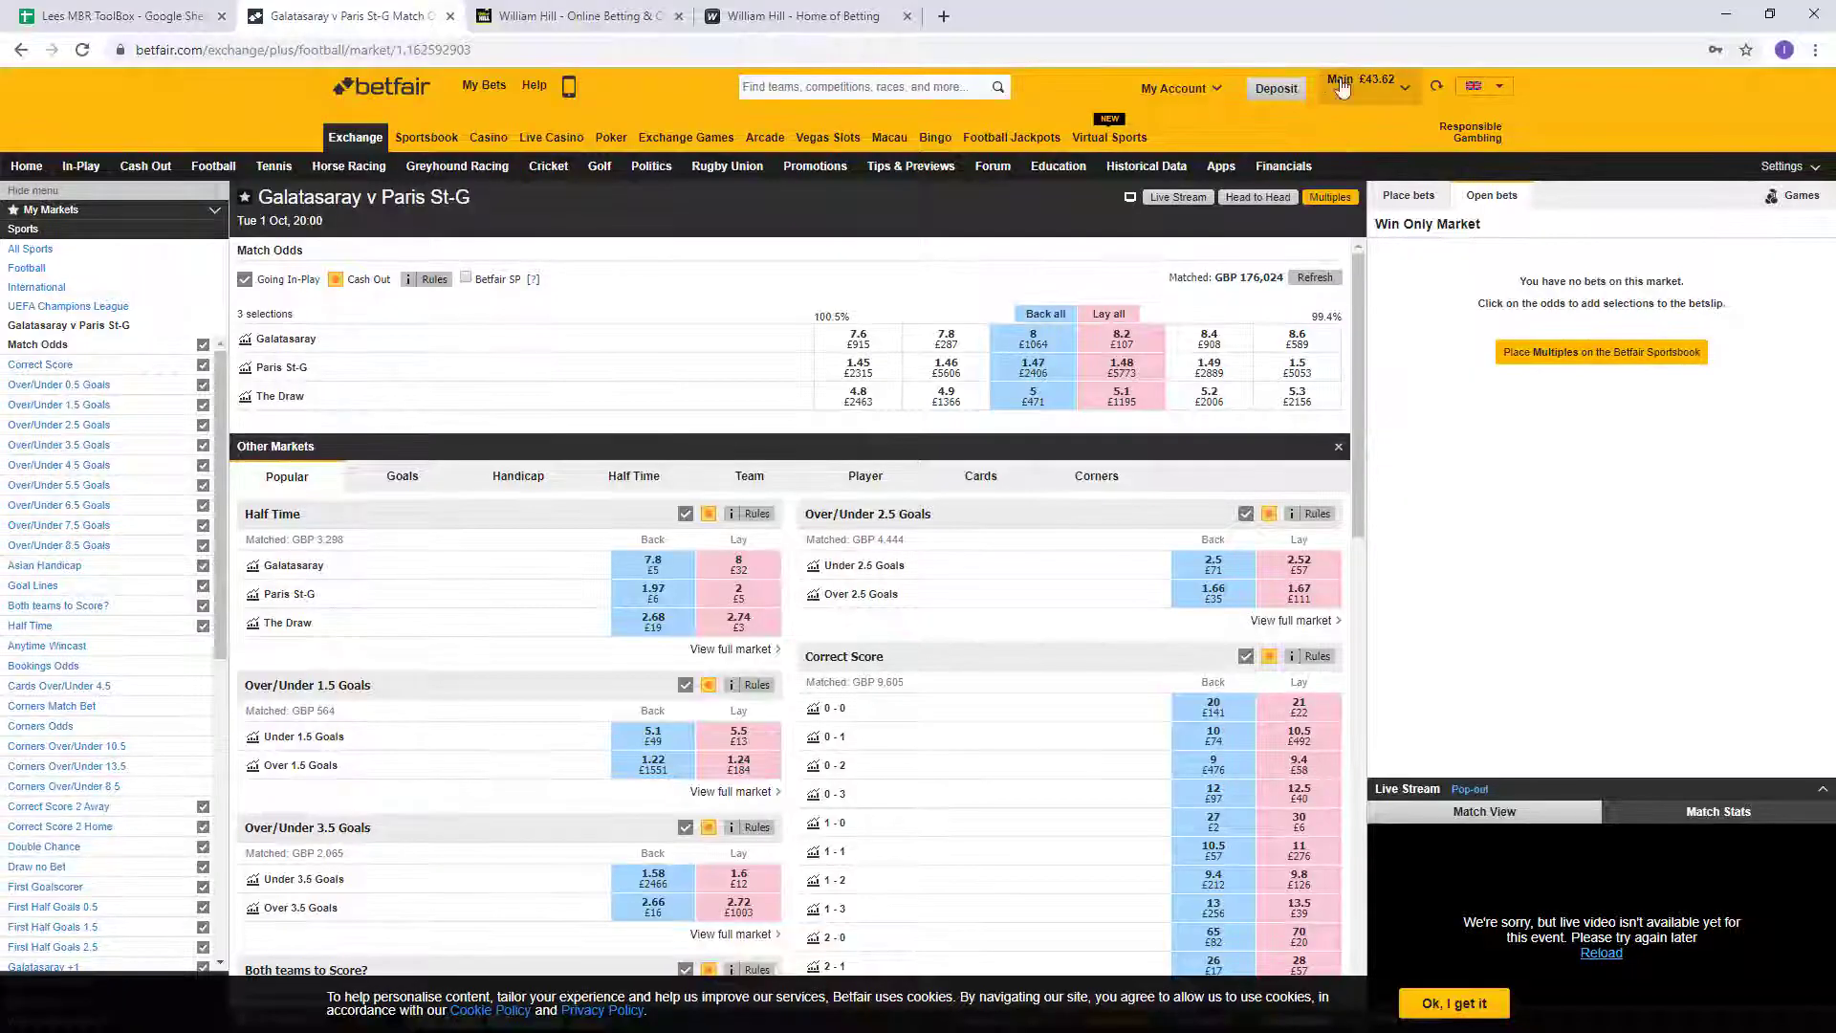
Search Betfair for leeds, open Leeds v West Brom and compare its match odds with William Hill's.
{"action": "left_click", "coordinate": [635, 21]}
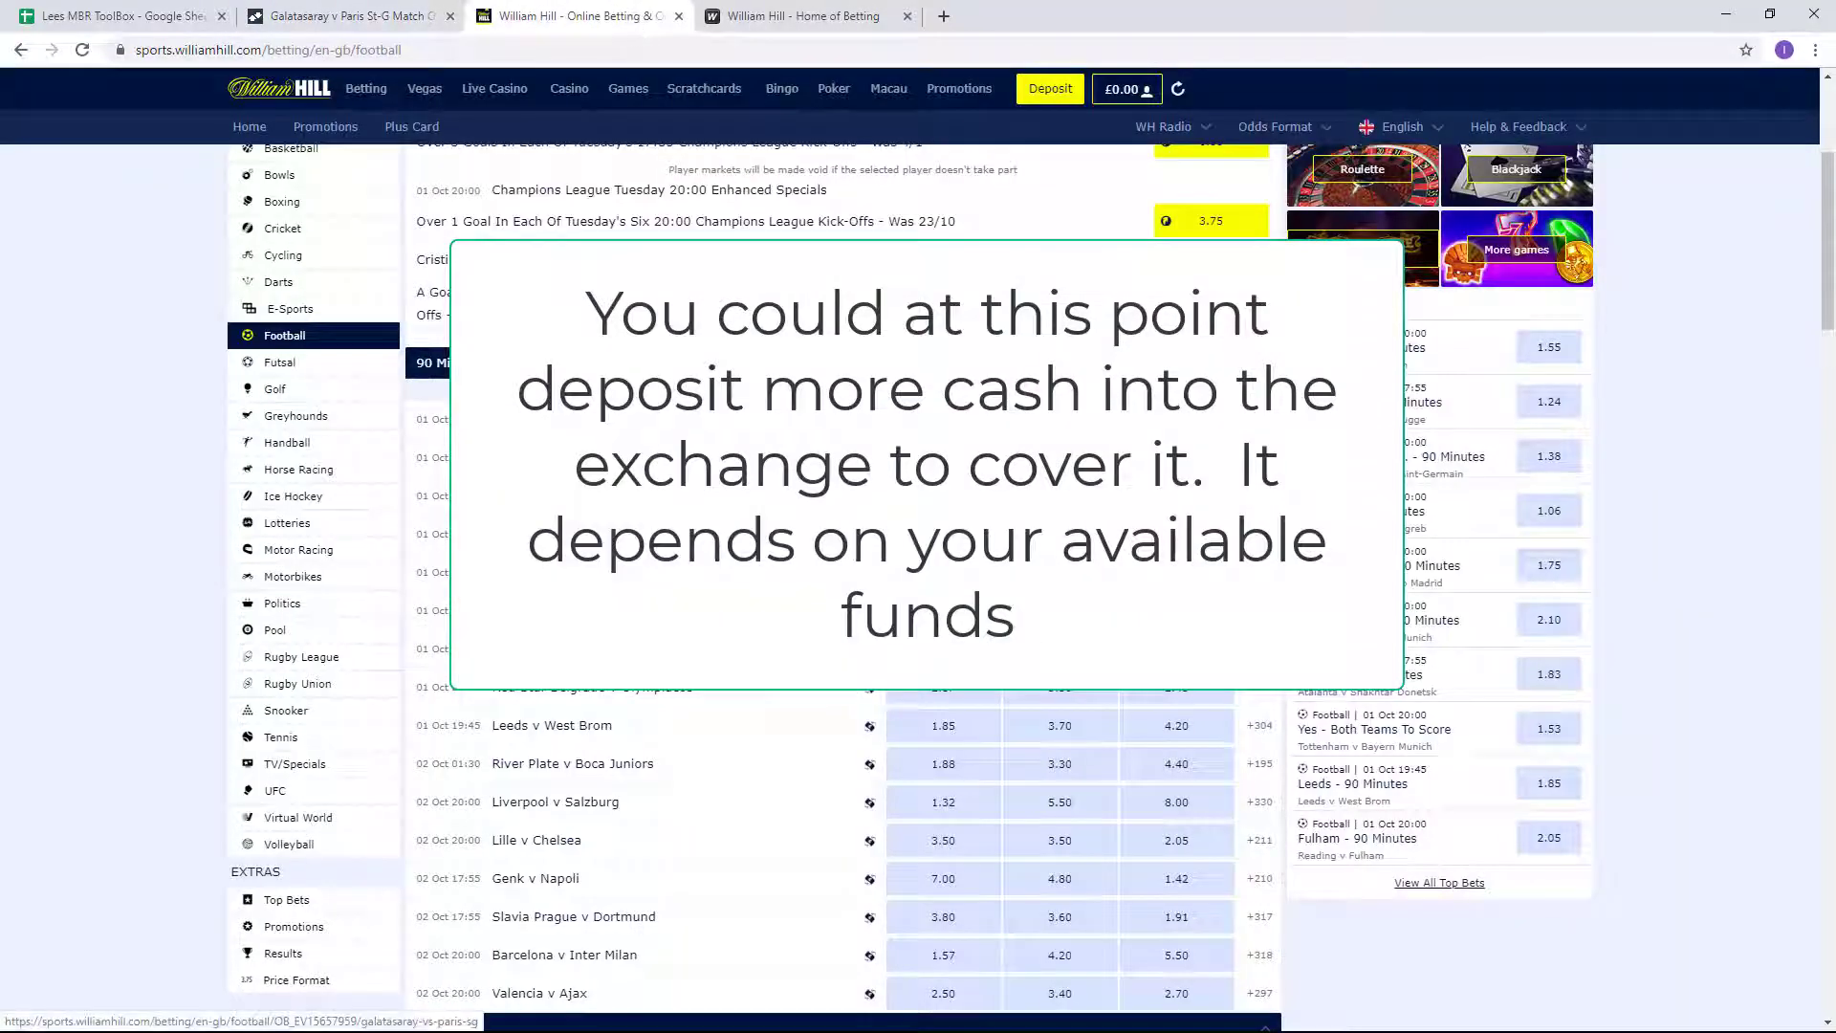
{"action": "scroll", "coordinate": [908, 583], "scroll_direction": "down", "scroll_amount": 1}
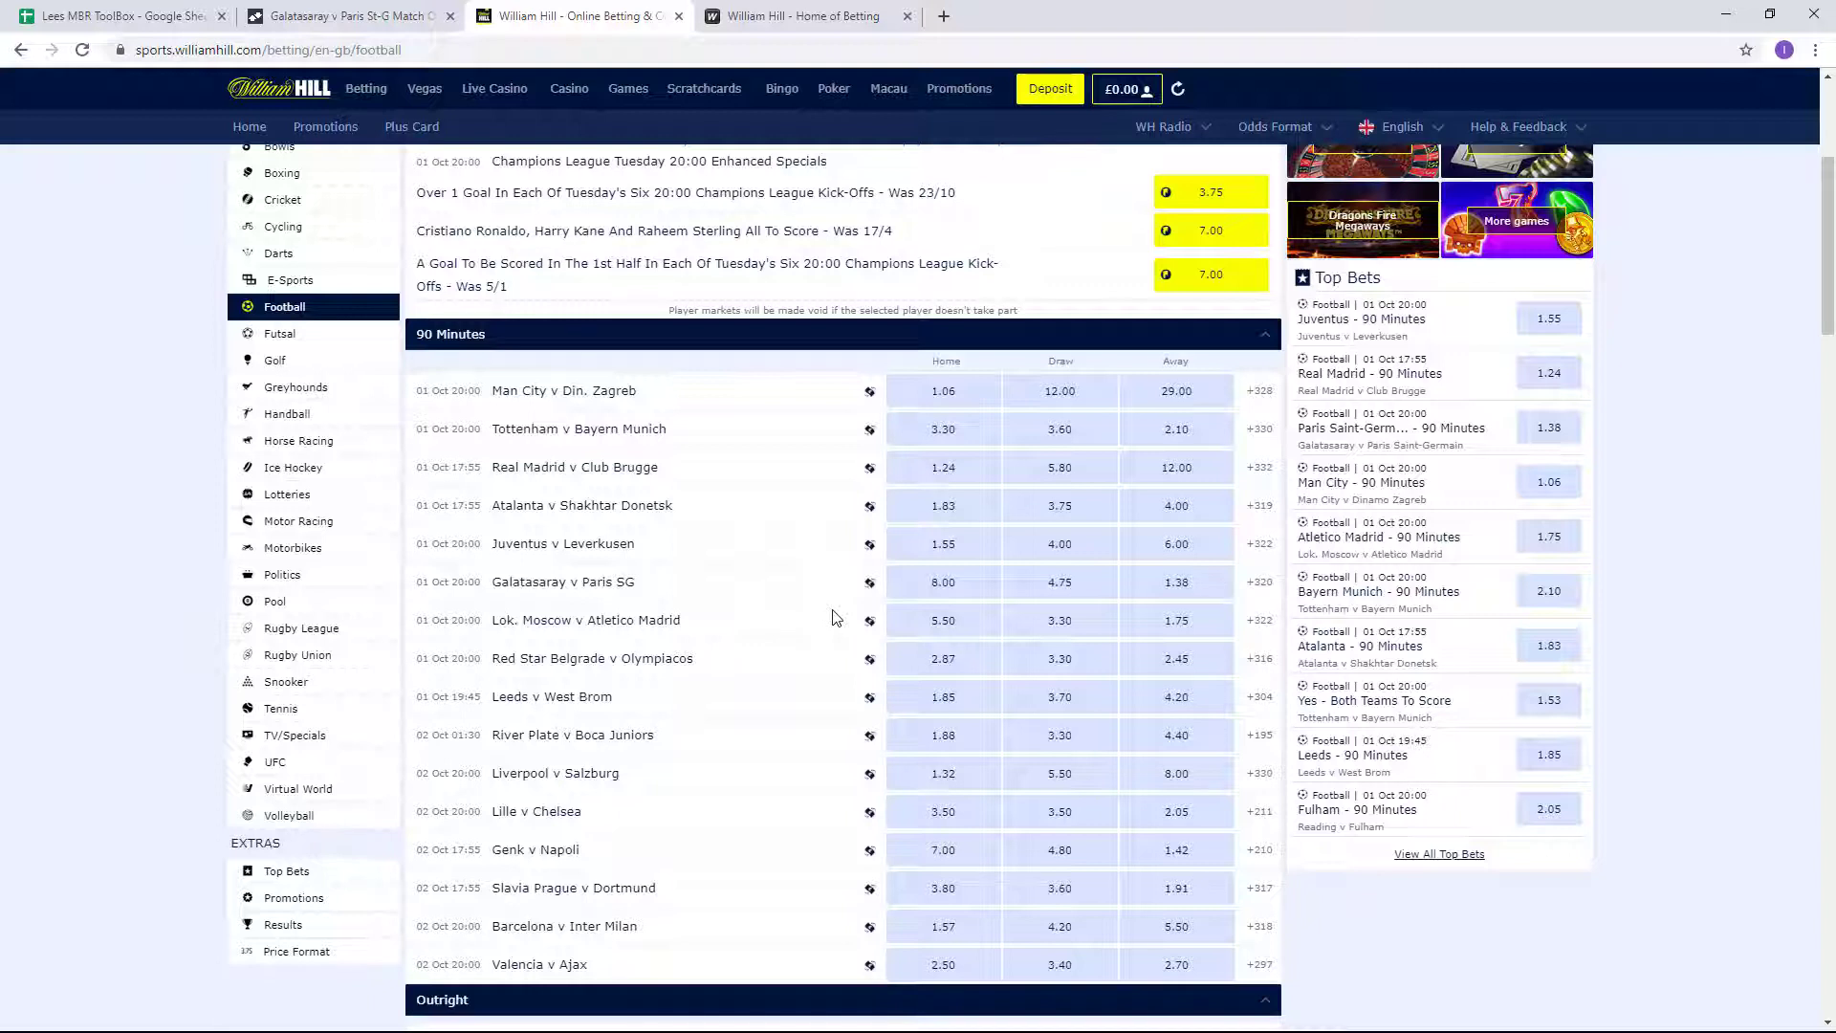
{"action": "scroll", "coordinate": [832, 617], "scroll_direction": "down", "scroll_amount": 1}
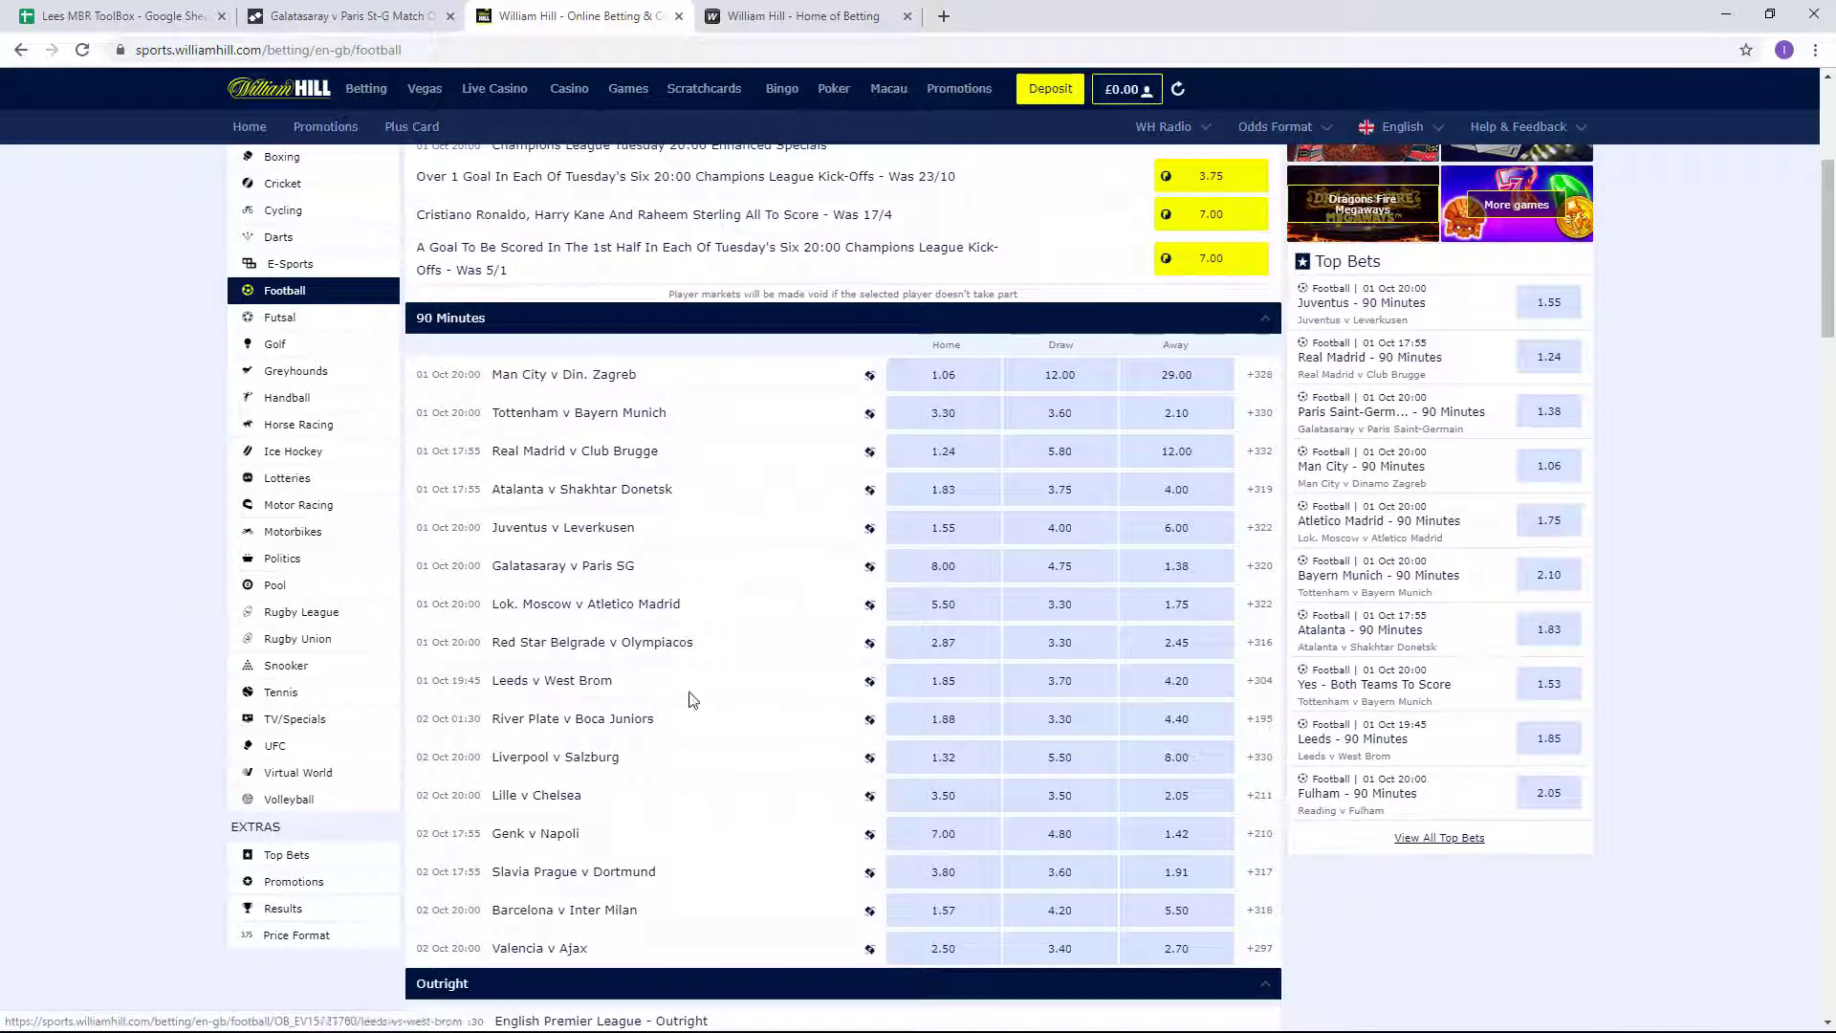
{"action": "left_click", "coordinate": [356, 19]}
{"action": "left_click", "coordinate": [917, 89]}
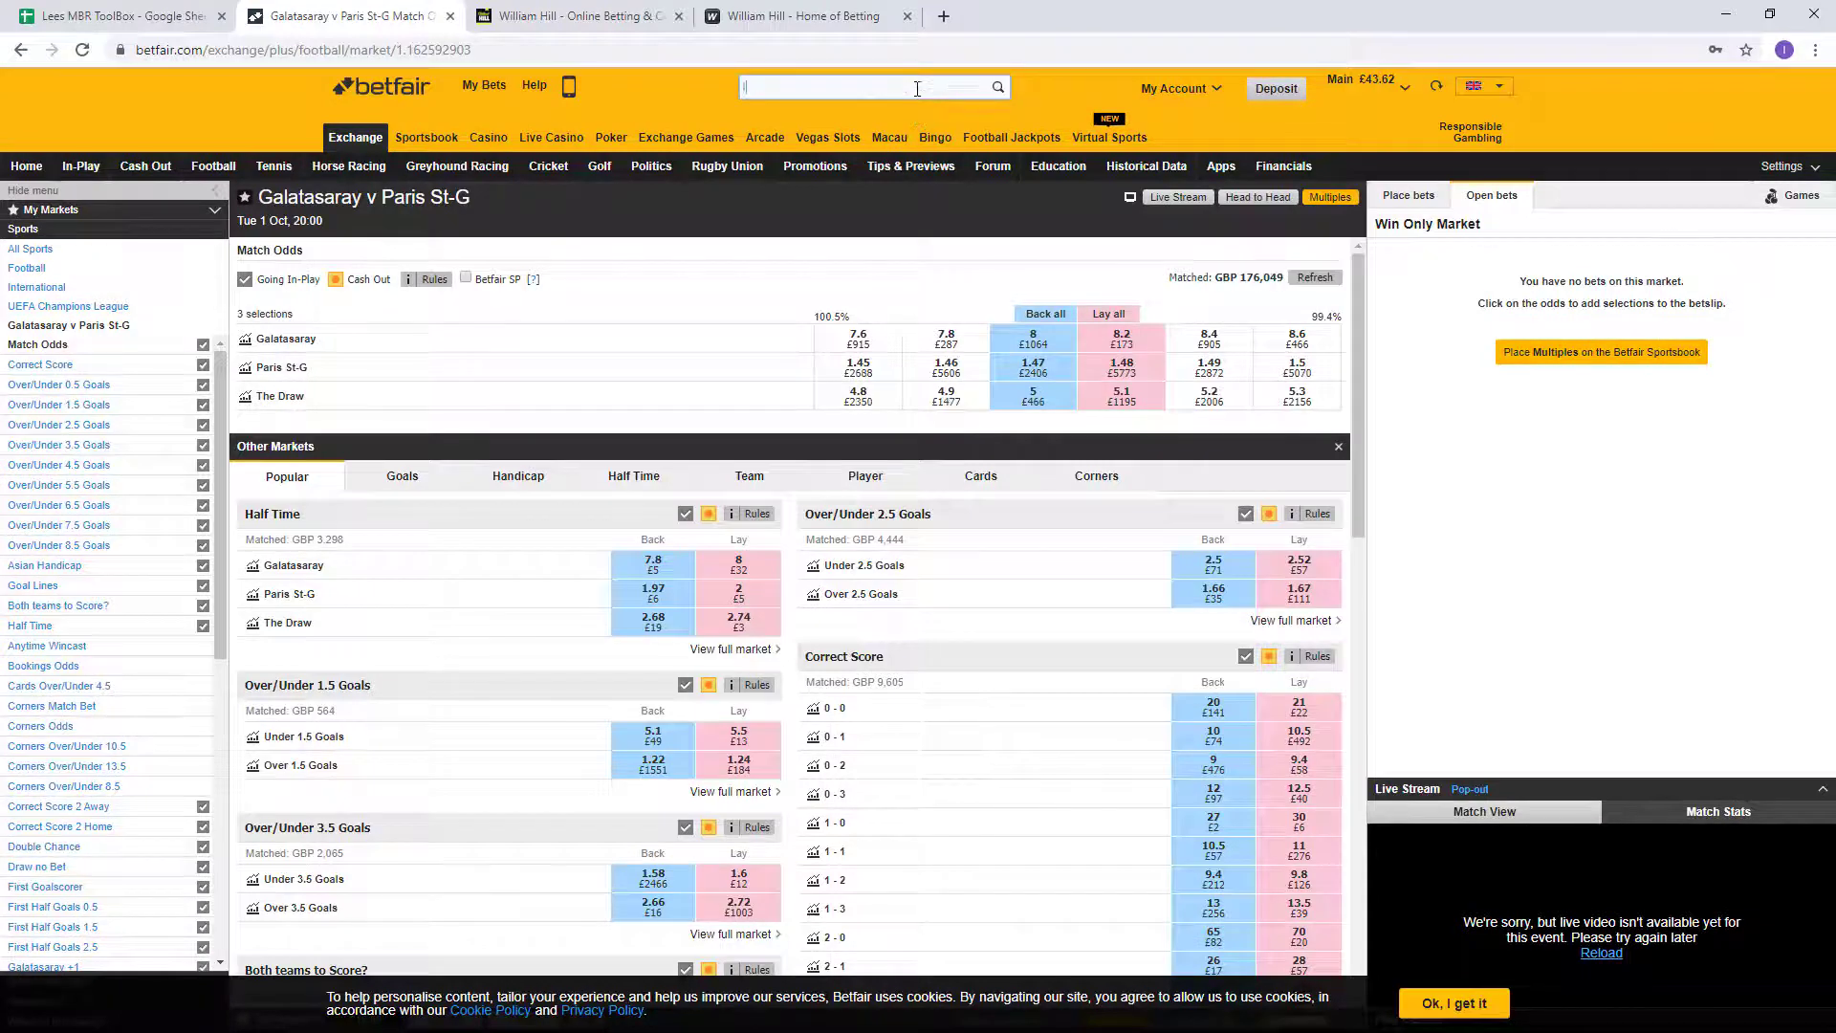
{"action": "type", "text": "leeds"}
{"action": "key", "text": "Return"}
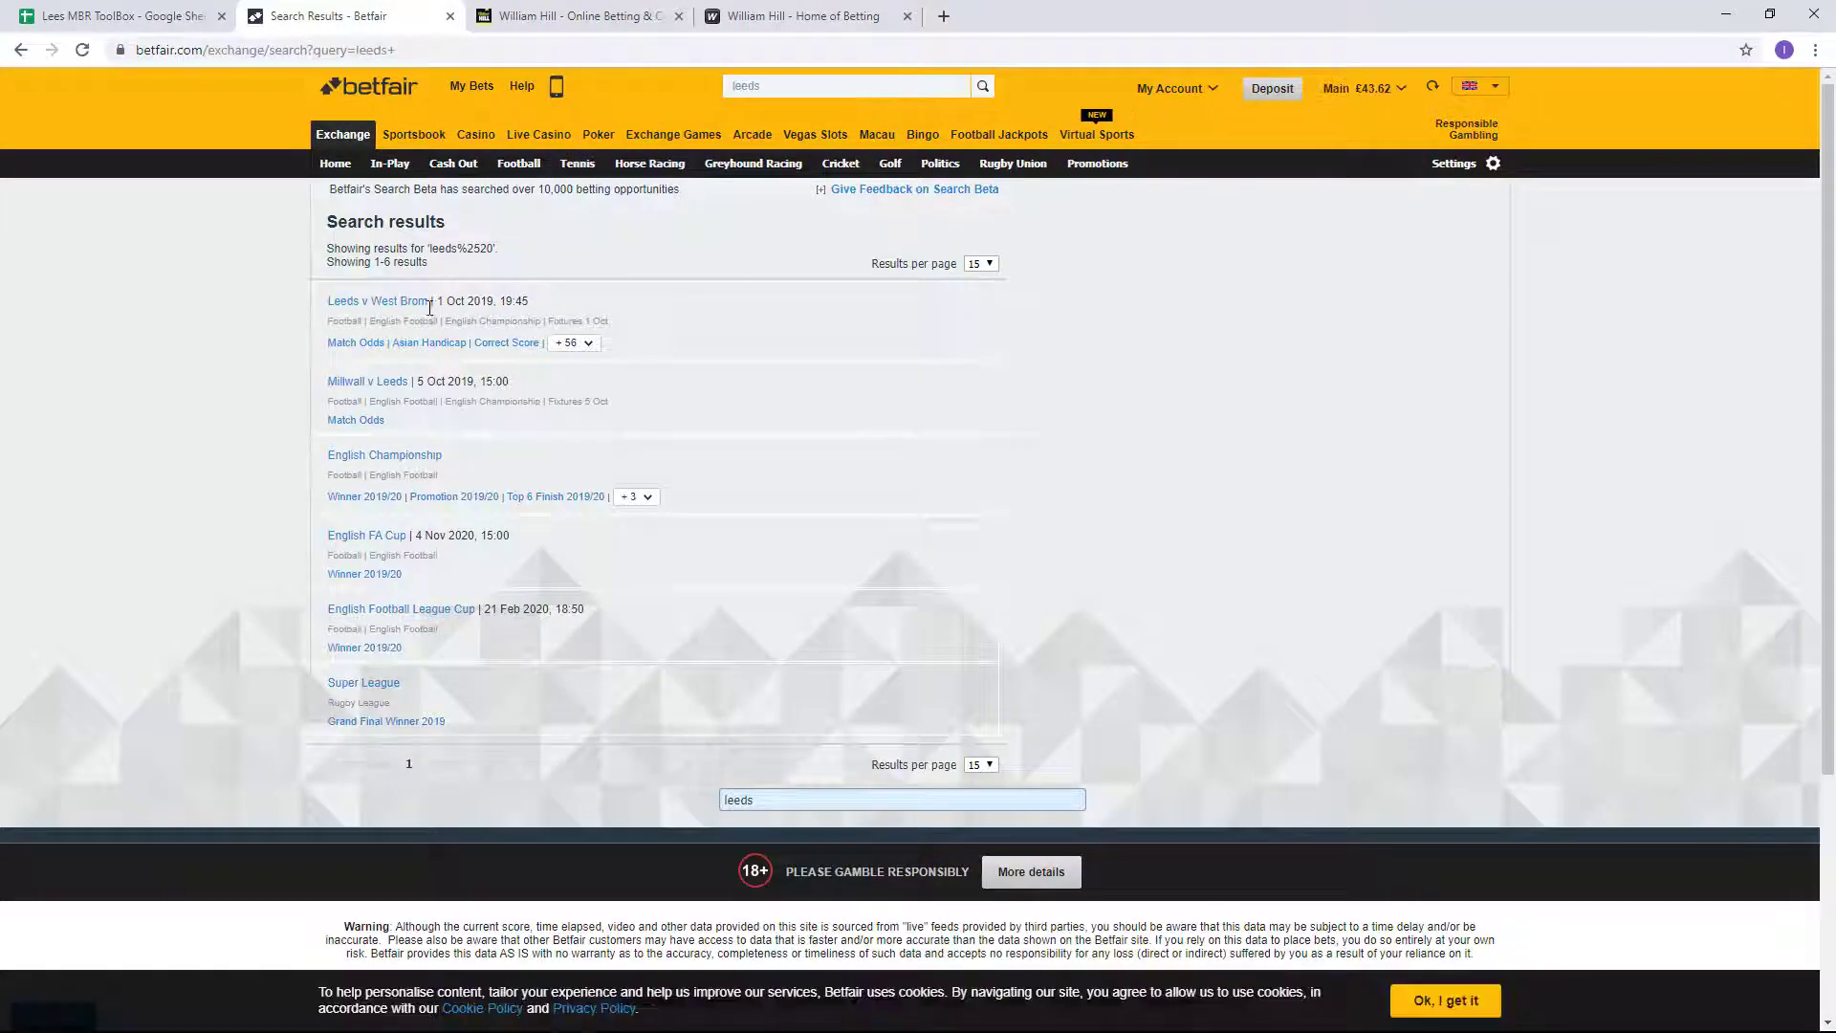
{"action": "left_click", "coordinate": [430, 308]}
{"action": "left_click", "coordinate": [608, 21]}
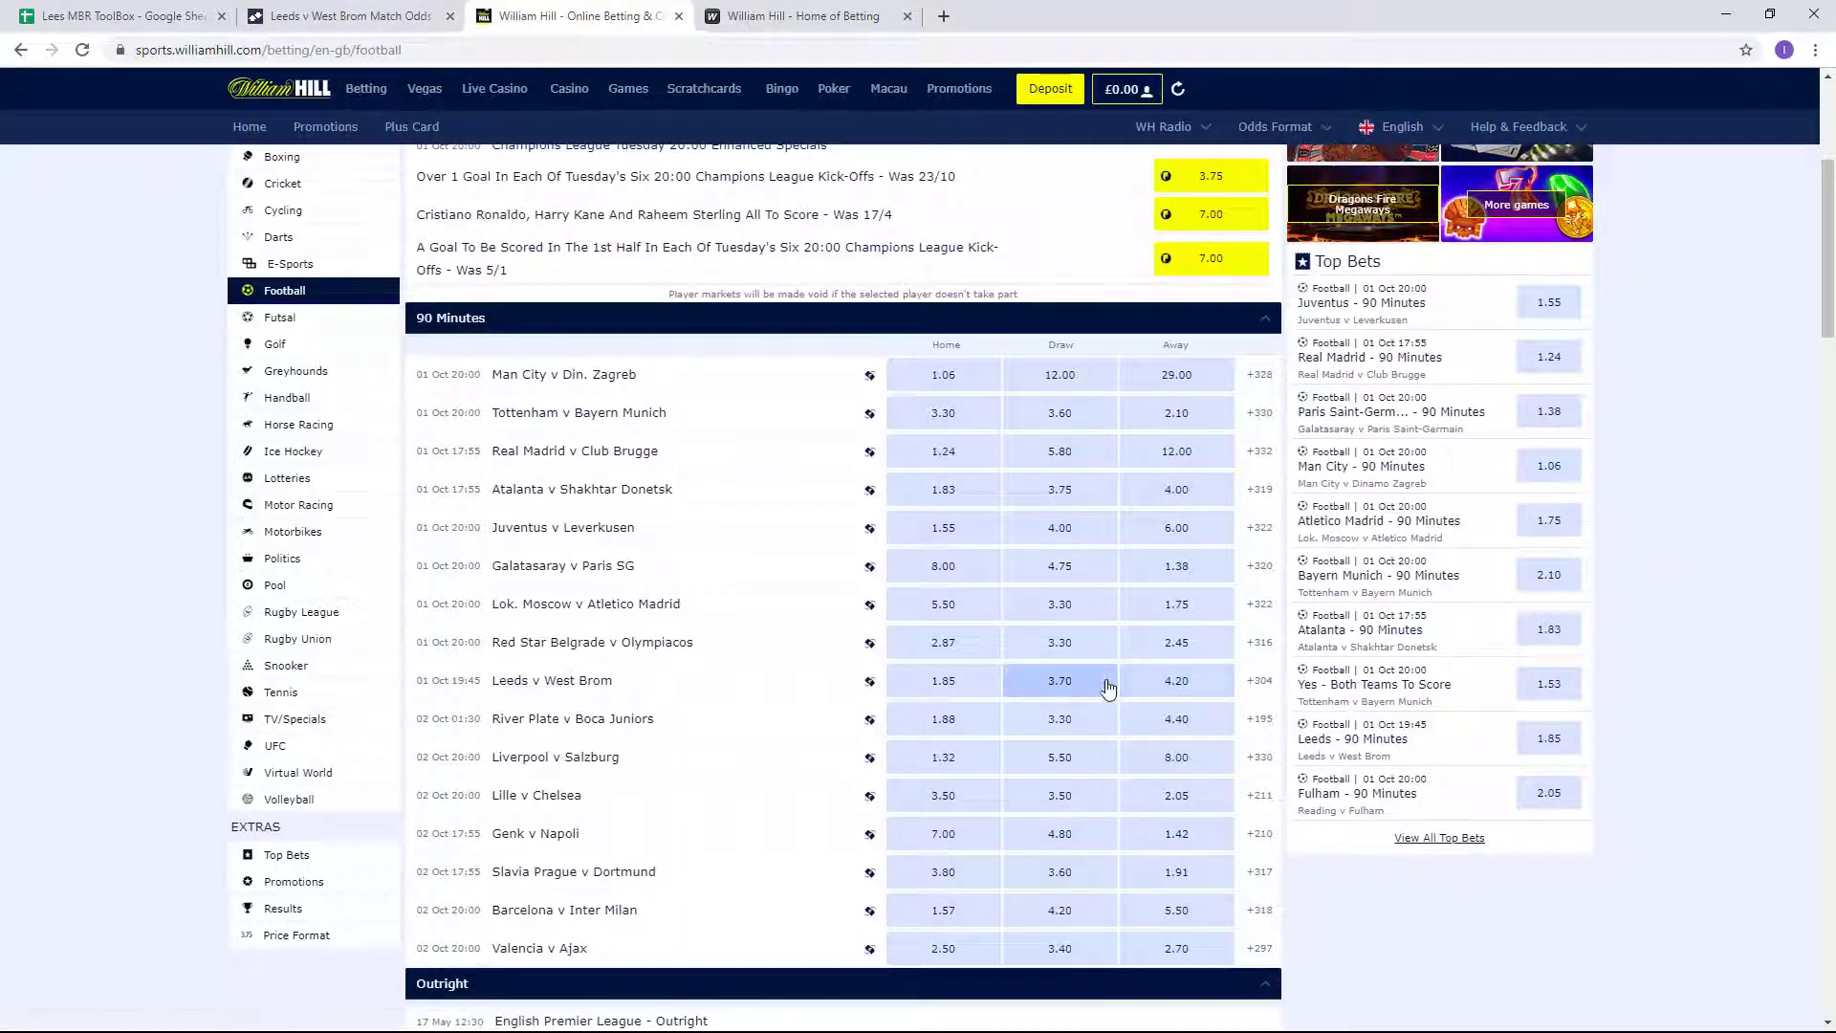
{"action": "left_click", "coordinate": [400, 21]}
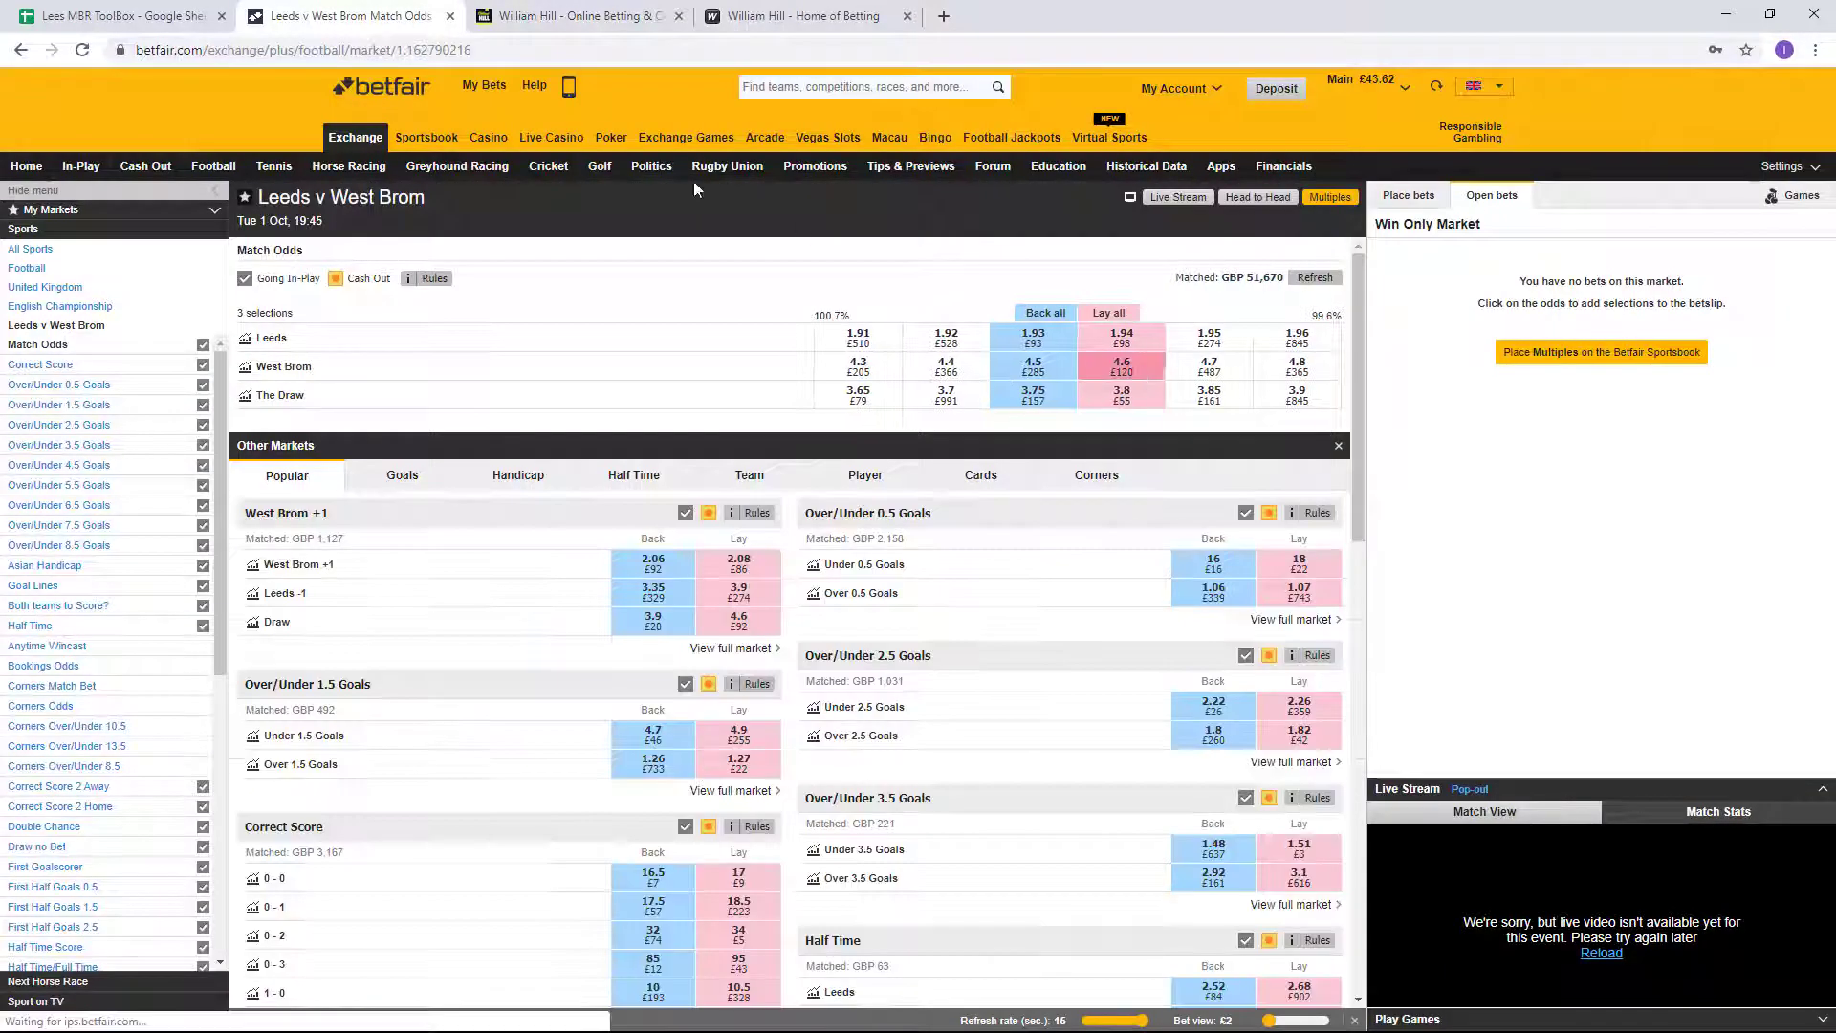
{"action": "left_click", "coordinate": [564, 17]}
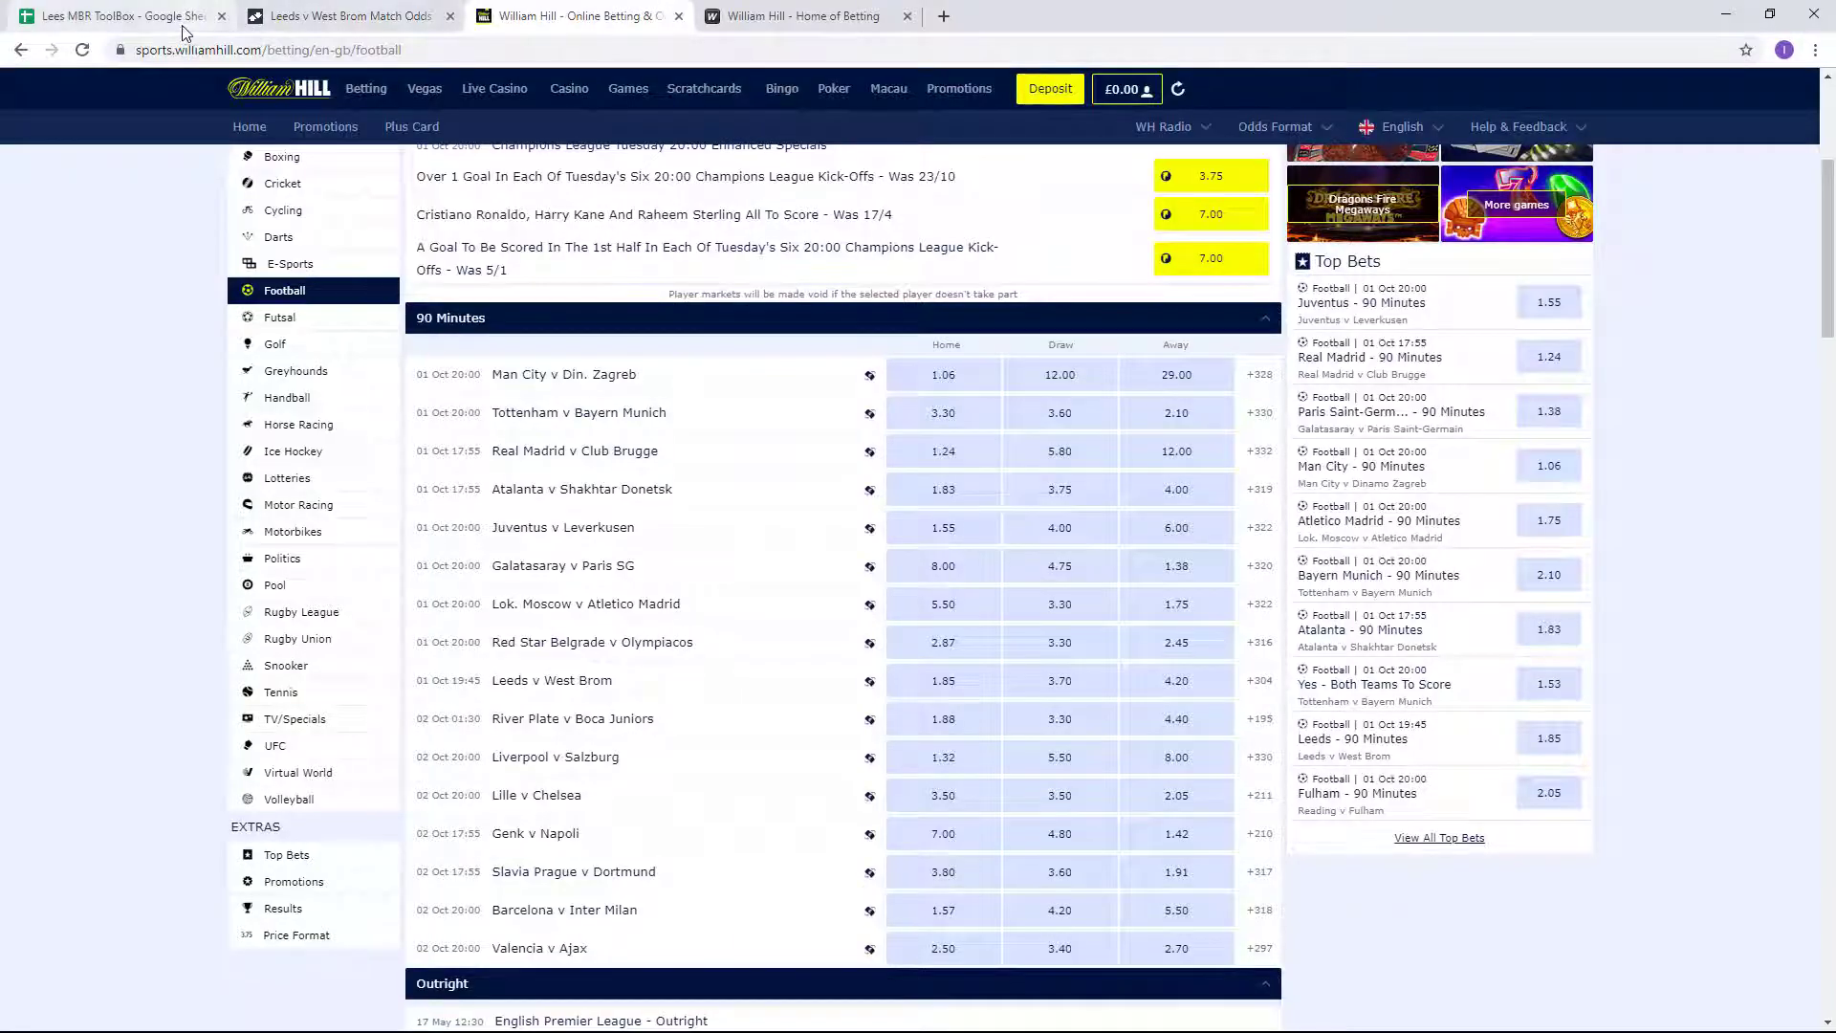
Set the Free Bet back odds to 4.2 and lay odds to 4.6 in the calculator for West Brom.
{"action": "left_click", "coordinate": [115, 17]}
{"action": "left_click", "coordinate": [751, 654]}
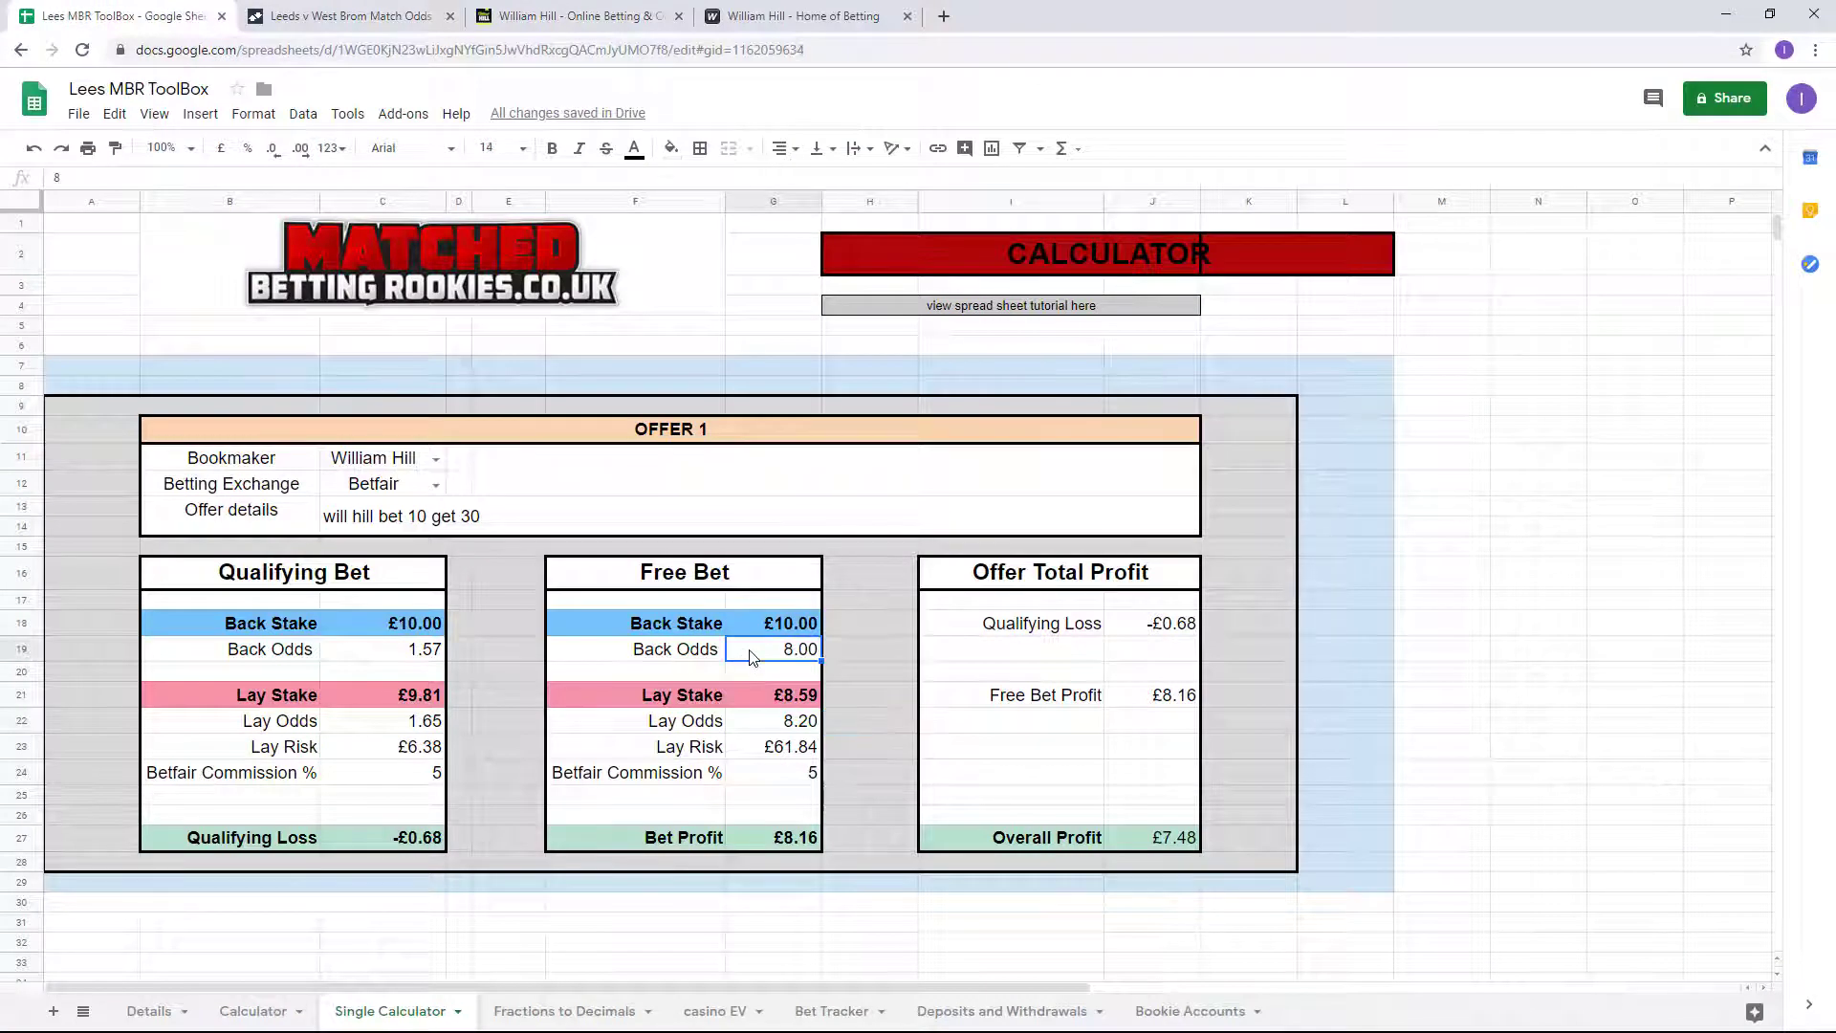
{"action": "type", "text": "4.2"}
{"action": "left_click", "coordinate": [769, 728]}
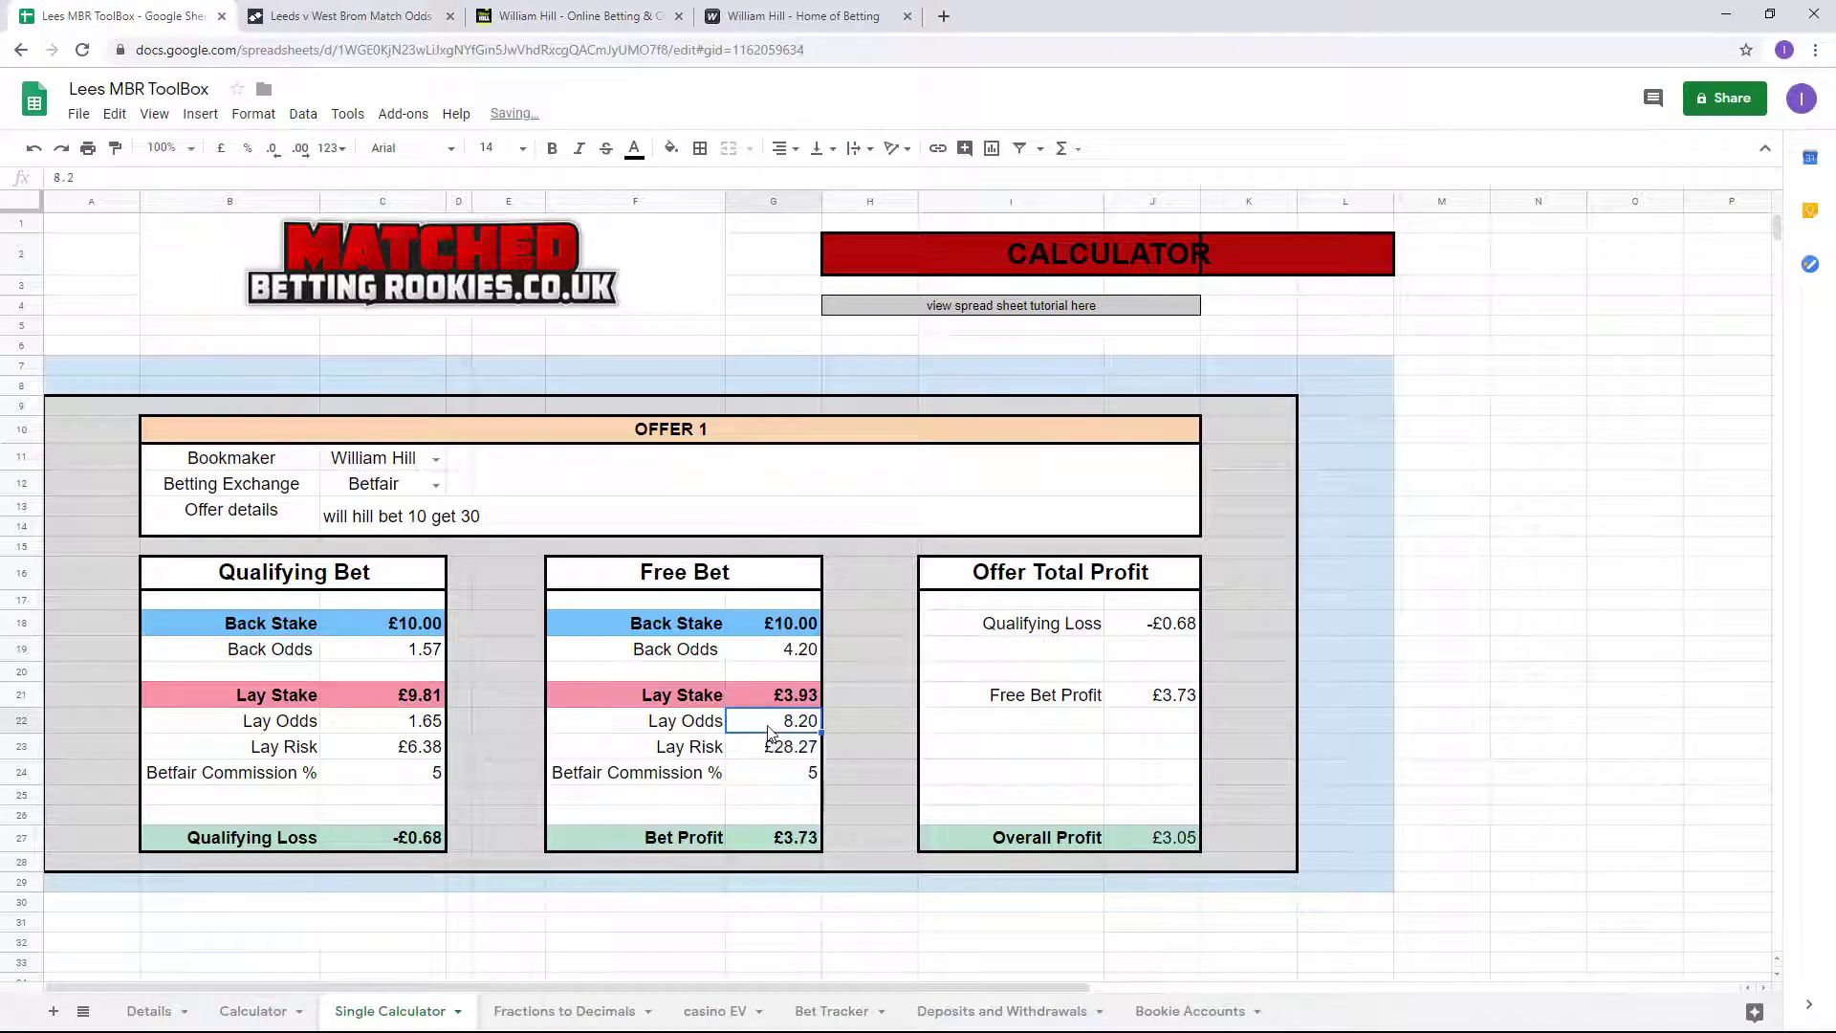
{"action": "type", "text": "4.6"}
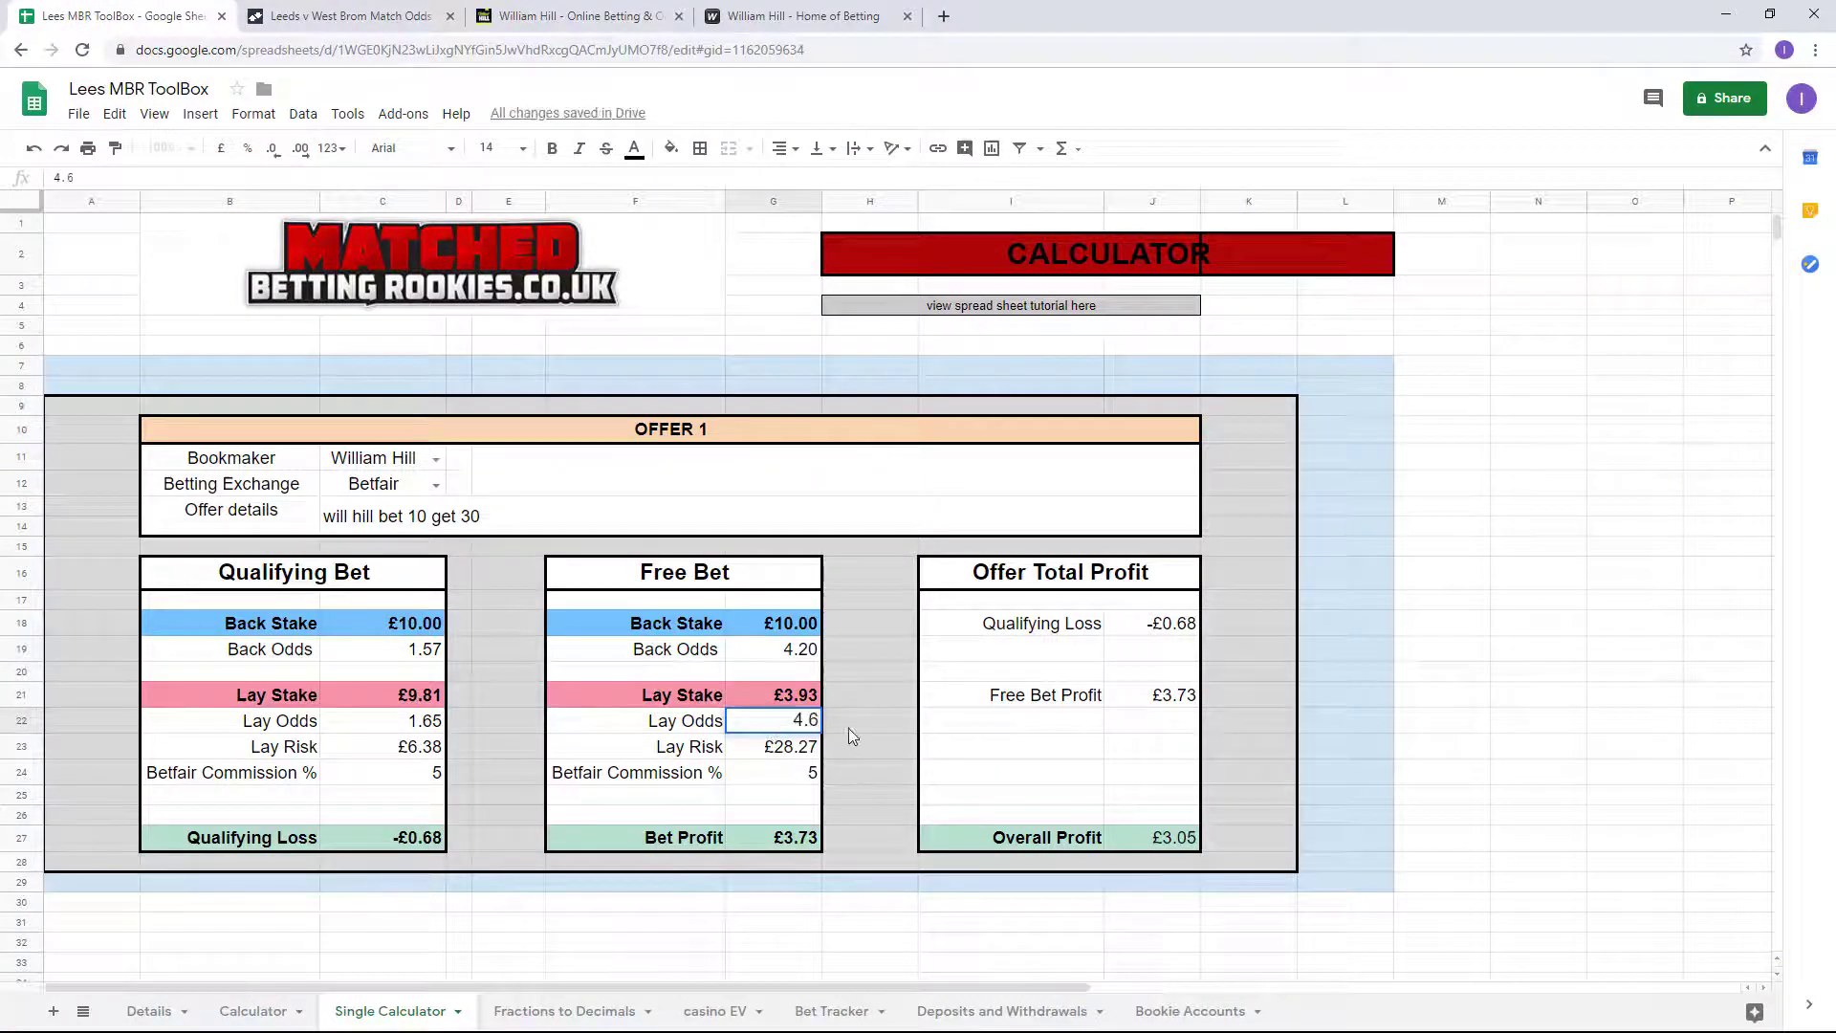
{"action": "left_click", "coordinate": [870, 731]}
{"action": "left_click", "coordinate": [813, 719]}
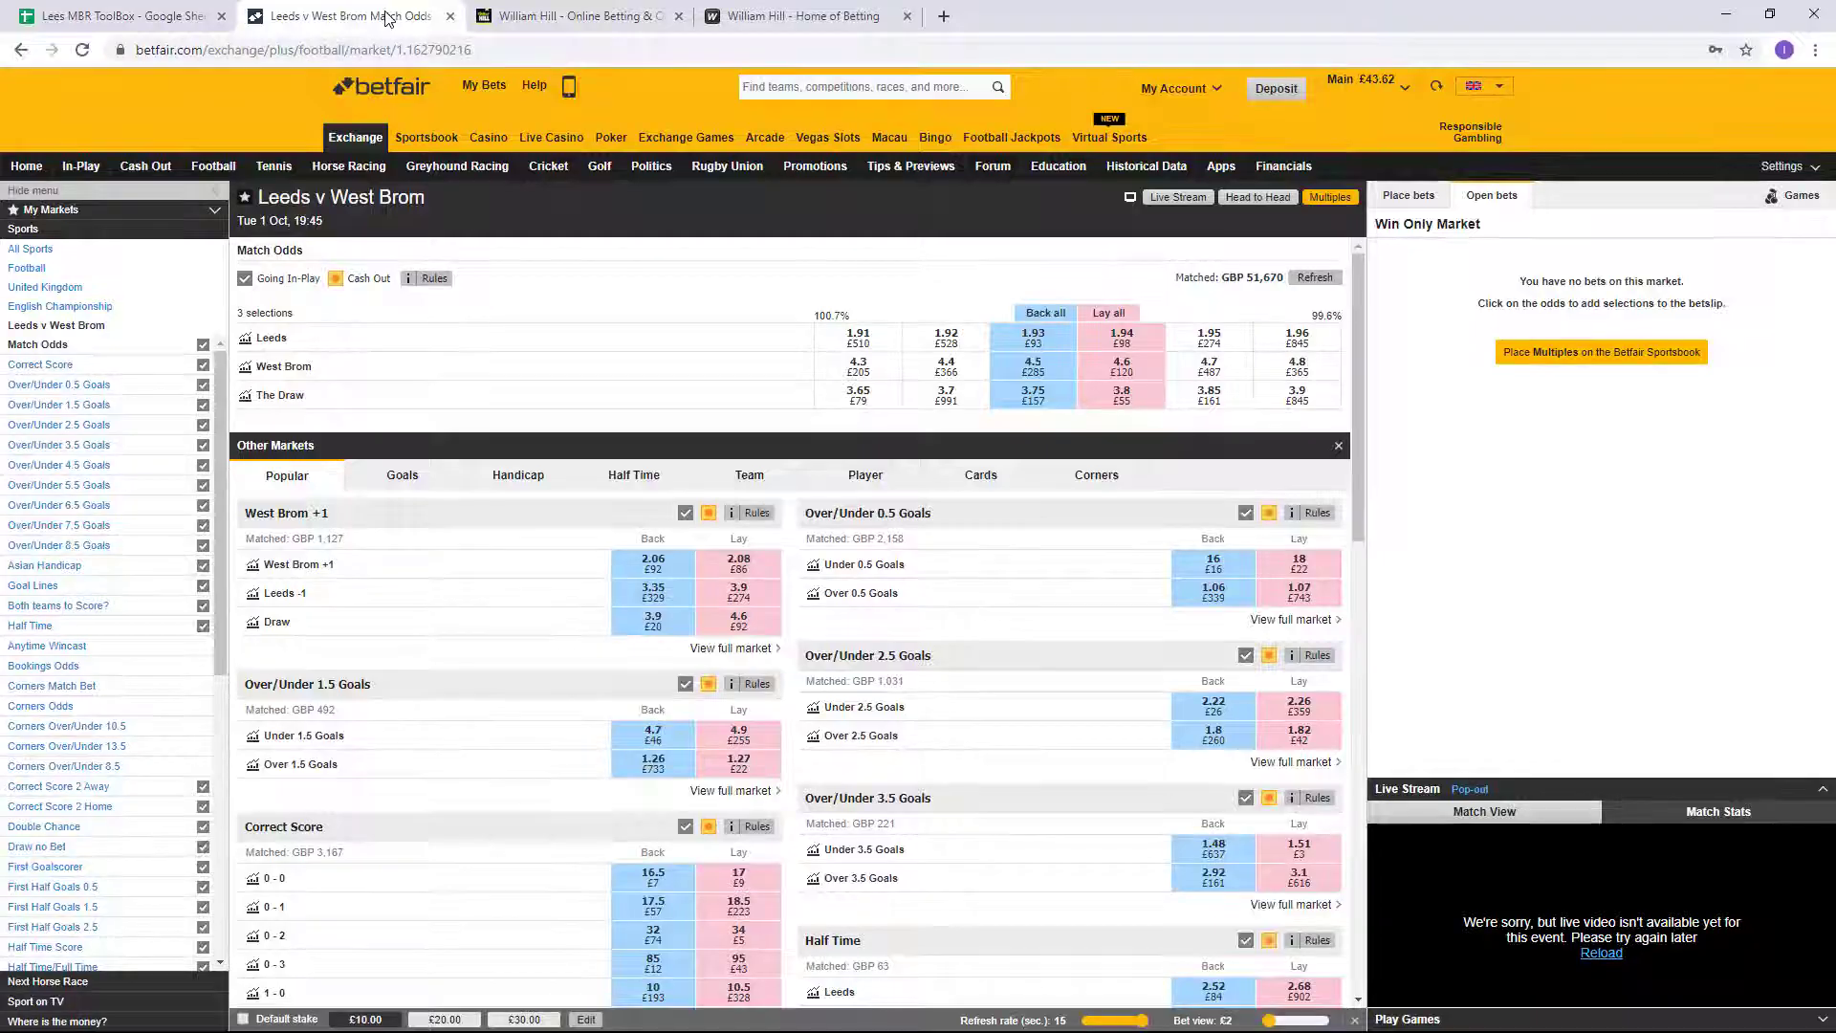
Open the Real Madrid v Club Brugge match from William Hill's football list.
{"action": "left_click", "coordinate": [382, 17]}
{"action": "left_click", "coordinate": [494, 21]}
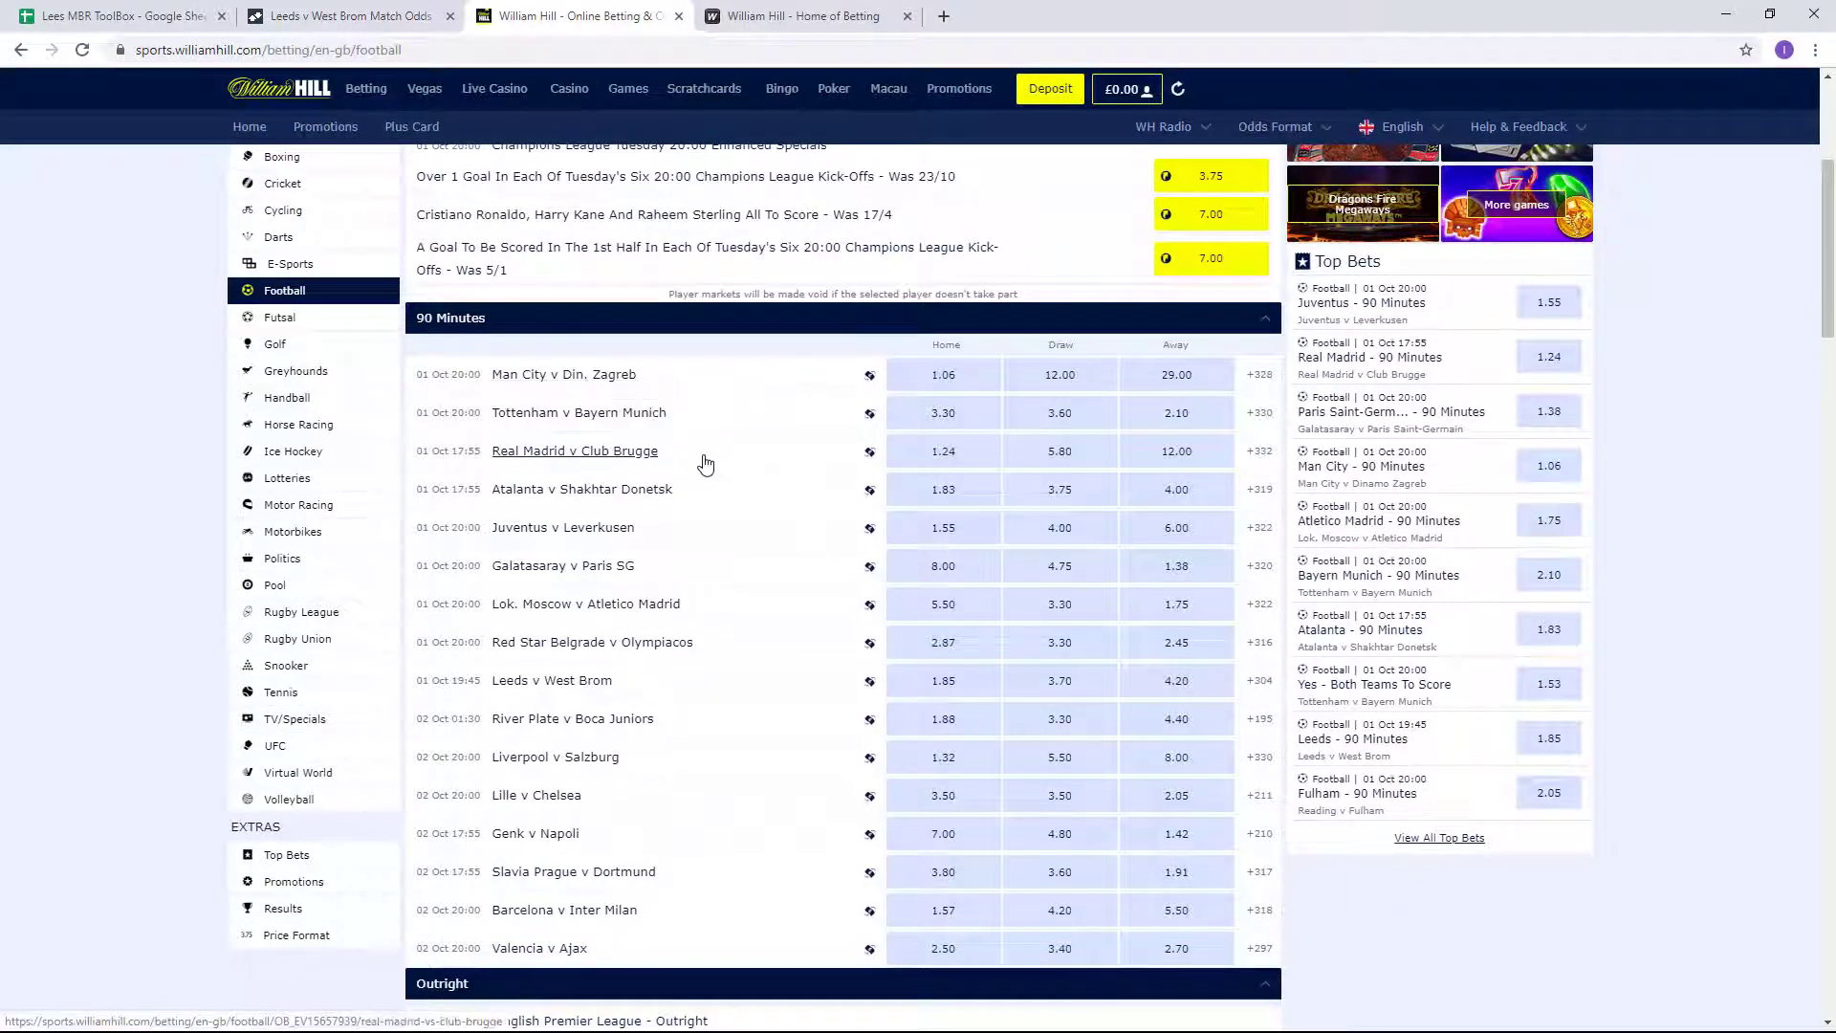
{"action": "left_click", "coordinate": [630, 460]}
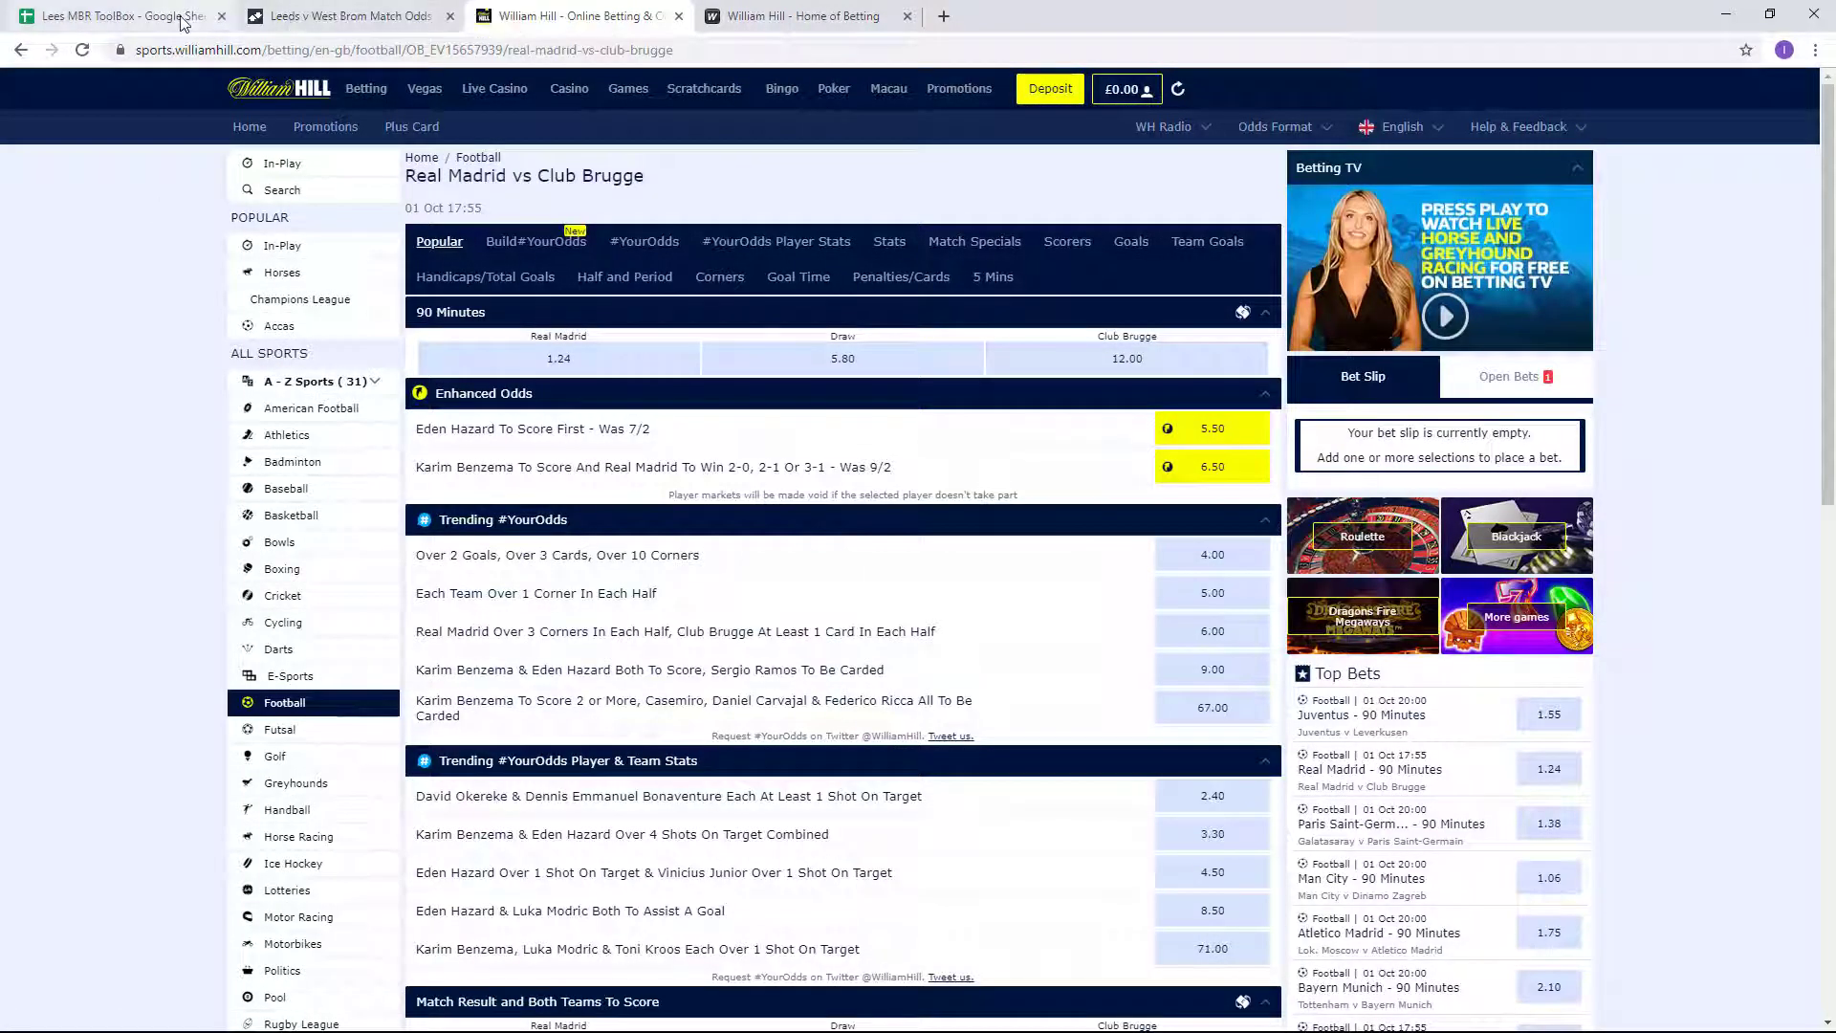
Search Betfair for real mdrid, open Real Madrid v Club Brugge and compare its match odds with William Hill's.
{"action": "left_click", "coordinate": [268, 24]}
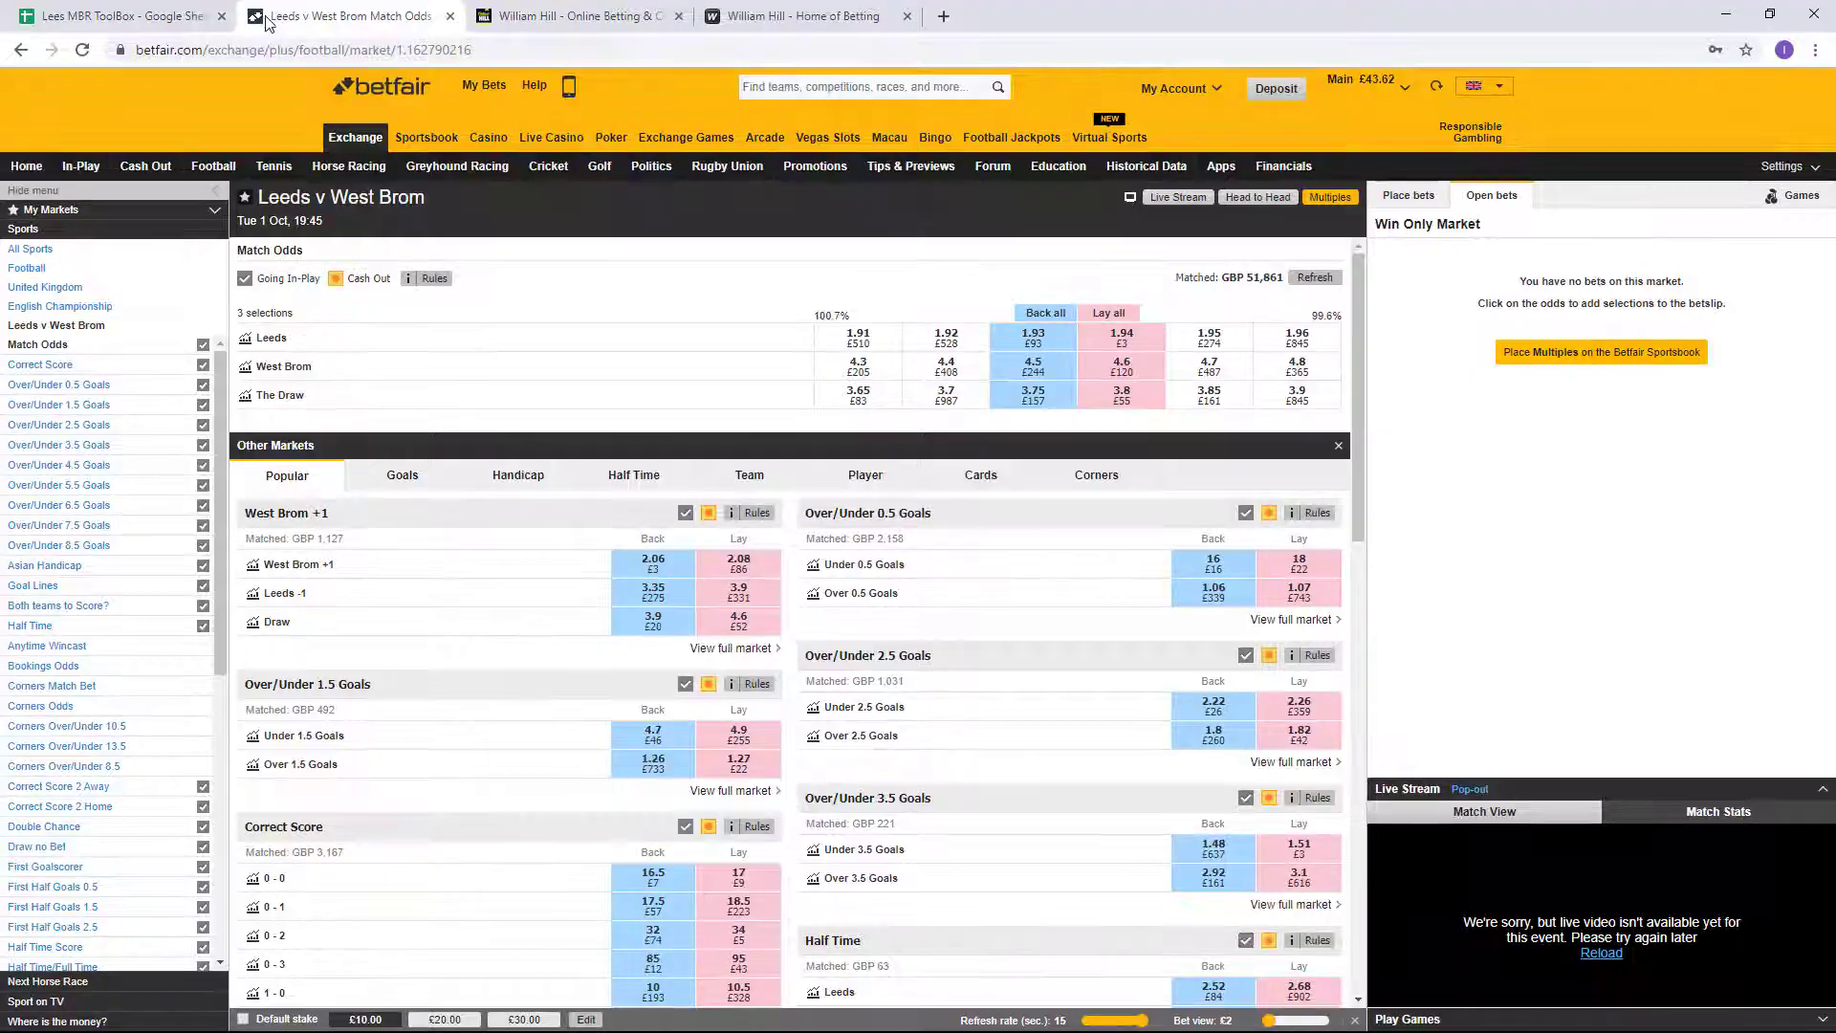
{"action": "left_click", "coordinate": [779, 87]}
{"action": "type", "text": "real ma"}
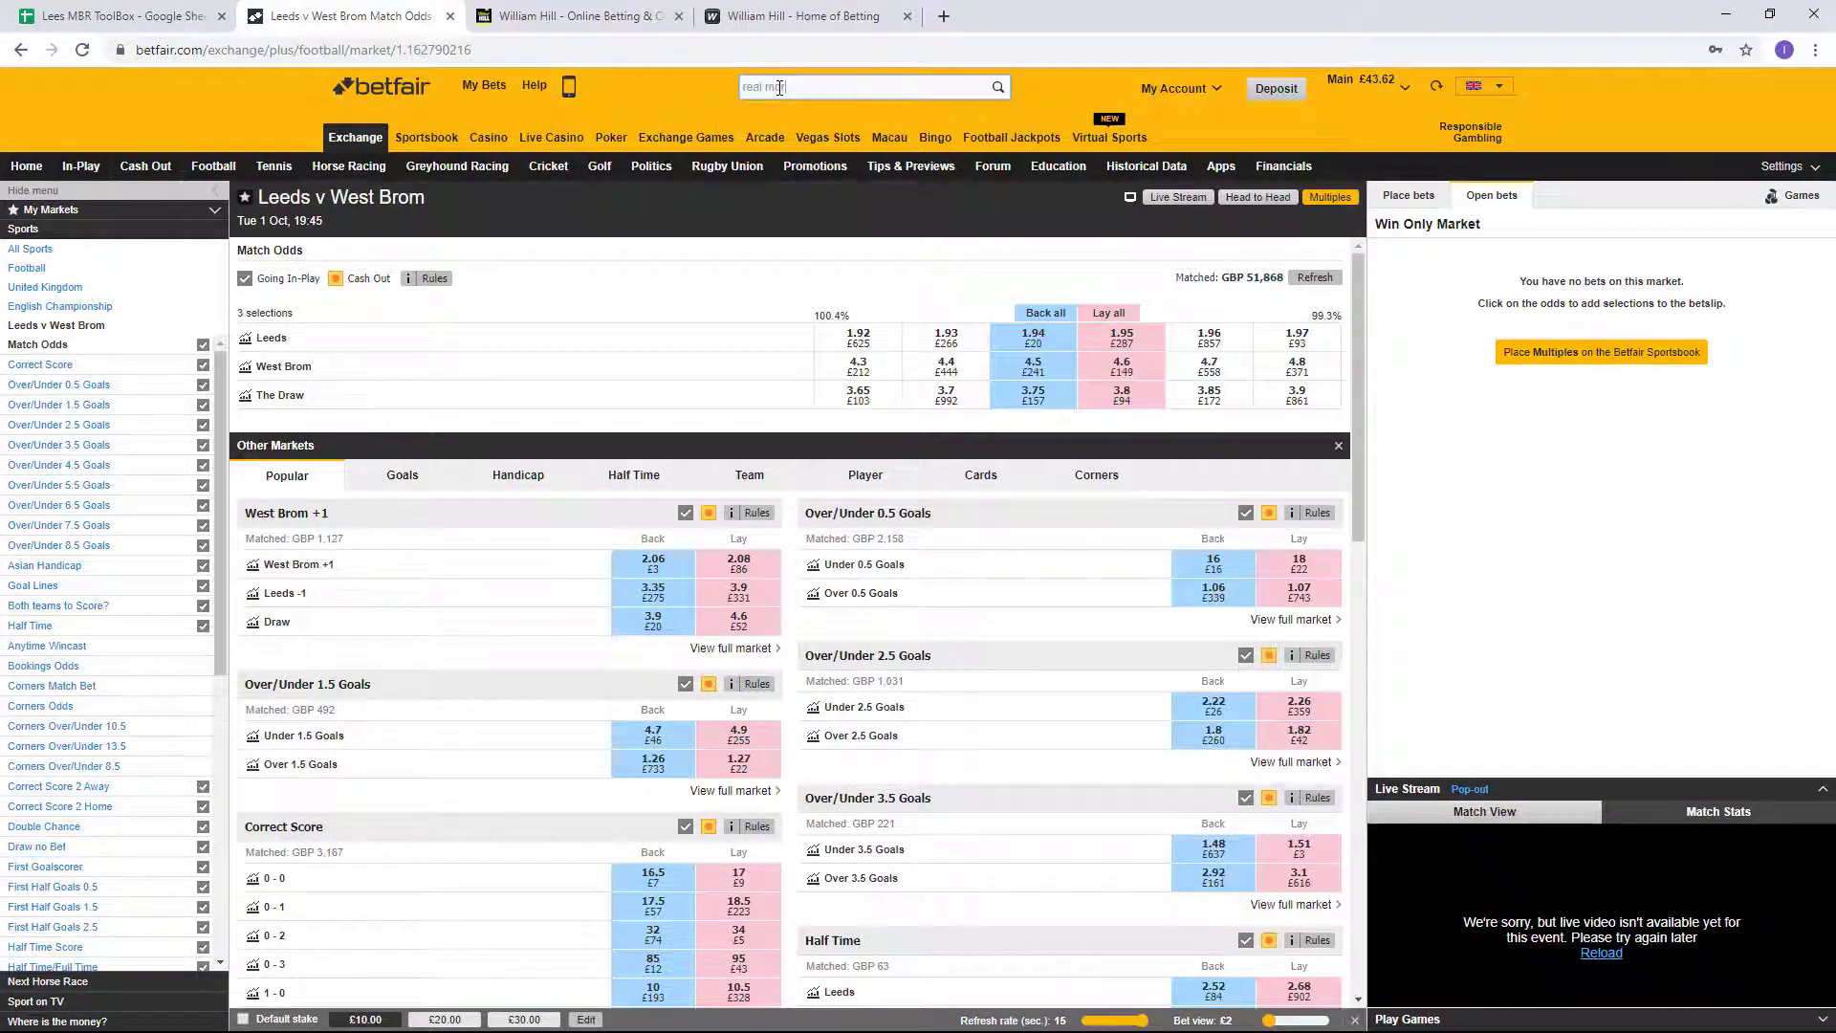
{"action": "type", "text": "drid"}
{"action": "key", "text": "Return"}
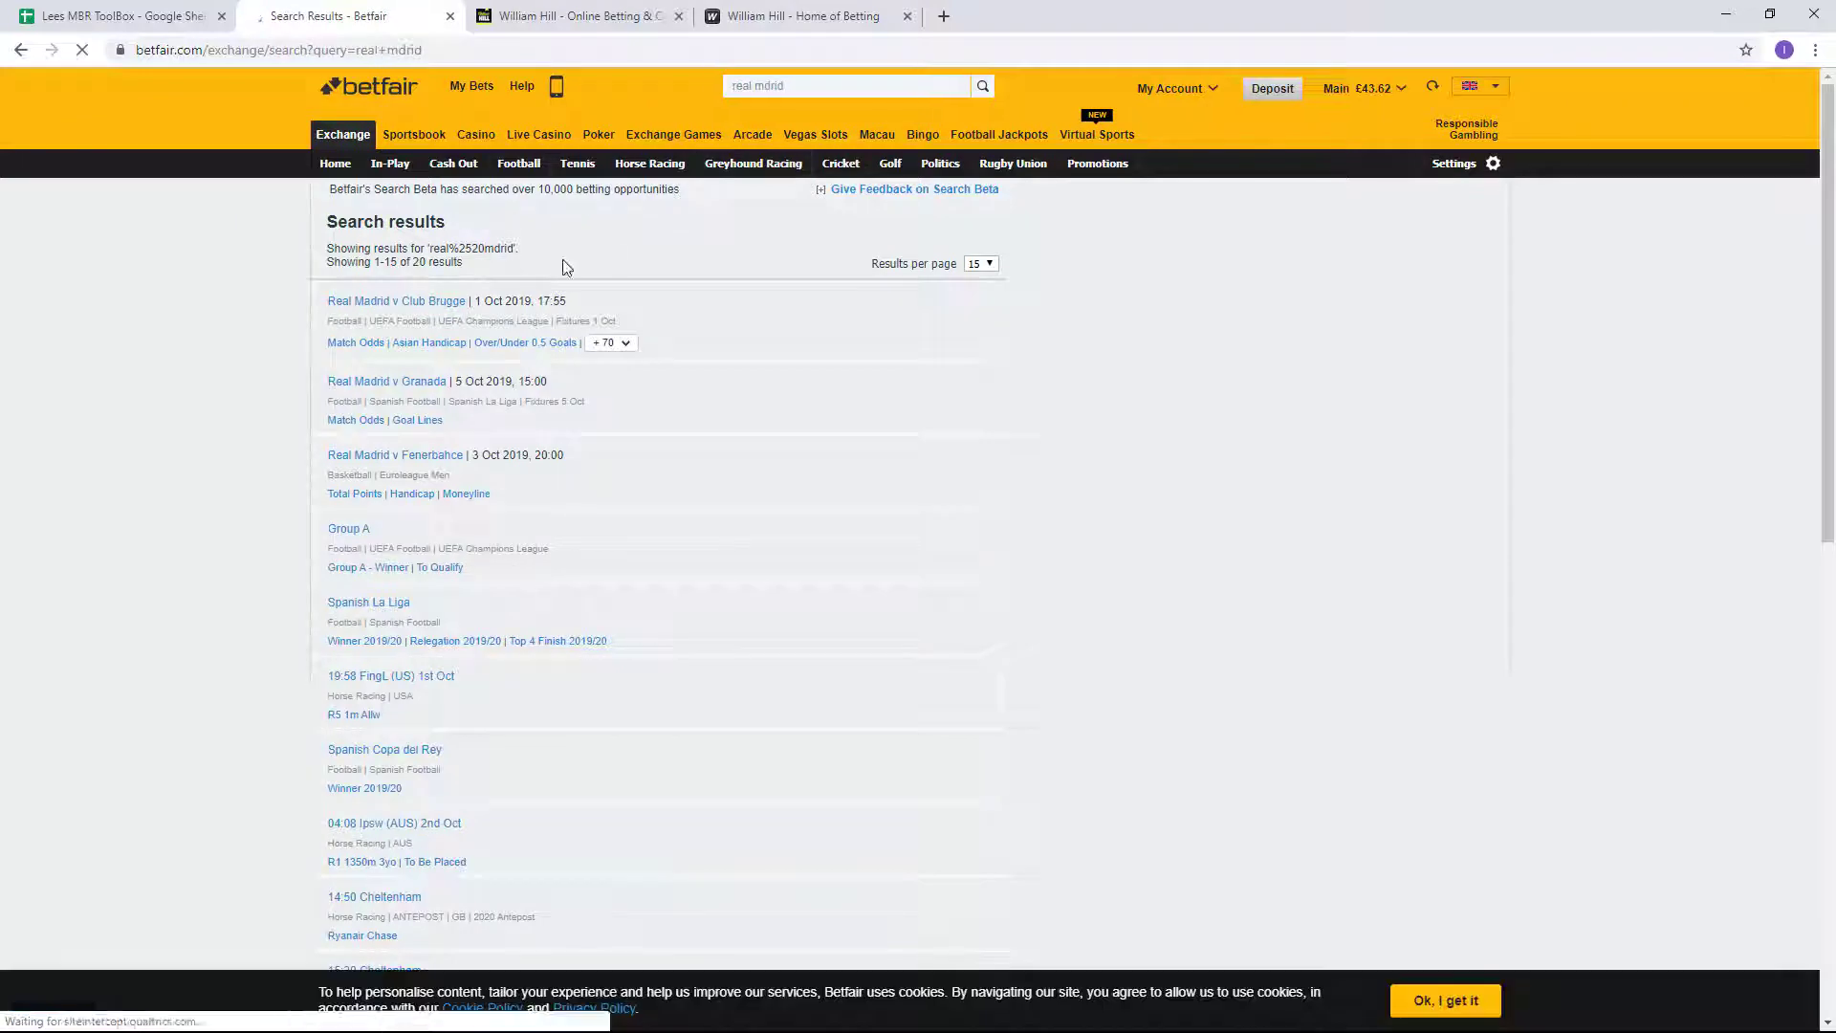
{"action": "left_click", "coordinate": [439, 301]}
{"action": "left_click", "coordinate": [518, 48]}
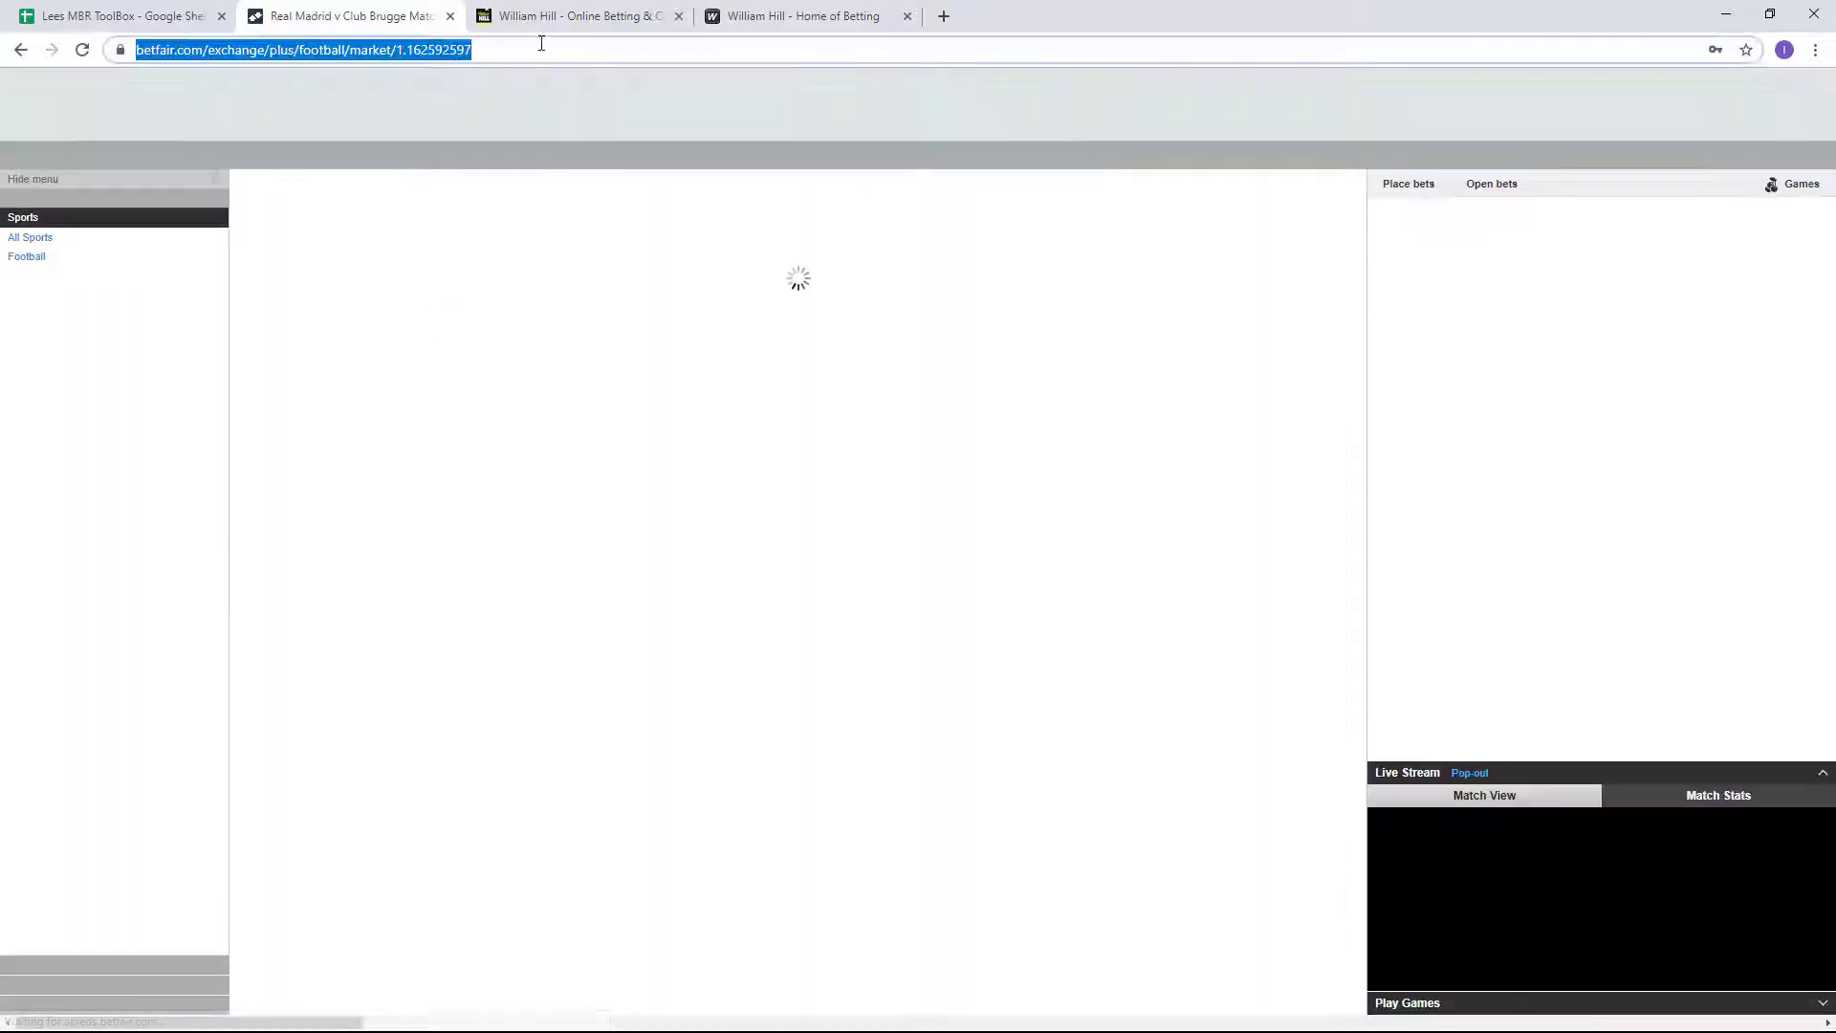
{"action": "left_click", "coordinate": [573, 15]}
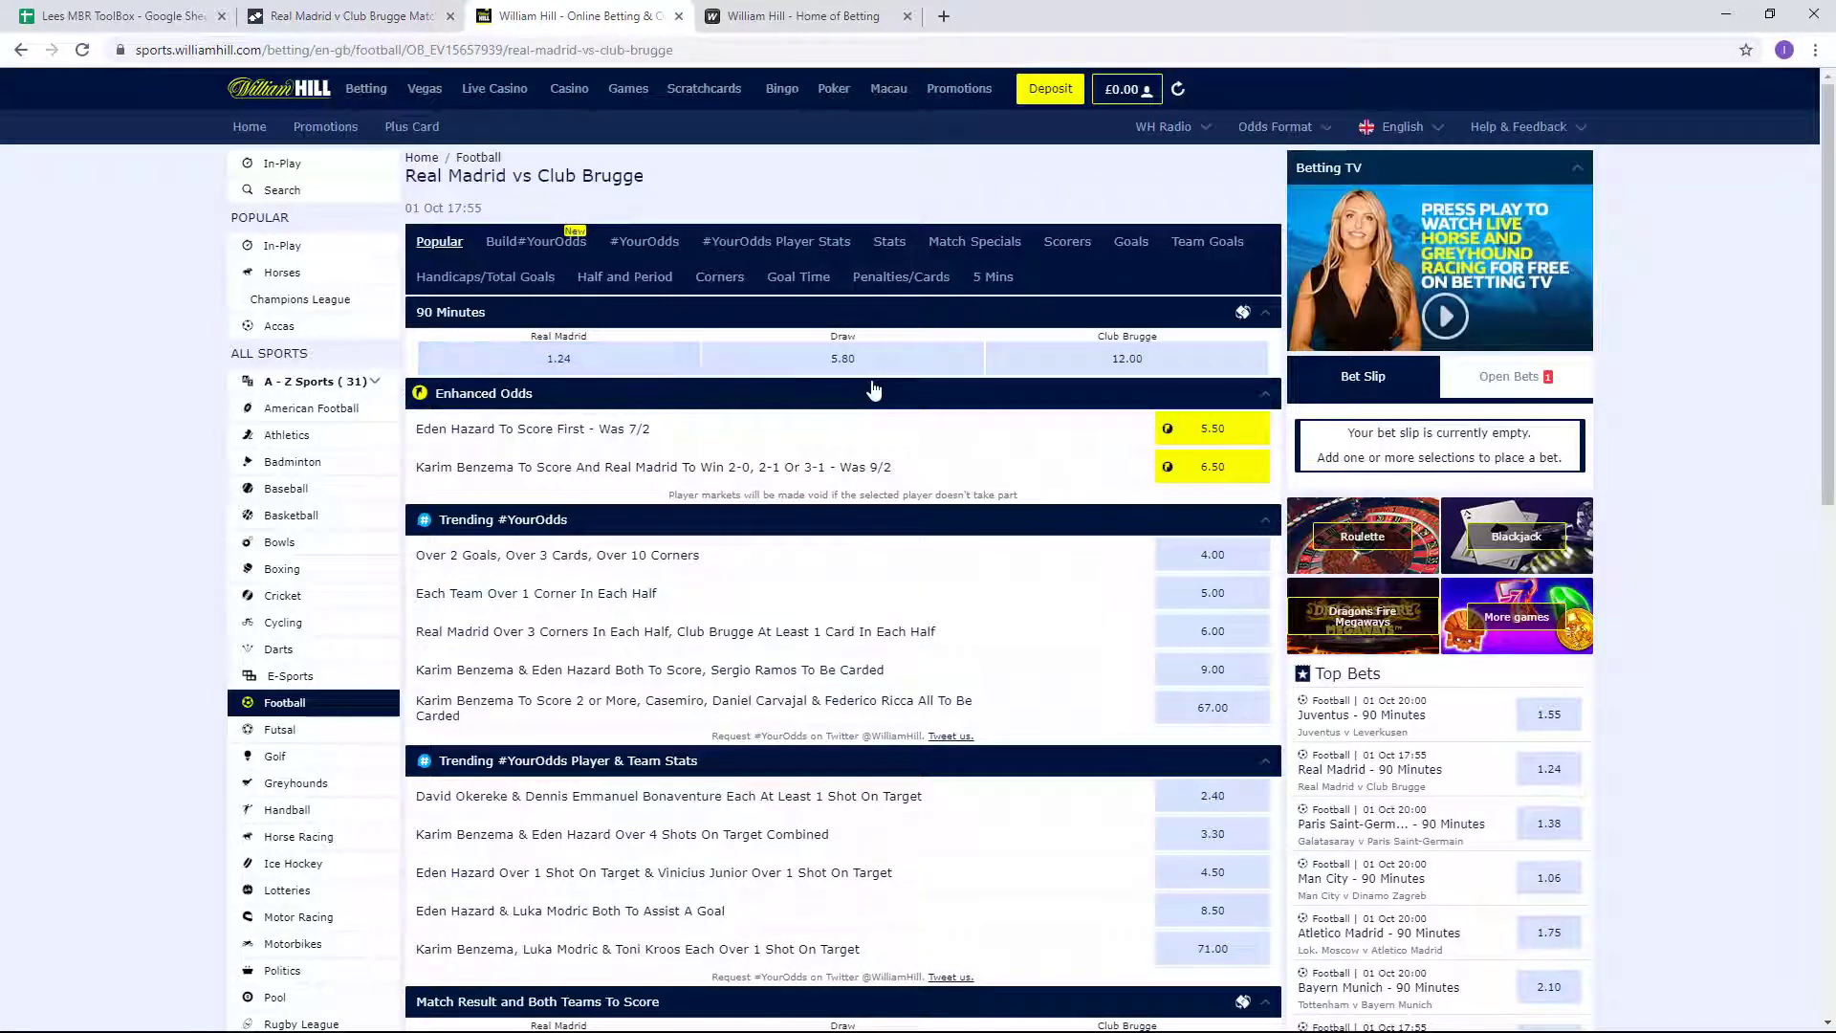
{"action": "left_click", "coordinate": [356, 16]}
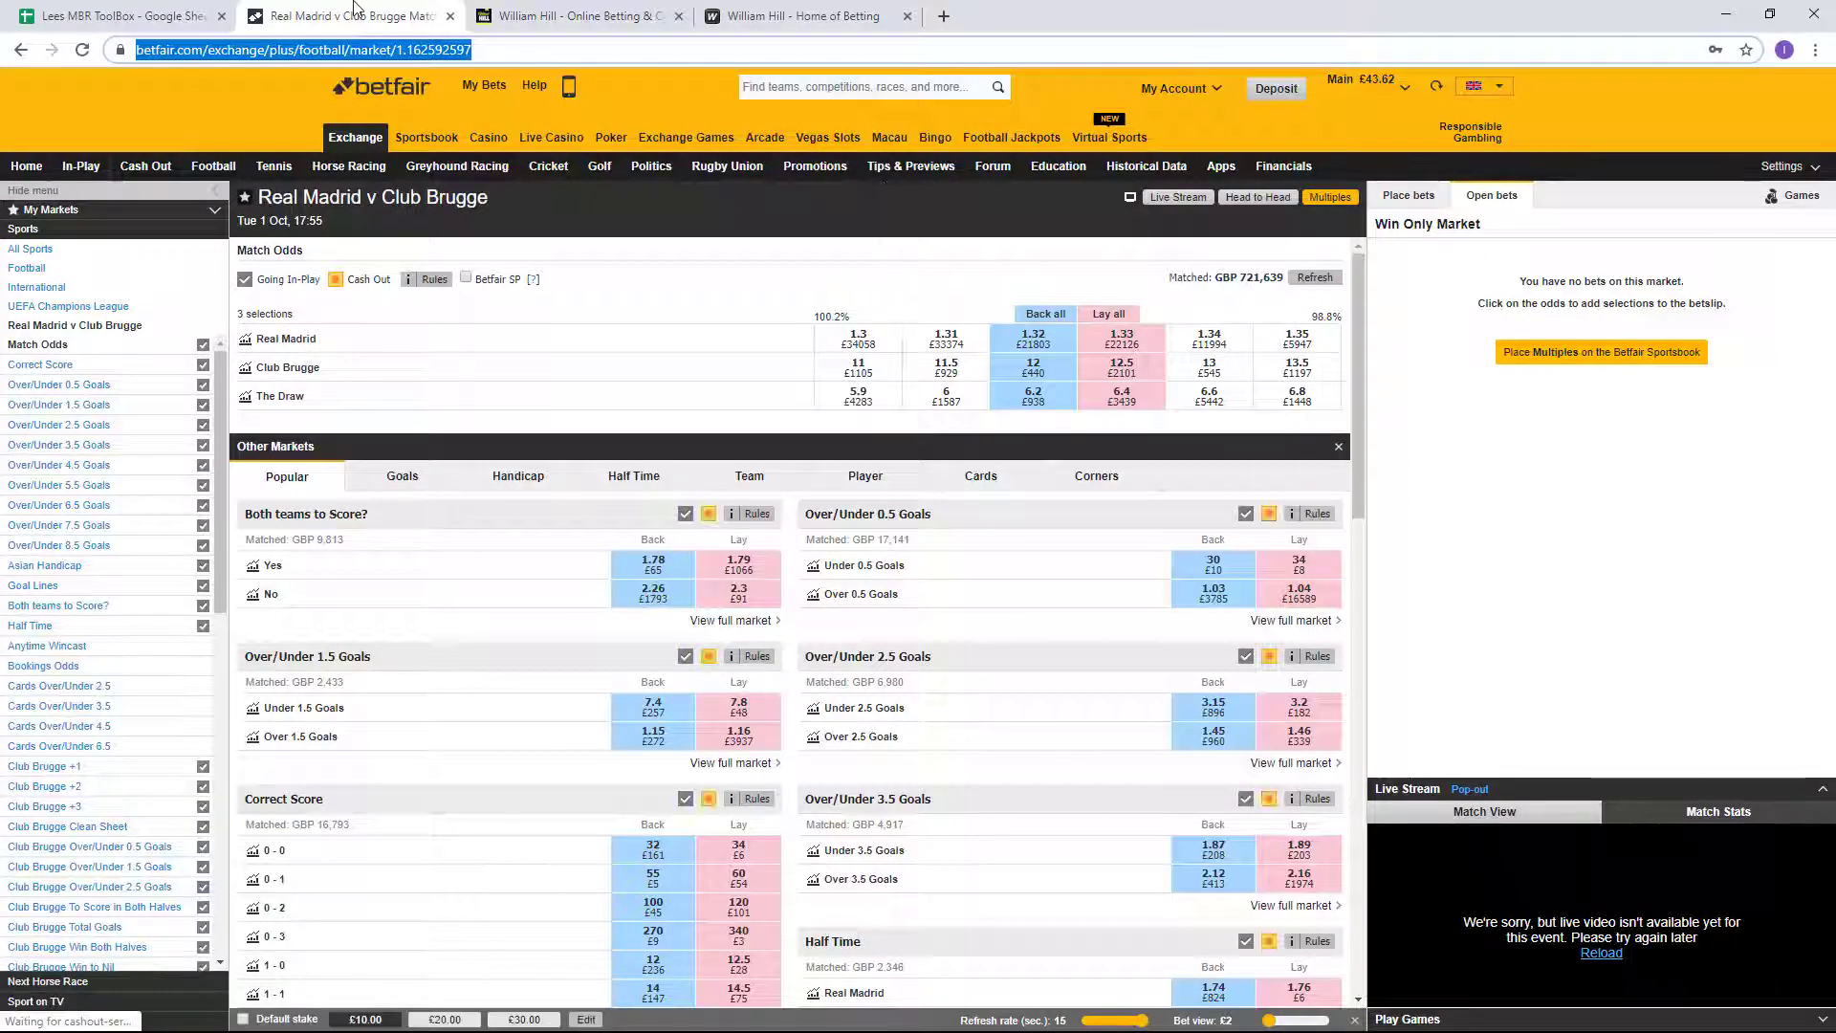
Set the Free Bet back odds to 5.8 and lay odds to 6.4 in the calculator for the Real Madrid v Club Brugge draw.
{"action": "left_click", "coordinate": [143, 16]}
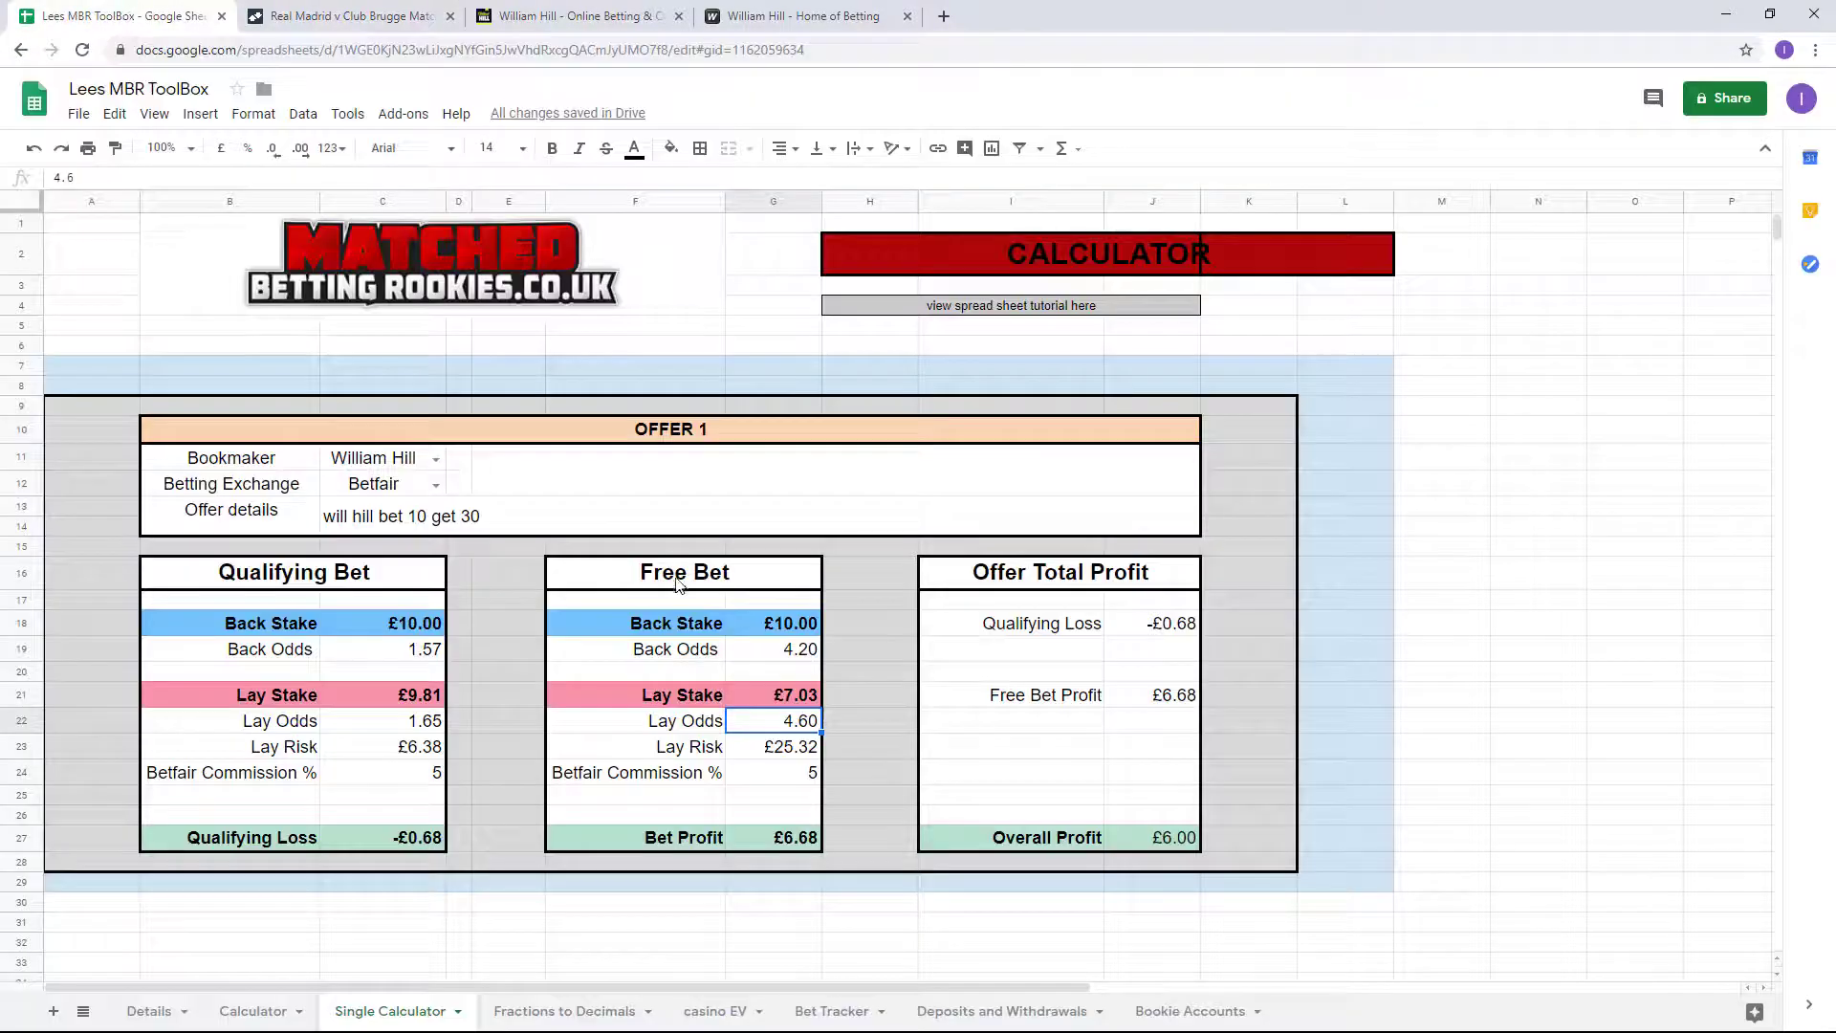
{"action": "left_click", "coordinate": [806, 656]}
{"action": "type", "text": "5.8"}
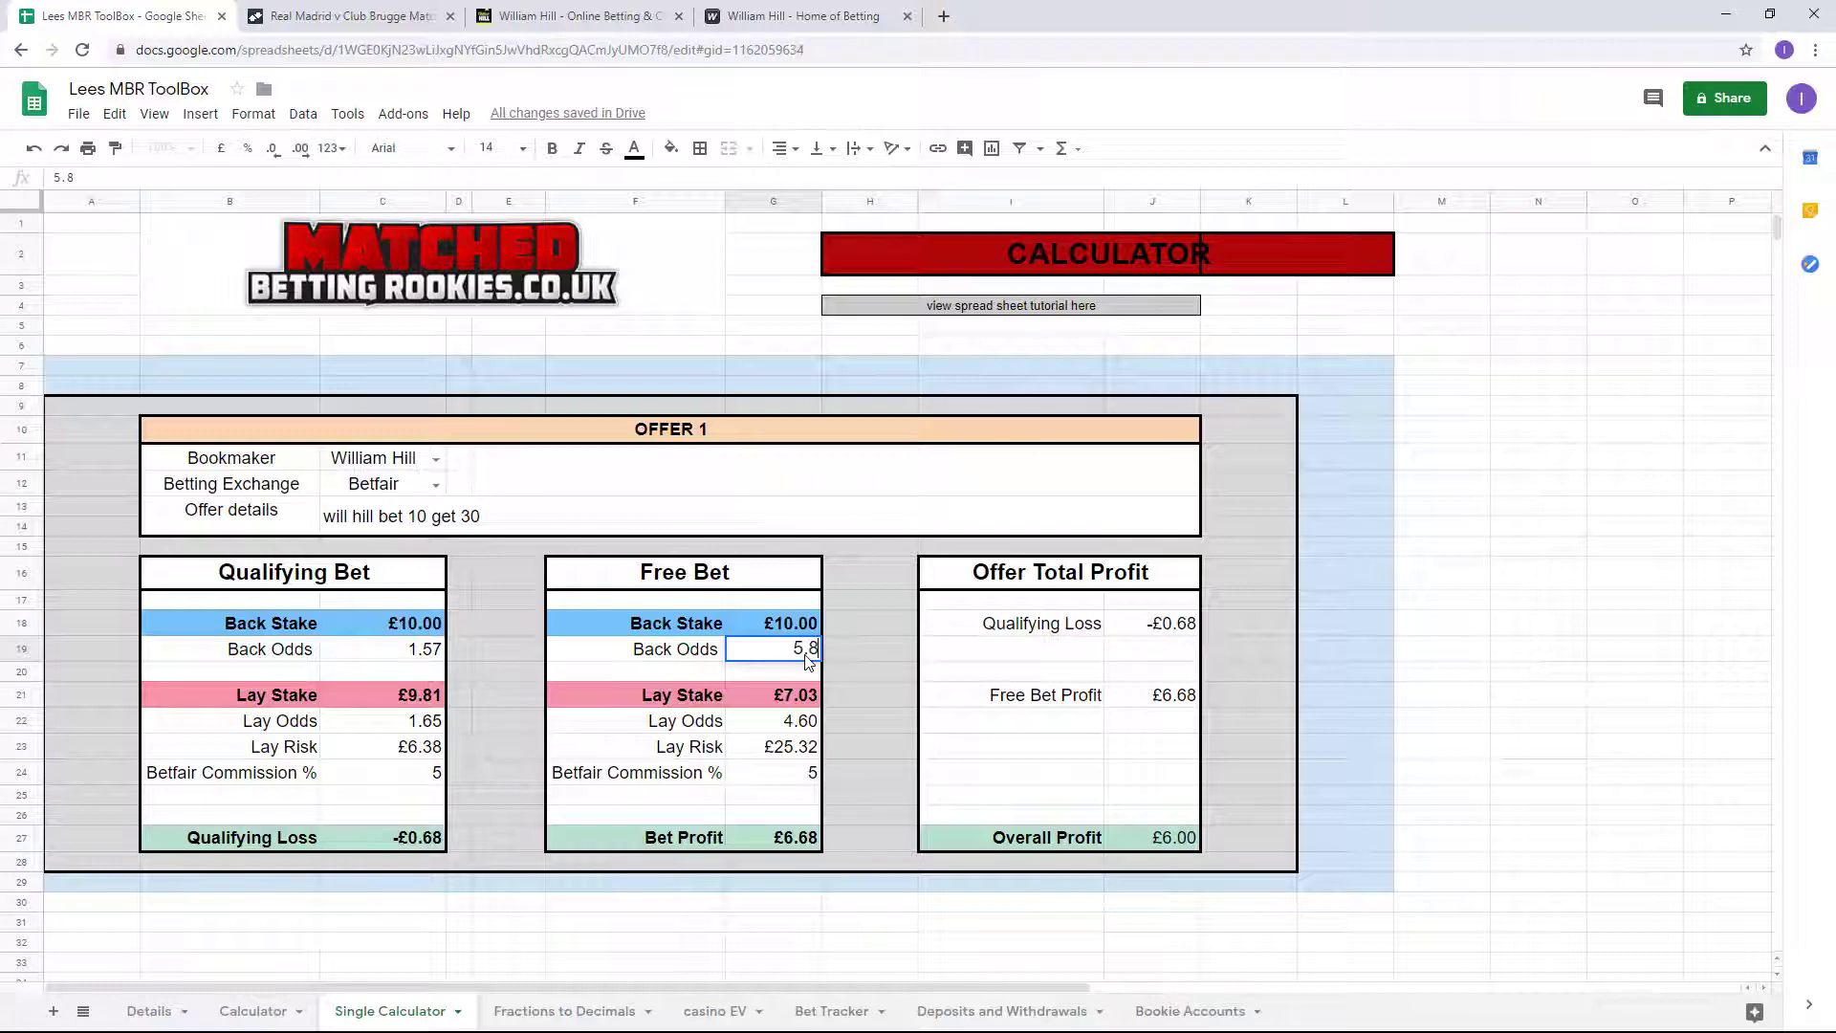
{"action": "key", "text": "Tab"}
{"action": "left_click", "coordinate": [797, 724]}
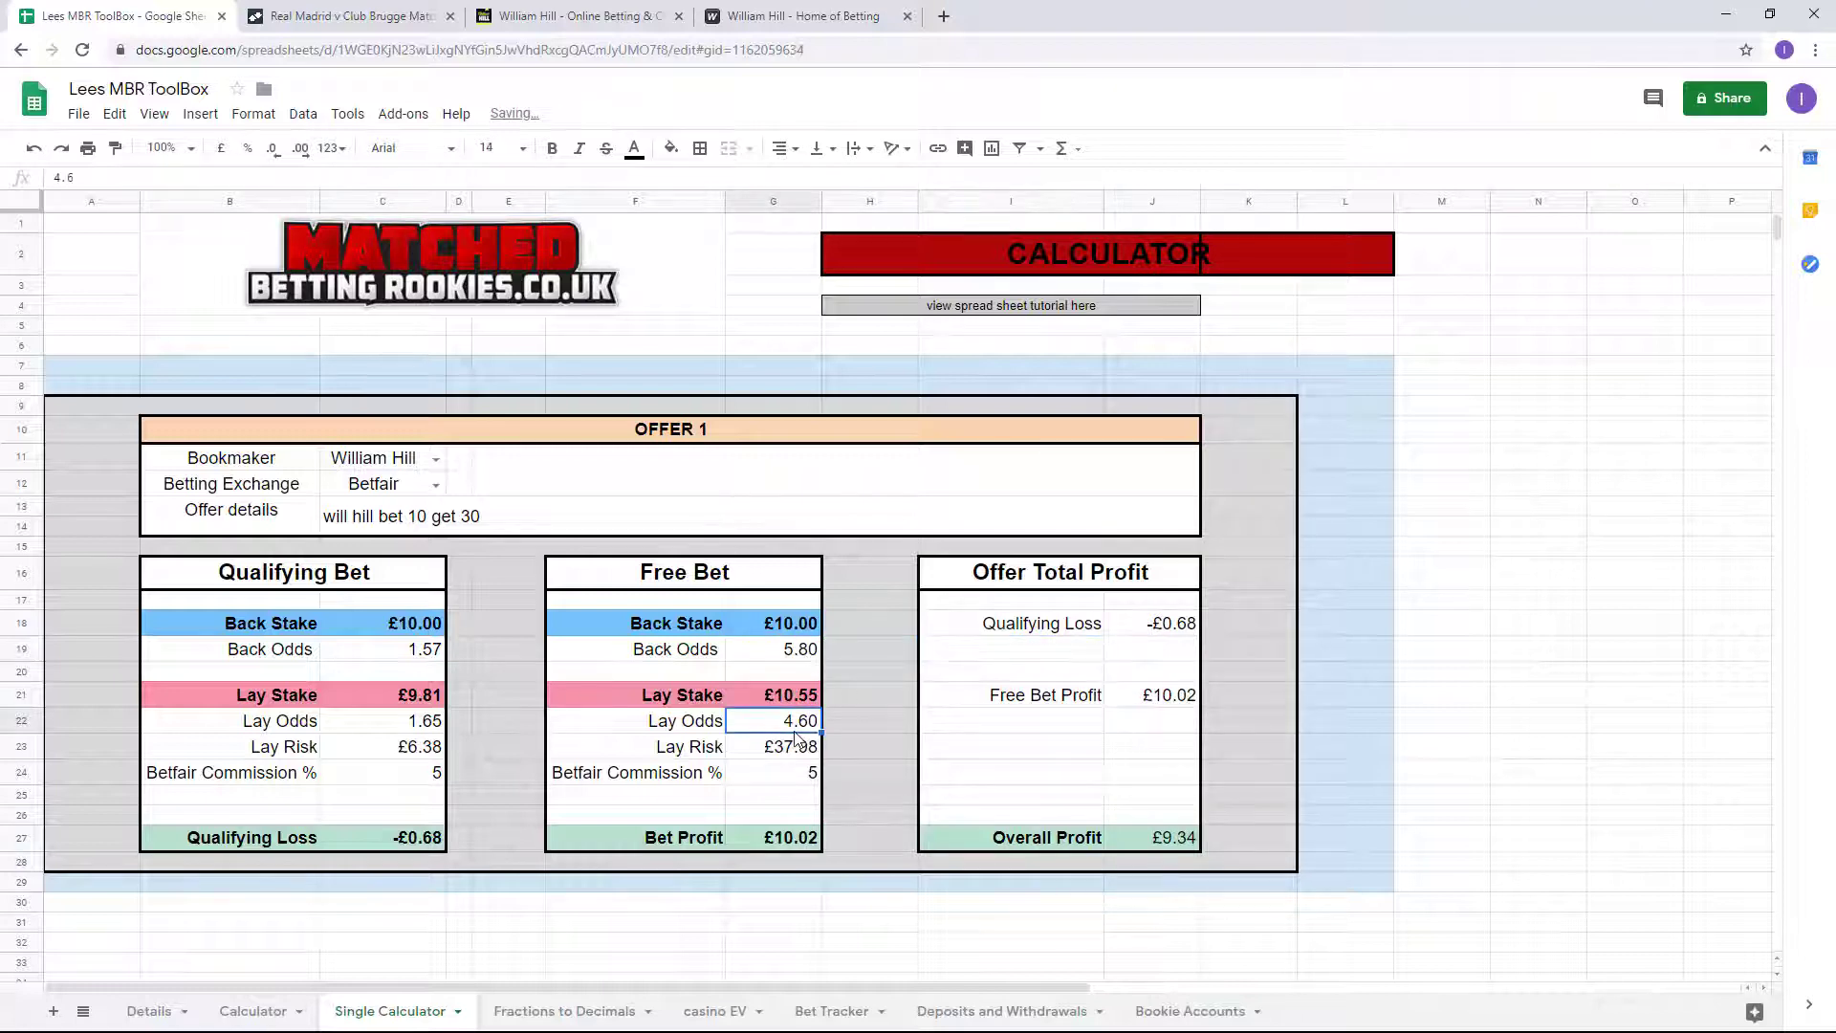
{"action": "type", "text": "6.4"}
{"action": "left_click", "coordinate": [830, 725]}
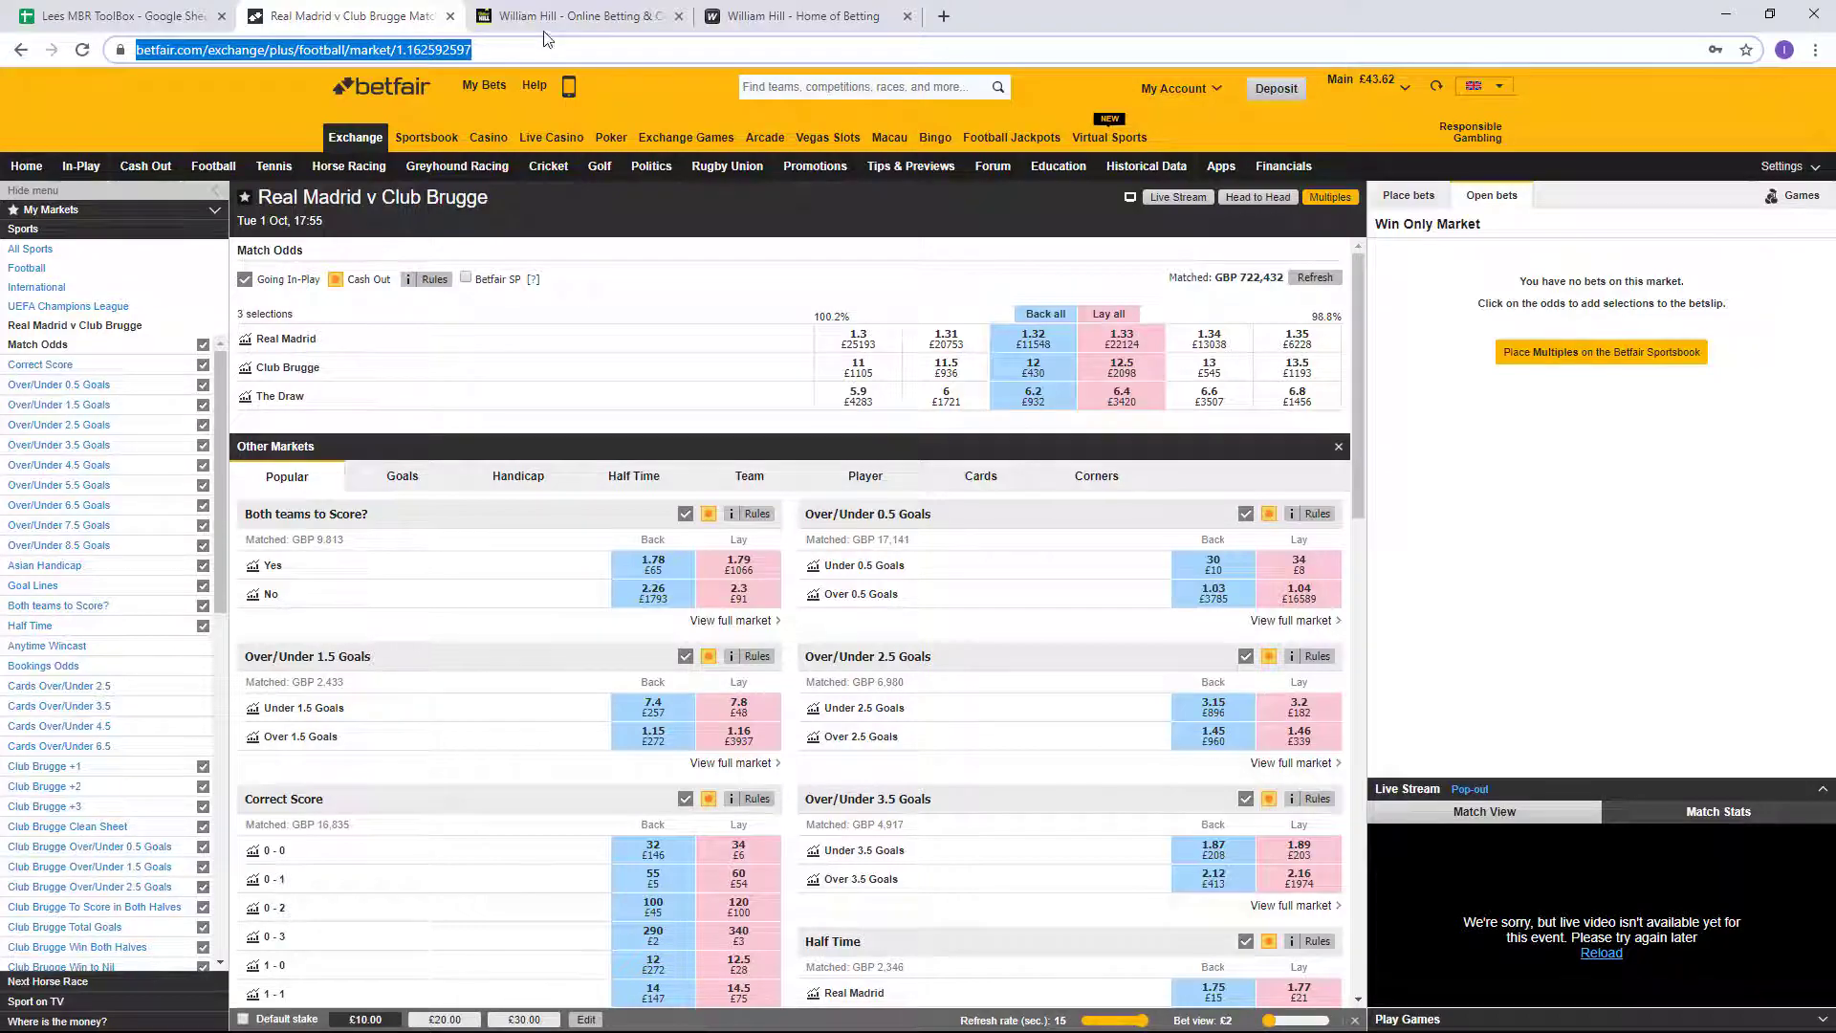
Add the Real Madrid v Club Brugge draw at 5.8 to William Hill's bet slip and apply a £10.00 free bet.
{"action": "left_click", "coordinate": [542, 19]}
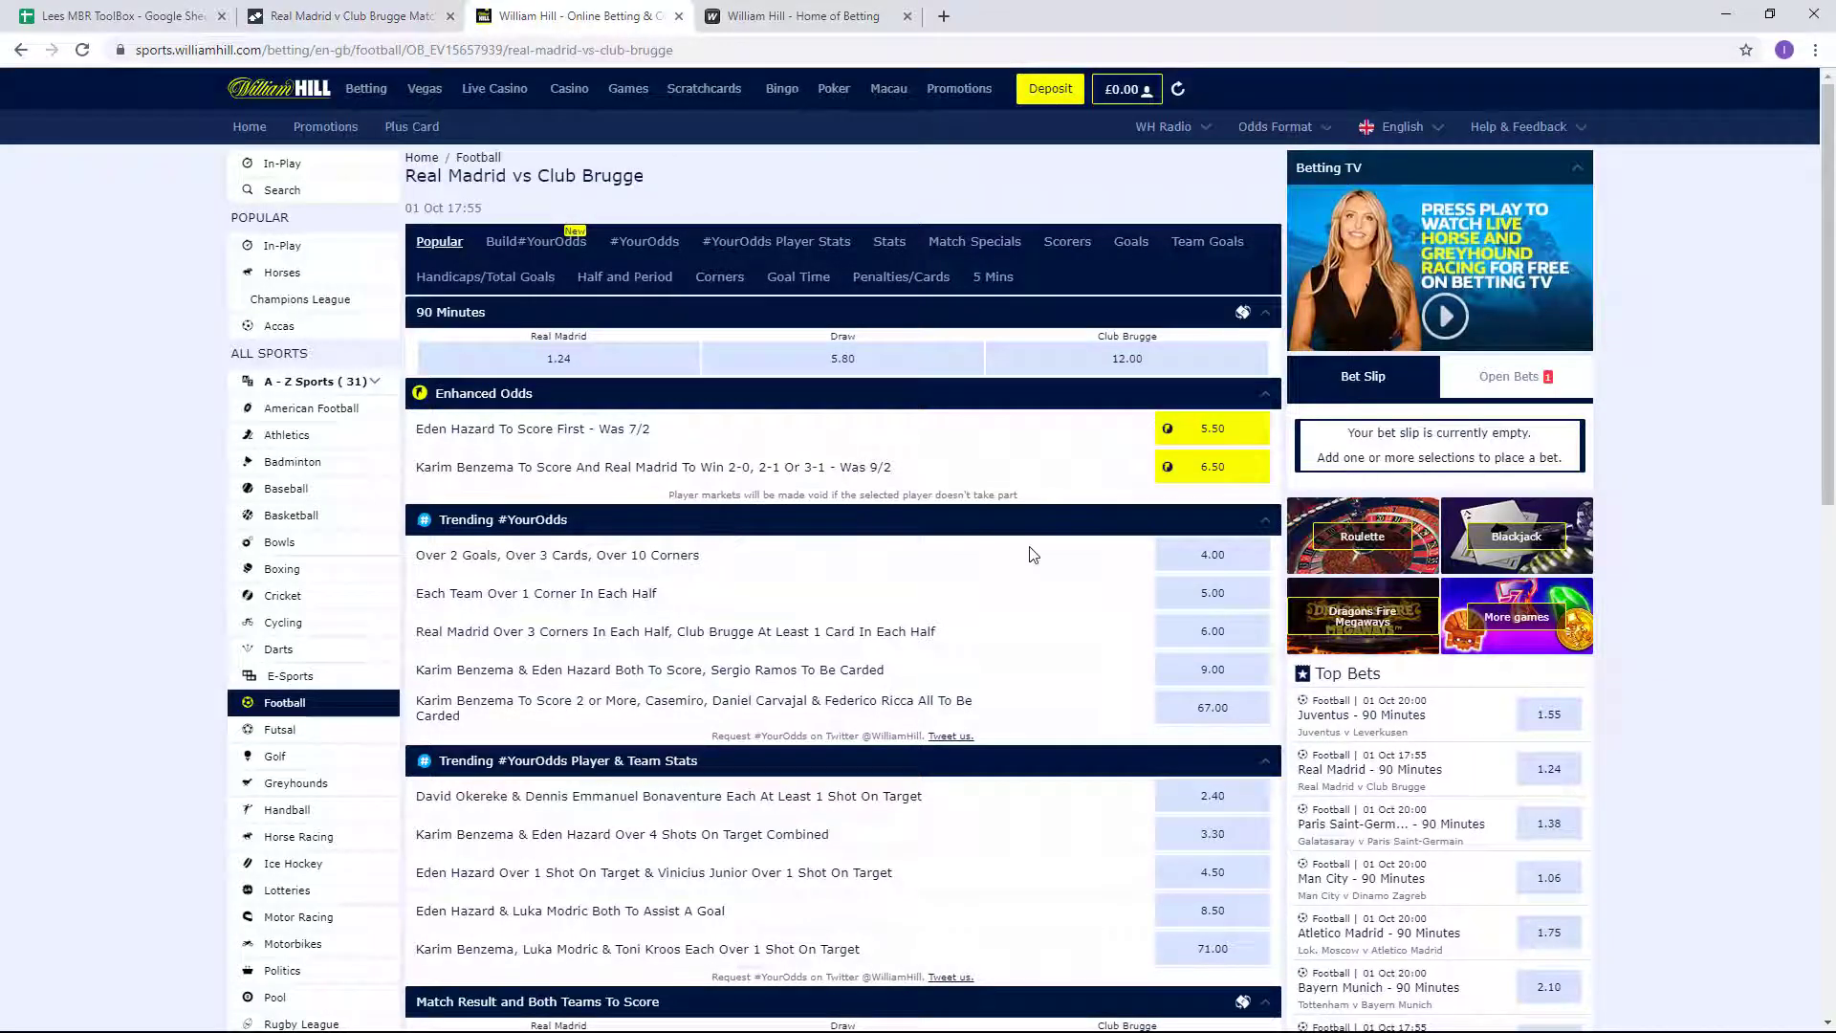
{"action": "left_click", "coordinate": [841, 360]}
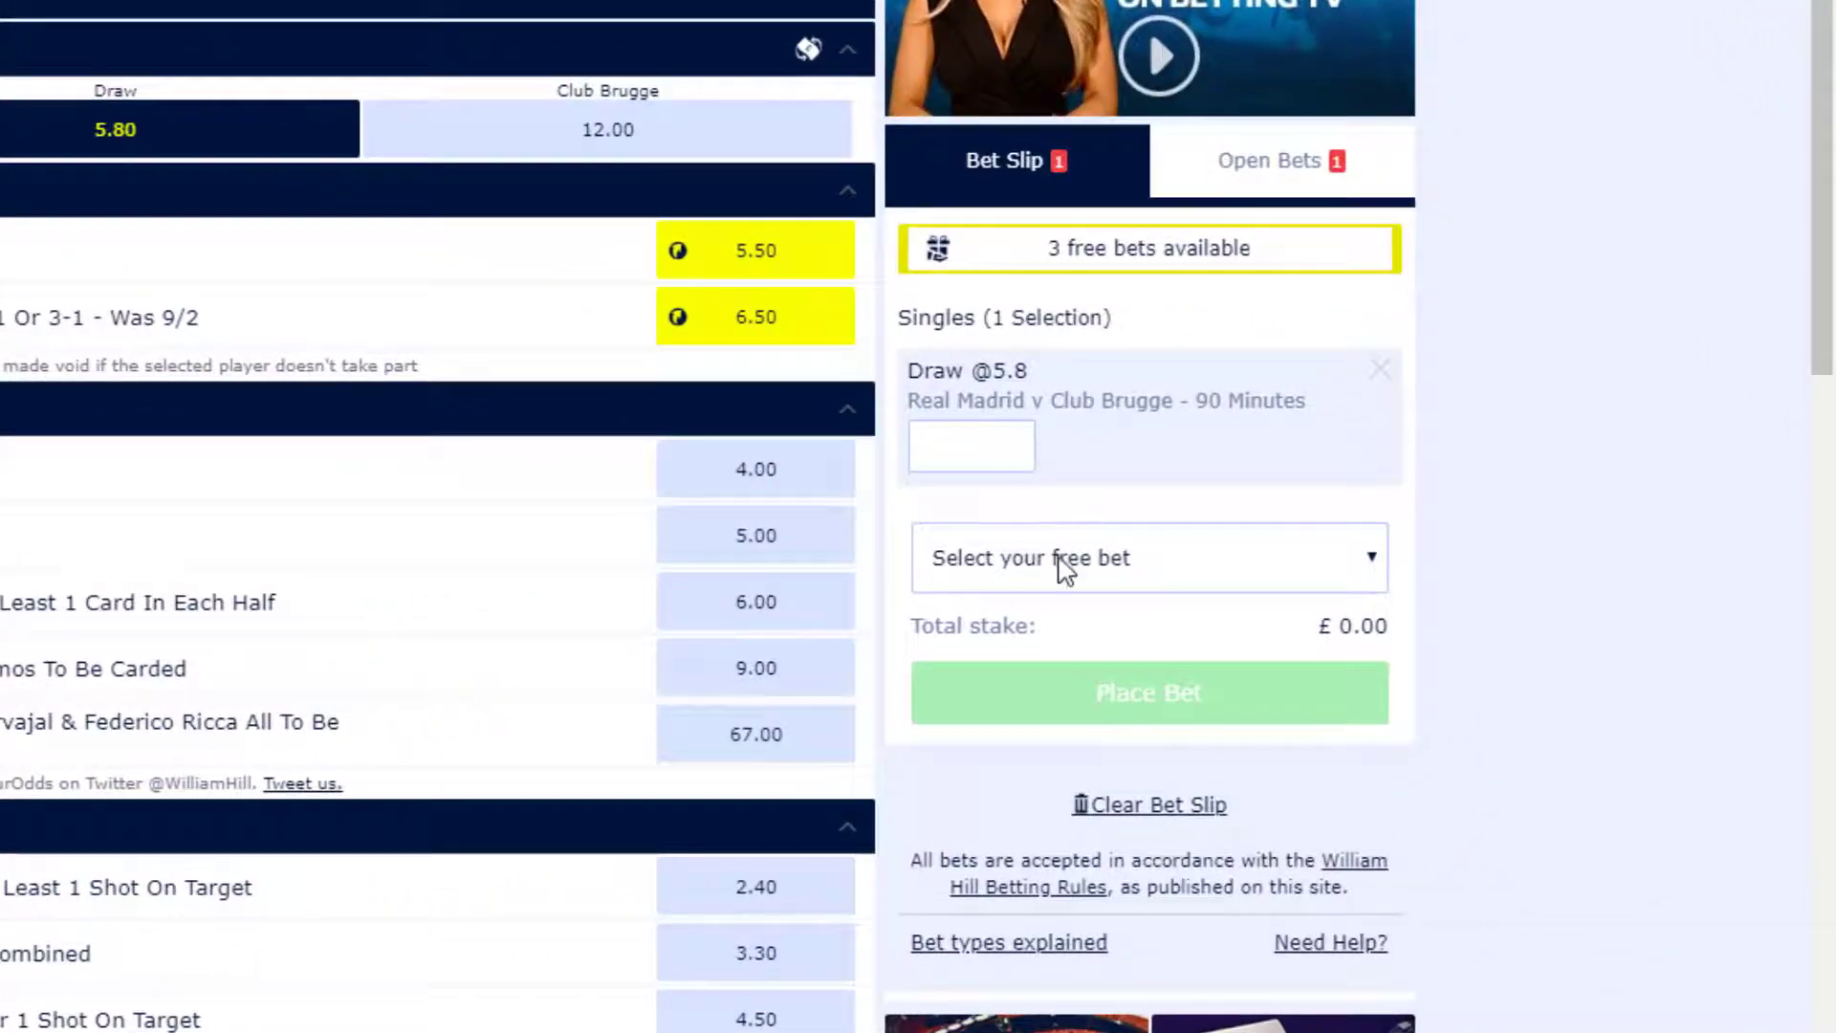
{"action": "left_click", "coordinate": [1388, 610]}
{"action": "left_click", "coordinate": [1042, 637]}
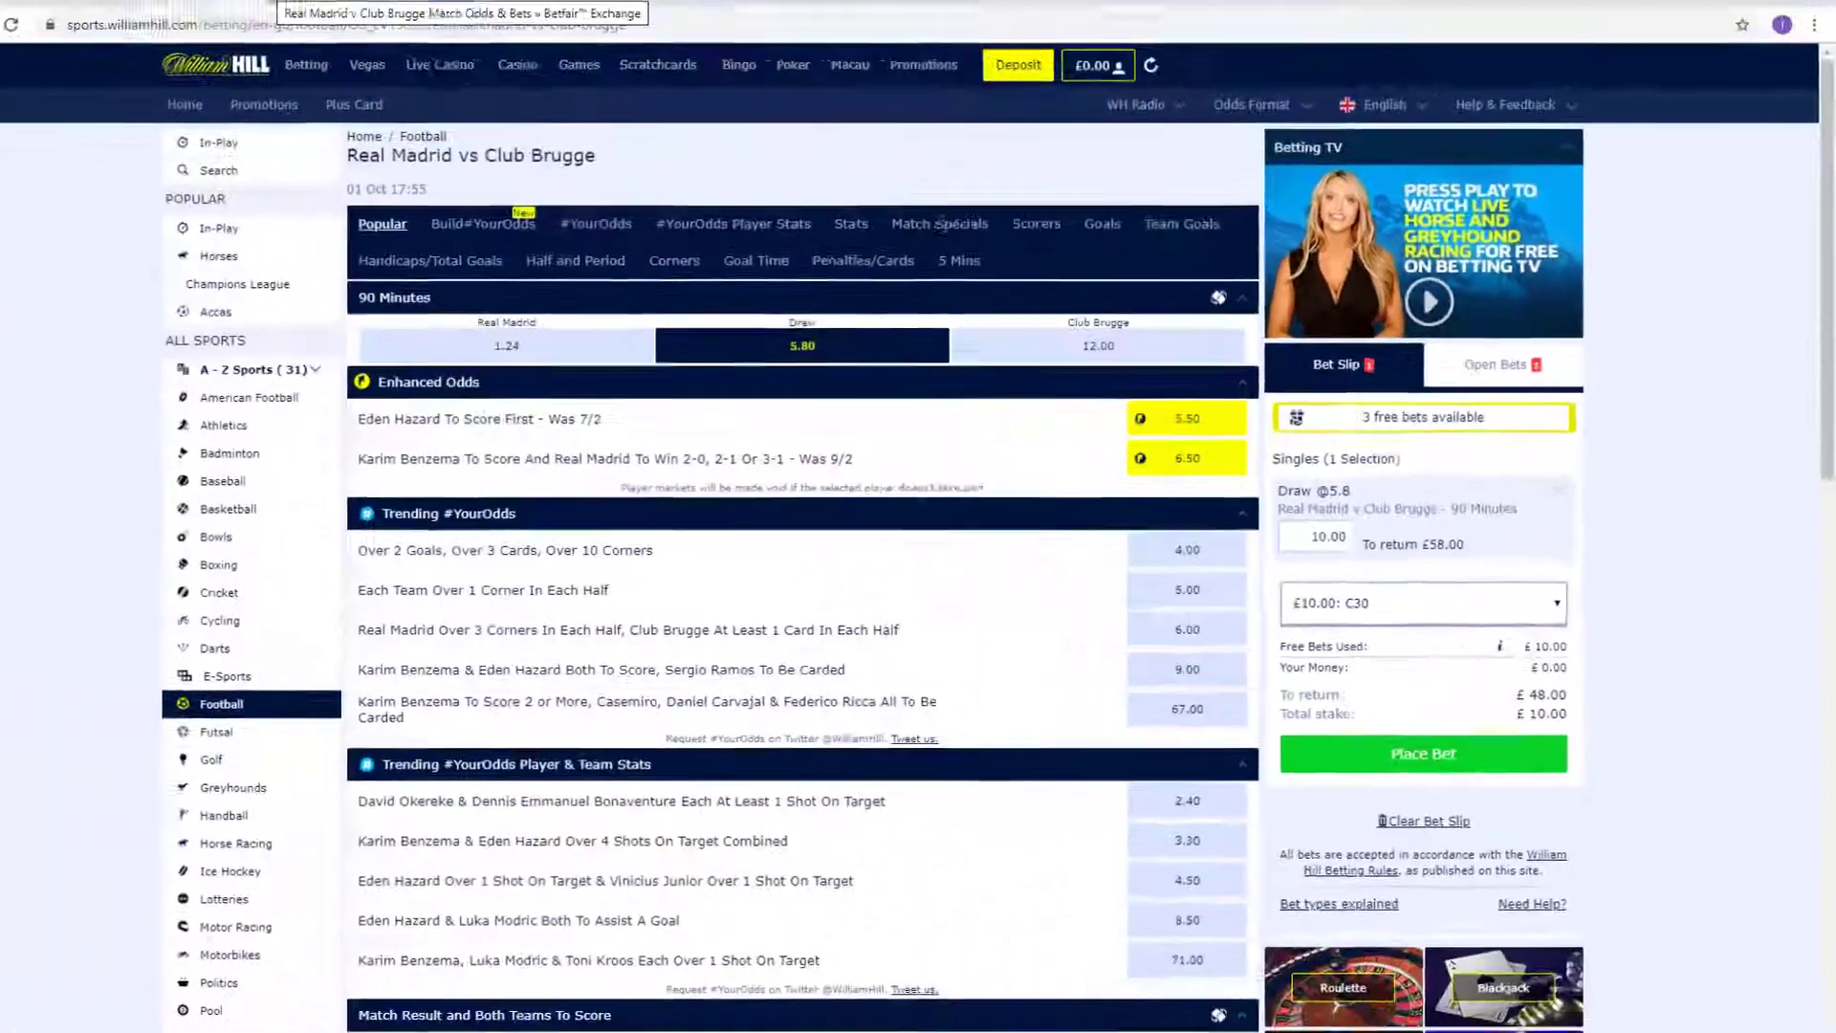
On Betfair, prepare a lay bet on the Real Madrid v Club Brugge draw at odds 6.4 with the calculator's £7.56 lay stake.
{"action": "left_click", "coordinate": [124, 16]}
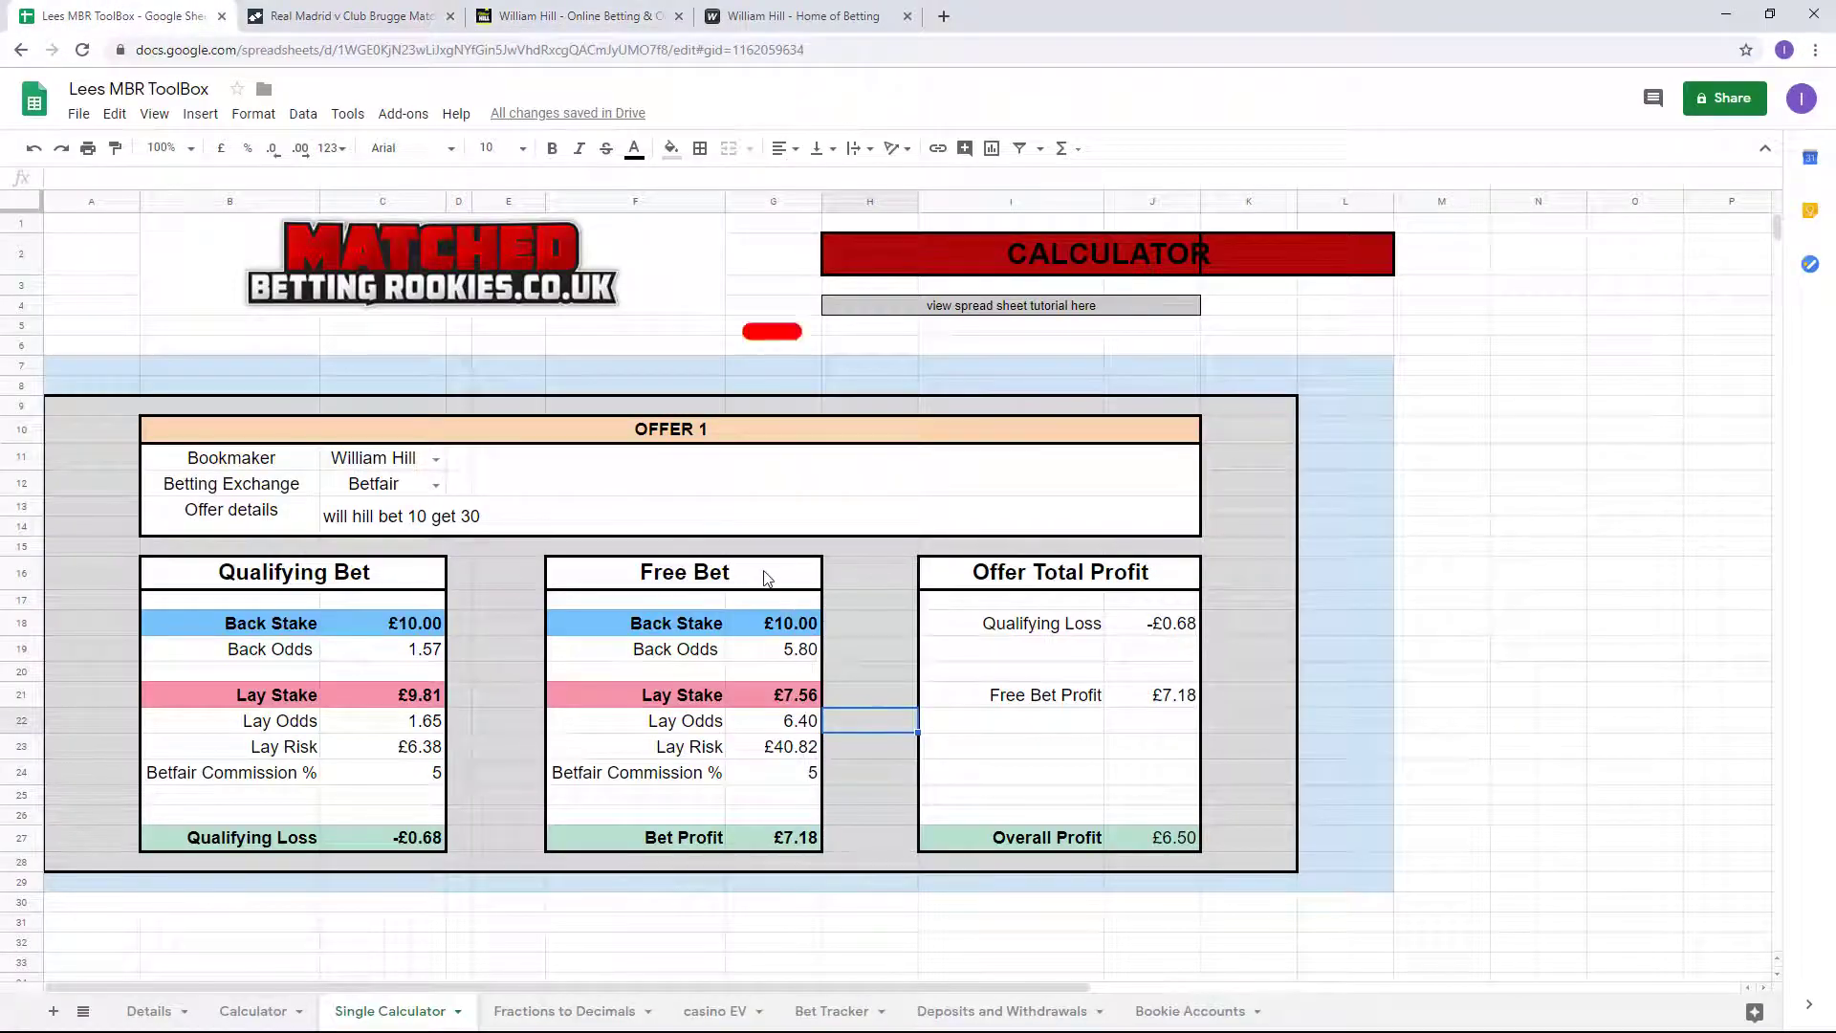
{"action": "left_click", "coordinate": [766, 578]}
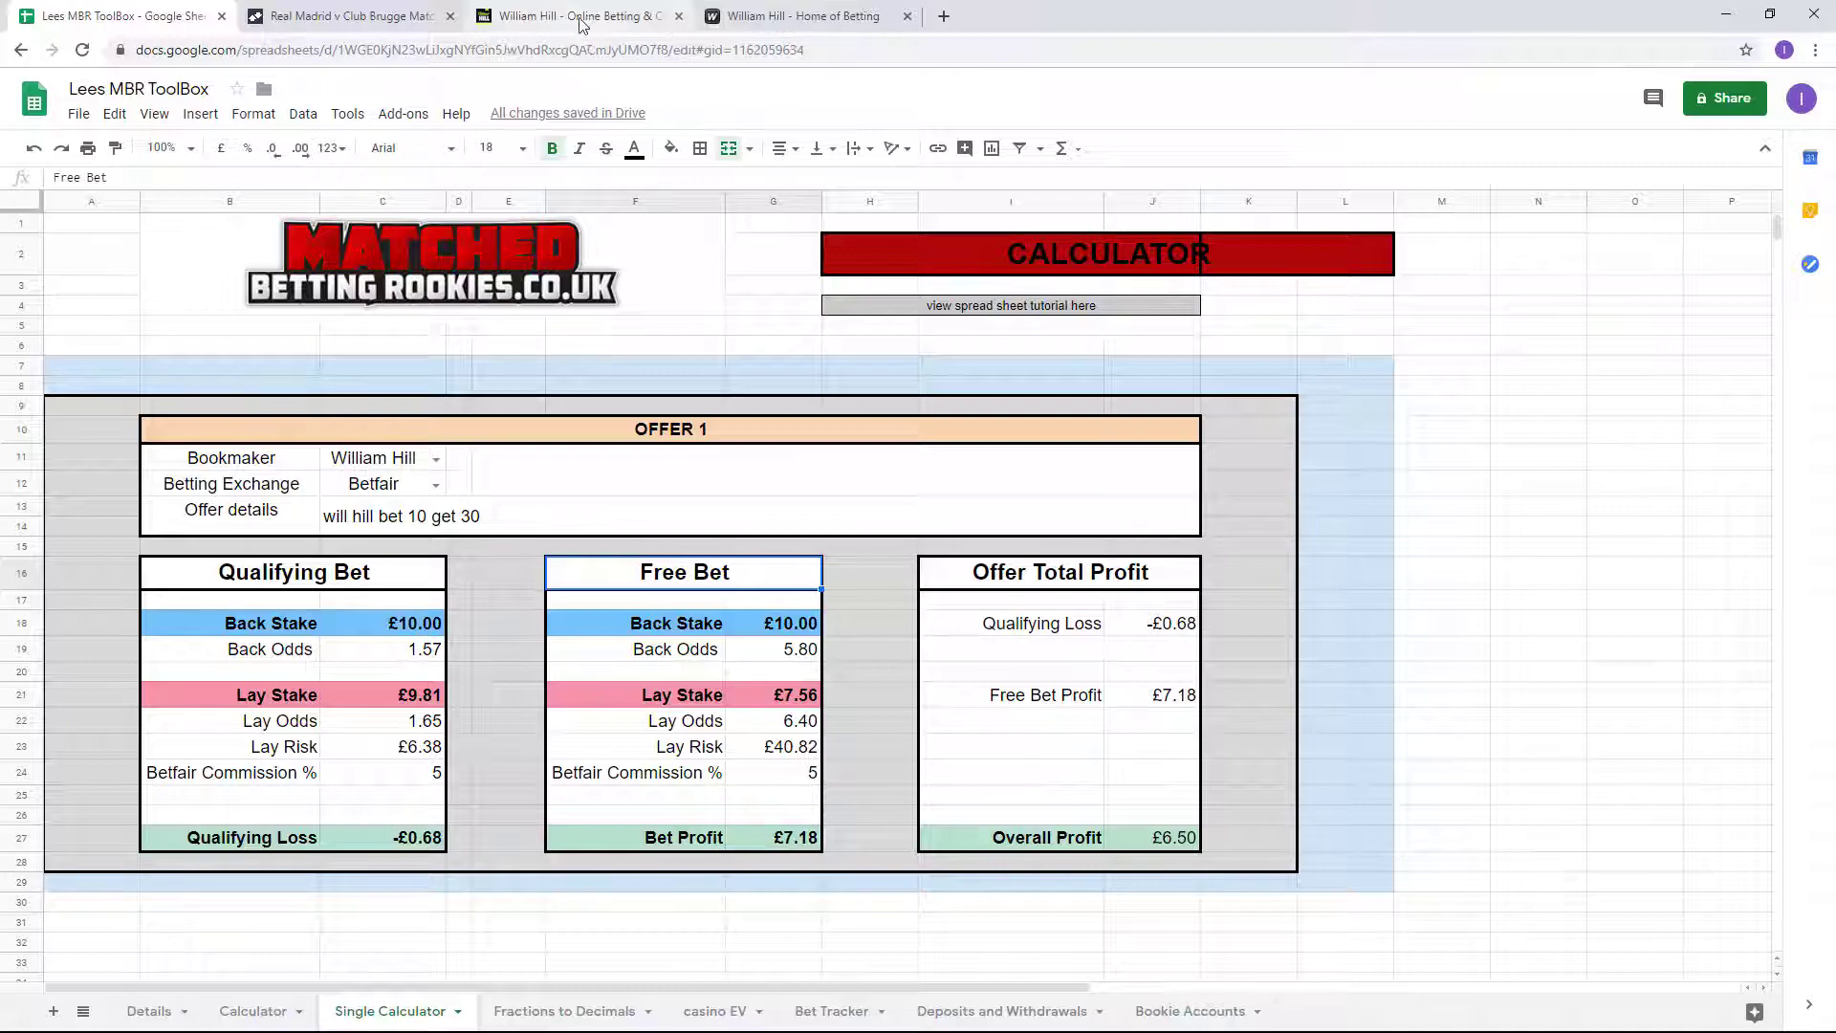
{"action": "left_click", "coordinate": [381, 27]}
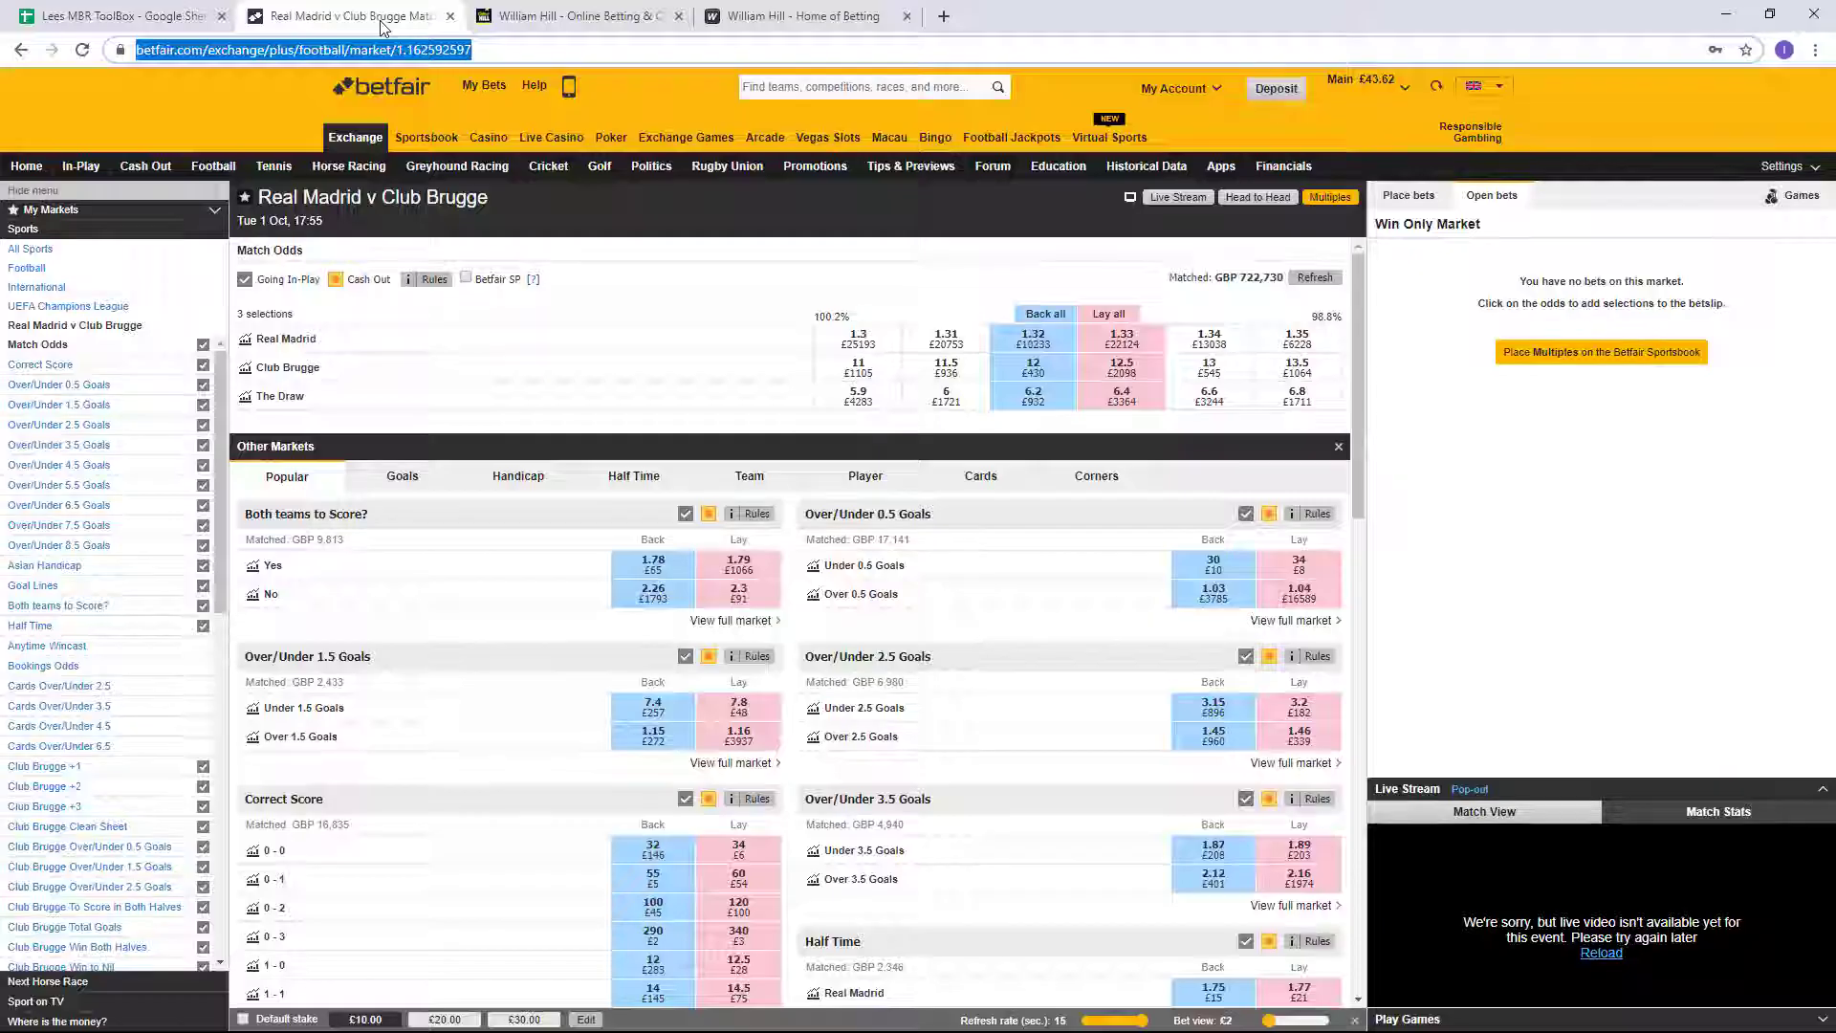
{"action": "left_click", "coordinate": [1122, 396]}
{"action": "left_click", "coordinate": [1701, 308]}
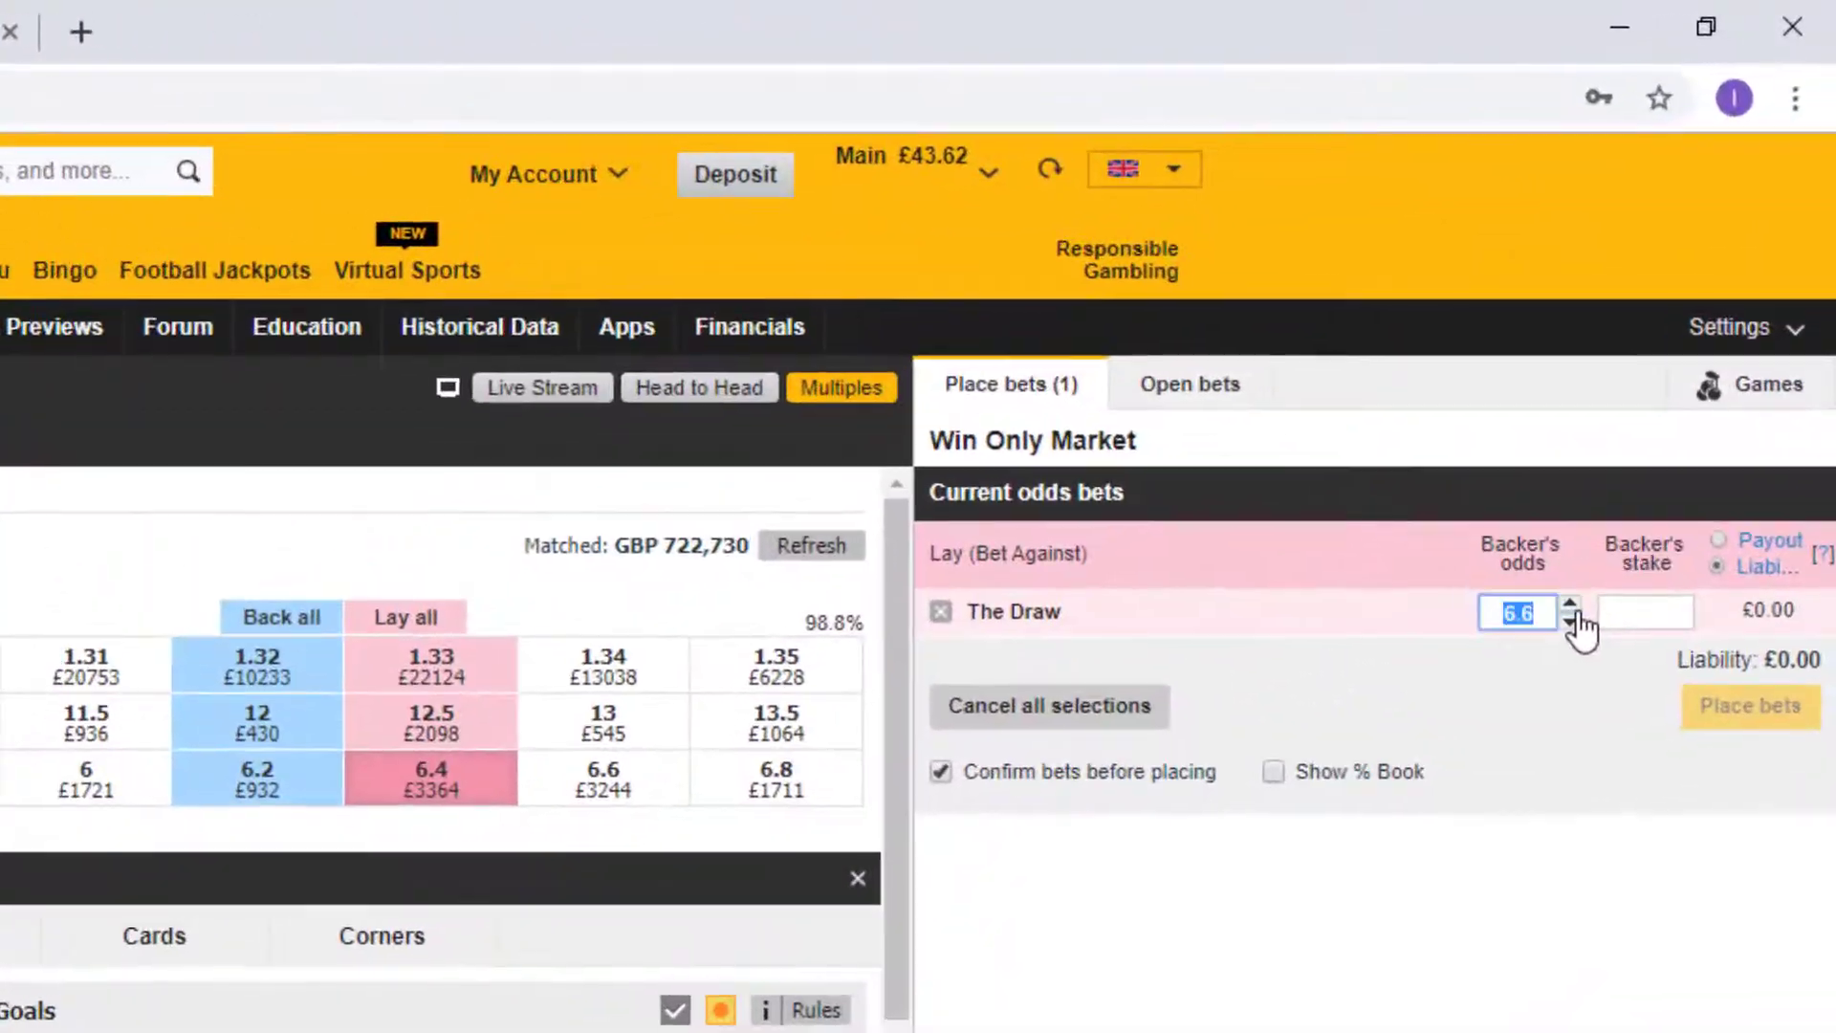
{"action": "left_click", "coordinate": [1569, 621]}
{"action": "left_click", "coordinate": [1645, 612]}
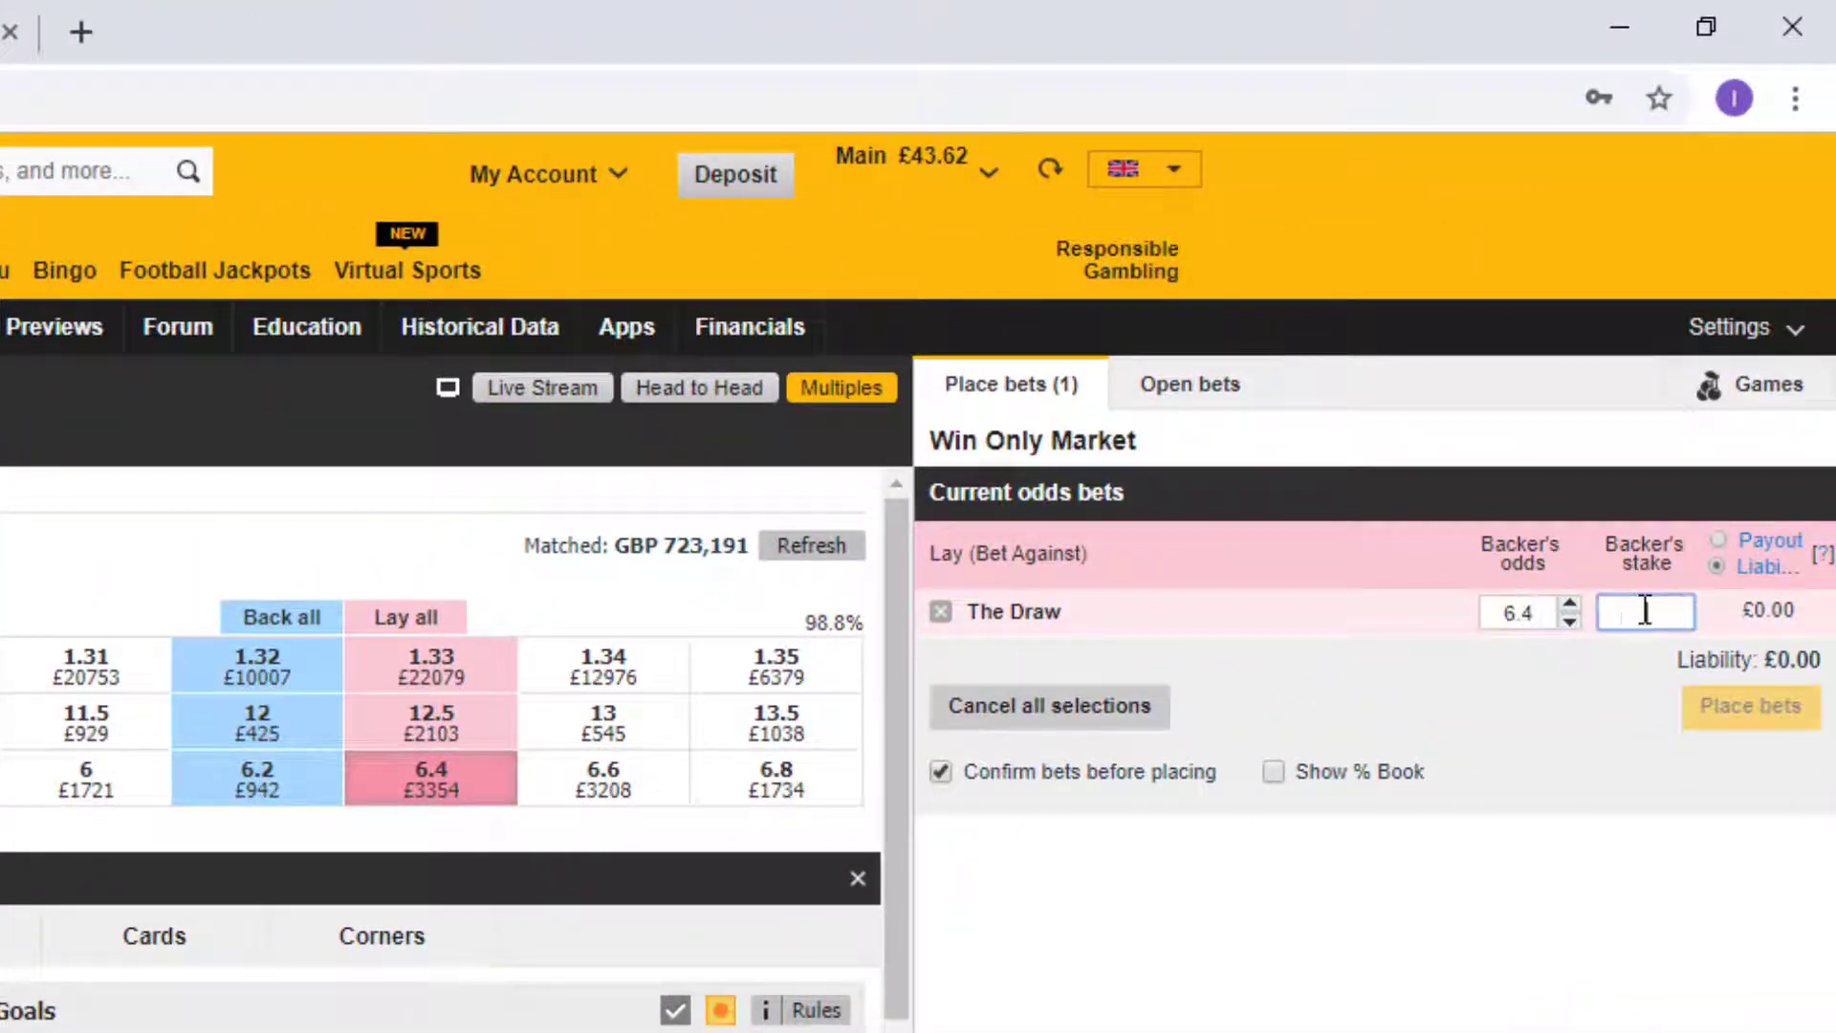
{"action": "type", "text": "7.56"}
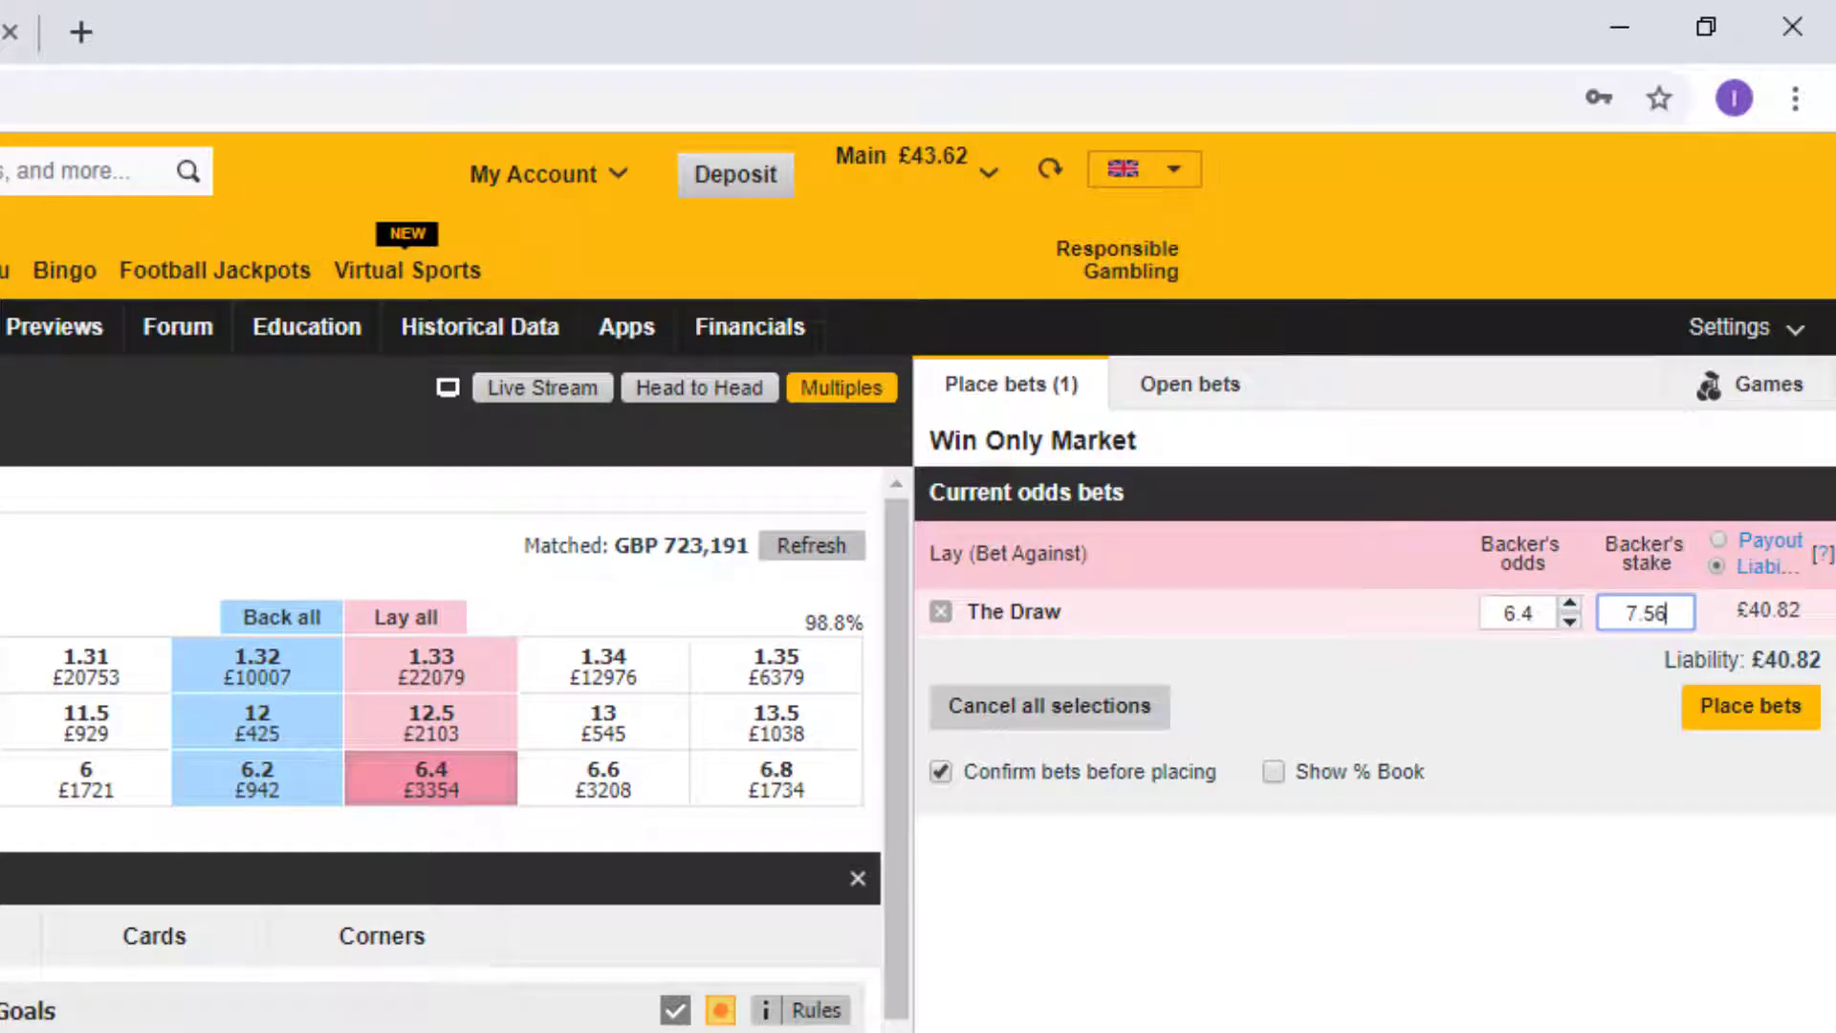
Place William Hill's £10.00 free bet on the draw and submit and confirm the £7.56 lay bet on Betfair.
{"action": "left_click", "coordinate": [1711, 708]}
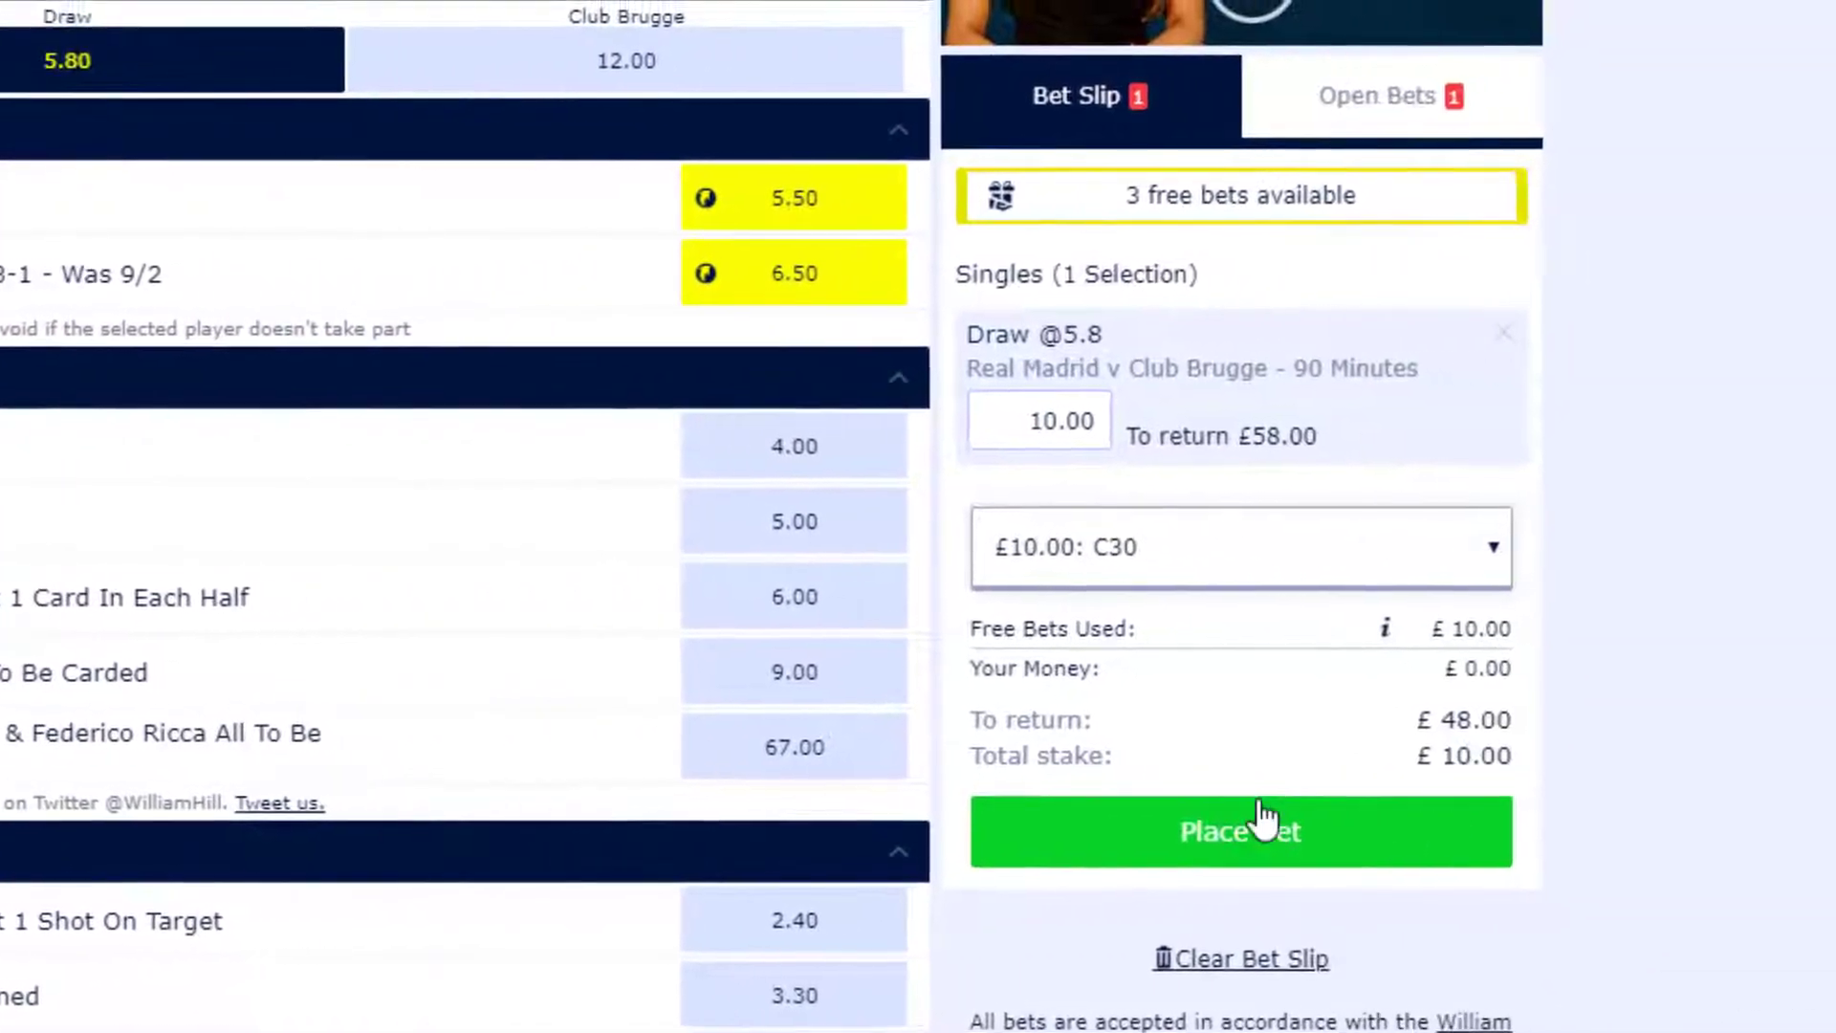
{"action": "left_click", "coordinate": [1712, 823]}
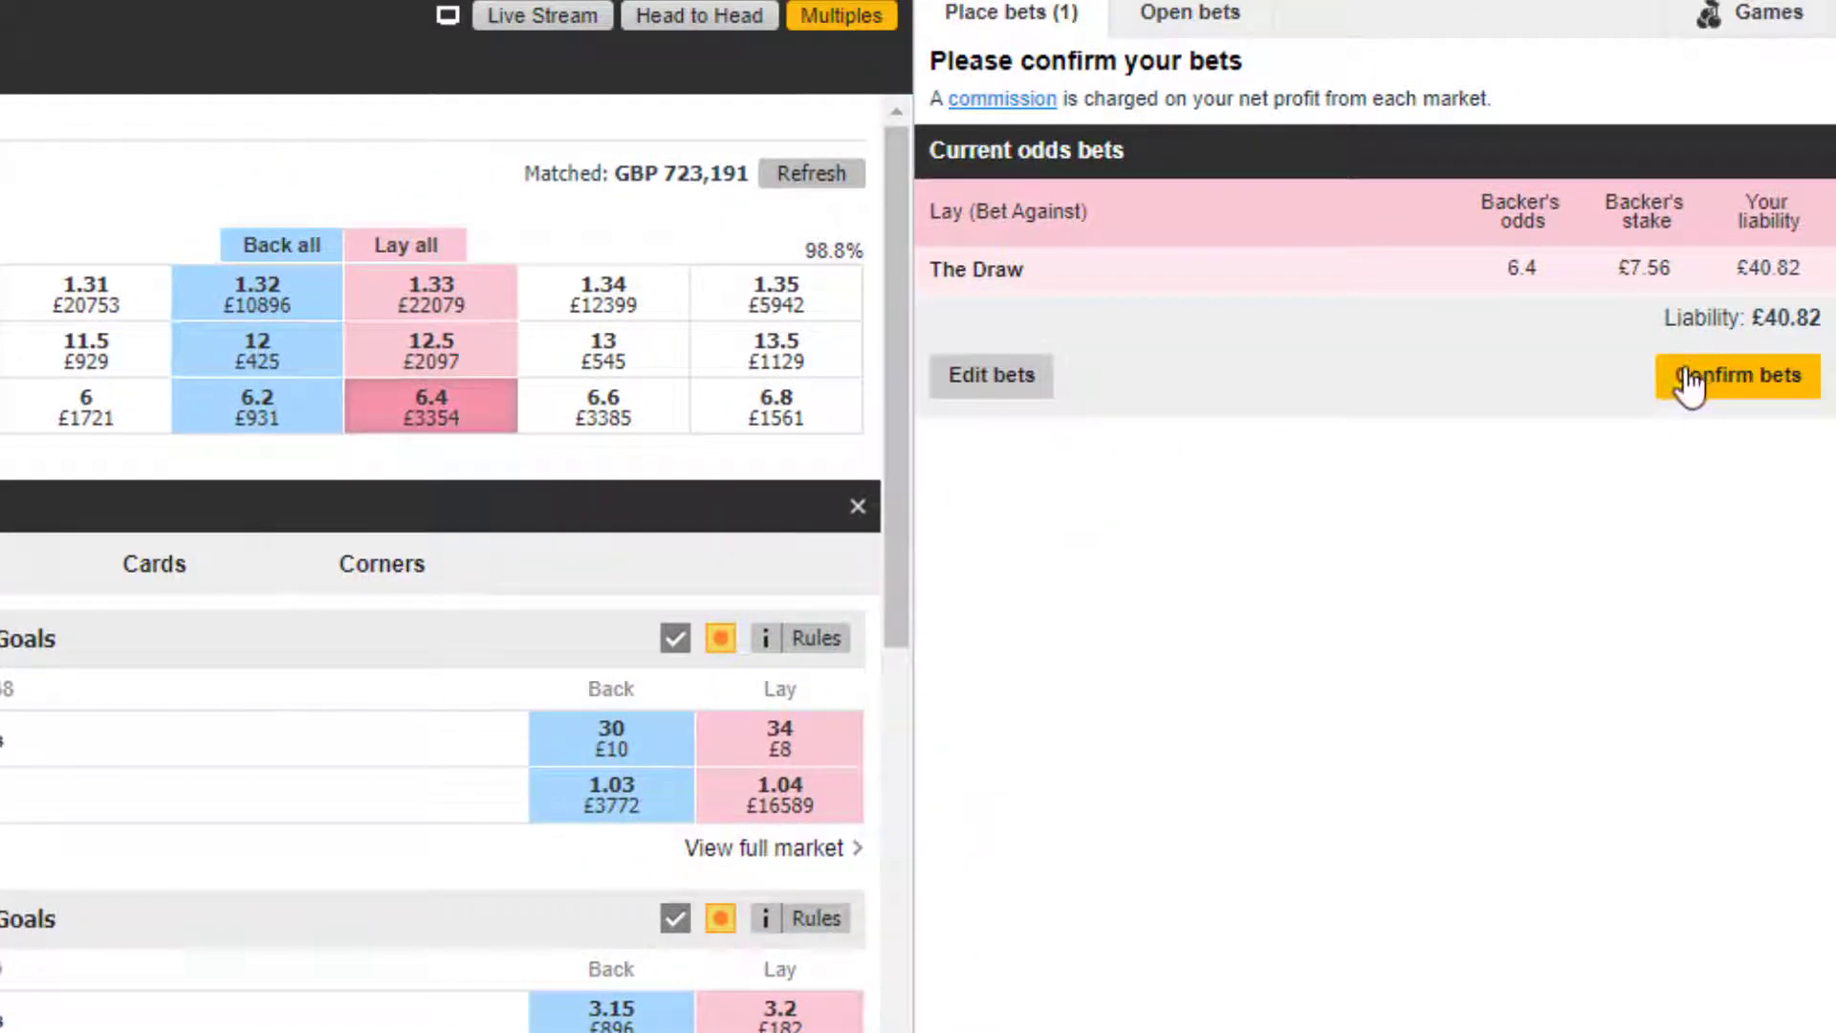
{"action": "left_click", "coordinate": [1688, 379]}
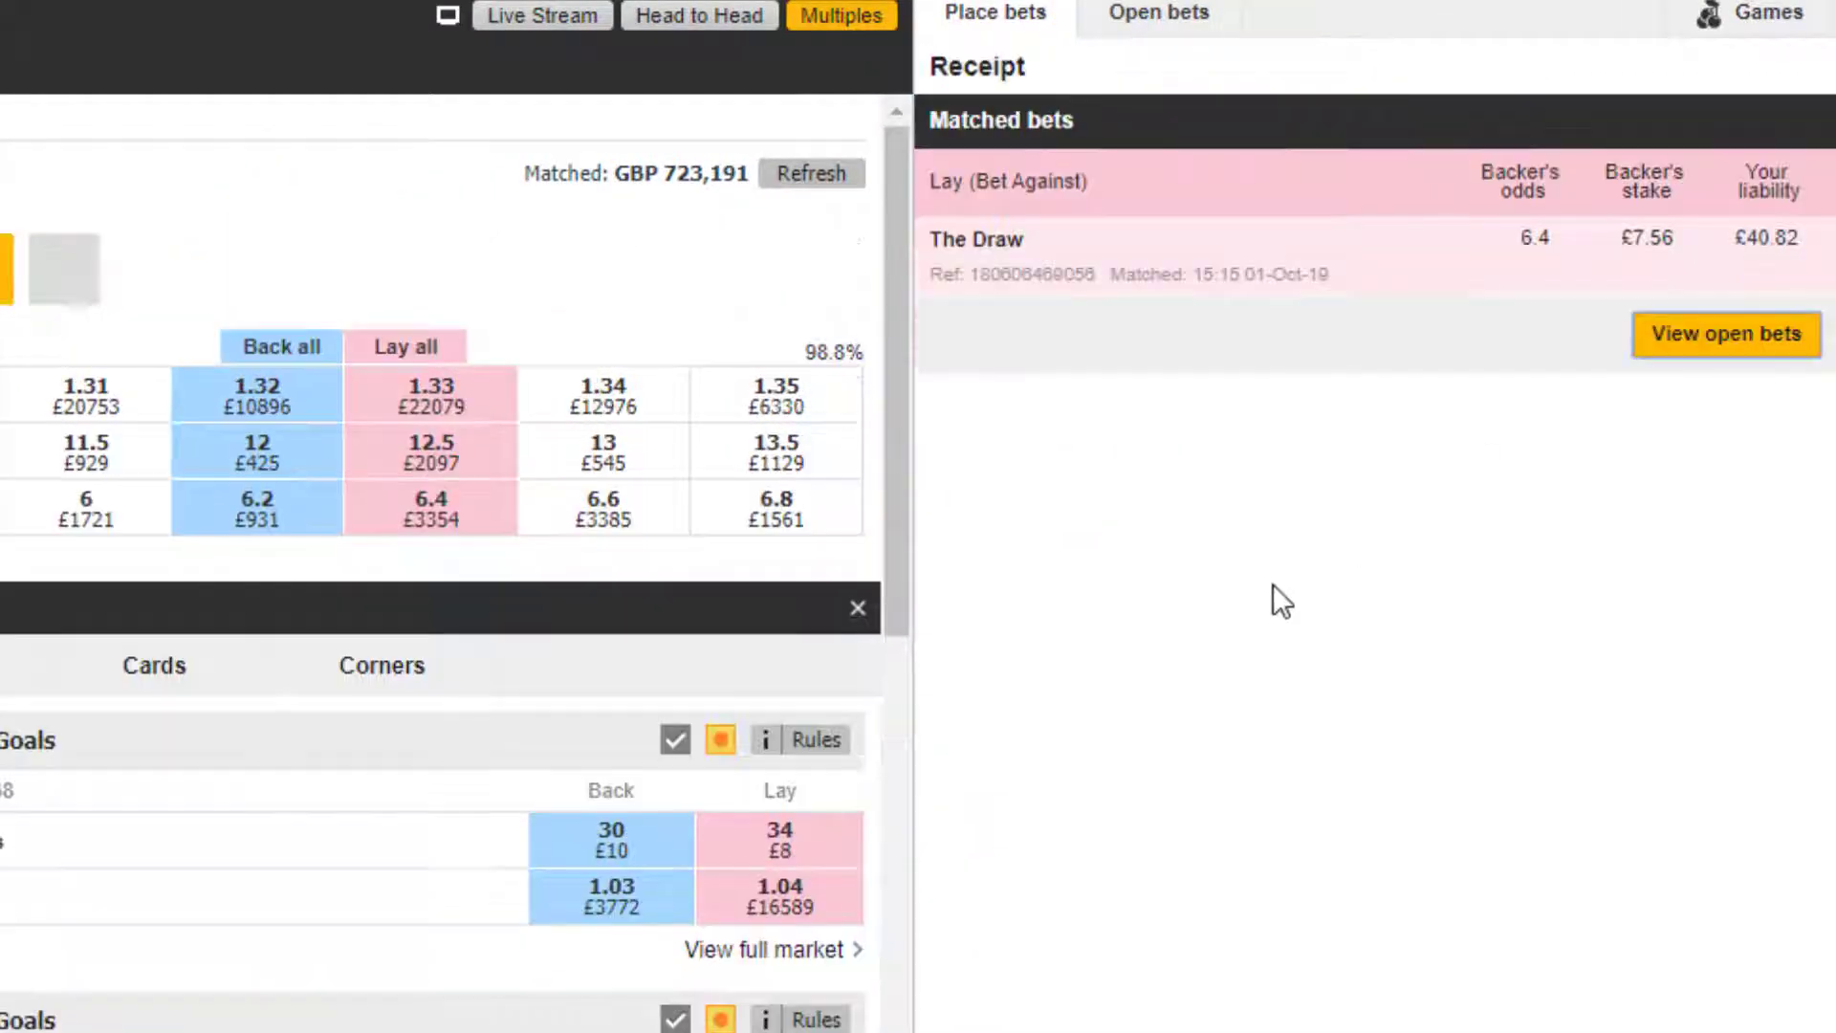
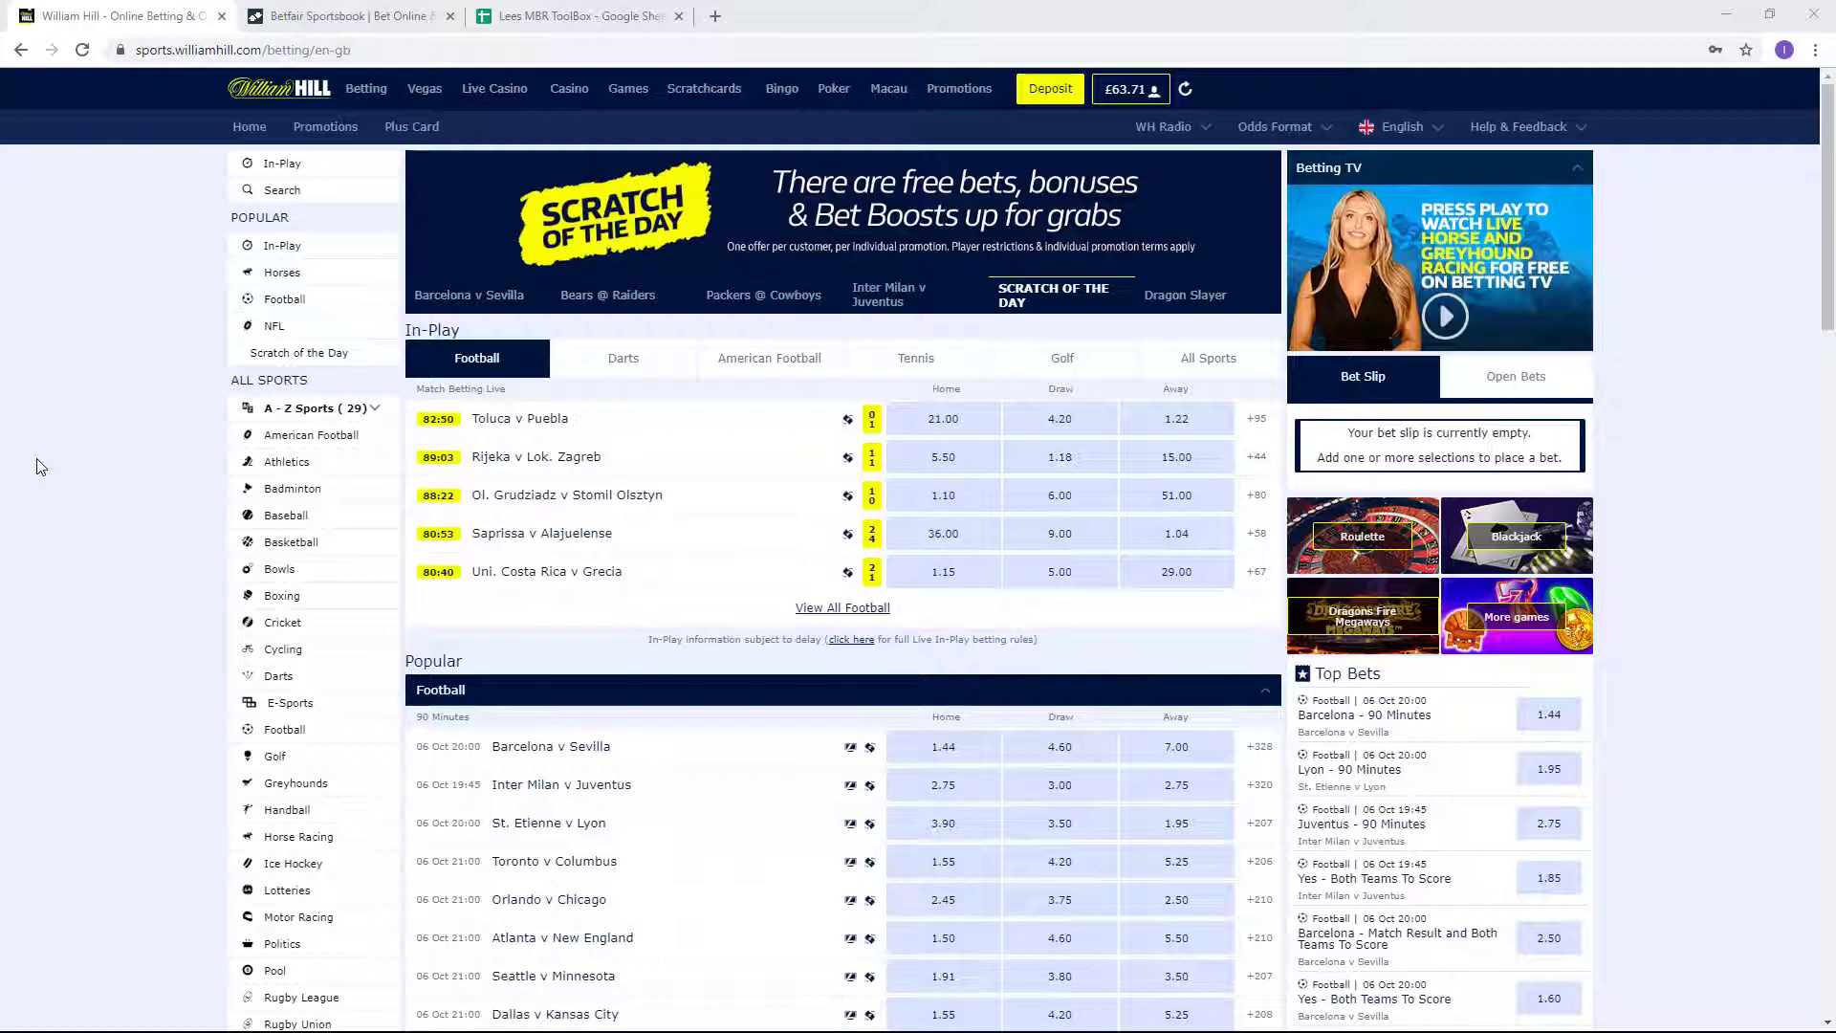
Check the William Hill and Betfair balances and review the Real Madrid free bet's entry in the toolbox's Bet Tracker sheet.
{"action": "left_click", "coordinate": [322, 23]}
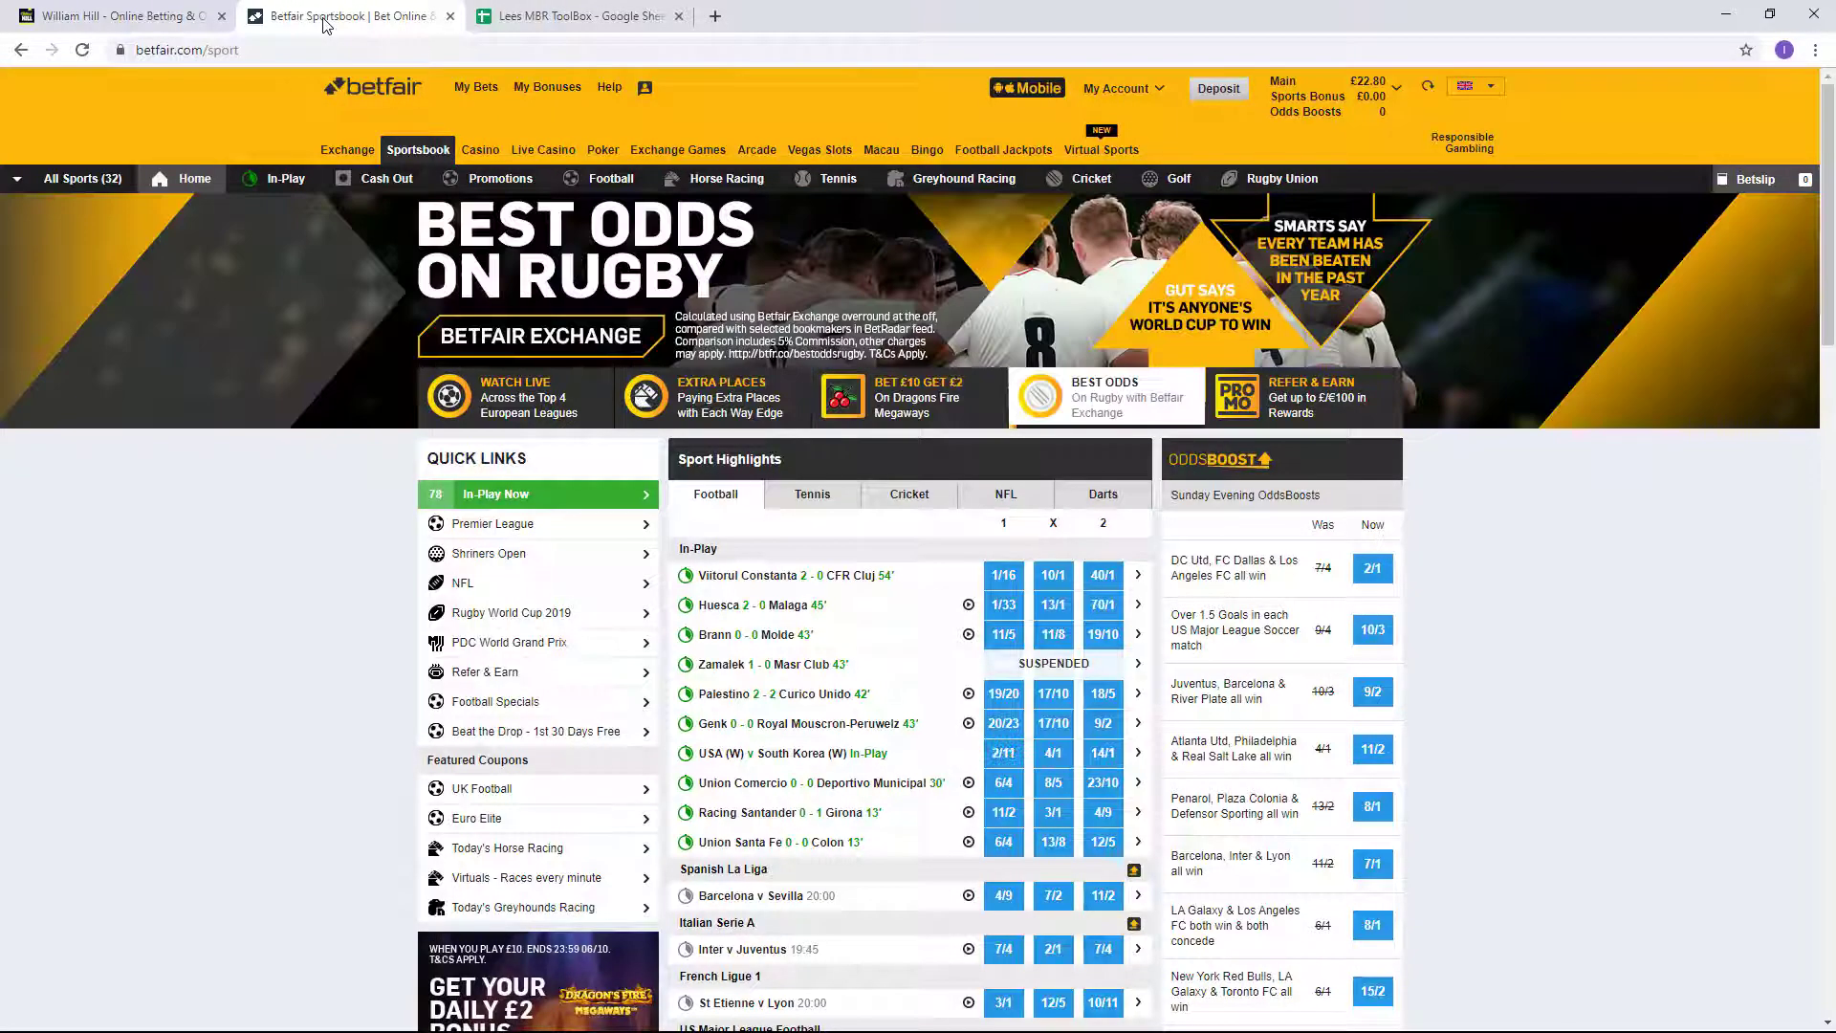
{"action": "left_click", "coordinate": [156, 19]}
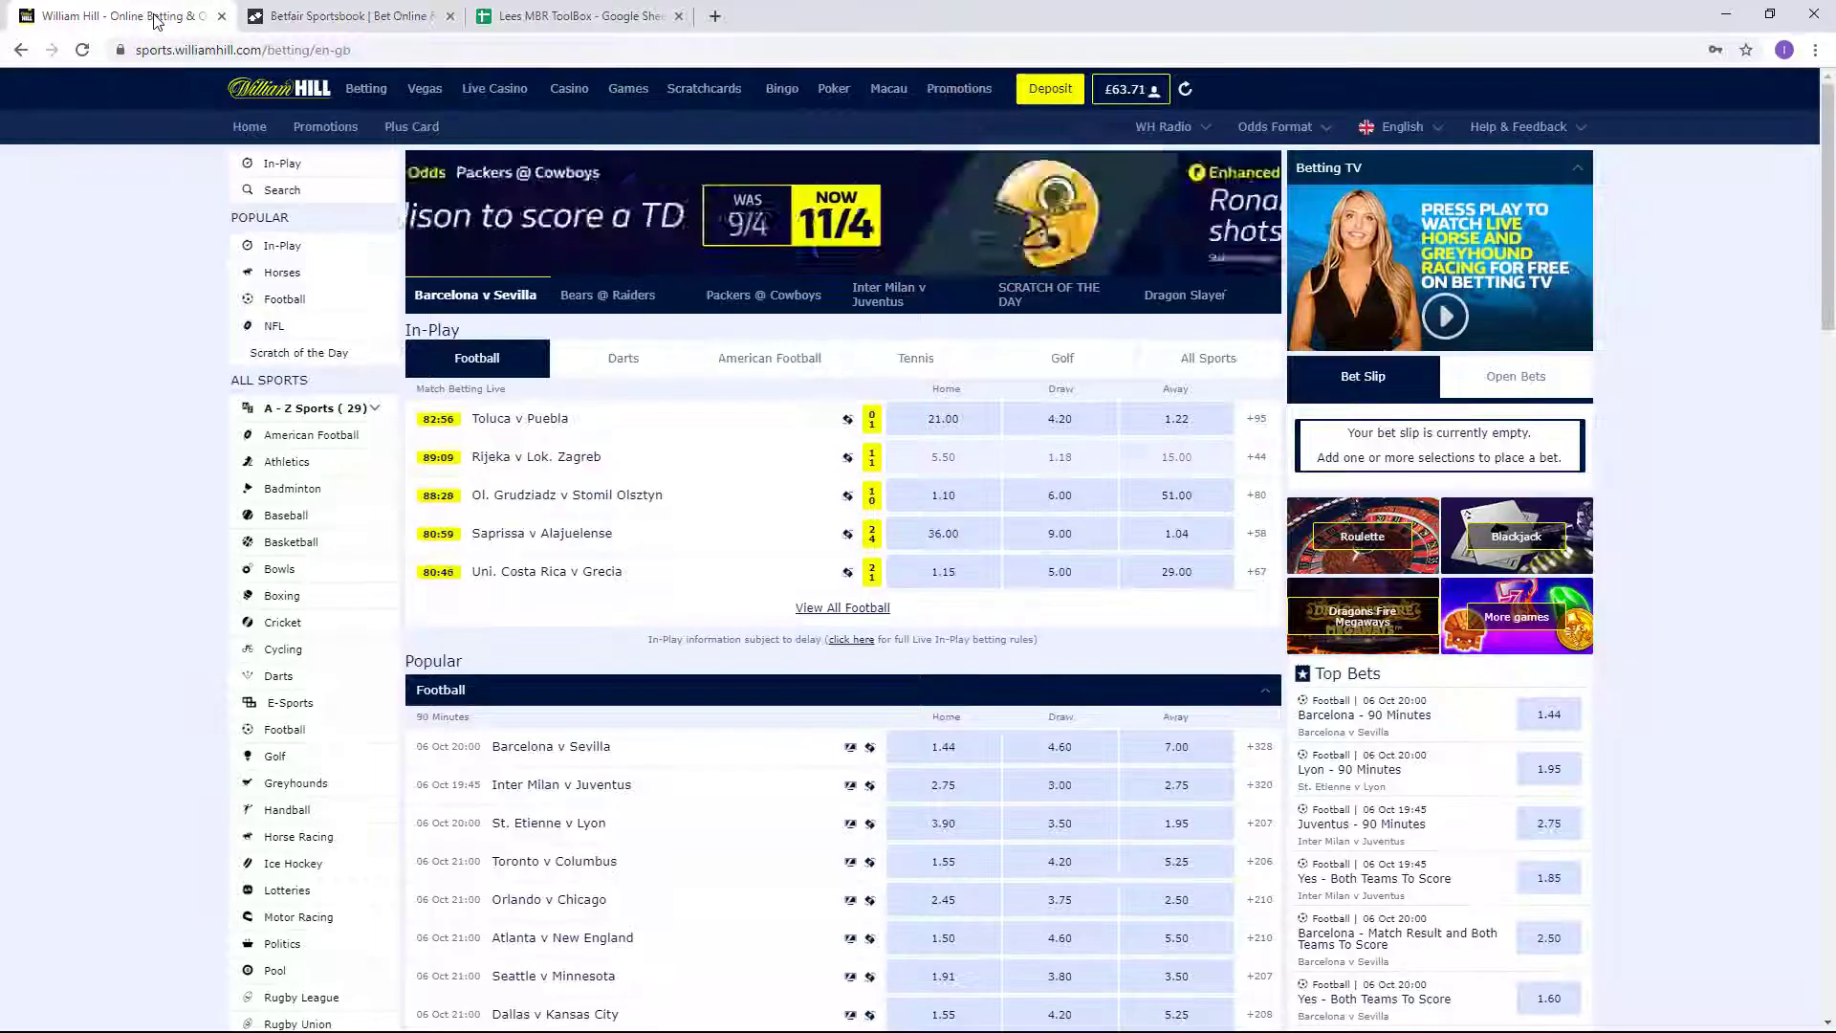
{"action": "left_click", "coordinate": [532, 18]}
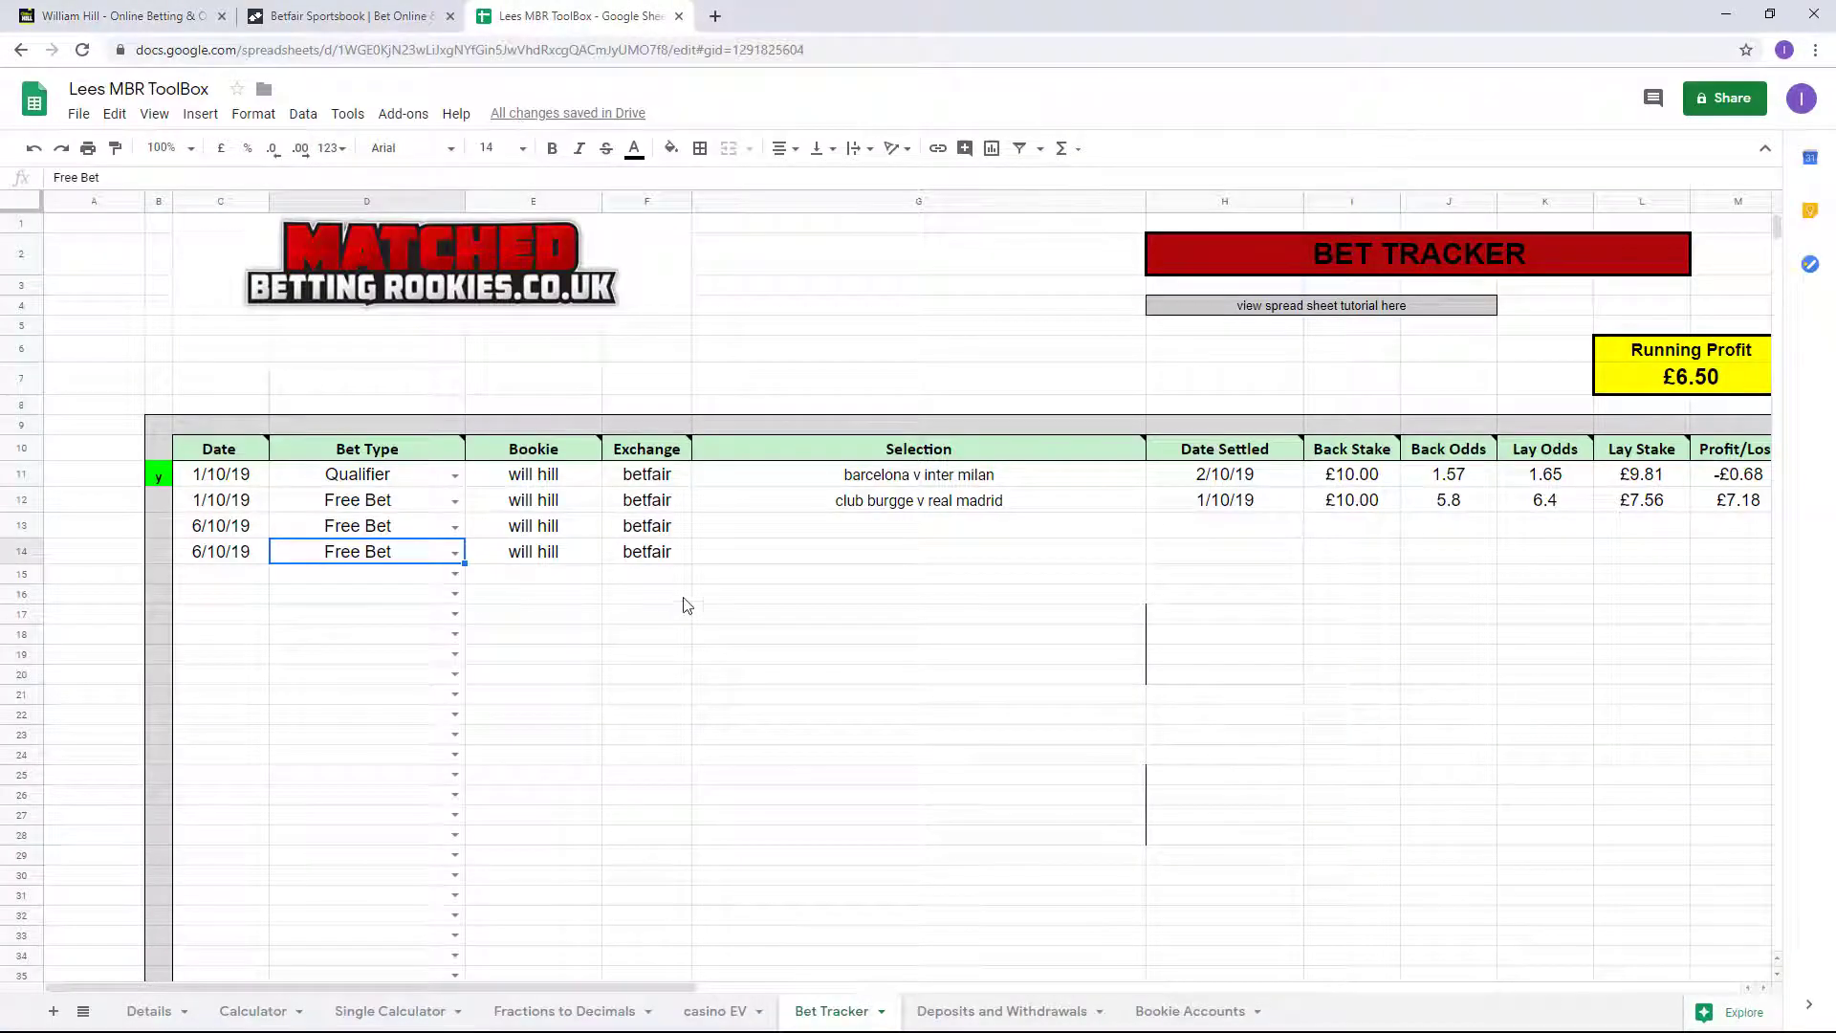
{"action": "left_click", "coordinate": [899, 513]}
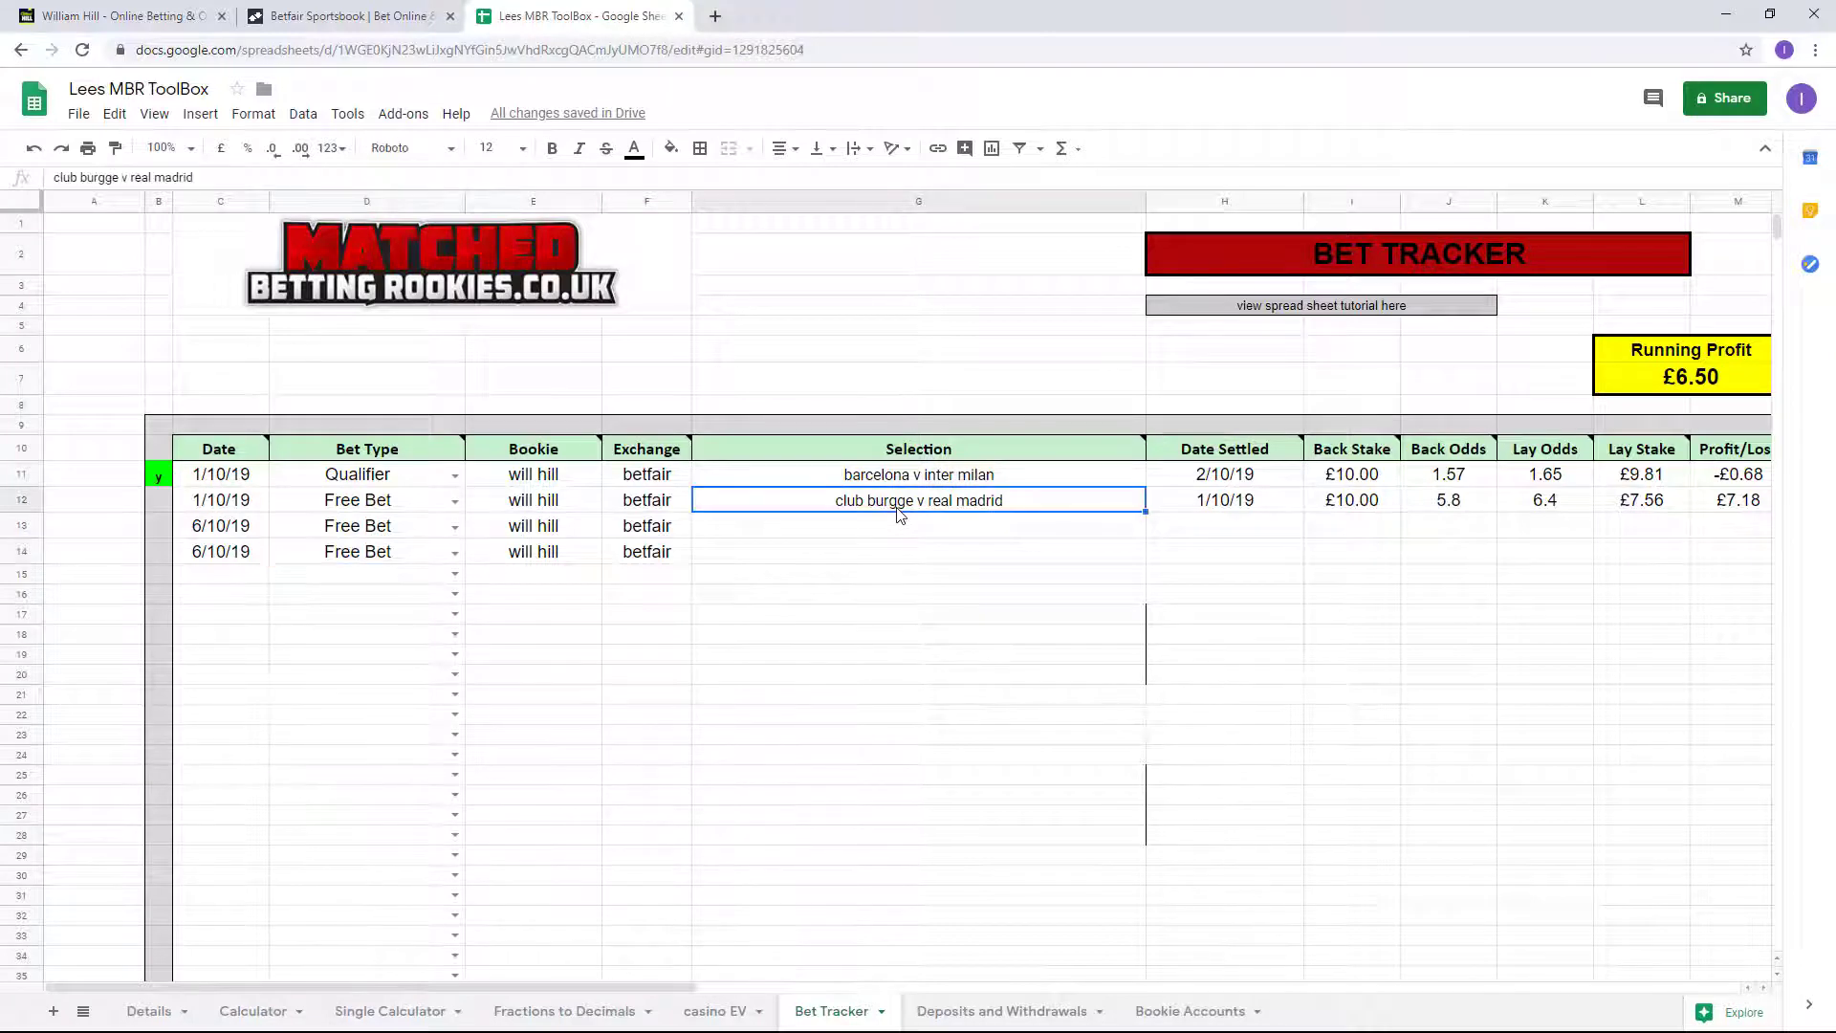
{"action": "key", "text": "Right"}
{"action": "key", "text": "Right"}
{"action": "key", "text": "Right"}
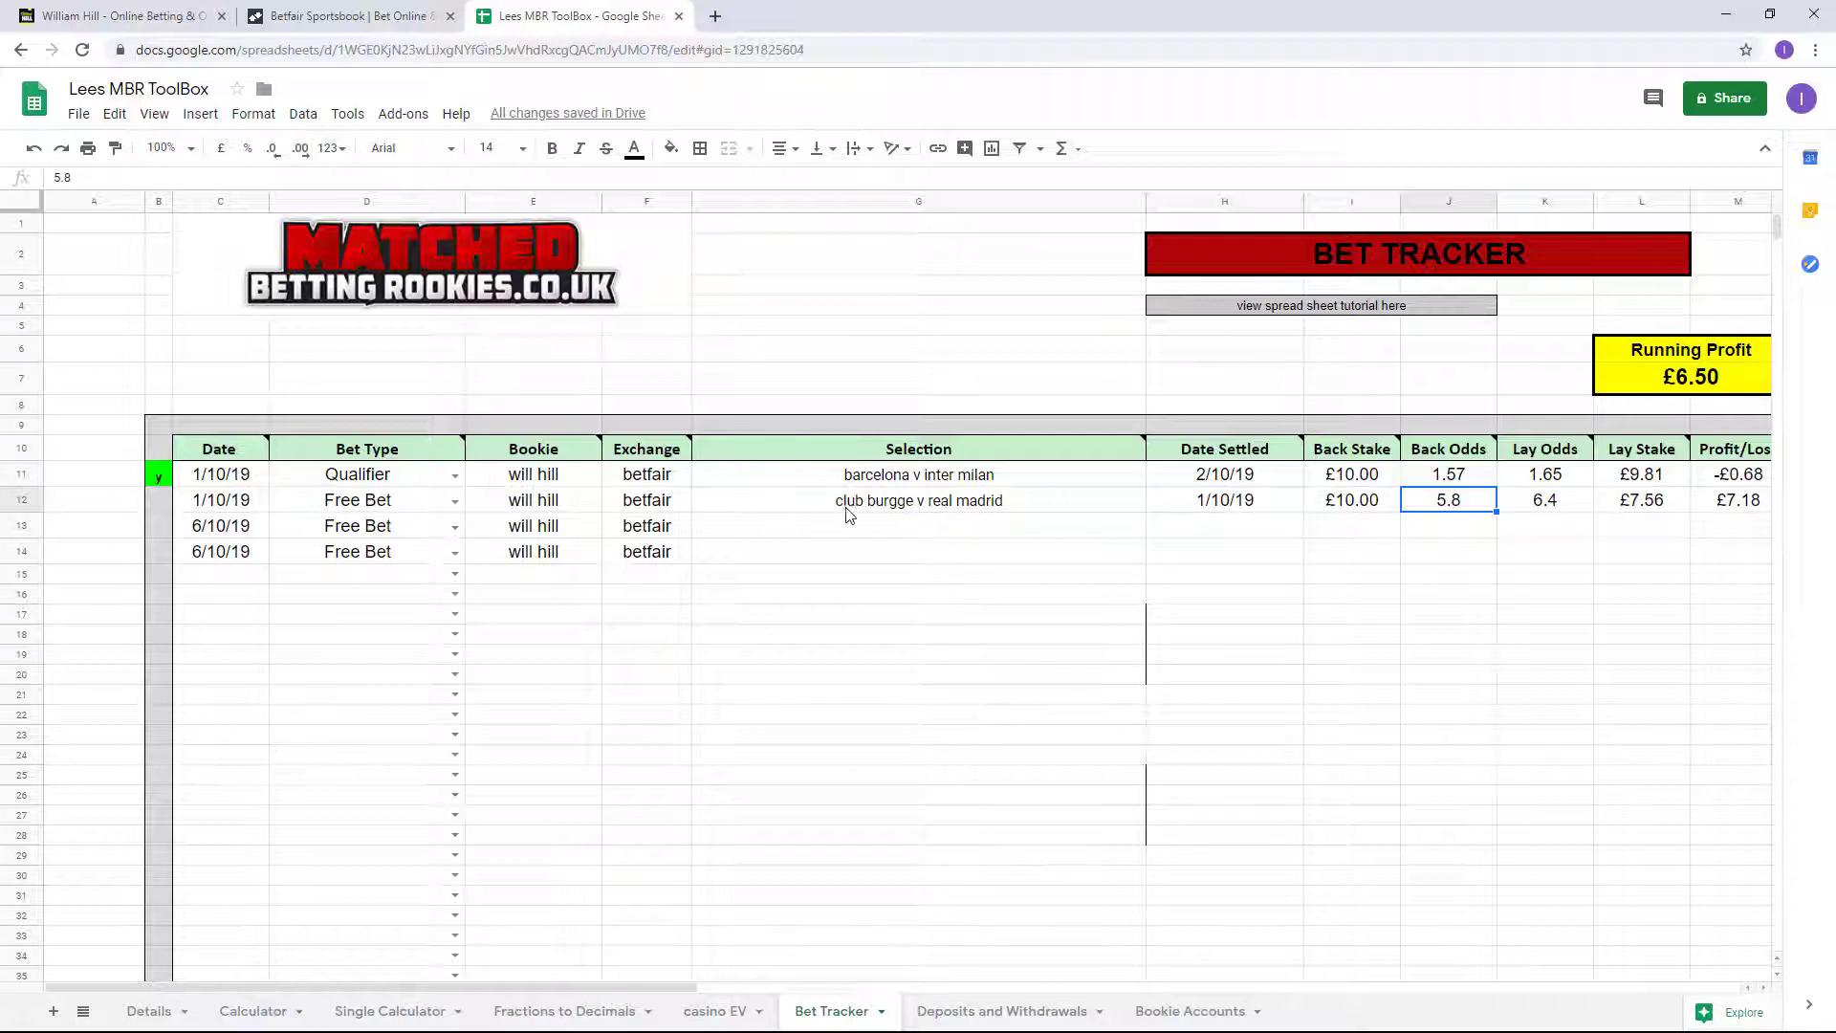
{"action": "left_click", "coordinate": [354, 19]}
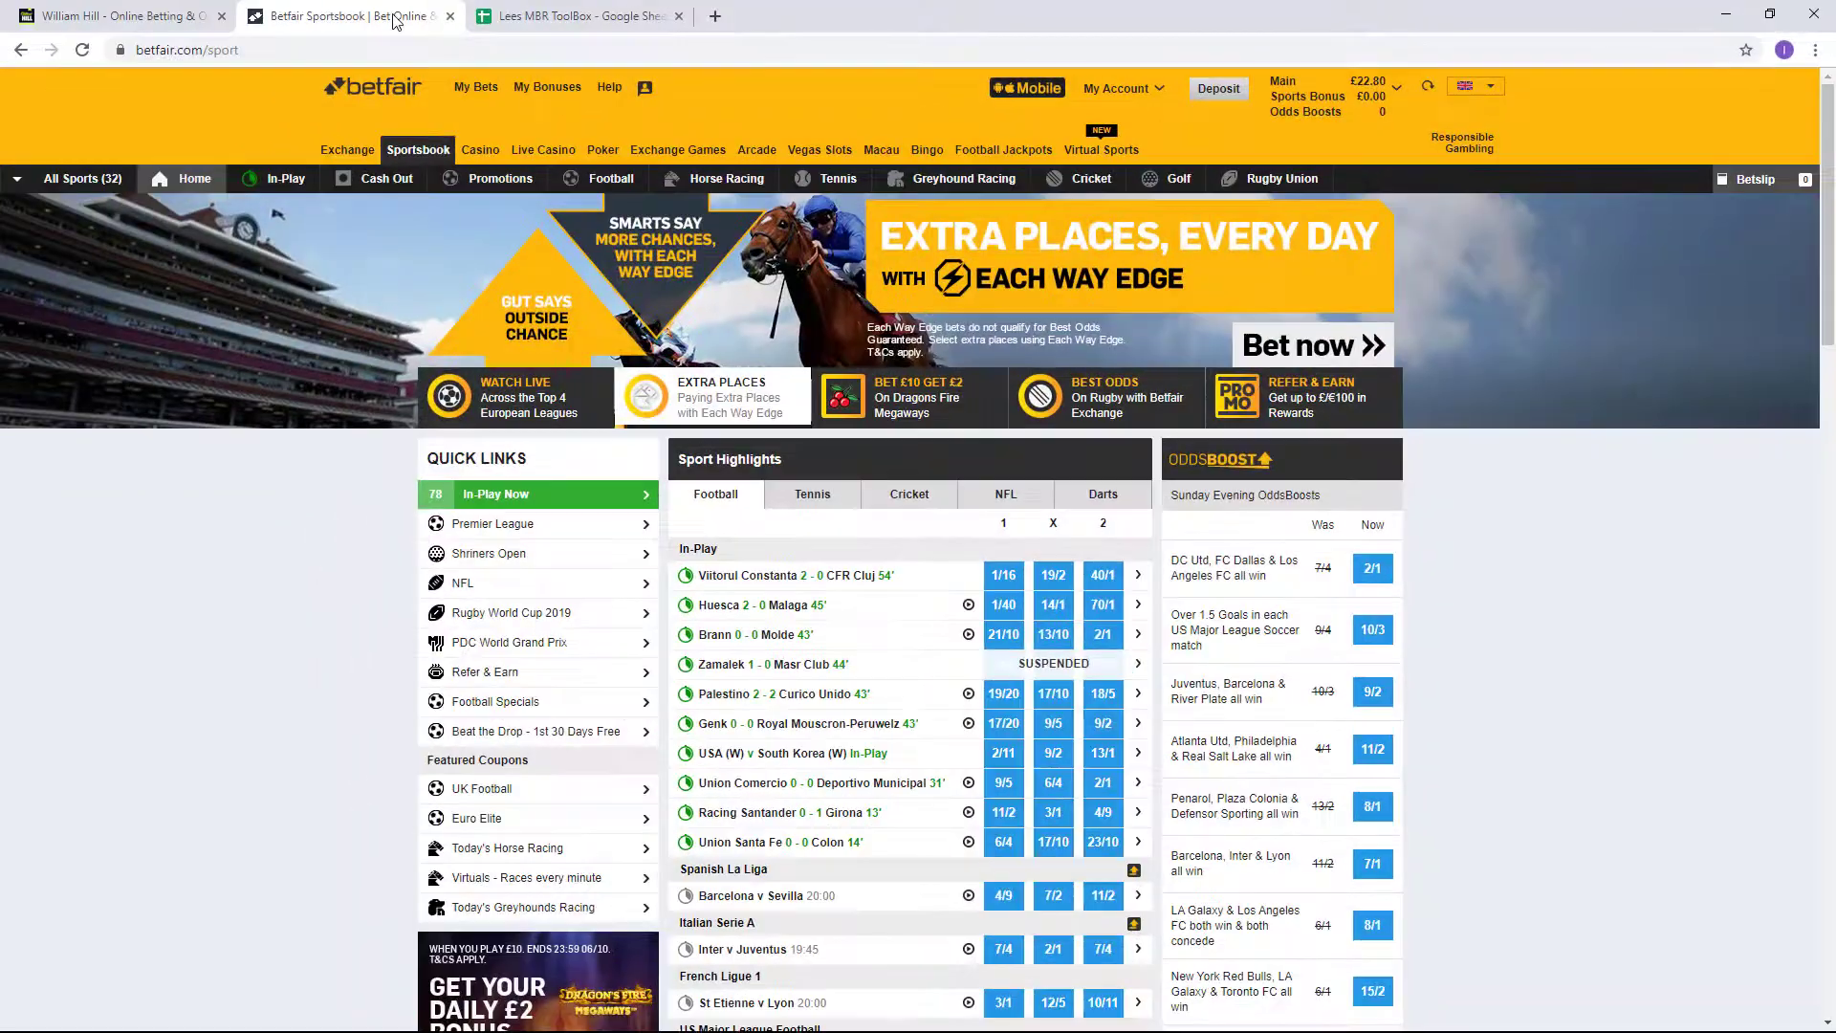
{"action": "left_click", "coordinate": [1116, 88]}
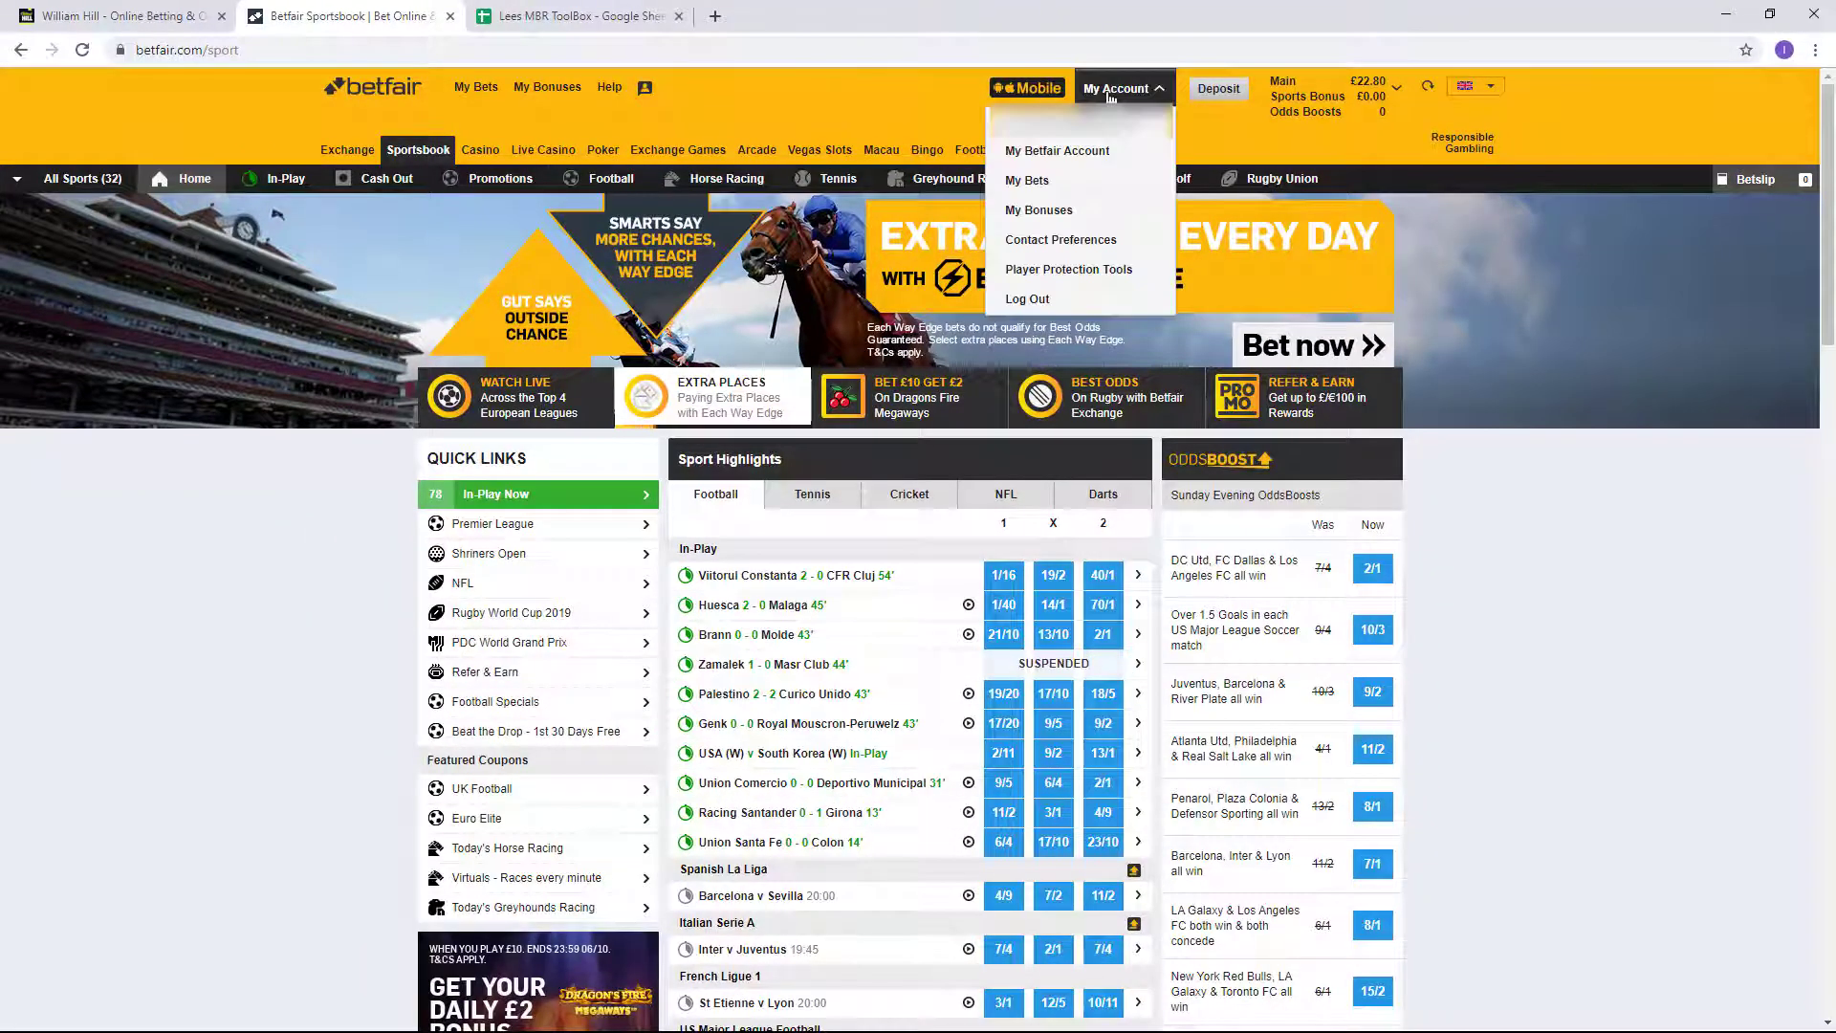
{"action": "left_click", "coordinate": [1054, 153]}
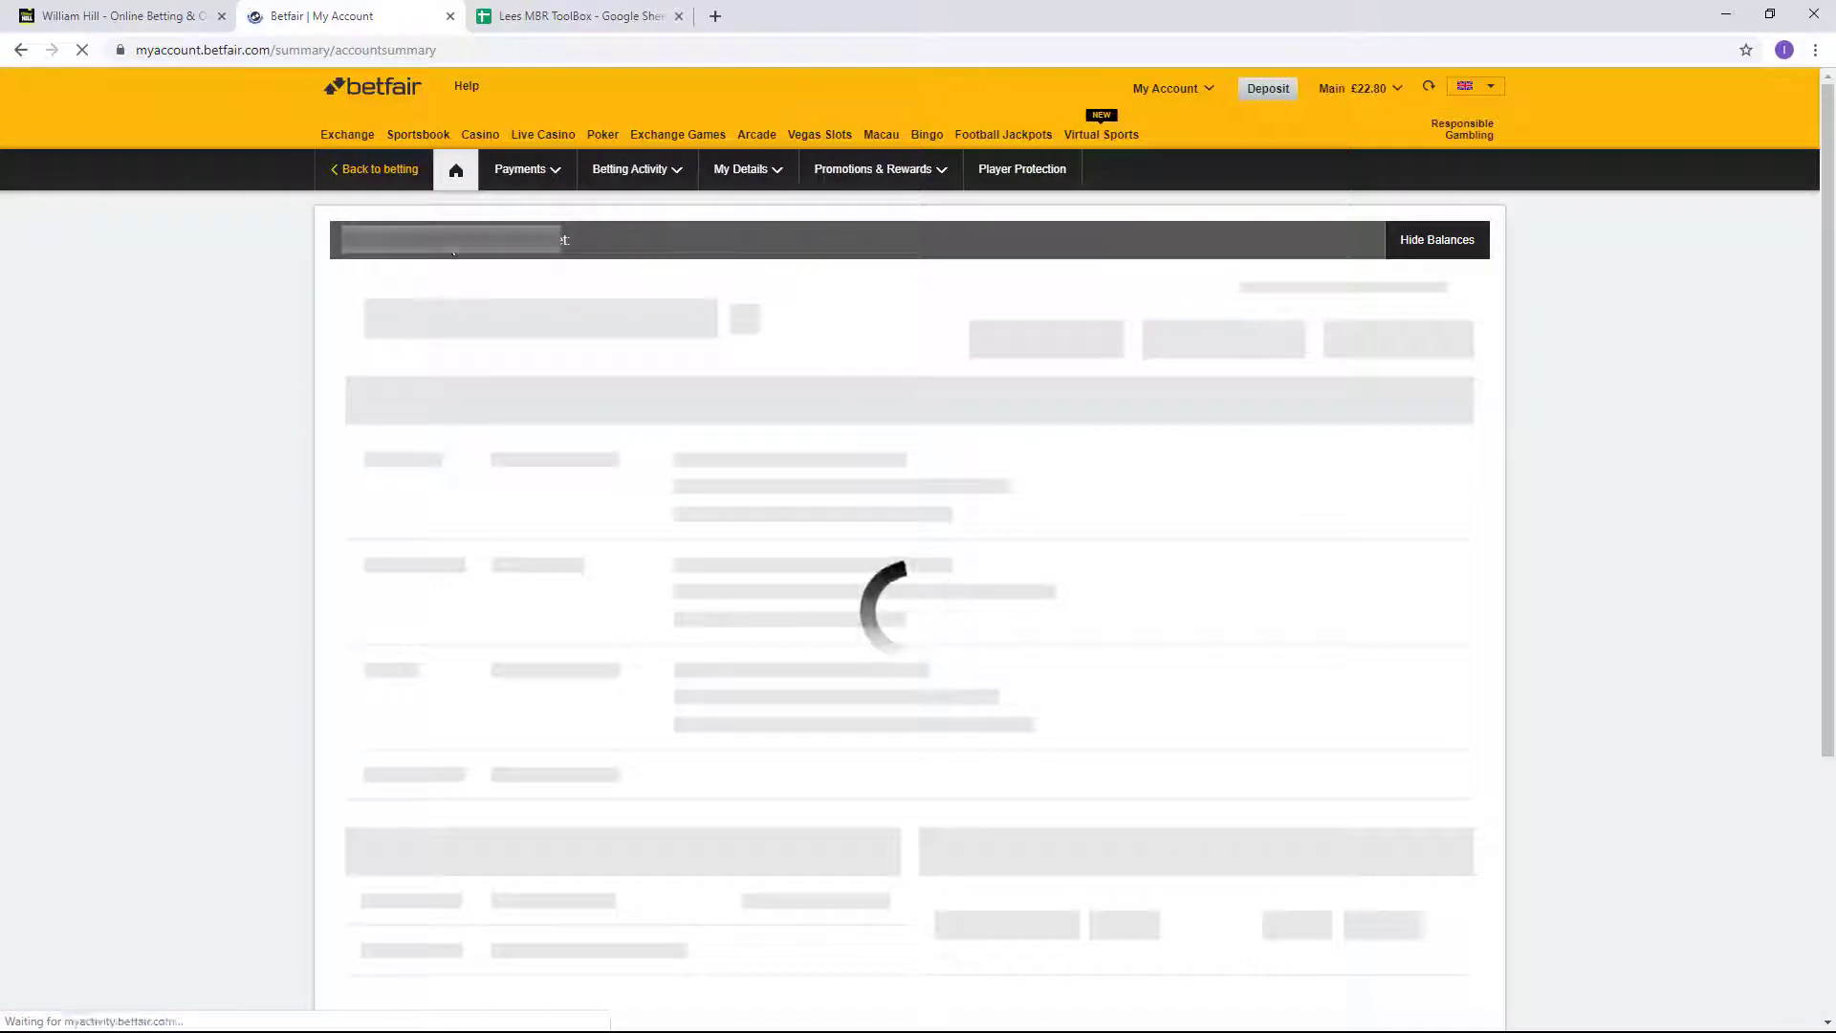
{"action": "left_click", "coordinate": [633, 172]}
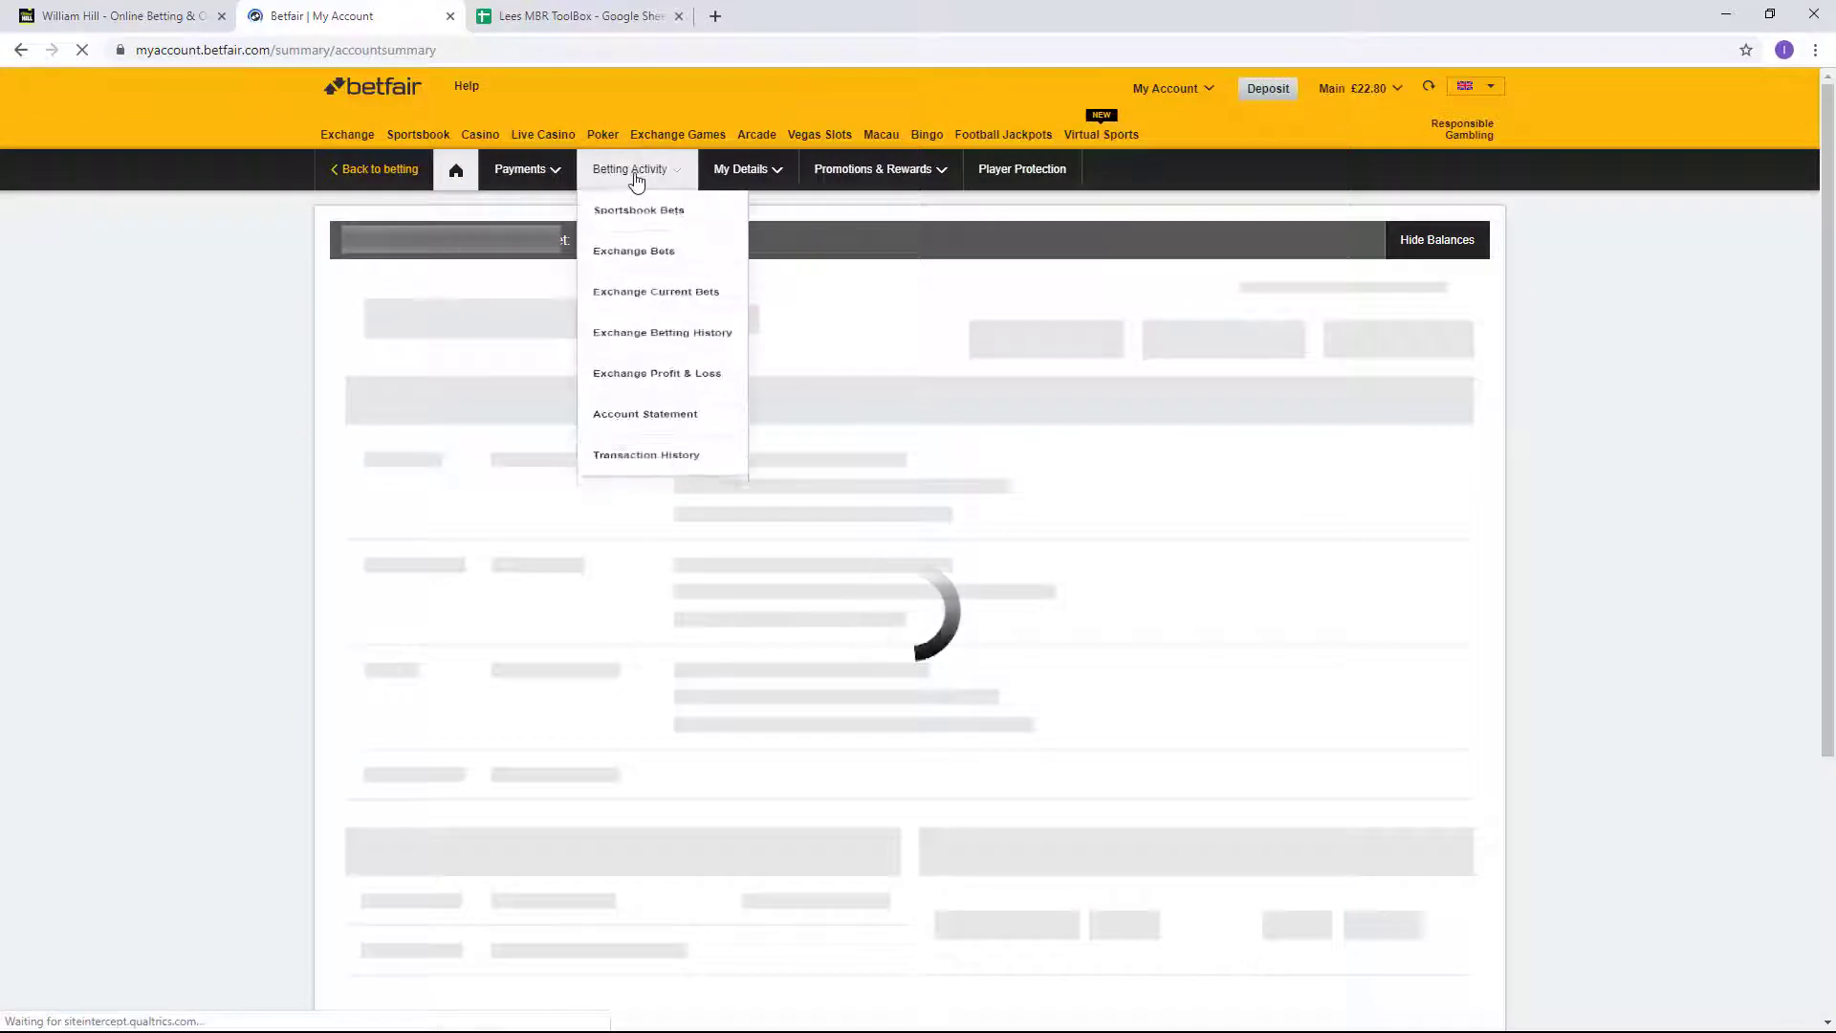
{"action": "left_click", "coordinate": [630, 265]}
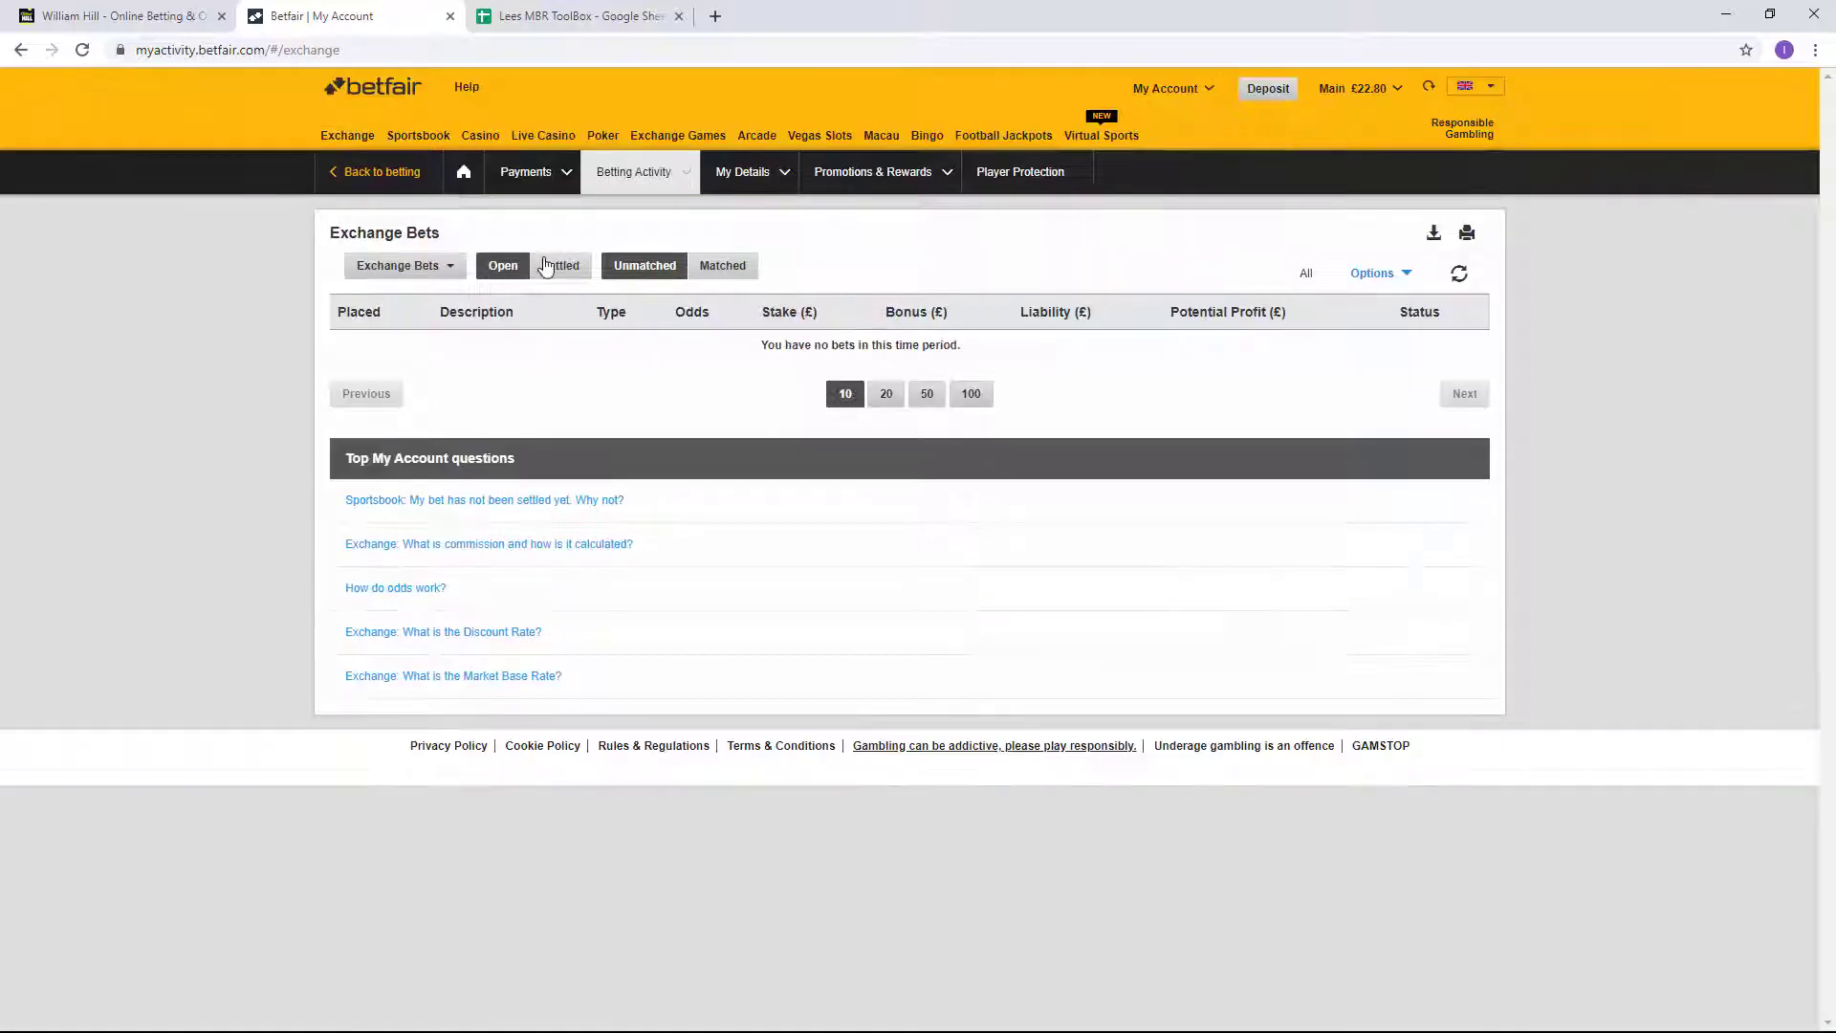
{"action": "left_click", "coordinate": [546, 266]}
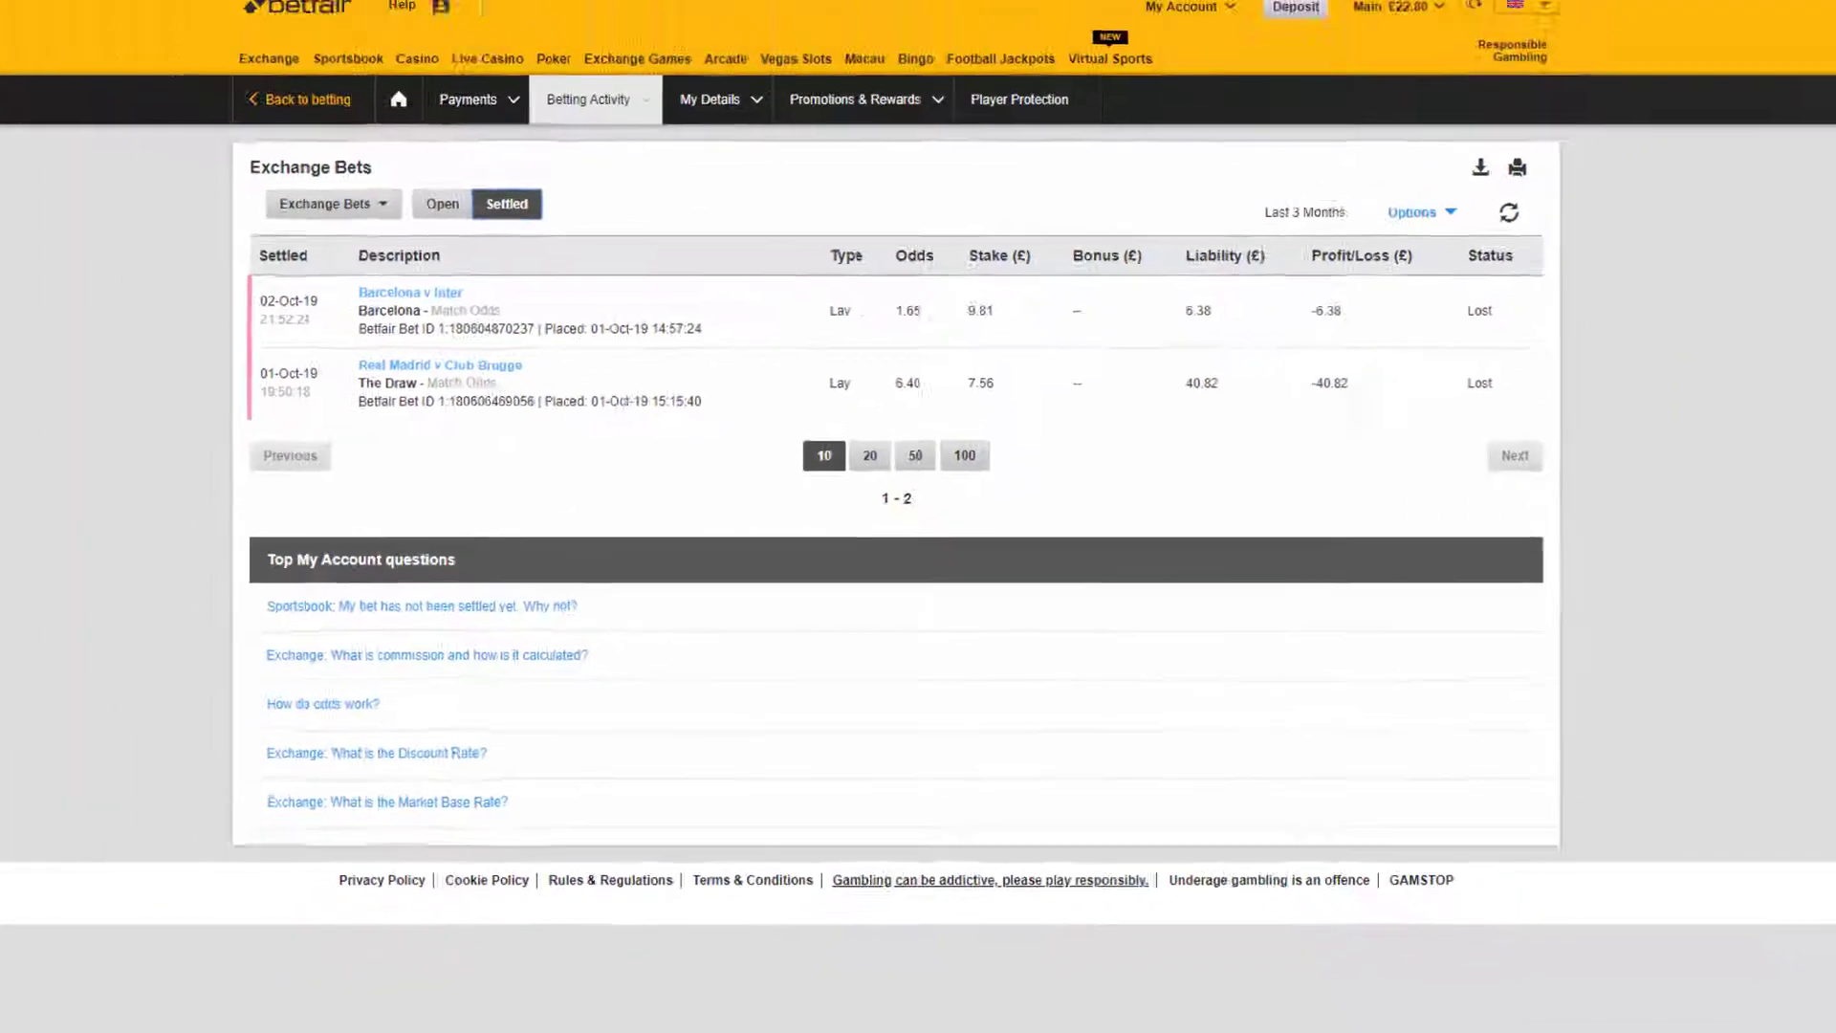
{"action": "left_click", "coordinate": [148, 16]}
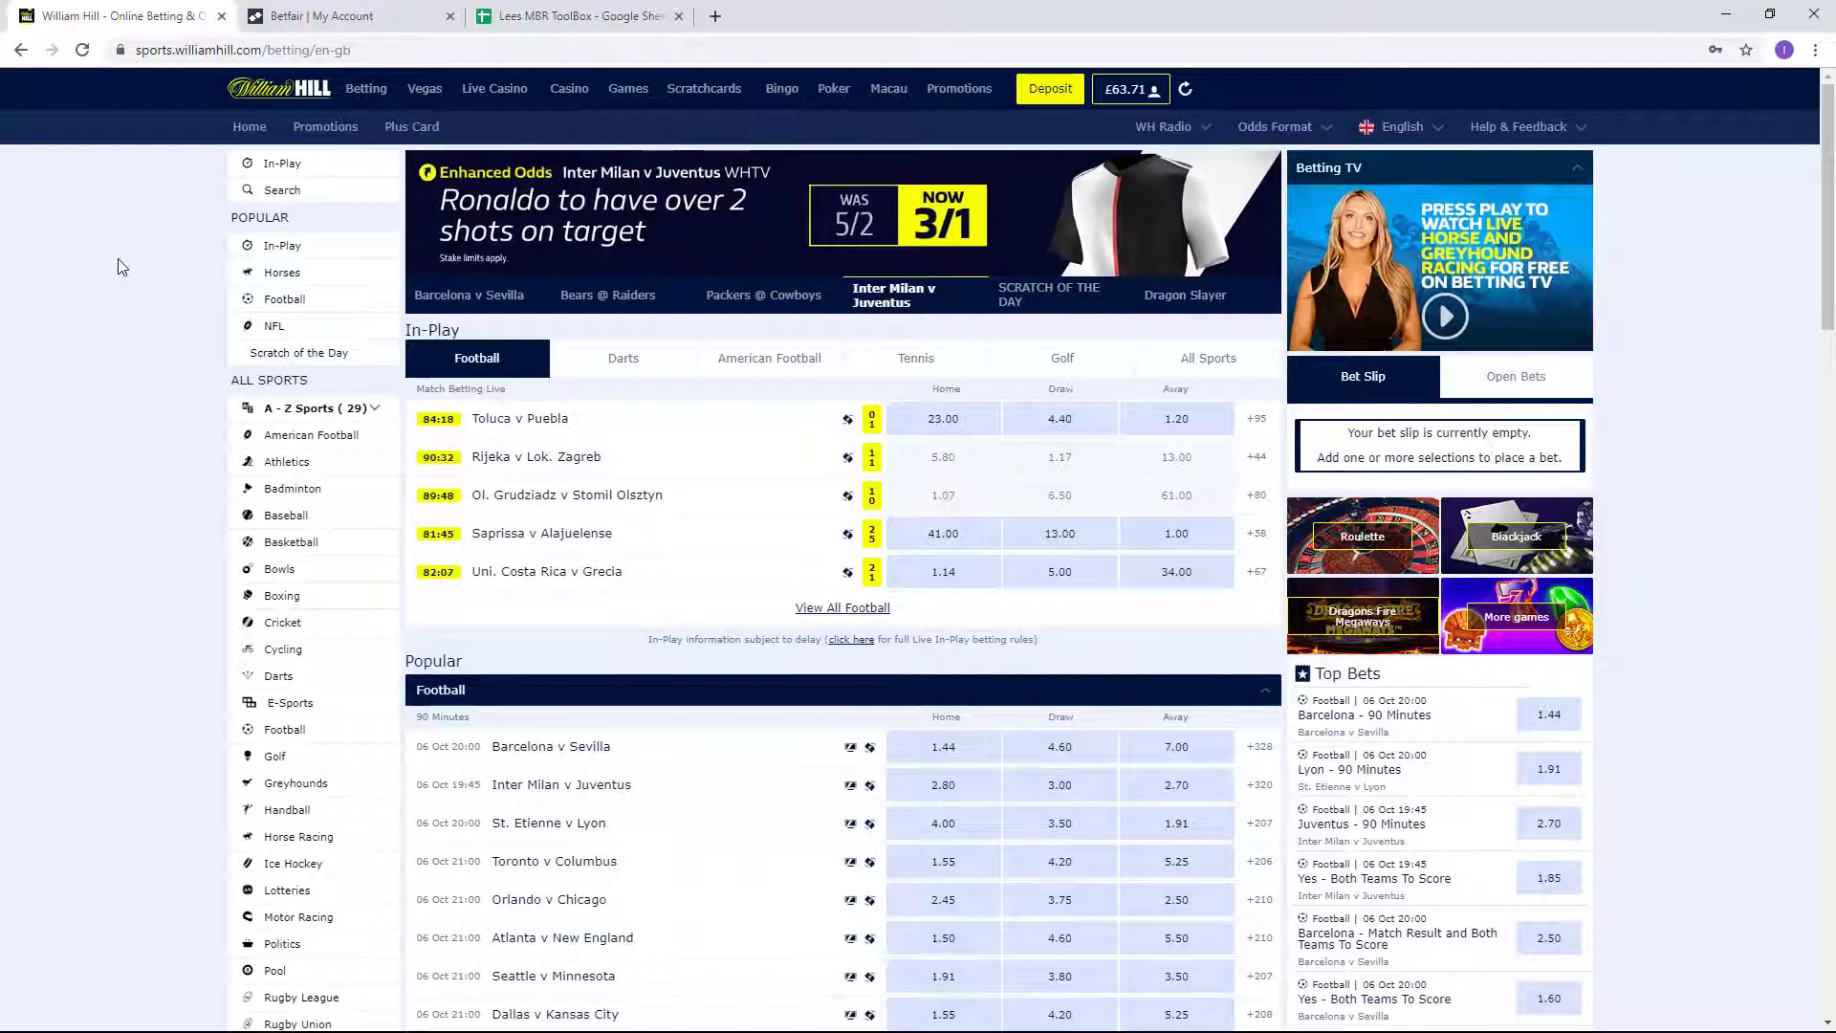
{"action": "left_click", "coordinate": [308, 16]}
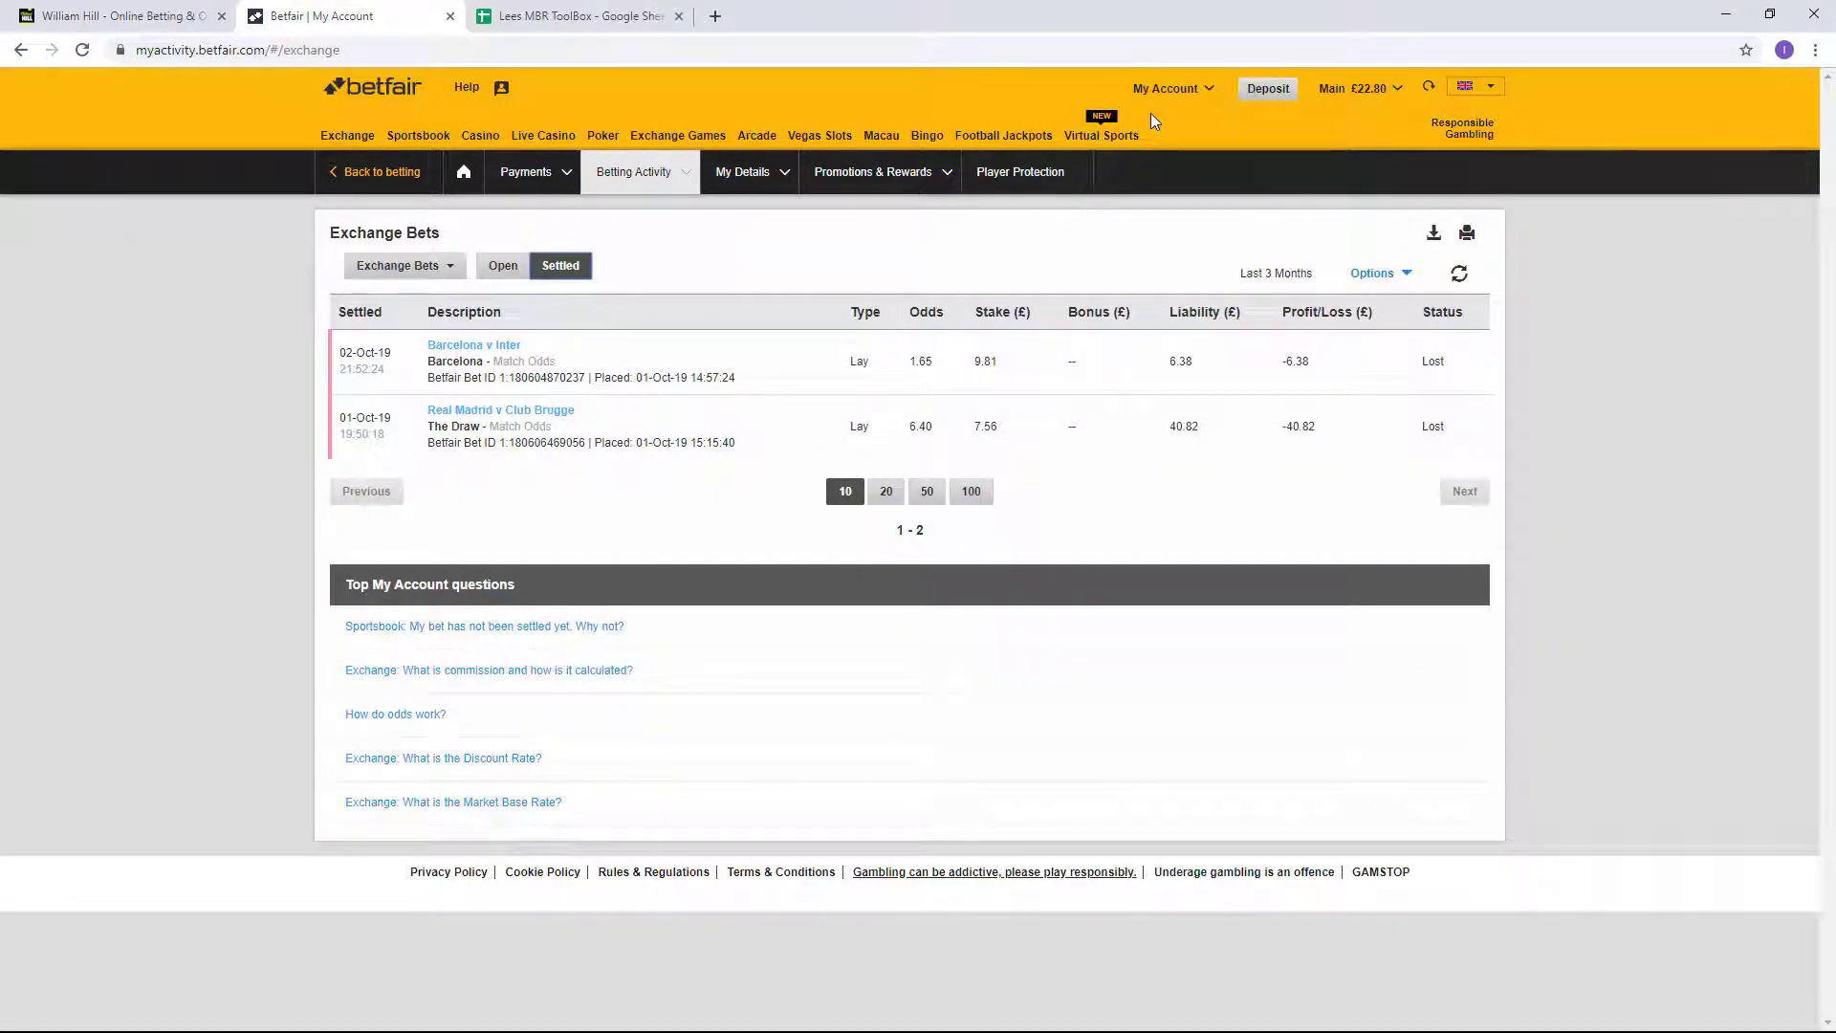
Deposit £50.00 into the Betfair account with the saved card, filling in the card security number.
{"action": "right_click", "coordinate": [1197, 98]}
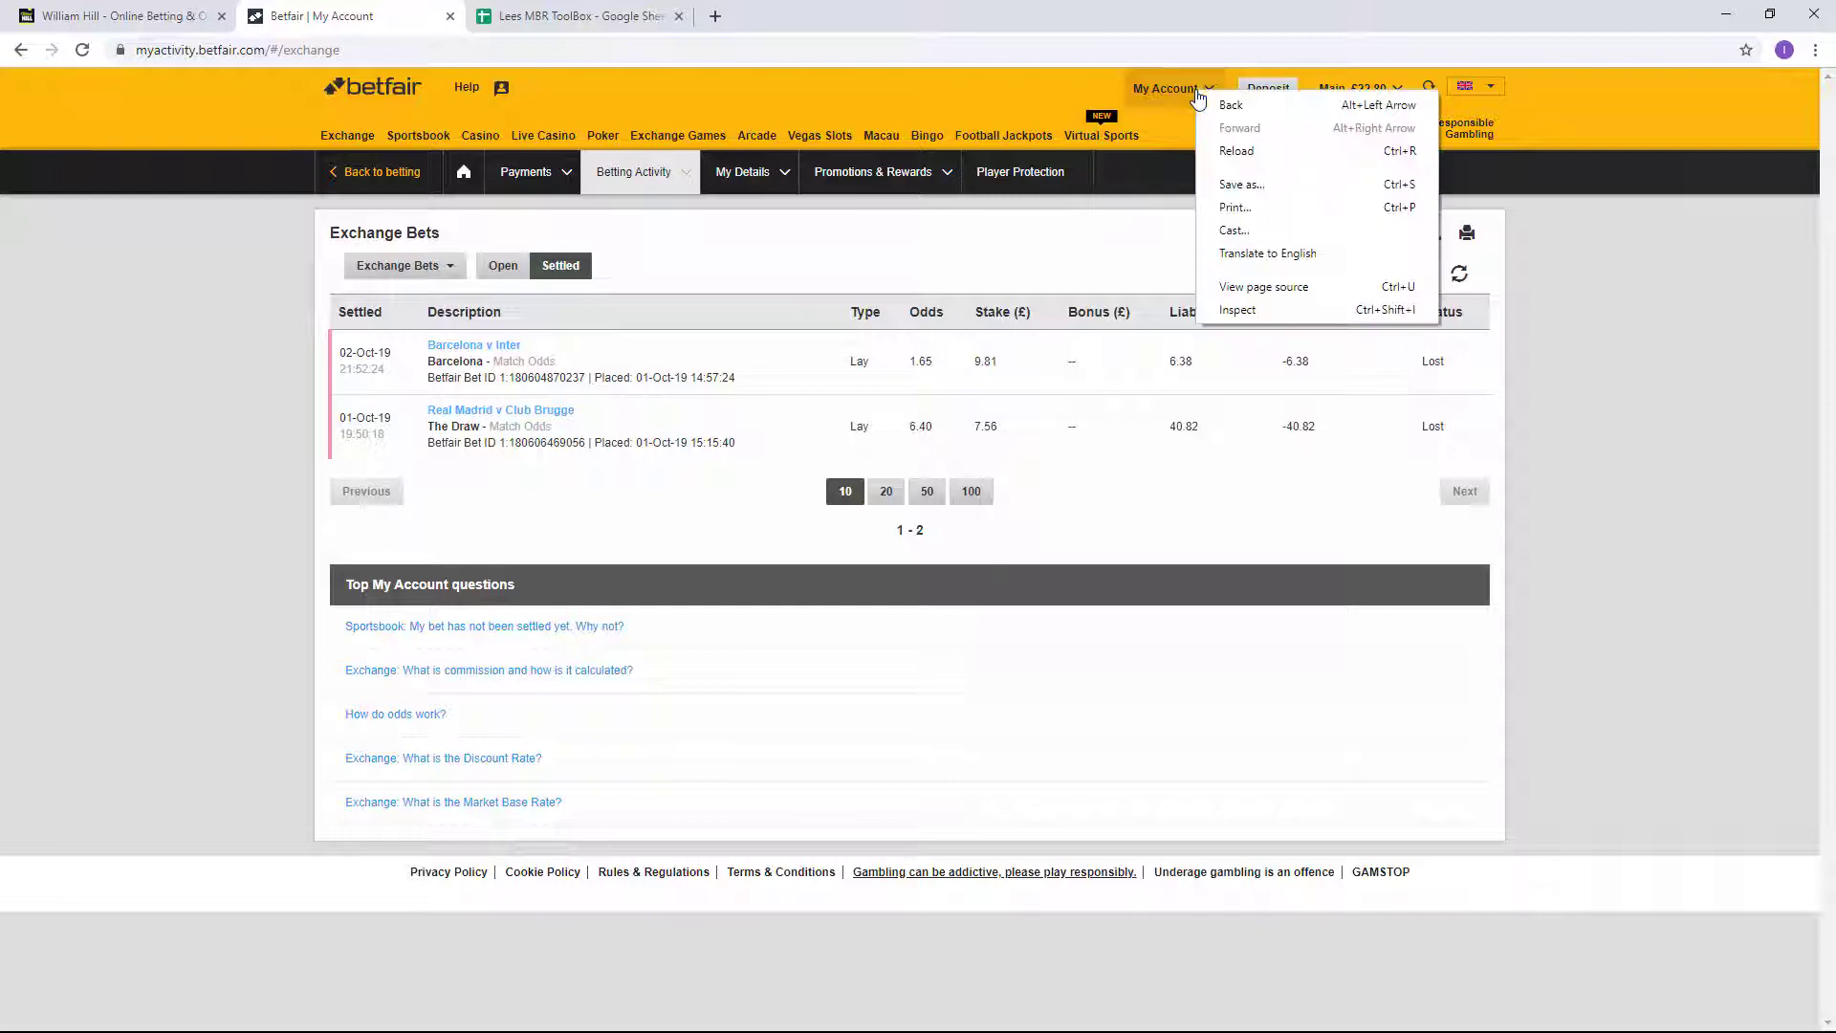
{"action": "left_click", "coordinate": [1162, 114]}
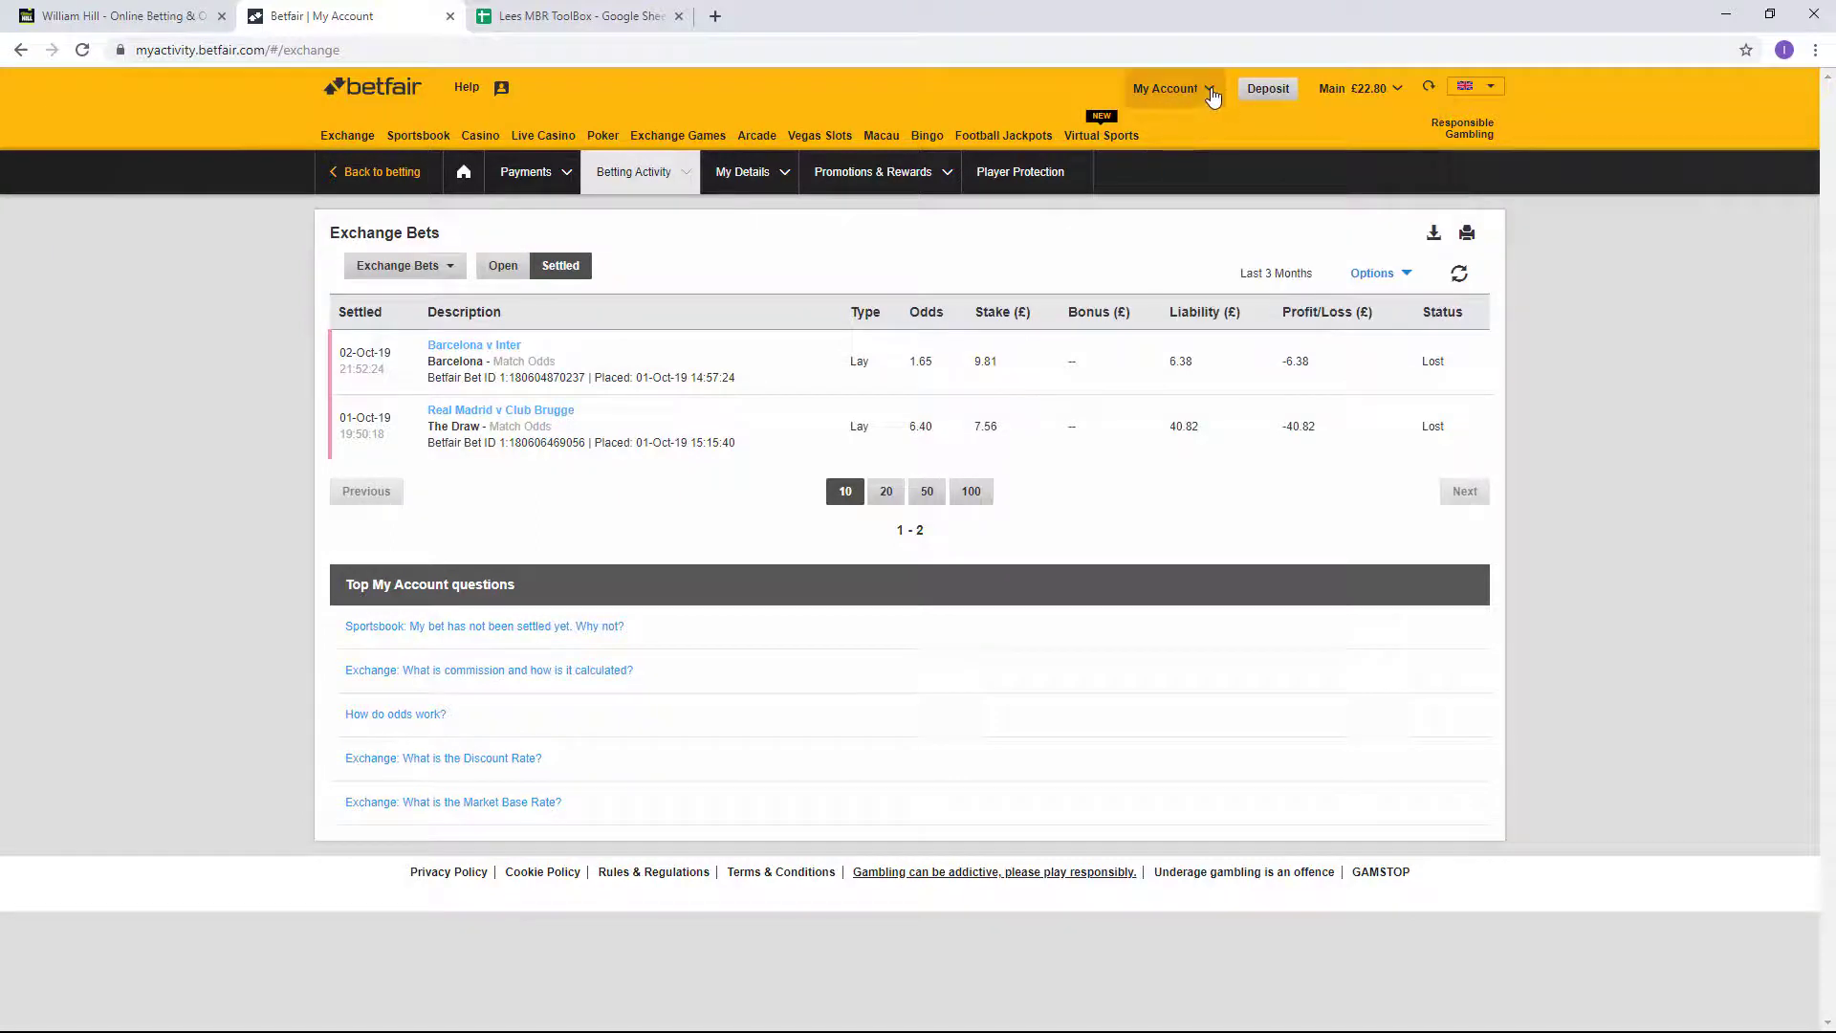
{"action": "left_click", "coordinate": [1262, 106]}
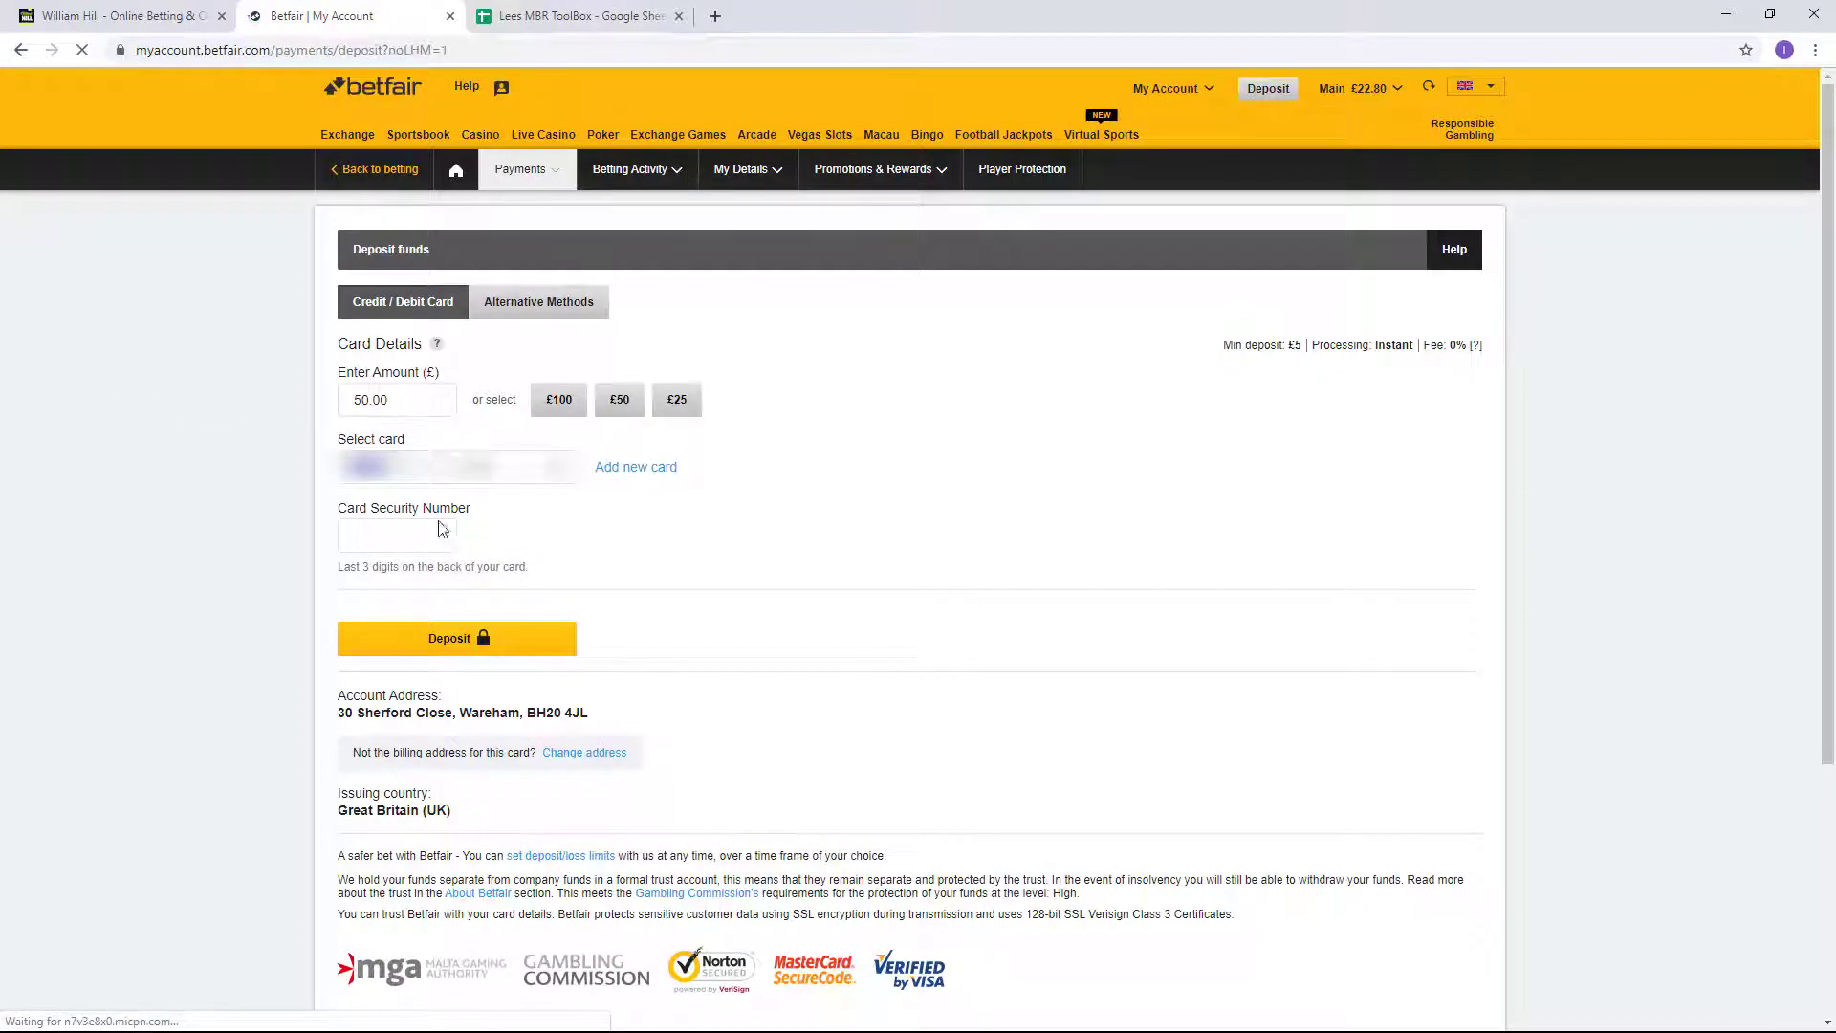
{"action": "left_click", "coordinate": [416, 537]}
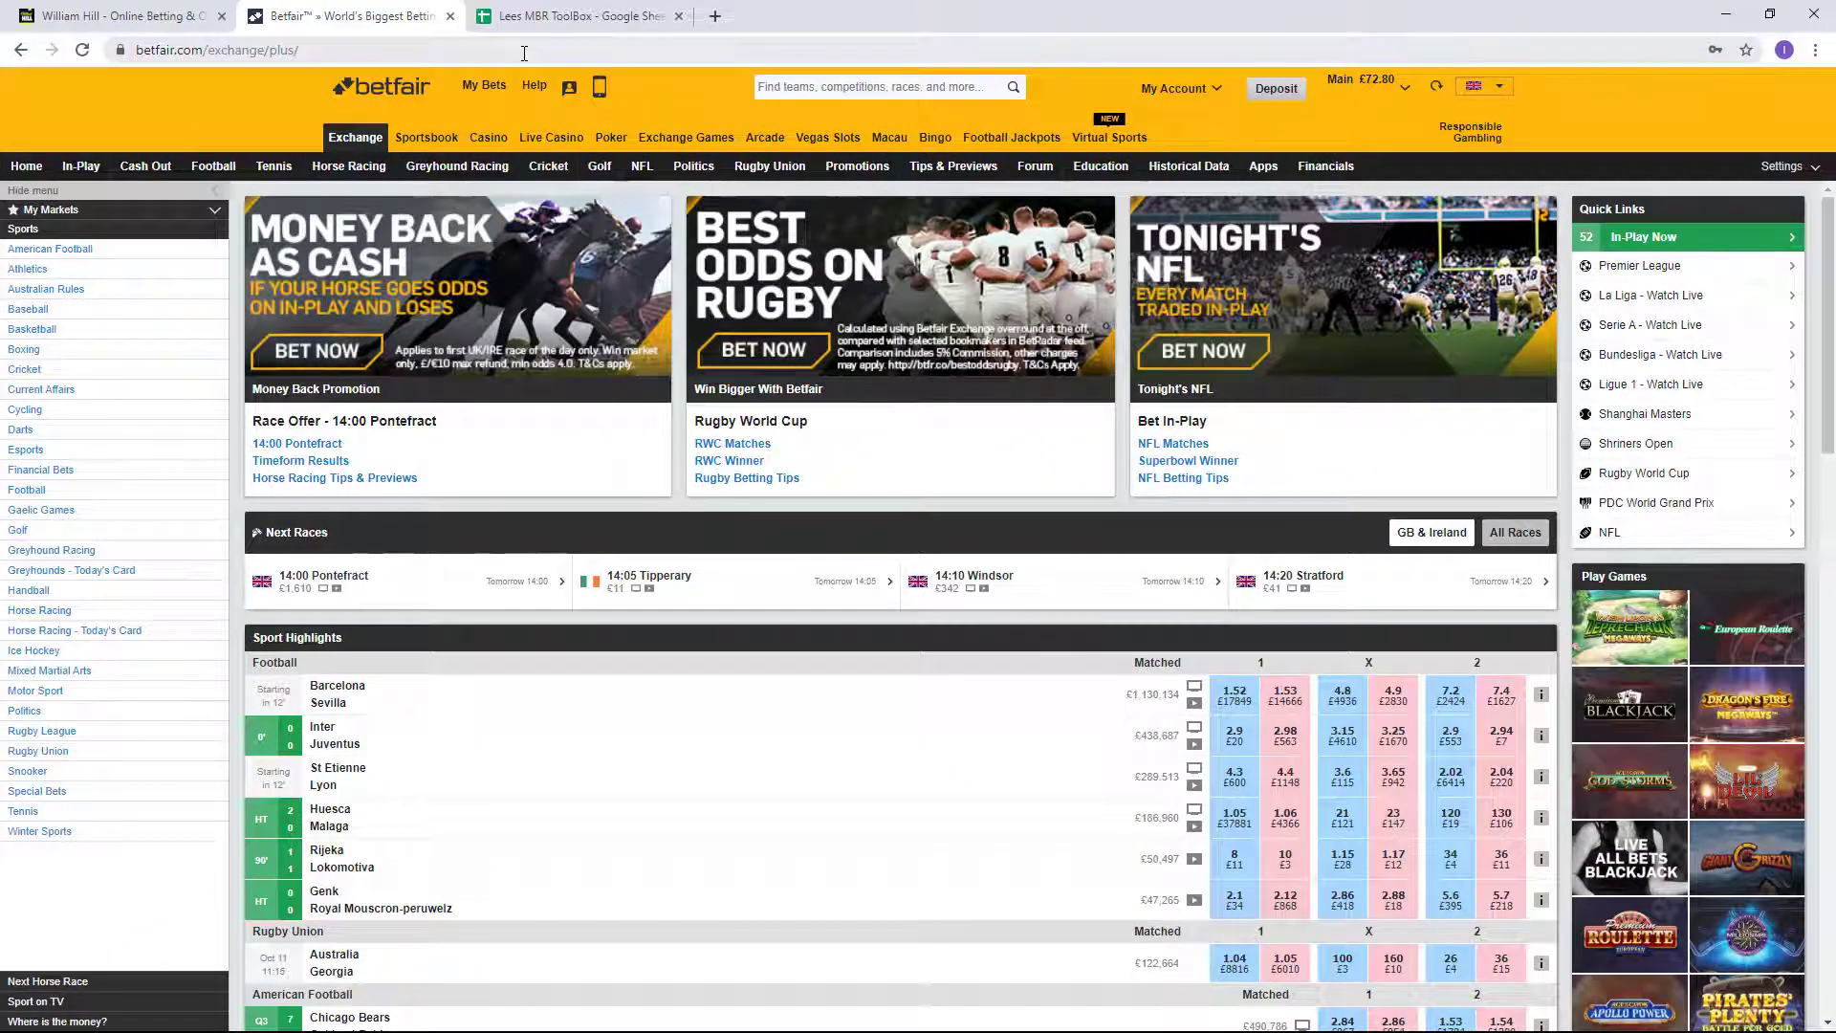
Start a new entry dated 6/10/19 in the first empty row of the toolbox's Deposits and Withdrawals sheet.
{"action": "left_click", "coordinate": [559, 19]}
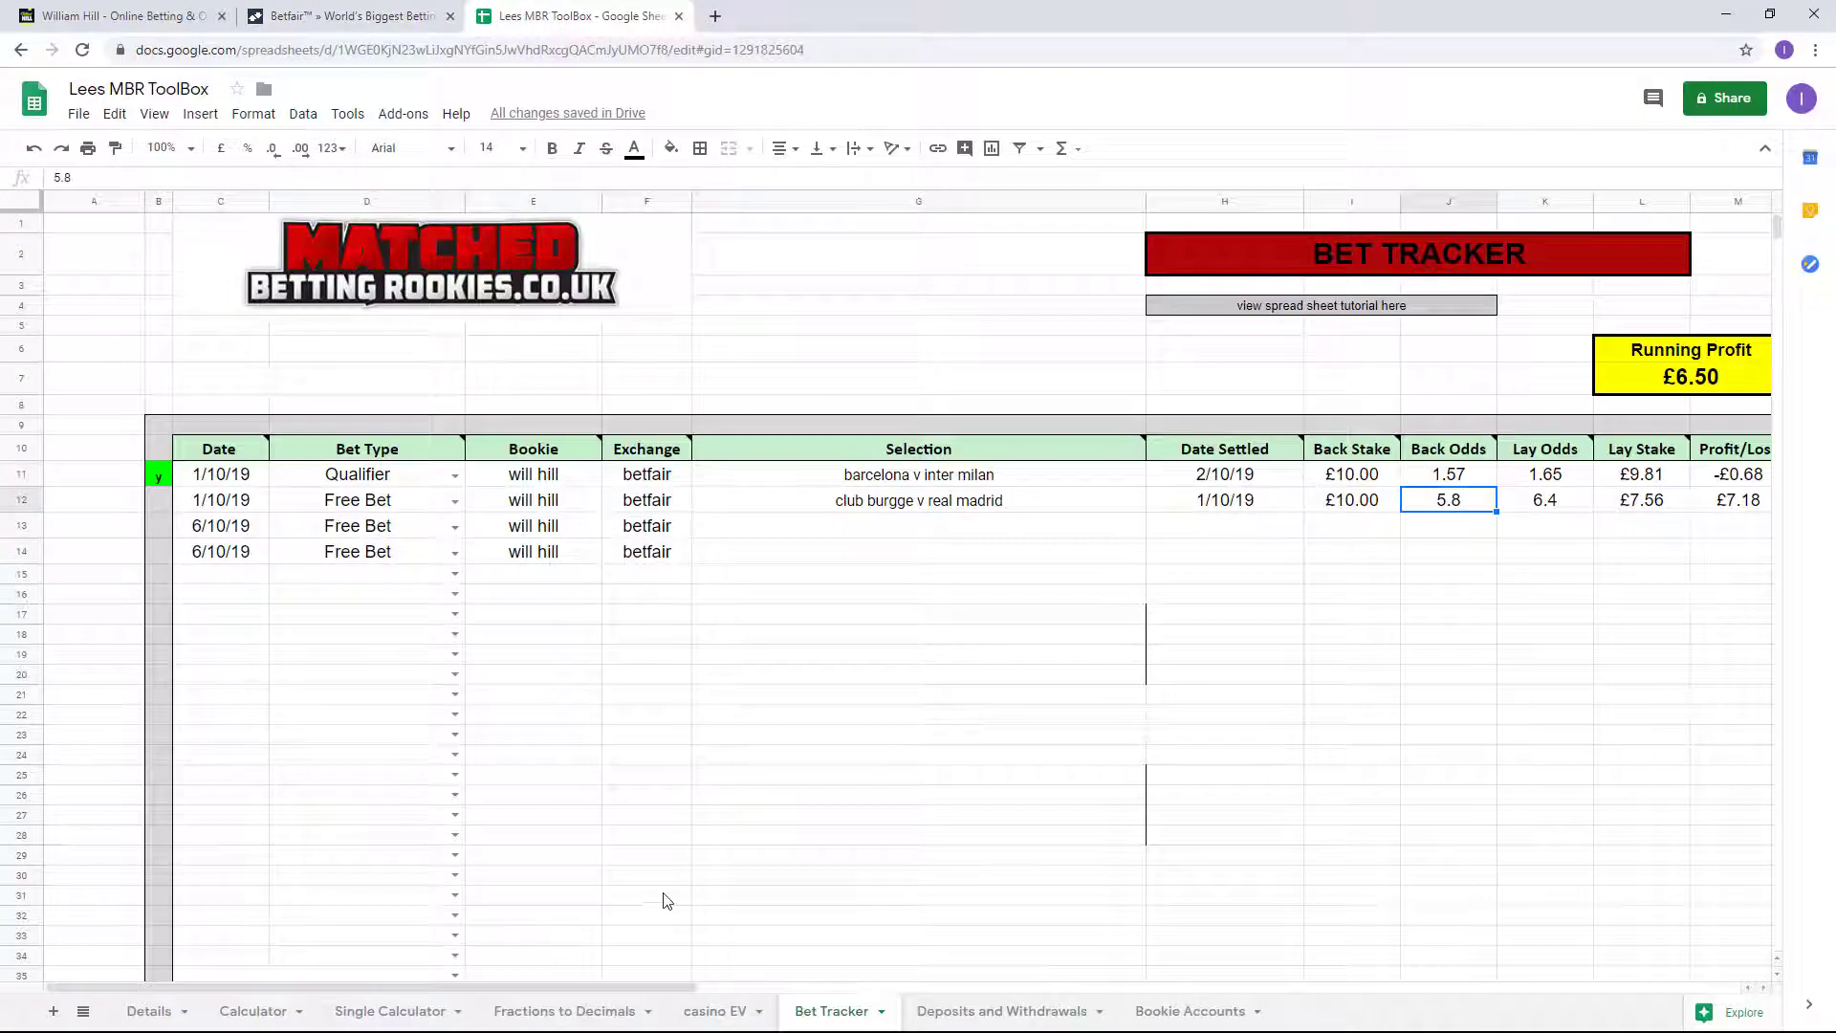
{"action": "left_click", "coordinate": [990, 1012]}
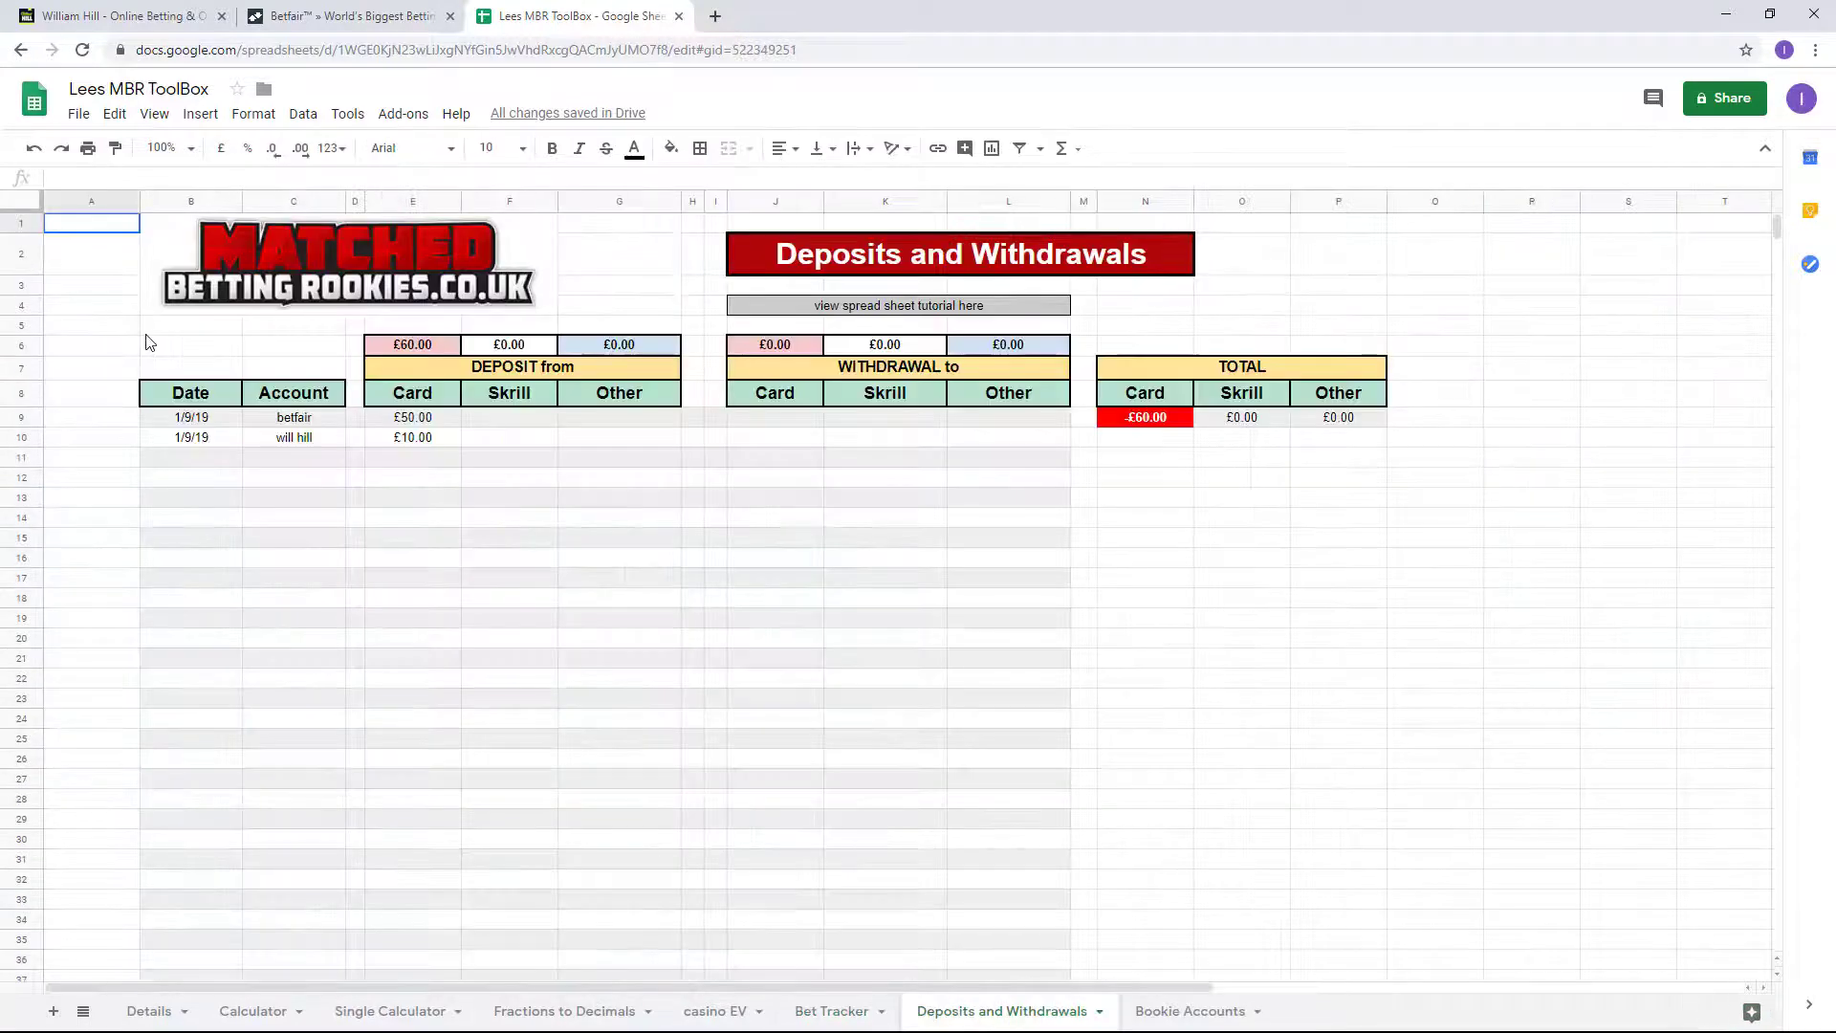
{"action": "left_click", "coordinate": [197, 460]}
{"action": "type", "text": "6"}
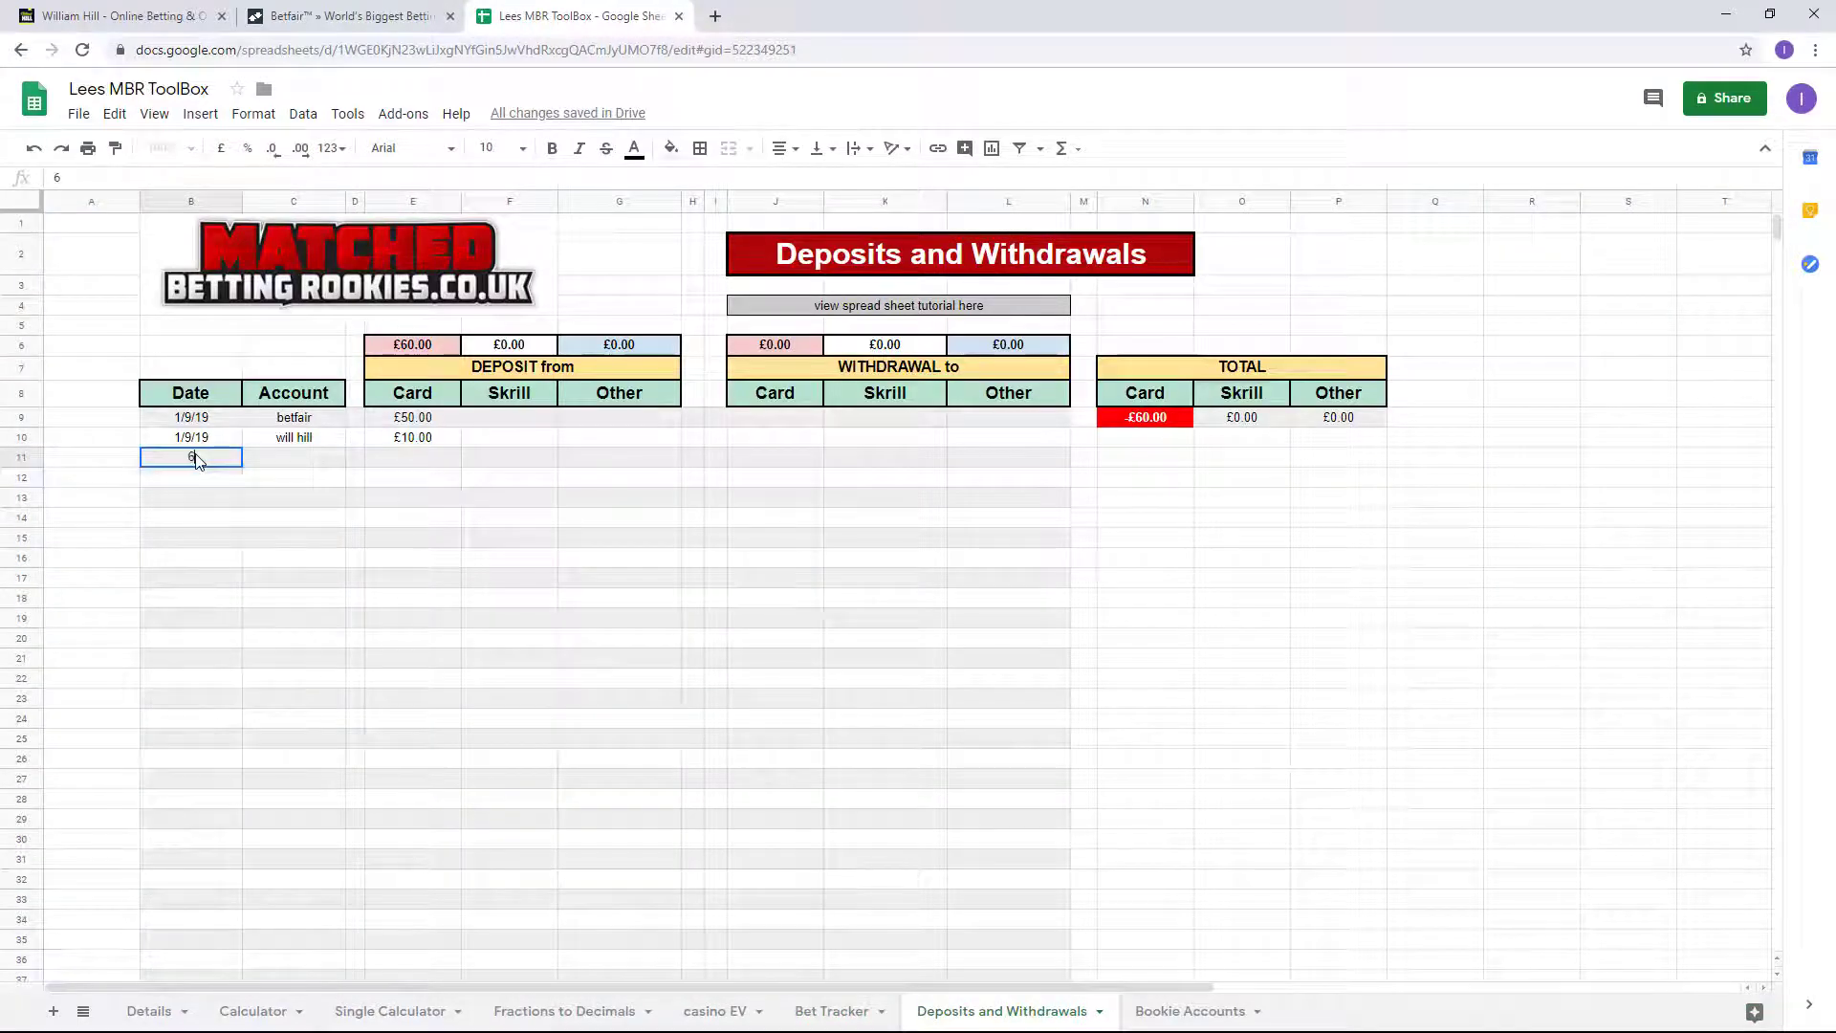
{"action": "type", "text": "/"}
{"action": "type", "text": "9/"}
{"action": "key", "text": "BackSpace"}
{"action": "key", "text": "BackSpace"}
{"action": "type", "text": "10/19"}
Set the 6/10/19 entry's account to betfair and its card deposit to £50.00.
{"action": "key", "text": "Tab"}
{"action": "type", "text": "betfa"}
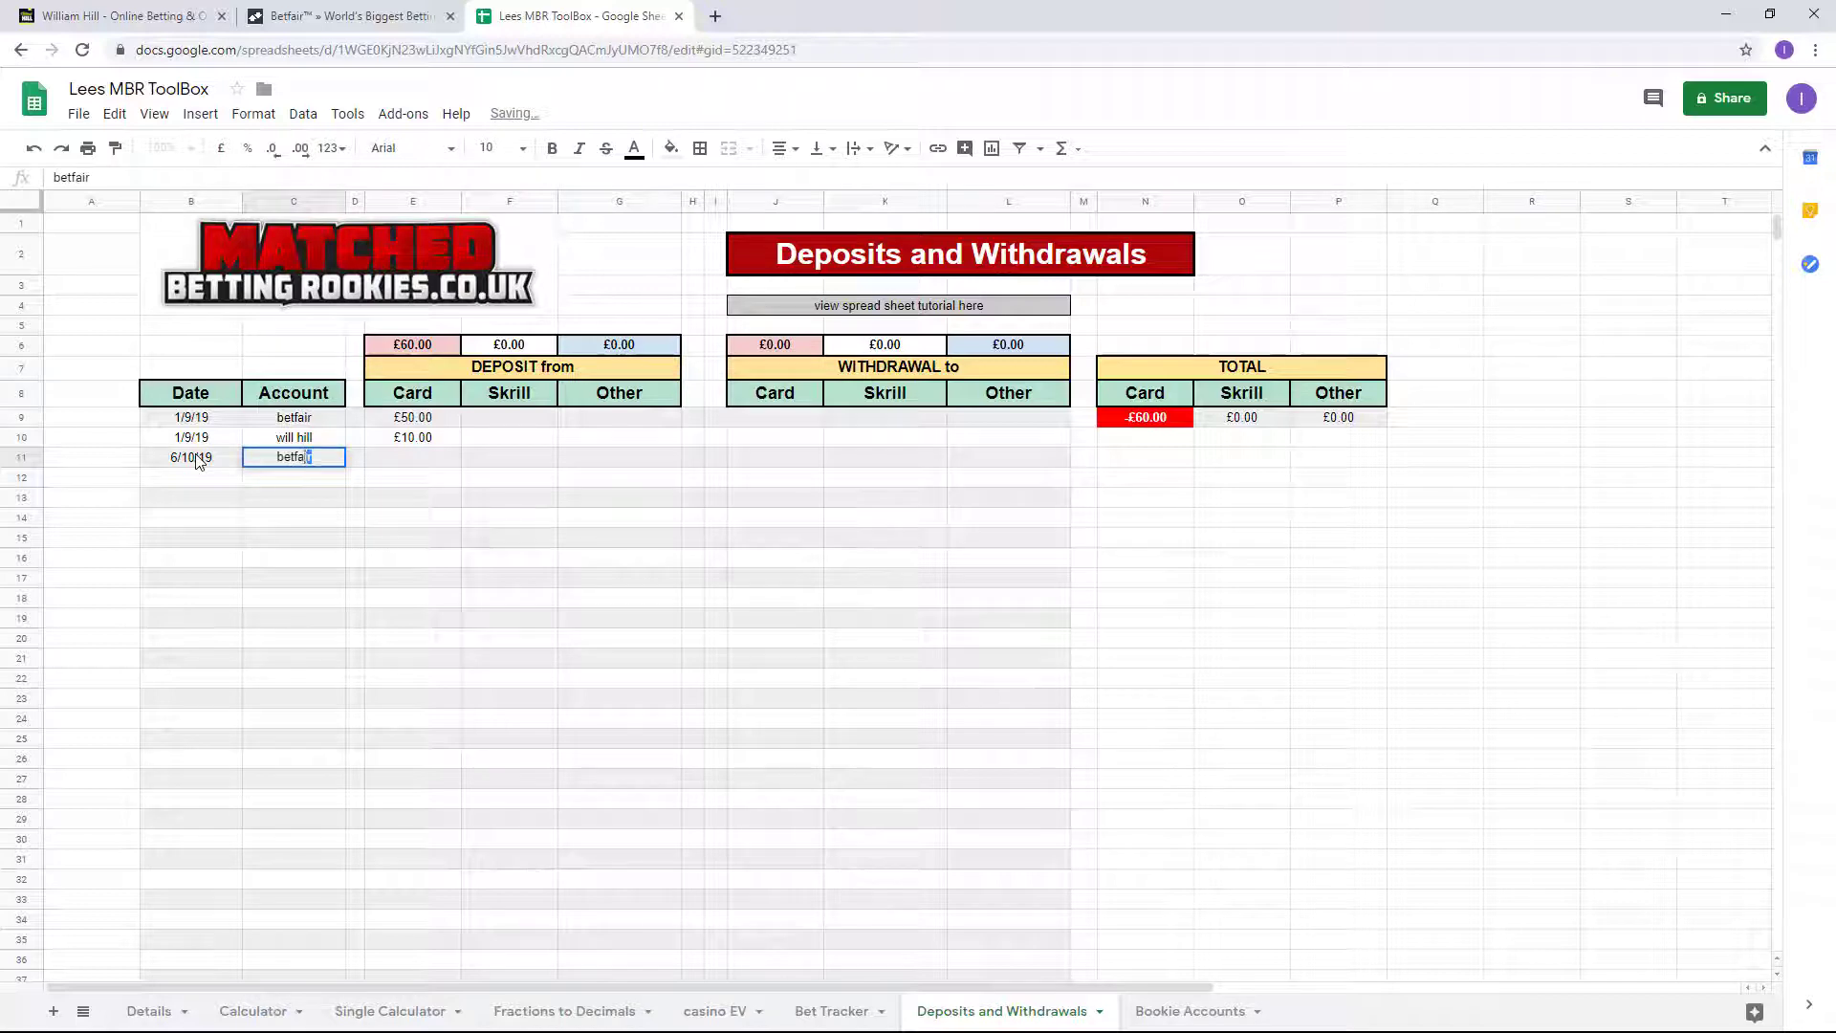
{"action": "type", "text": "ir"}
{"action": "key", "text": "Tab"}
{"action": "key", "text": "Tab"}
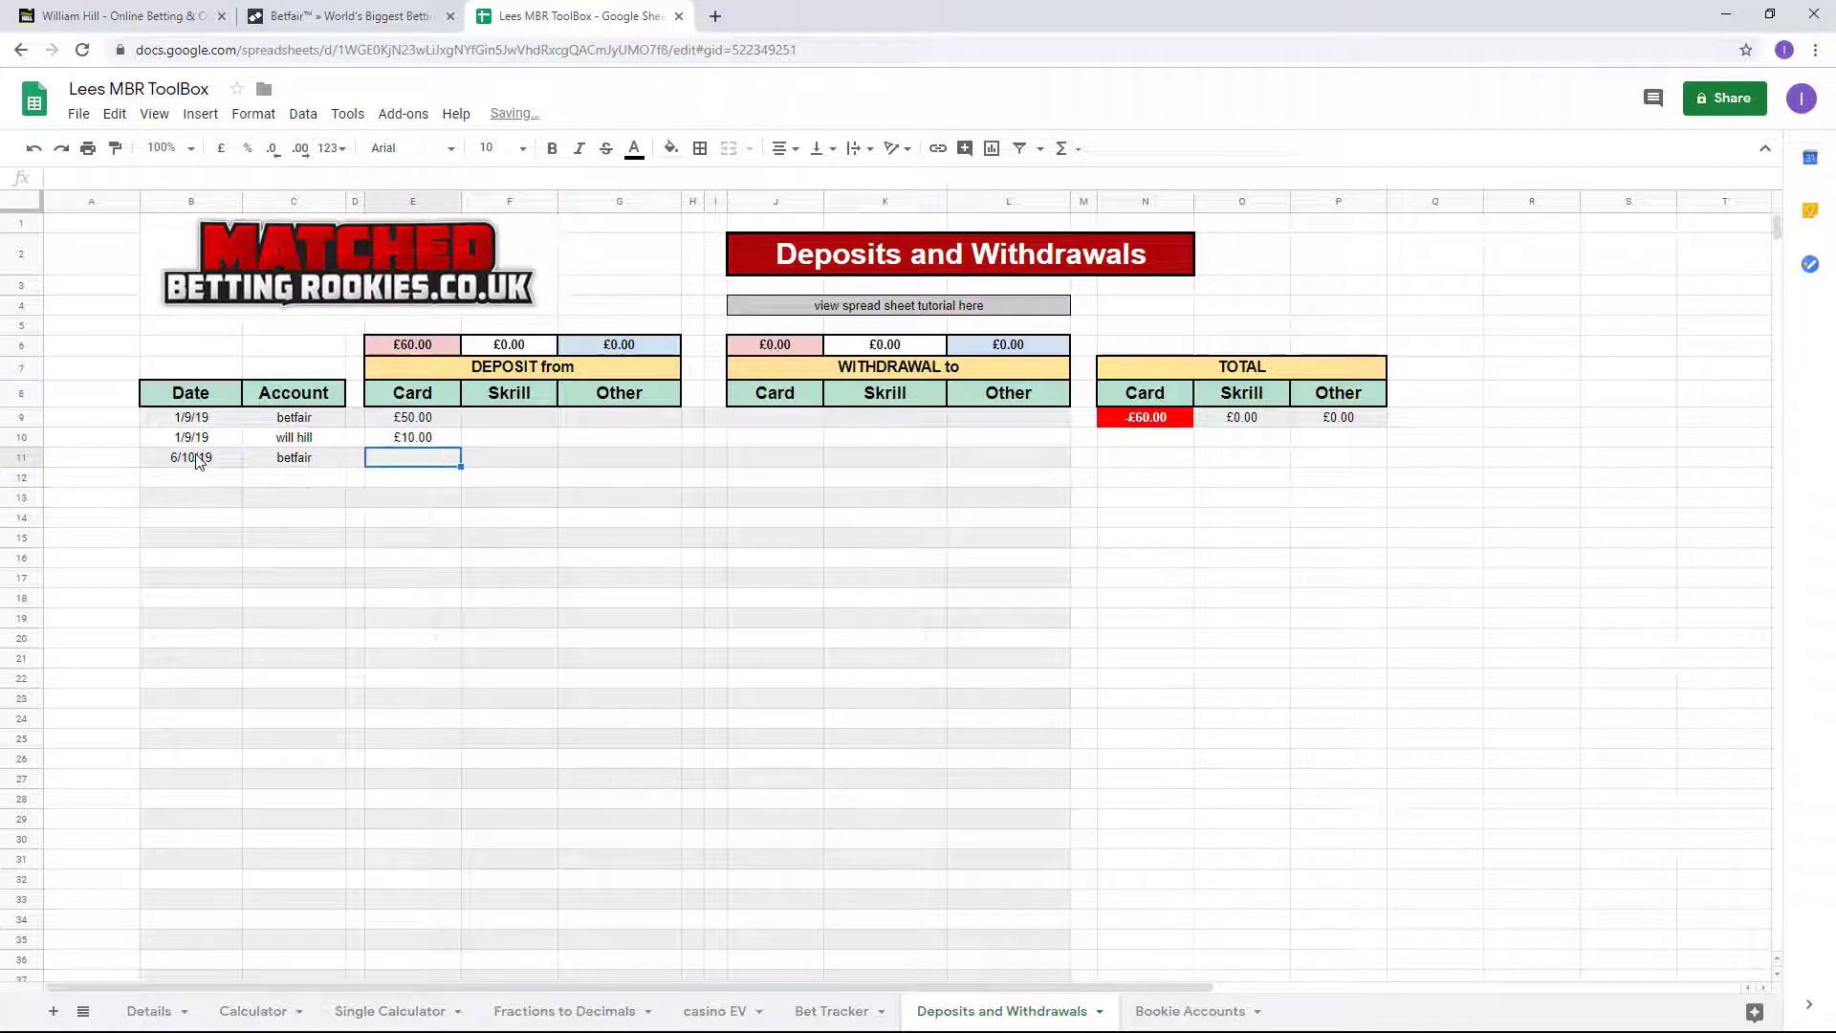
{"action": "type", "text": "50"}
{"action": "key", "text": "Tab"}
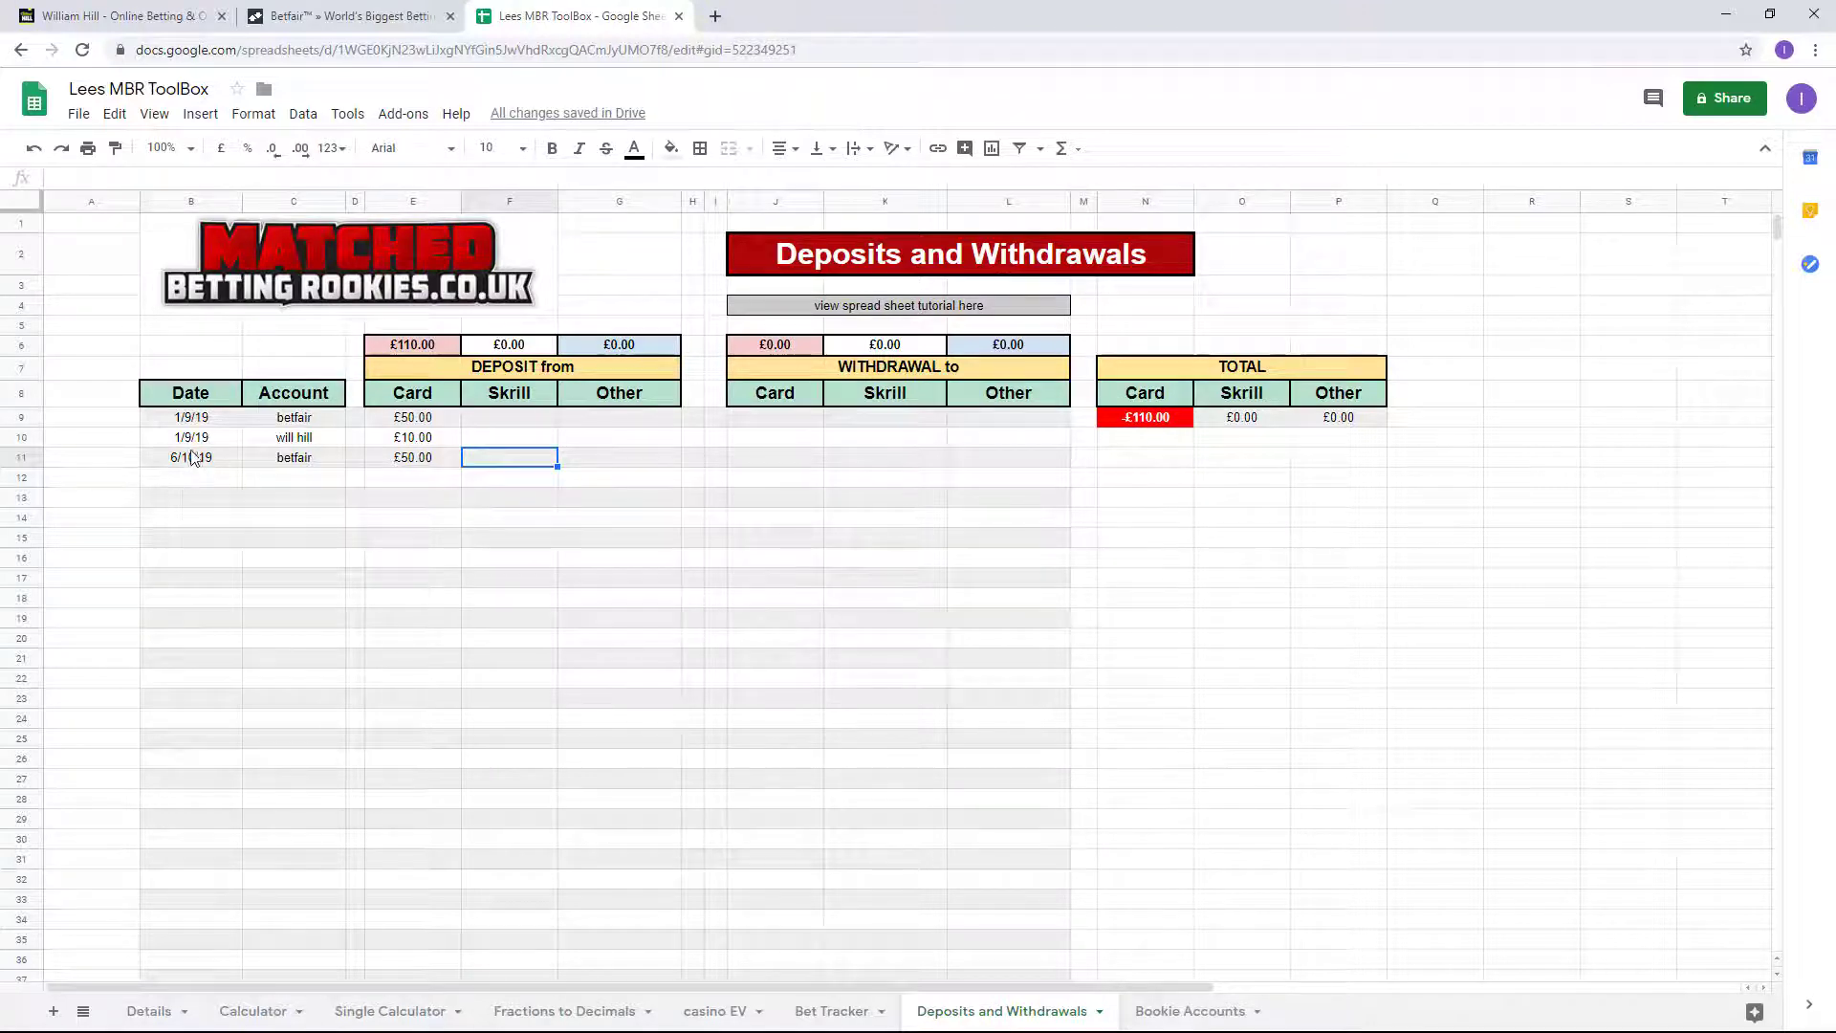
Change the date of the will hill £10.00 deposit to 1/10/19.
{"action": "left_click", "coordinate": [194, 444]}
{"action": "double_click", "coordinate": [193, 439]}
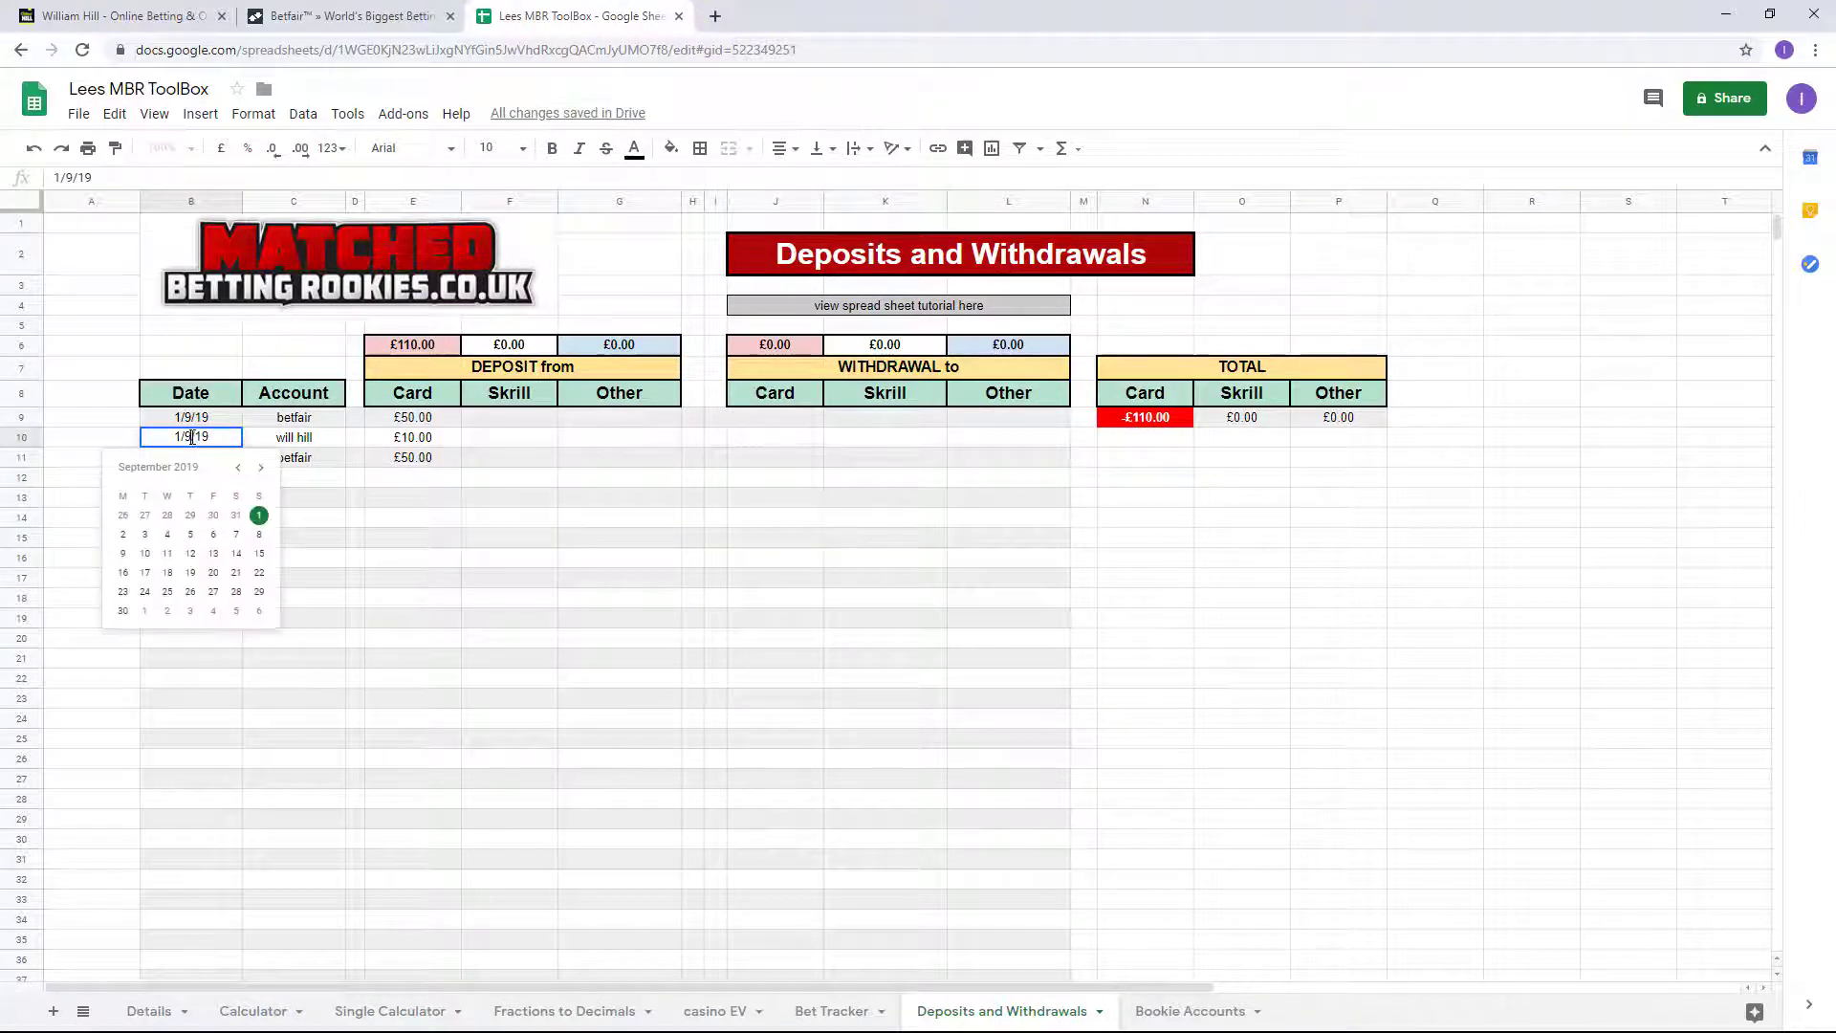
{"action": "double_click", "coordinate": [192, 436]}
{"action": "type", "text": "10"}
{"action": "key", "text": "Tab"}
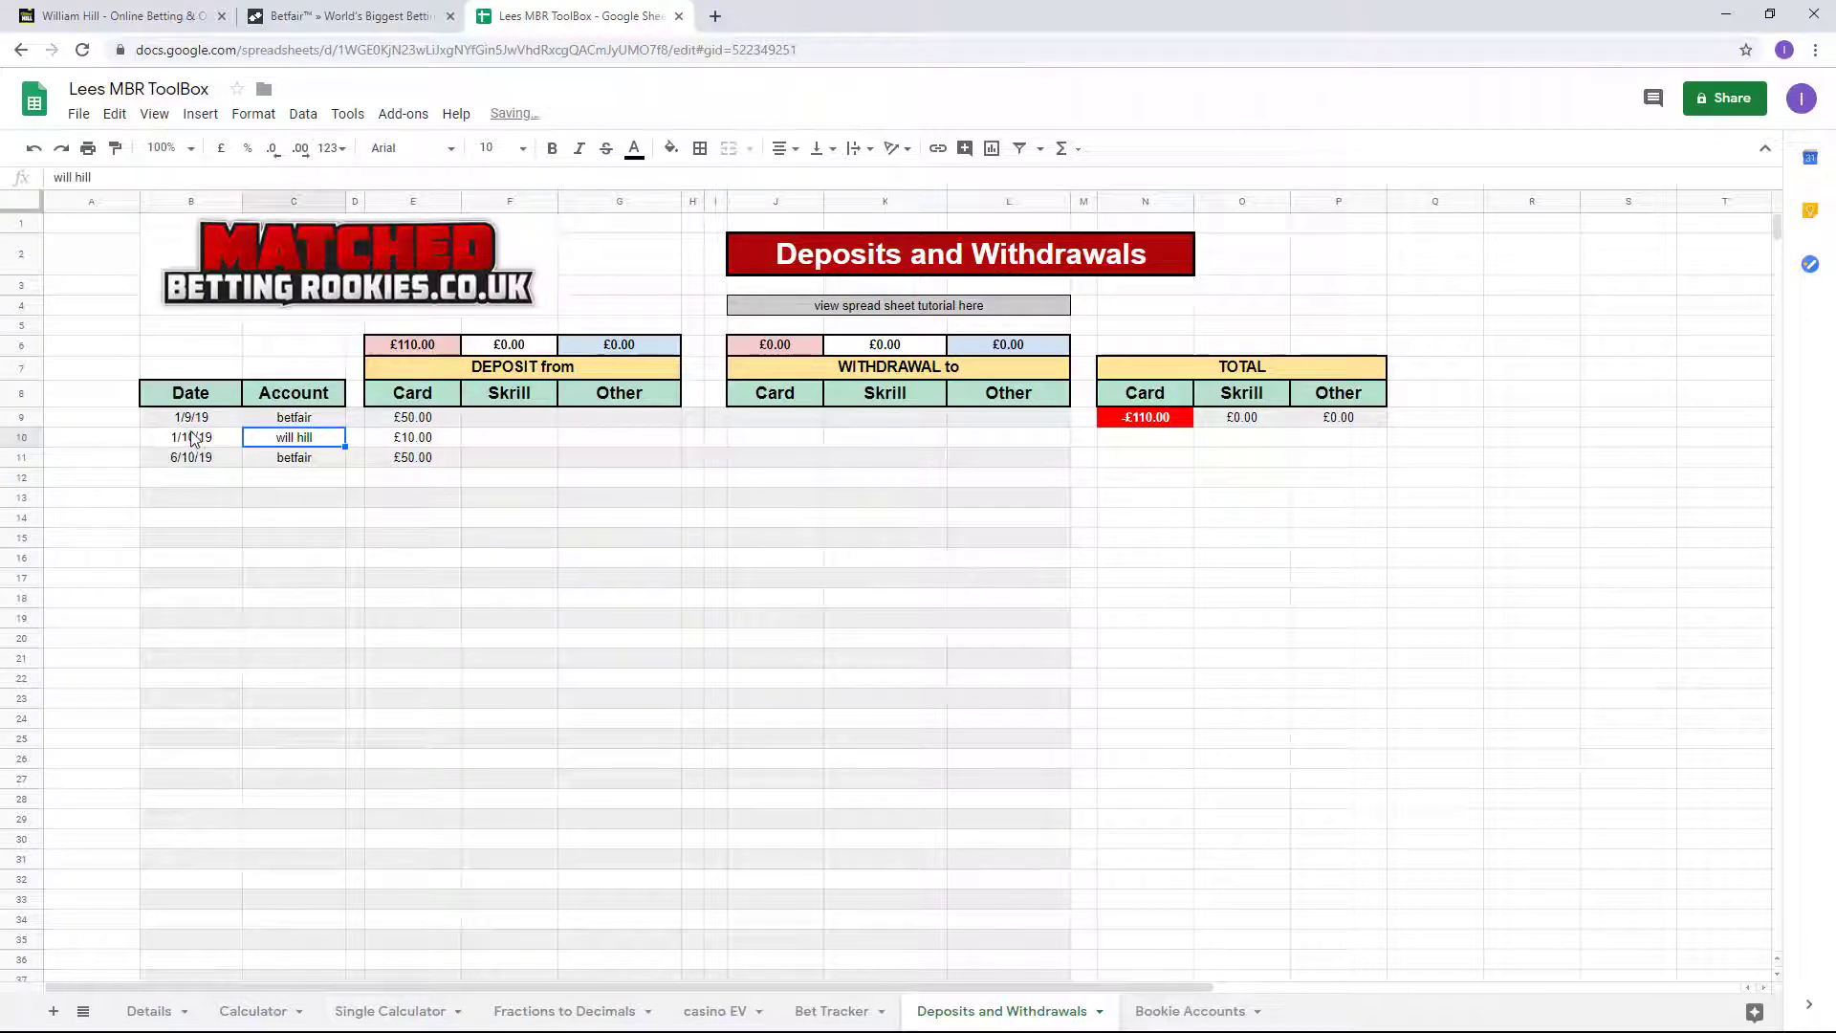
Change the date of the first betfair £50.00 deposit to 1/10/19.
{"action": "left_click", "coordinate": [194, 421]}
{"action": "double_click", "coordinate": [194, 421]}
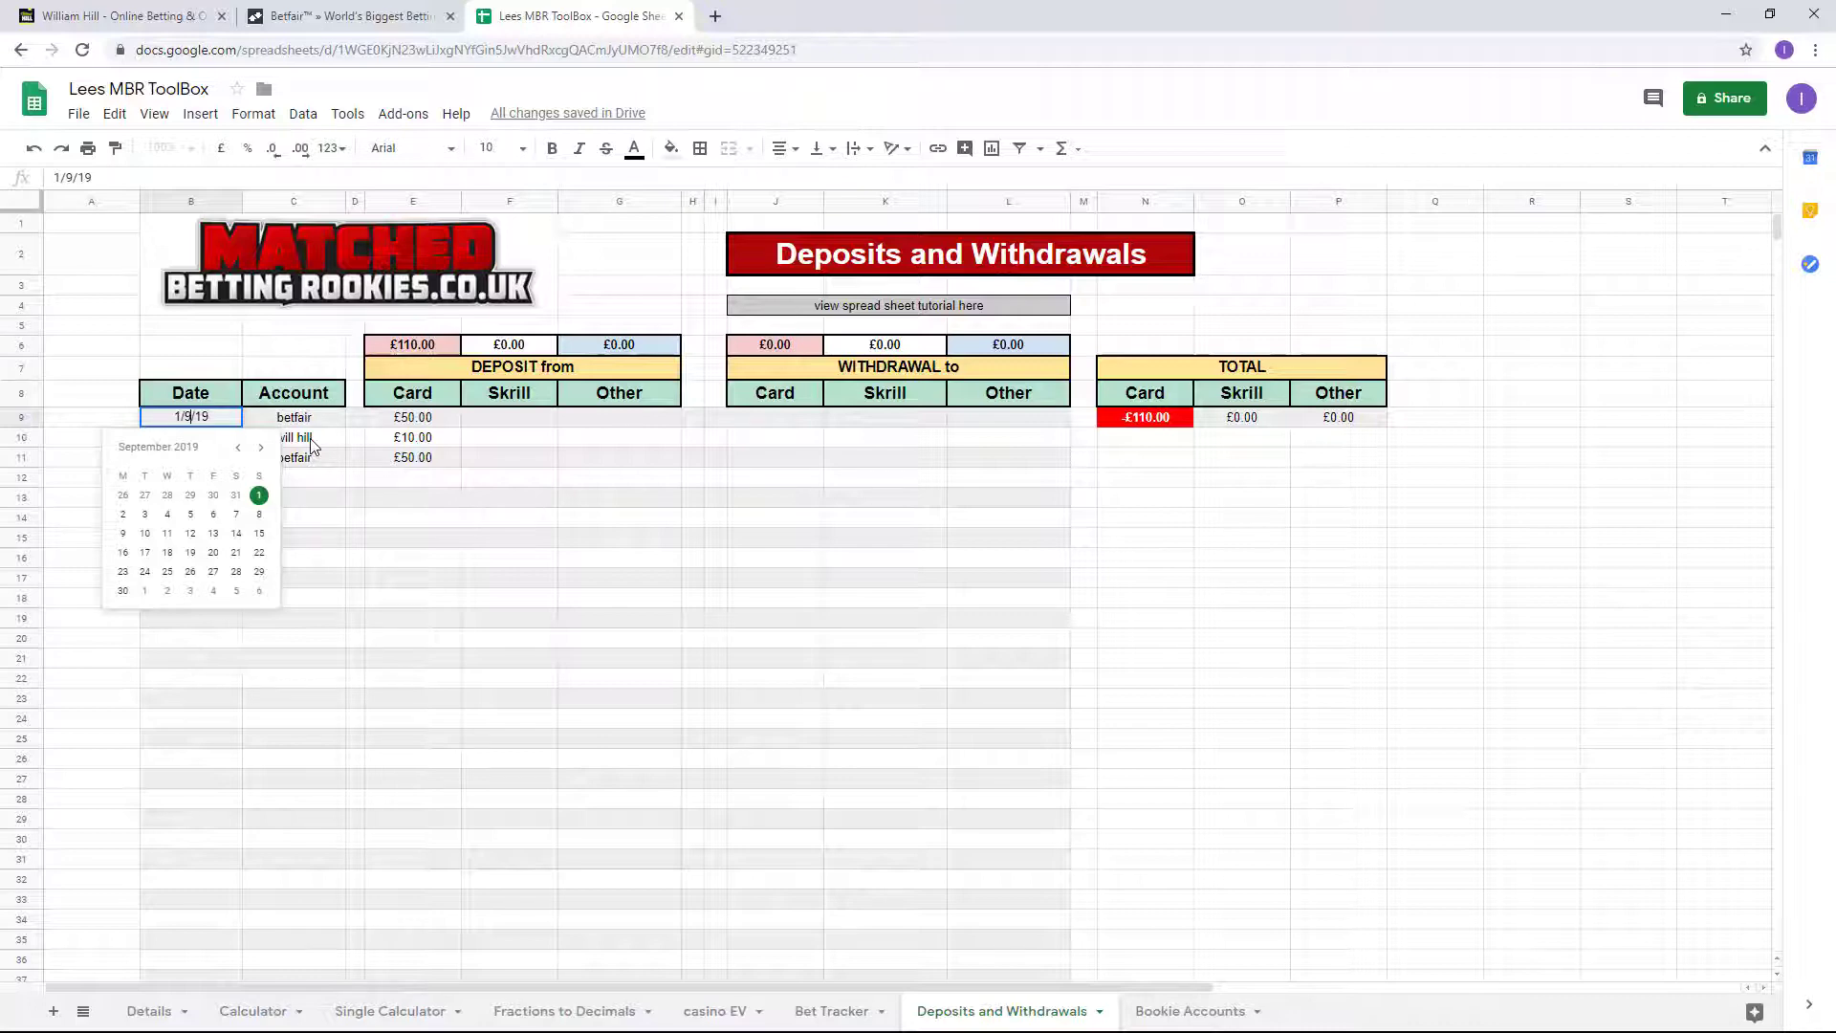
{"action": "key", "text": "BackSpace"}
{"action": "type", "text": "10"}
{"action": "left_click", "coordinate": [387, 585]}
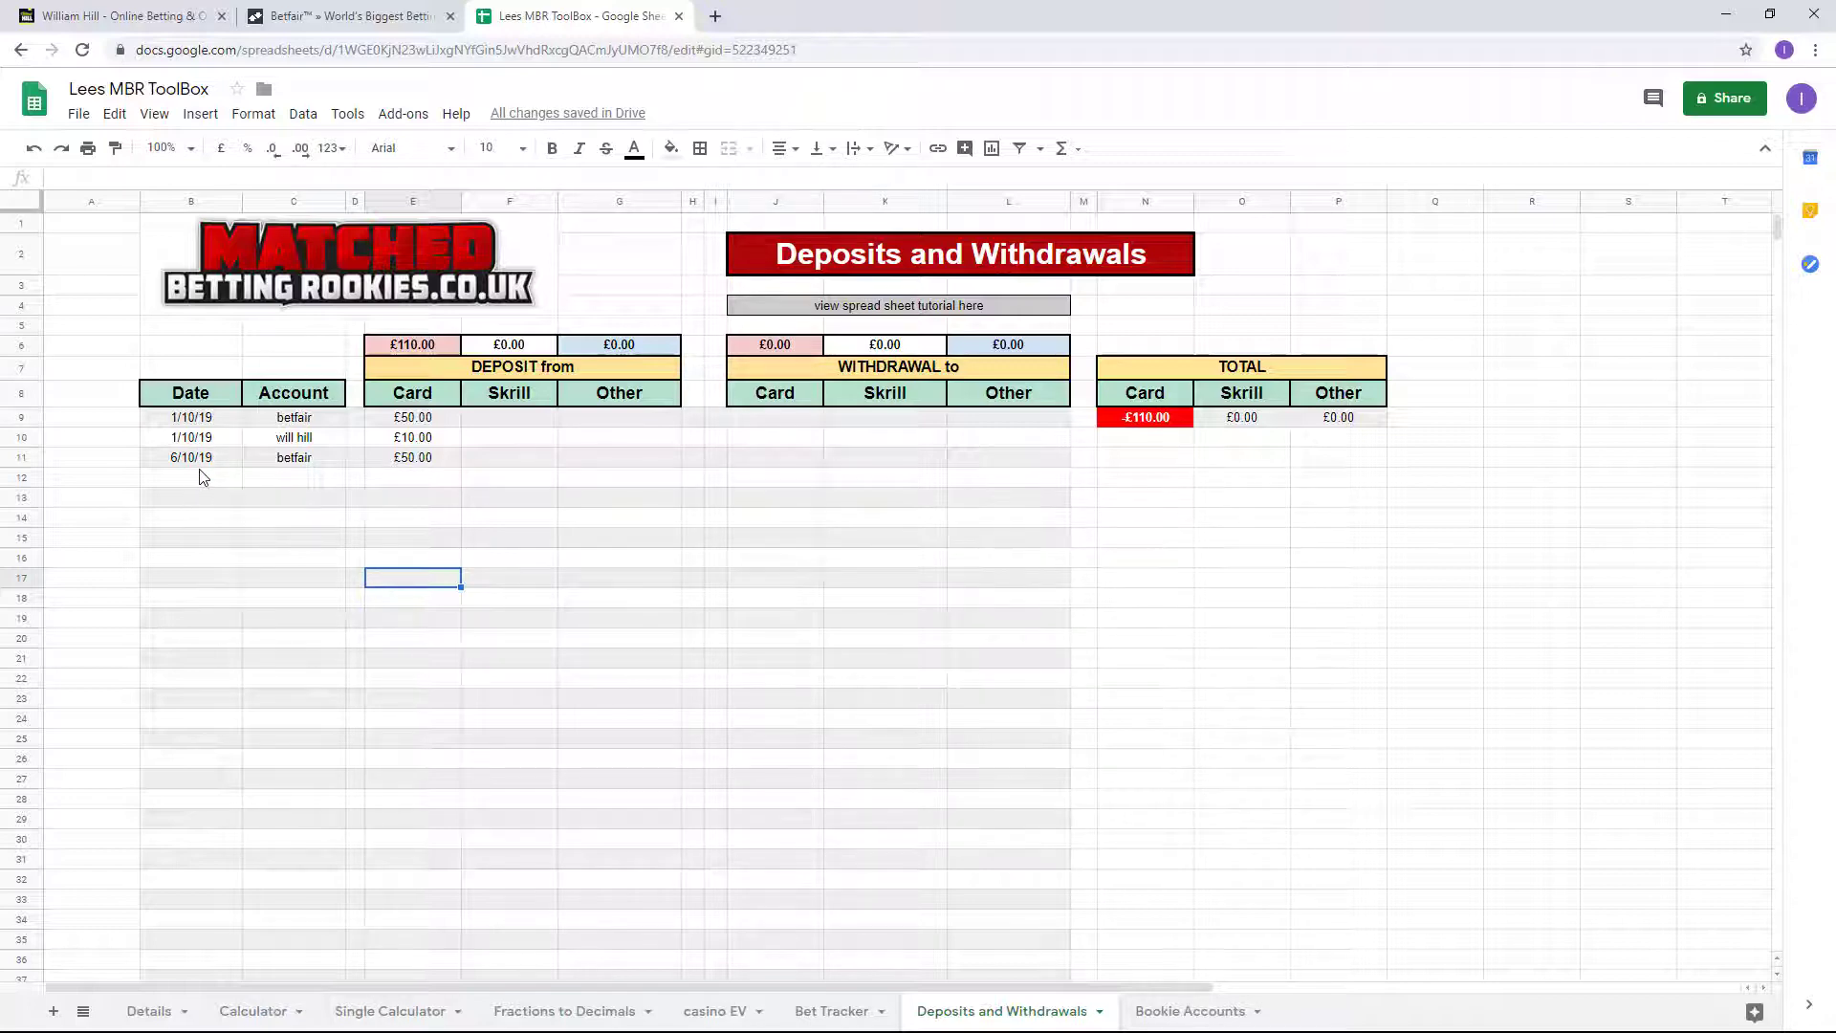
Compare the Betfair and William Hill account balances with the card total in the toolbox's Deposits and Withdrawals sheet.
{"action": "left_click", "coordinate": [378, 19]}
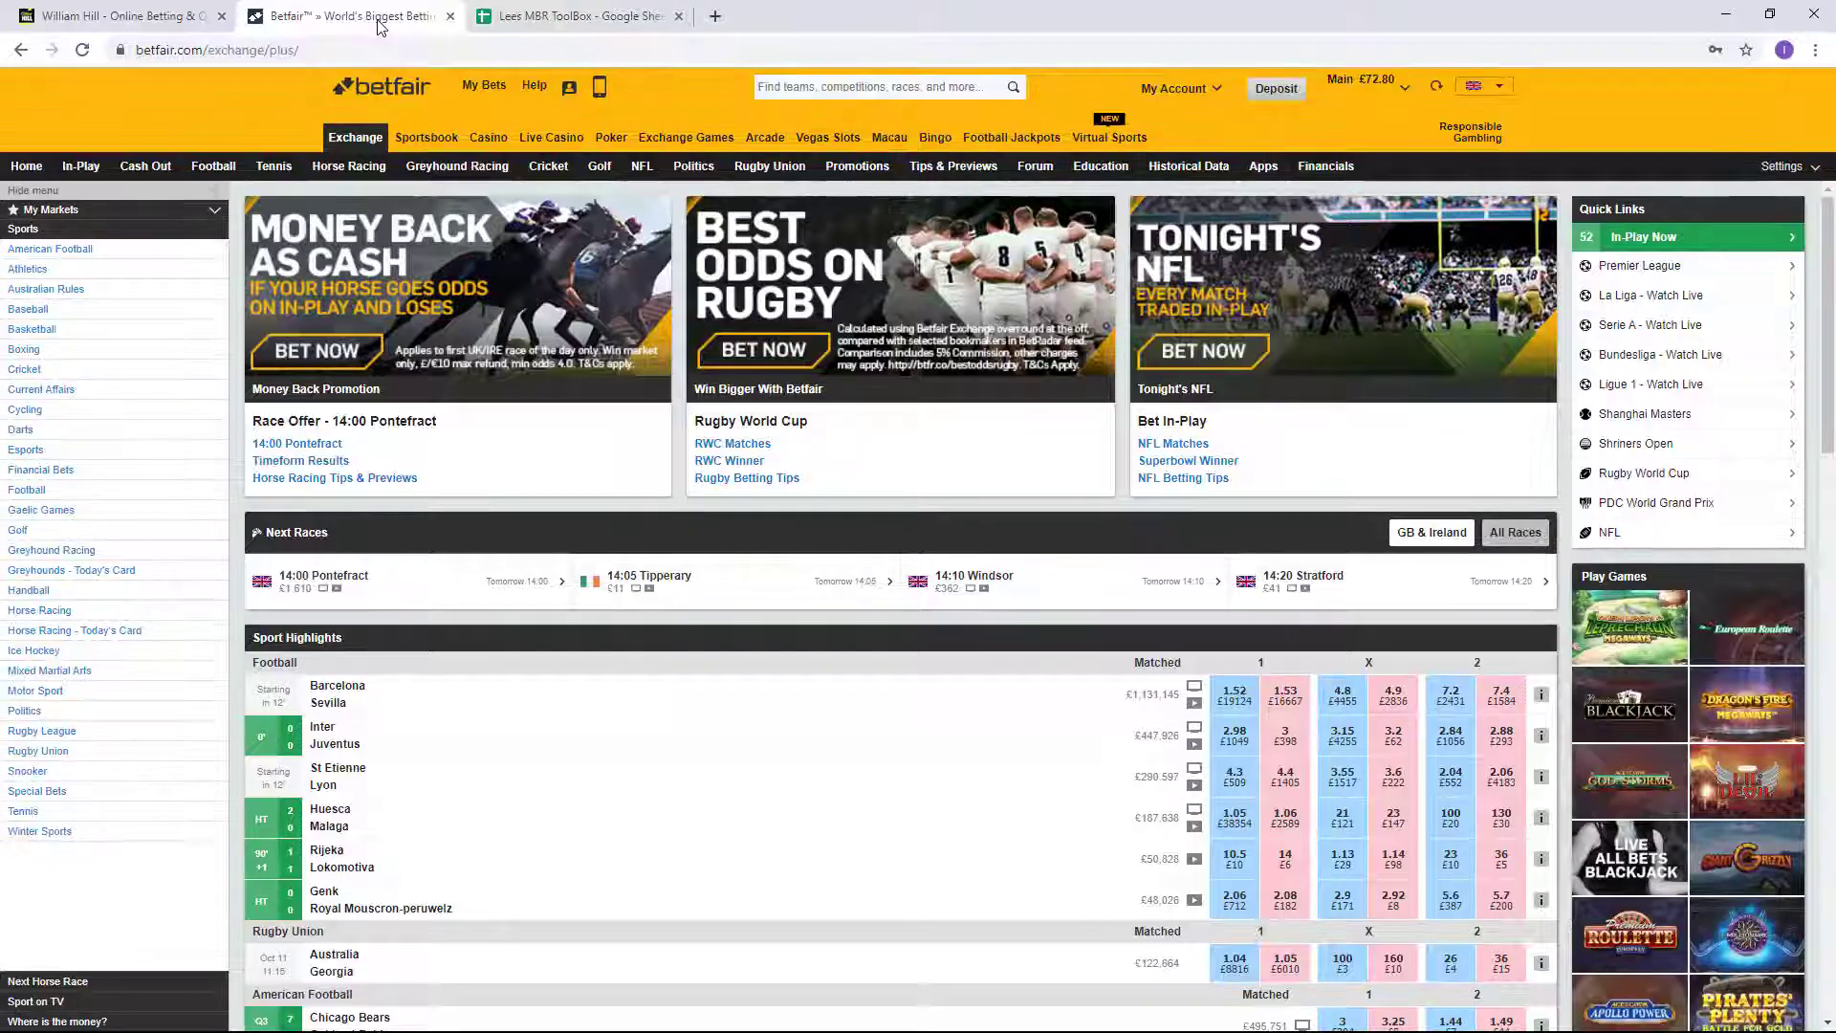
{"action": "left_click", "coordinate": [143, 17]}
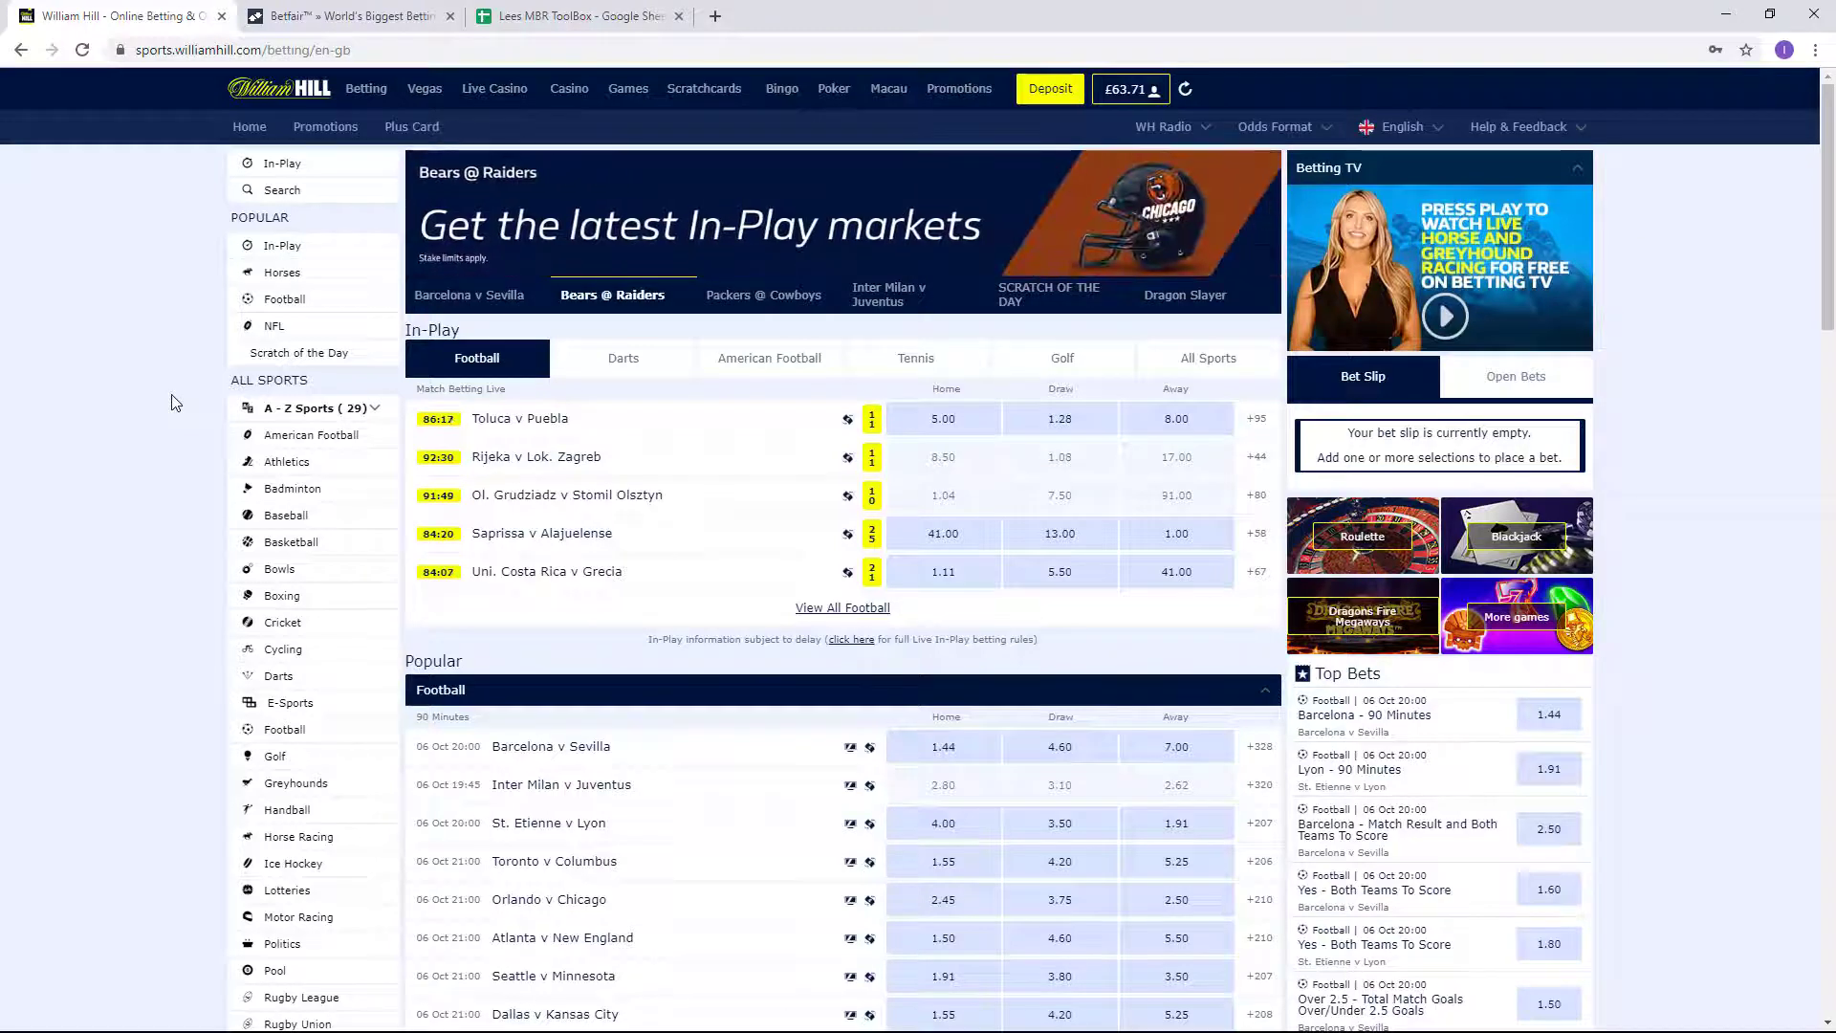
{"action": "left_click", "coordinate": [540, 19]}
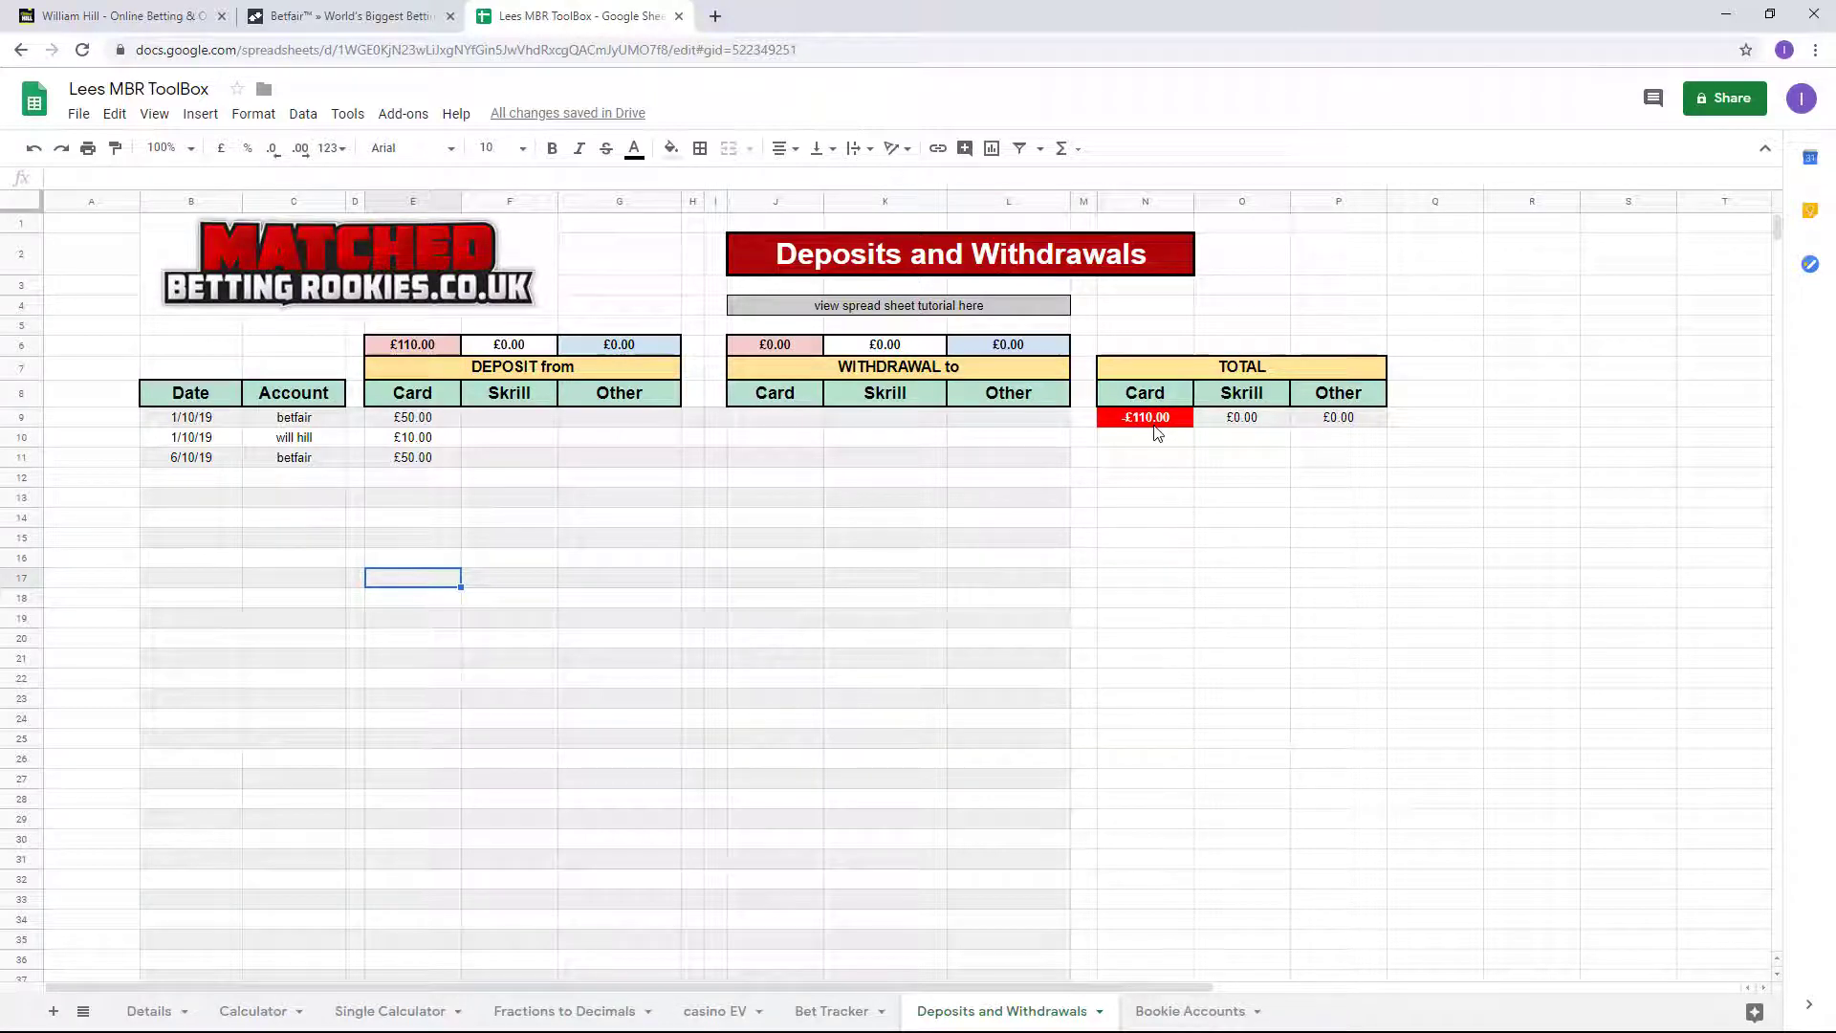
Switch to William Hill and open the English Premier League match betting list from the football competitions.
{"action": "left_click", "coordinate": [174, 21]}
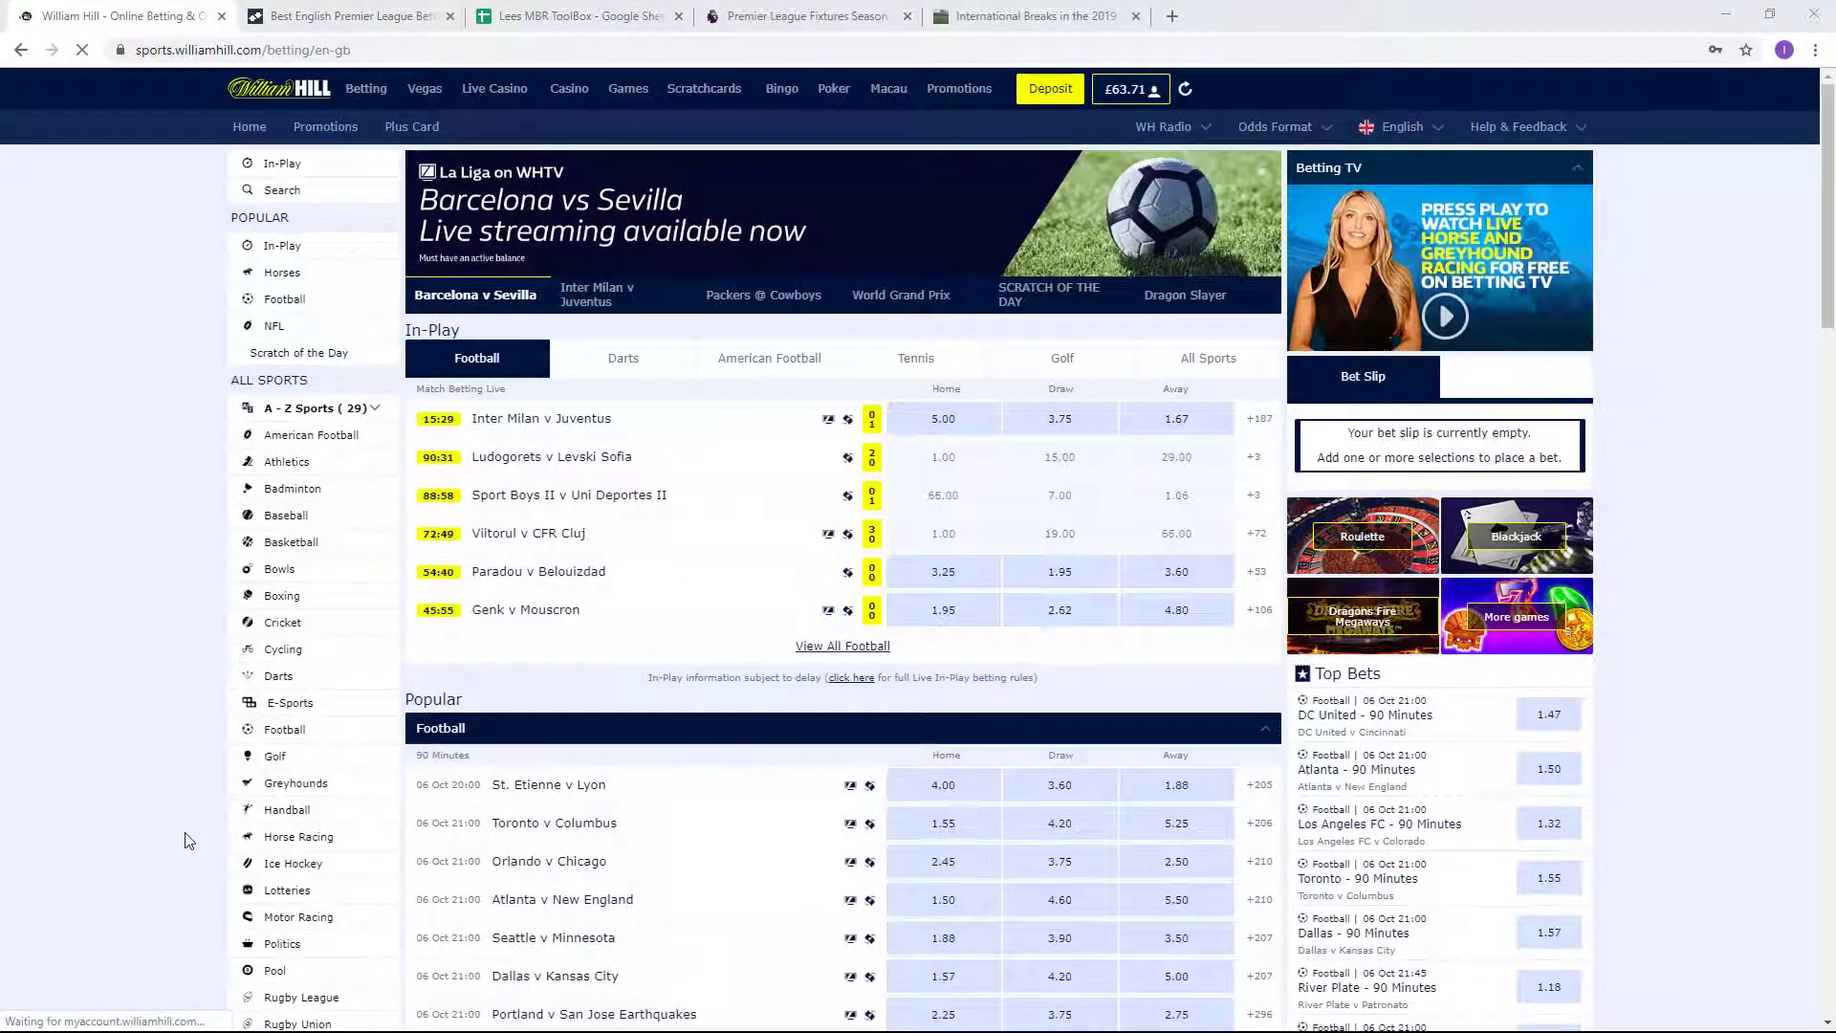
{"action": "left_click", "coordinate": [282, 299]}
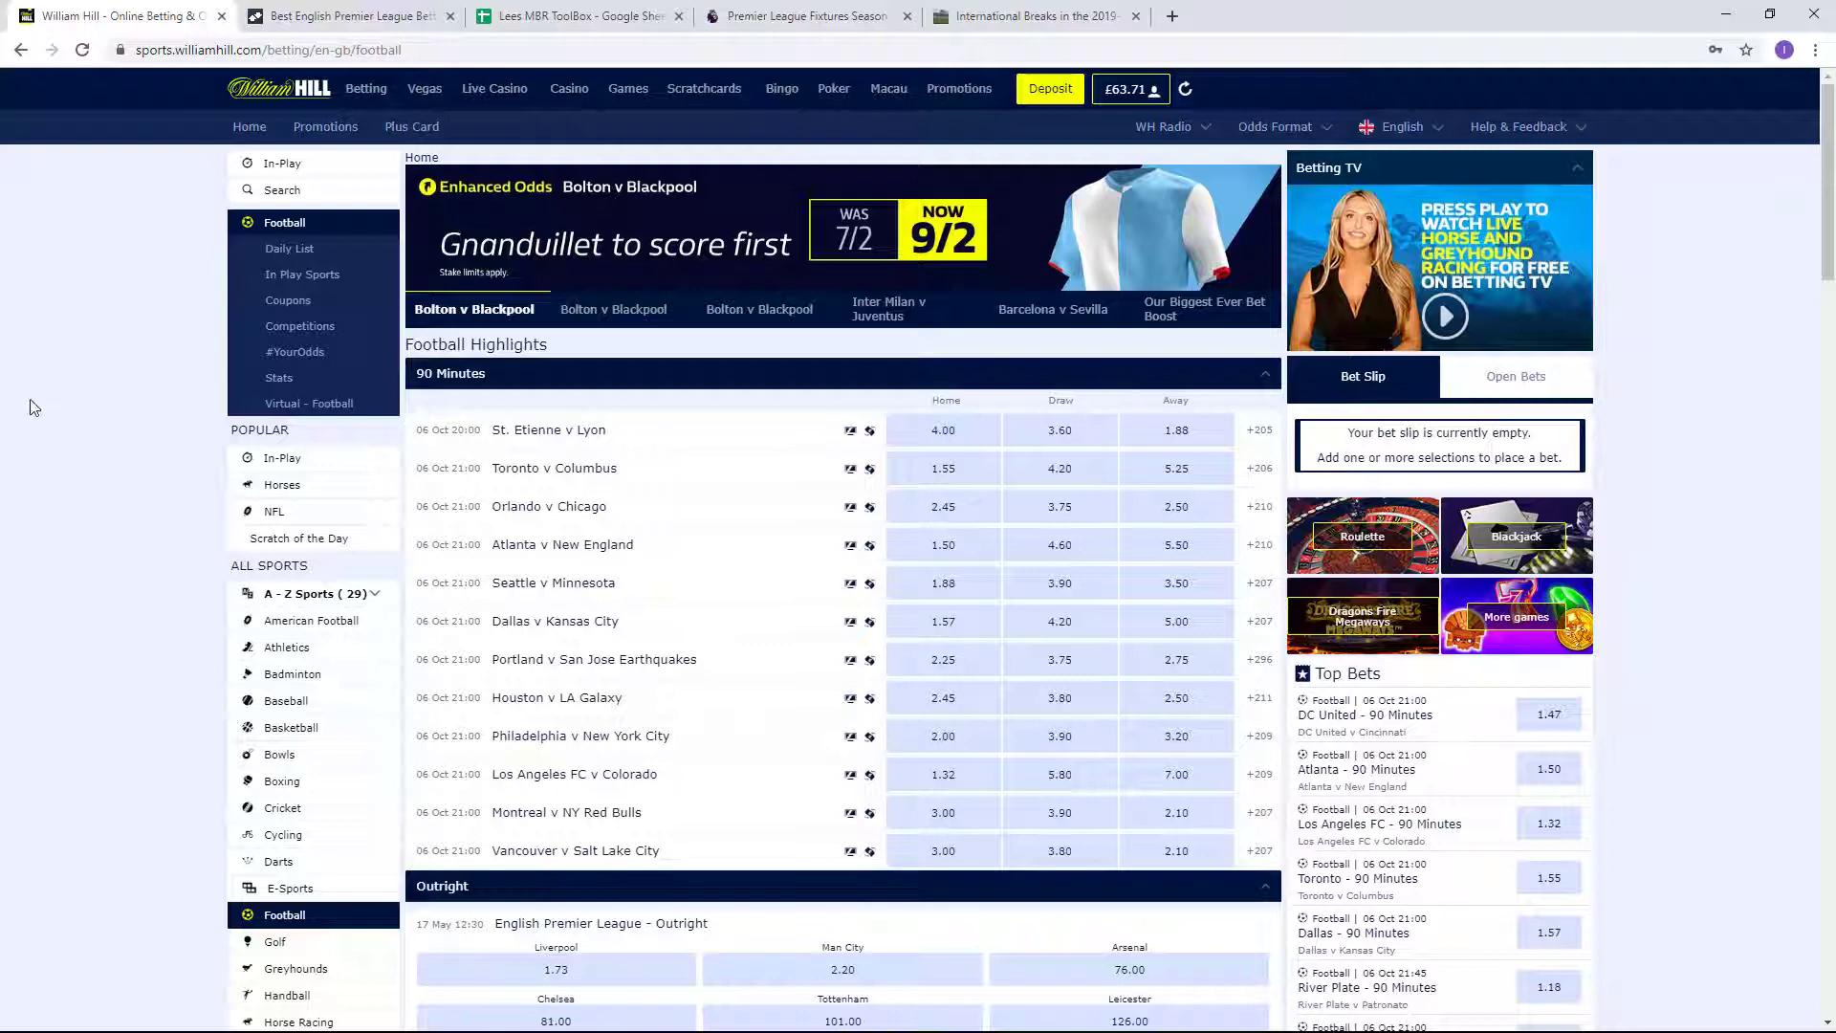
{"action": "left_click", "coordinate": [275, 325]}
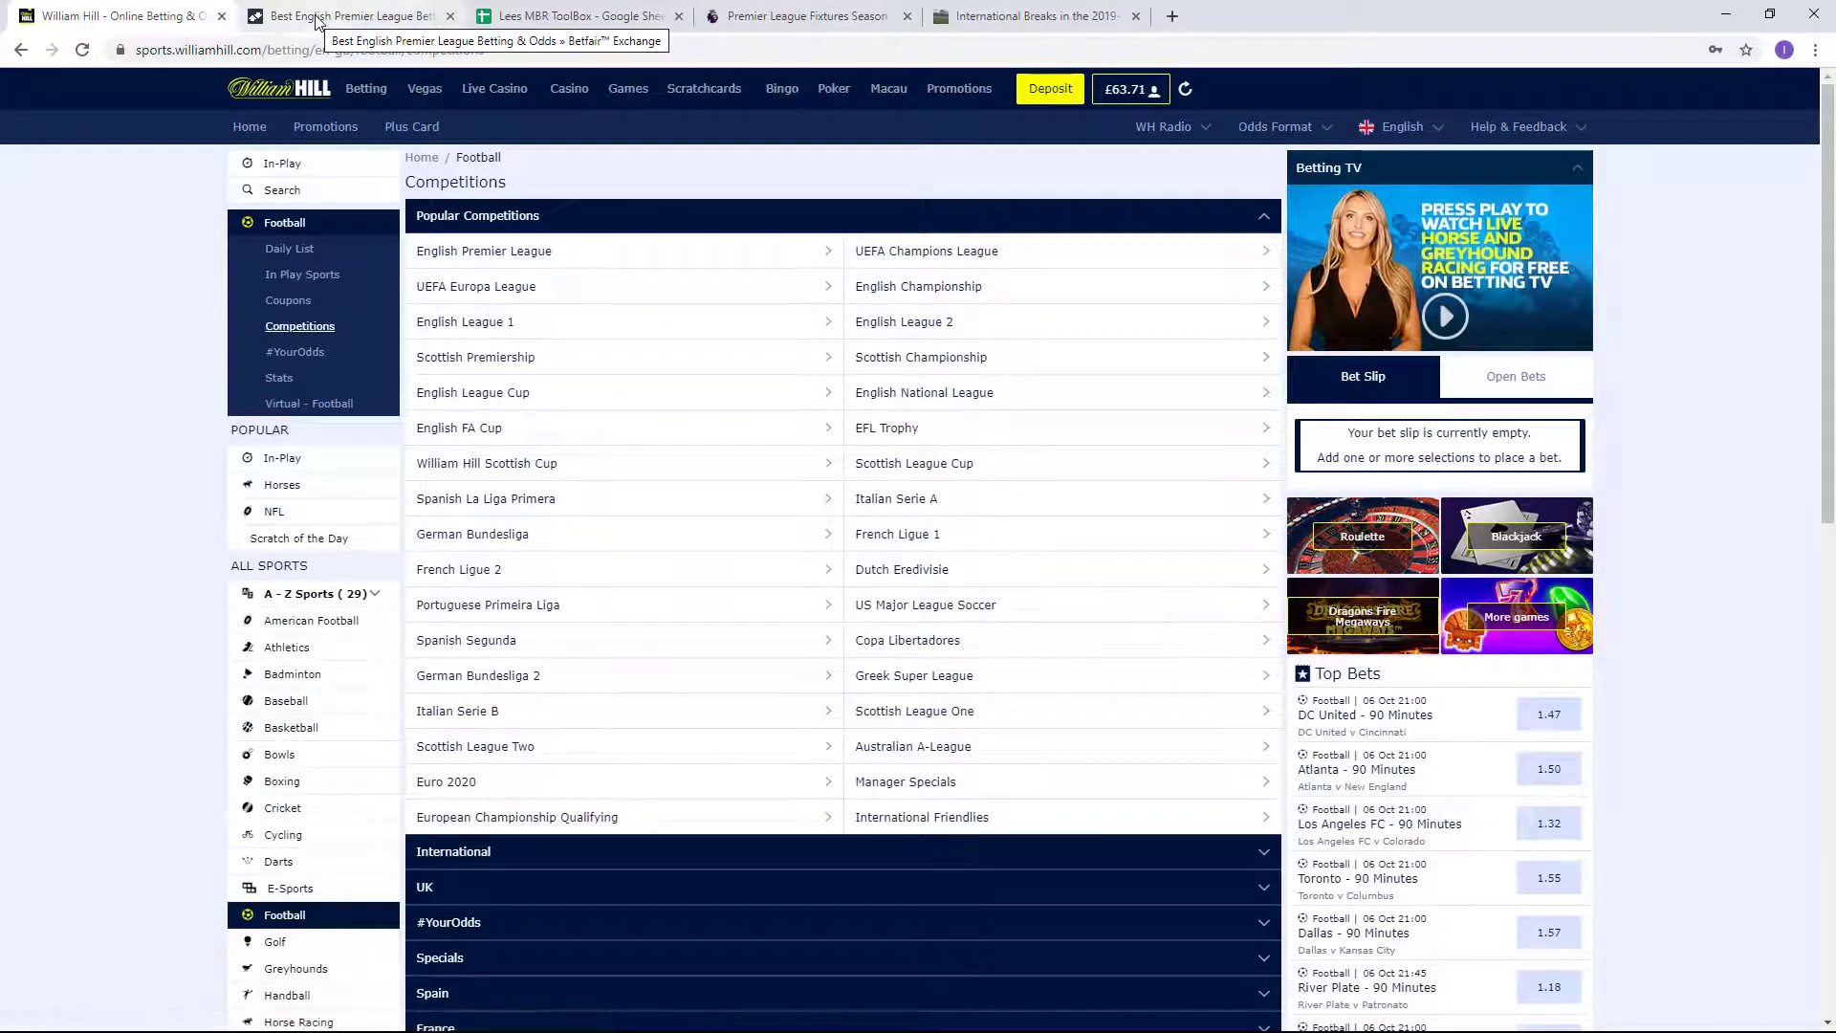
{"action": "left_click", "coordinate": [538, 260]}
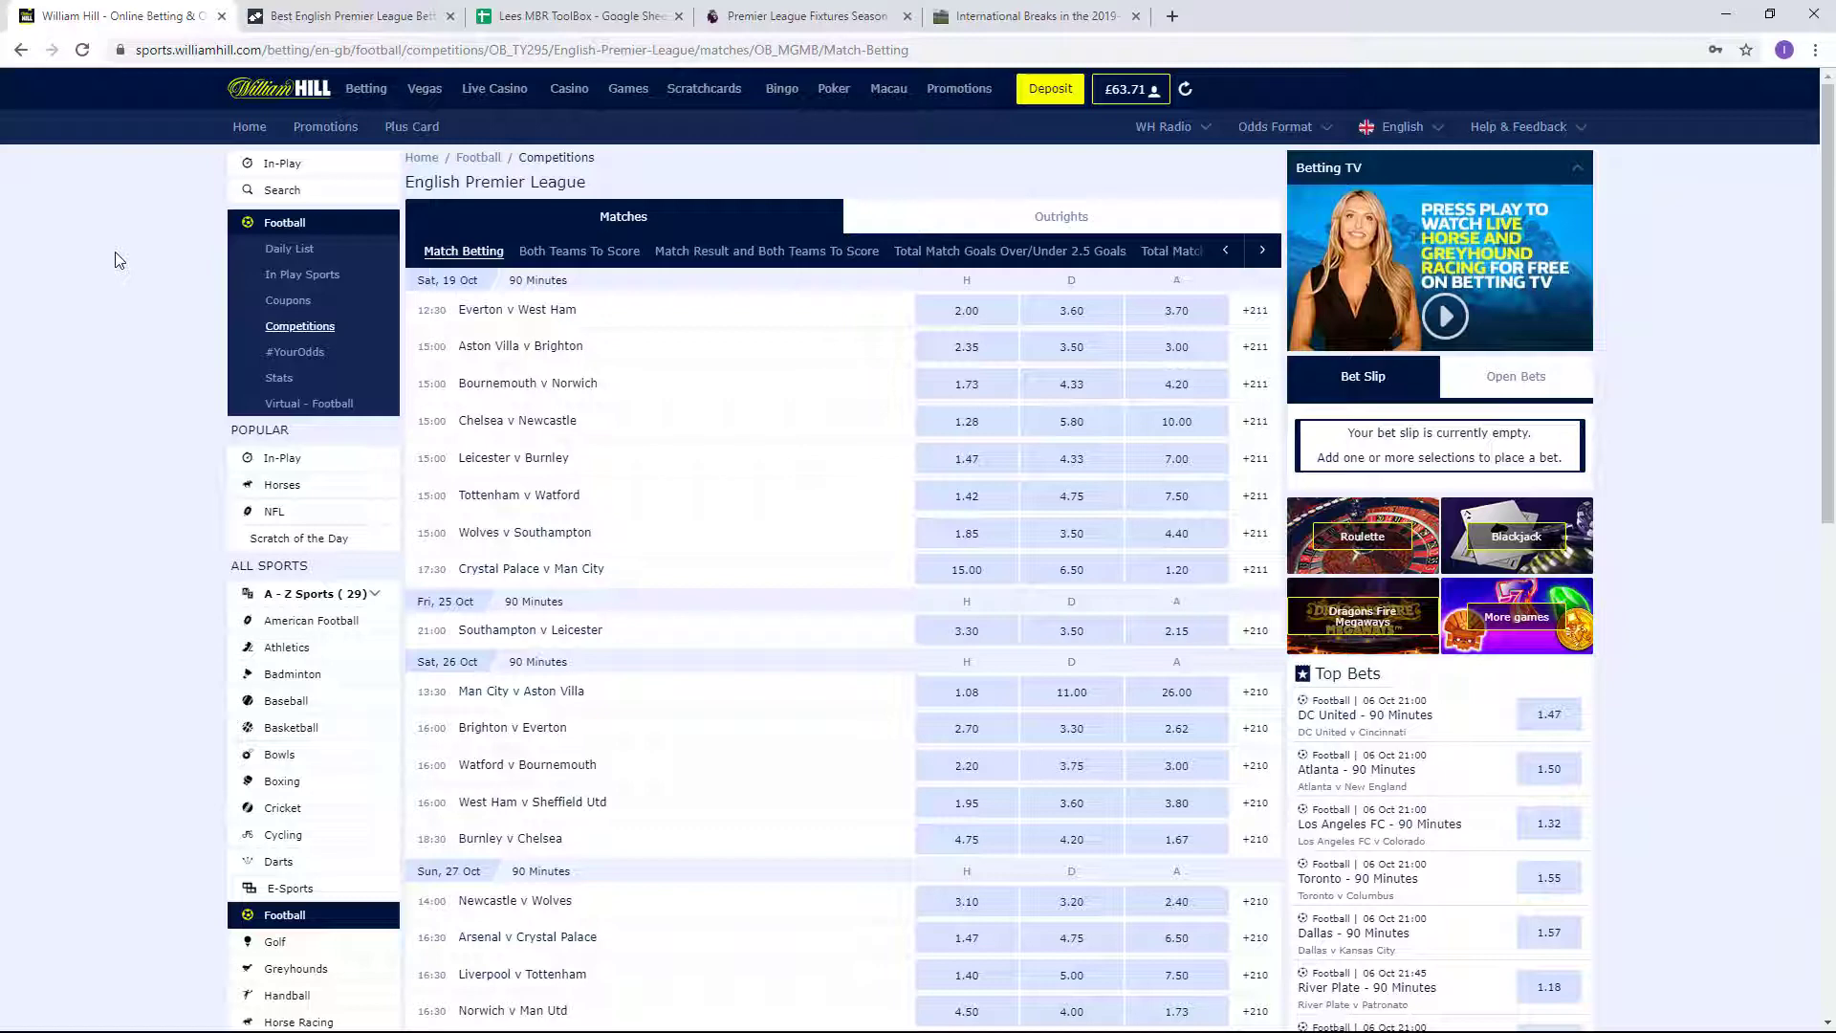
{"action": "scroll", "coordinate": [42, 442], "scroll_direction": "down", "scroll_amount": 1}
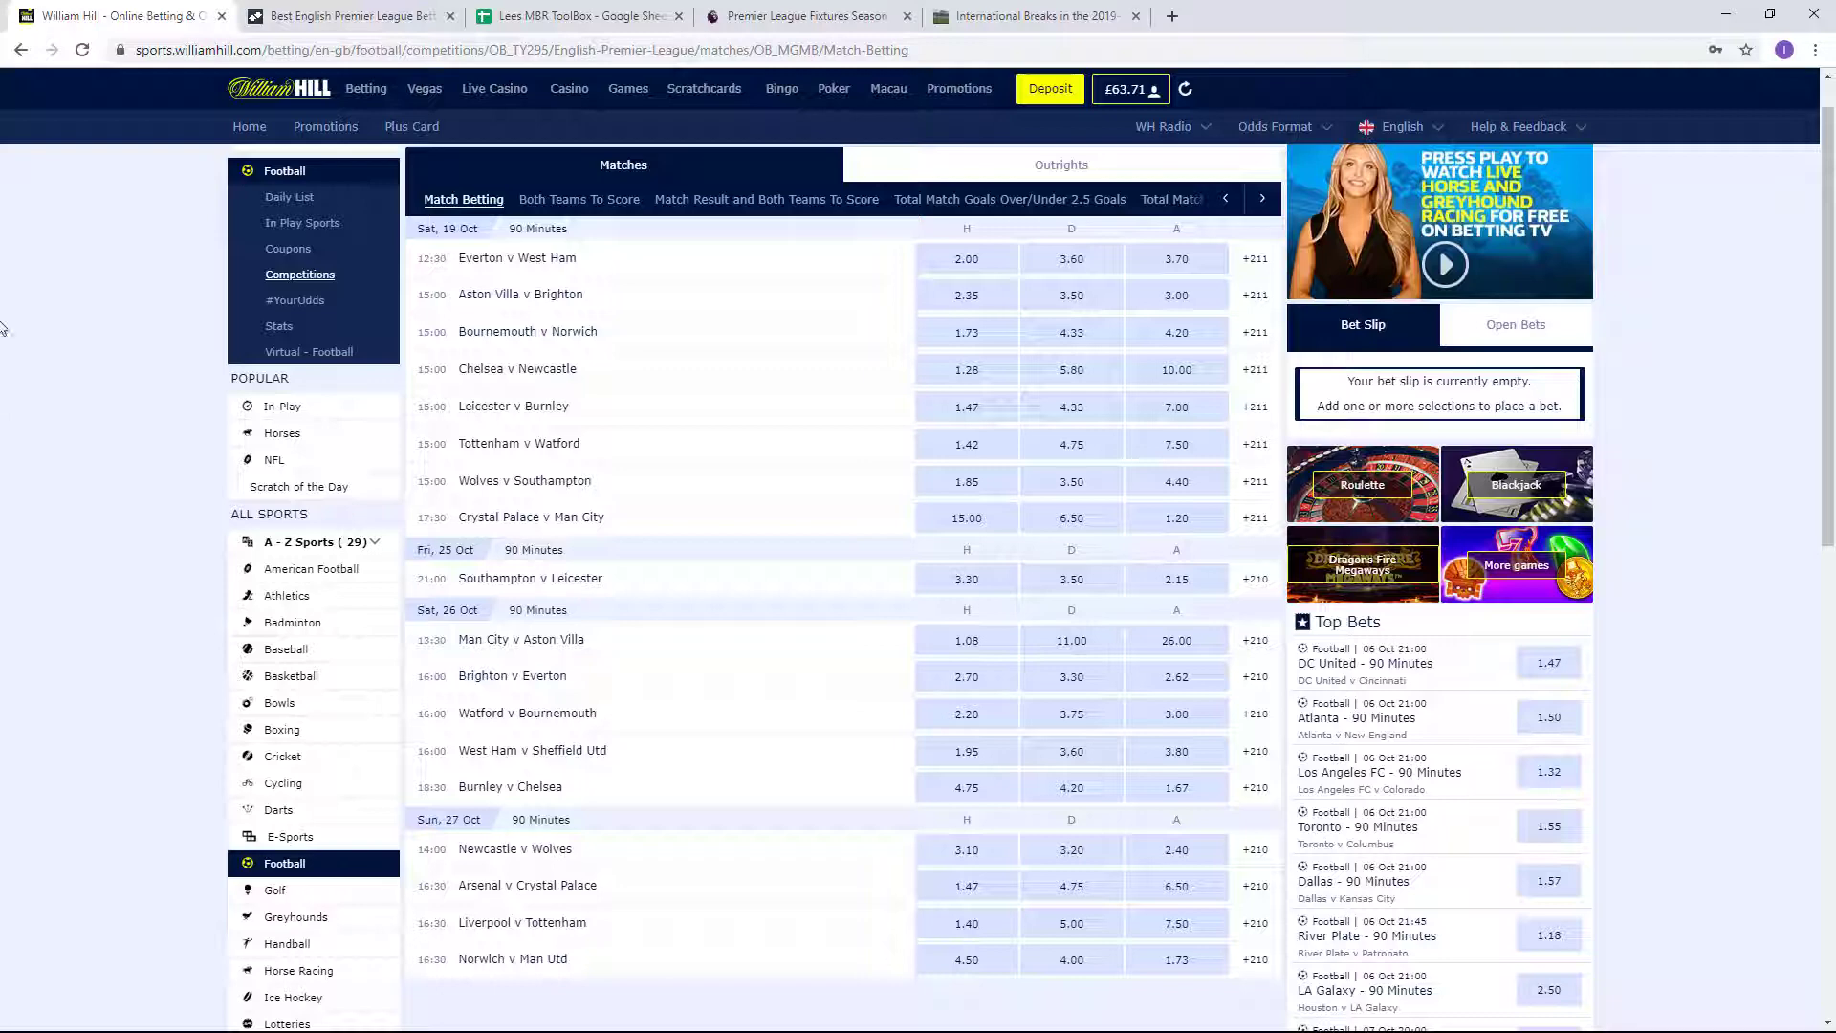
{"action": "scroll", "coordinate": [526, 310], "scroll_direction": "up", "scroll_amount": 1}
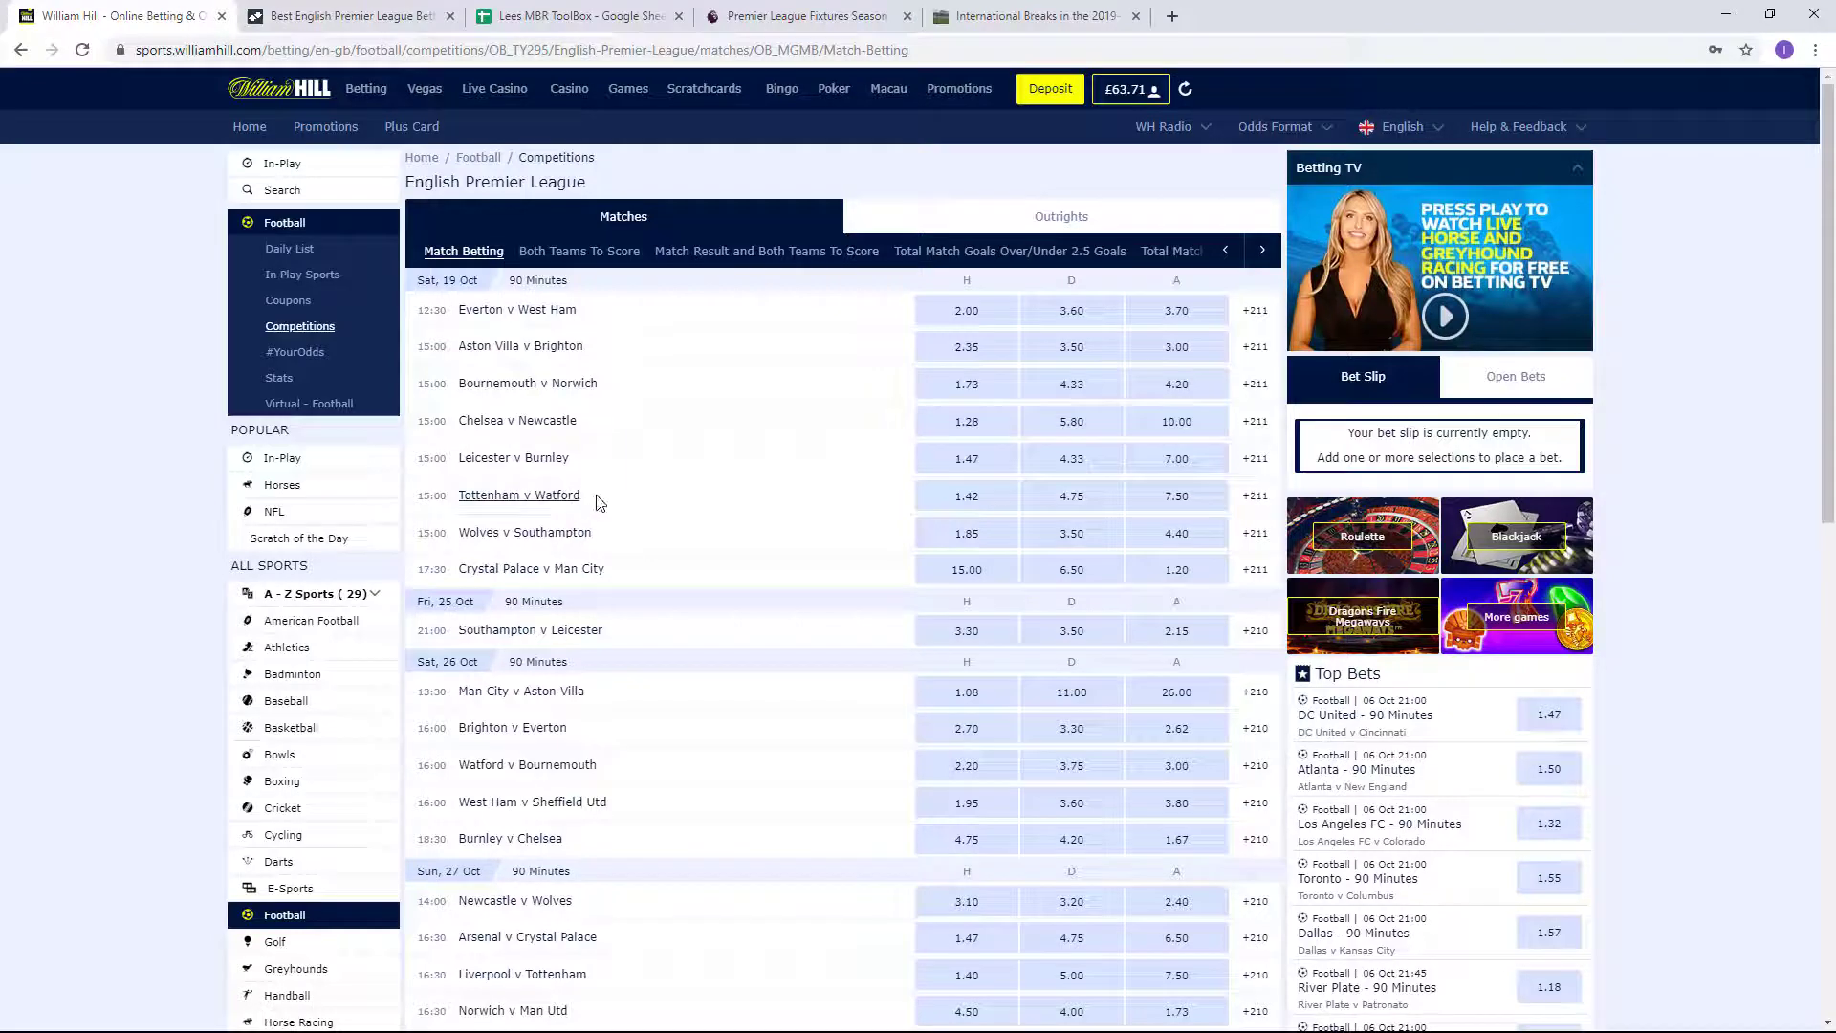
Open the Tottenham v Watford match odds on both Betfair and William Hill.
{"action": "left_click", "coordinate": [308, 18]}
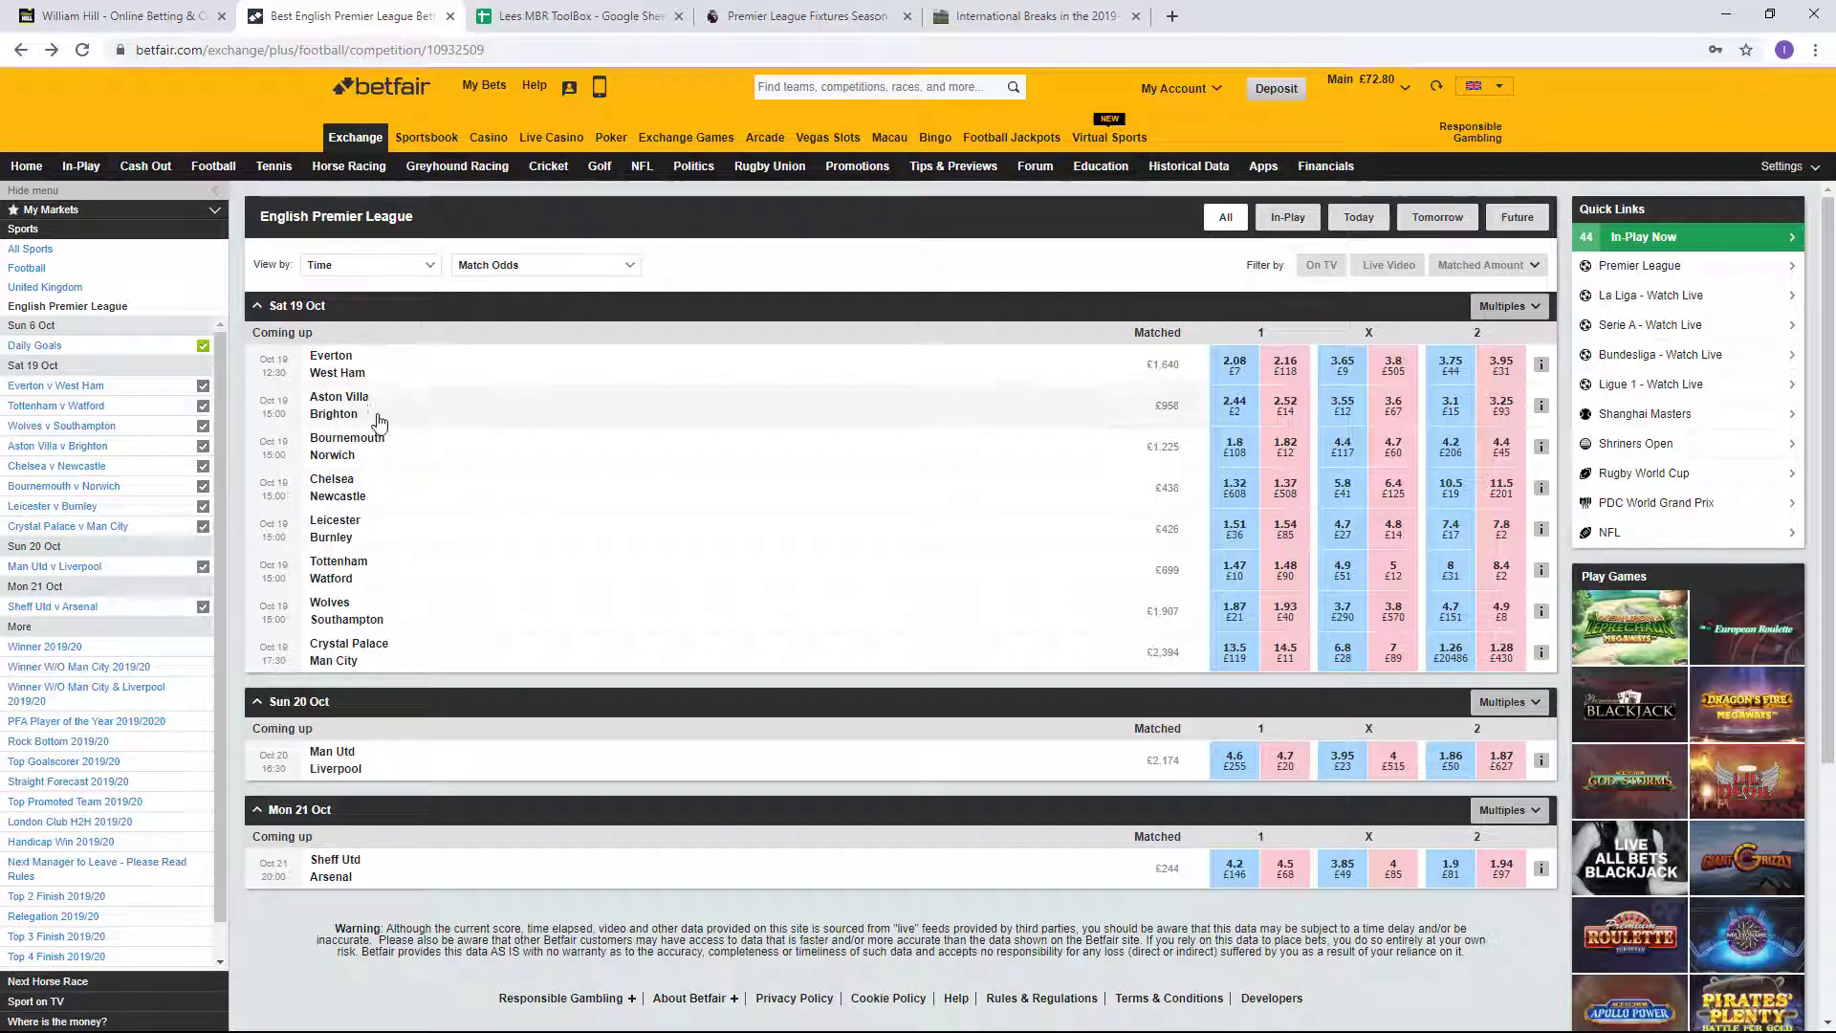
{"action": "left_click", "coordinate": [428, 588]}
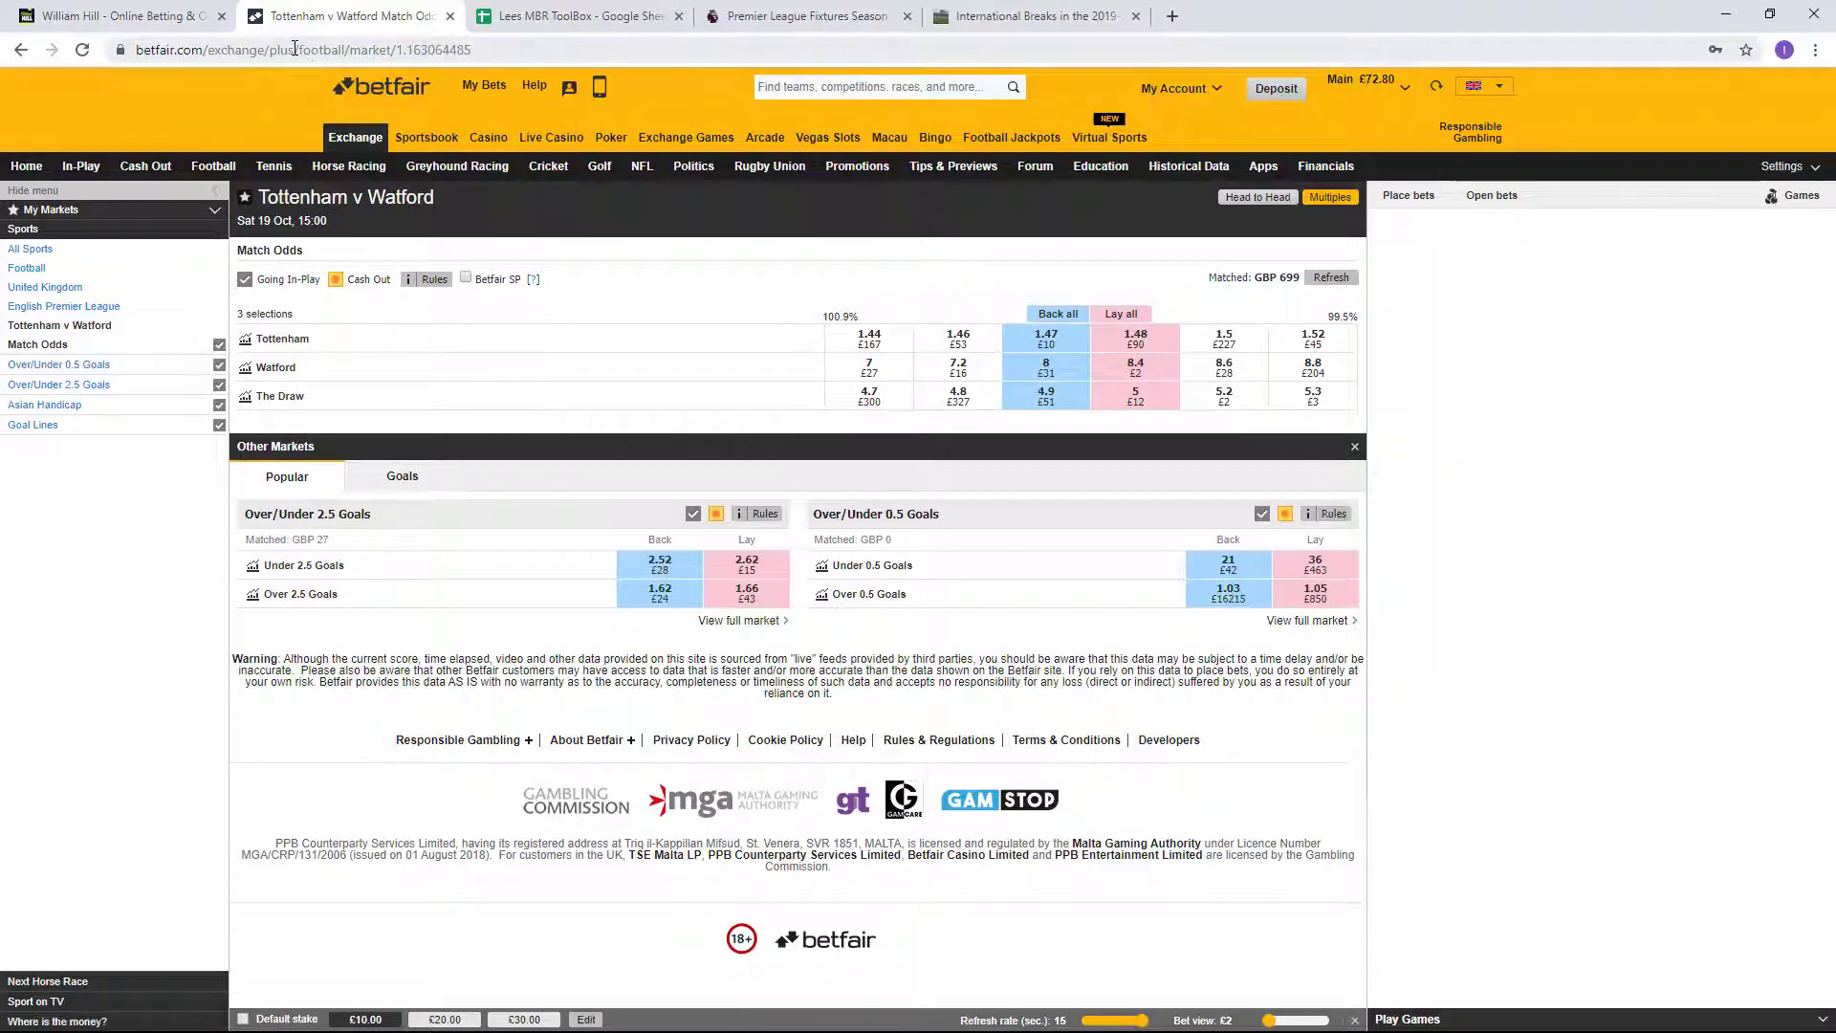
{"action": "left_click", "coordinate": [161, 28]}
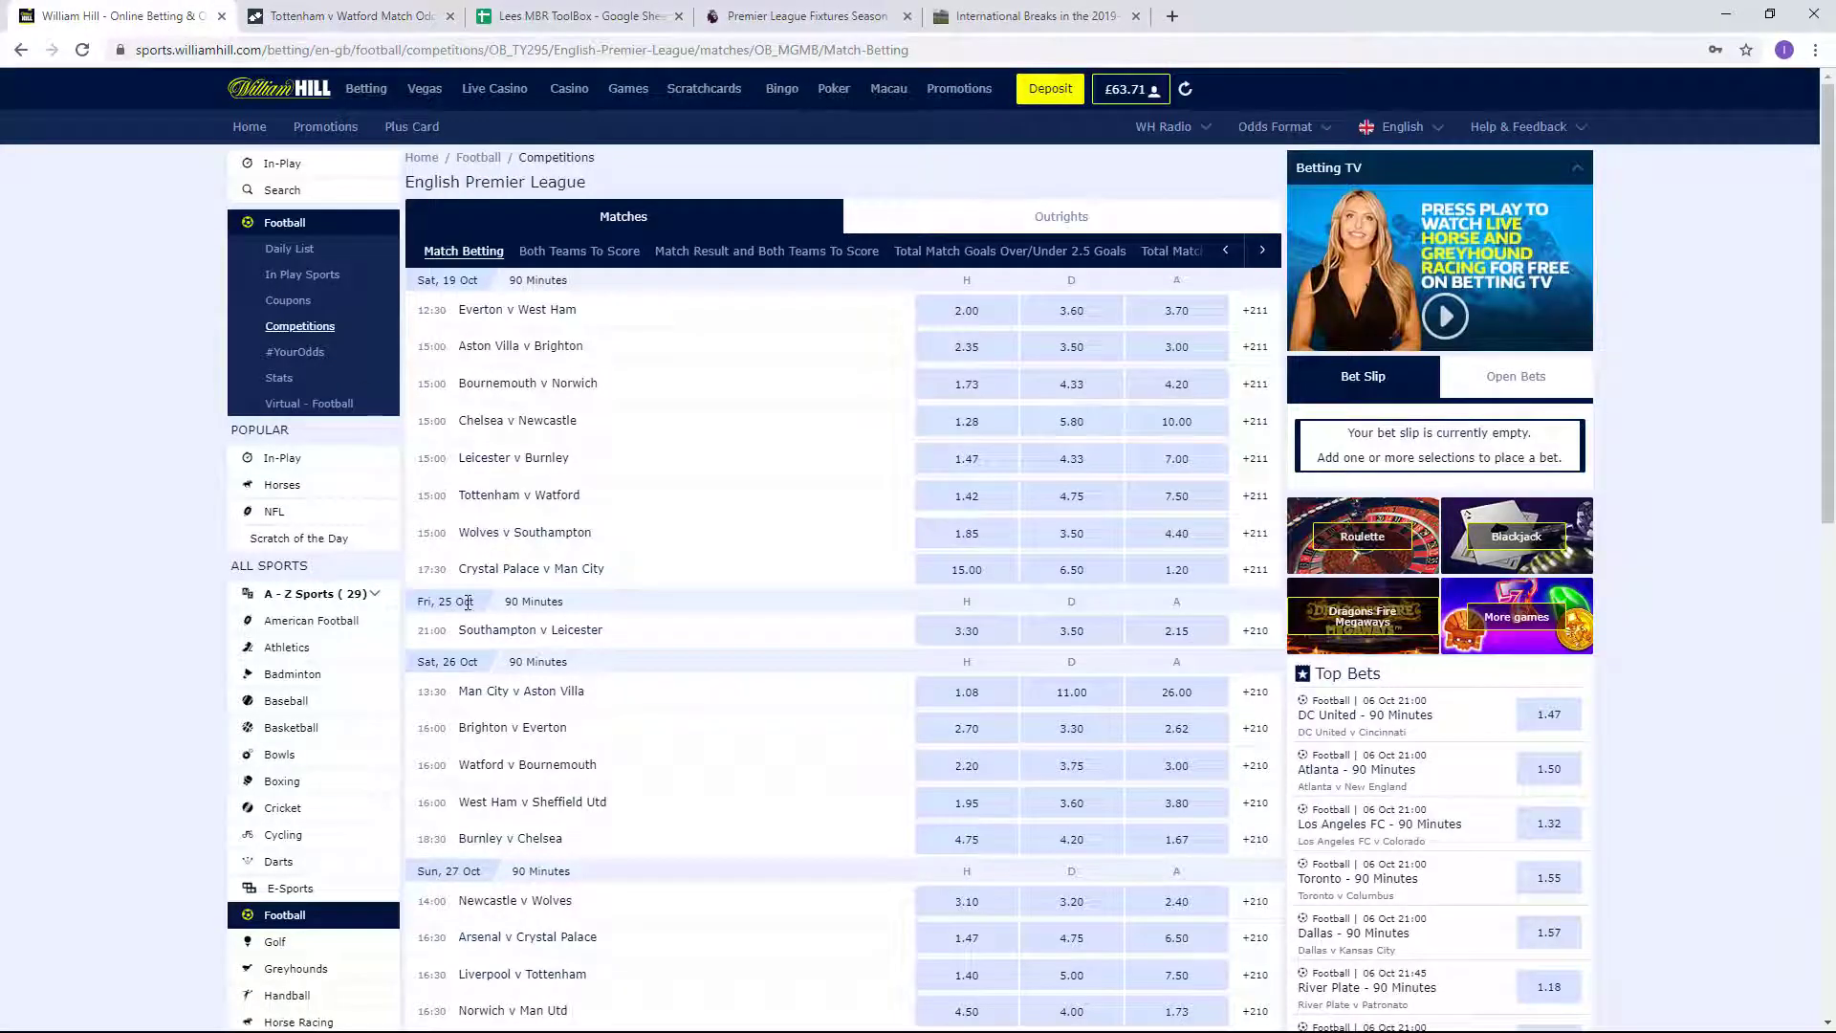
{"action": "left_click", "coordinate": [493, 496]}
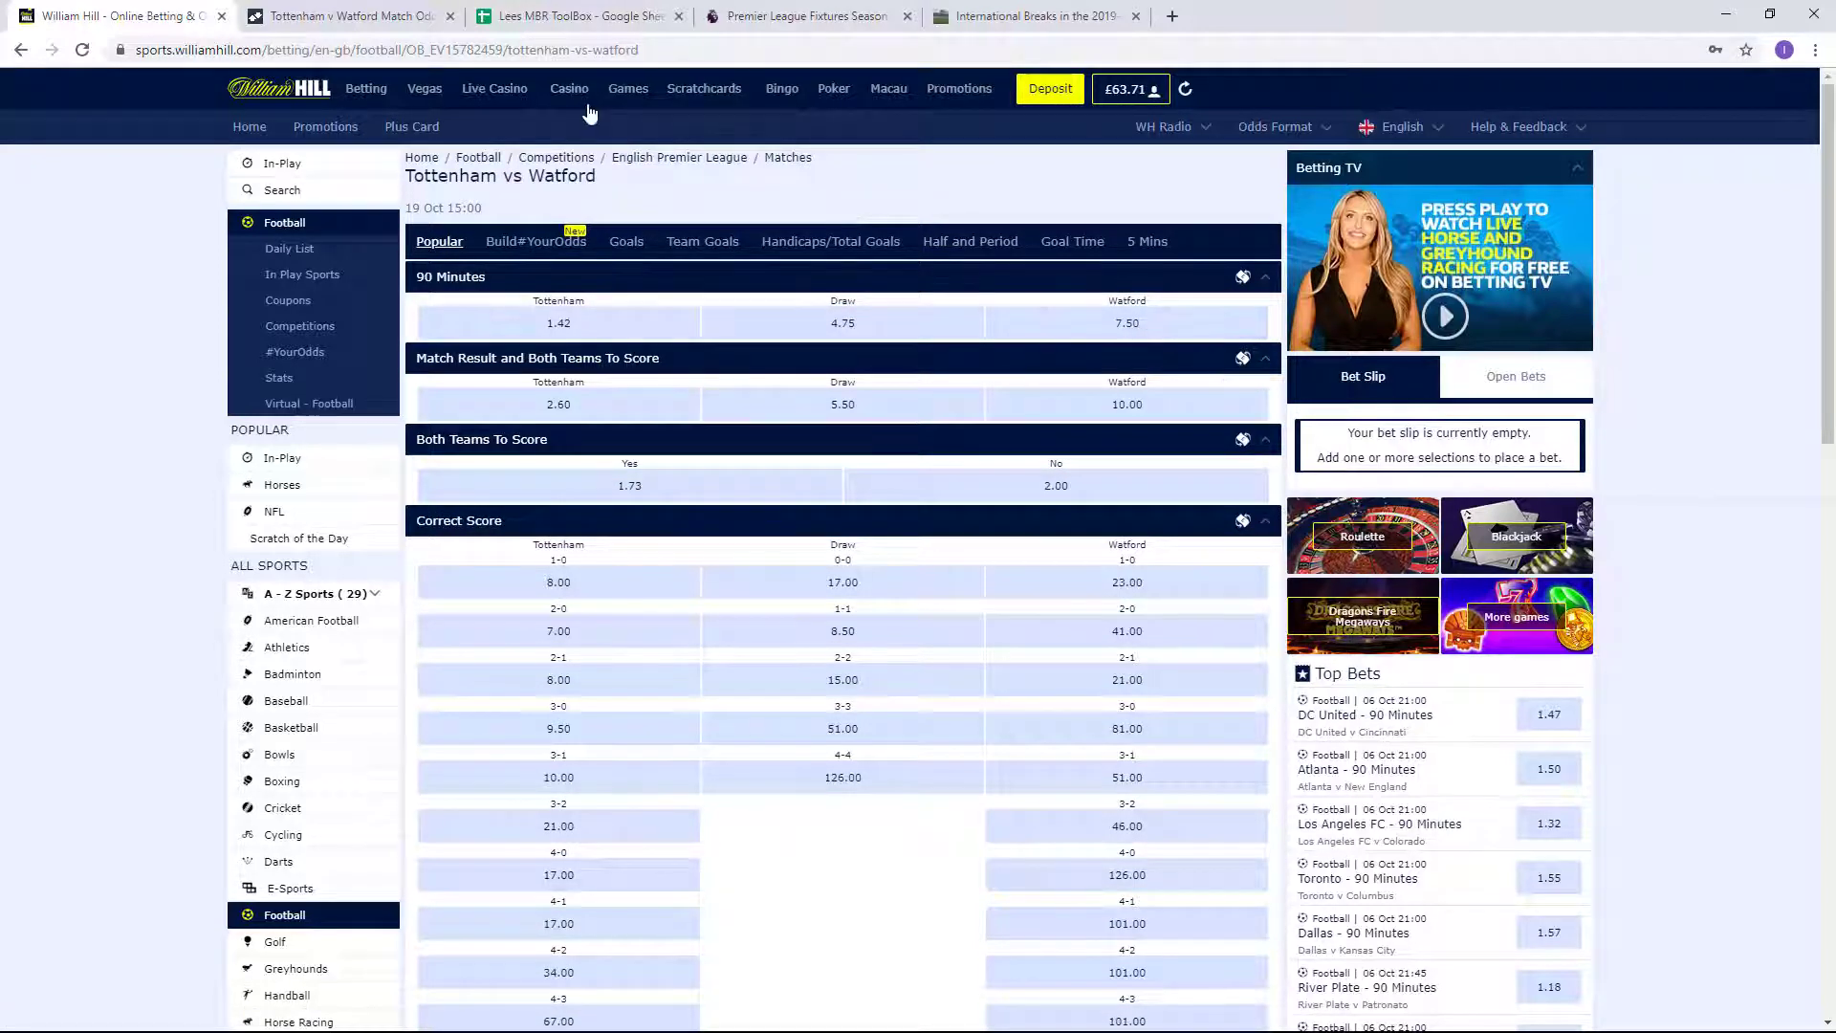
Test the Watford win in Offer 1's SNR free bet calculator with back odds of 7.5 and lay odds of 8.4.
{"action": "left_click", "coordinate": [554, 23]}
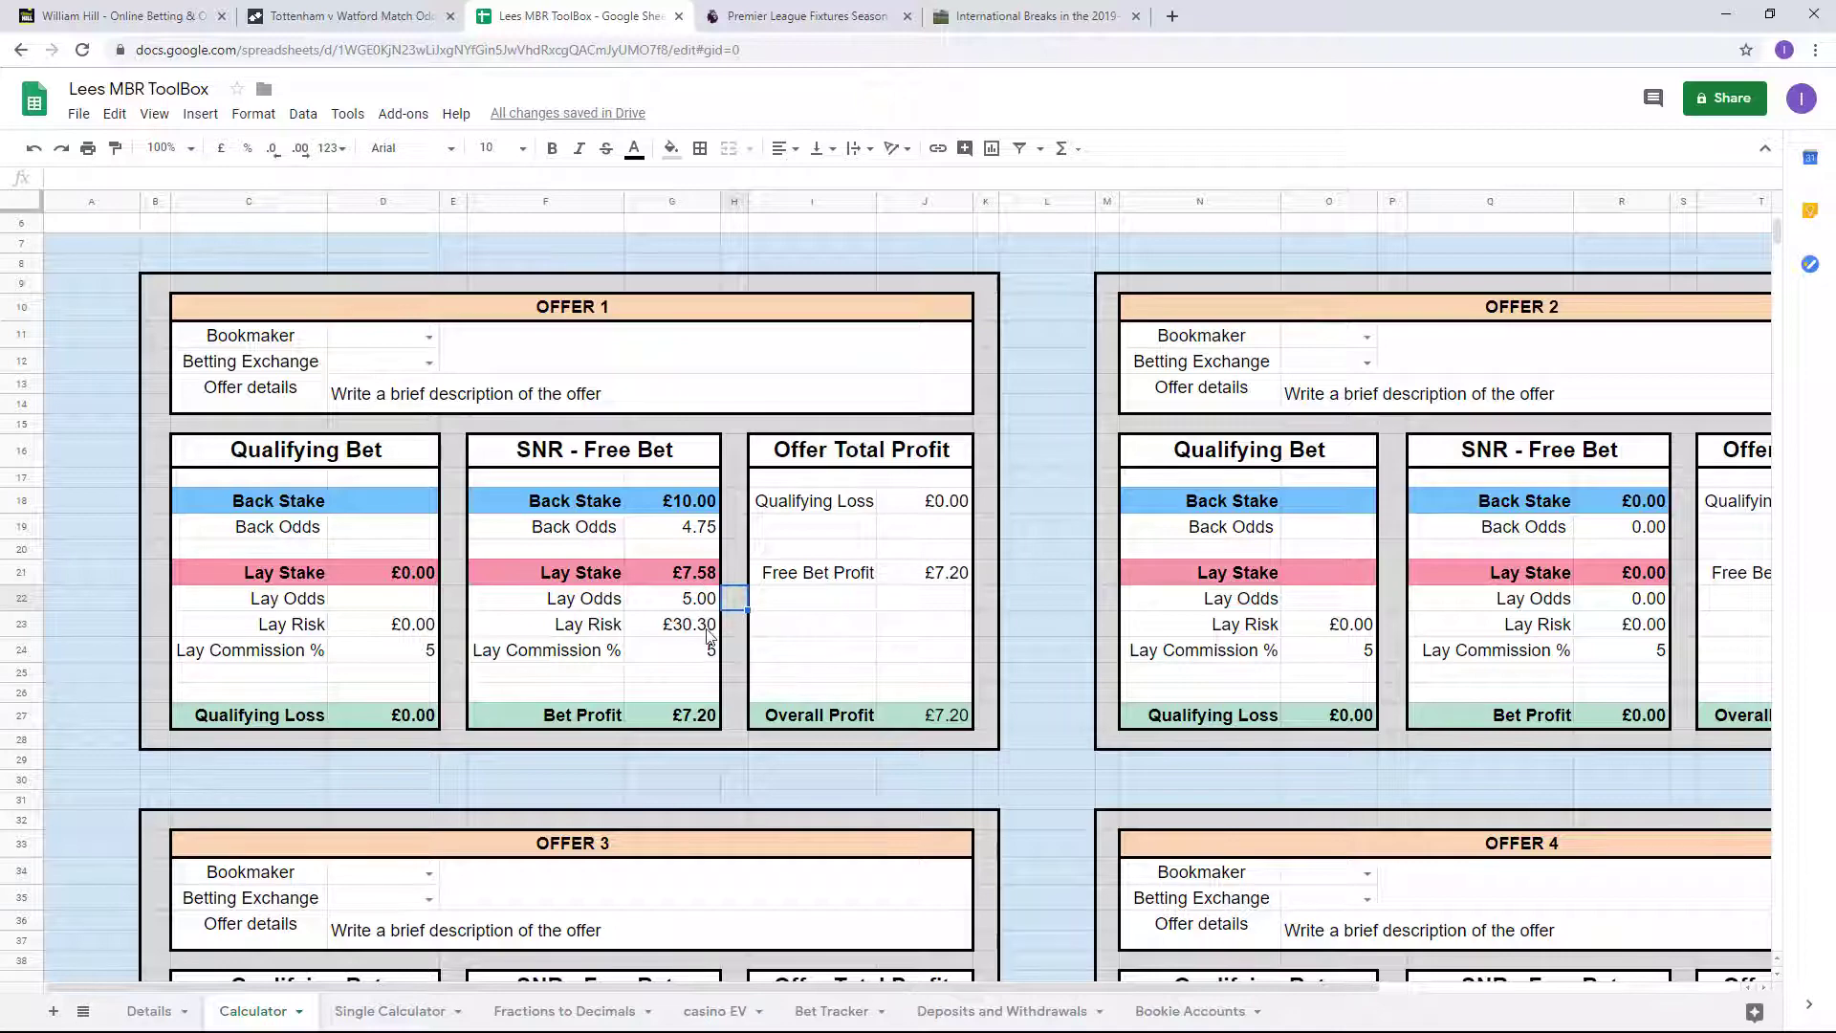
{"action": "left_click", "coordinate": [174, 27]}
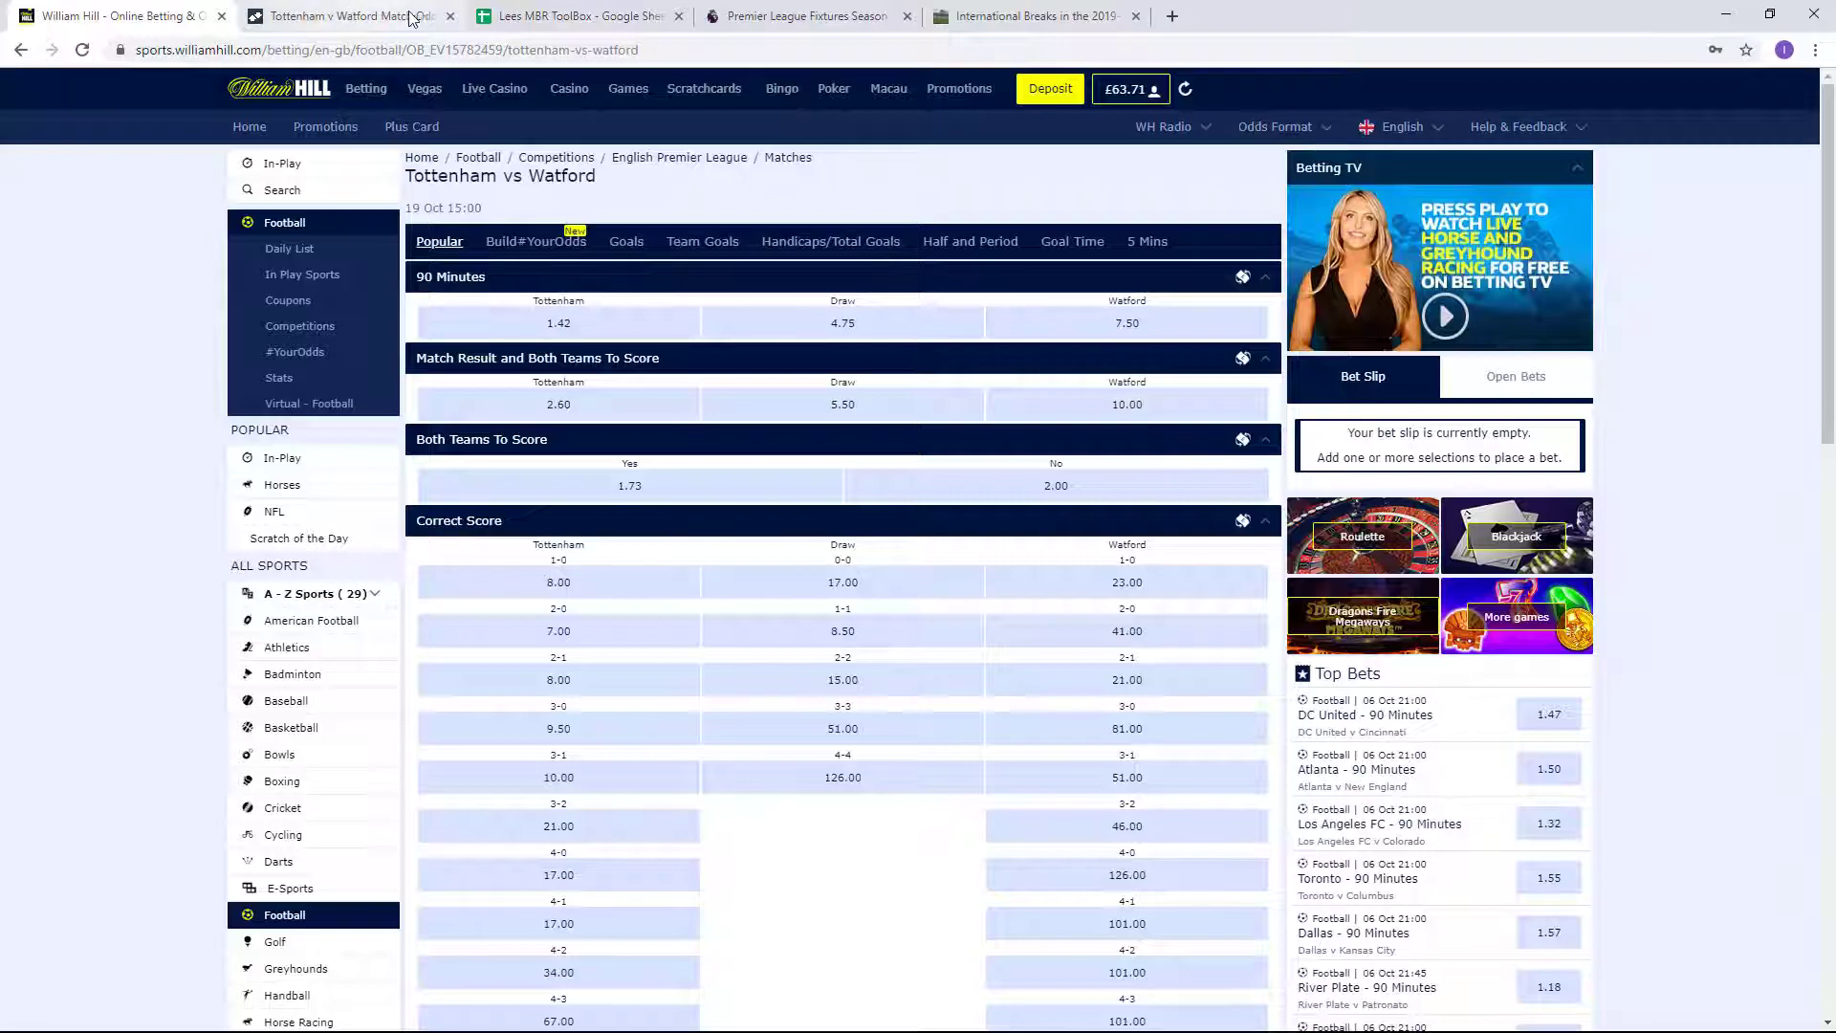
{"action": "left_click", "coordinate": [509, 19]}
{"action": "left_click", "coordinate": [712, 531]}
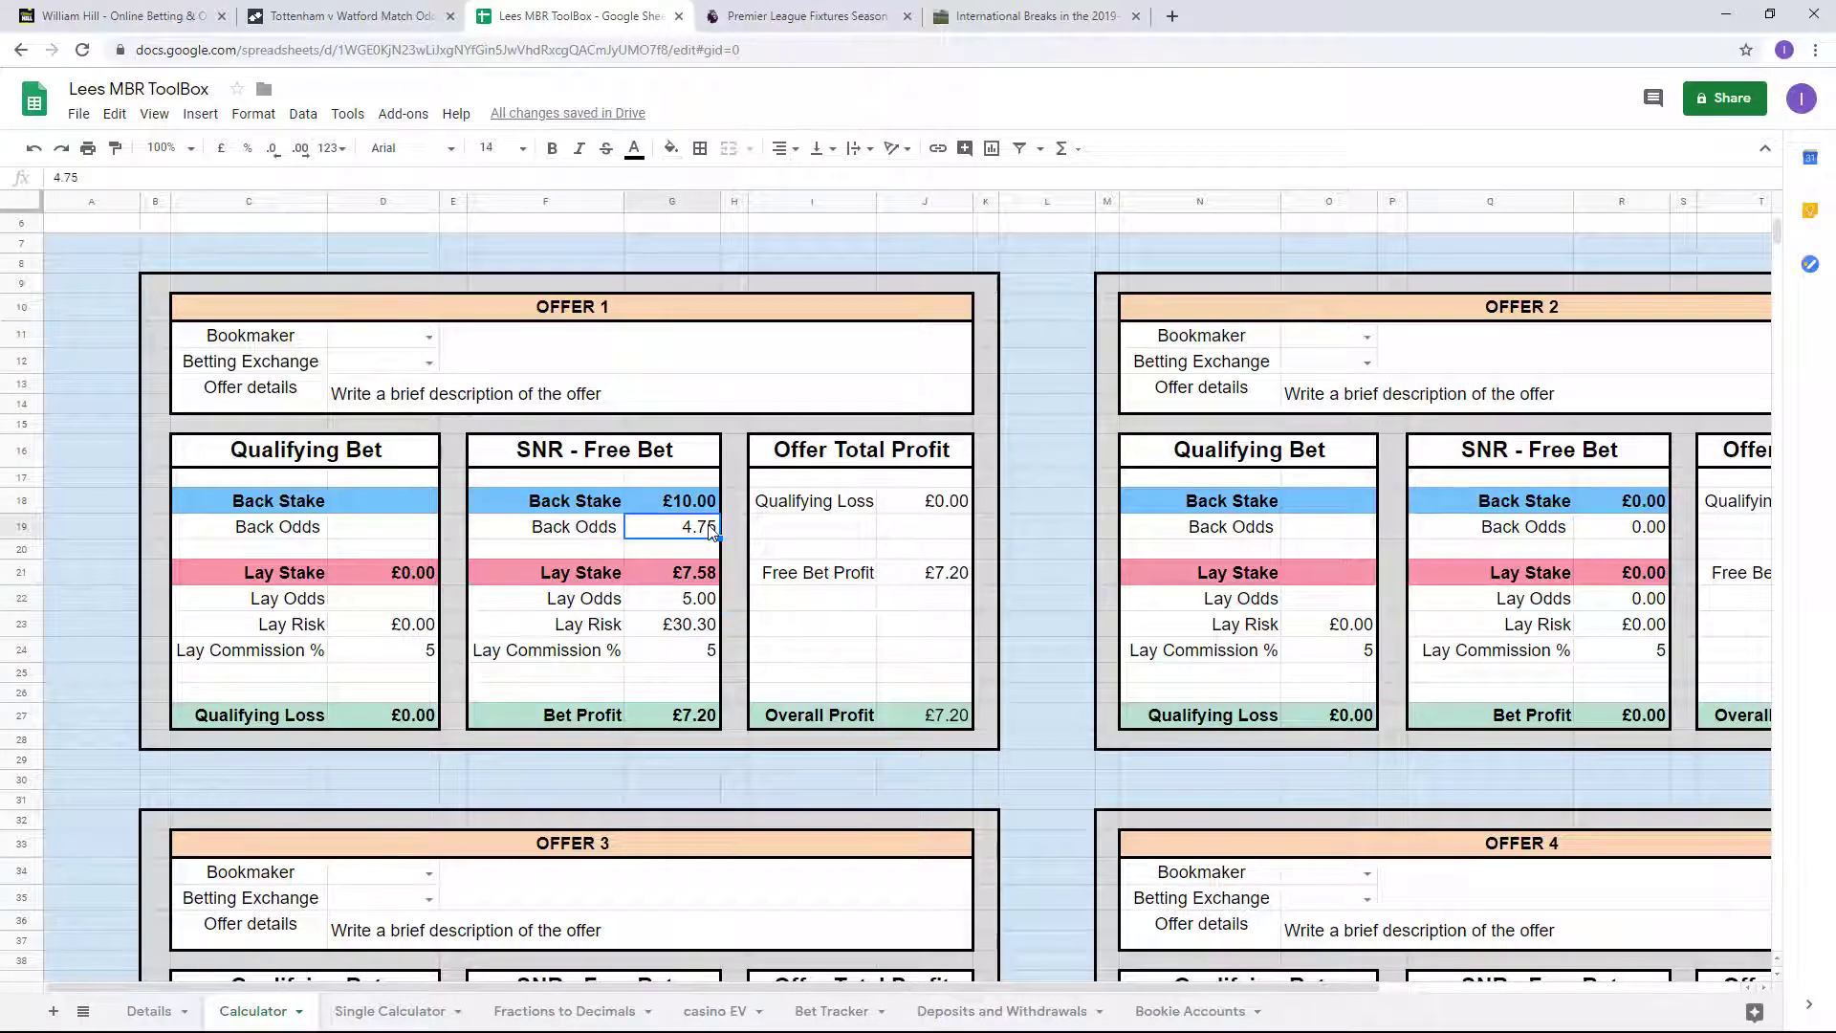
{"action": "type", "text": "7.5"}
{"action": "left_click", "coordinate": [689, 608]}
{"action": "left_click", "coordinate": [297, 13]}
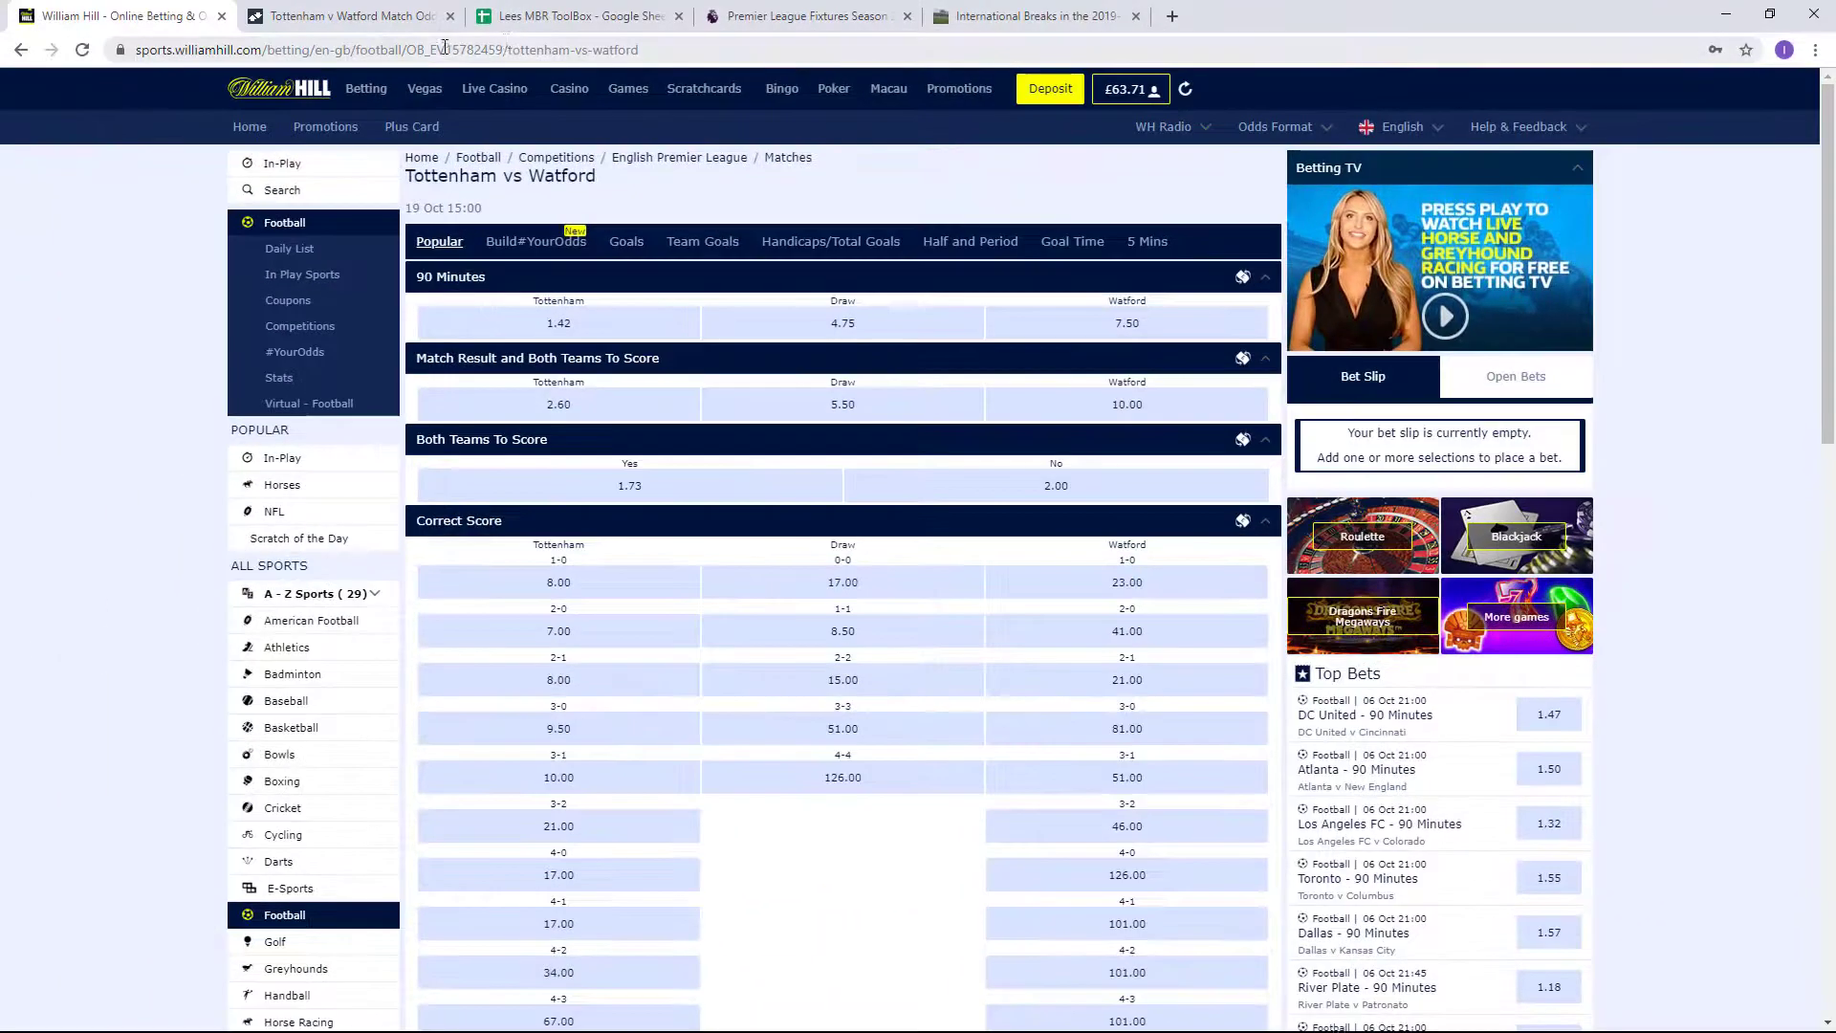
{"action": "left_click", "coordinate": [595, 19]}
{"action": "type", "text": "8.4"}
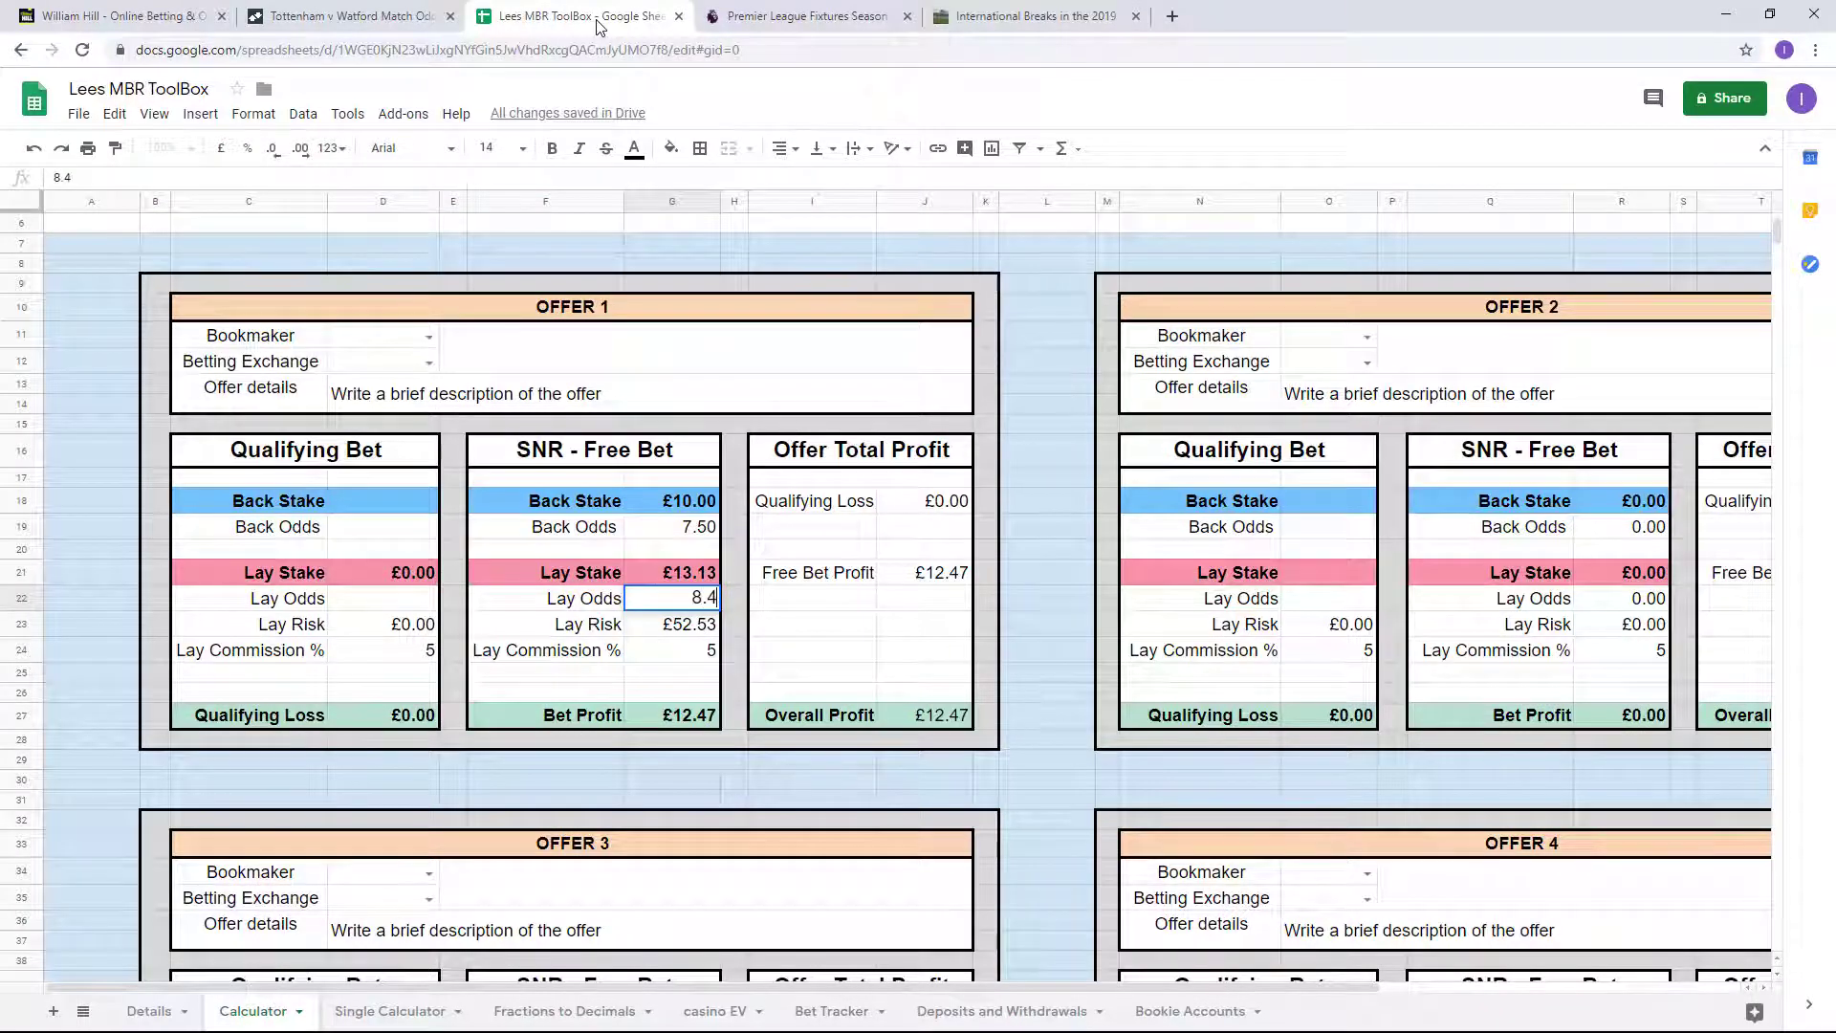
{"action": "key", "text": "Tab"}
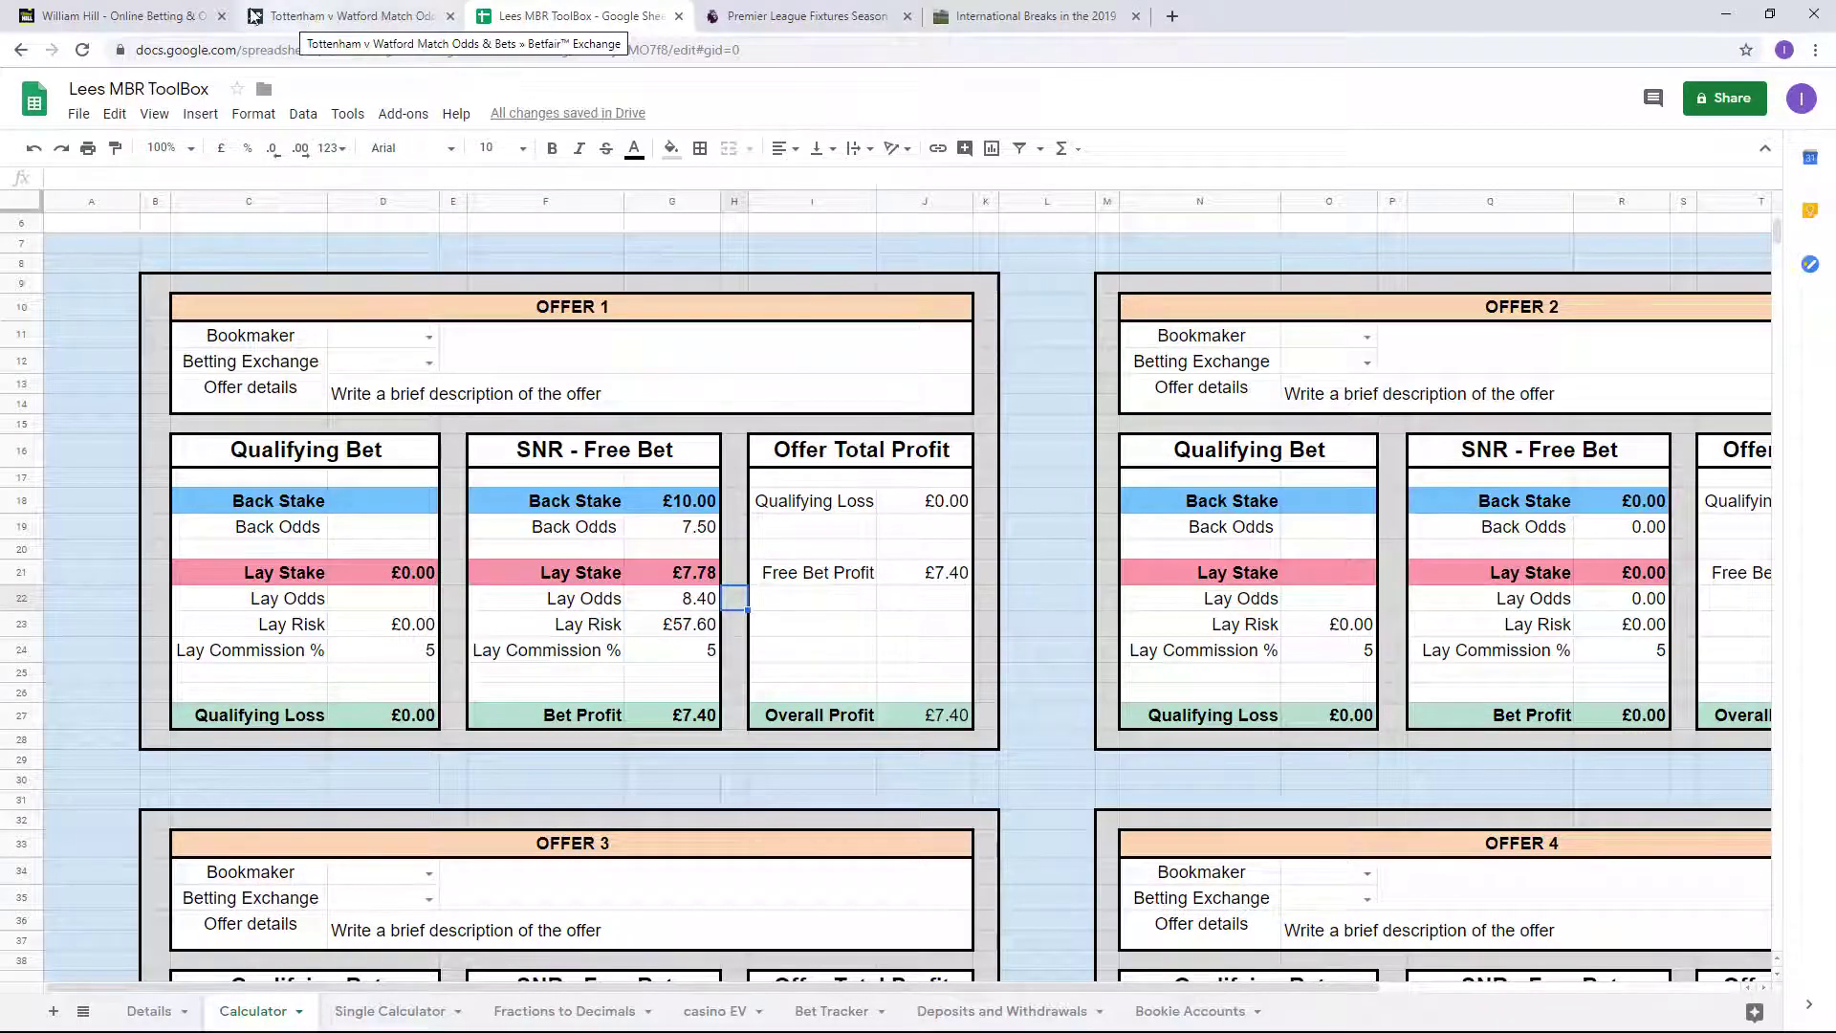
Set Offer 1's SNR free bet calculator to the draw, with back odds of 4.75 and lay odds of 5.
{"action": "left_click", "coordinate": [141, 16]}
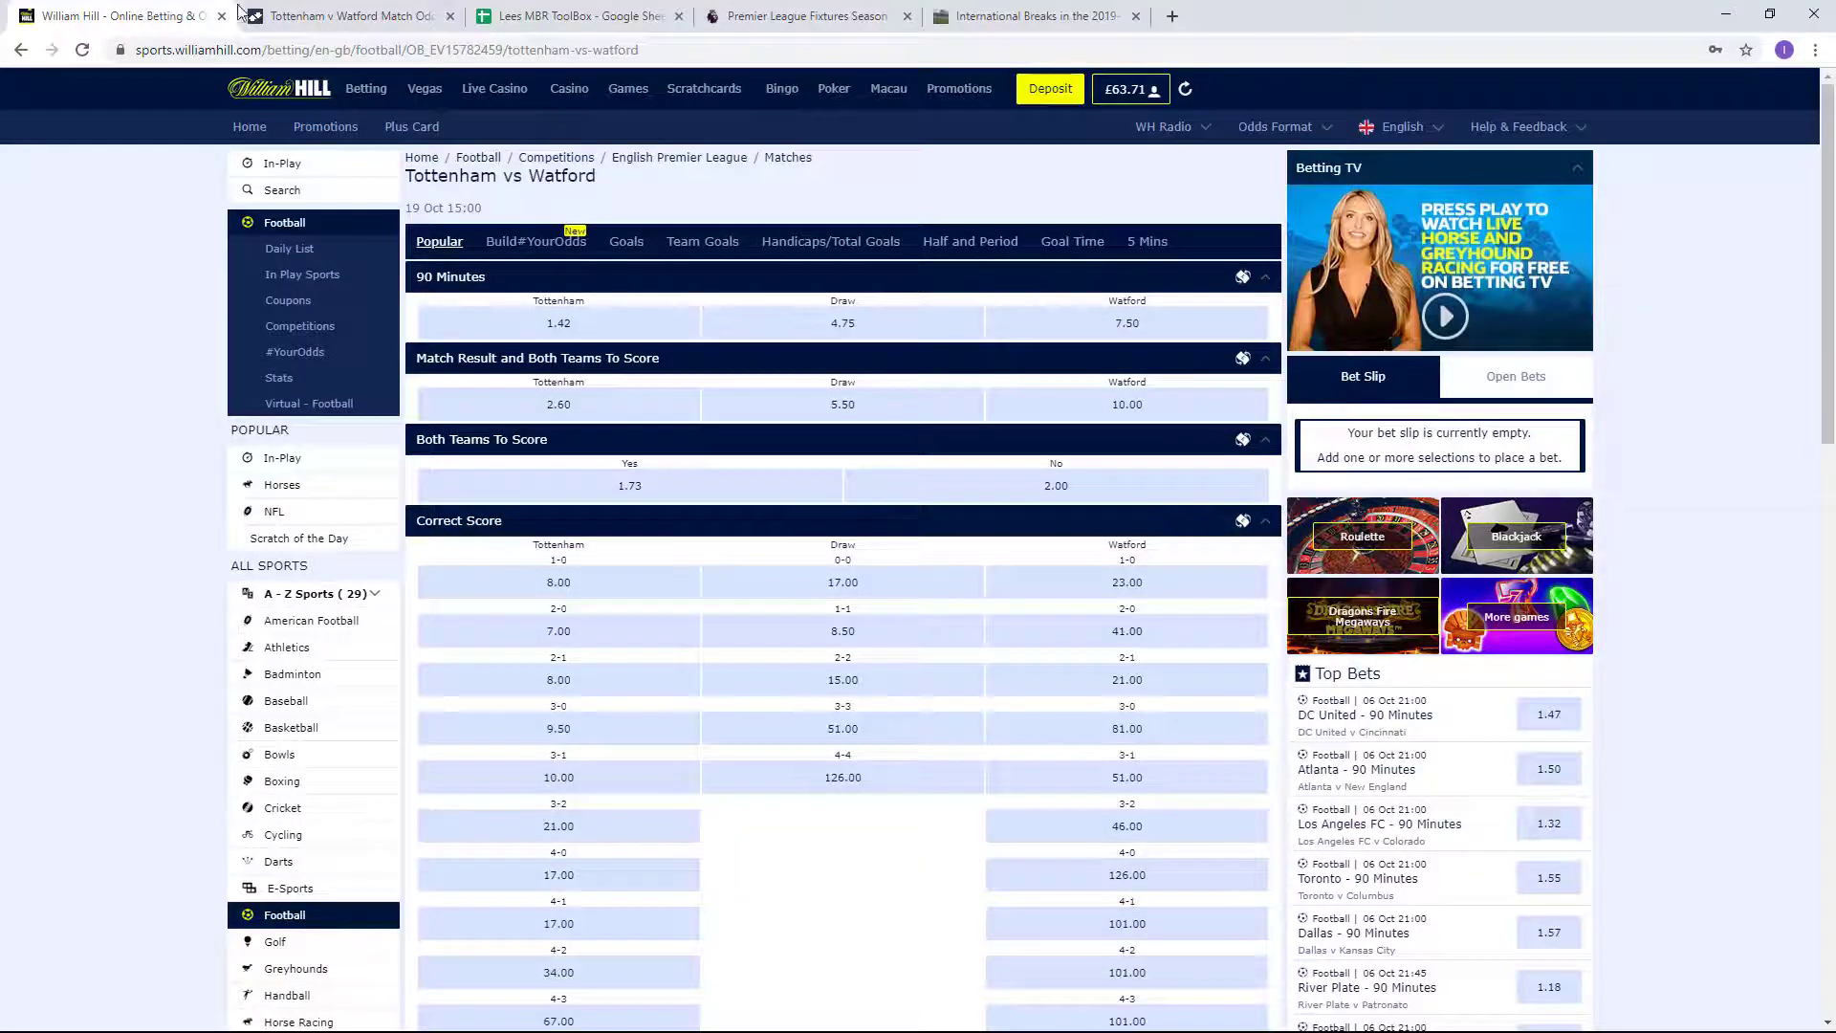
{"action": "left_click", "coordinate": [299, 13]}
{"action": "left_click", "coordinate": [502, 16]}
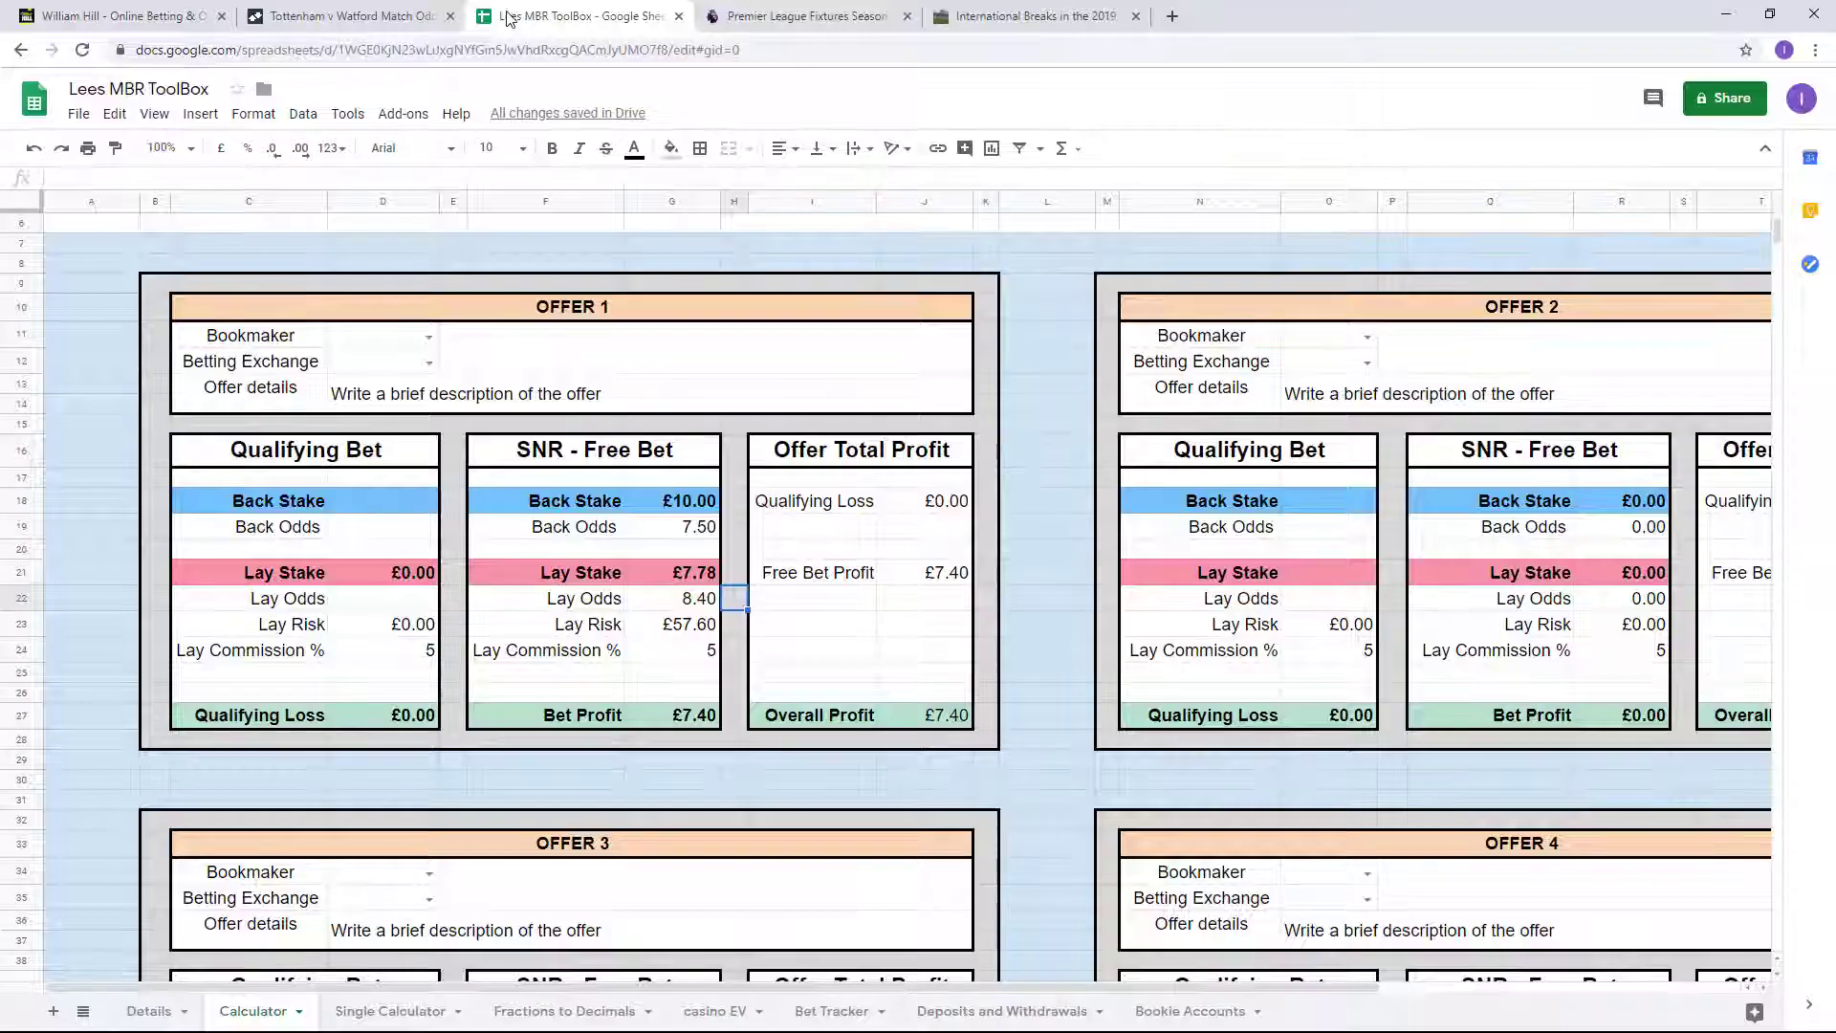
{"action": "left_click", "coordinate": [655, 534]}
{"action": "type", "text": "4.75"}
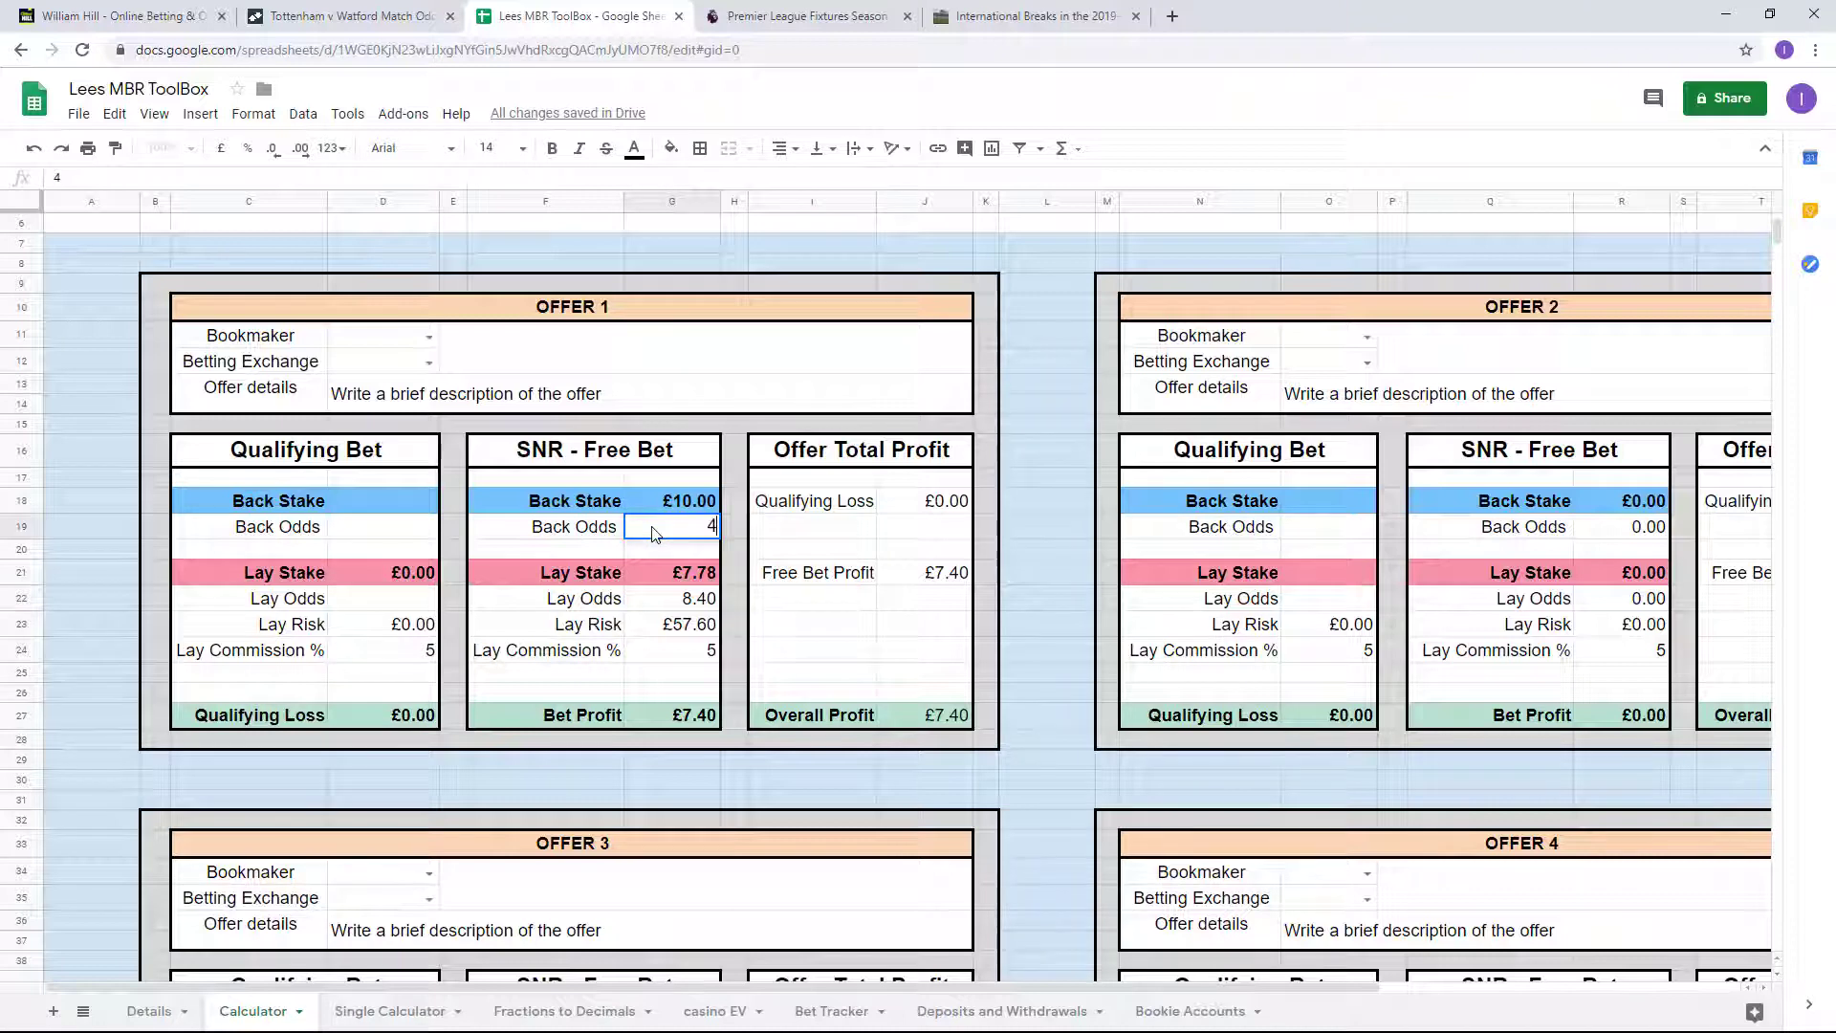
{"action": "left_click", "coordinate": [670, 599]}
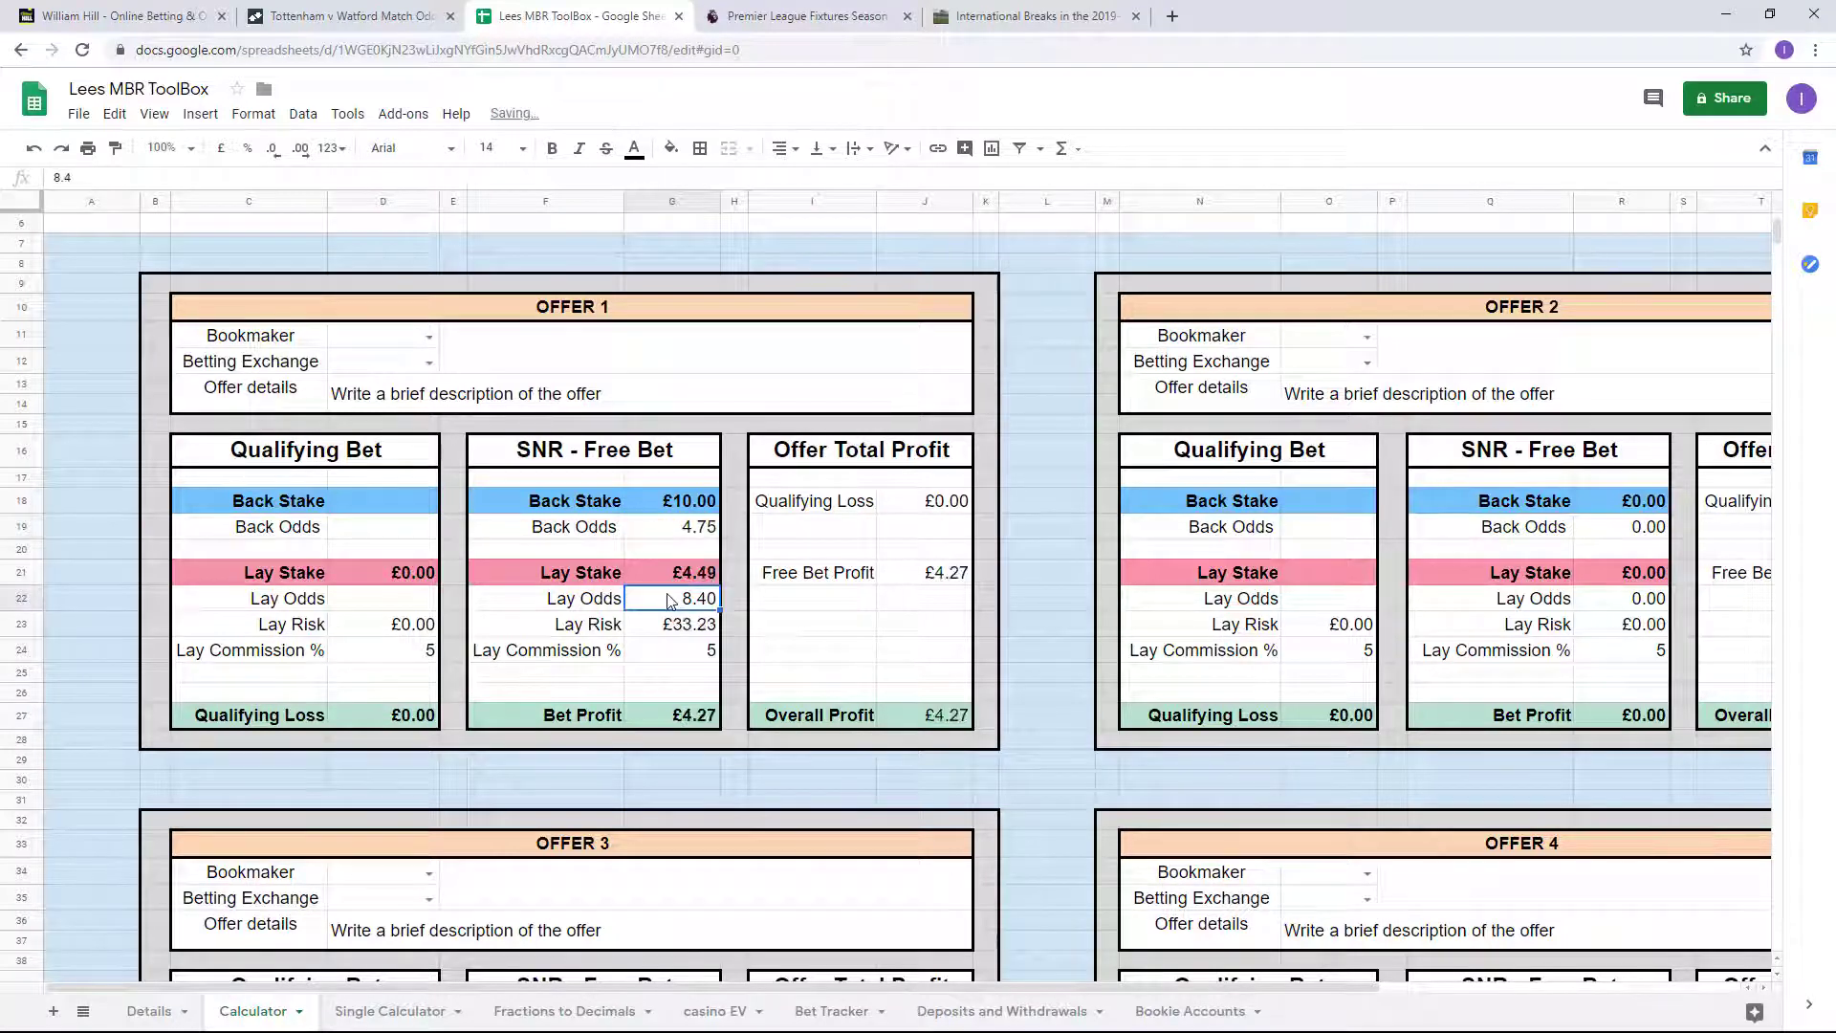
{"action": "type", "text": "5"}
{"action": "key", "text": "Tab"}
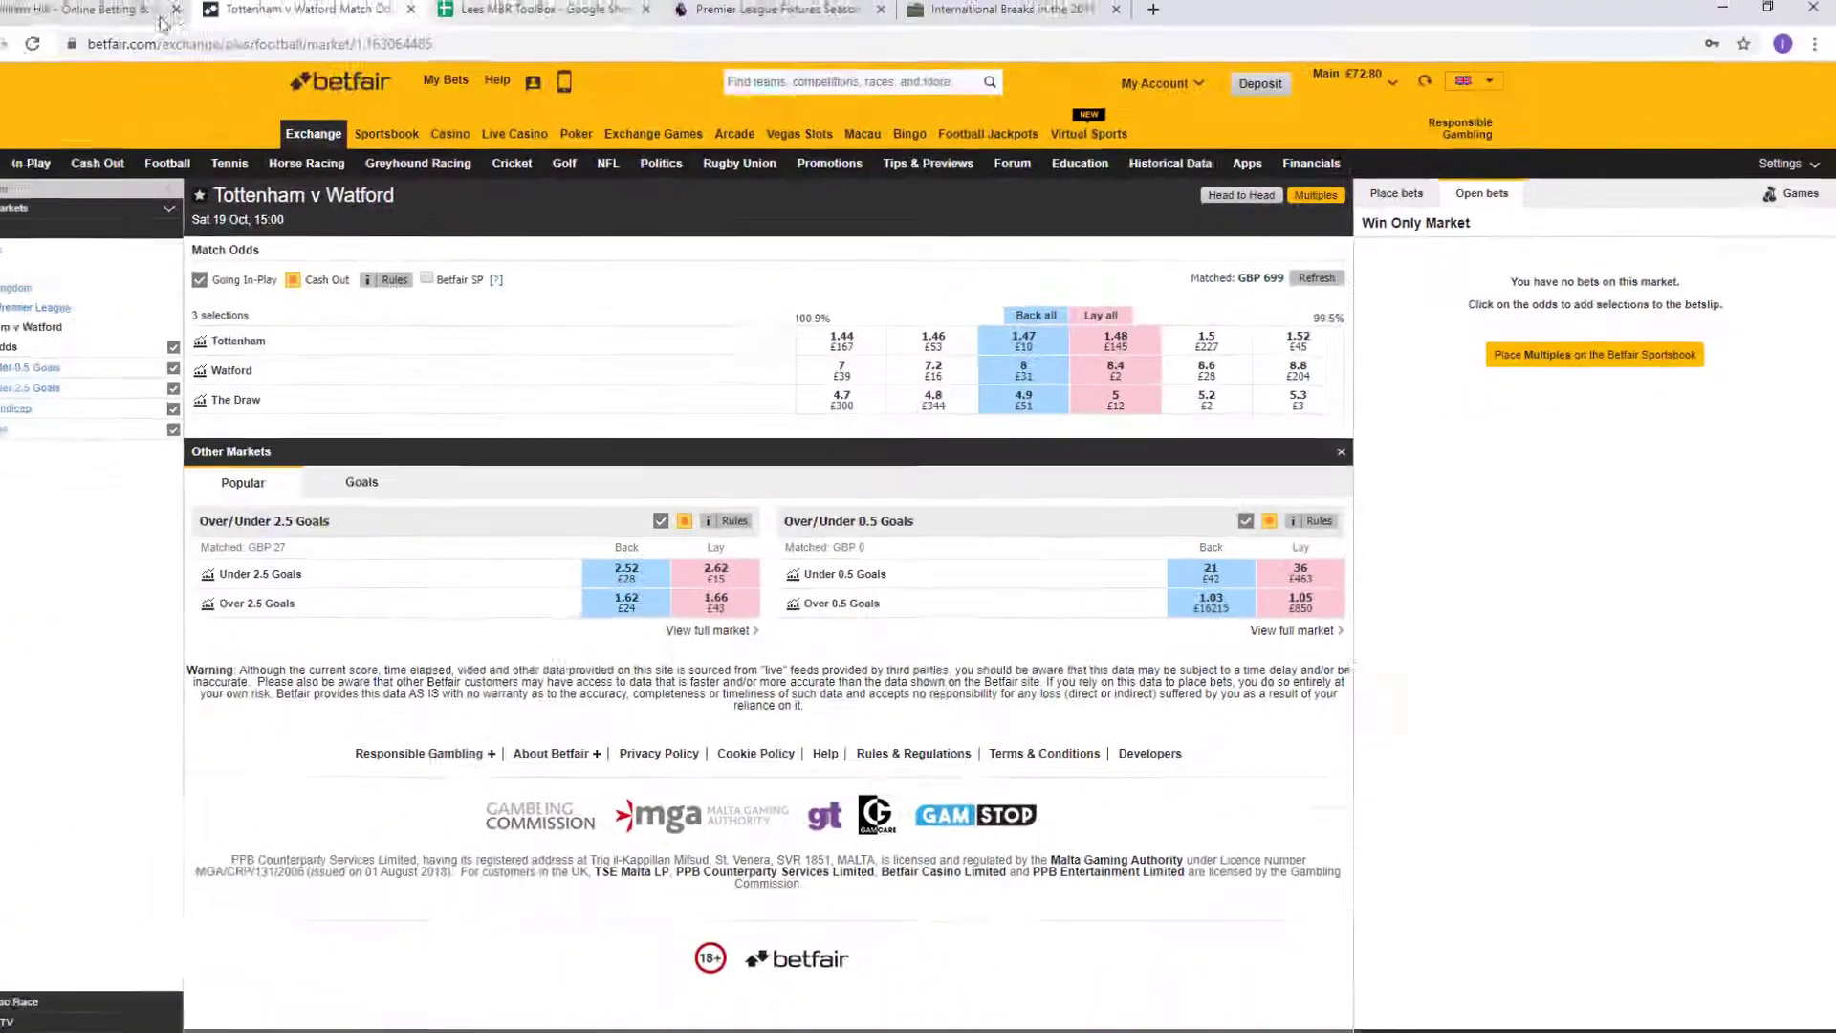
Add the Tottenham v Watford draw at 4.75 to the William Hill bet slip and apply a £10.00 C30 free bet.
{"action": "left_click", "coordinate": [115, 15]}
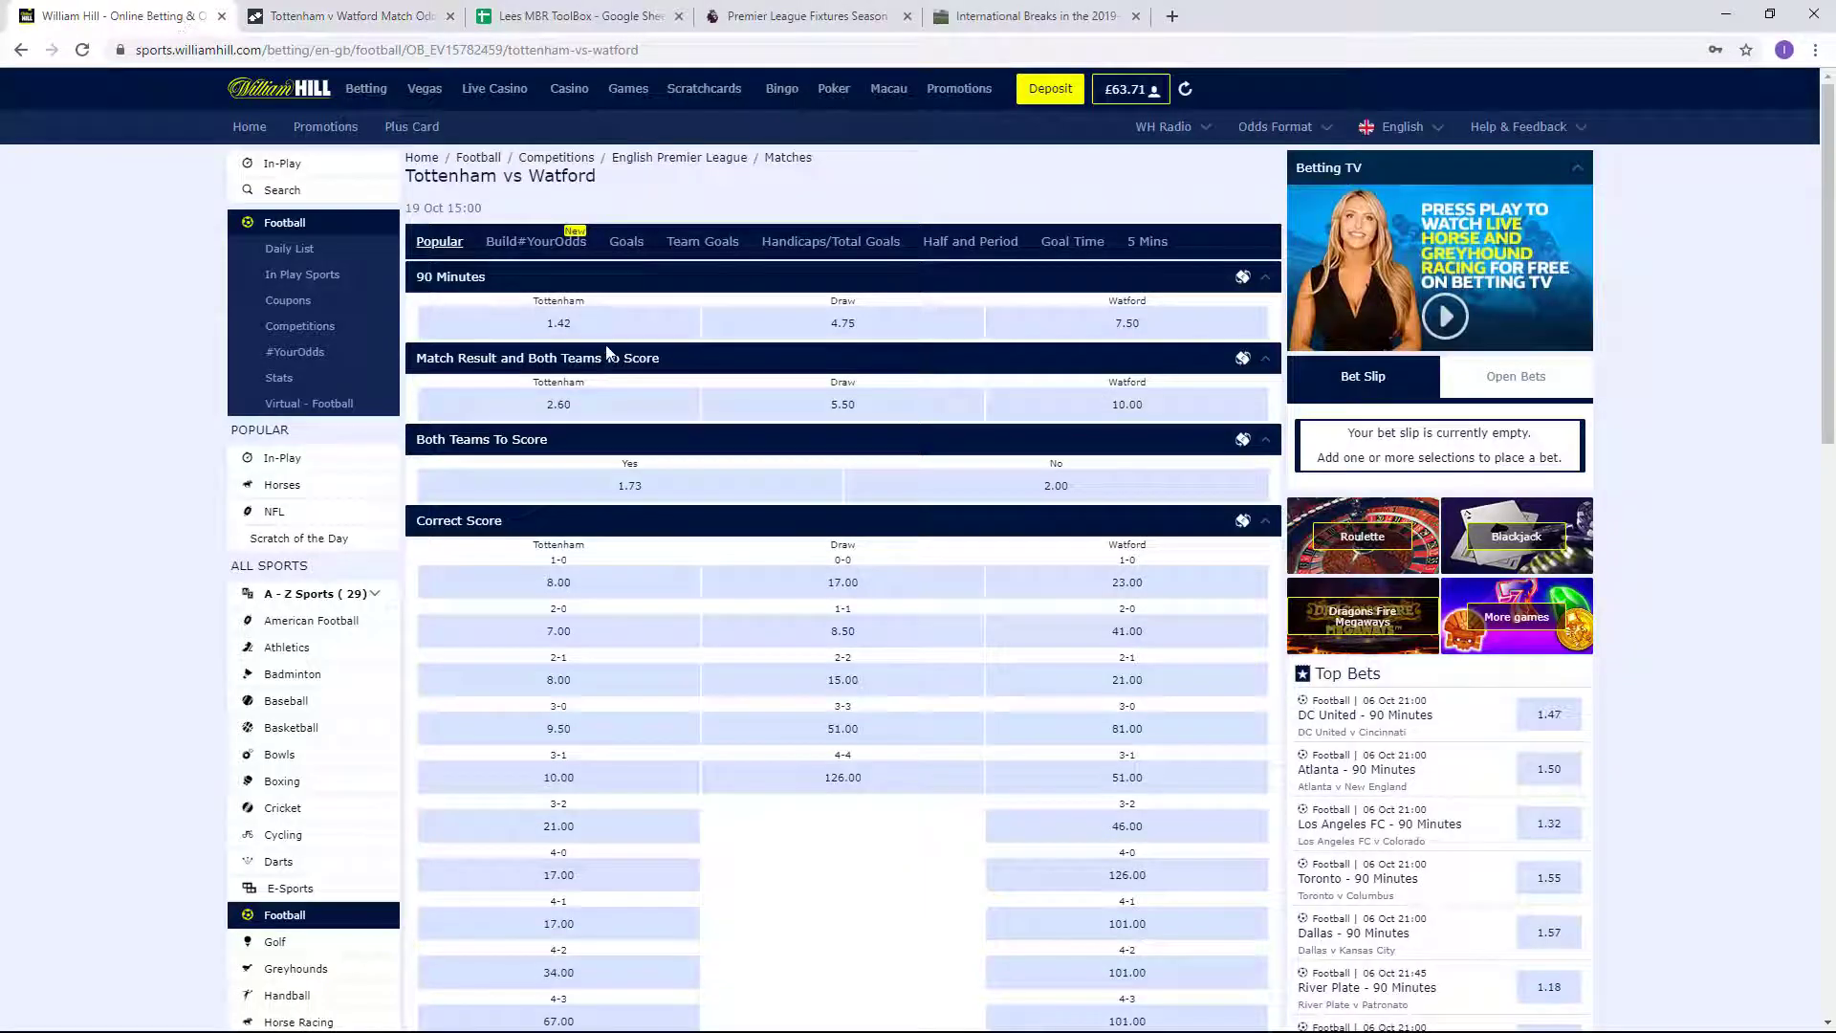
{"action": "left_click", "coordinate": [856, 327]}
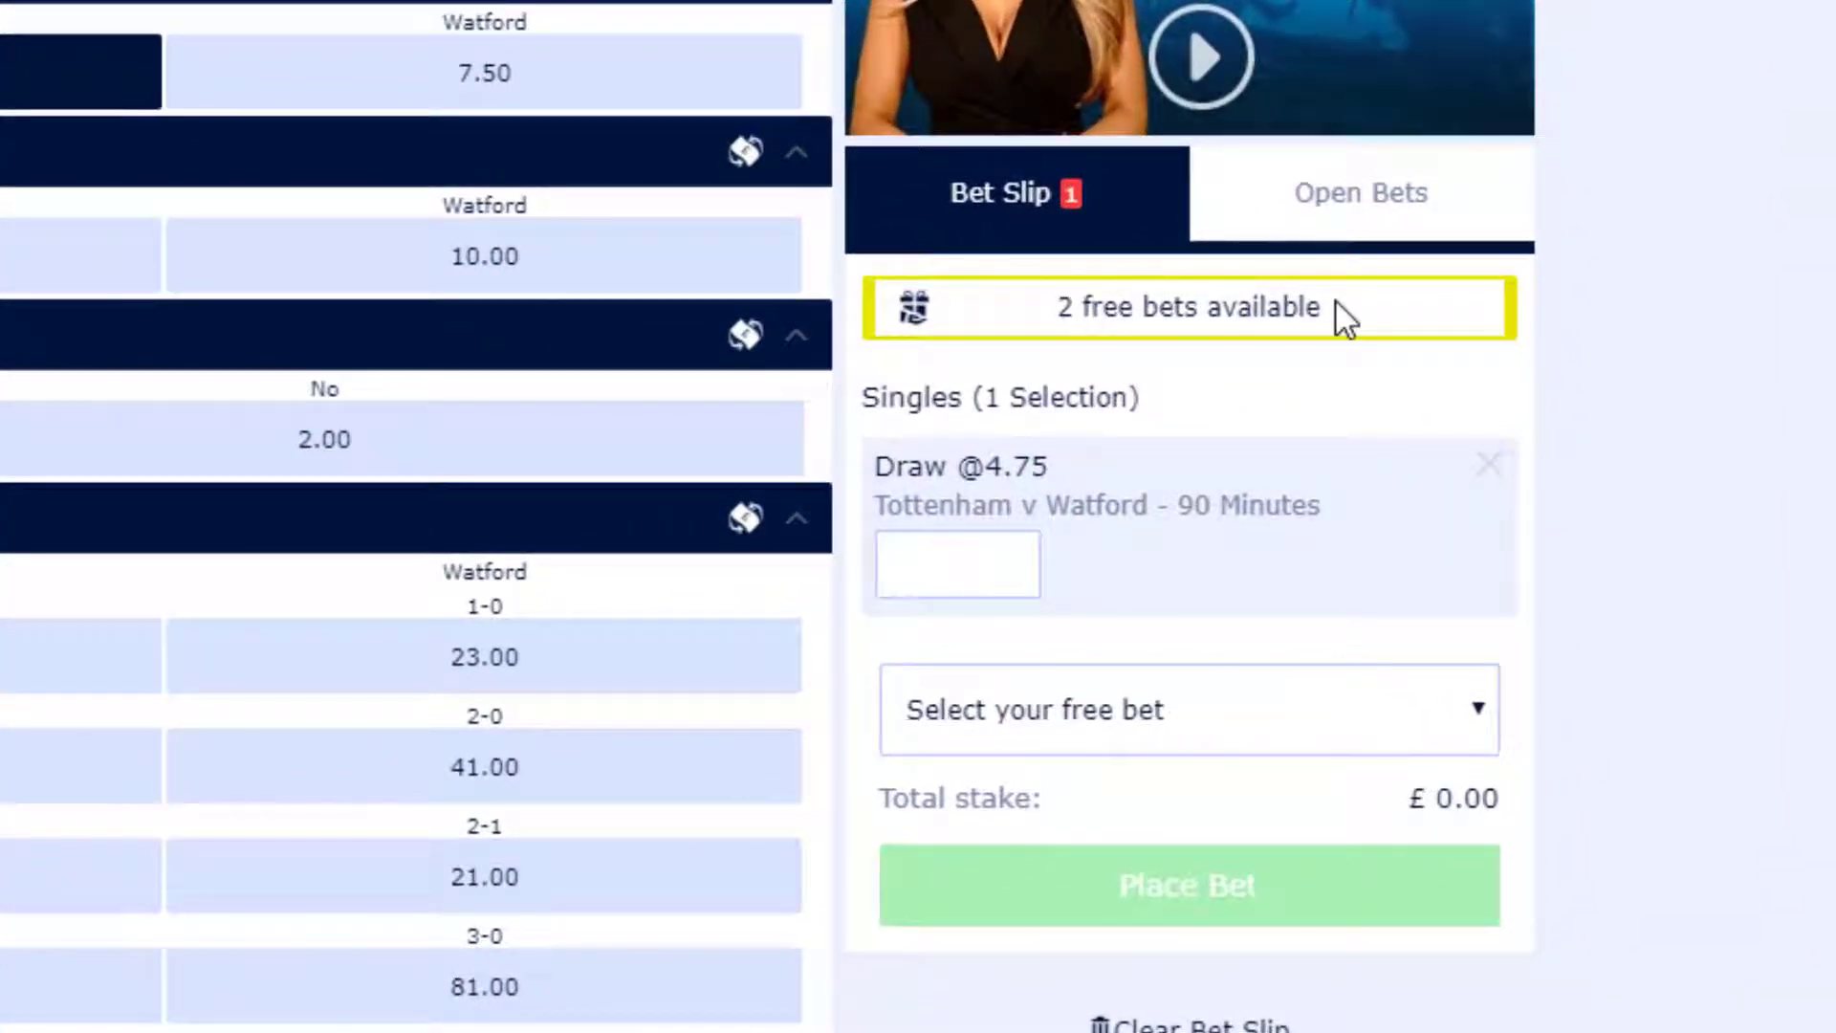
{"action": "left_click", "coordinate": [1484, 736]}
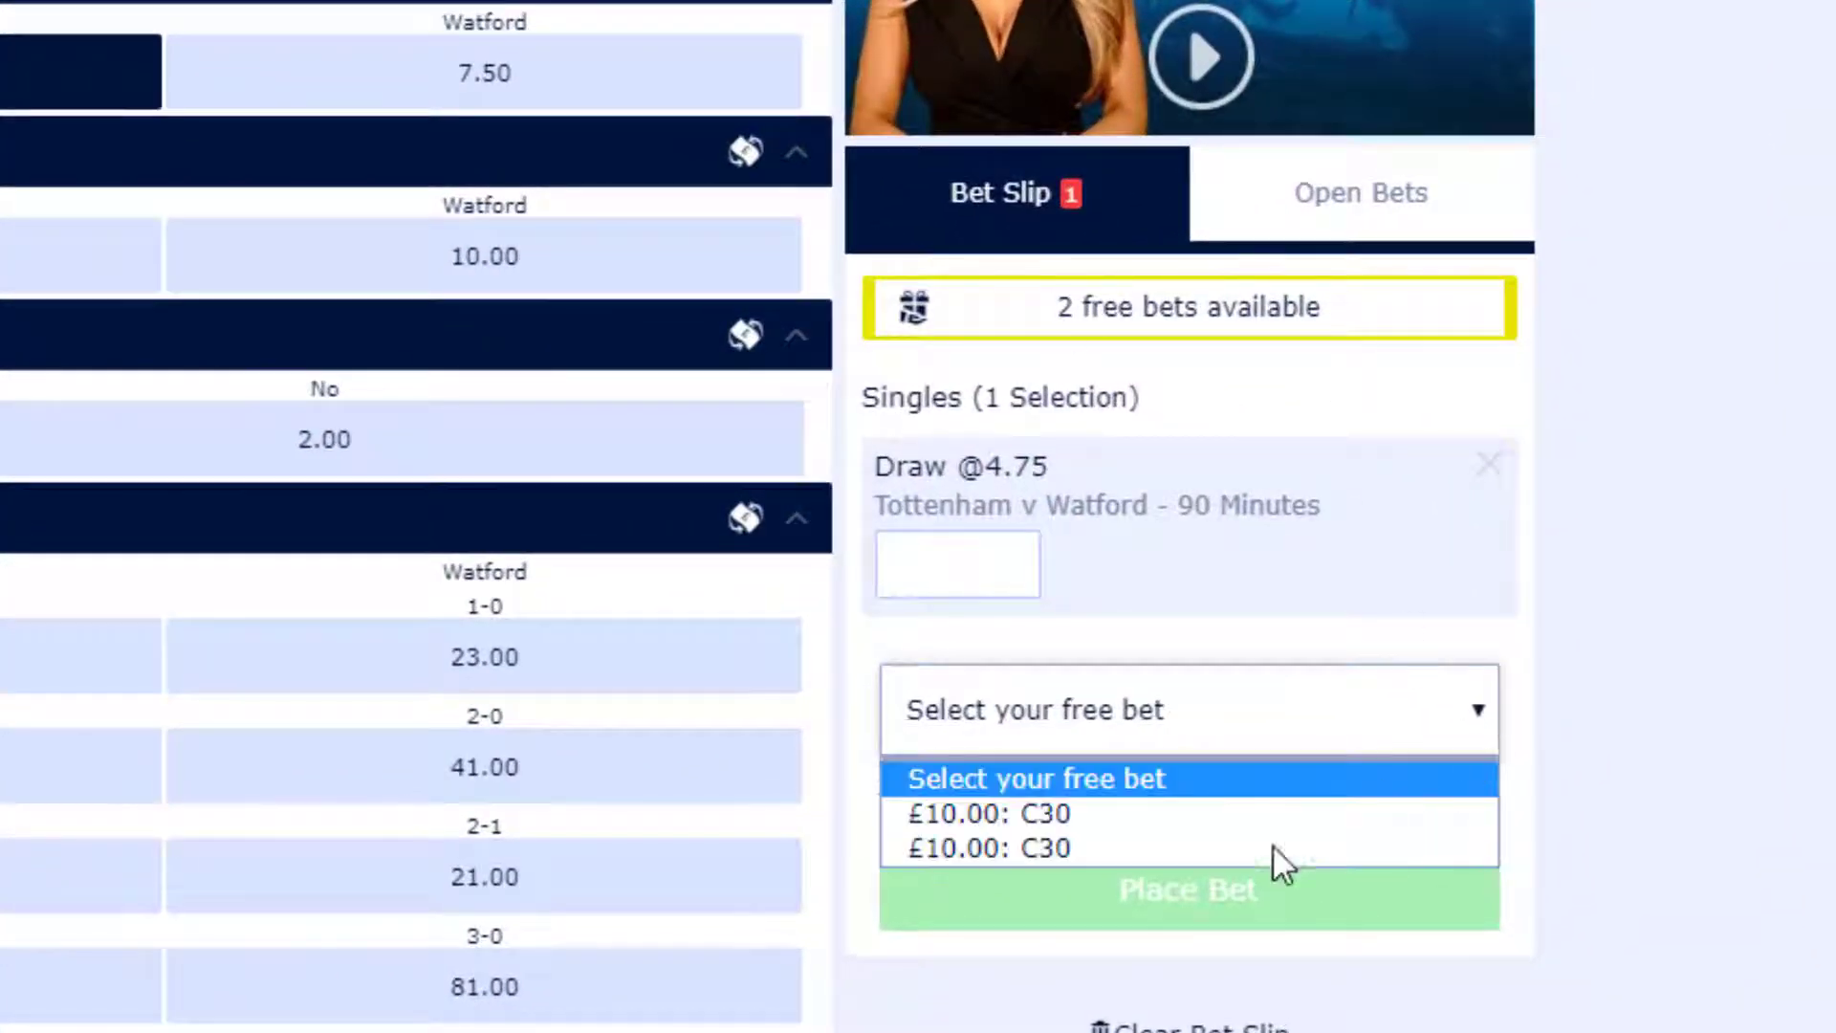
{"action": "left_click", "coordinate": [1173, 817]}
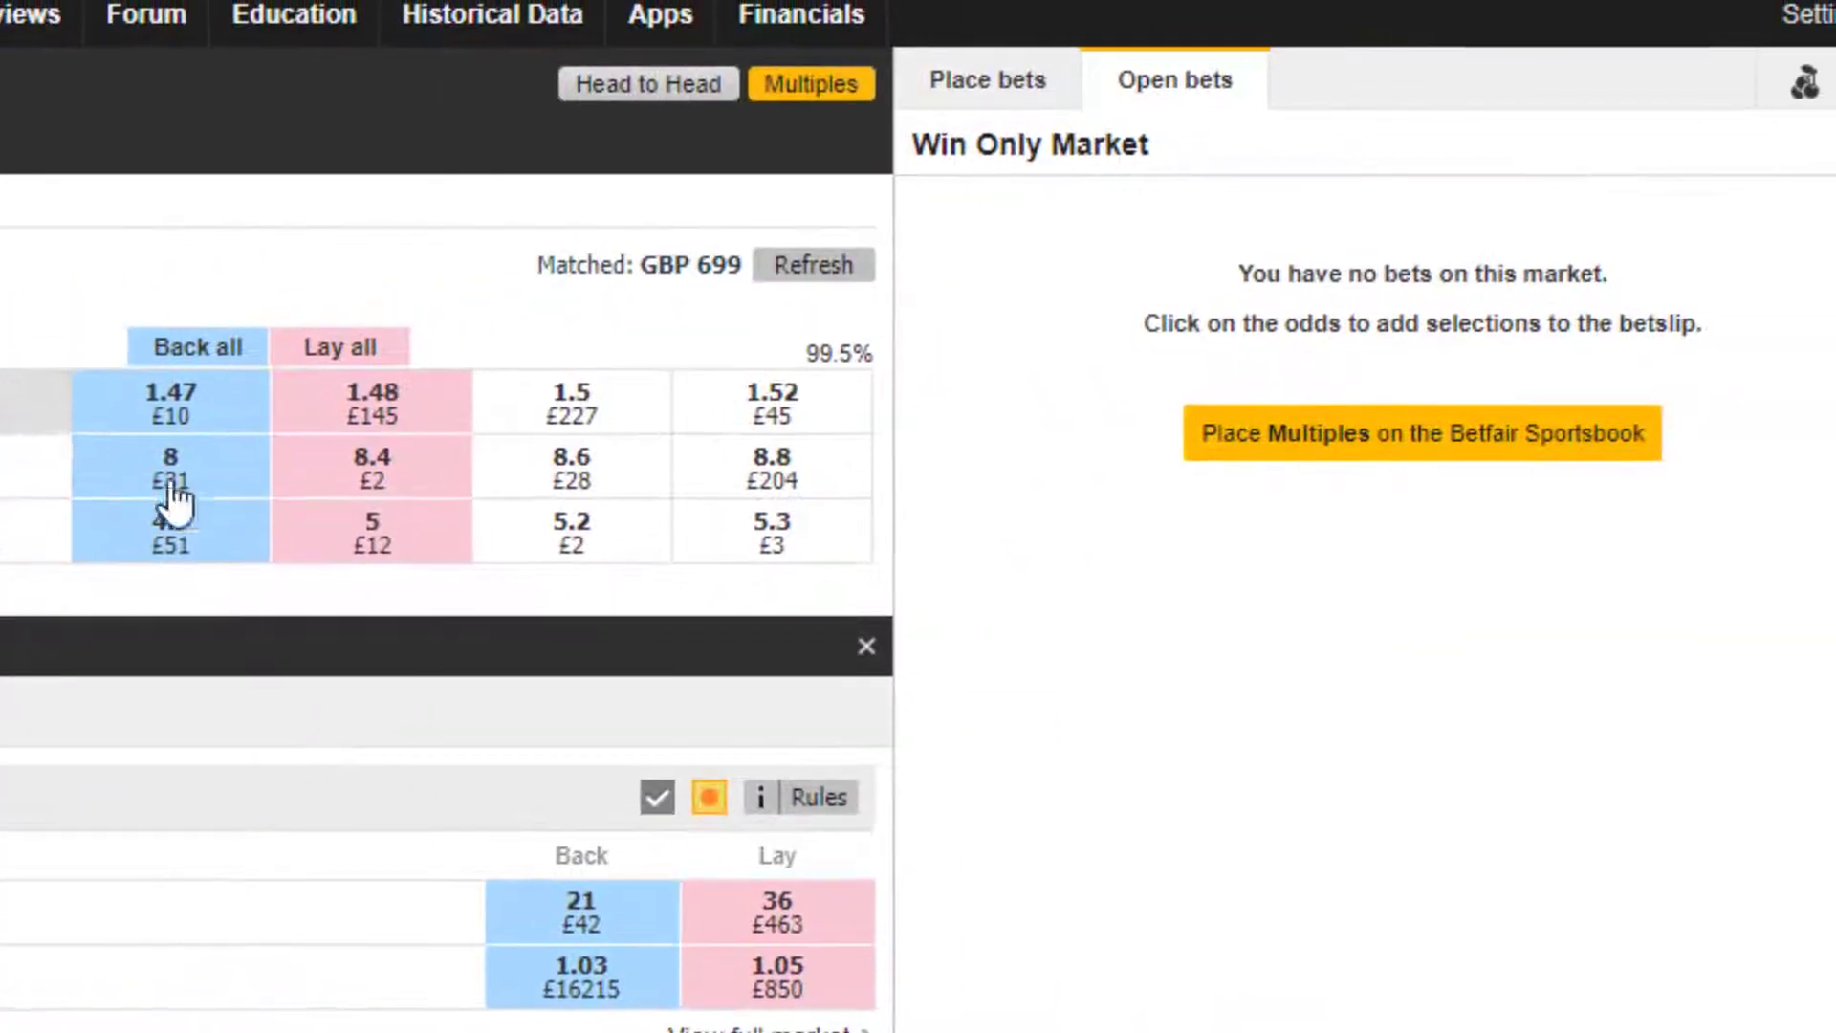
Prepare a Betfair lay of the Tottenham v Watford draw at odds of 5 with a £7.58 backer's stake, checking it against the calculator.
{"action": "left_click", "coordinate": [319, 559]}
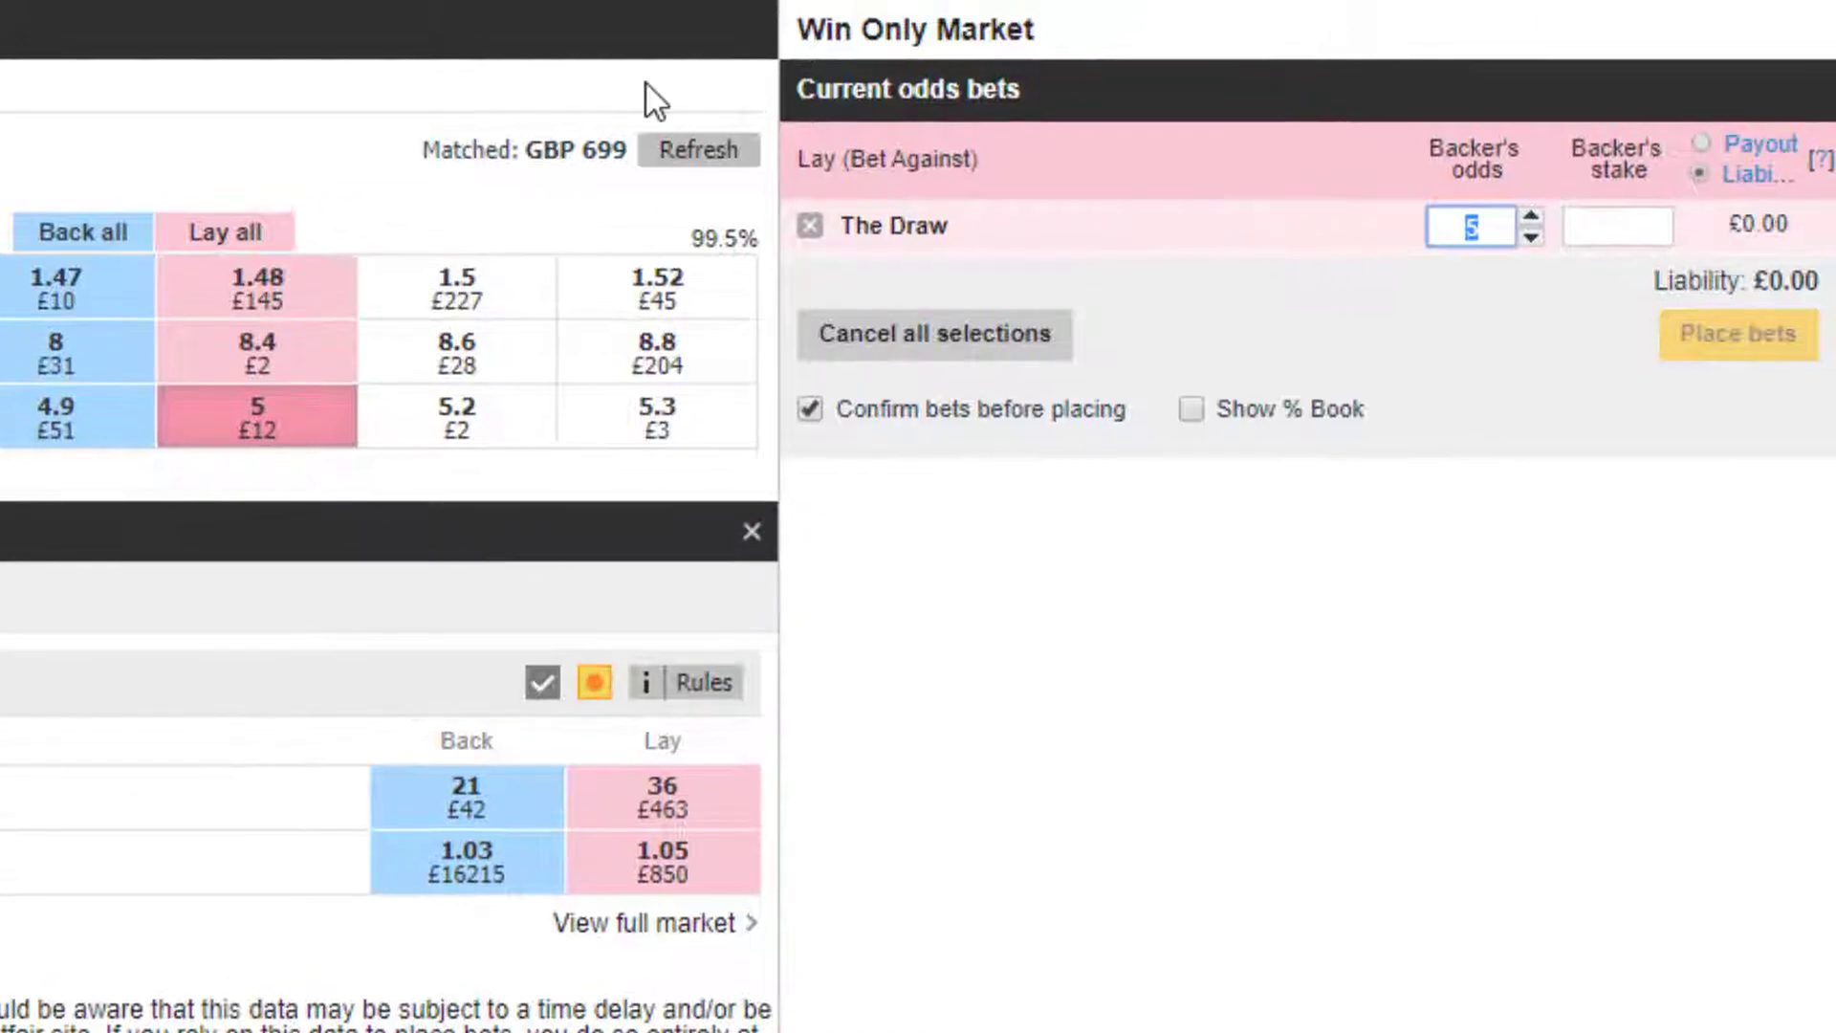
{"action": "left_click", "coordinate": [1629, 237]}
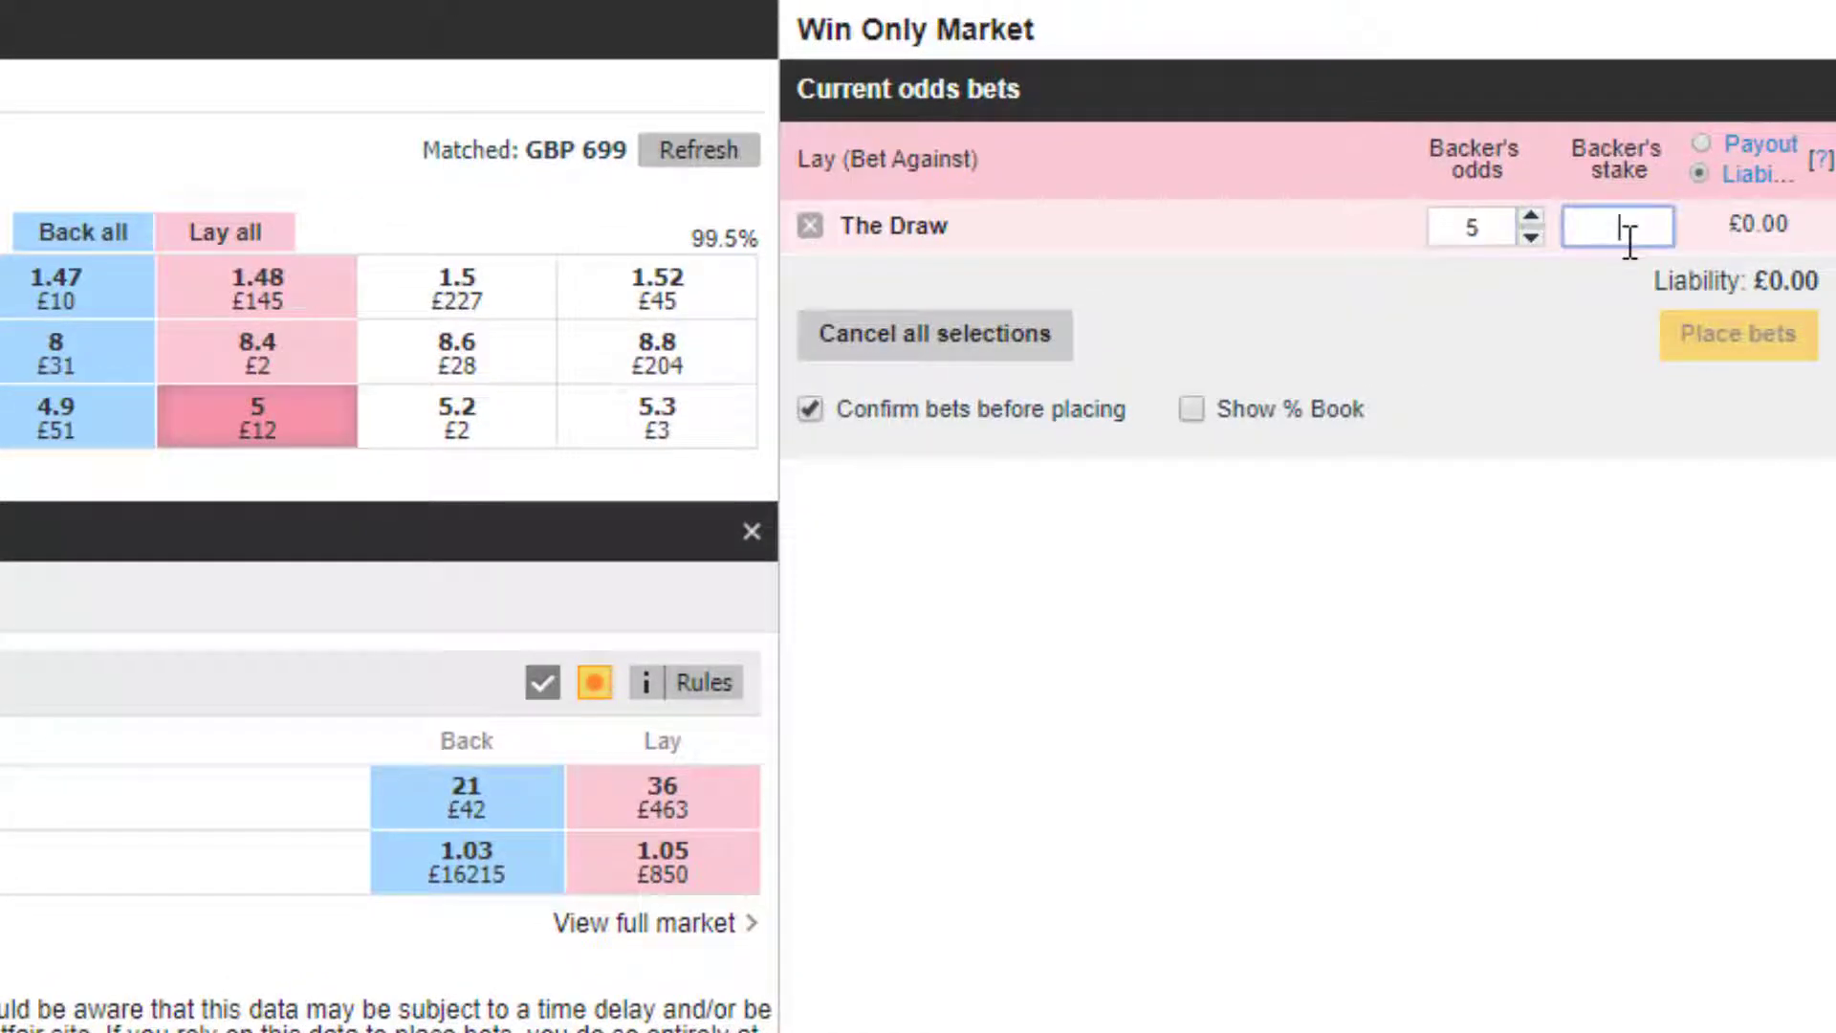
{"action": "type", "text": "7.58"}
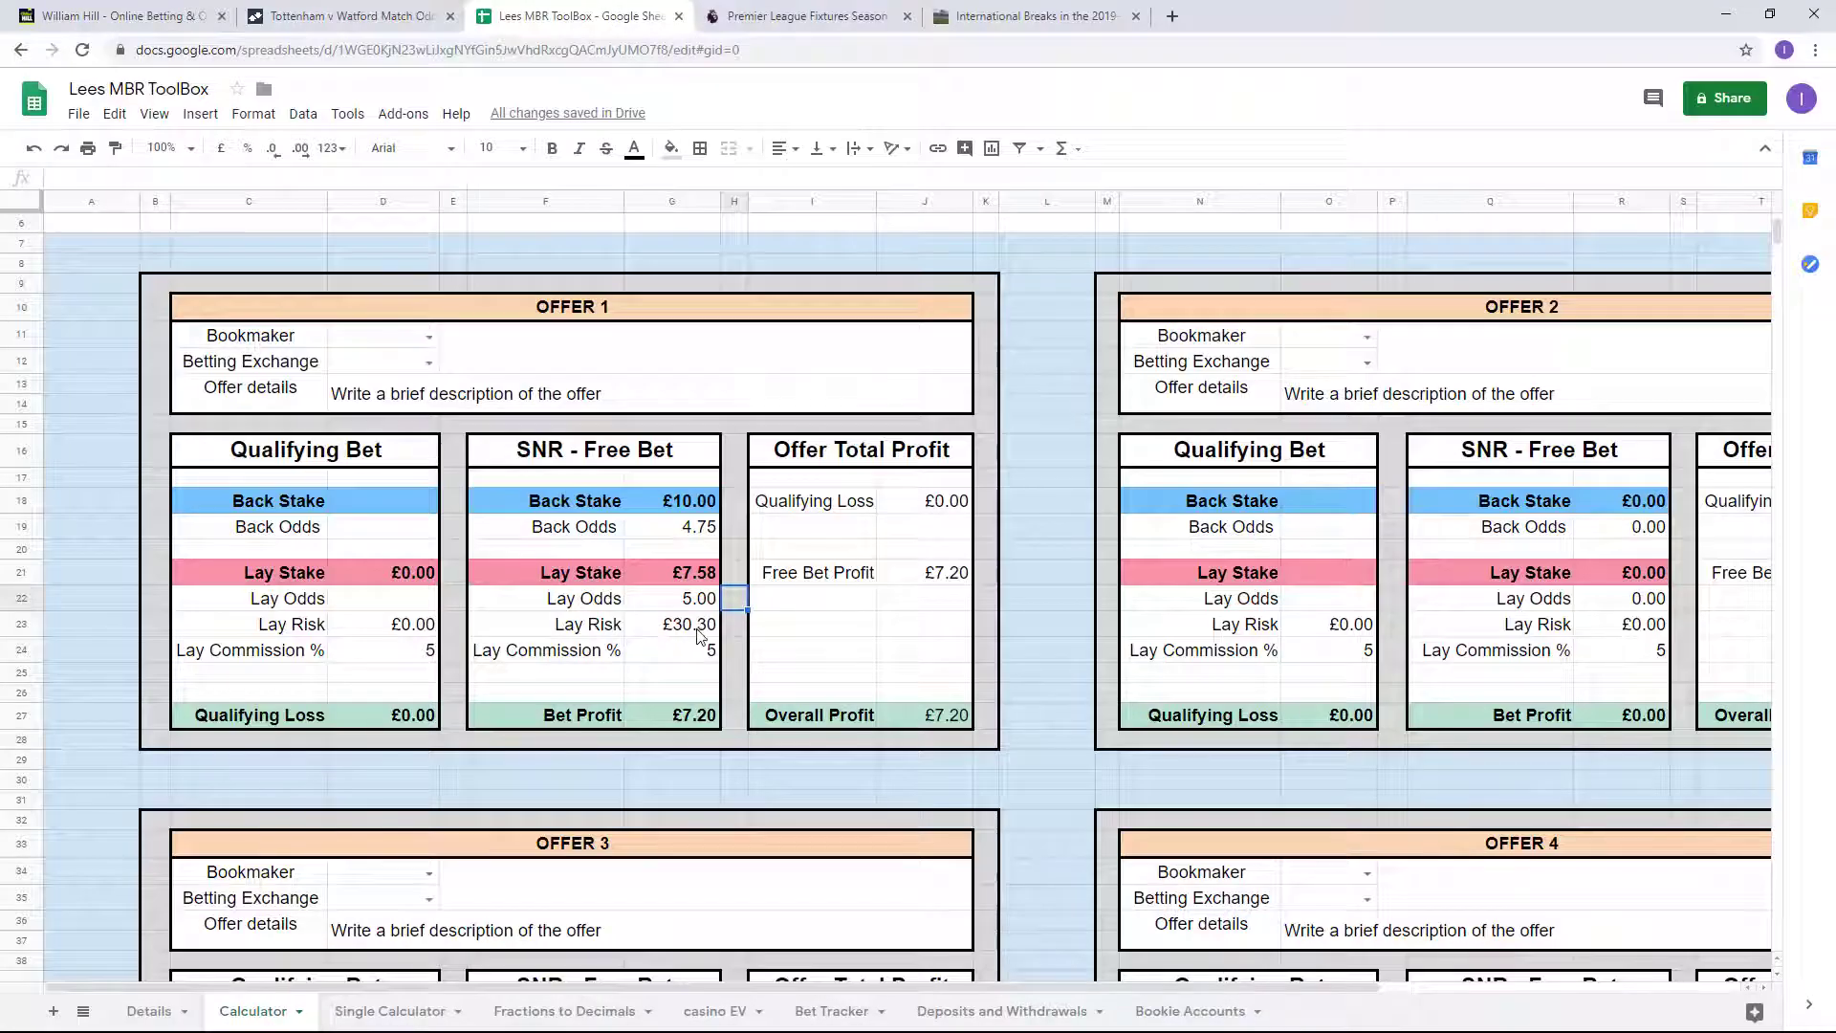
{"action": "left_click", "coordinate": [349, 16]}
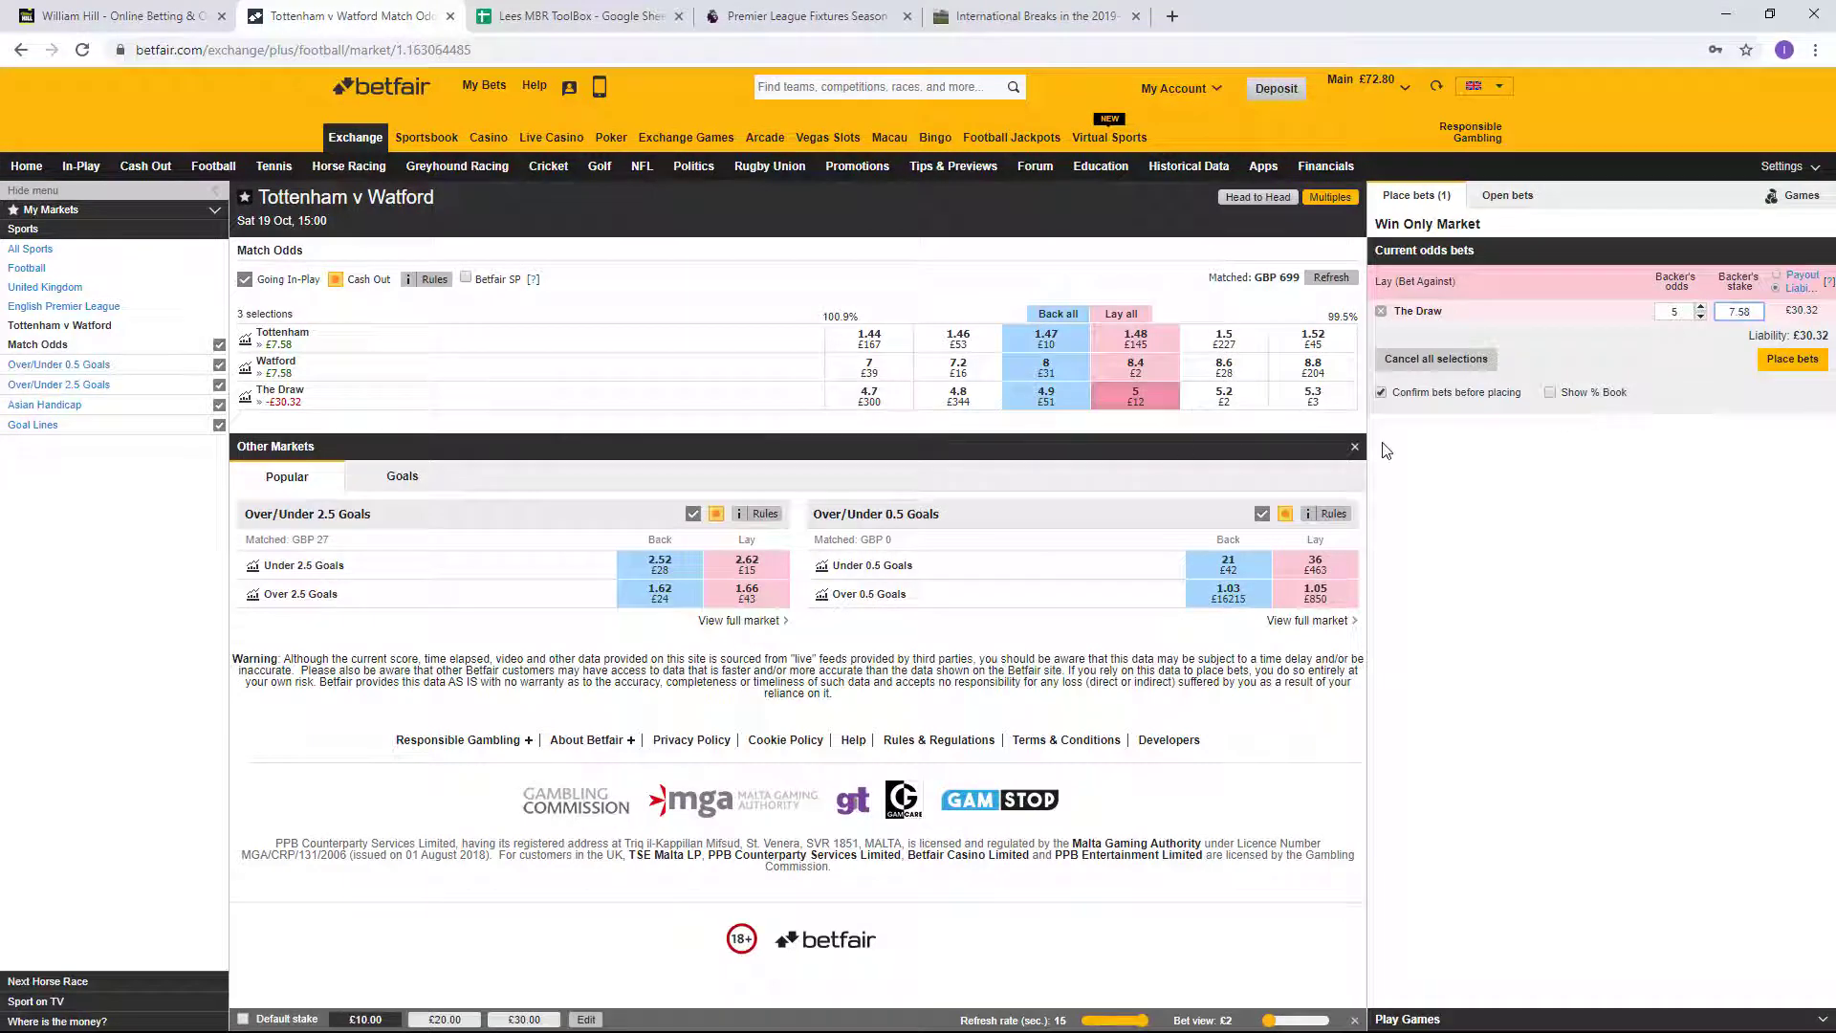
{"action": "left_click", "coordinate": [575, 17]}
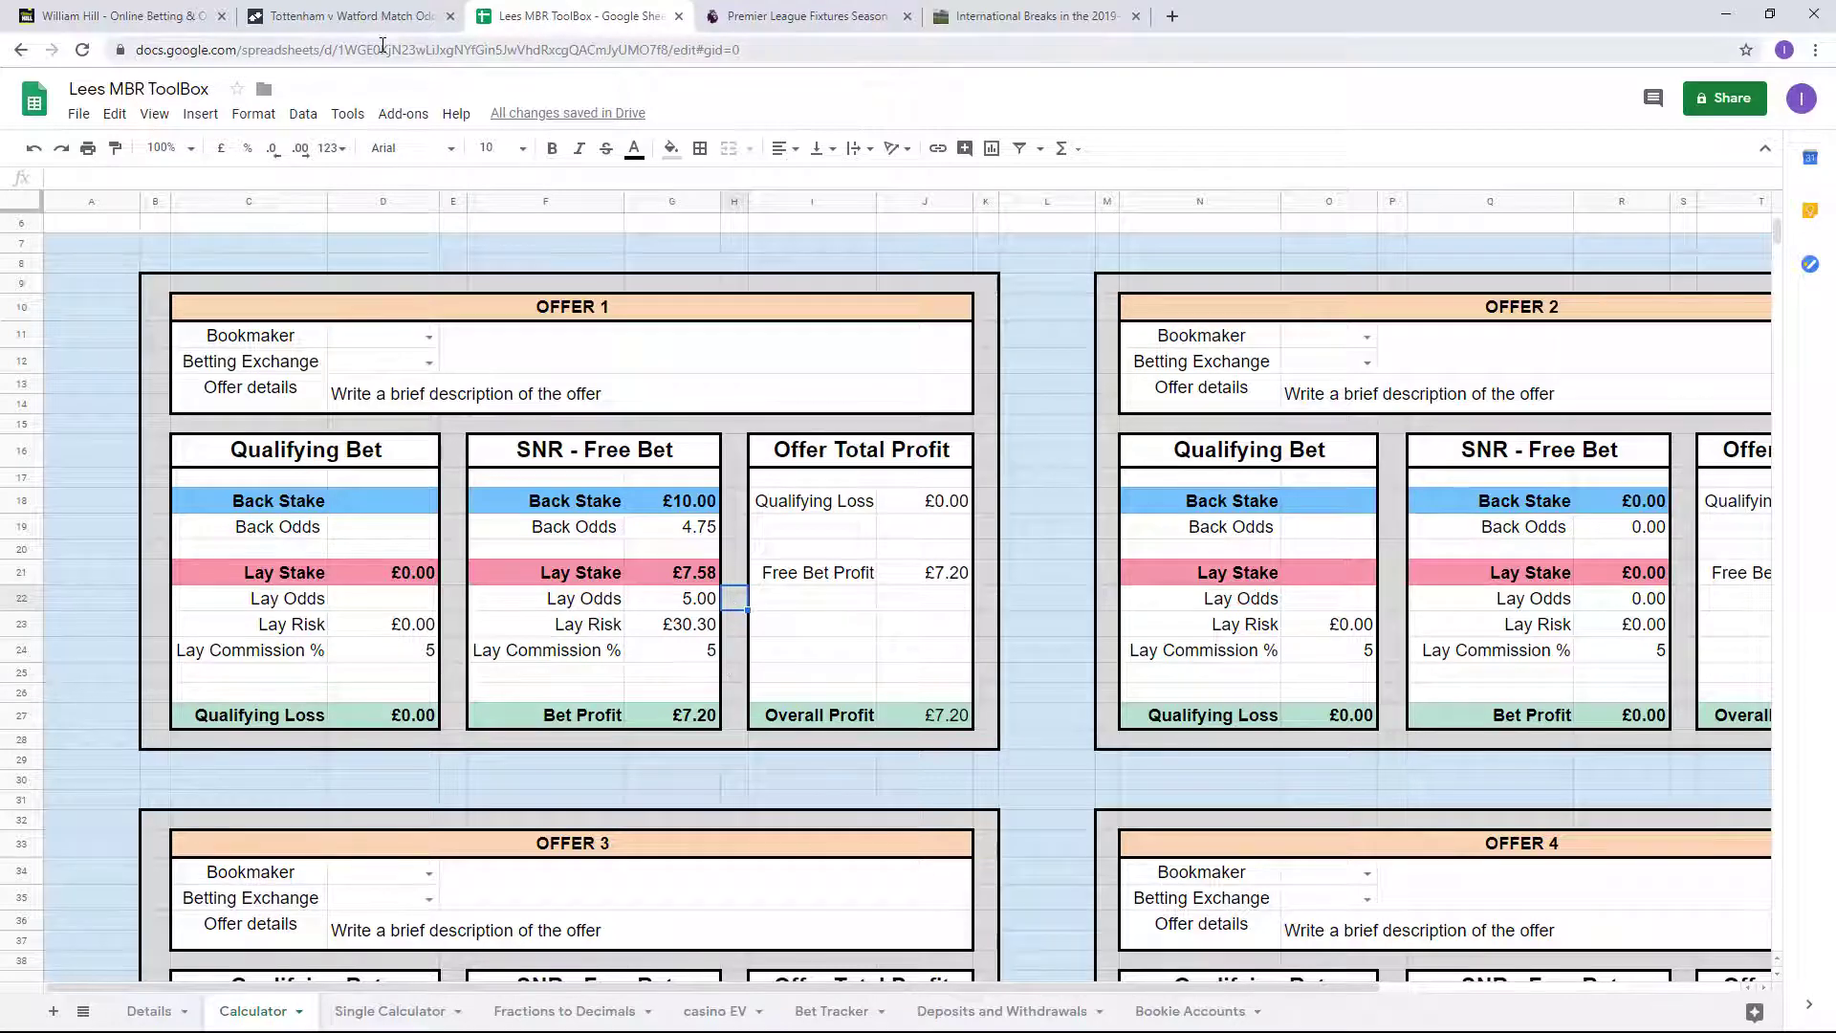
Place the William Hill free bet on the Tottenham v Watford draw, and submit and confirm the matching Betfair lay.
{"action": "left_click", "coordinate": [115, 16]}
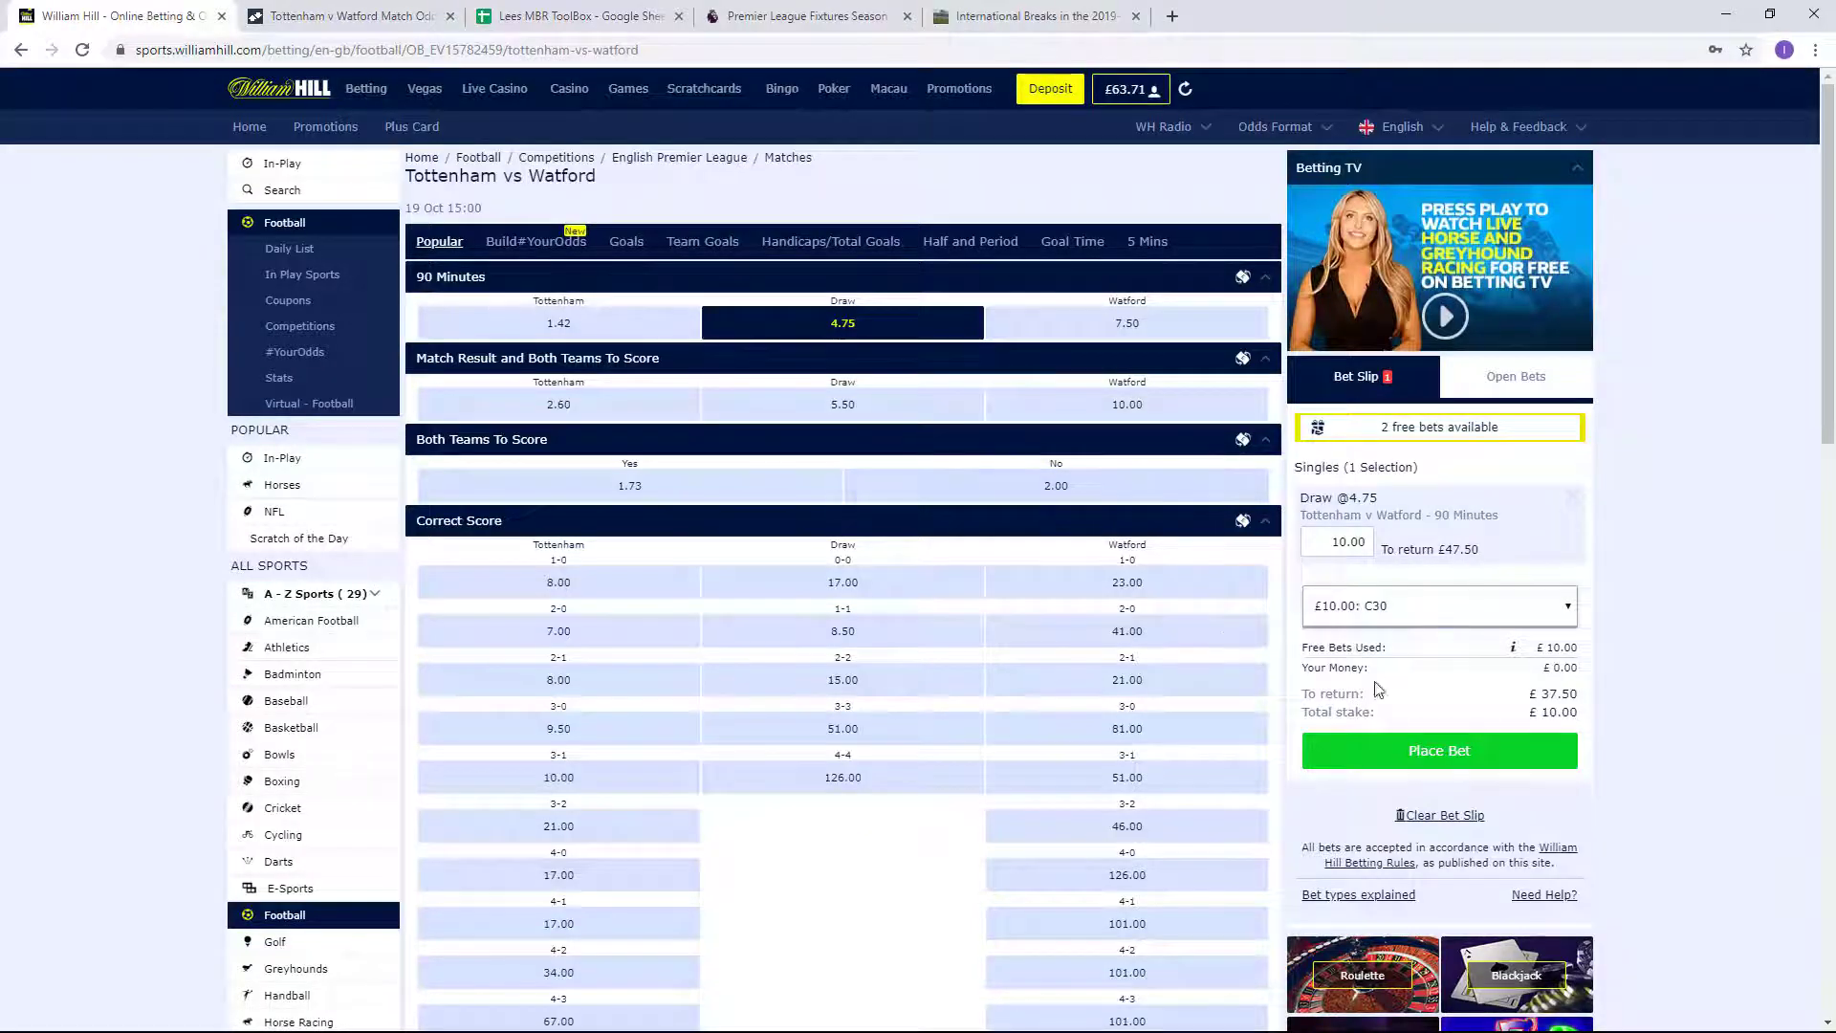
{"action": "left_click", "coordinate": [1439, 751]}
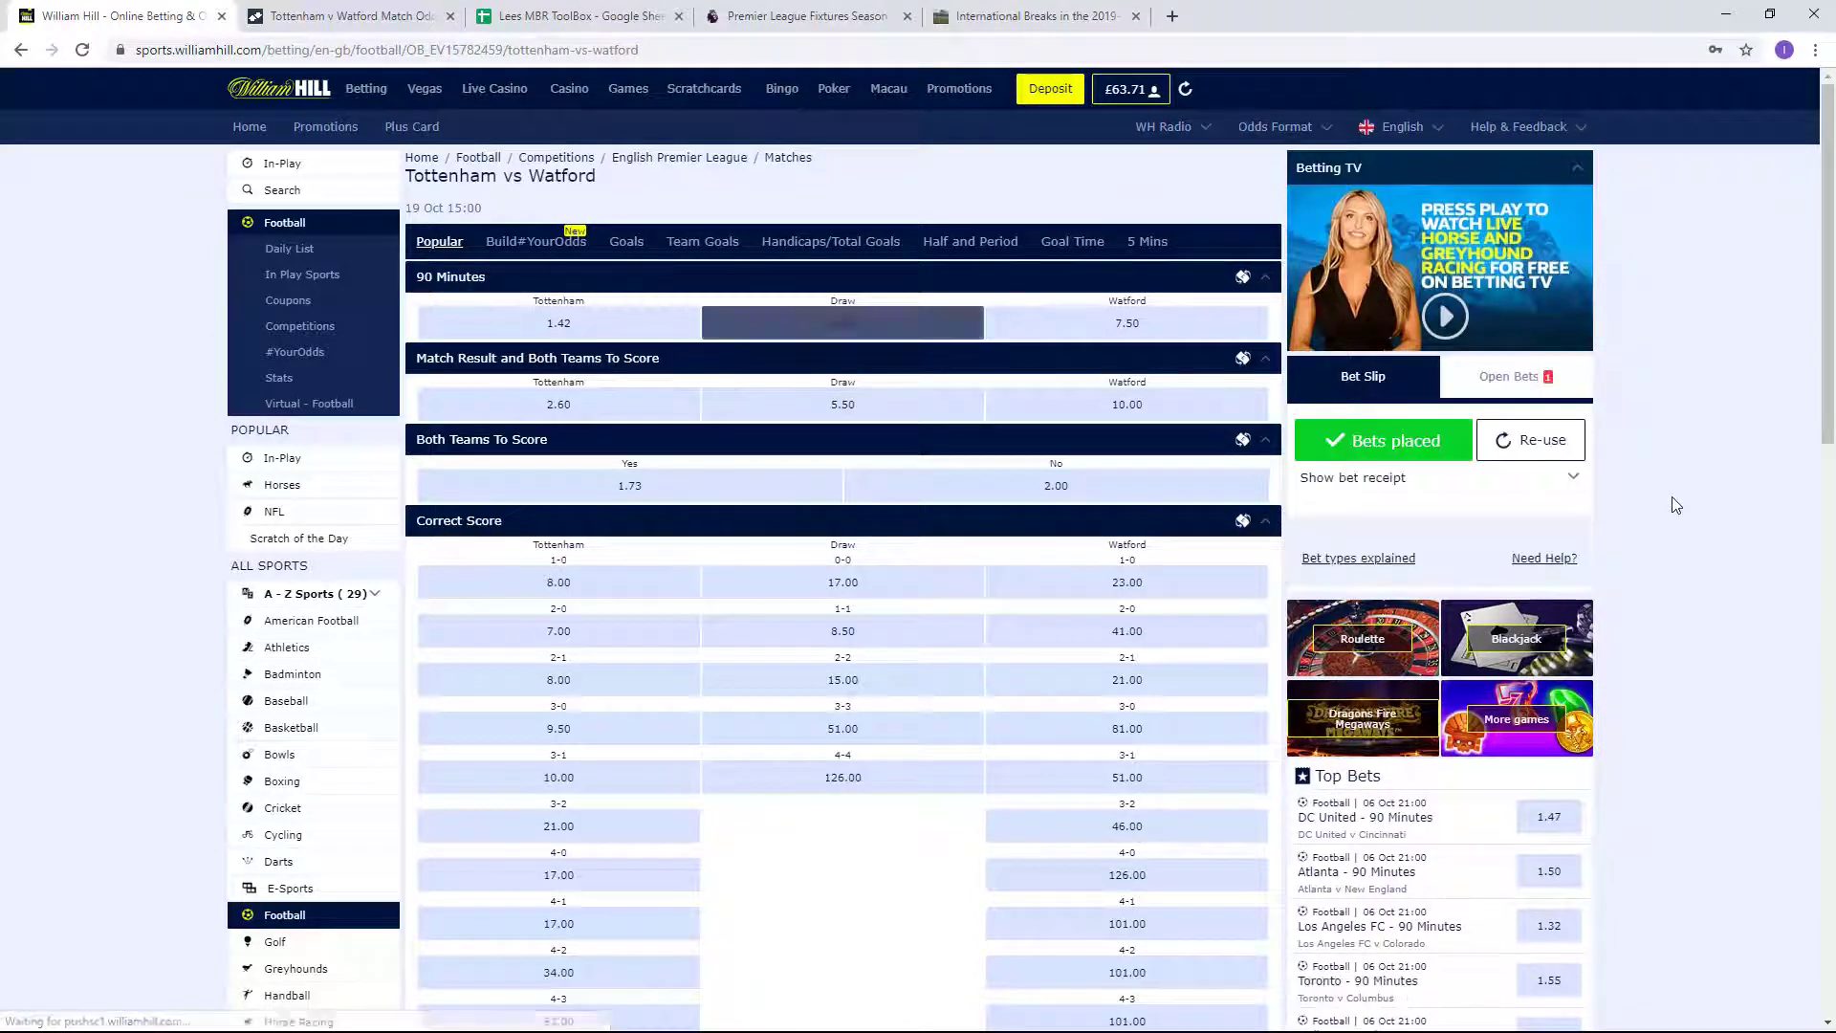
{"action": "left_click", "coordinate": [363, 16]}
{"action": "left_click", "coordinate": [1778, 360]}
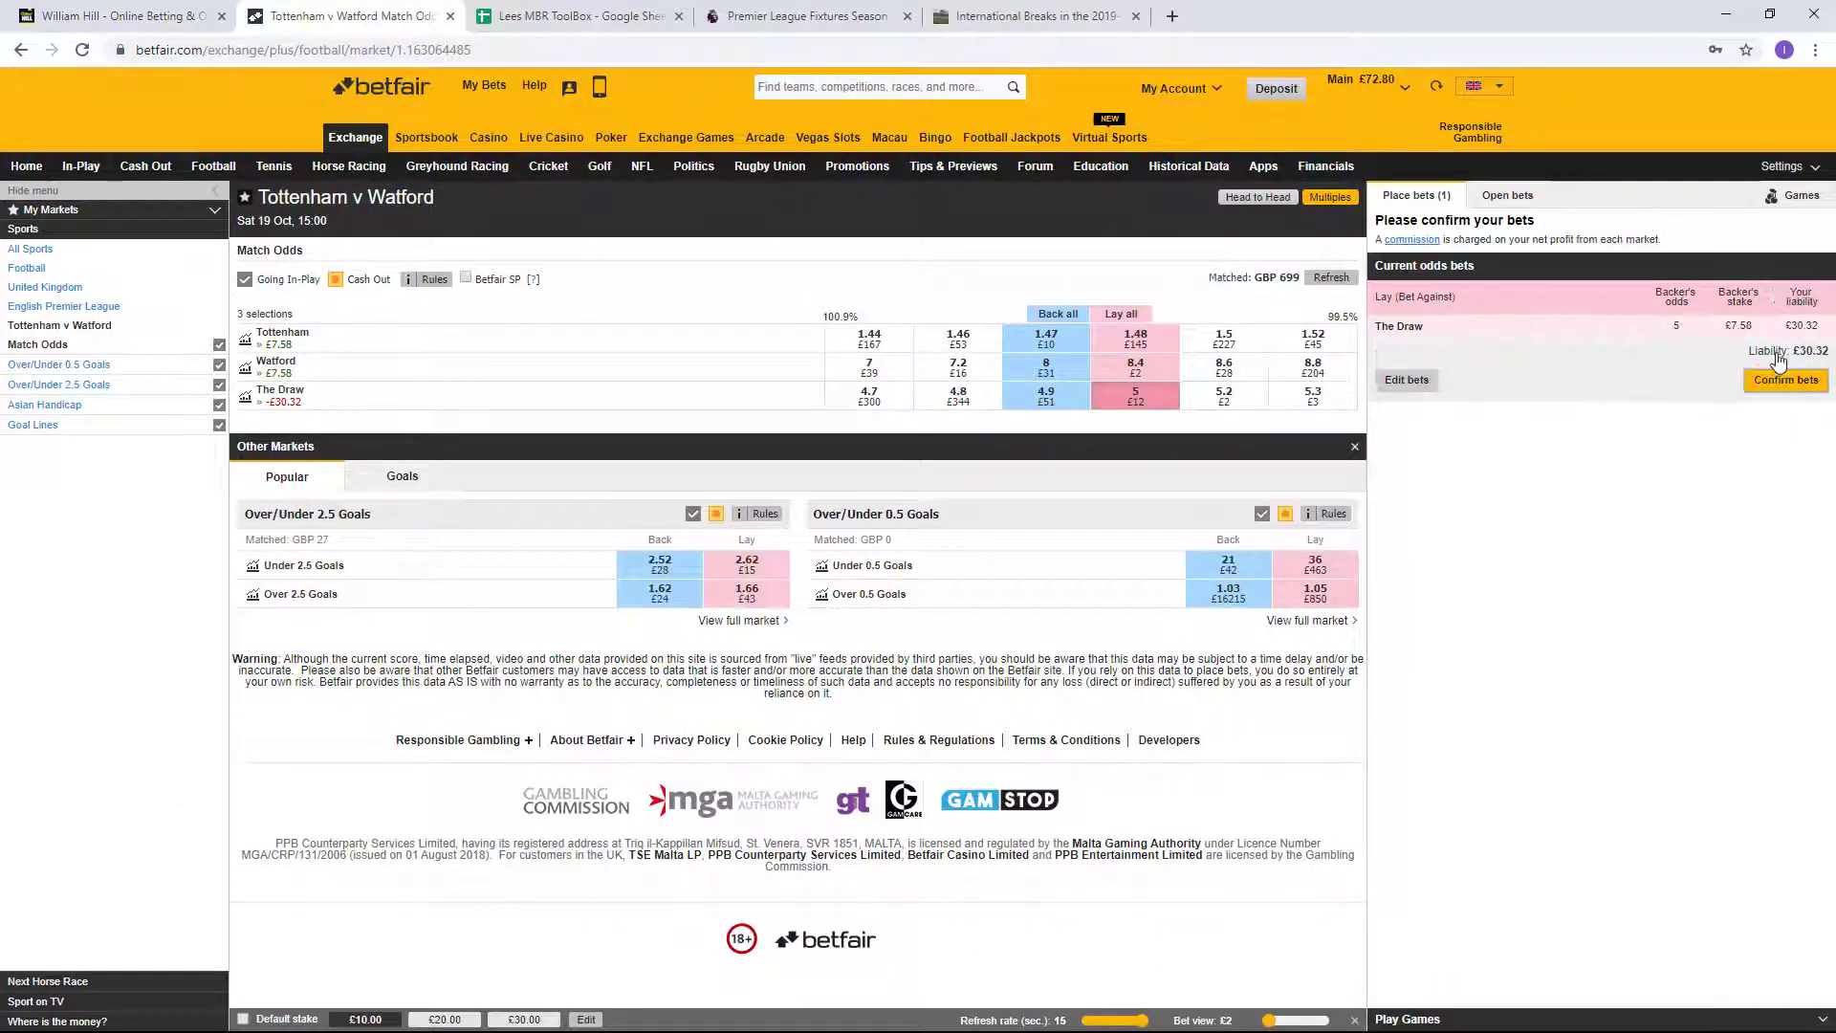
{"action": "left_click", "coordinate": [1781, 382]}
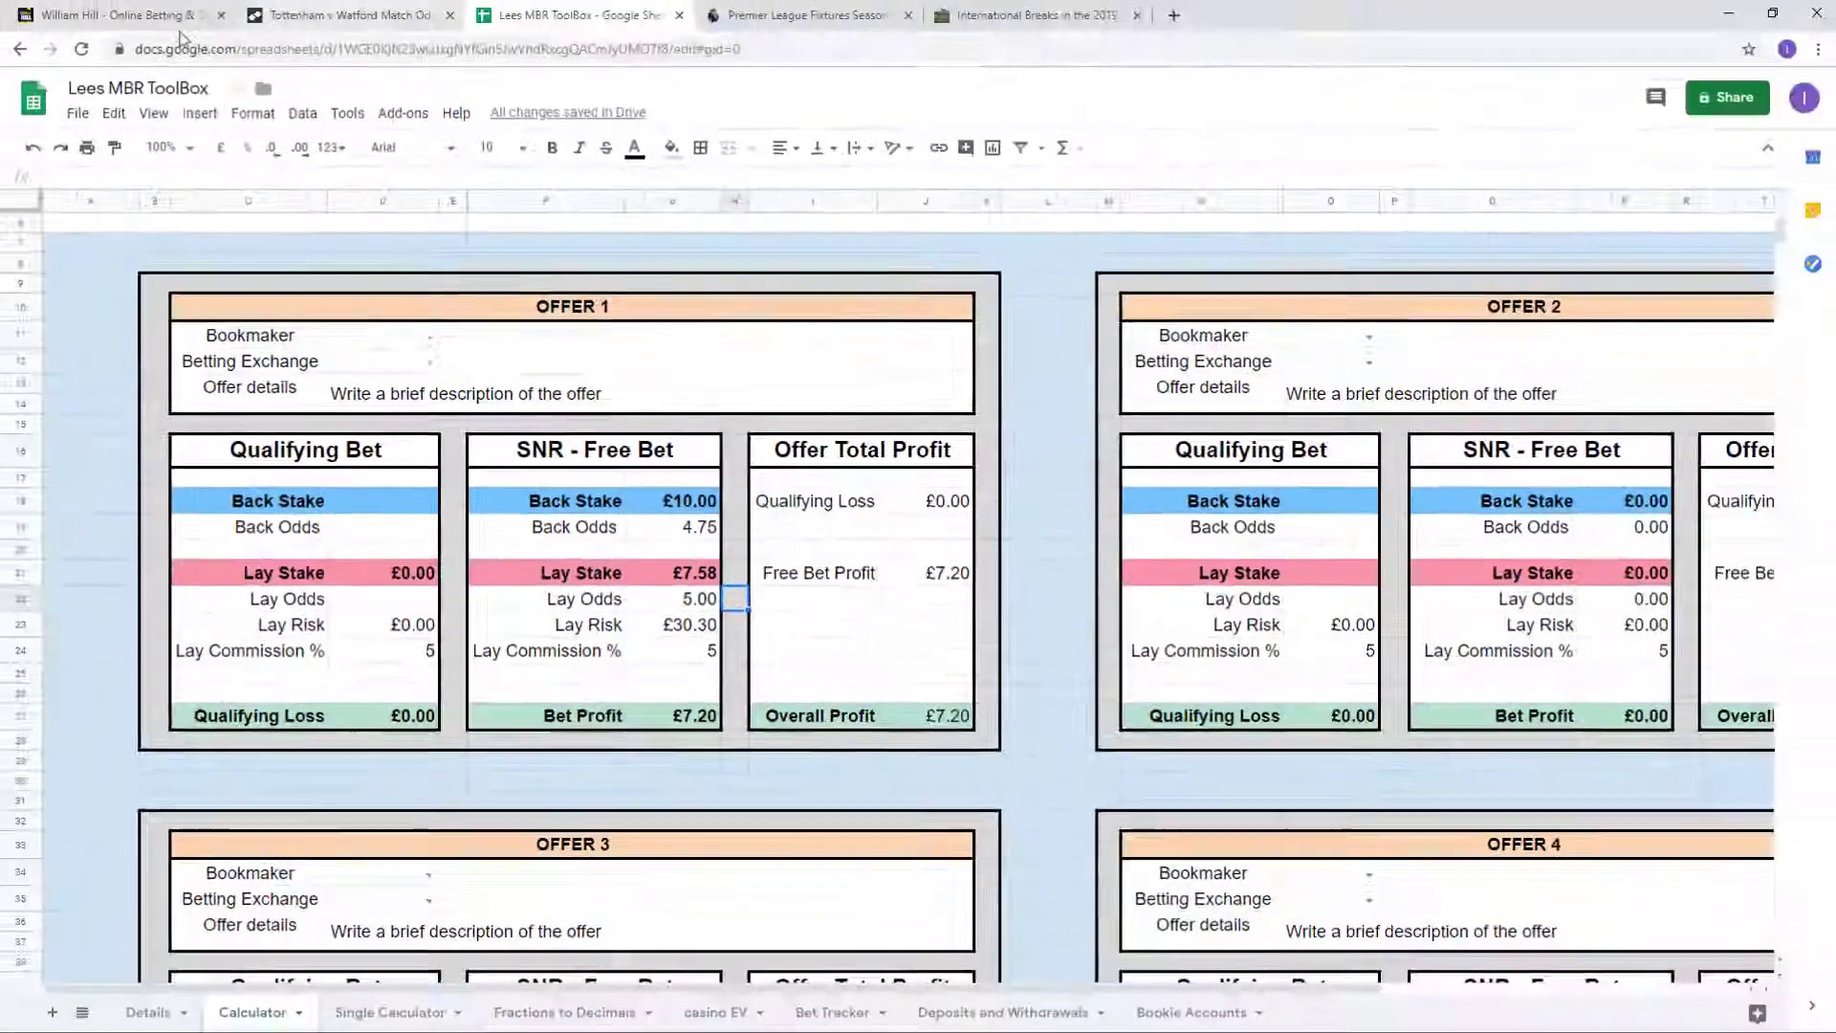
Check the Tottenham v Watford draw bet in William Hill's open bets and the matched lay on Betfair's receipt.
{"action": "left_click", "coordinate": [172, 17]}
{"action": "left_click", "coordinate": [1508, 376]}
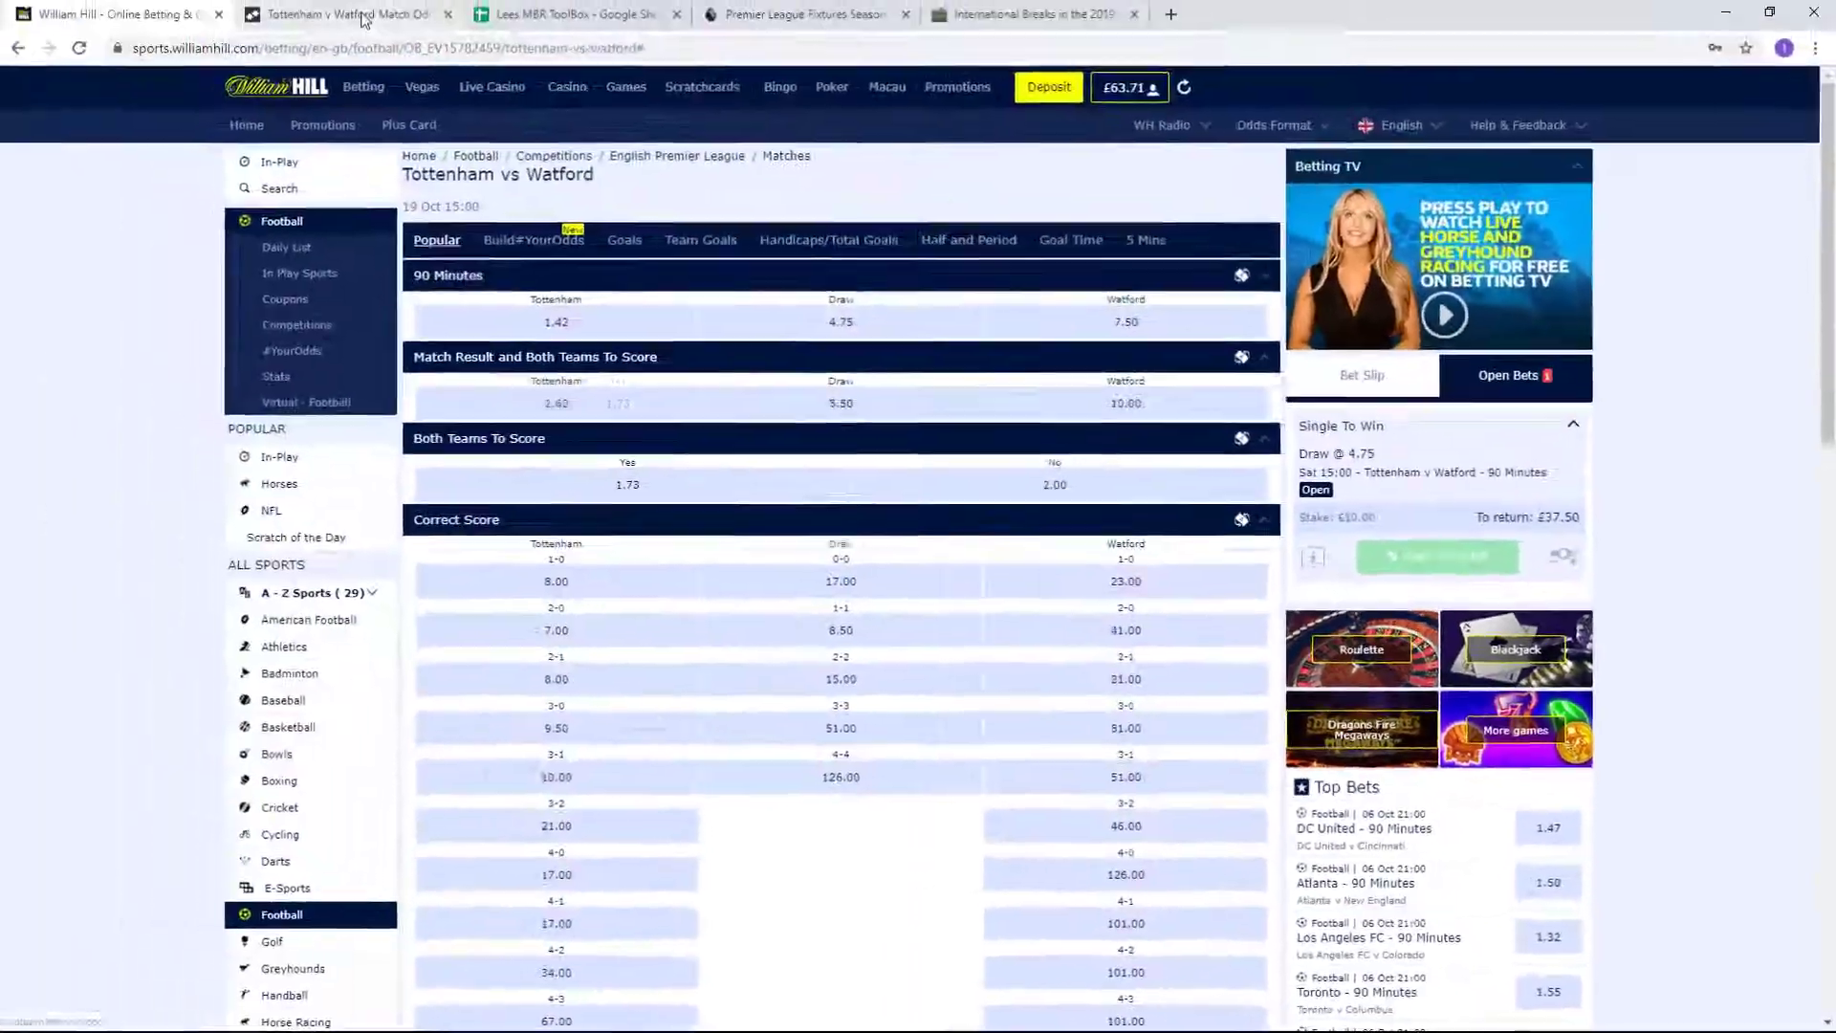
{"action": "left_click", "coordinate": [364, 17]}
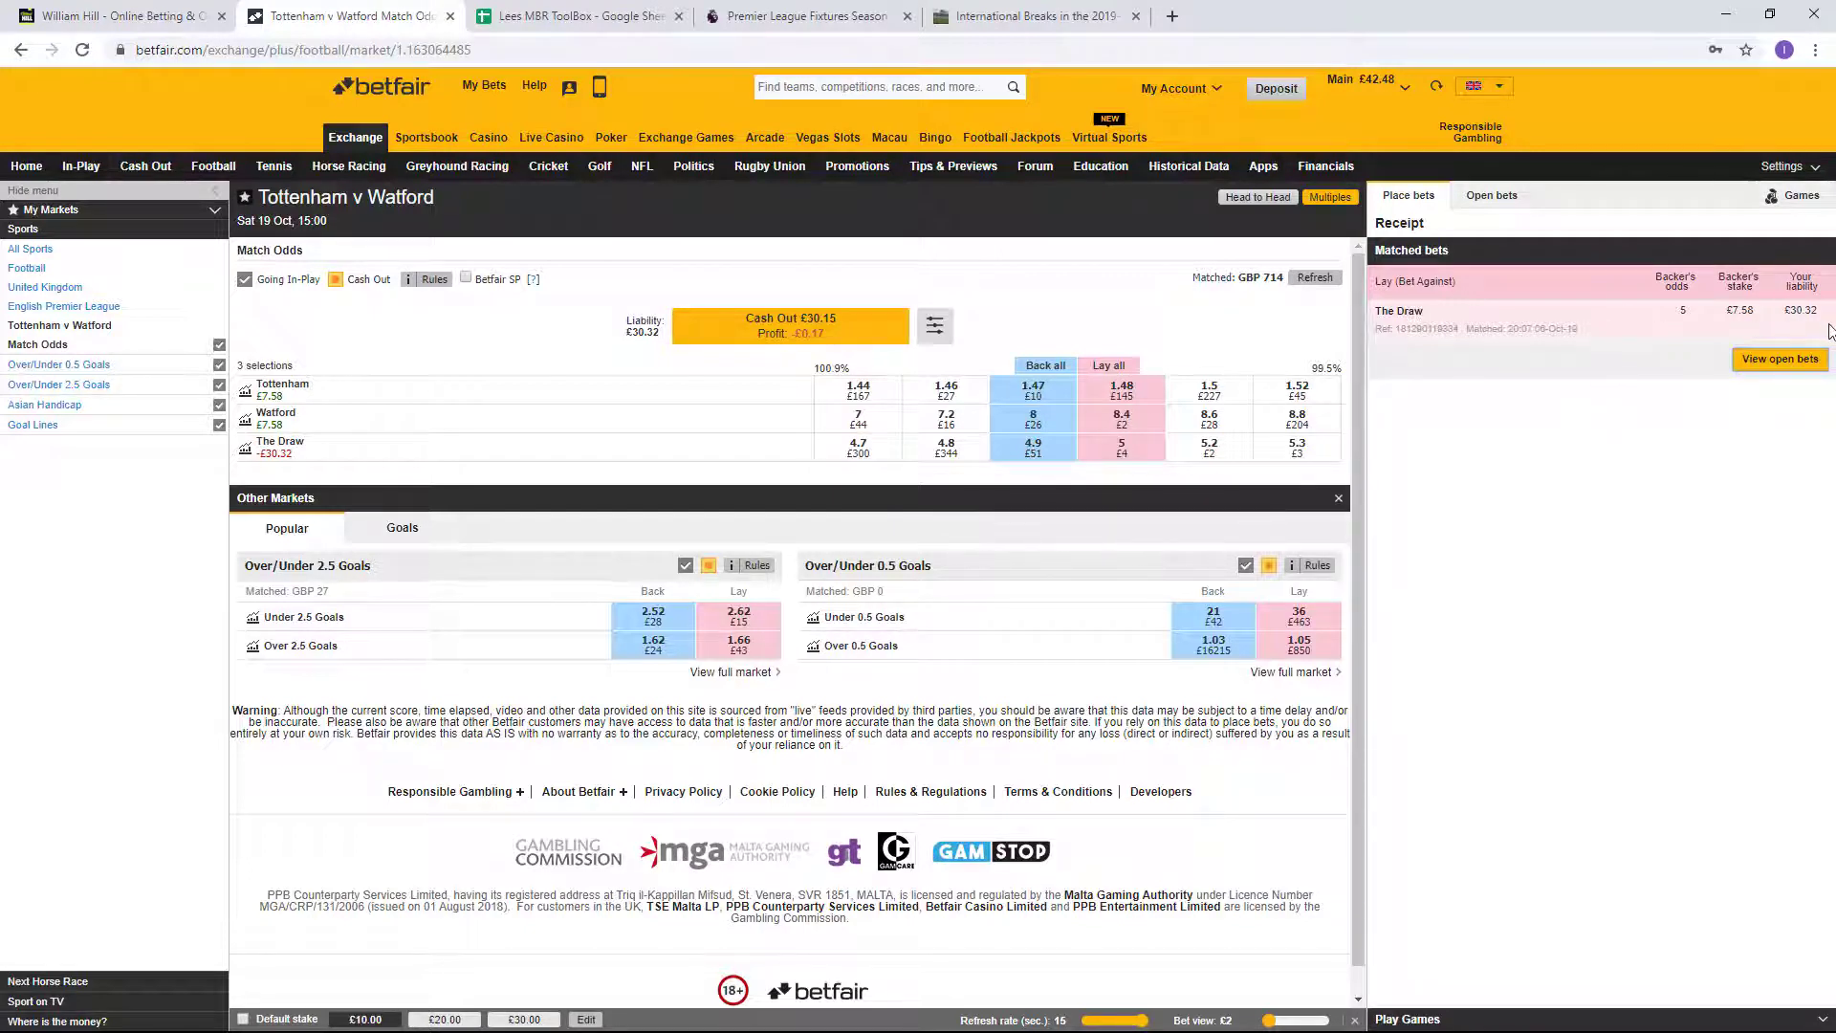
Open the toolbox's Bet Tracker sheet, go through the incomplete free bet row and move to the empty row below it.
{"action": "left_click", "coordinate": [585, 16]}
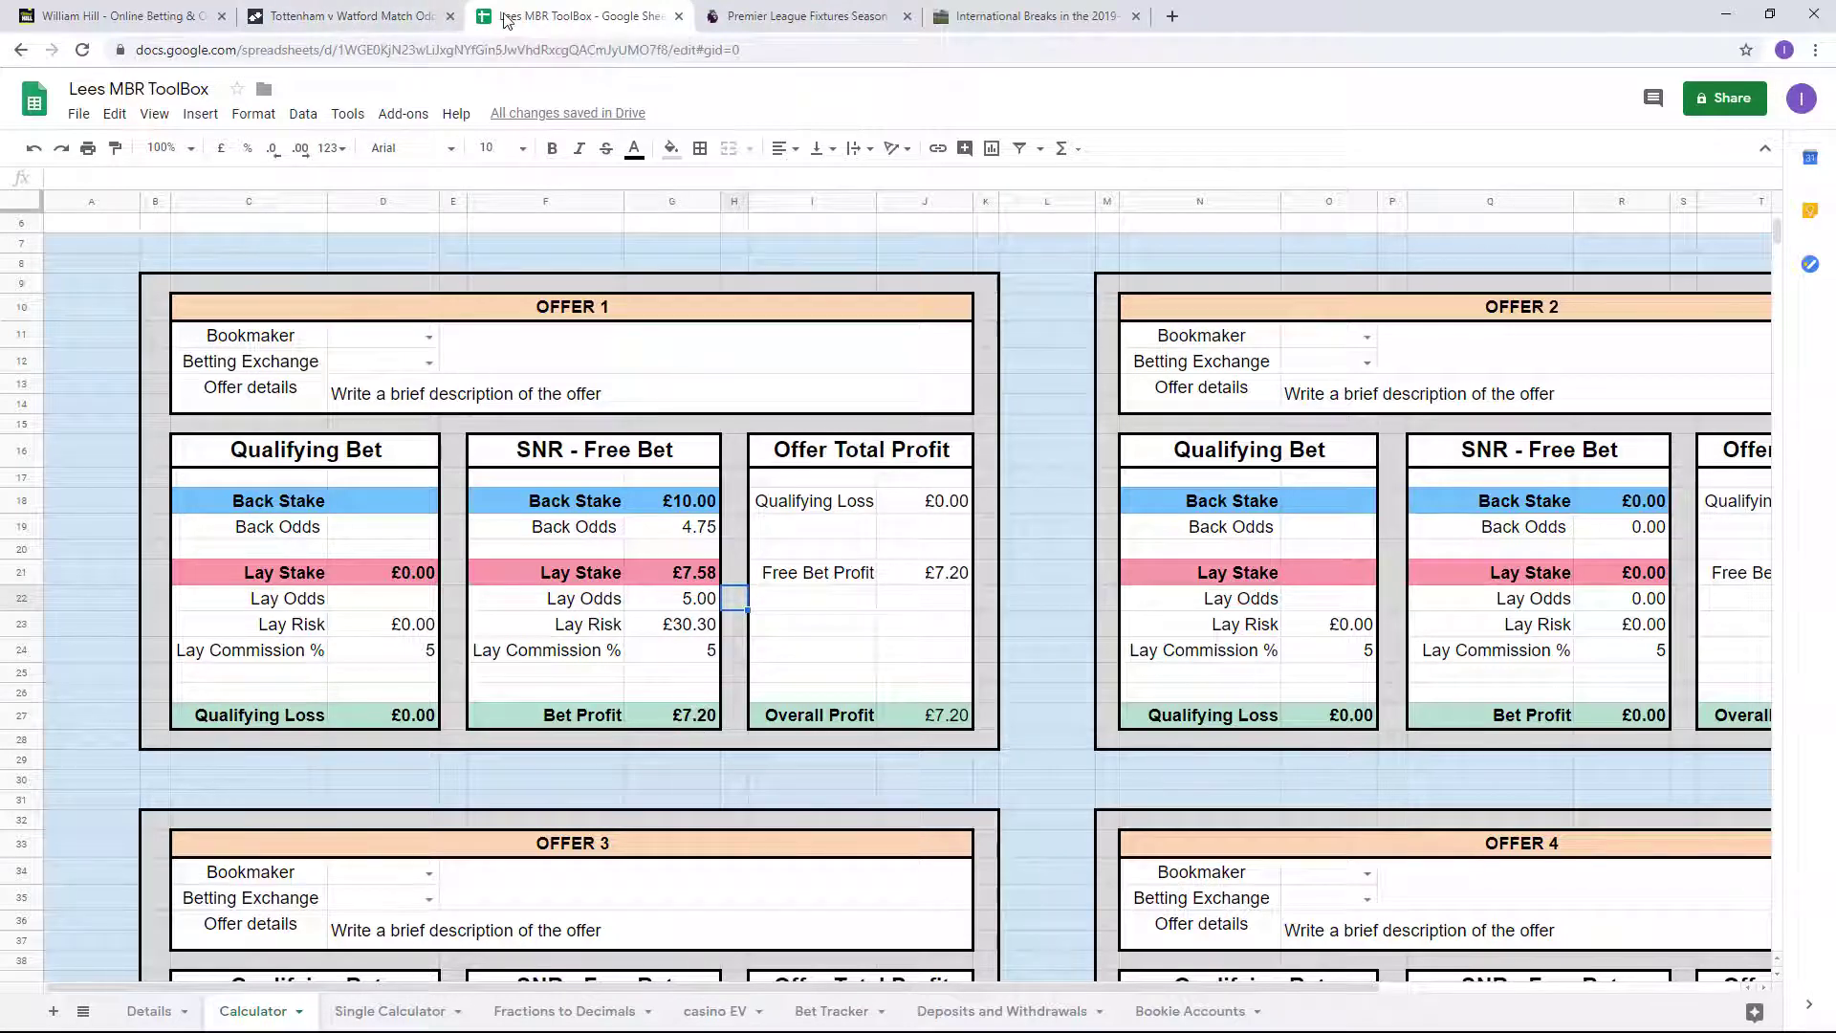
{"action": "left_click", "coordinate": [824, 1011]}
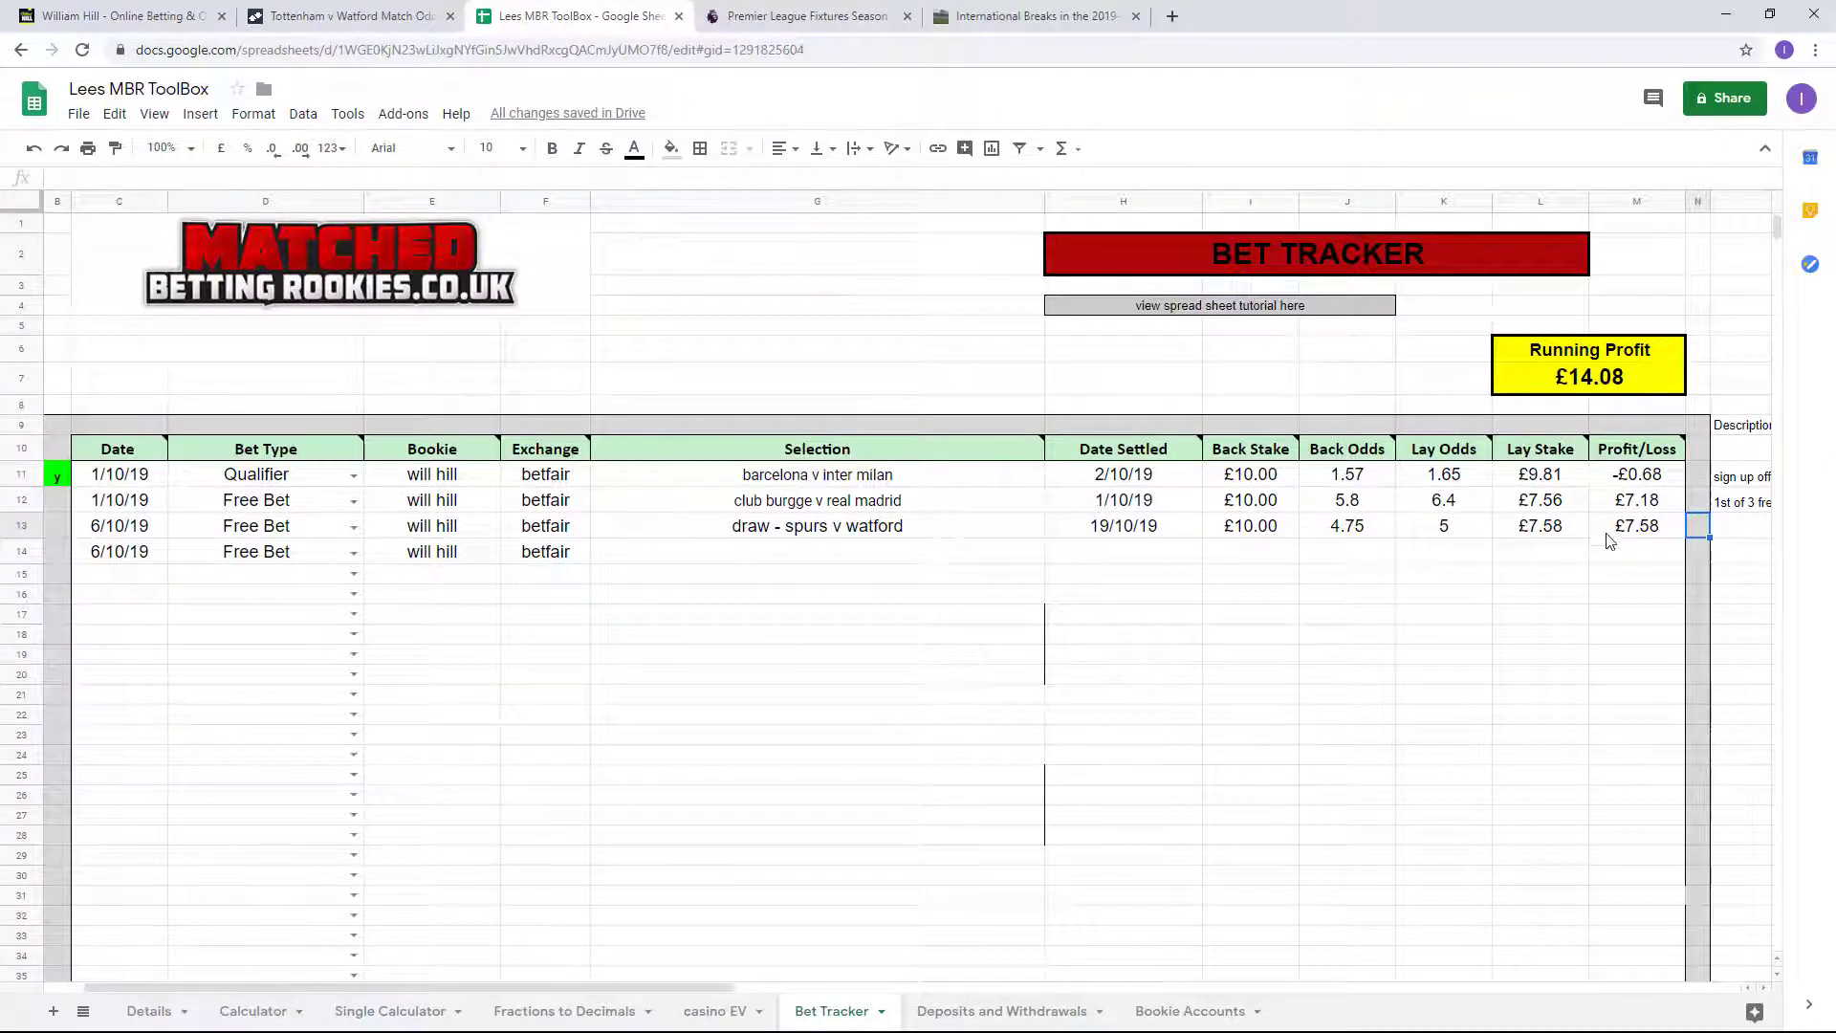
{"action": "left_click", "coordinate": [1611, 559]}
{"action": "key", "text": "Left"}
{"action": "key", "text": "Left"}
{"action": "key", "text": "Left"}
{"action": "key", "text": "Left"}
{"action": "key", "text": "Left"}
{"action": "key", "text": "Left"}
{"action": "key", "text": "Left"}
{"action": "key", "text": "Left"}
{"action": "key", "text": "Left"}
{"action": "key", "text": "Left"}
{"action": "key", "text": "Left"}
{"action": "key", "text": "Left"}
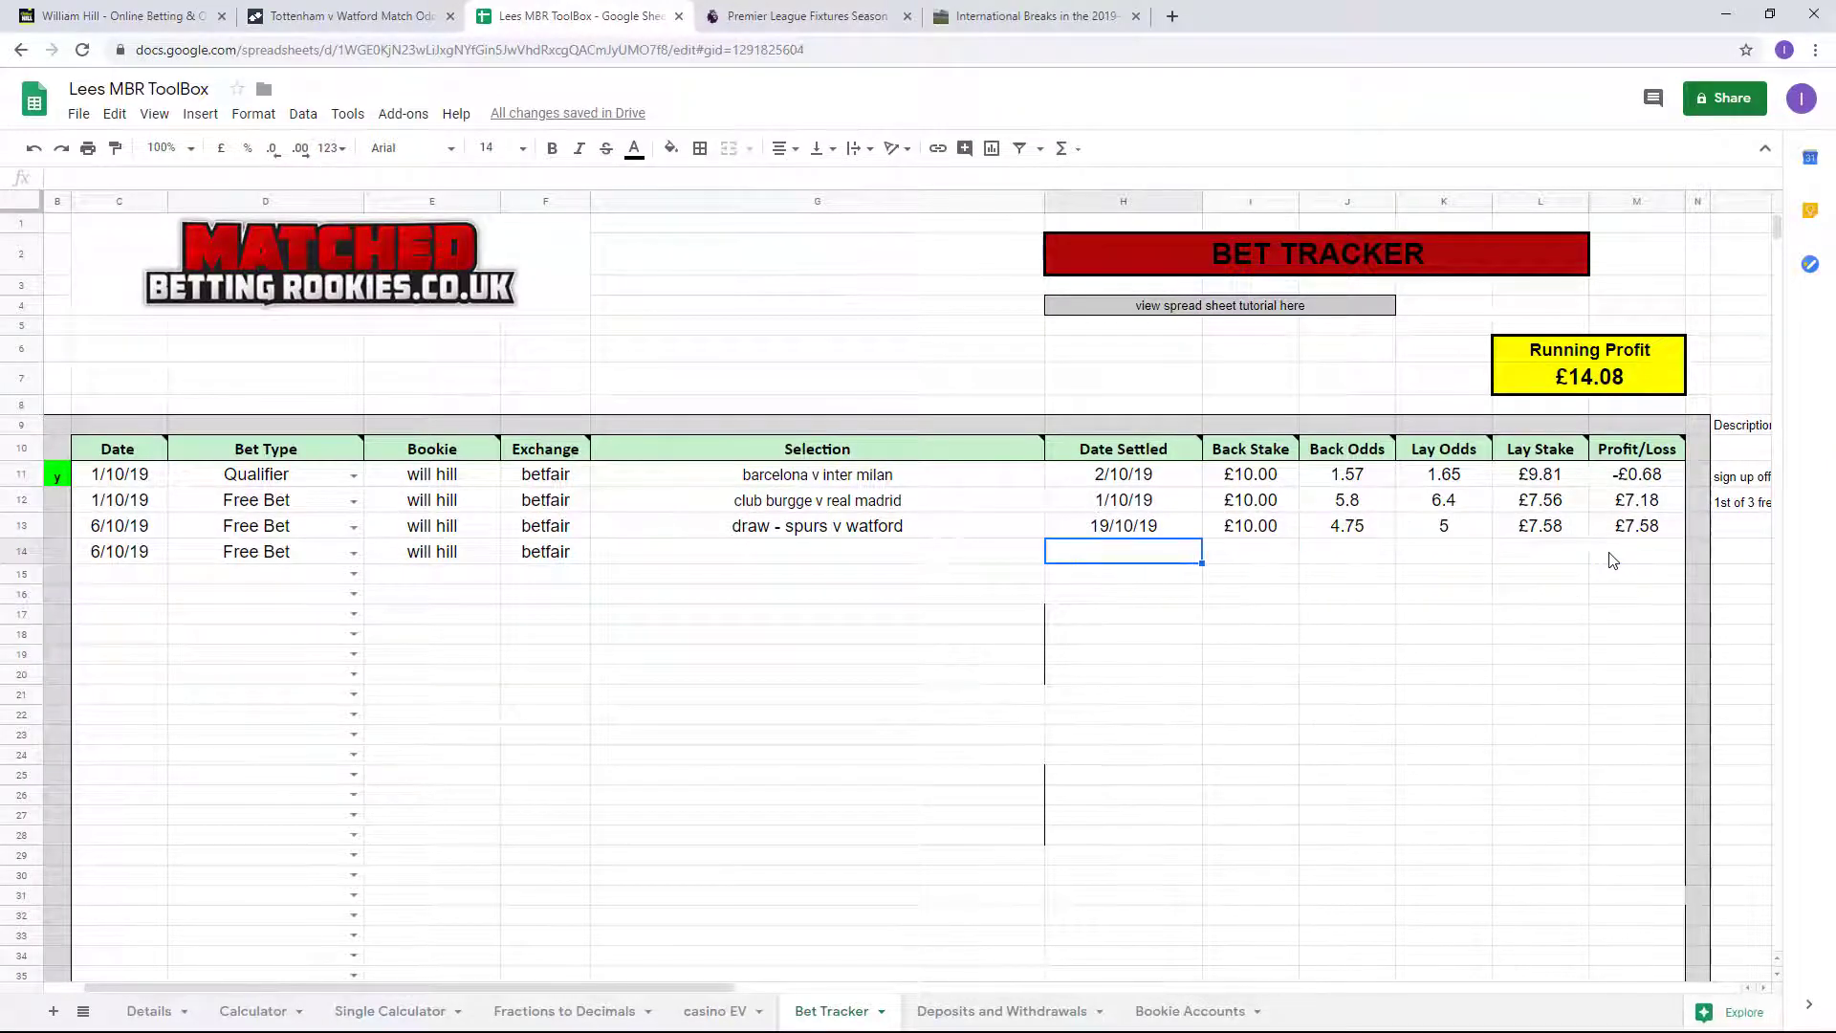
{"action": "key", "text": "Right"}
{"action": "key", "text": "Right"}
{"action": "key", "text": "Down"}
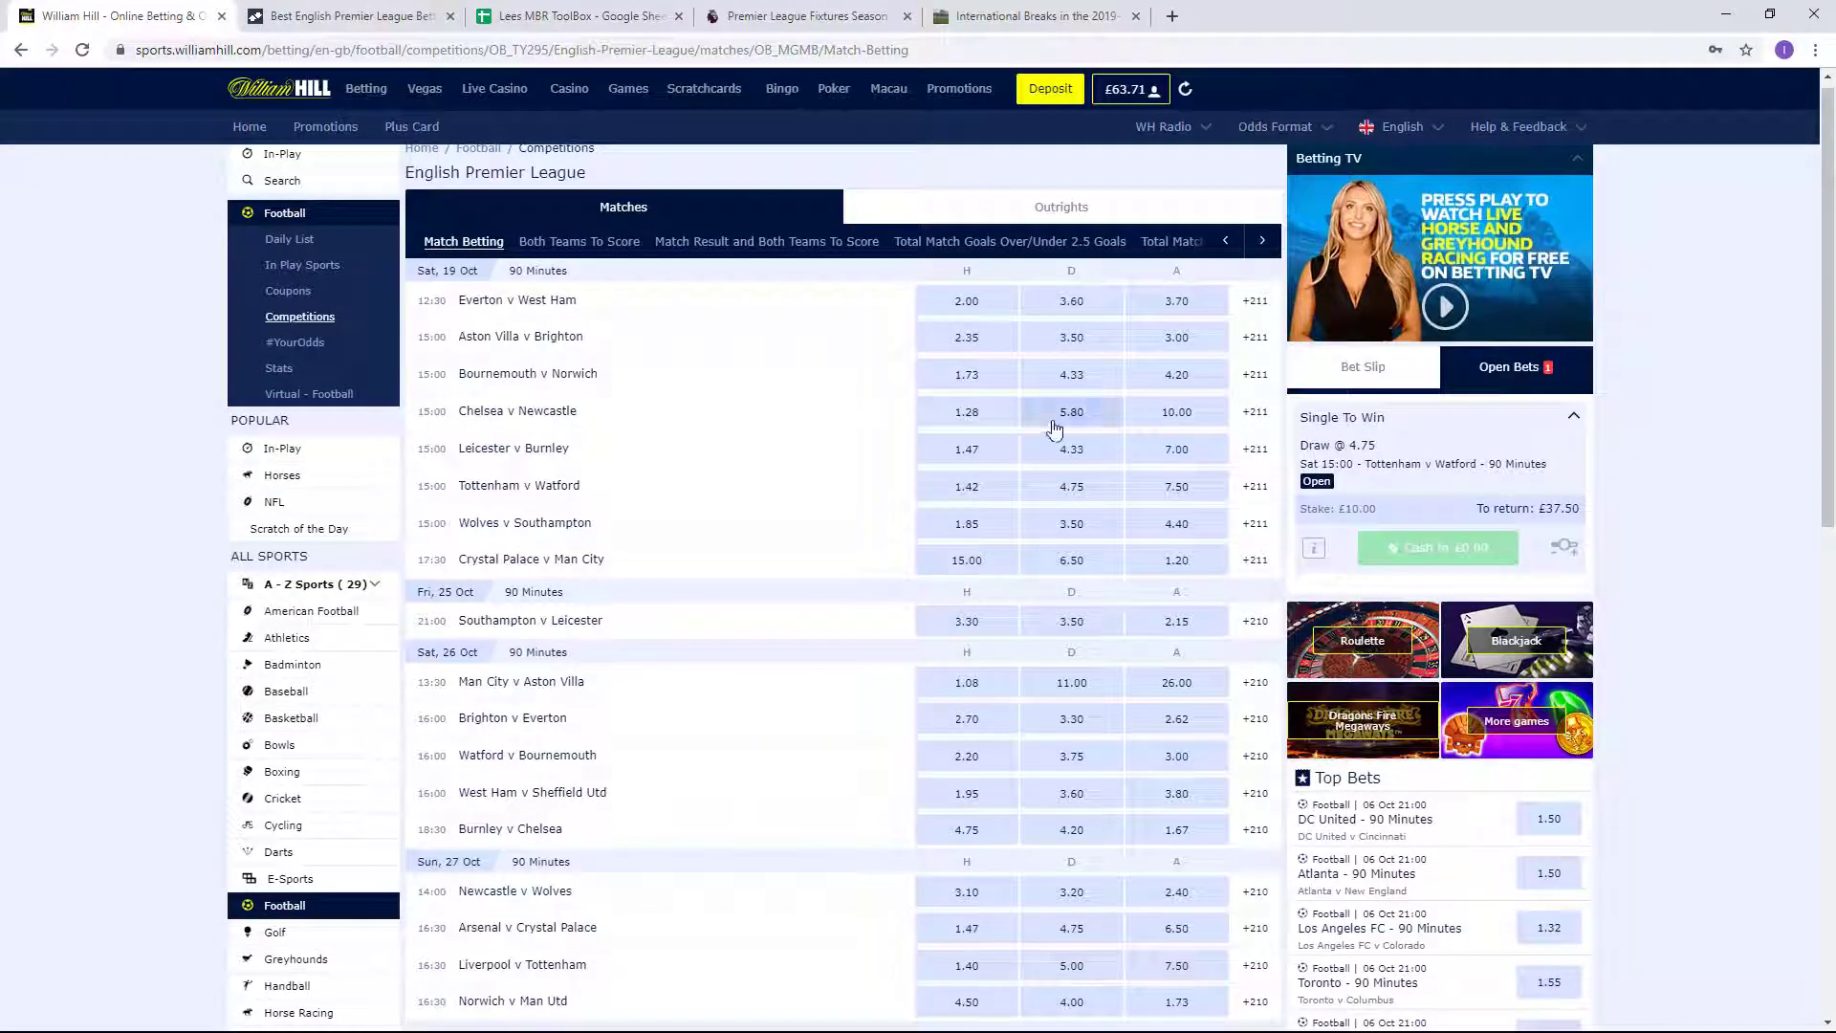
Set Offer 1's SNR free bet calculator to the Chelsea v Newcastle draw, with back odds of 5.8 and lay odds of 6.4.
{"action": "left_click", "coordinate": [373, 15]}
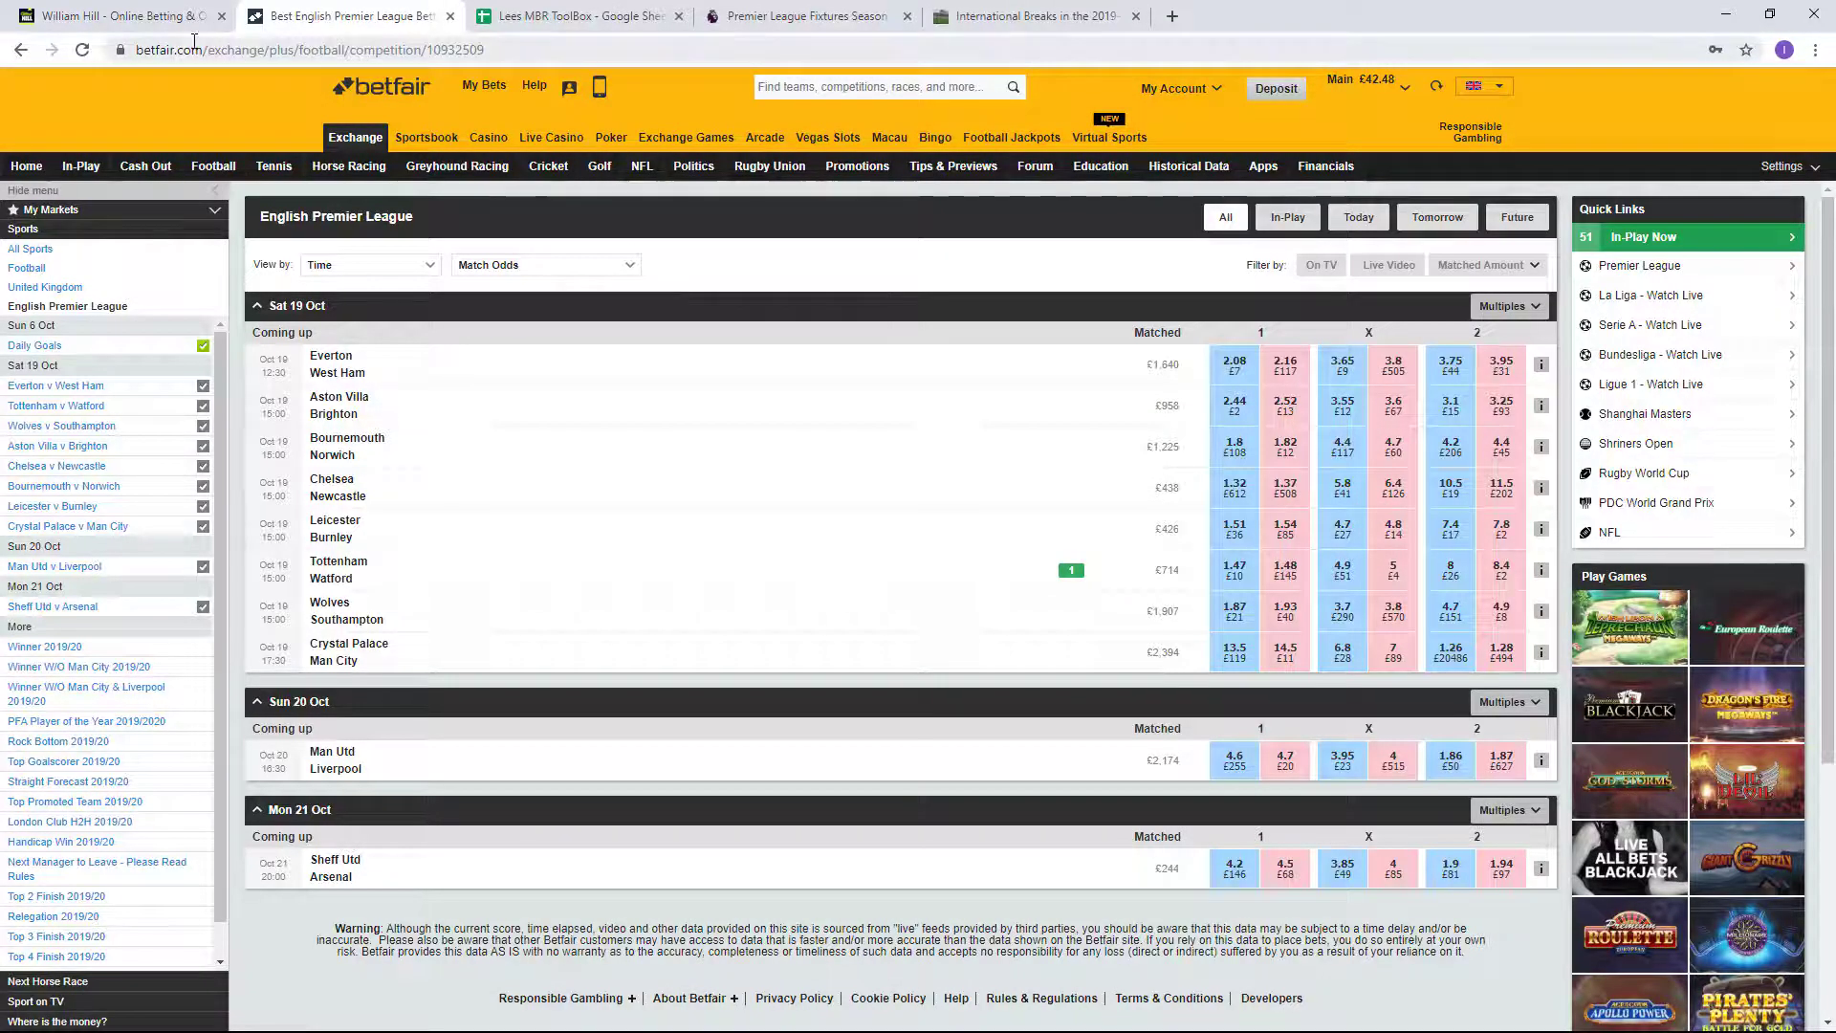
{"action": "key", "text": "ctrl+shift+Tab"}
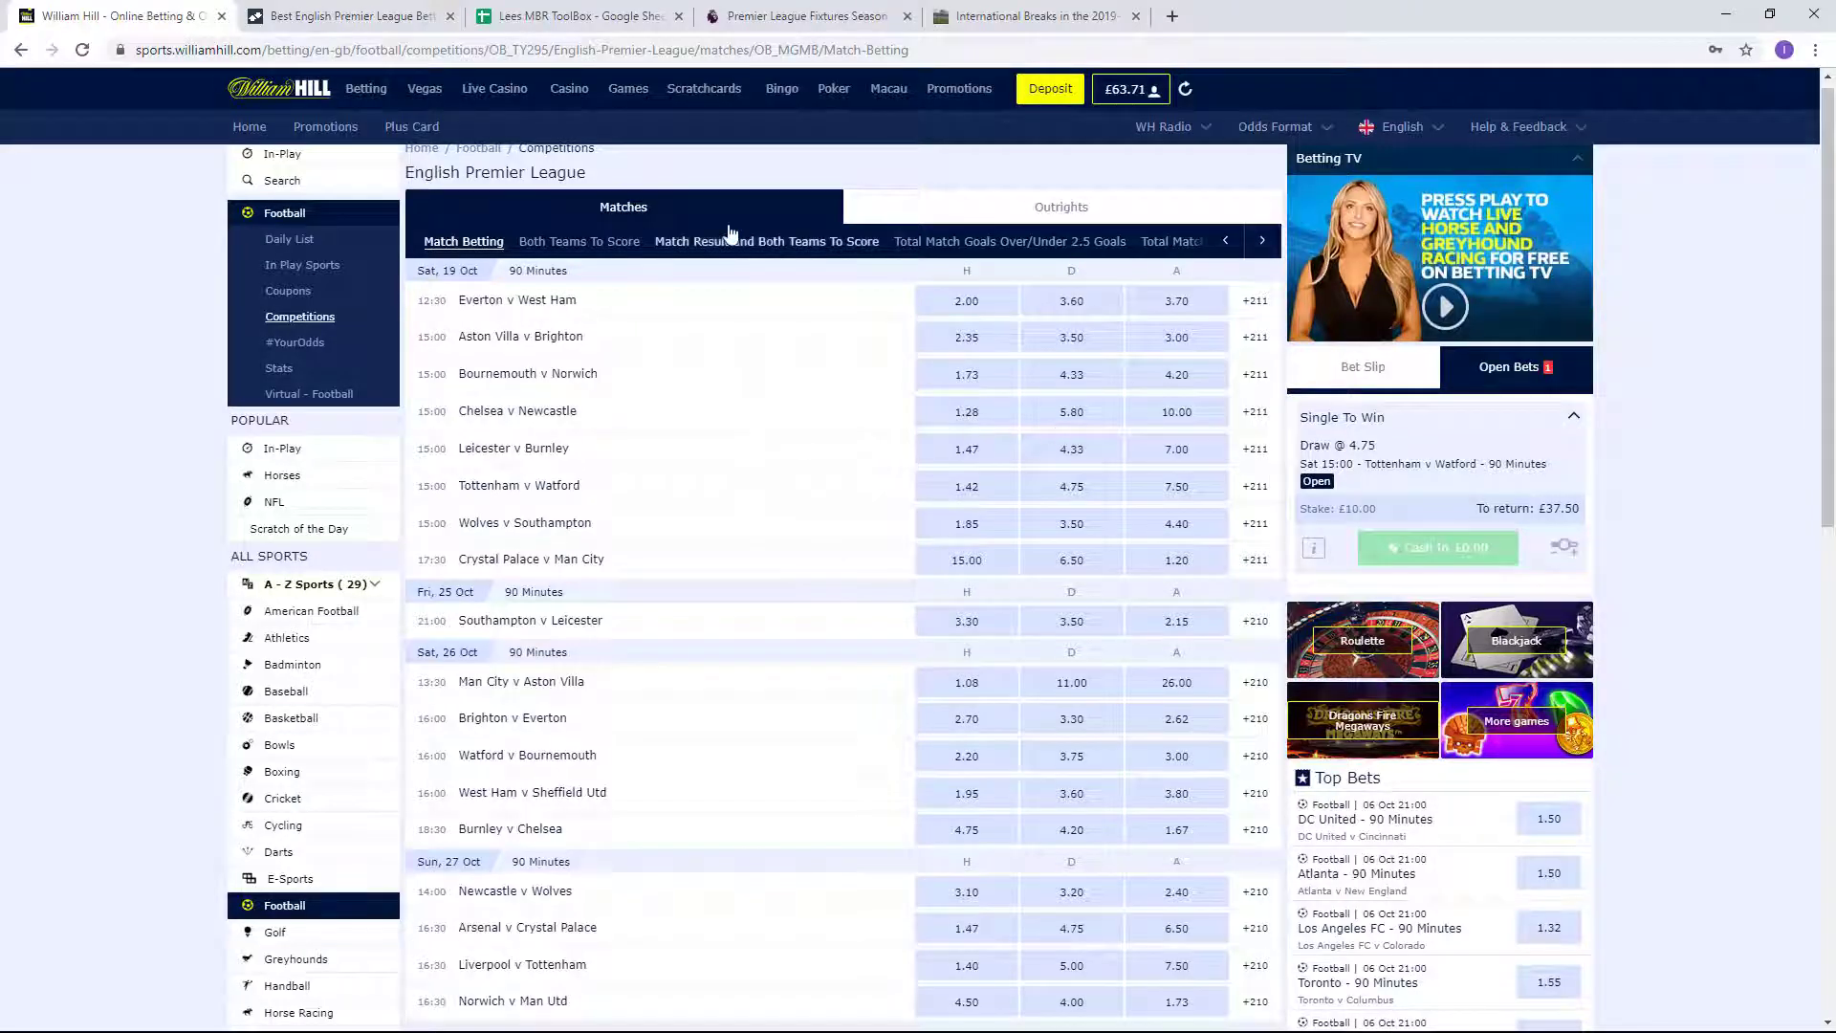
{"action": "left_click", "coordinate": [573, 15]}
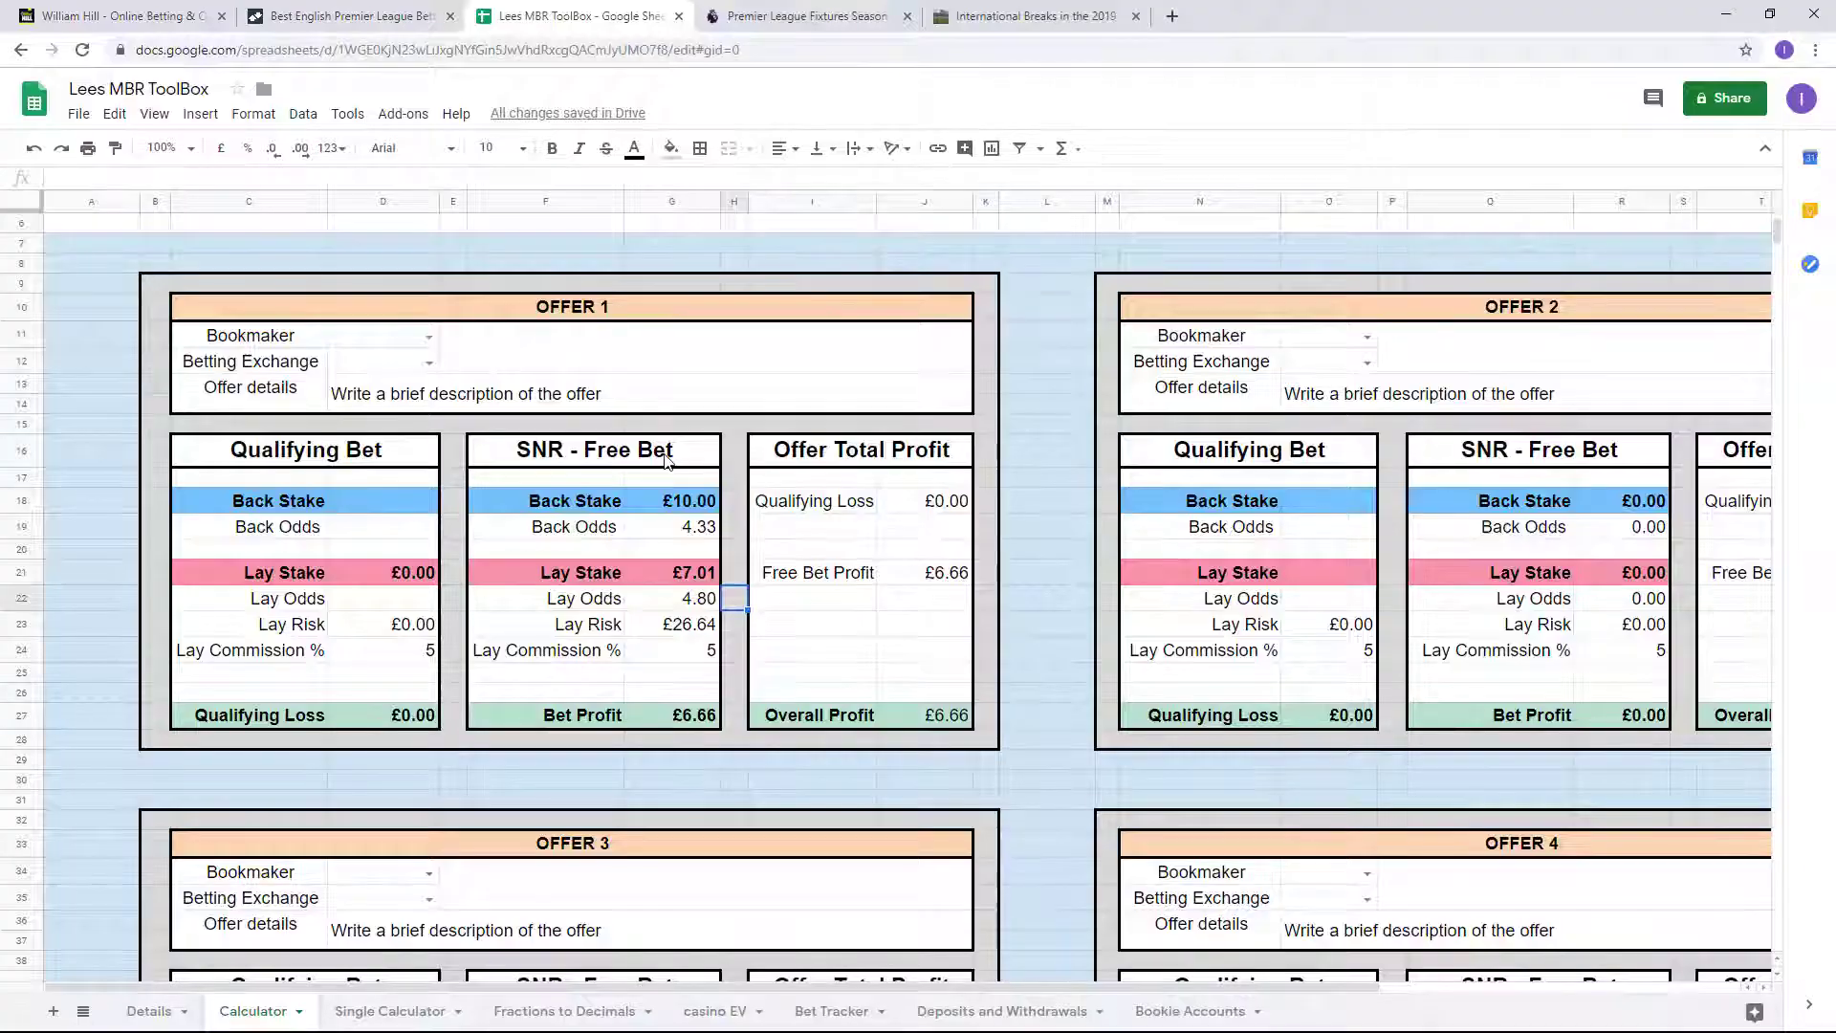
{"action": "left_click", "coordinate": [654, 527]}
{"action": "type", "text": "5.8"}
{"action": "key", "text": "Return"}
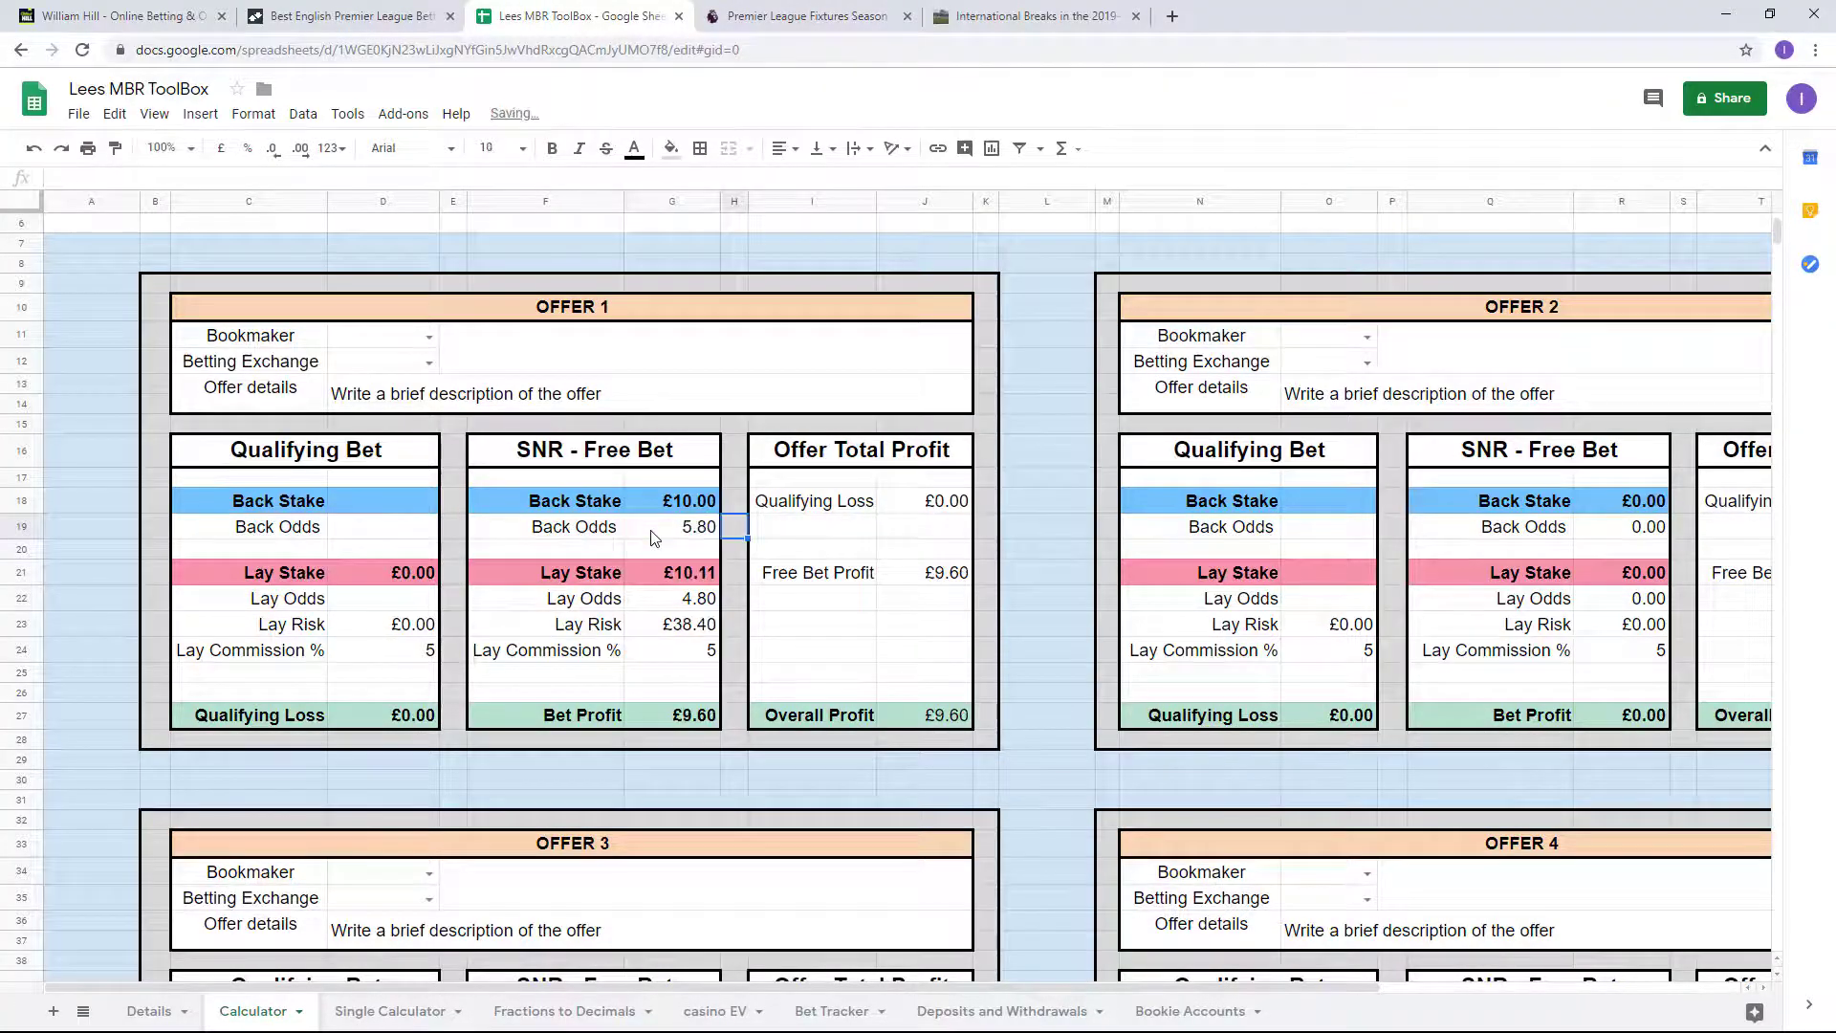
{"action": "left_click", "coordinate": [664, 598]}
{"action": "type", "text": "6.4"}
{"action": "key", "text": "Tab"}
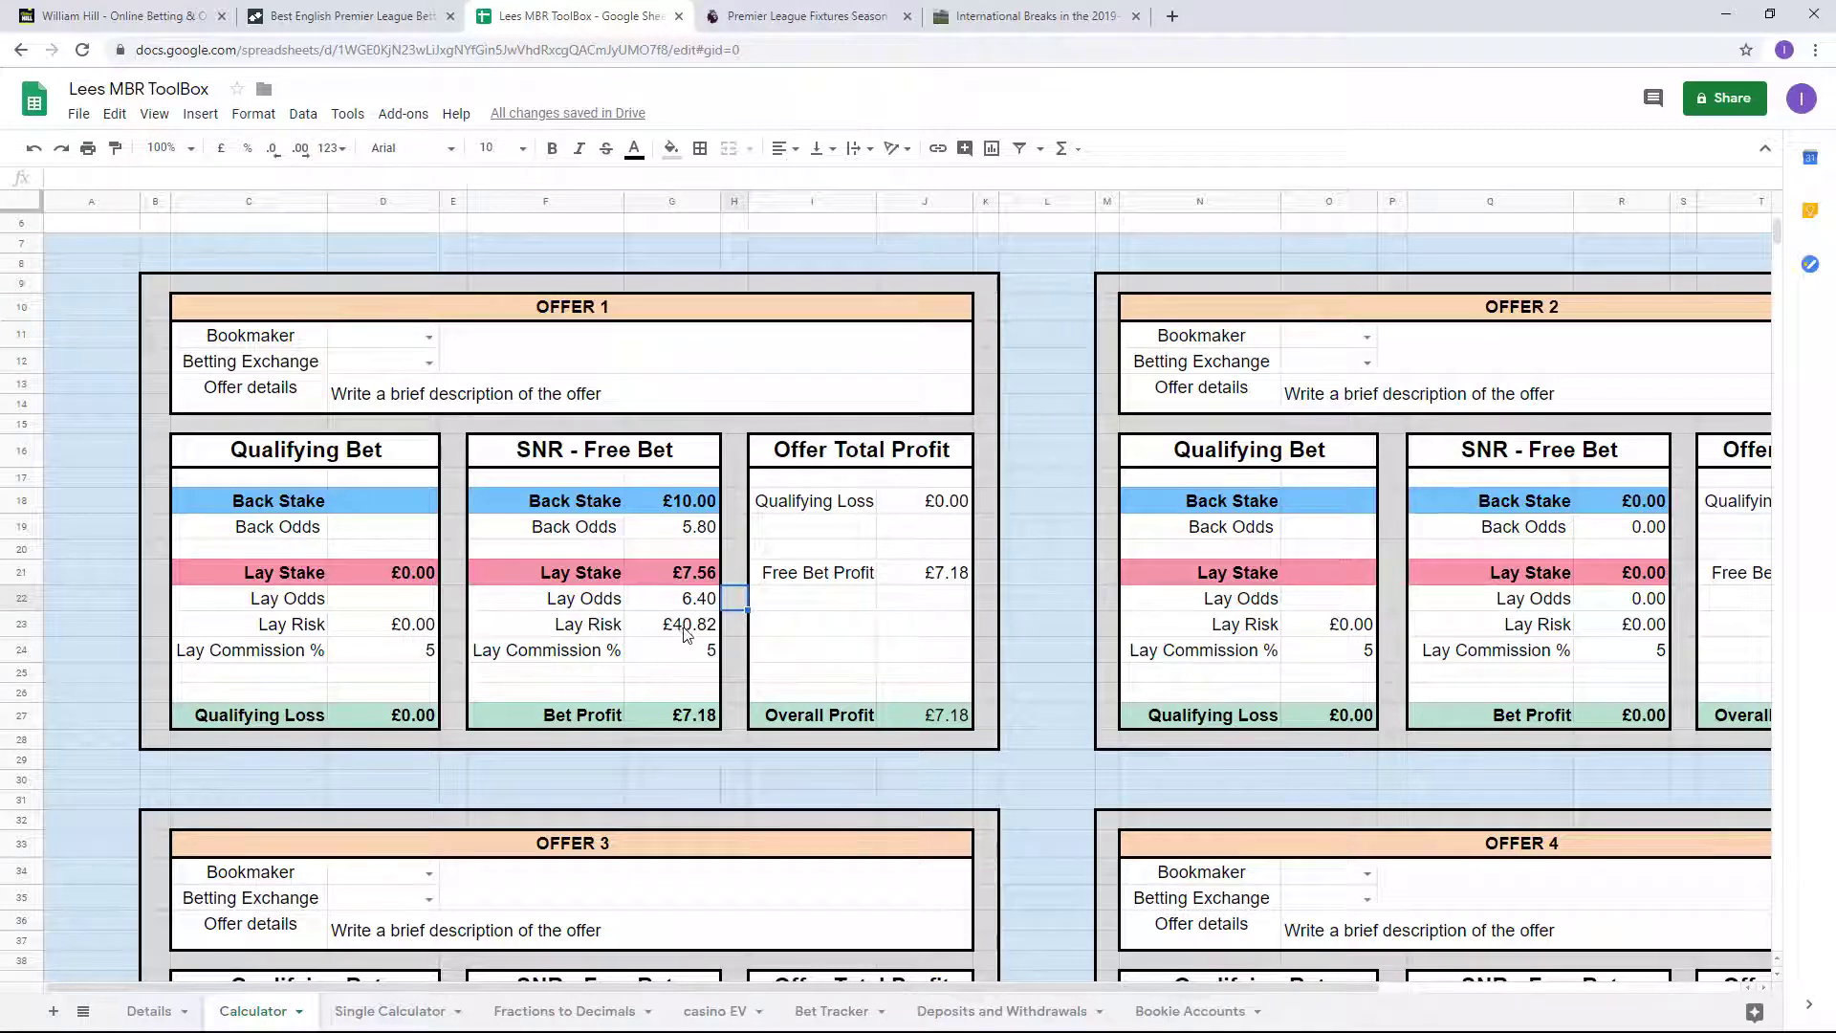
Open the Chelsea v Newcastle match odds on both Betfair and William Hill, checking the lay odds against the calculator.
{"action": "left_click", "coordinate": [349, 16]}
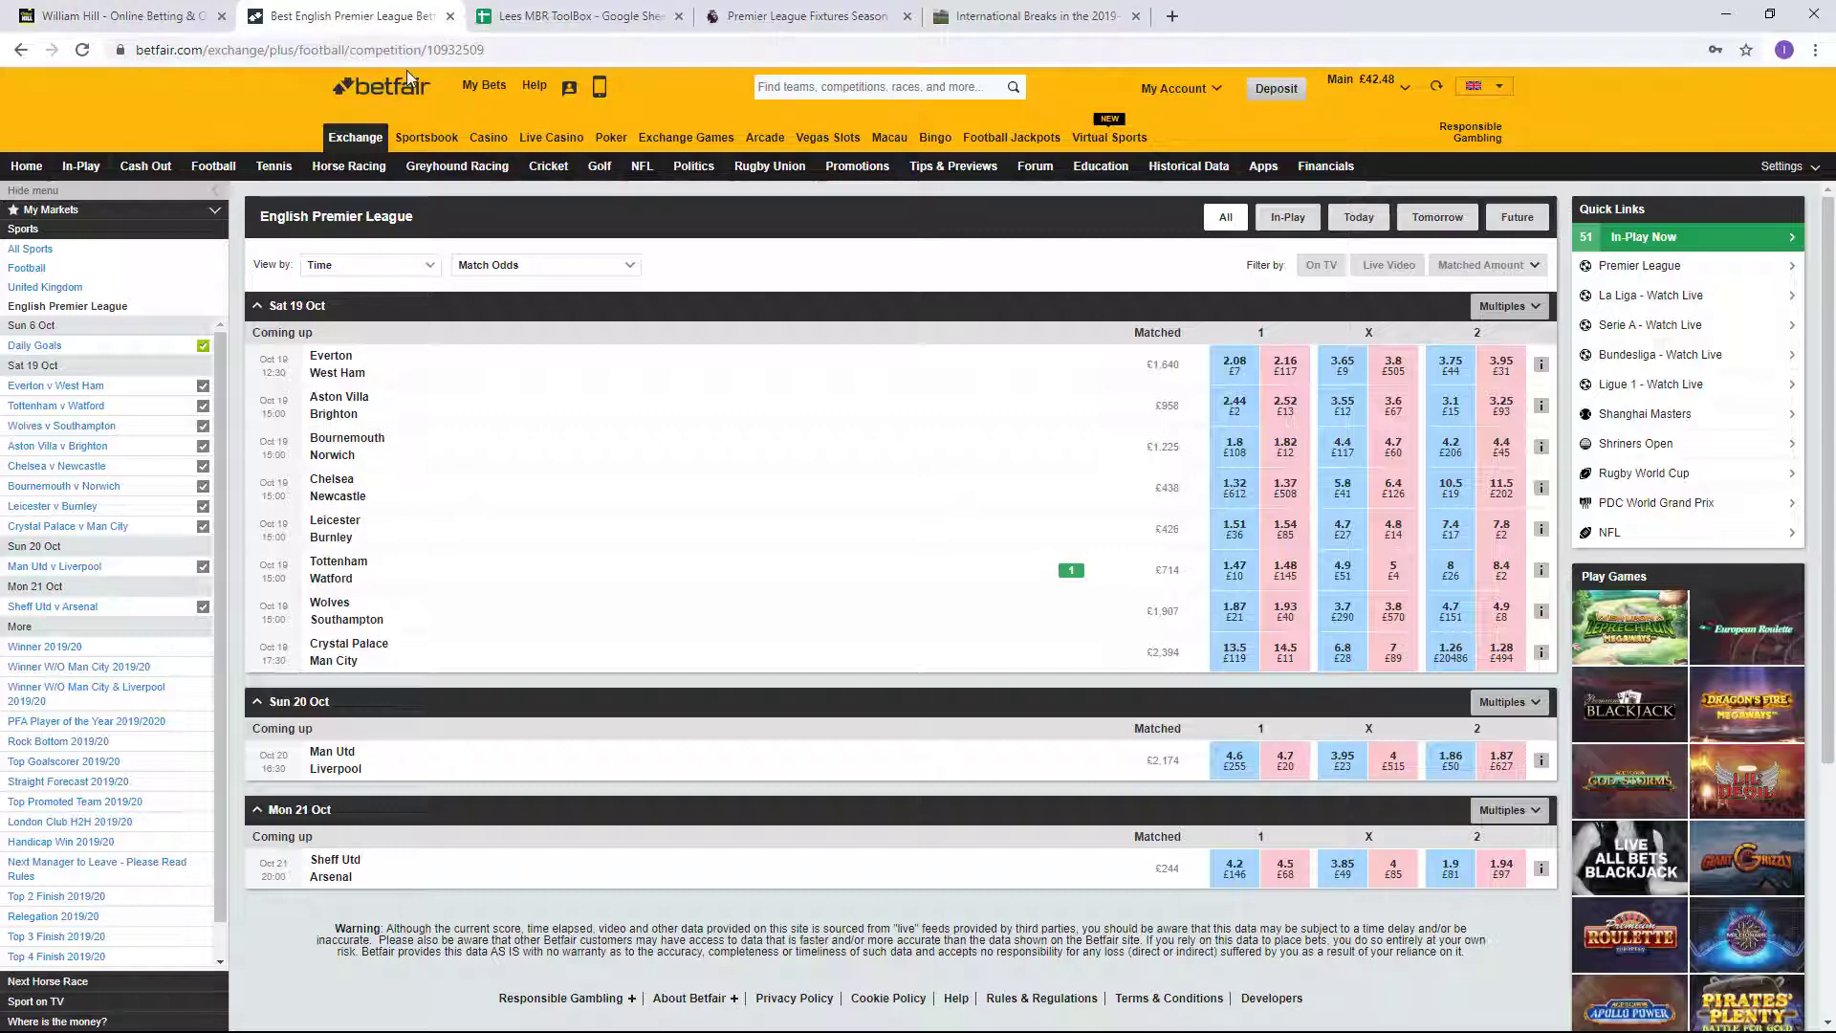
{"action": "left_click", "coordinate": [435, 487]}
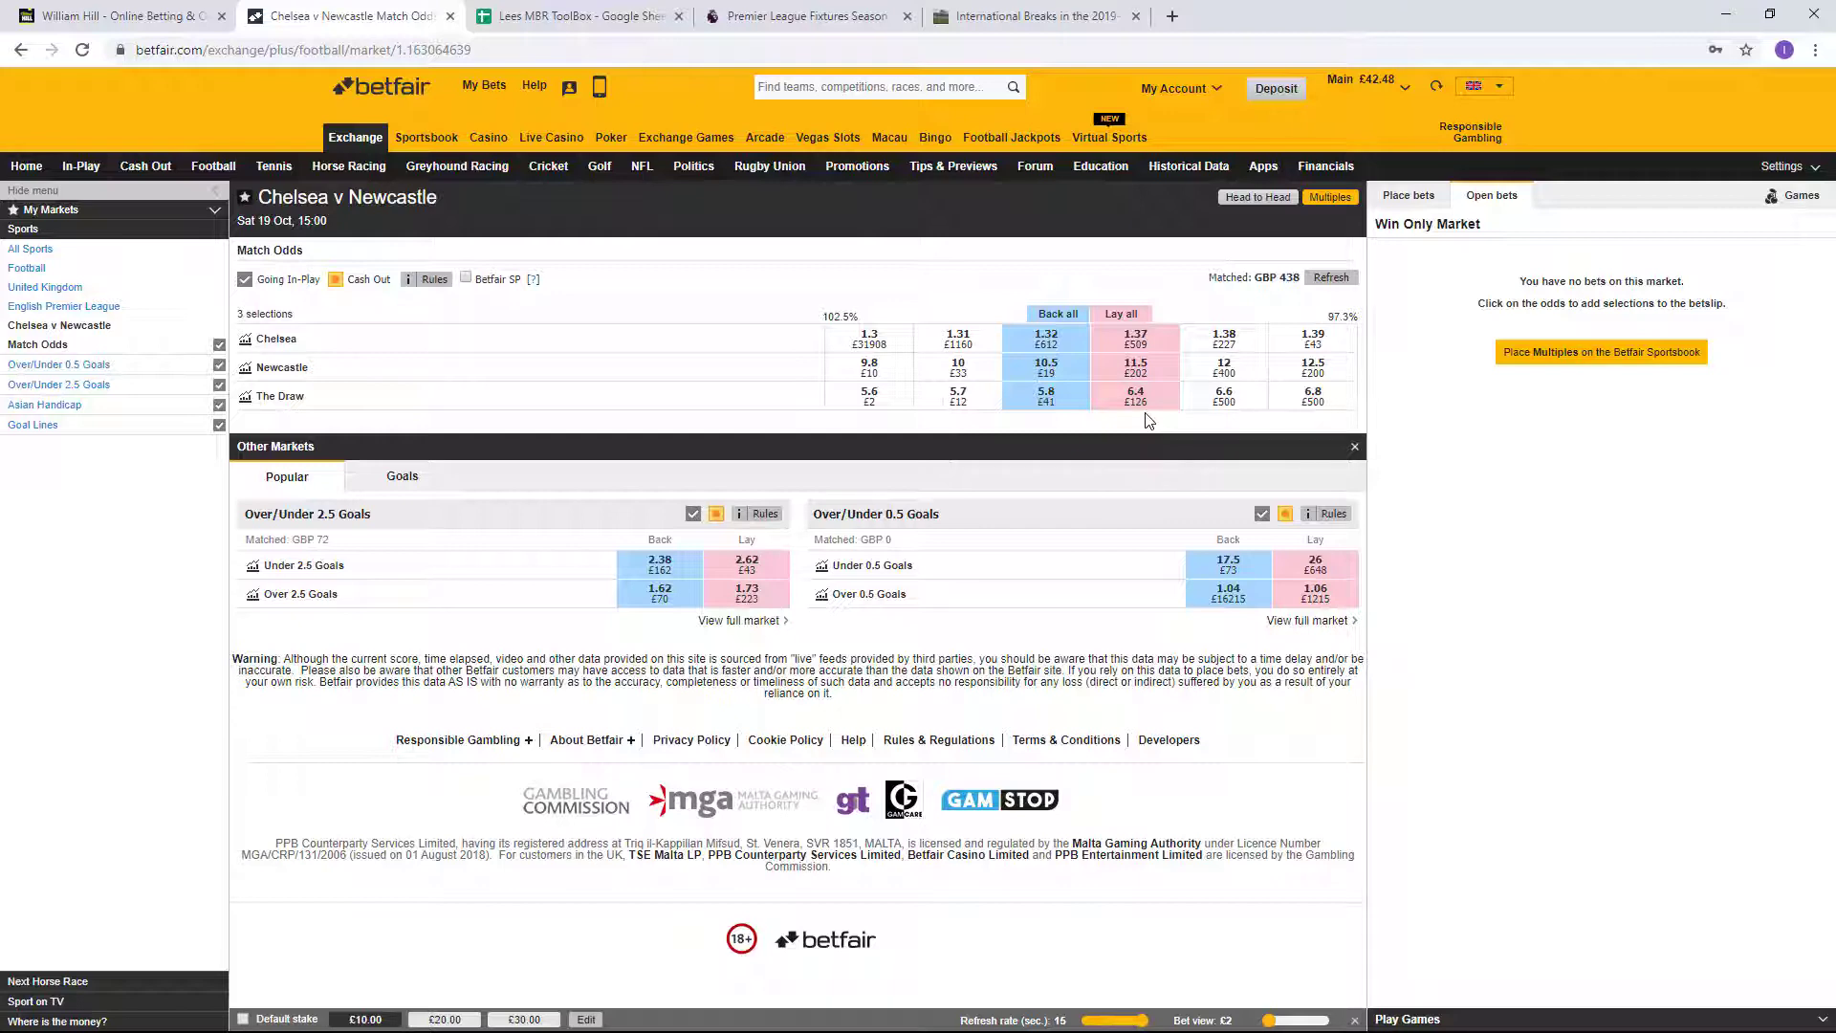
{"action": "left_click", "coordinate": [547, 17]}
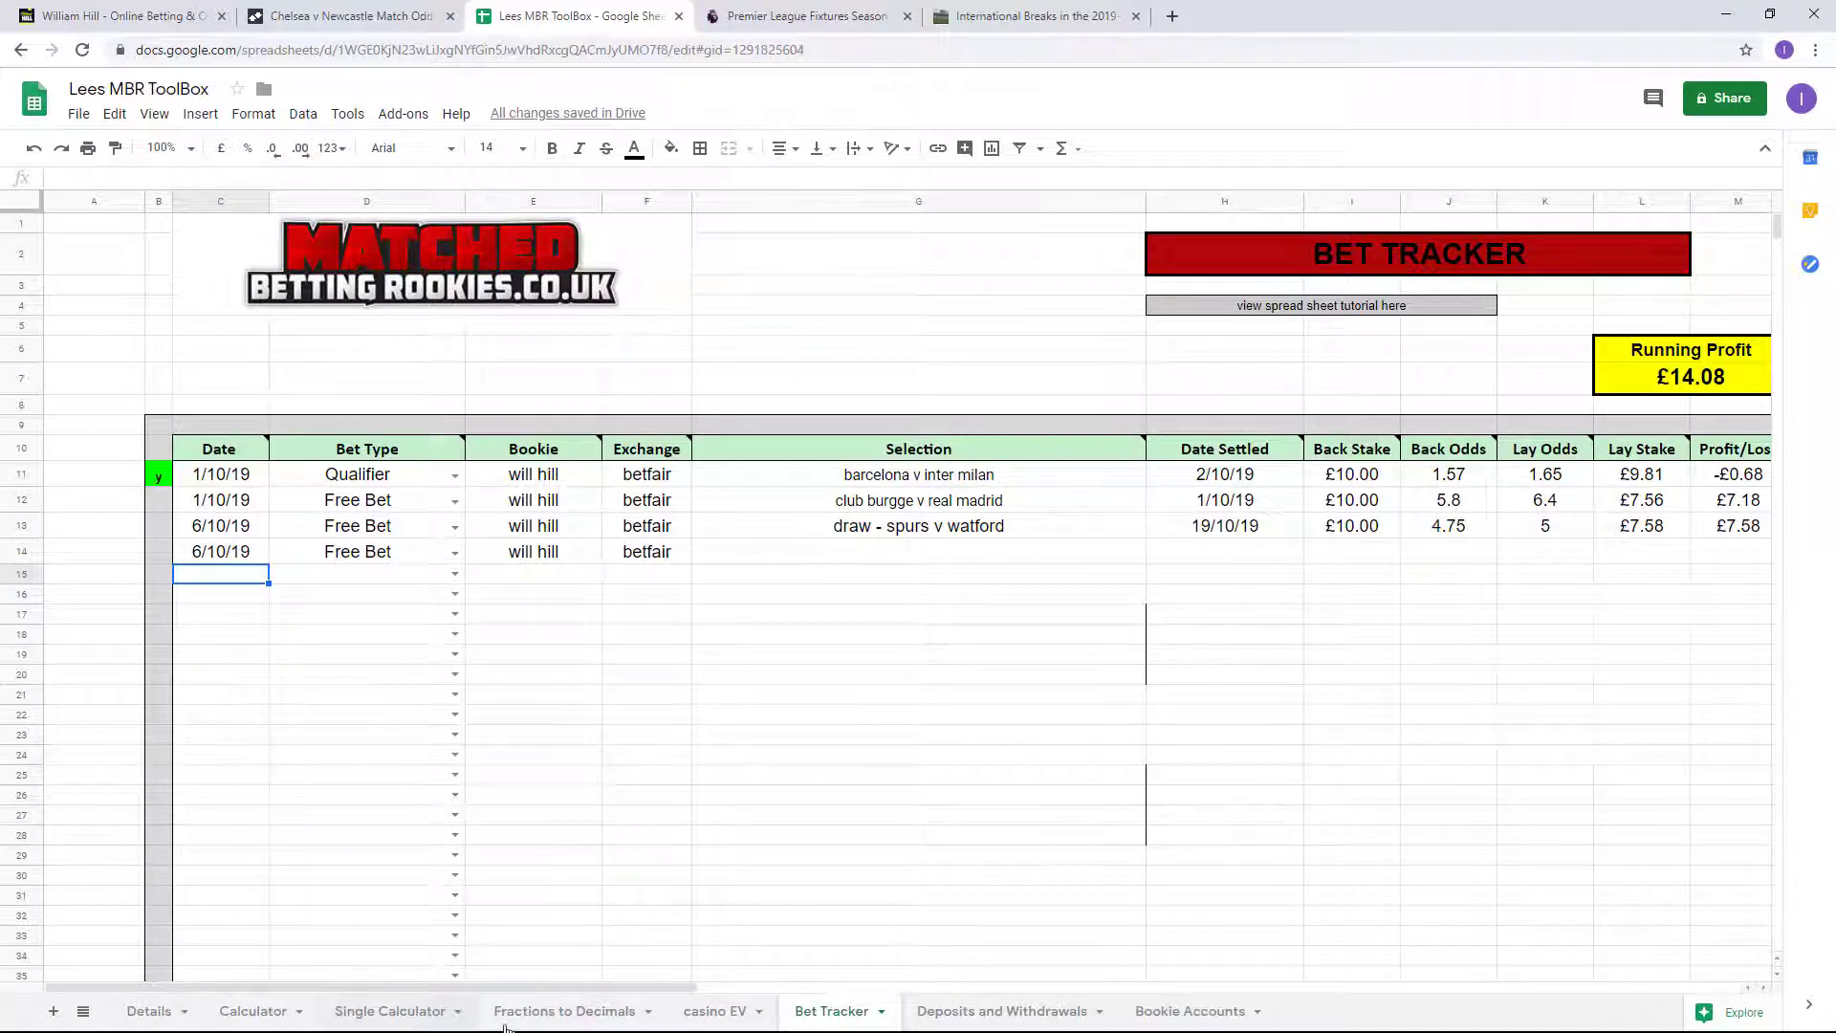
{"action": "left_click", "coordinate": [266, 1017]}
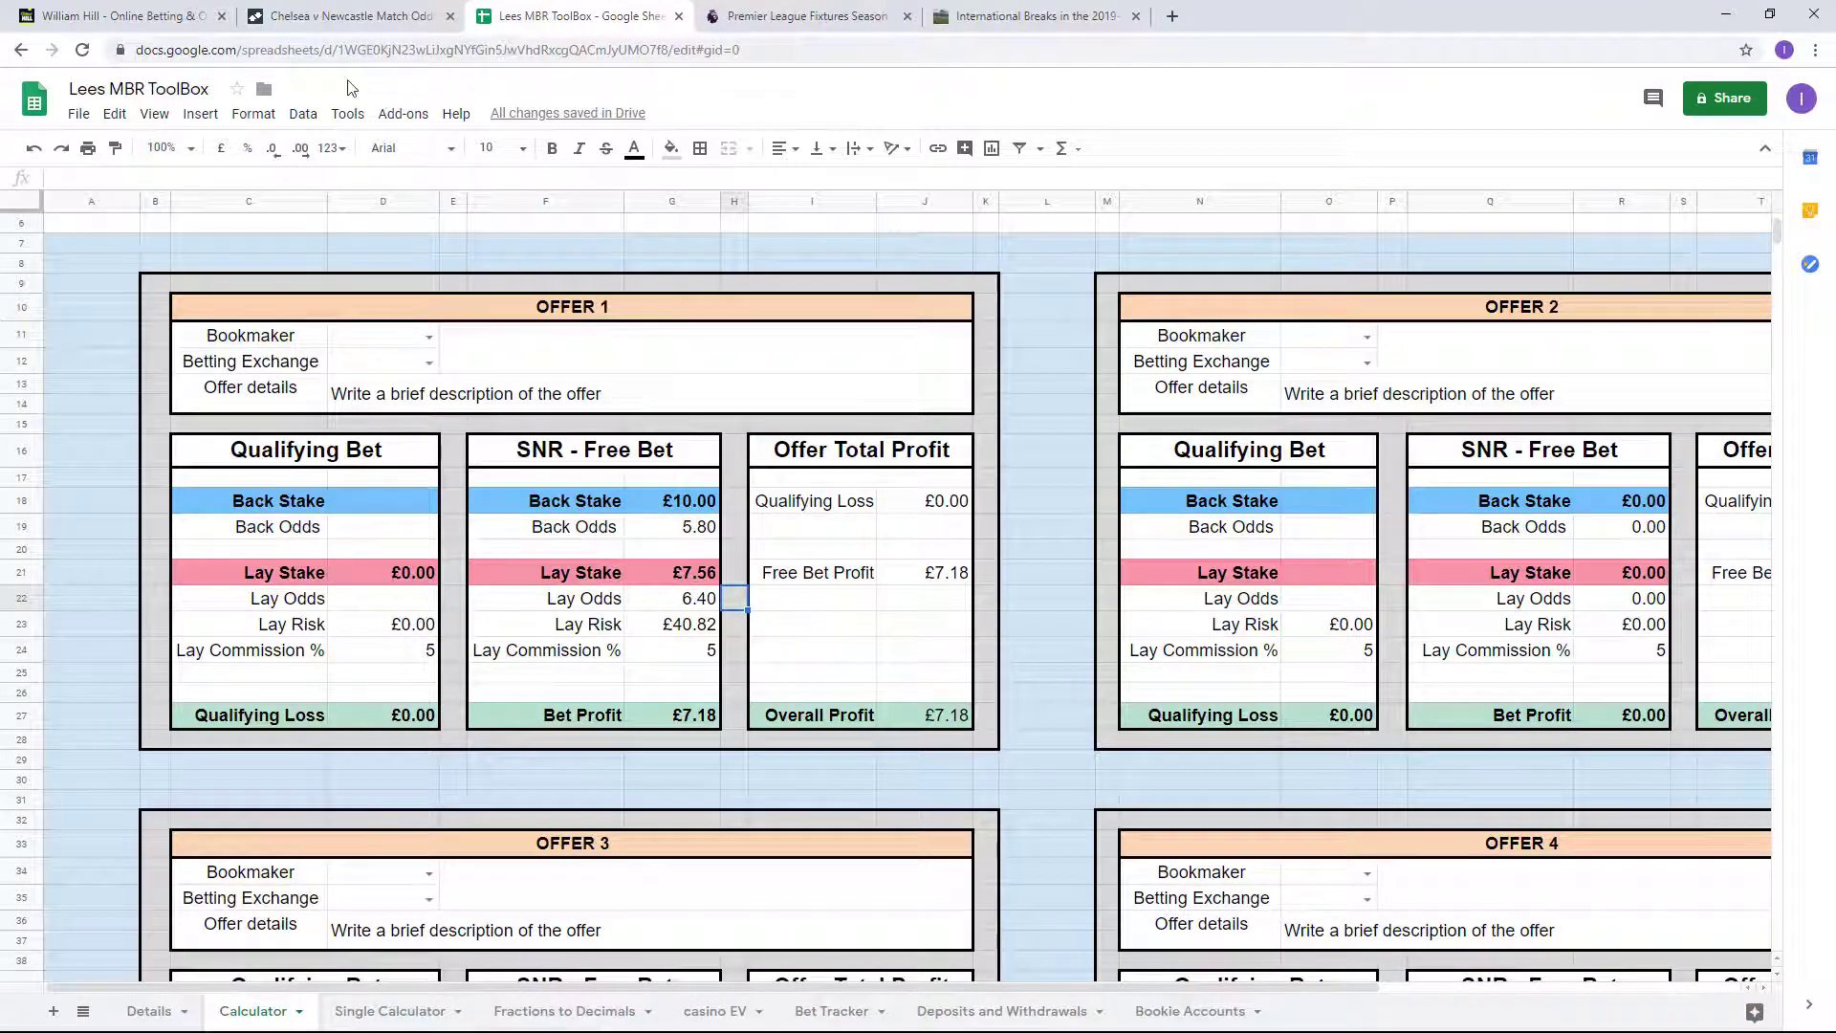
{"action": "left_click", "coordinate": [143, 16]}
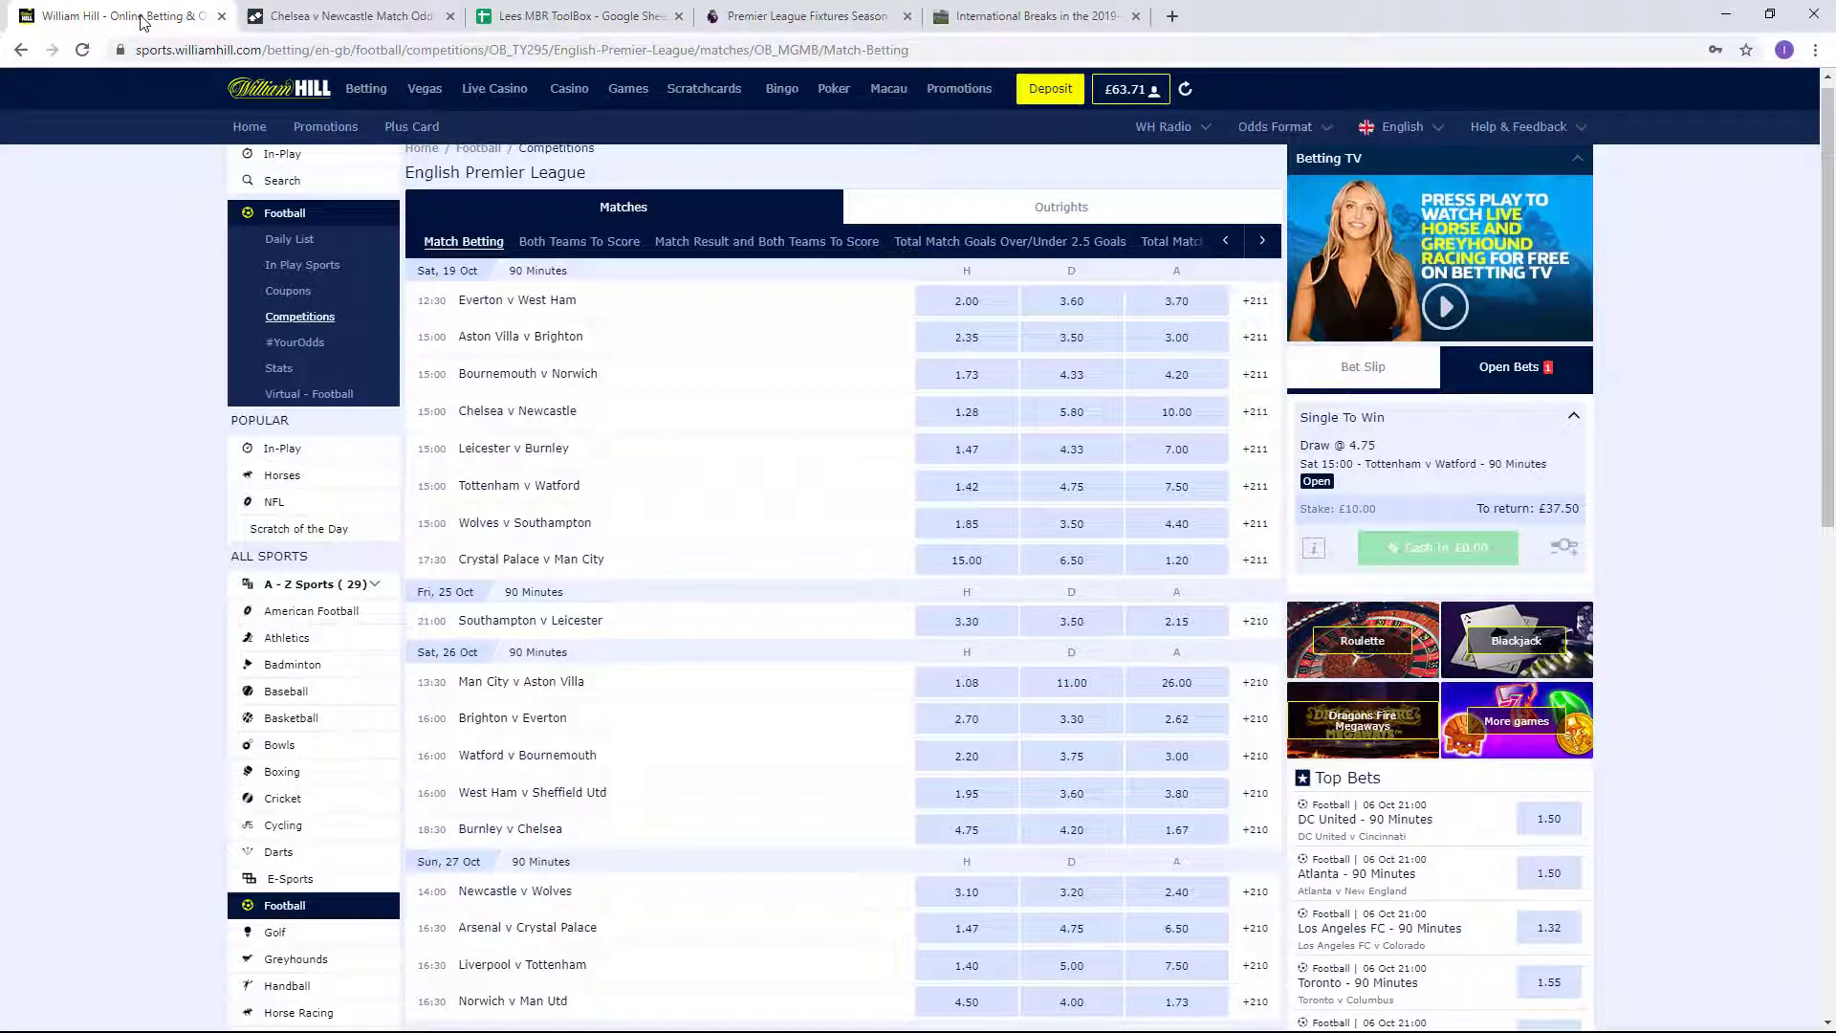
{"action": "left_click", "coordinate": [525, 412]}
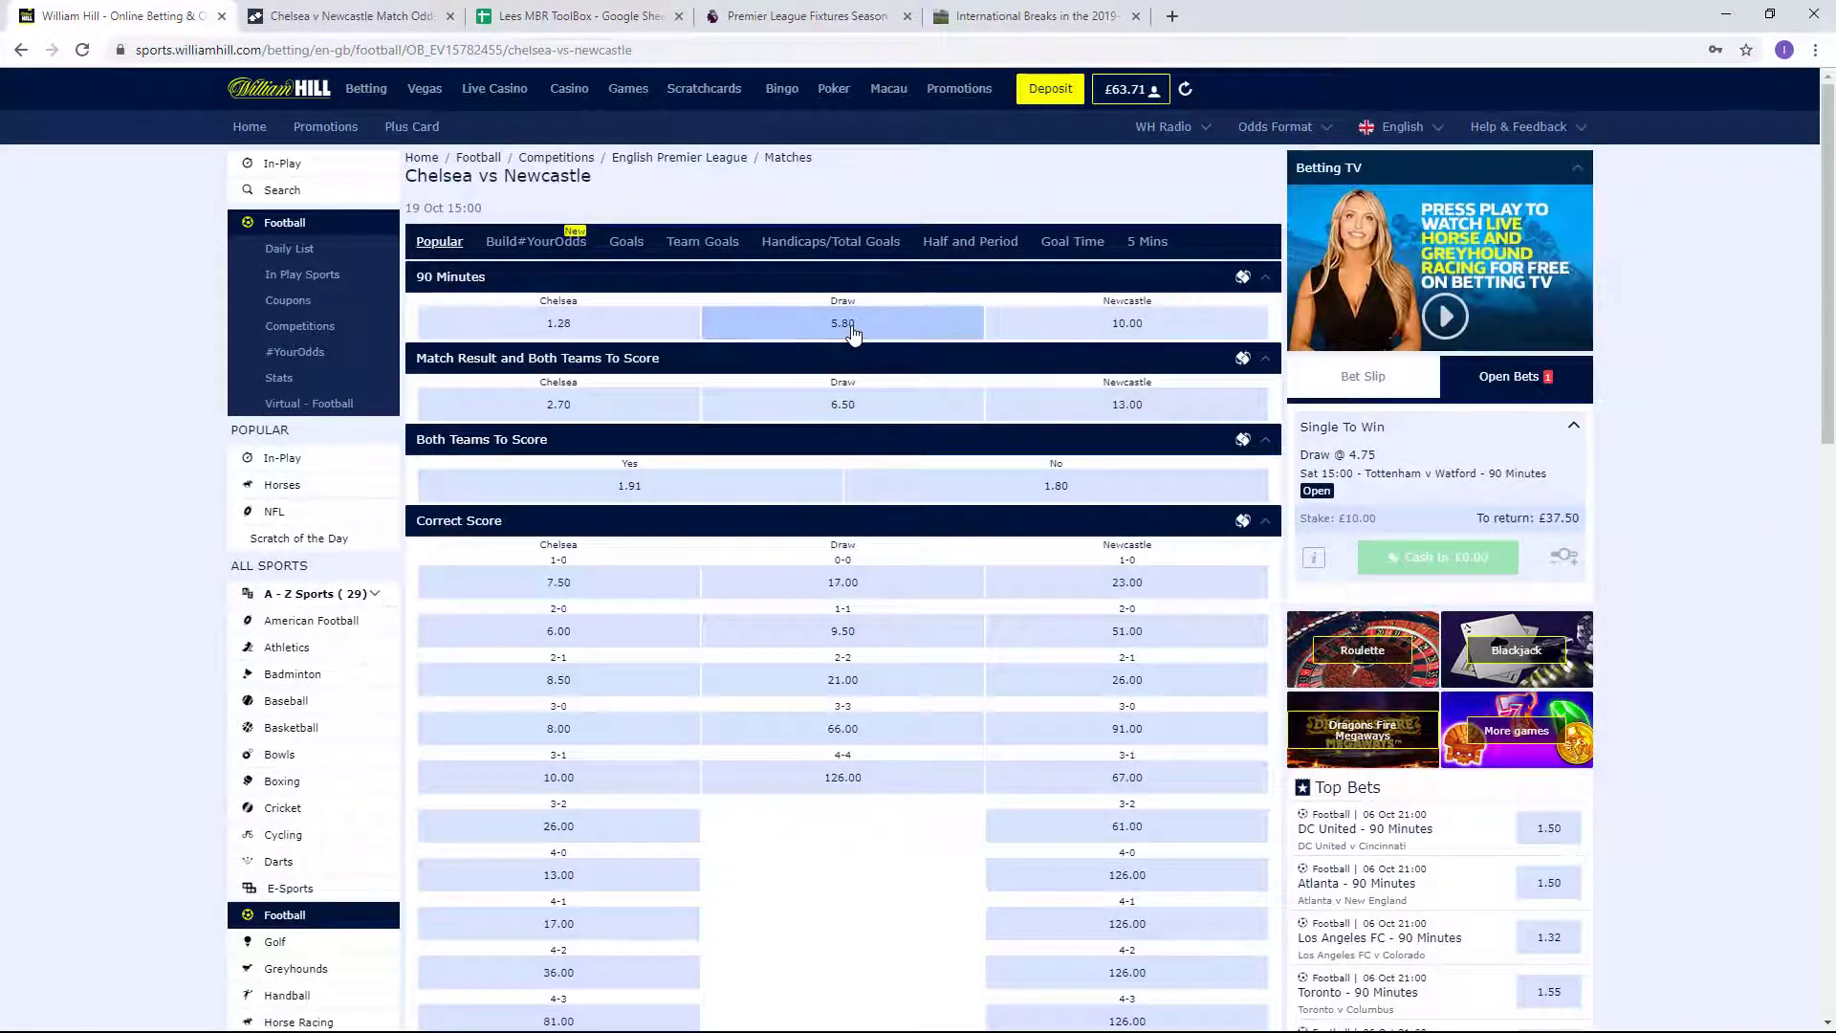
Add the Chelsea v Newcastle draw at 5.8 to the William Hill bet slip and apply the £10.00 C30 free bet.
{"action": "left_click", "coordinate": [854, 333]}
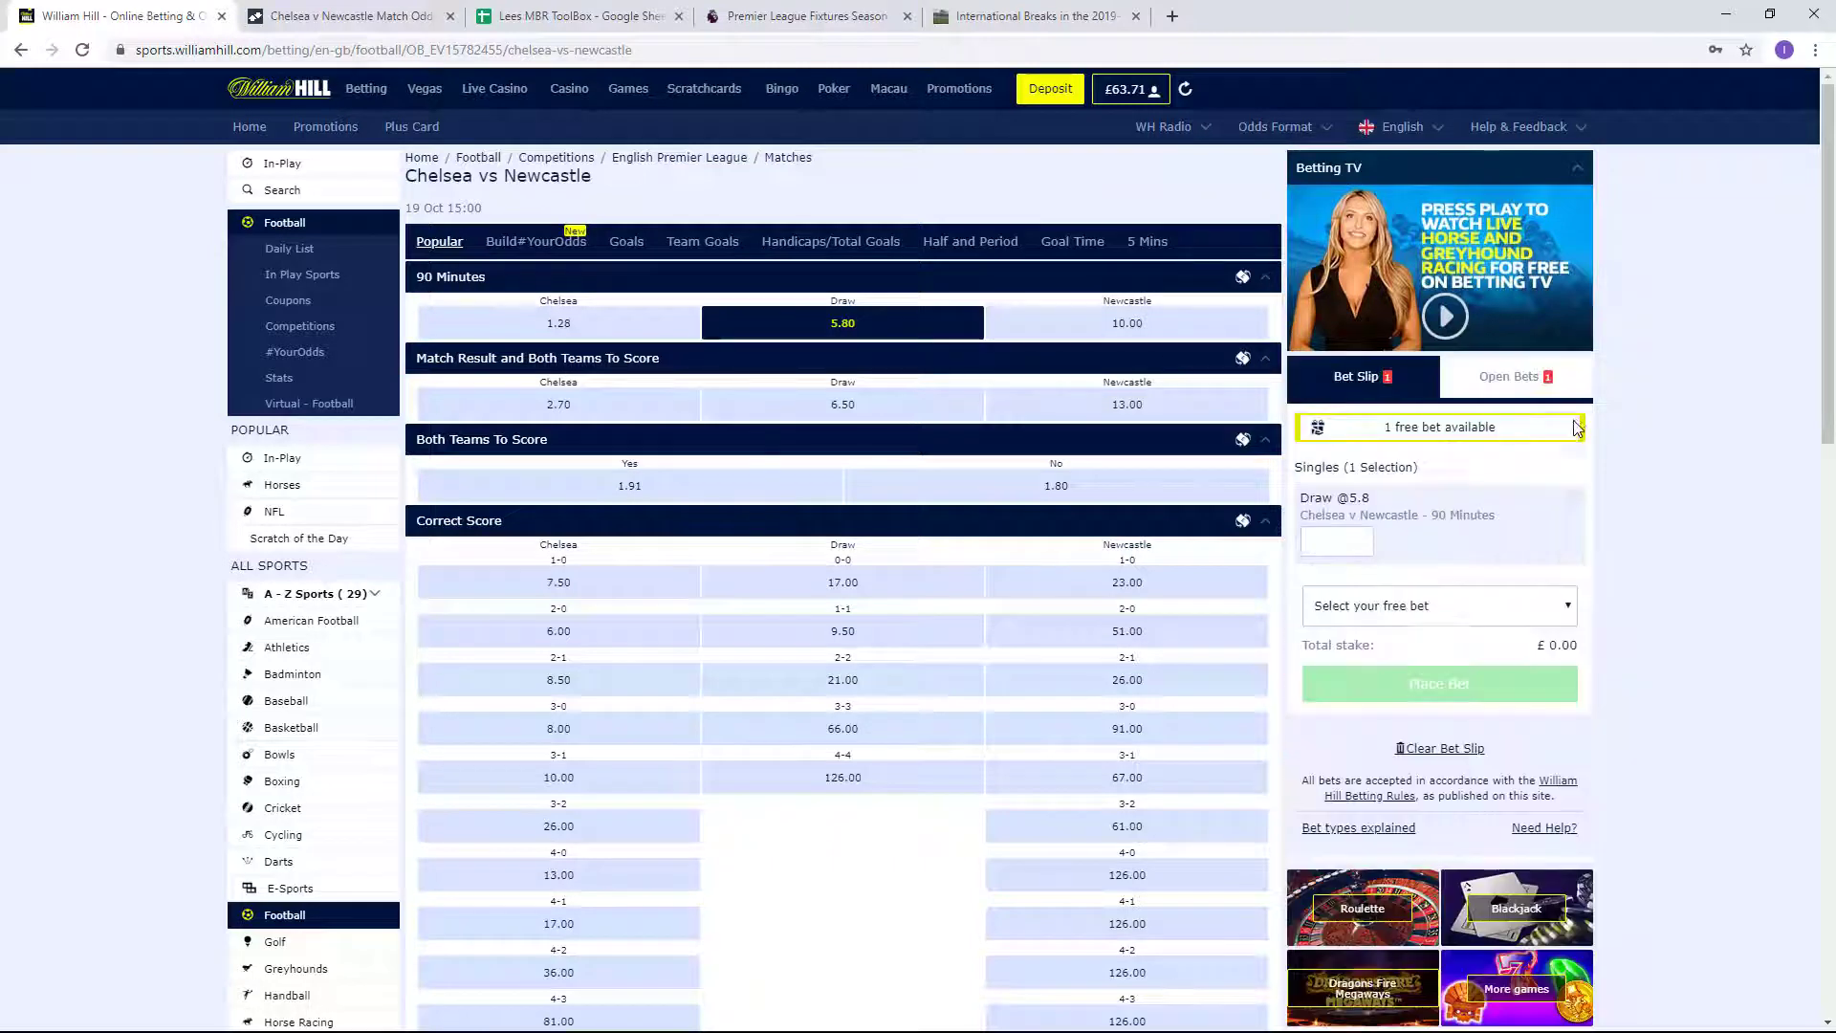
{"action": "left_click", "coordinate": [1571, 617]}
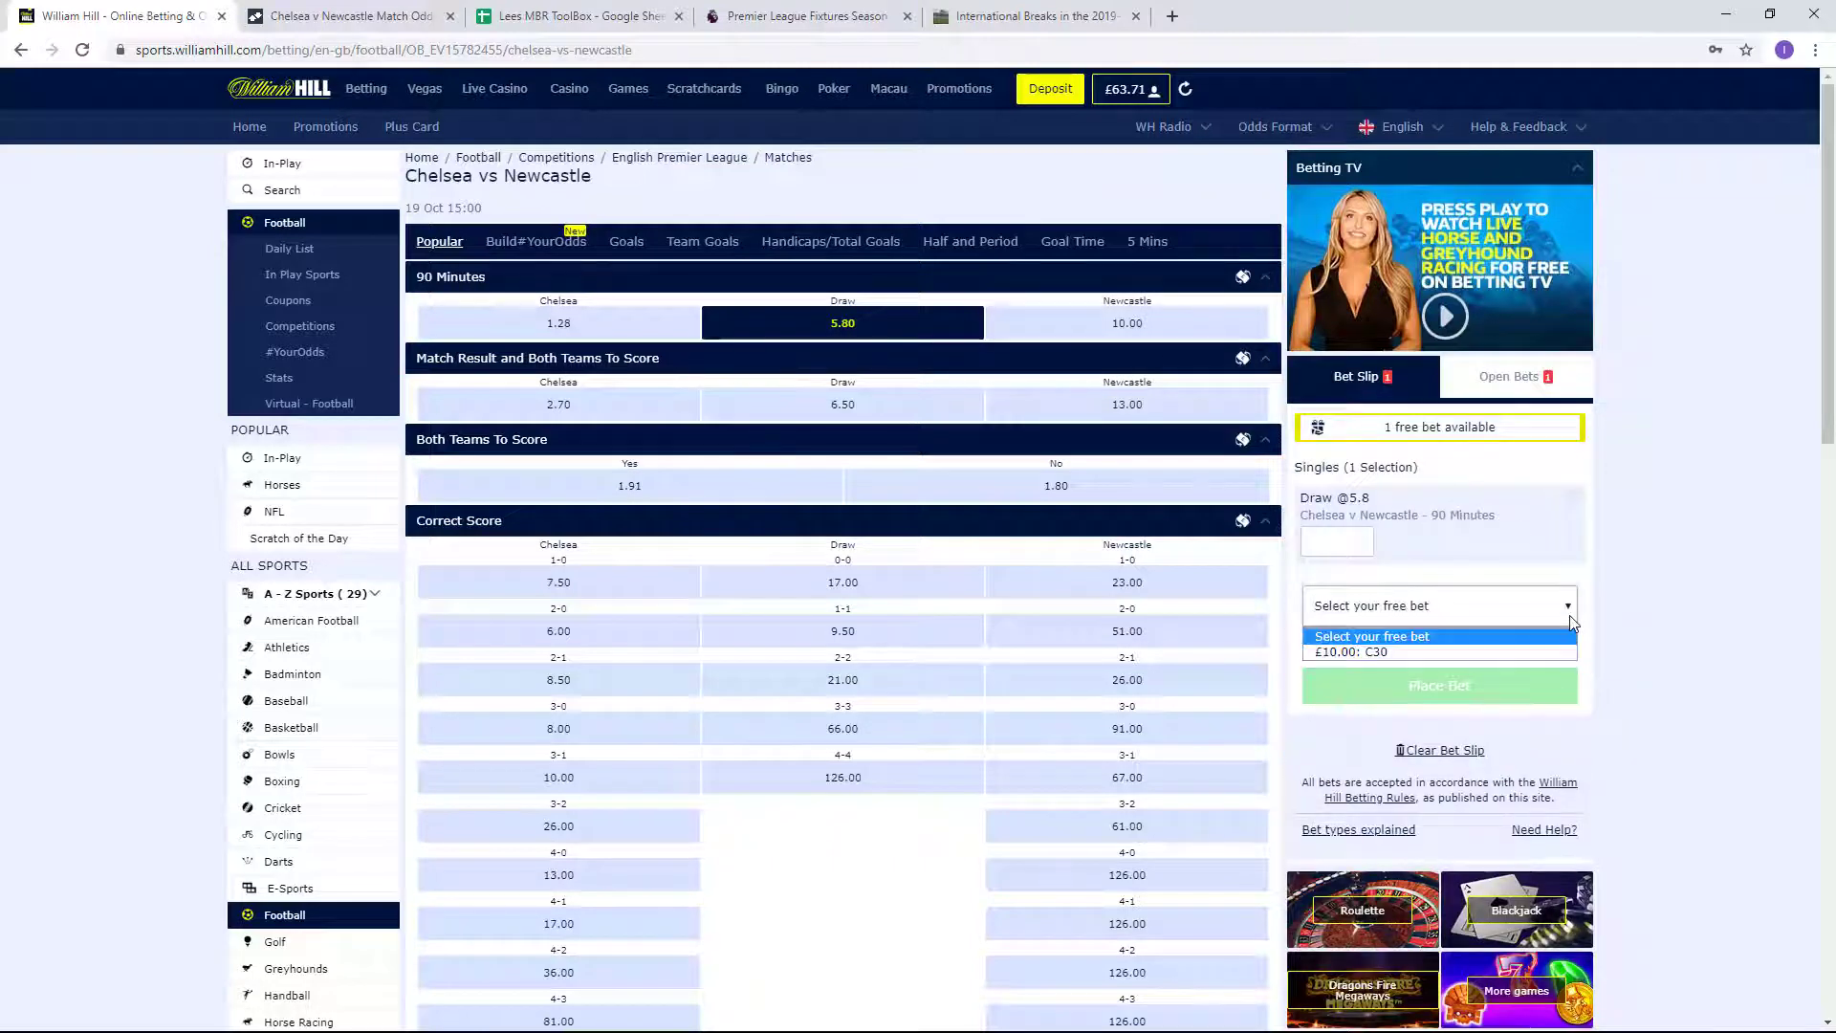
{"action": "left_click", "coordinate": [1491, 651]}
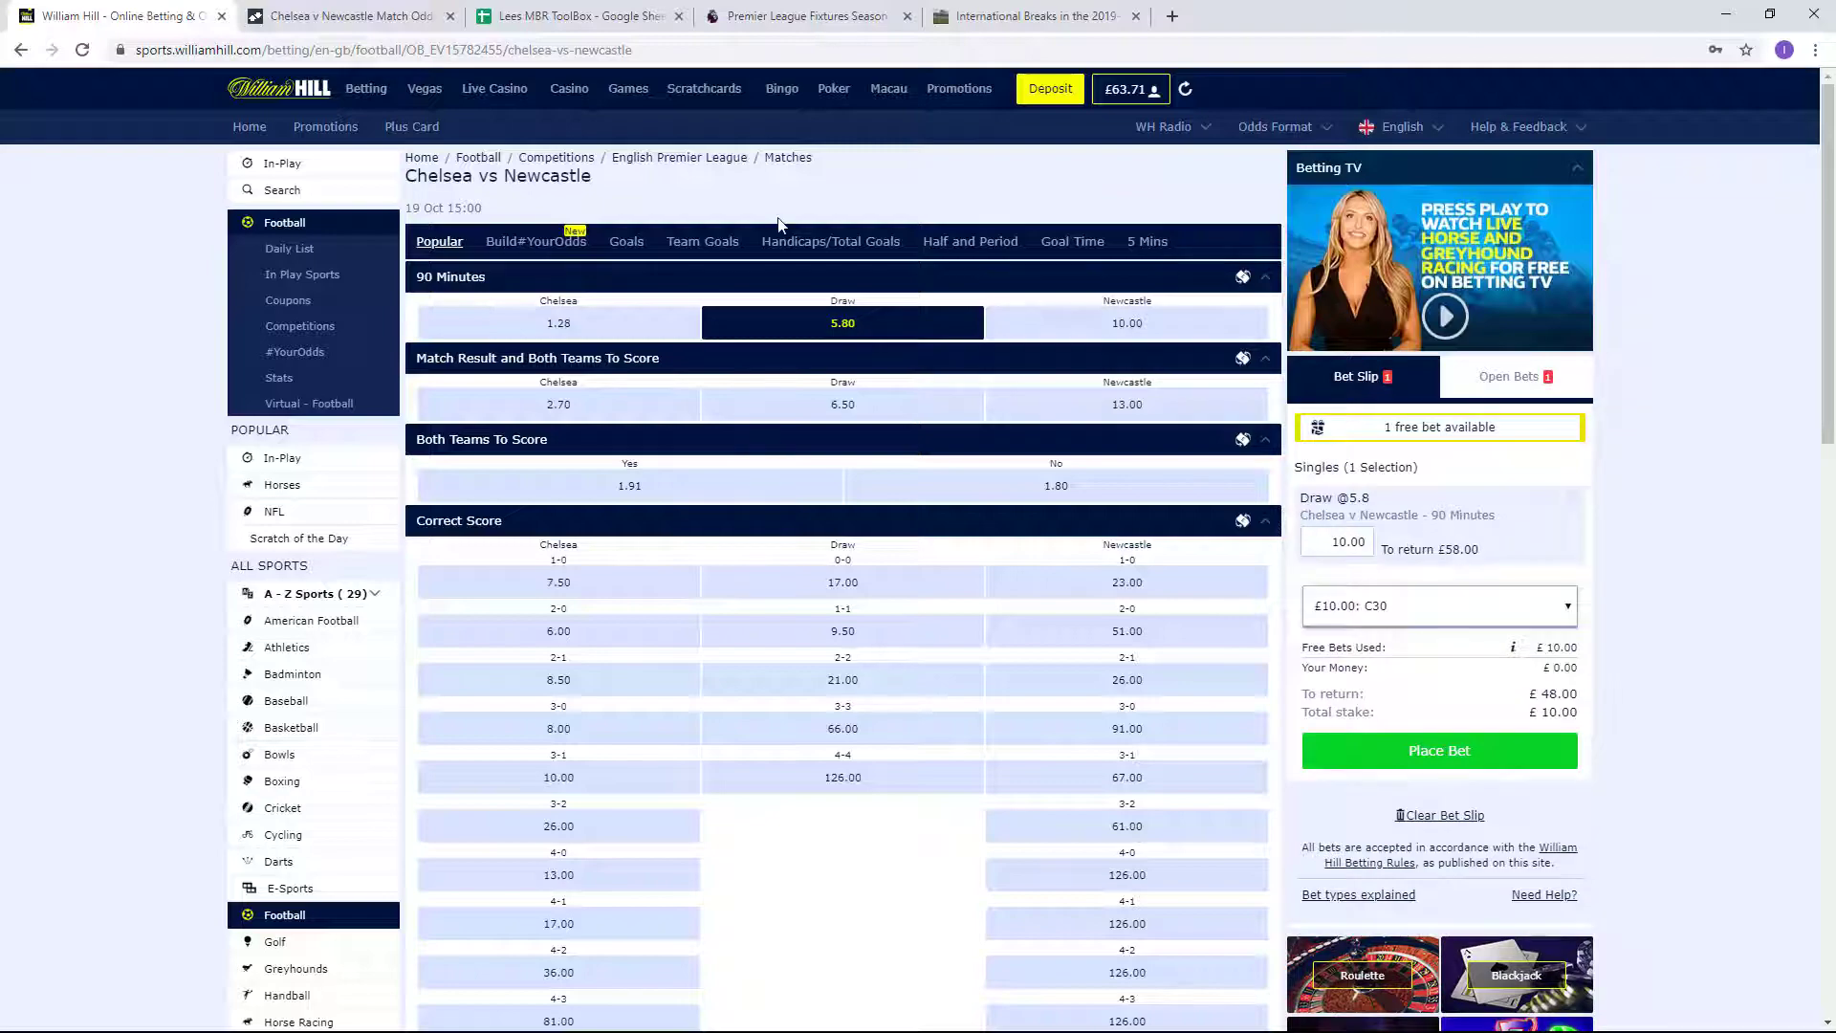
Prepare a Betfair lay of the Chelsea v Newcastle draw at odds of 6.4 with the calculator's lay stake of £7.56.
{"action": "left_click", "coordinate": [531, 17]}
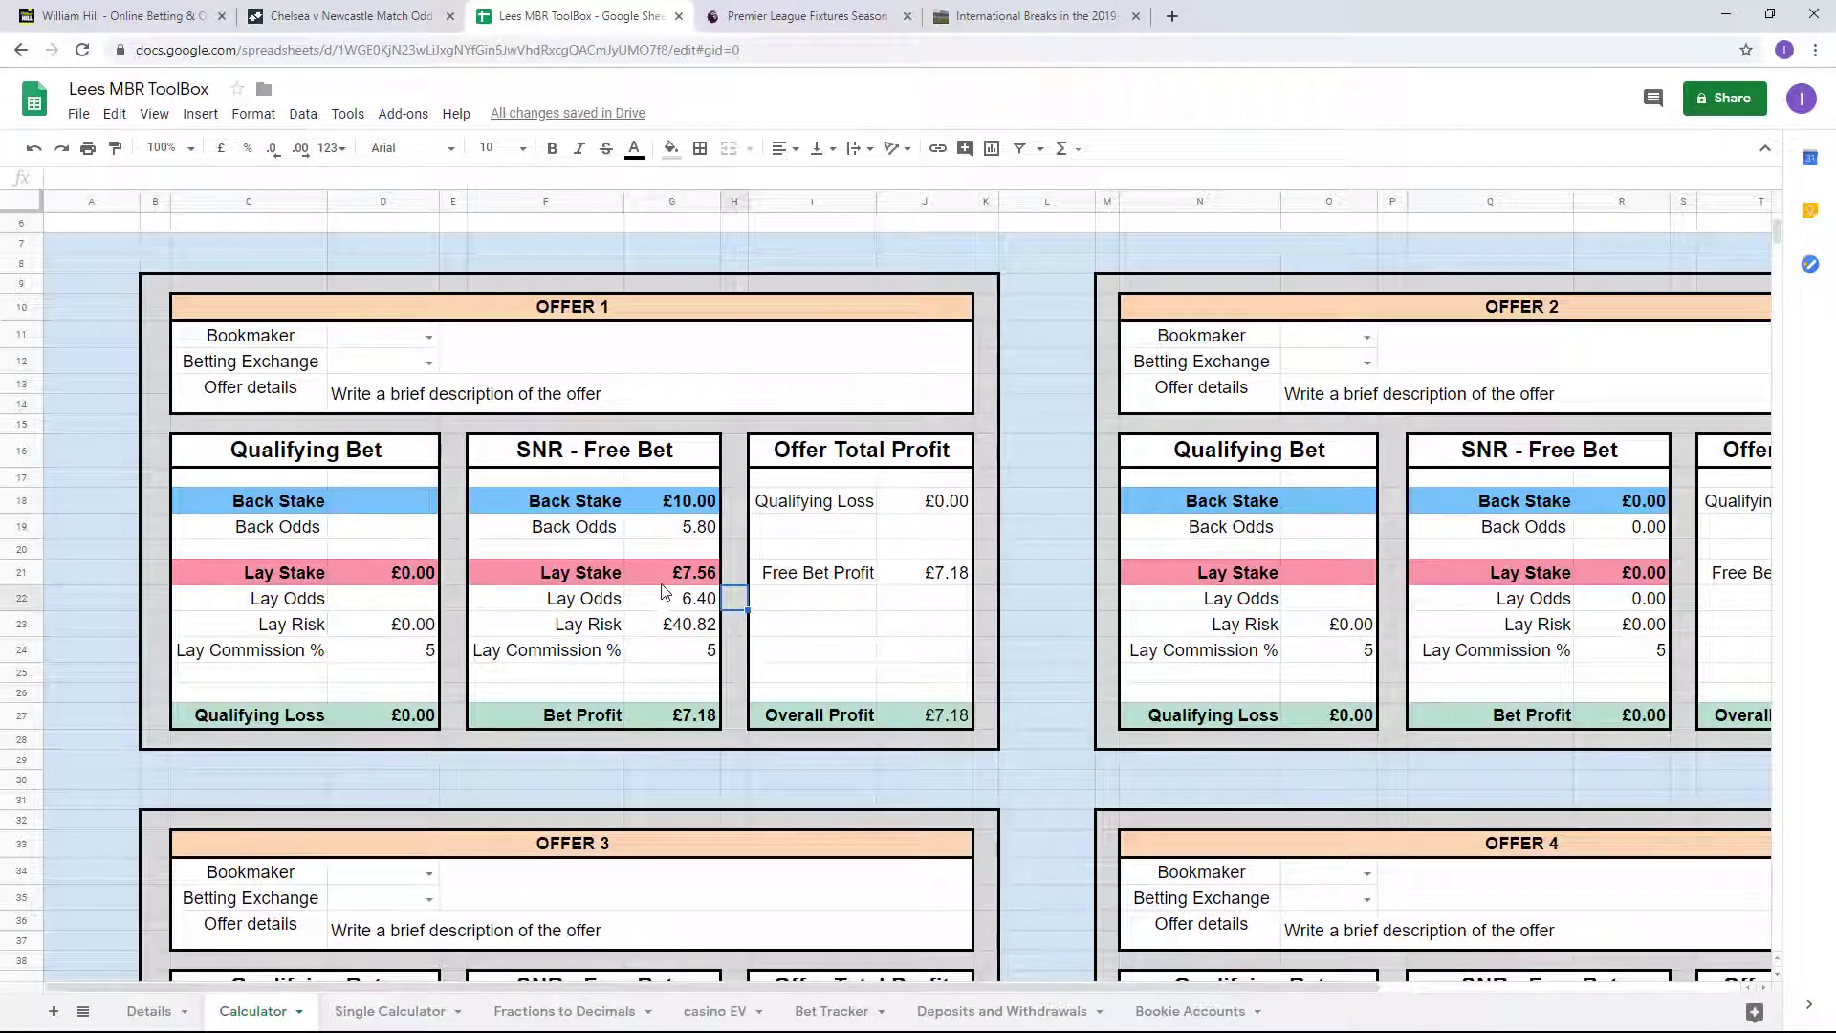
{"action": "left_click", "coordinate": [353, 16]}
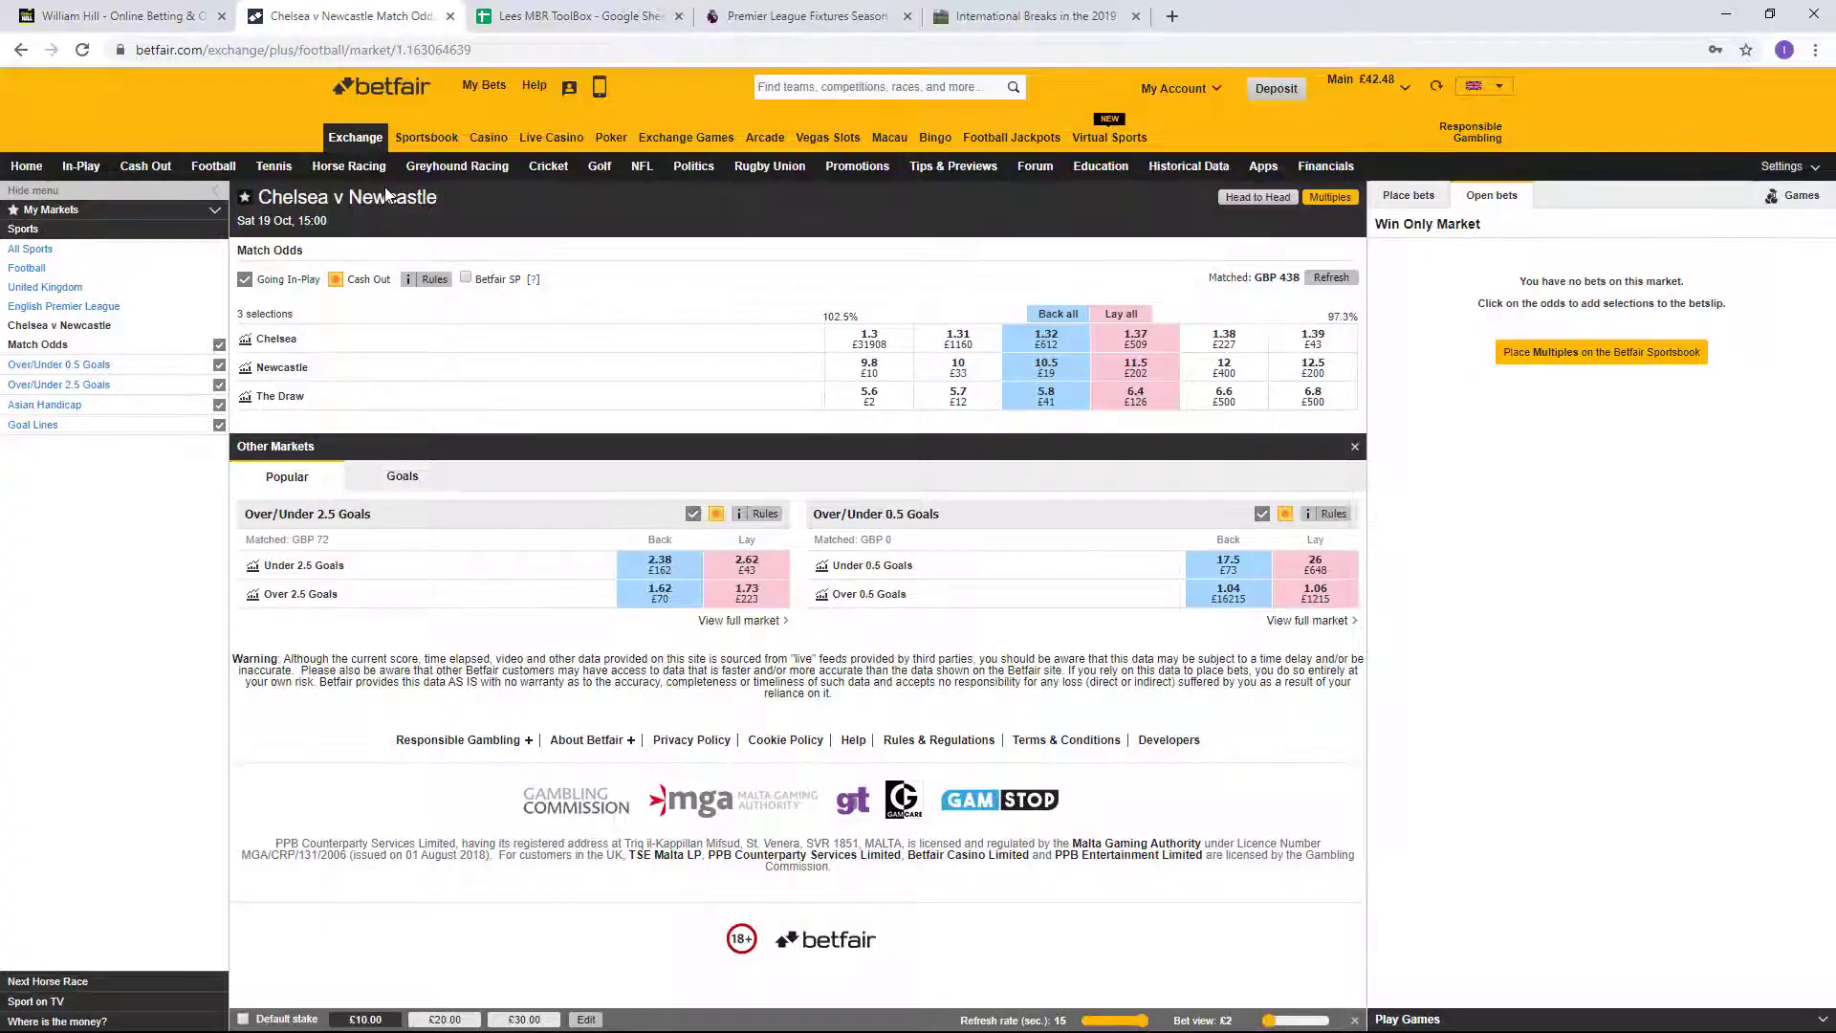
{"action": "left_click", "coordinate": [1135, 396]}
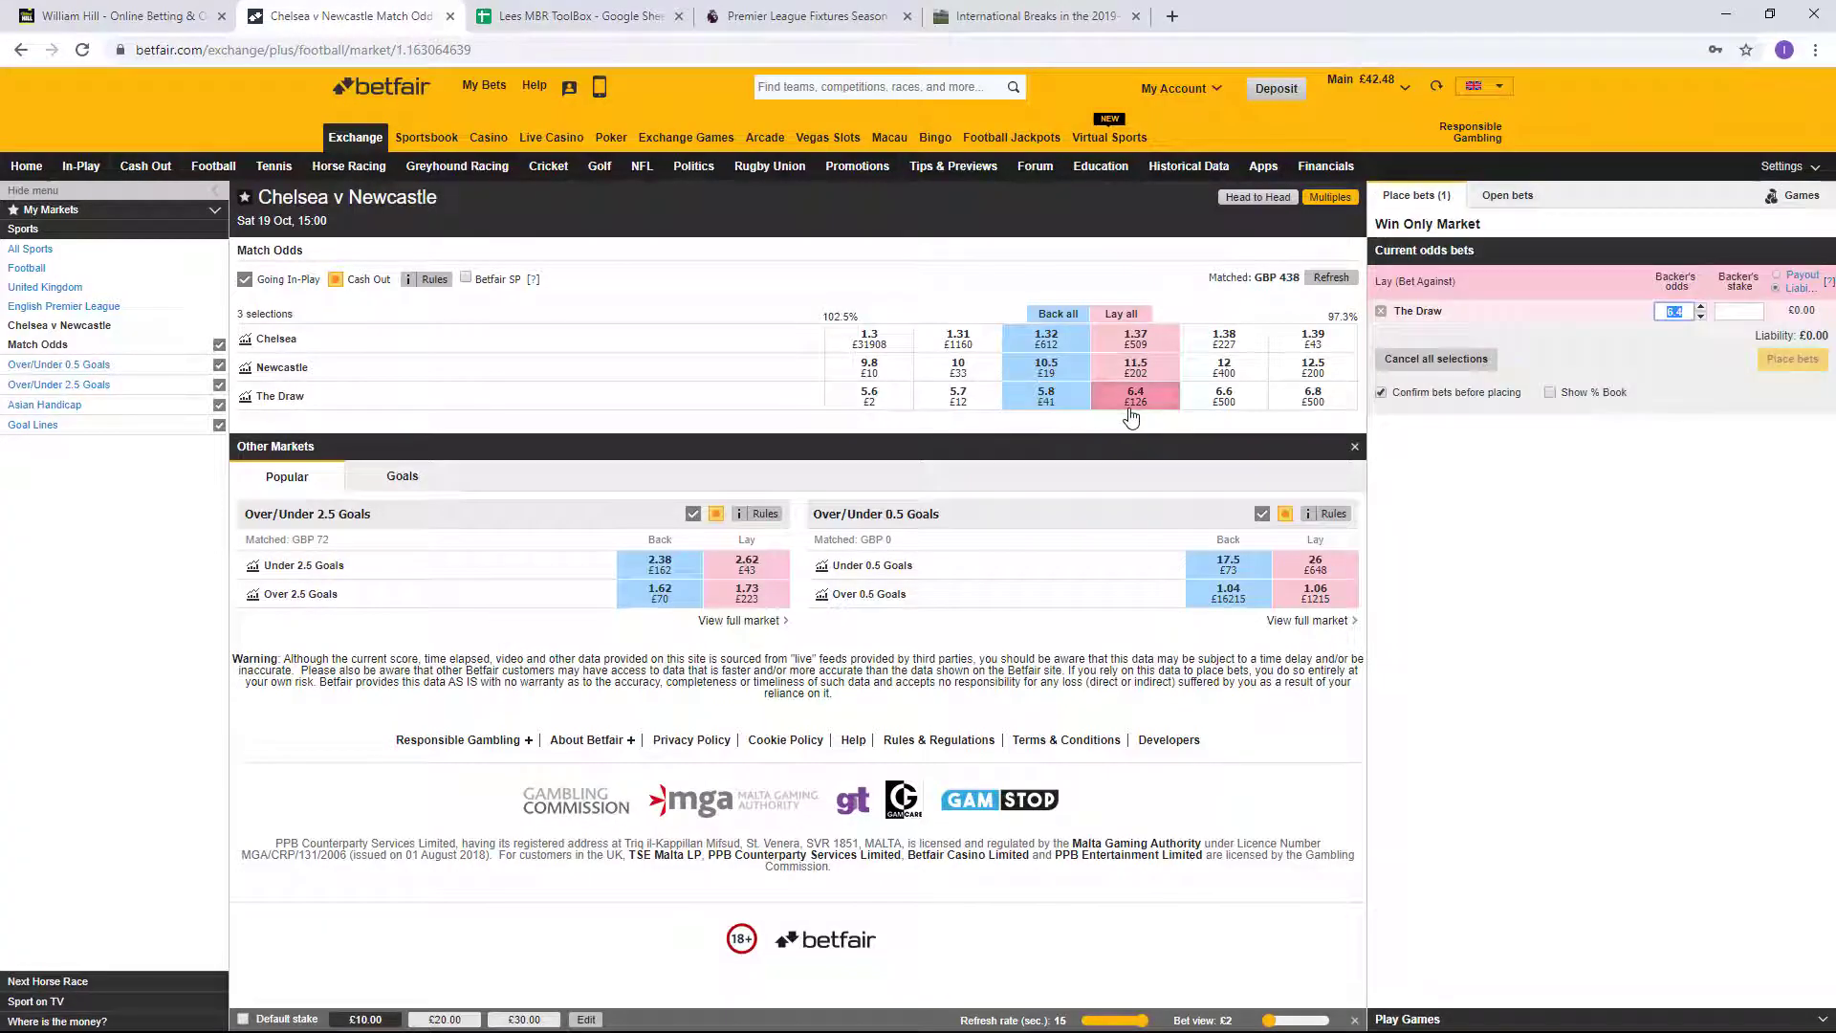
{"action": "left_click", "coordinate": [1736, 309]}
{"action": "type", "text": "7.56"}
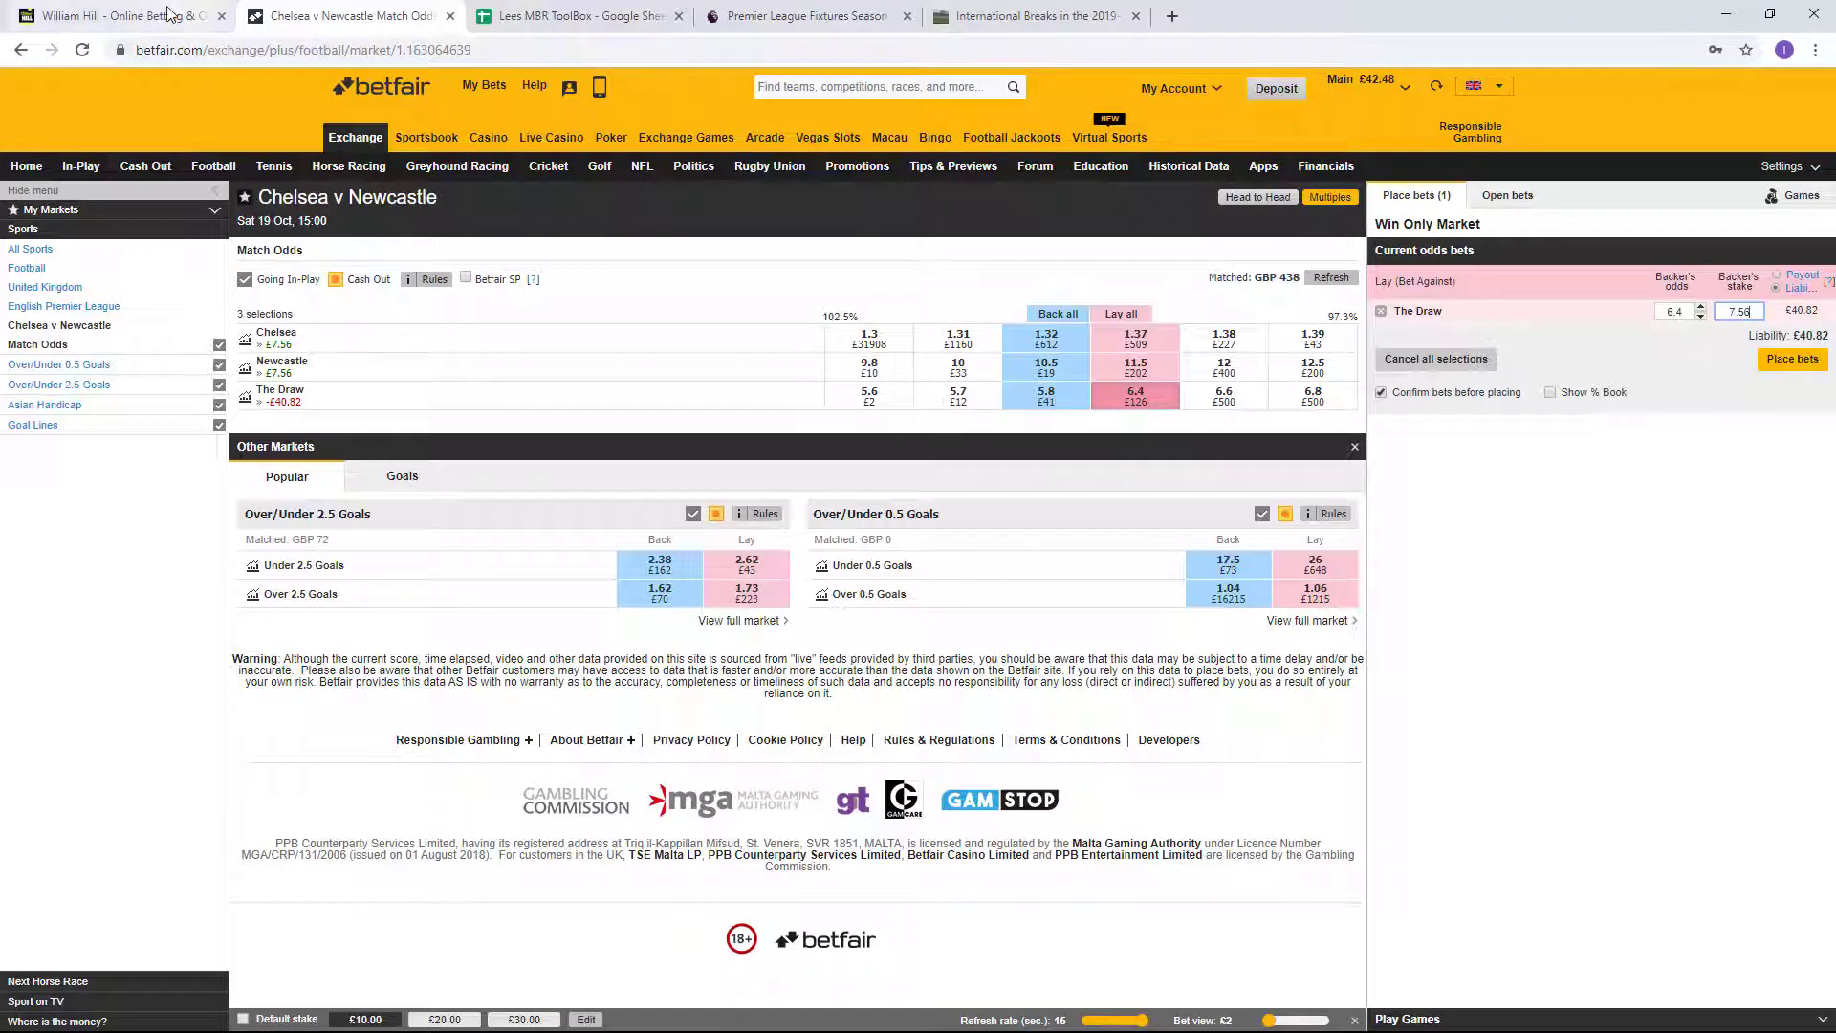
Recheck the William Hill bet slip and Offer 1's free bet lay risk and lay commission in the calculator.
{"action": "left_click", "coordinate": [206, 21]}
{"action": "left_click", "coordinate": [540, 21]}
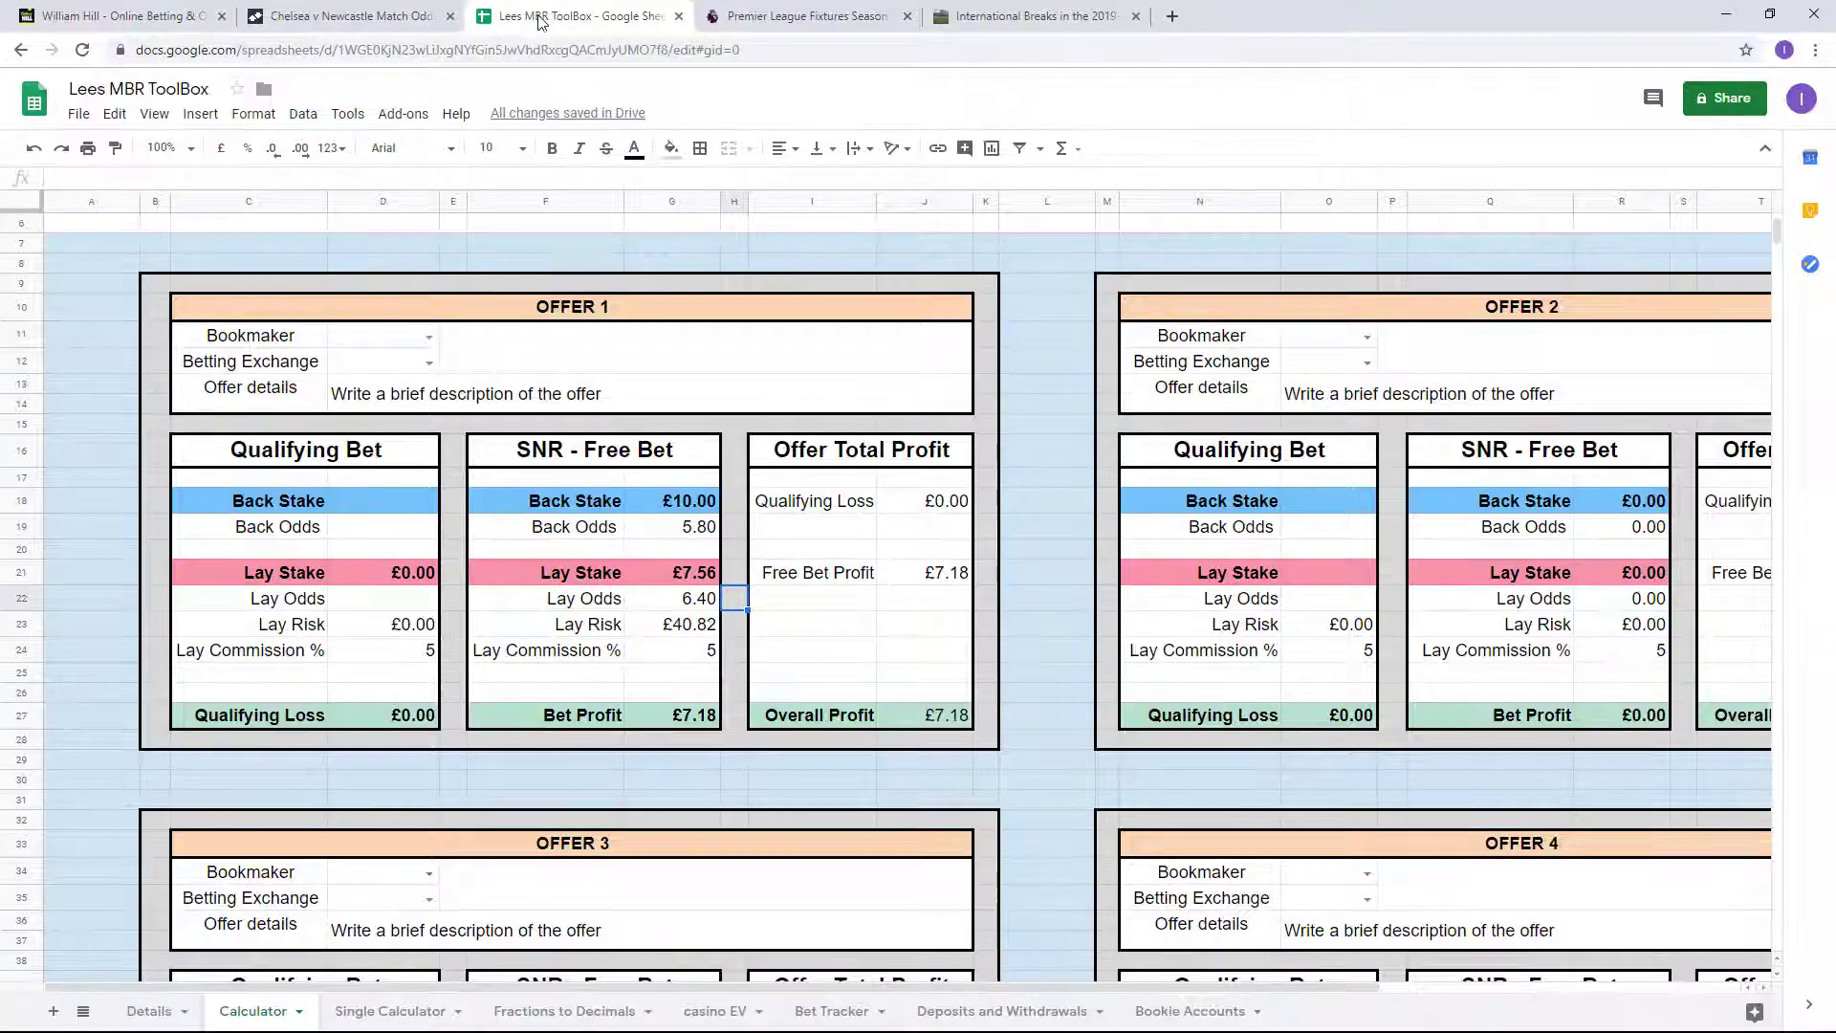
{"action": "left_click", "coordinate": [659, 626]}
{"action": "left_click", "coordinate": [685, 650]}
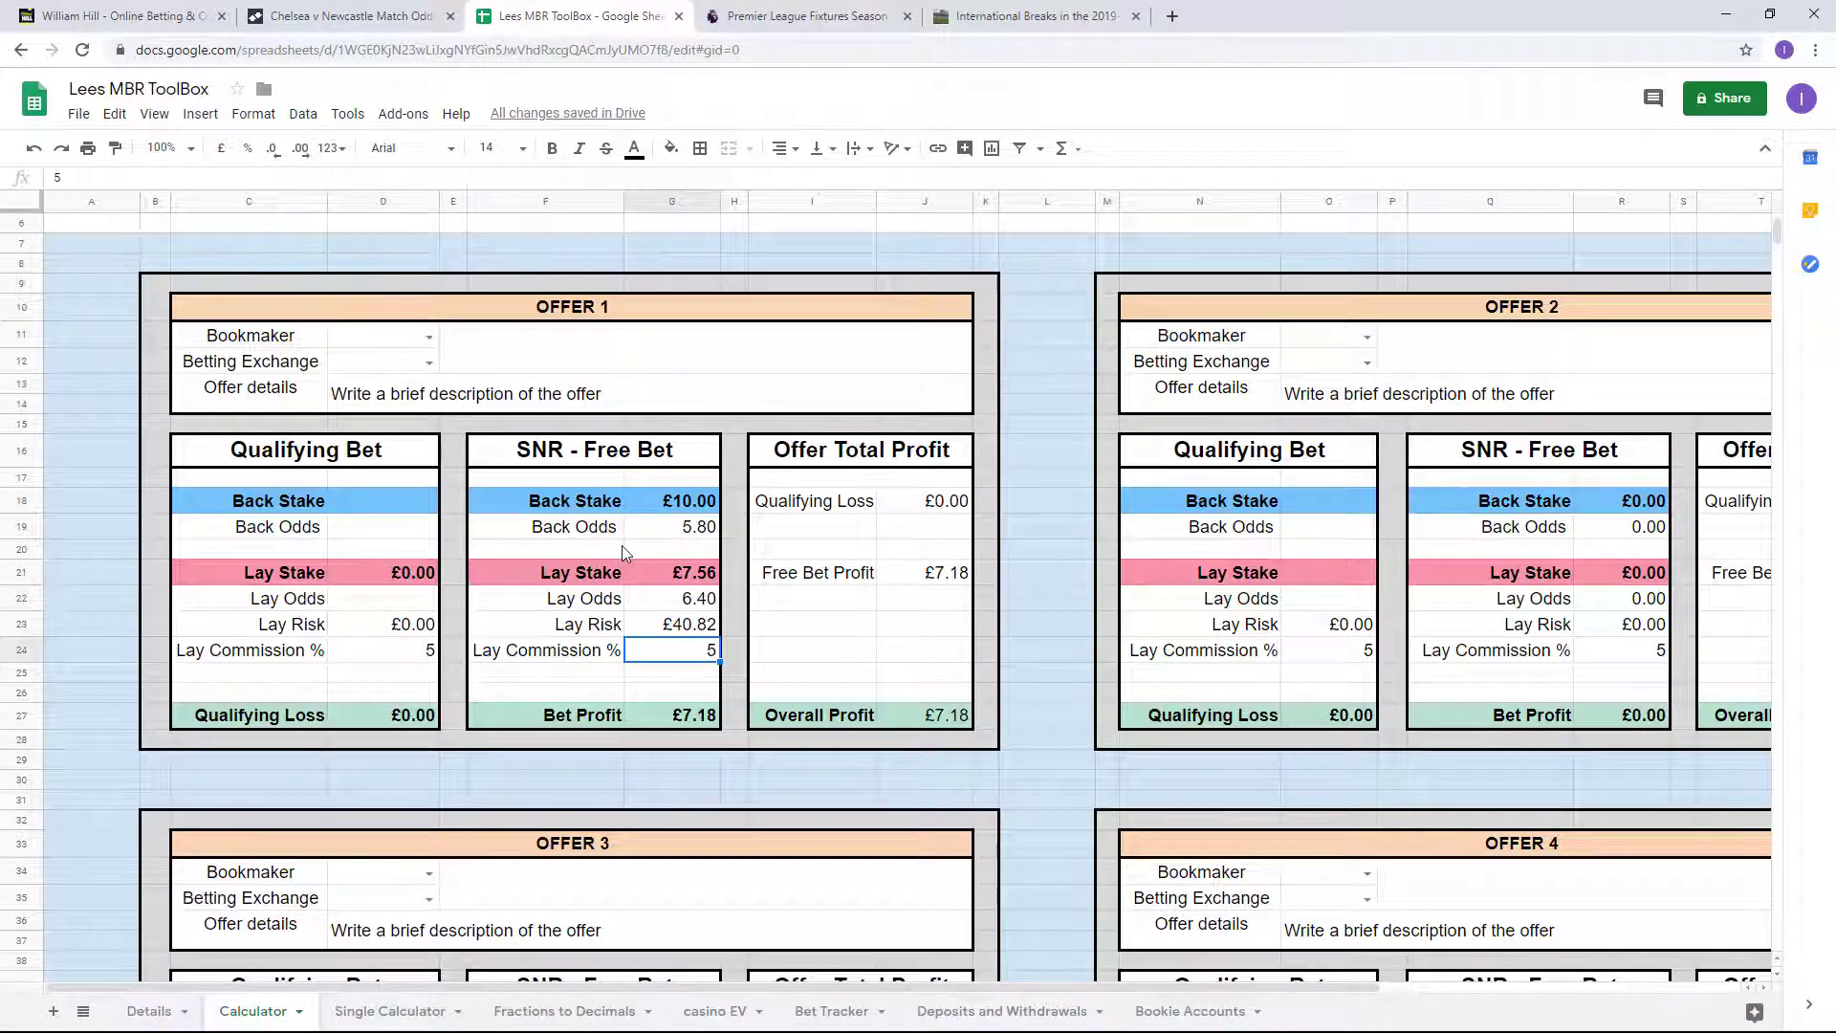
Place the £10.00 free bet on the Chelsea v Newcastle draw at William Hill, and confirm the £7.56 Betfair lay at 6.4.
{"action": "left_click", "coordinate": [167, 19]}
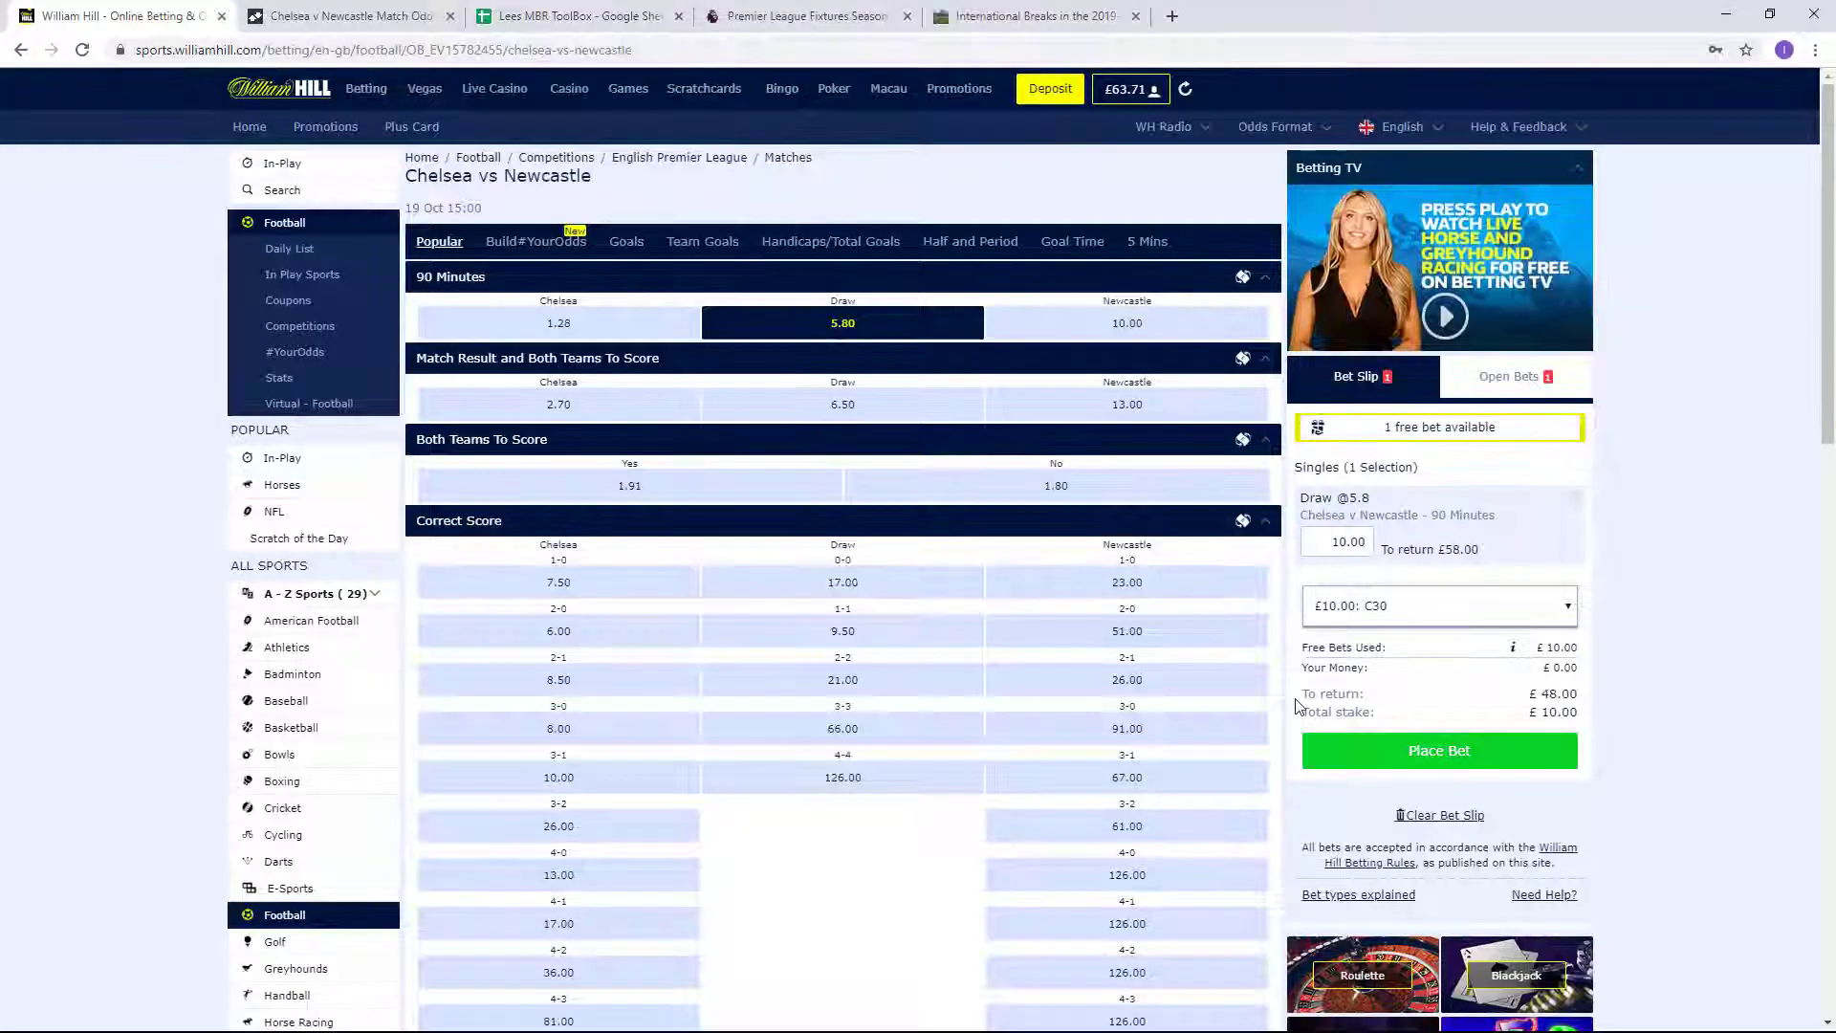
{"action": "left_click", "coordinate": [1380, 752]}
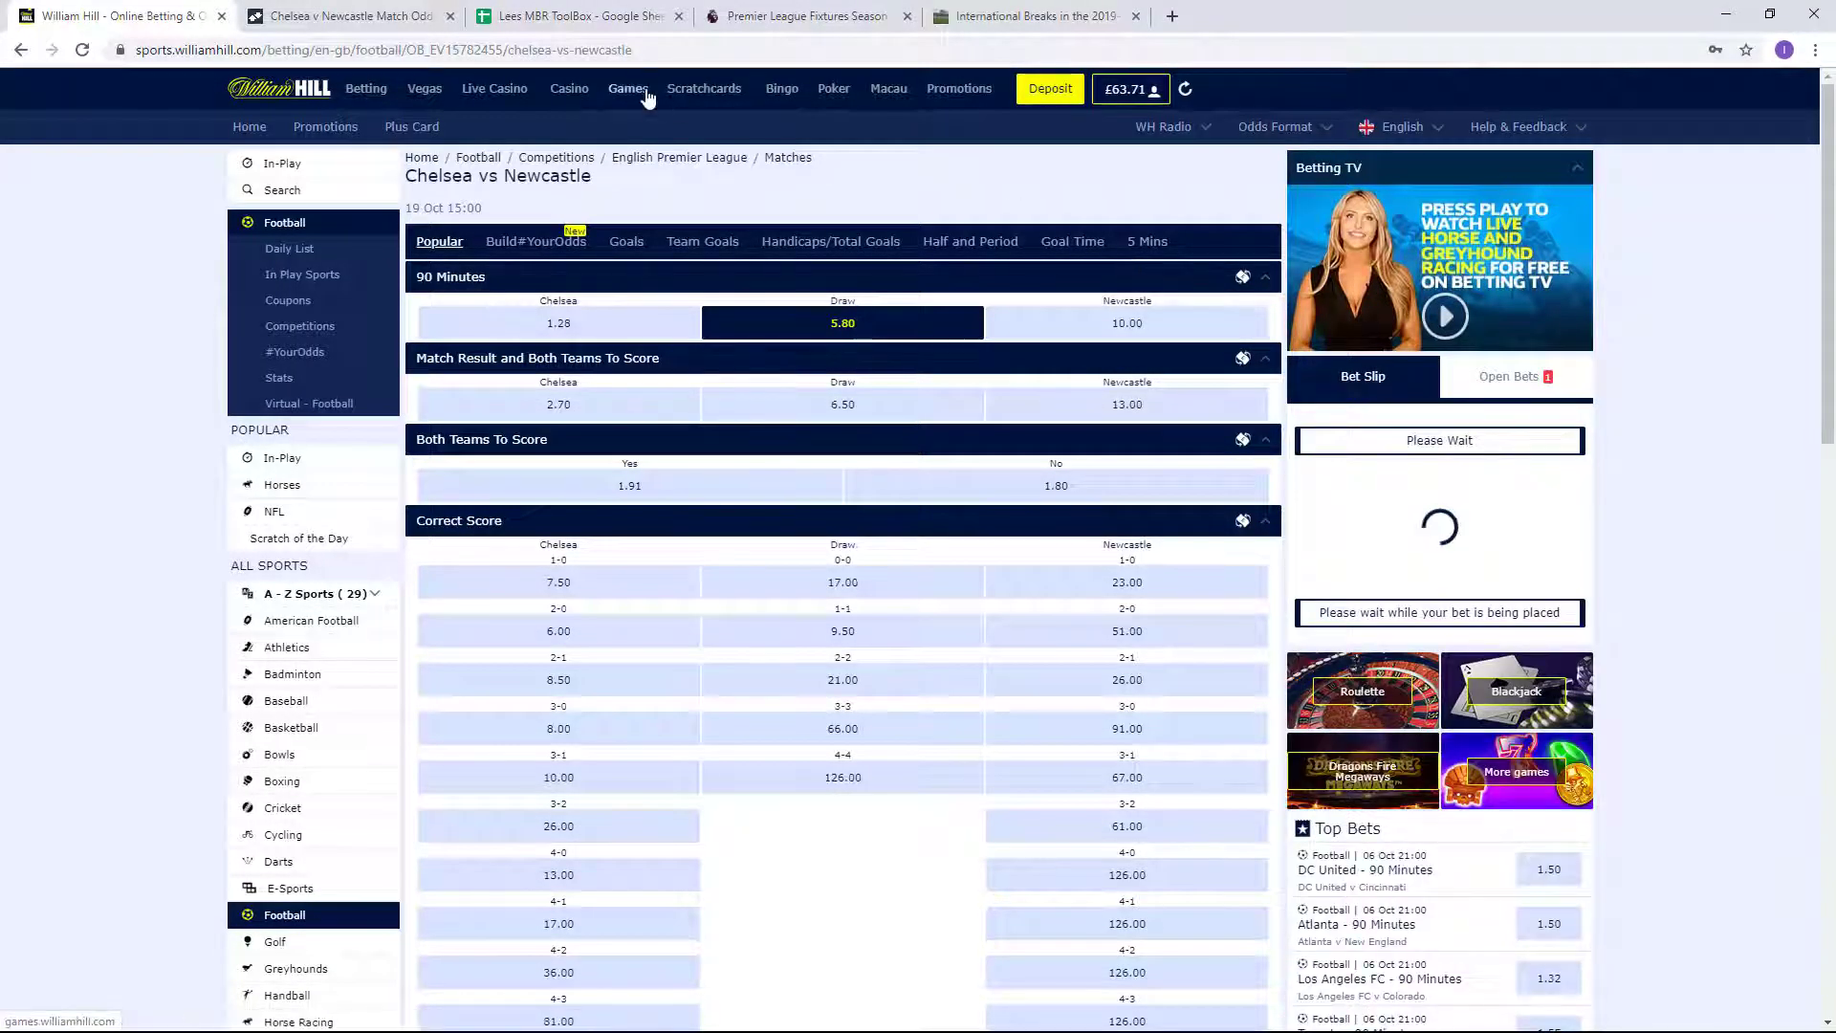
{"action": "left_click", "coordinate": [373, 19]}
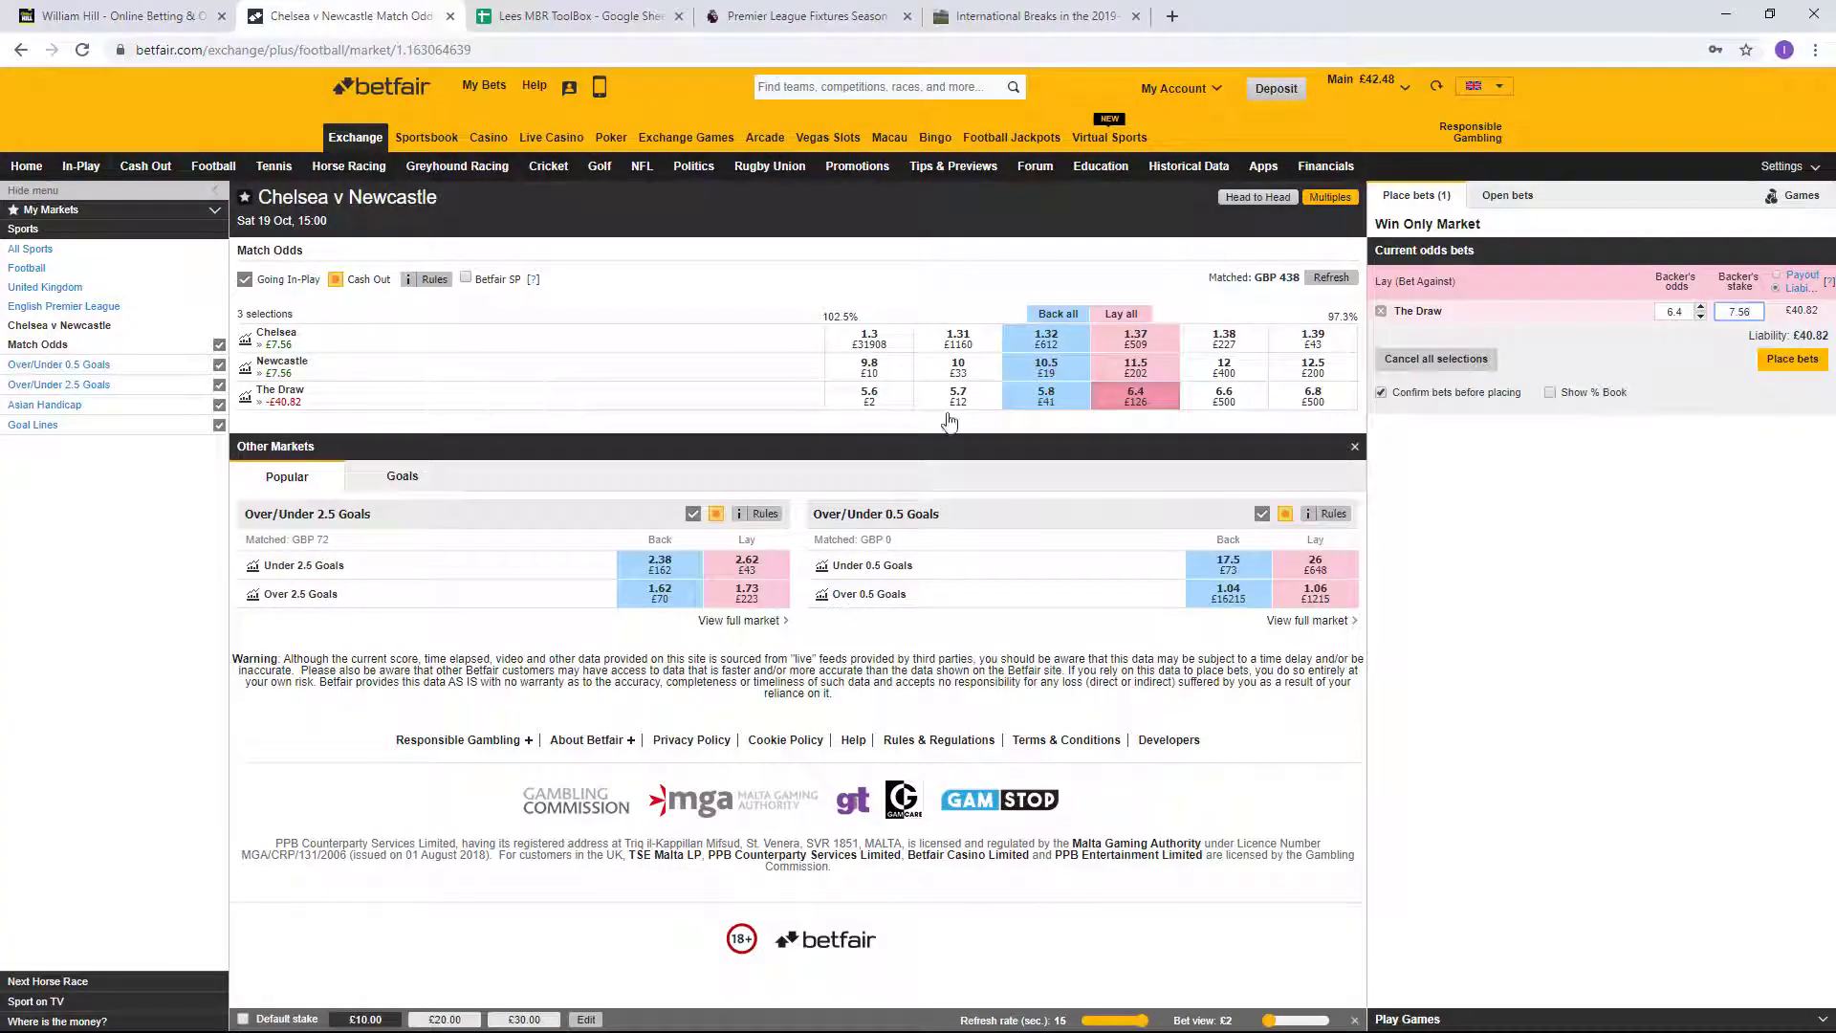
{"action": "left_click", "coordinate": [1793, 363]}
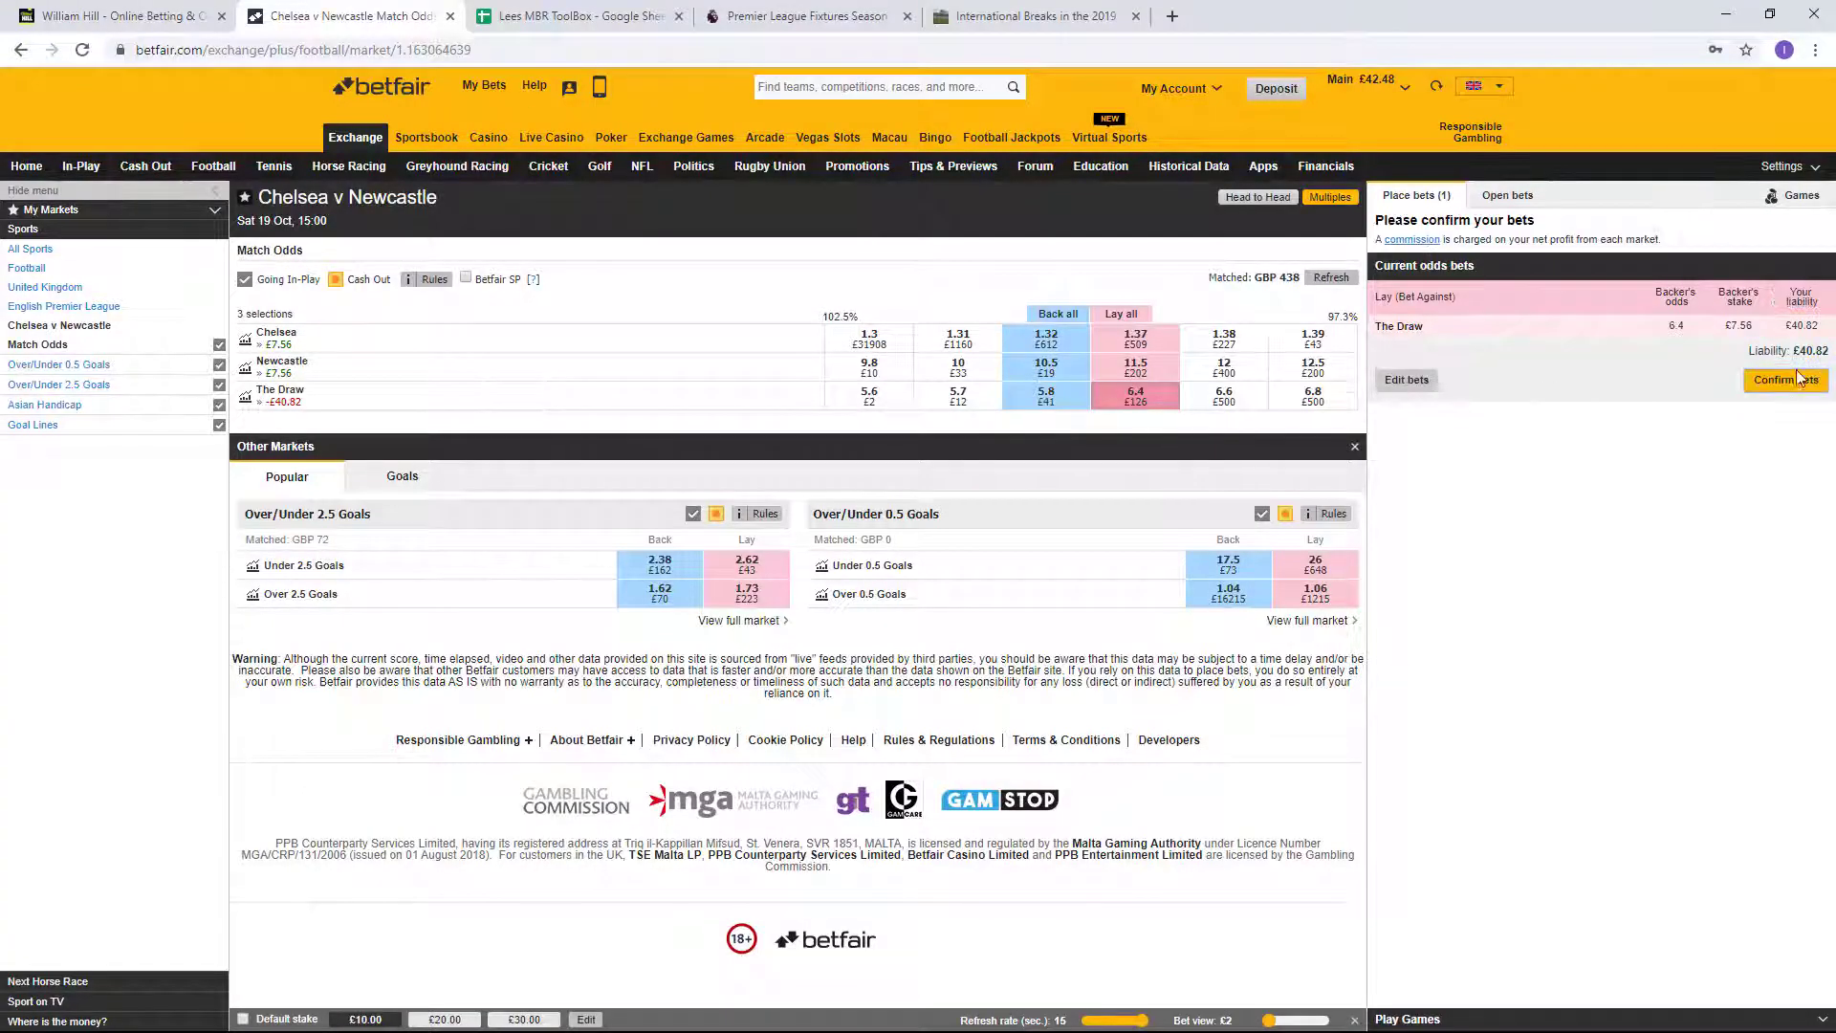
{"action": "left_click", "coordinate": [1790, 380]}
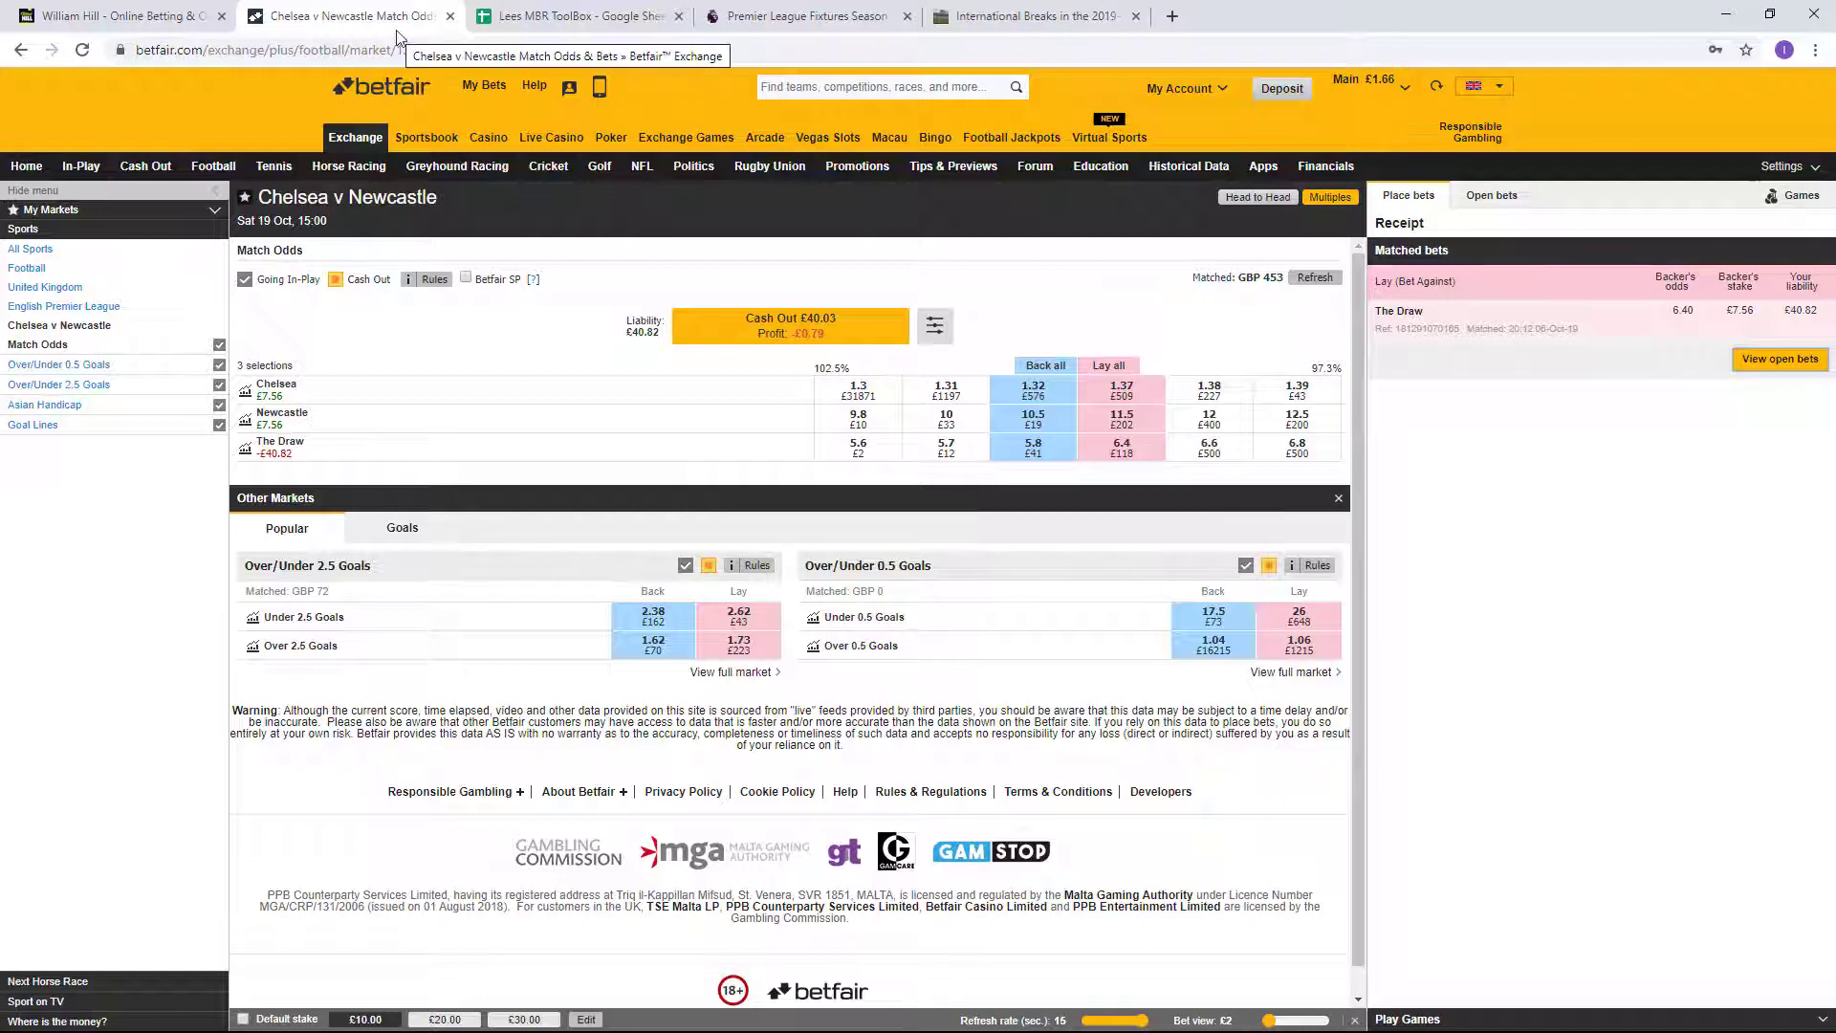
Set the Profit/Loss of the Spurs v Watford draw free bet to £7.20 in the Bet Tracker spreadsheet.
{"action": "left_click", "coordinate": [524, 21]}
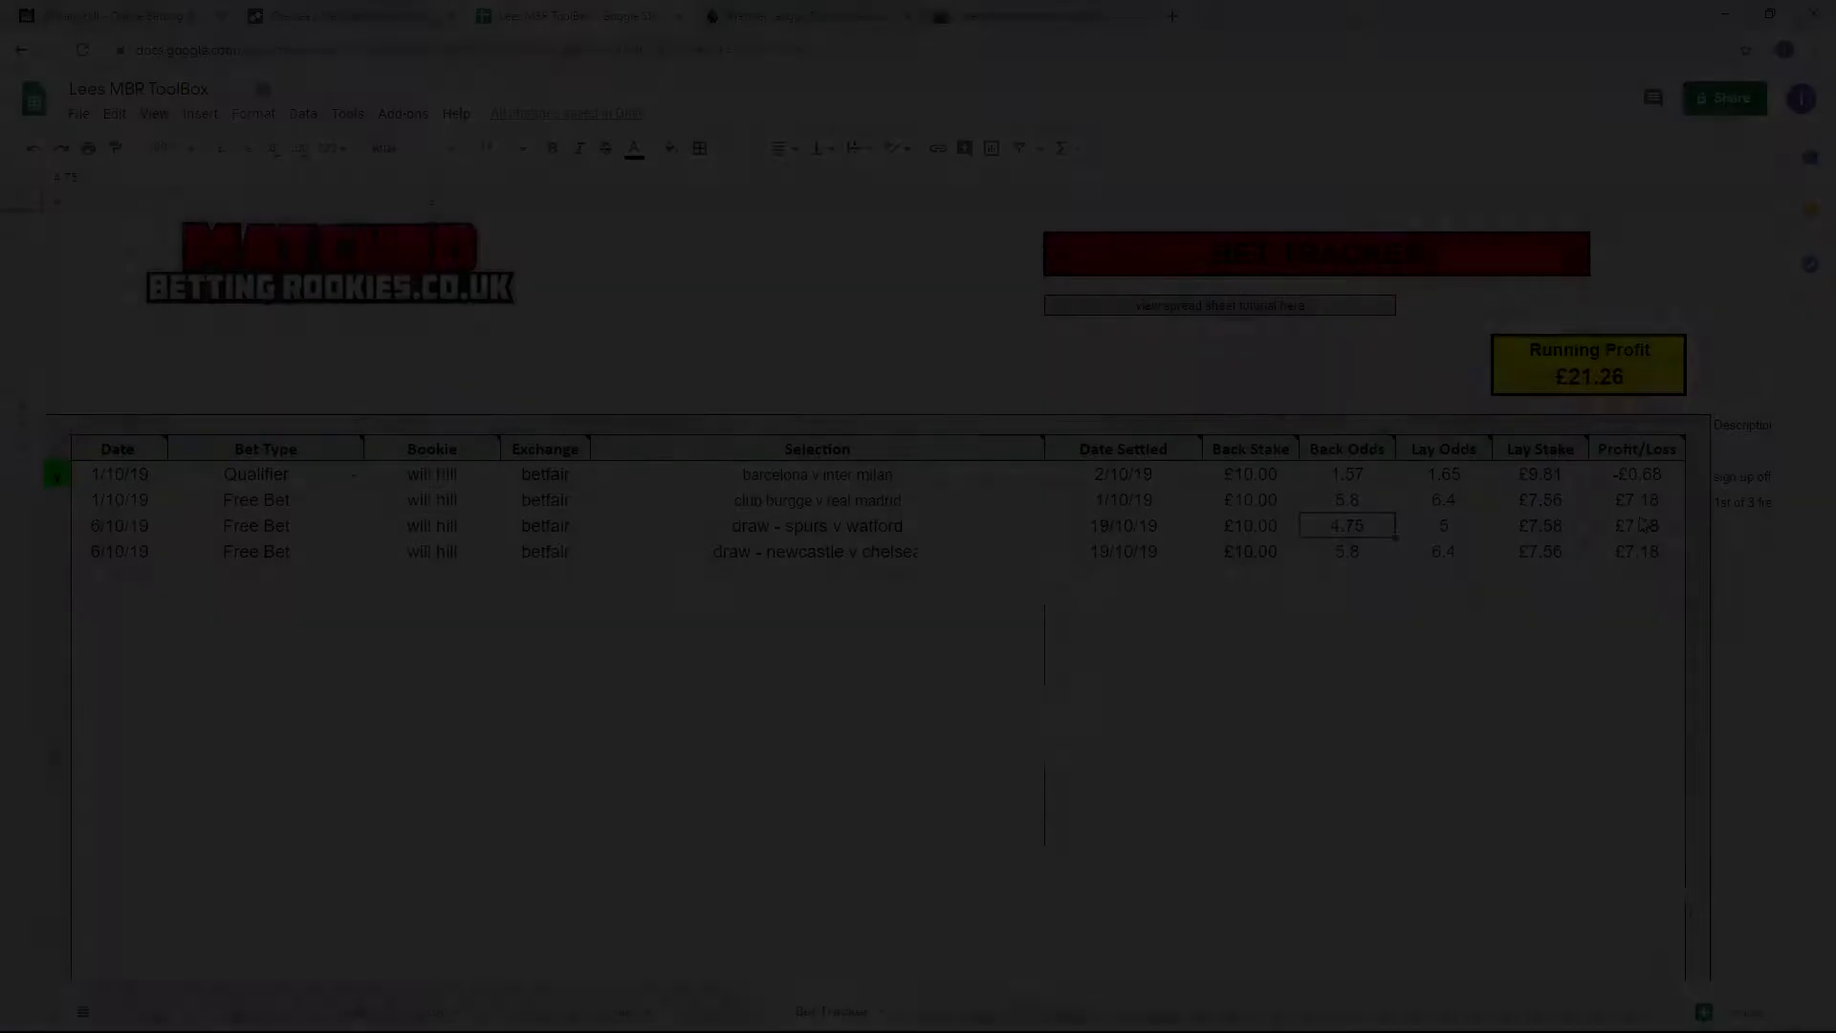
{"action": "type", "text": "7"}
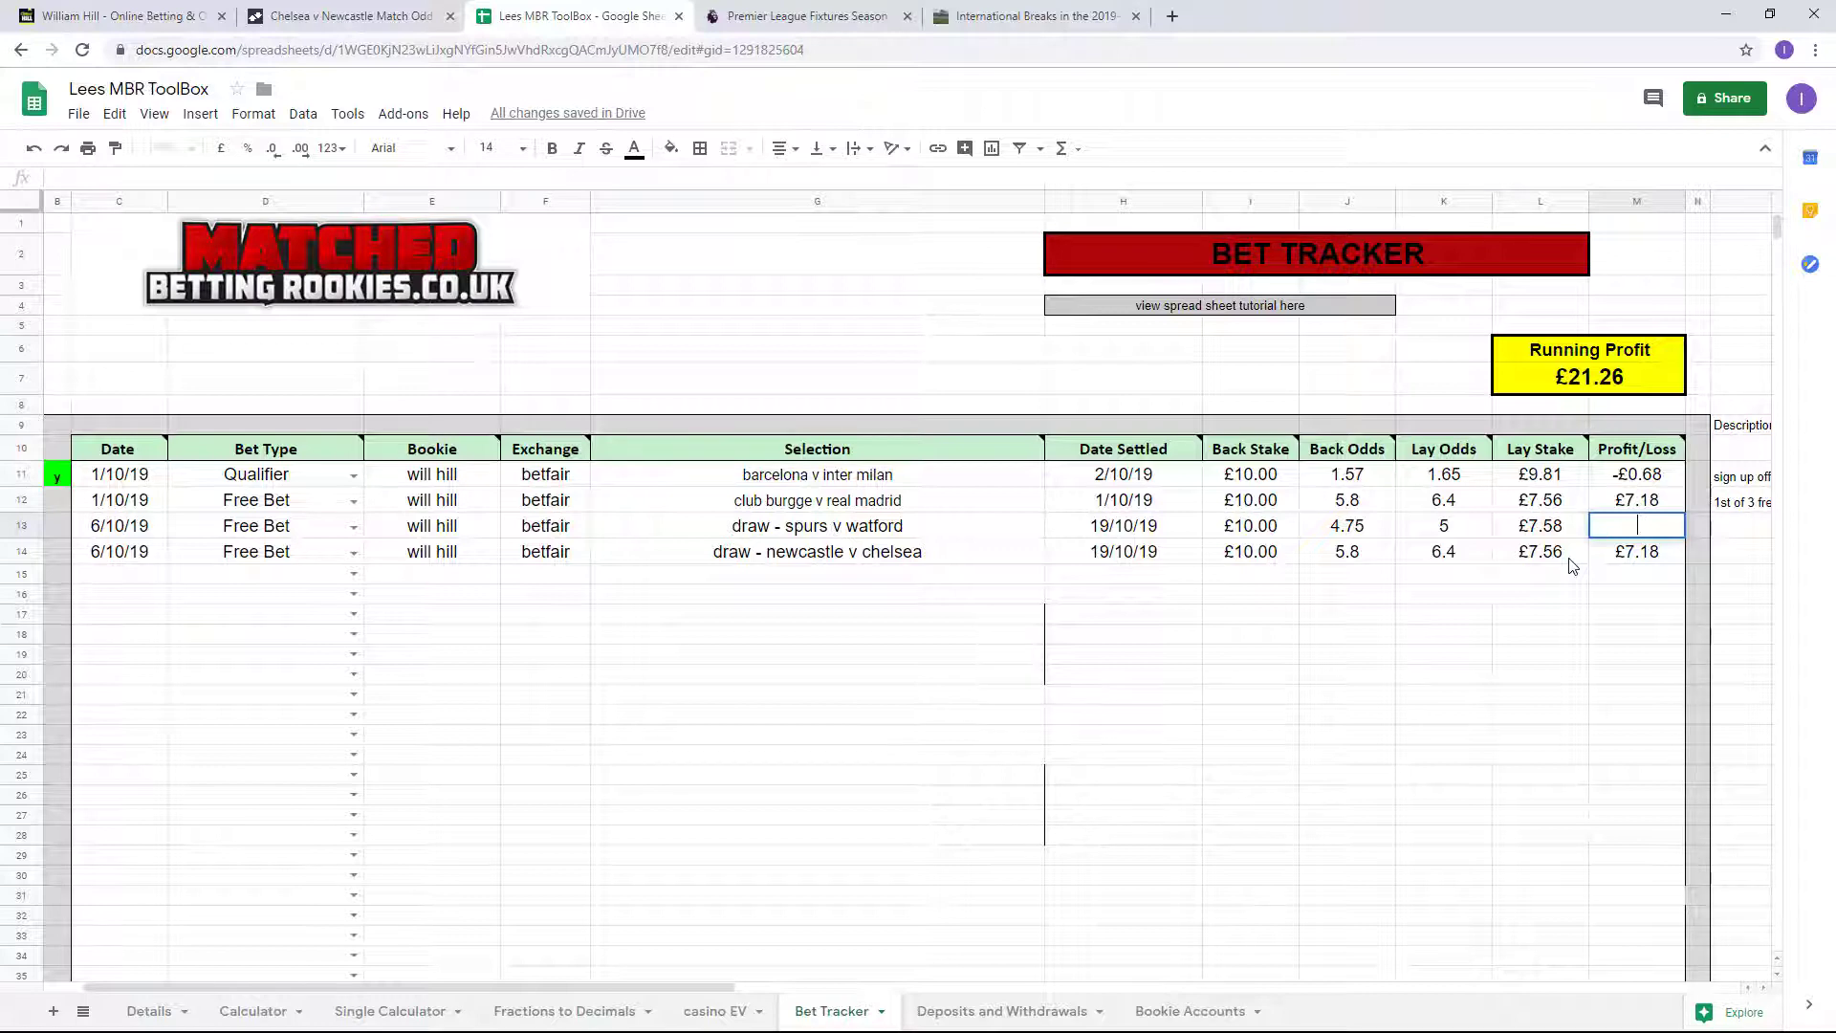
{"action": "type", "text": ".20"}
{"action": "key", "text": "Tab"}
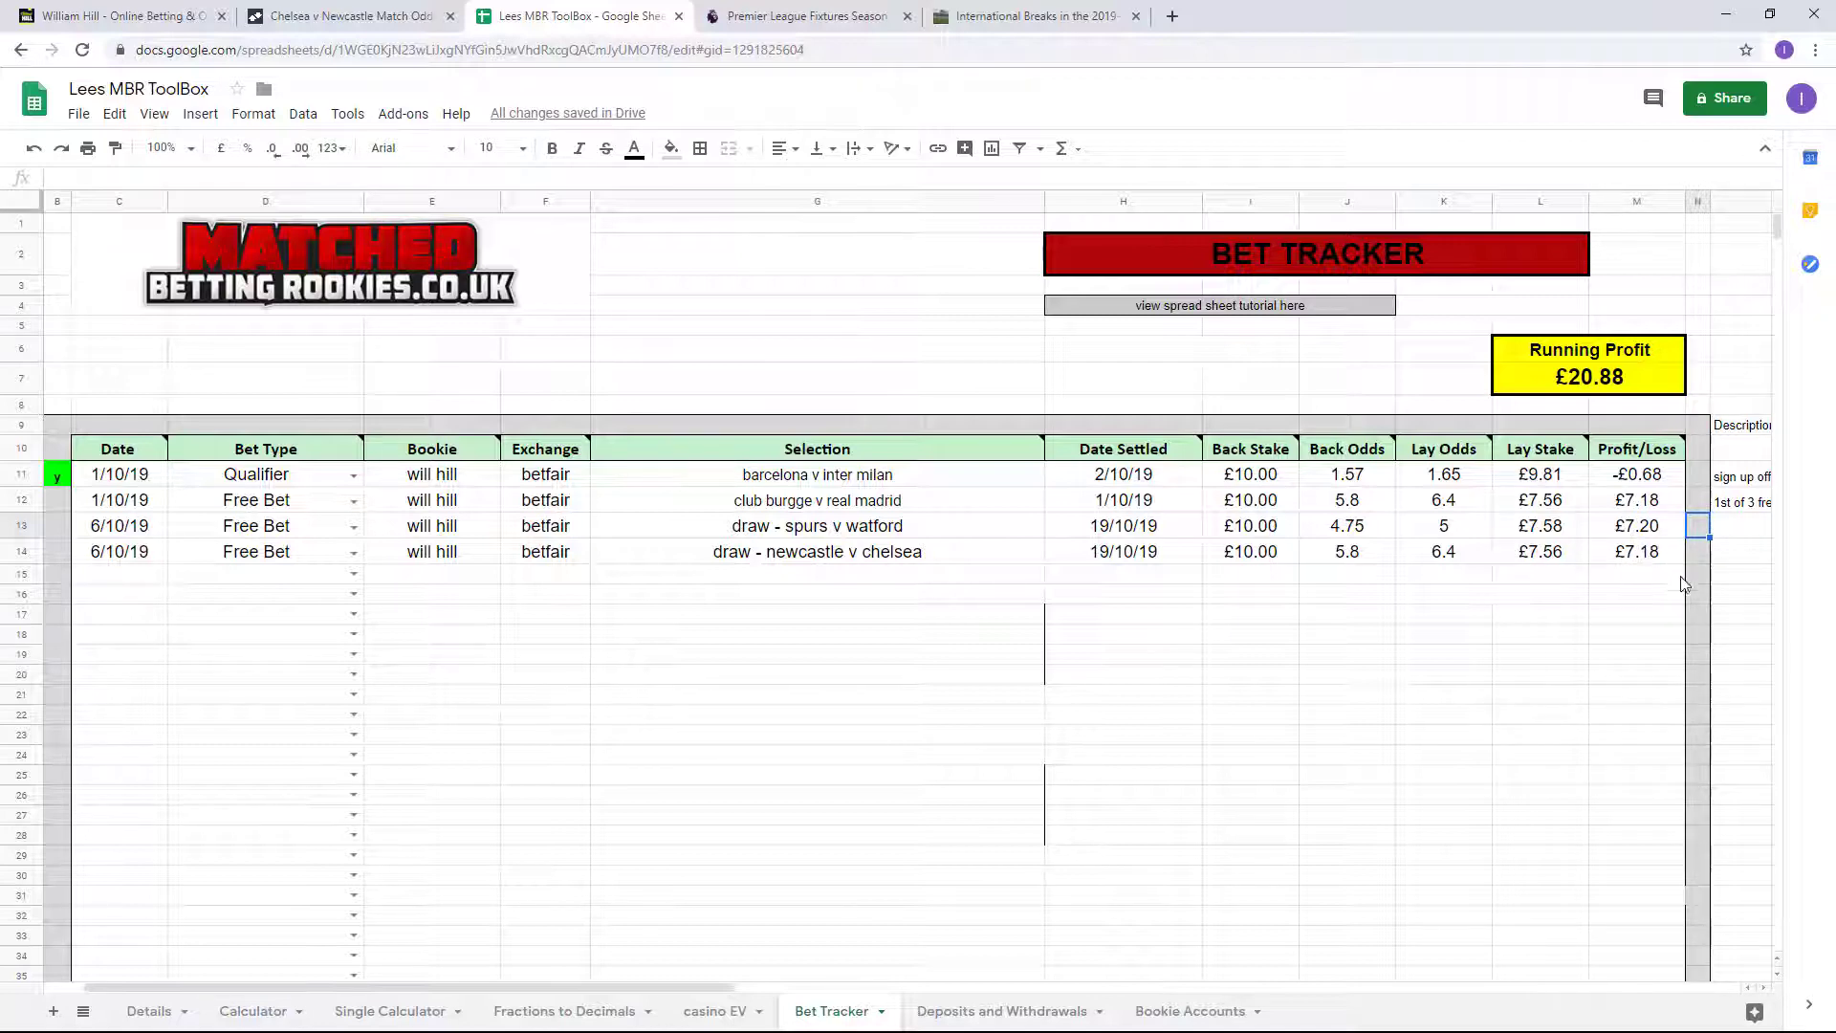
{"action": "left_click", "coordinate": [1614, 583]}
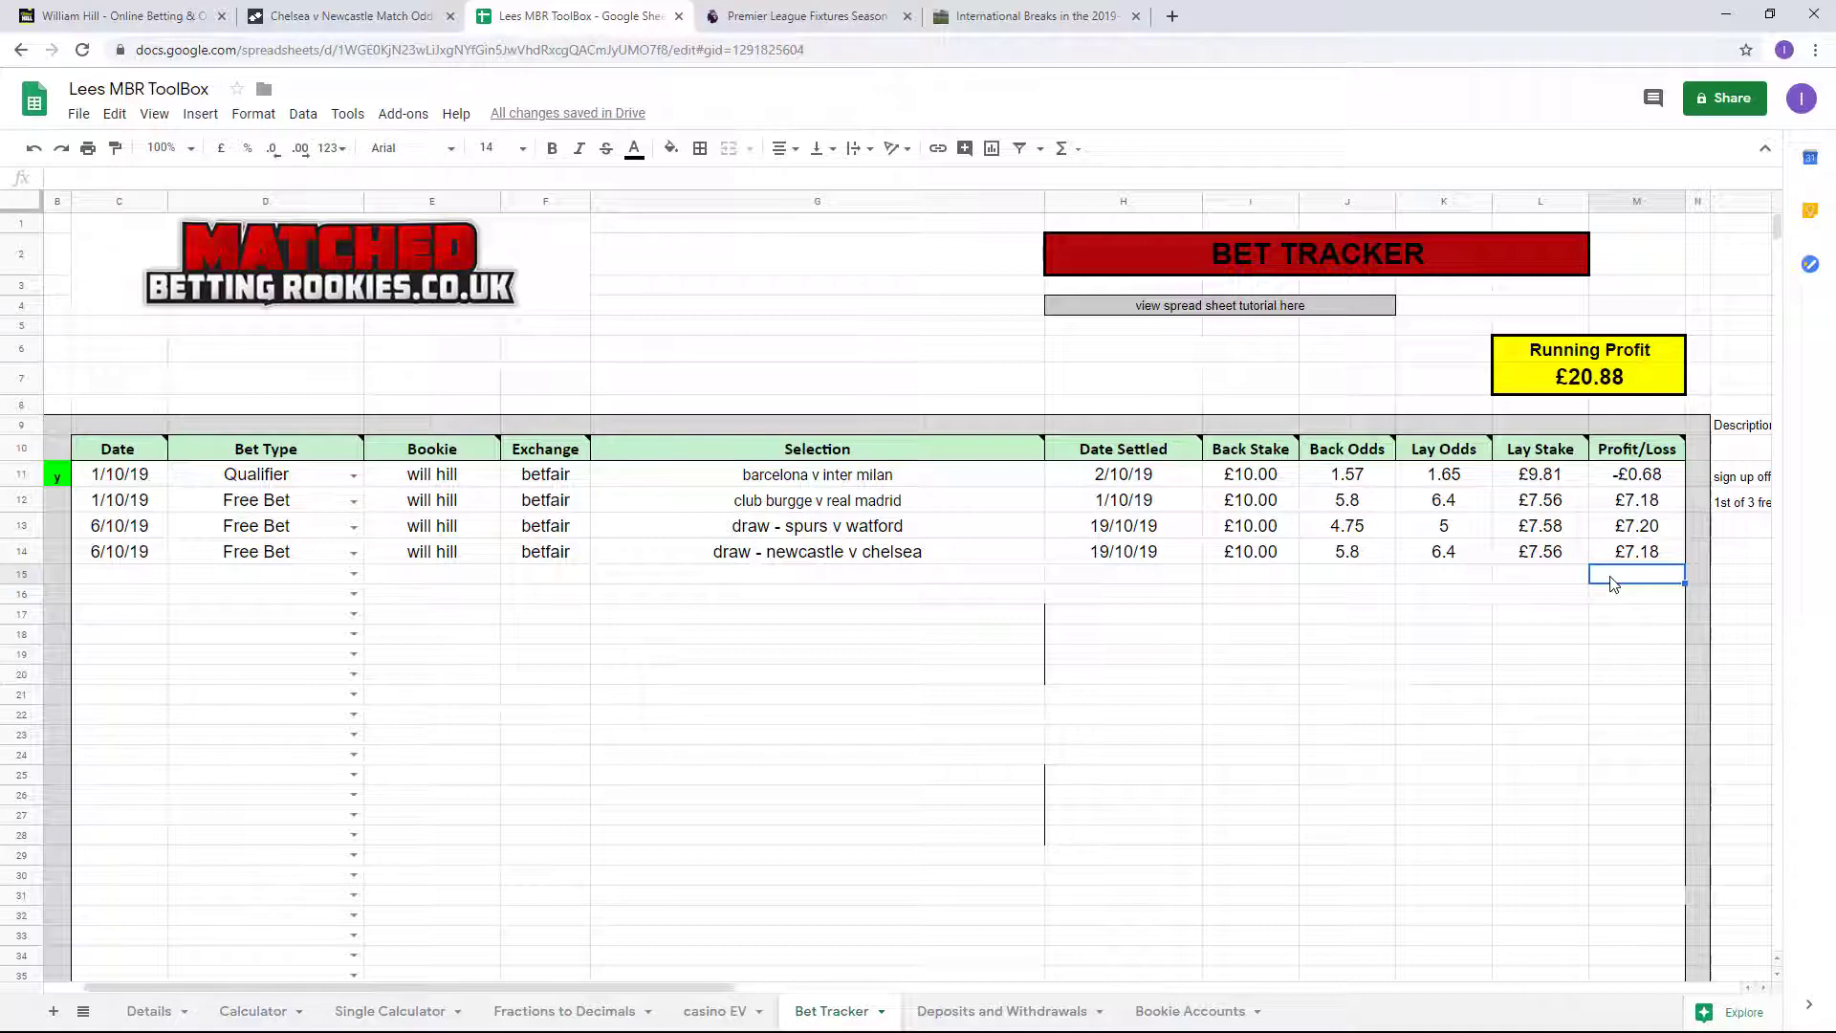
Clear the "y" marker beside the Barcelona v Inter Milan qualifier row in the Bet Tracker.
{"action": "left_click", "coordinate": [59, 475]}
{"action": "key", "text": "Delete"}
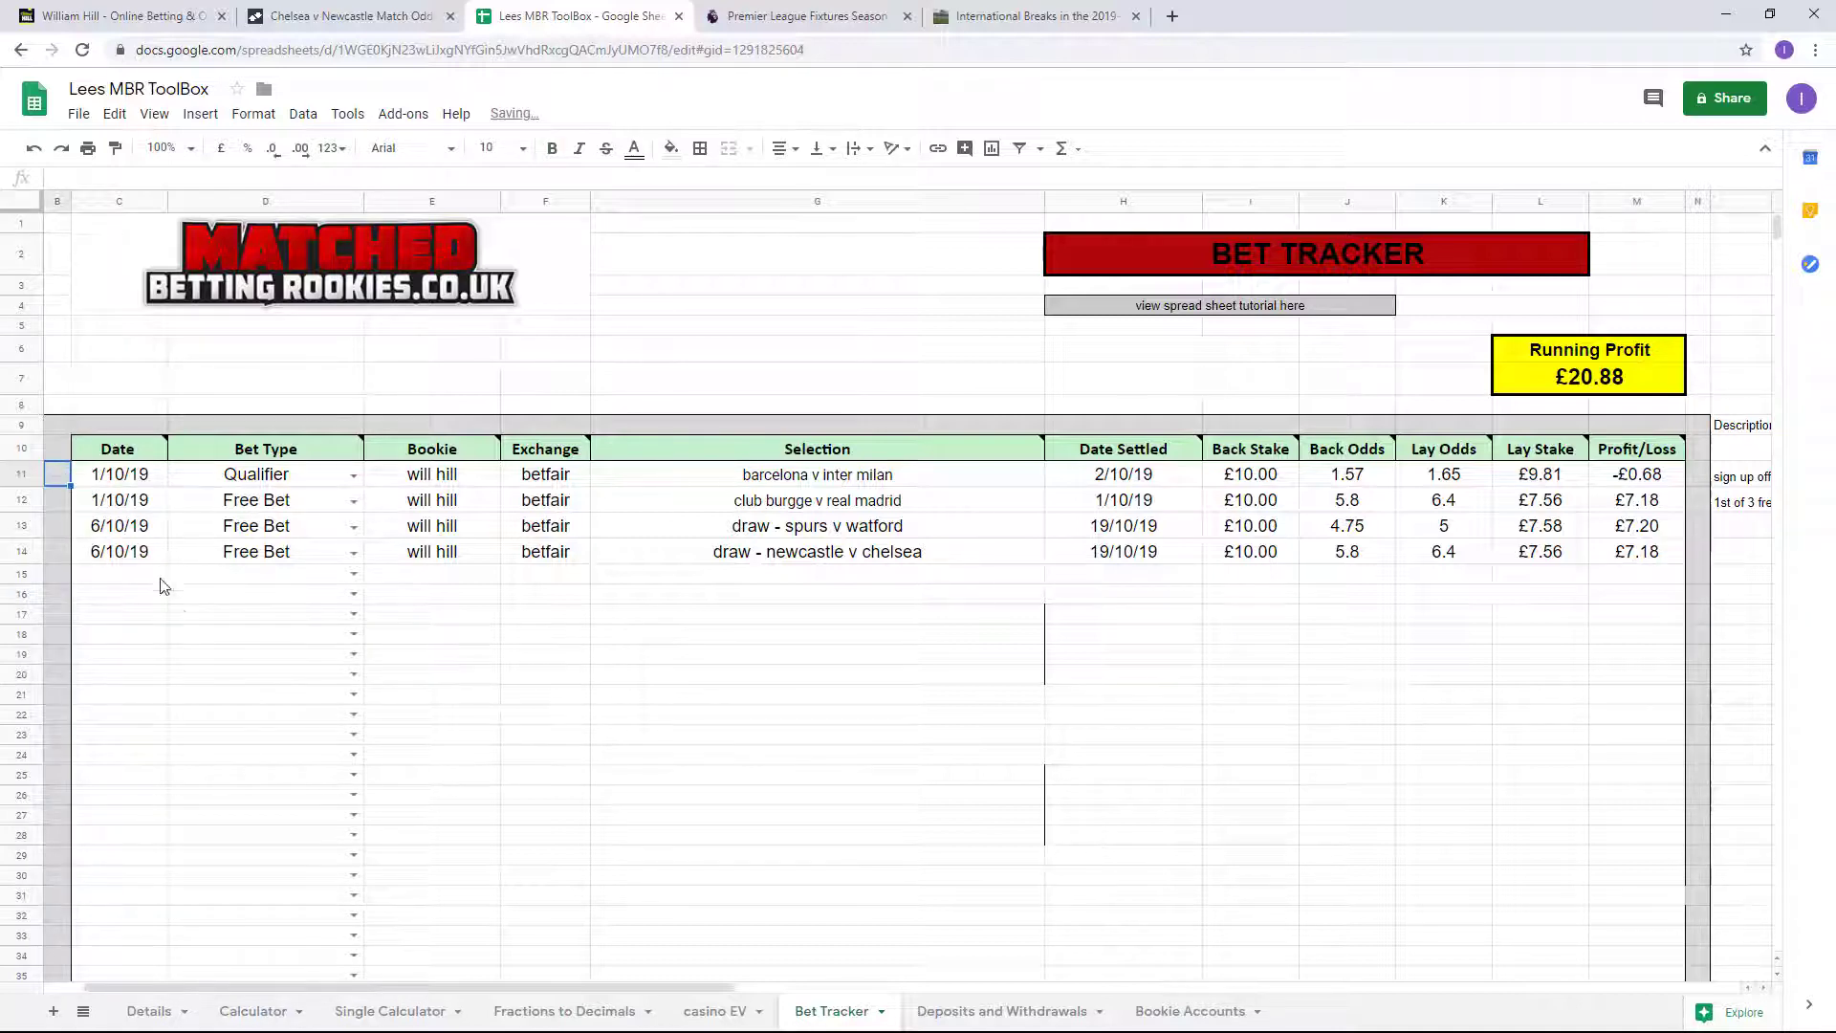
{"action": "left_click", "coordinate": [178, 596]}
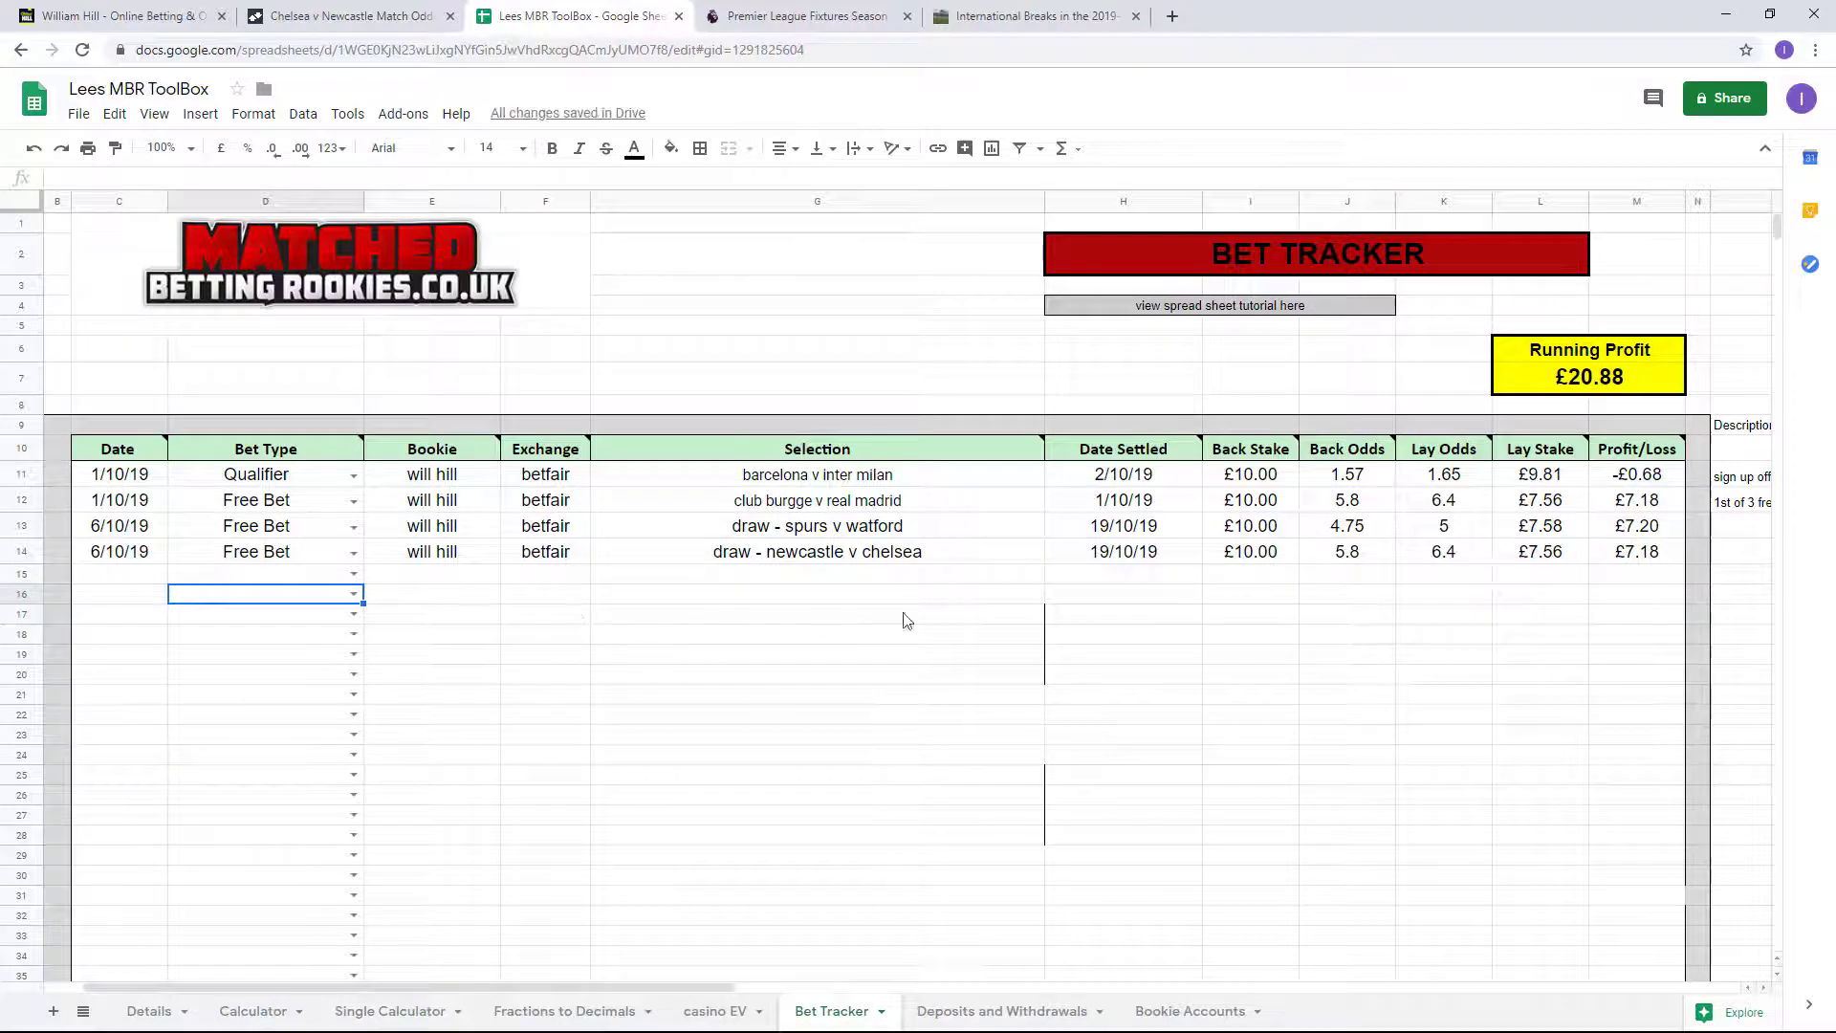